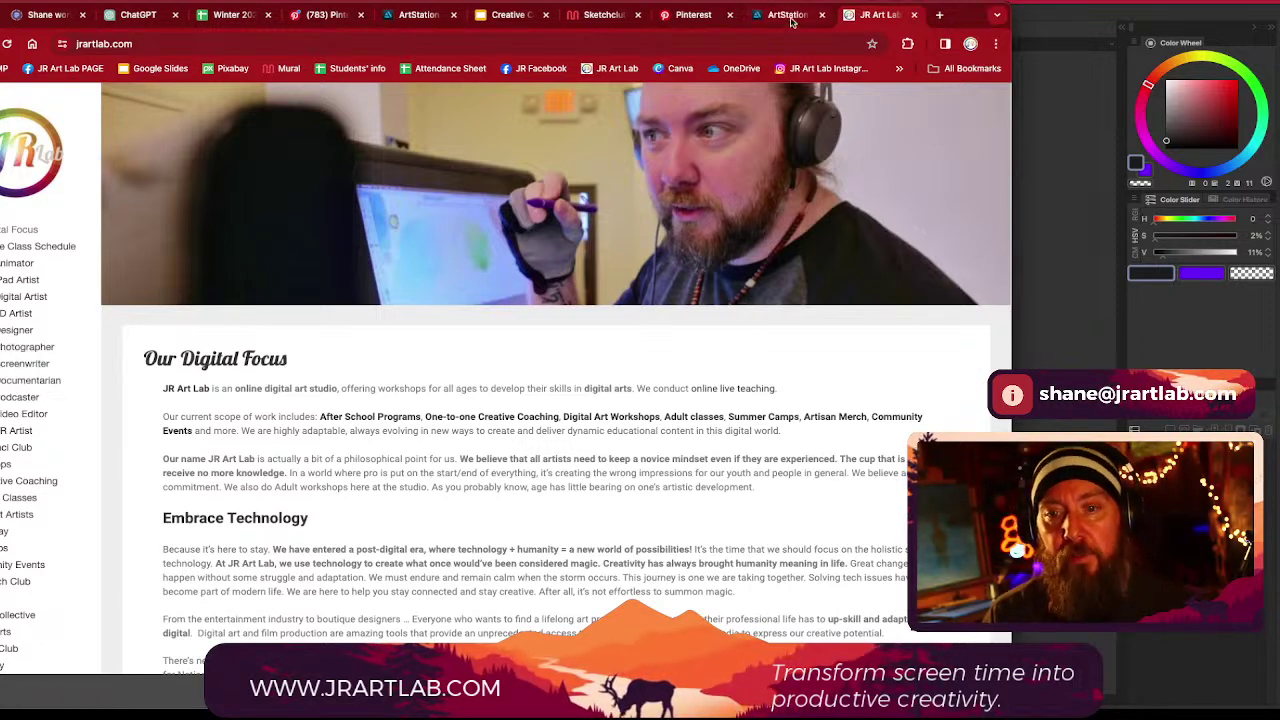
Switch to the Sketchclub 003 mural, set its email invite permission to Can view, and copy the share link
left_click(598, 17)
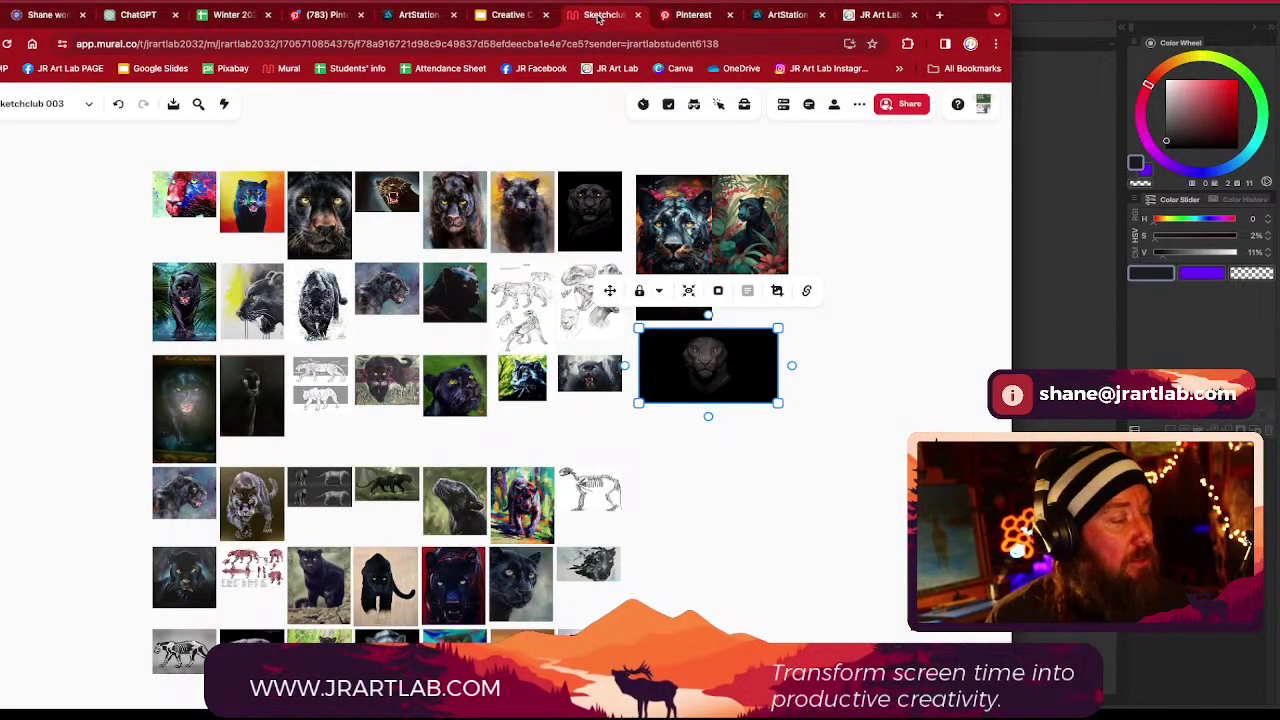
left_click(741, 531)
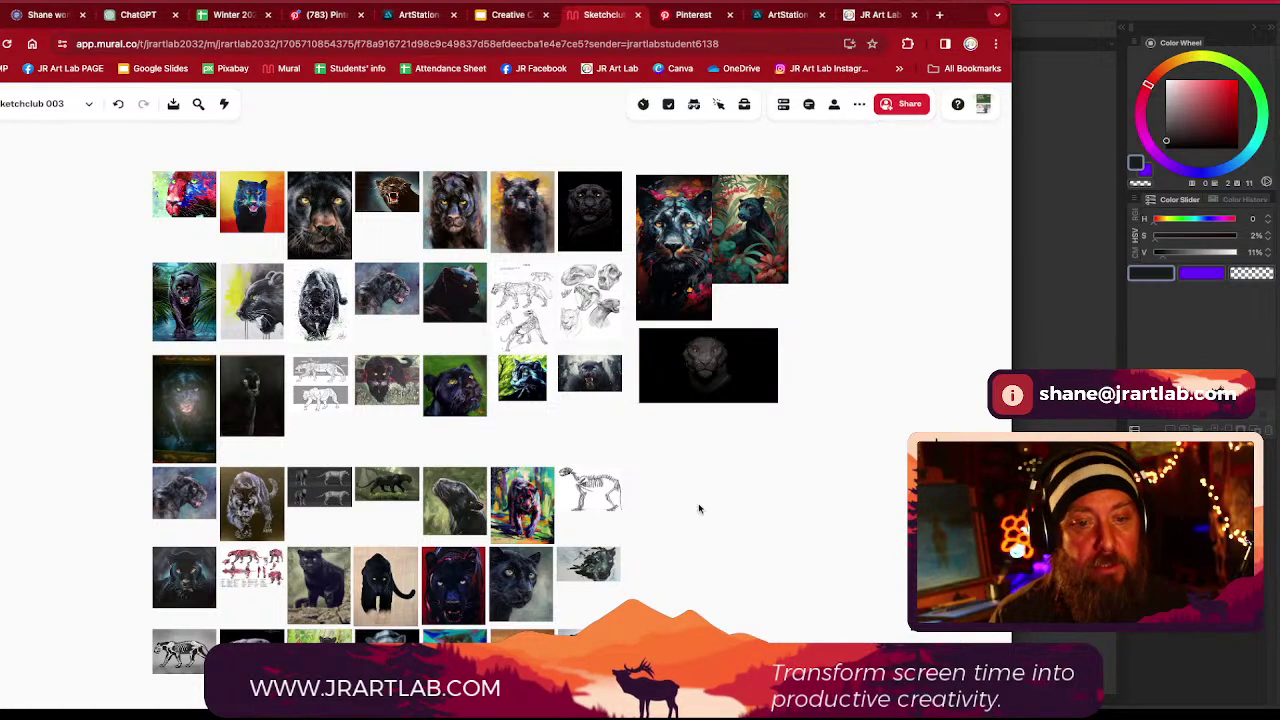
left_click(908, 104)
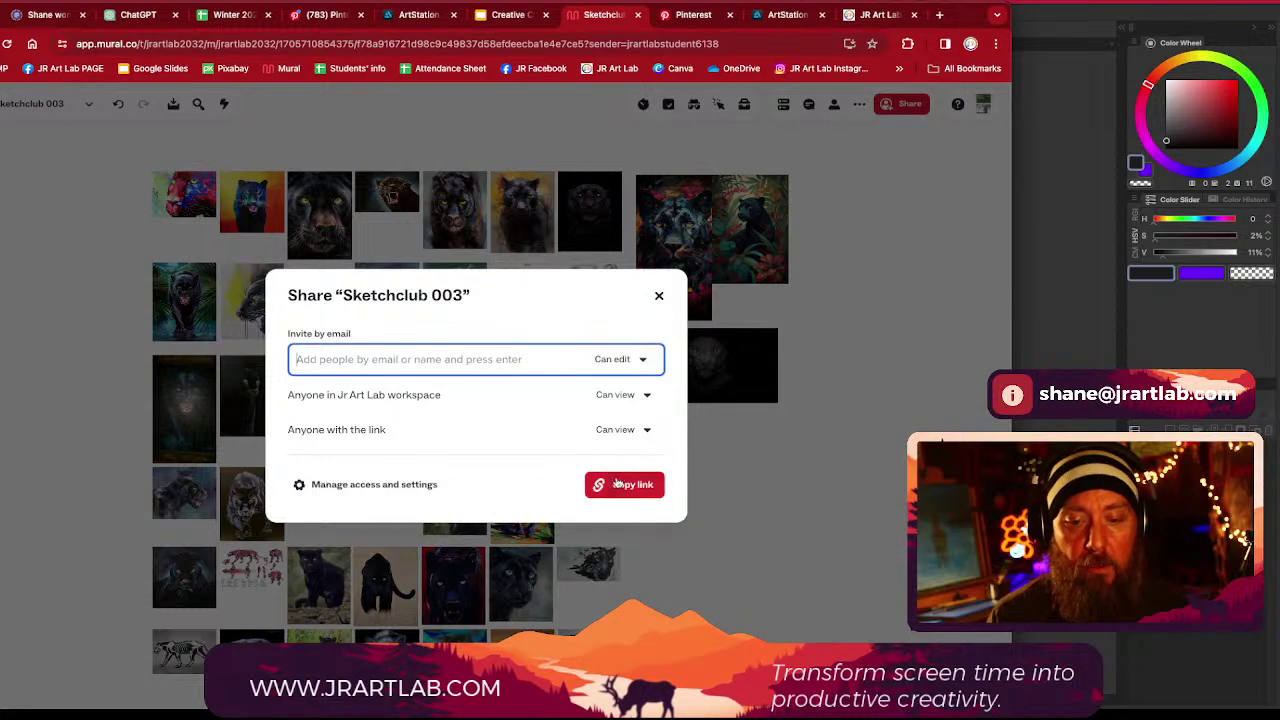
left_click(618, 360)
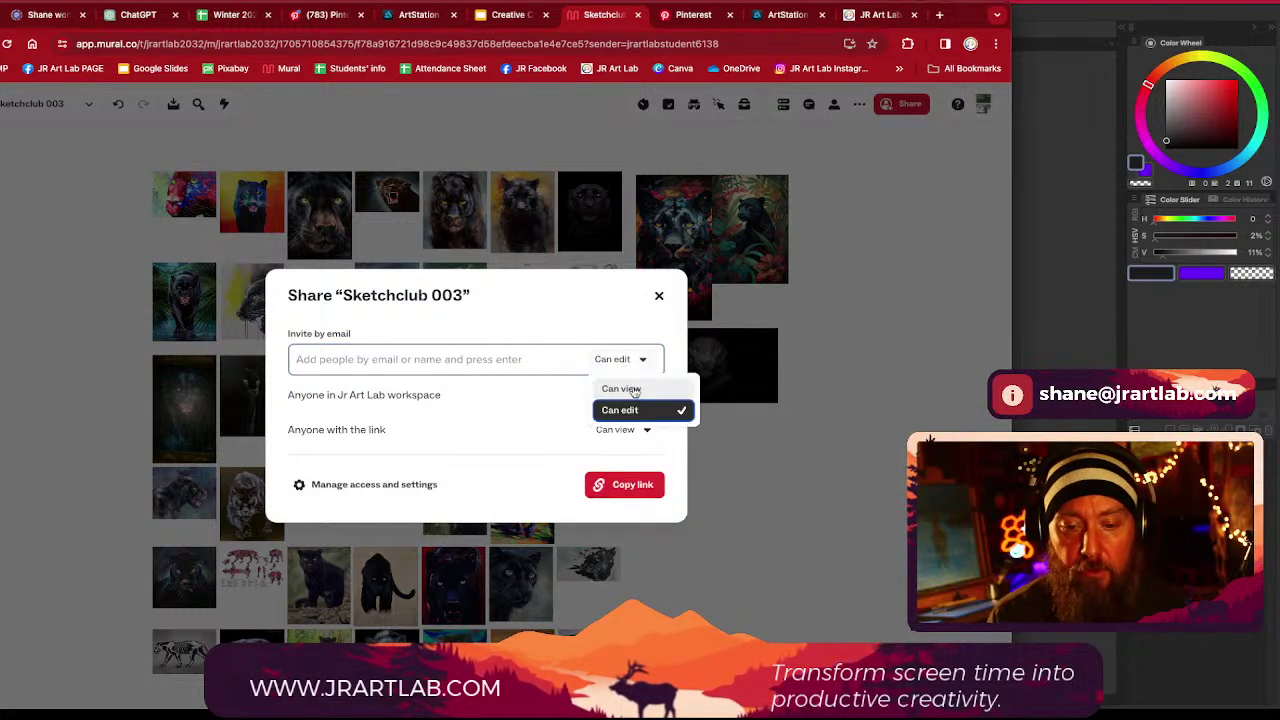
left_click(633, 388)
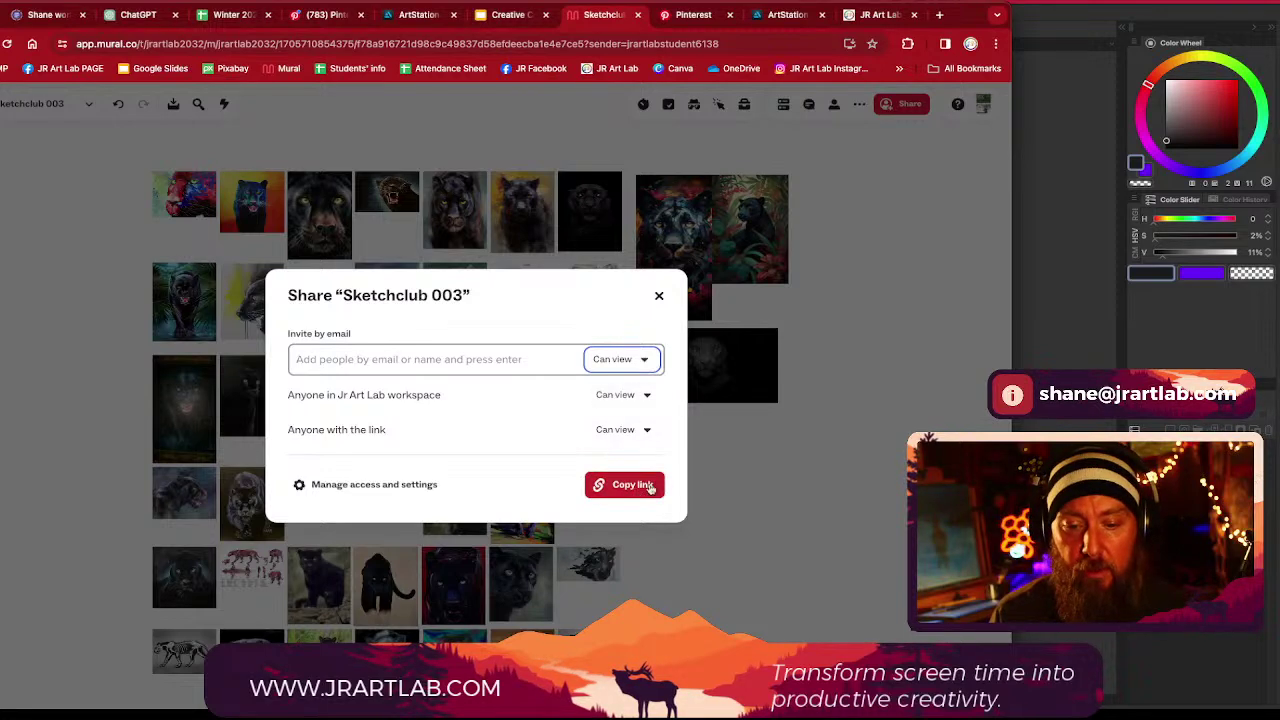
left_click(648, 485)
left_click(660, 296)
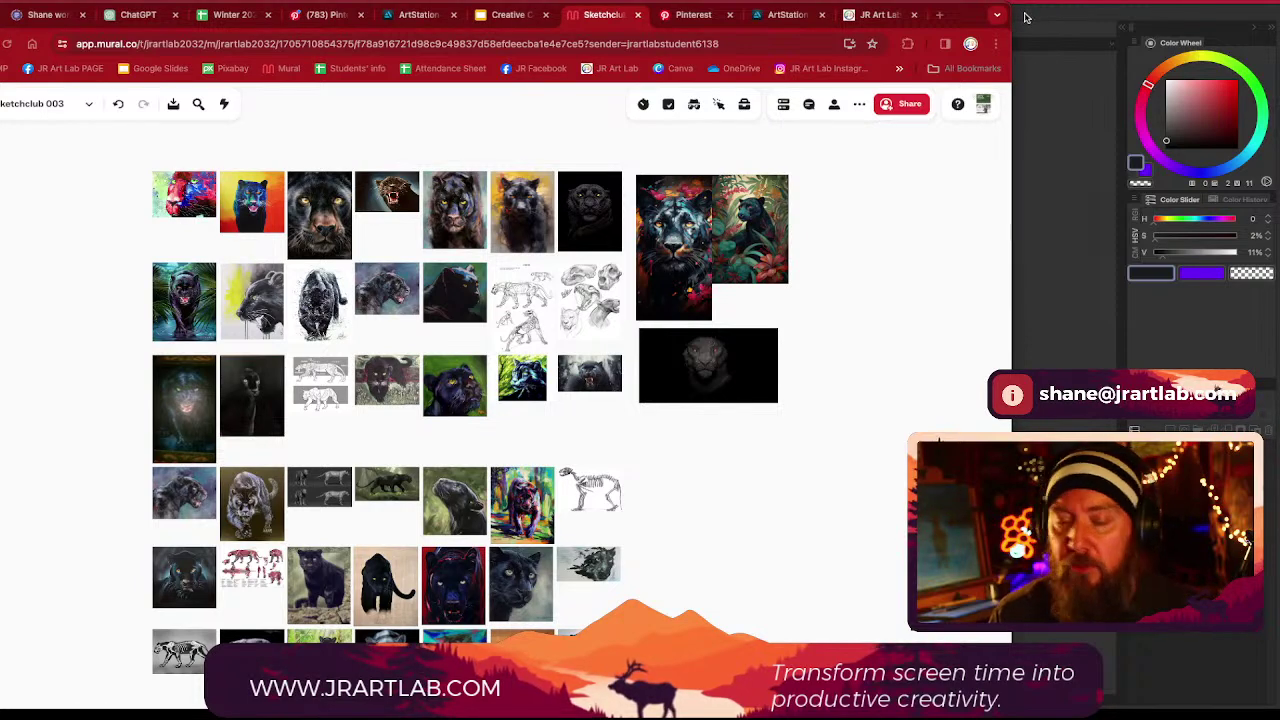
Move the jungle panther painting slightly away from the colourful panther portrait beside it
scroll(760, 560, "down", 4)
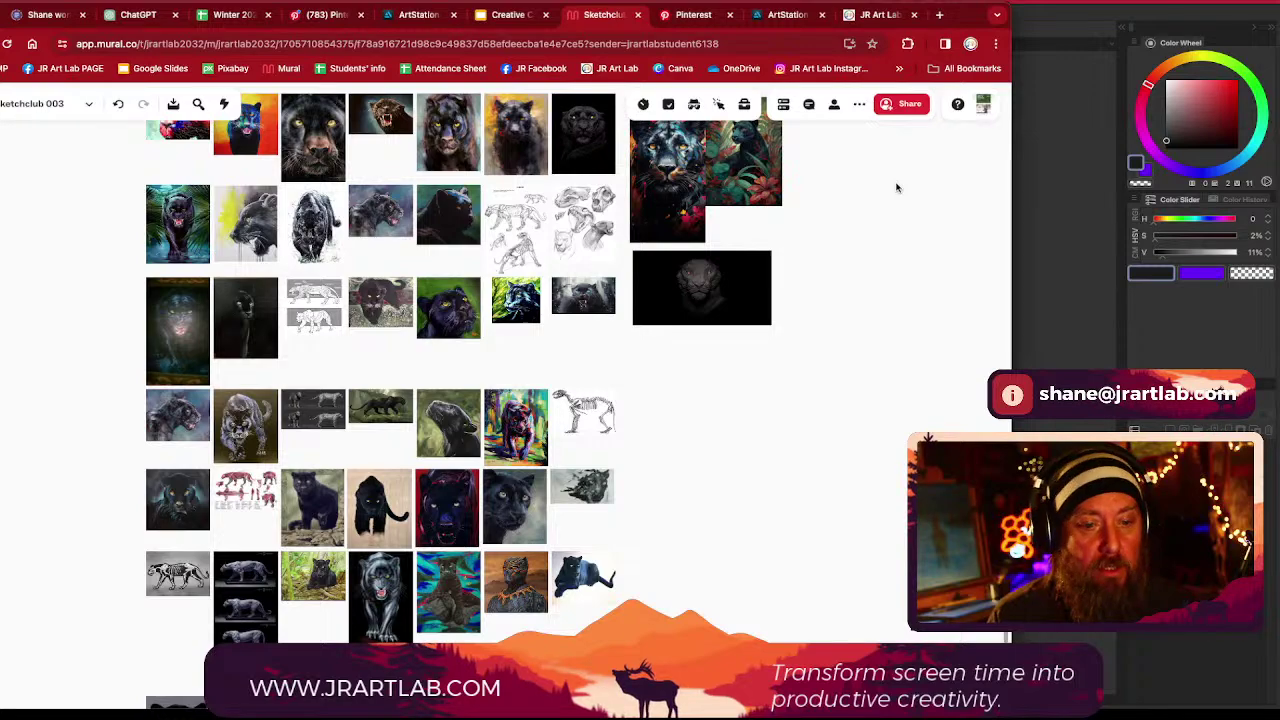
scroll(760, 300, "down", 5)
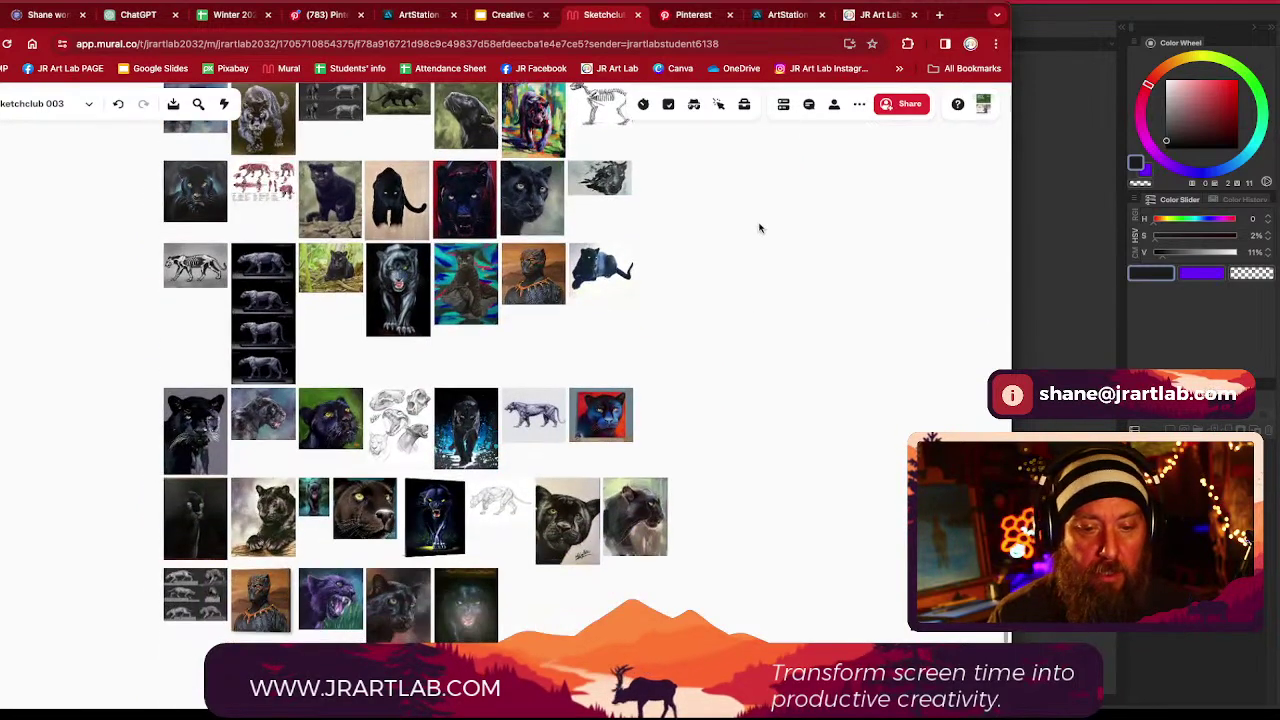
scroll(755, 450, "up", 8)
left_click_drag(820, 315, 820, 373)
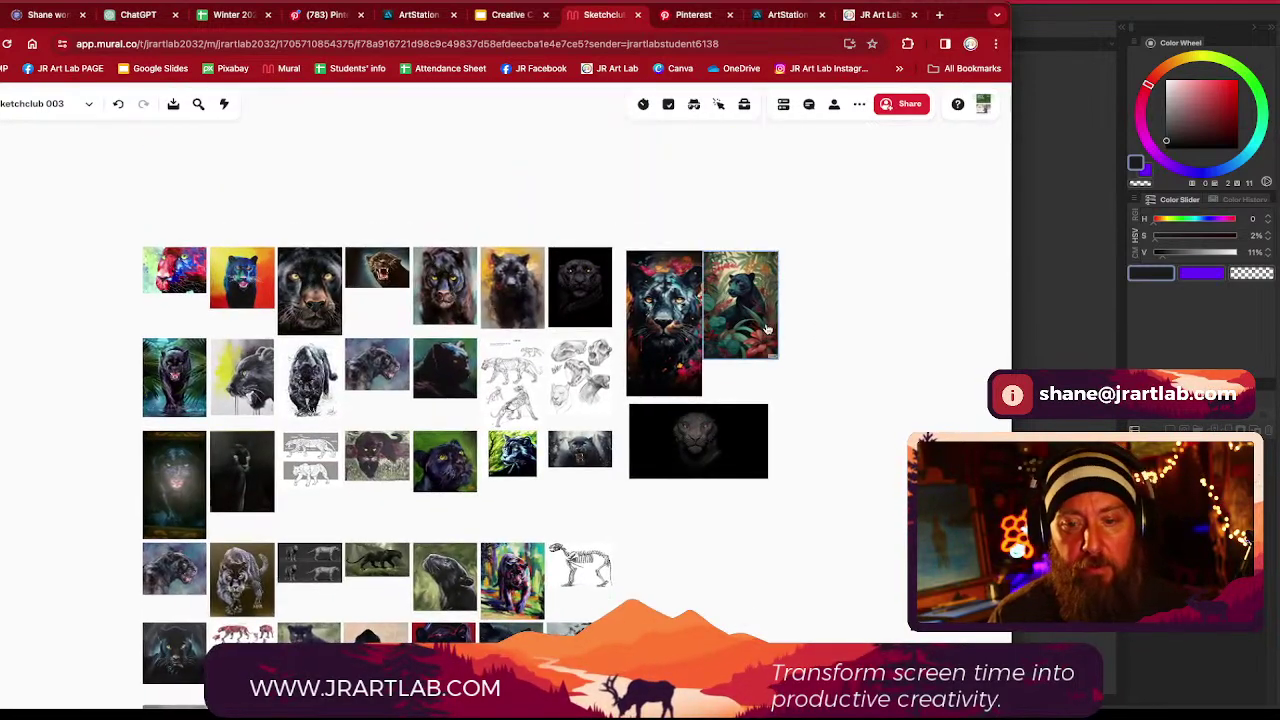
left_click_drag(764, 328, 773, 328)
Examine the panther paintings in the board's top row up close, comparing their colours, lighting and expressions
scroll(437, 200, "up", 5)
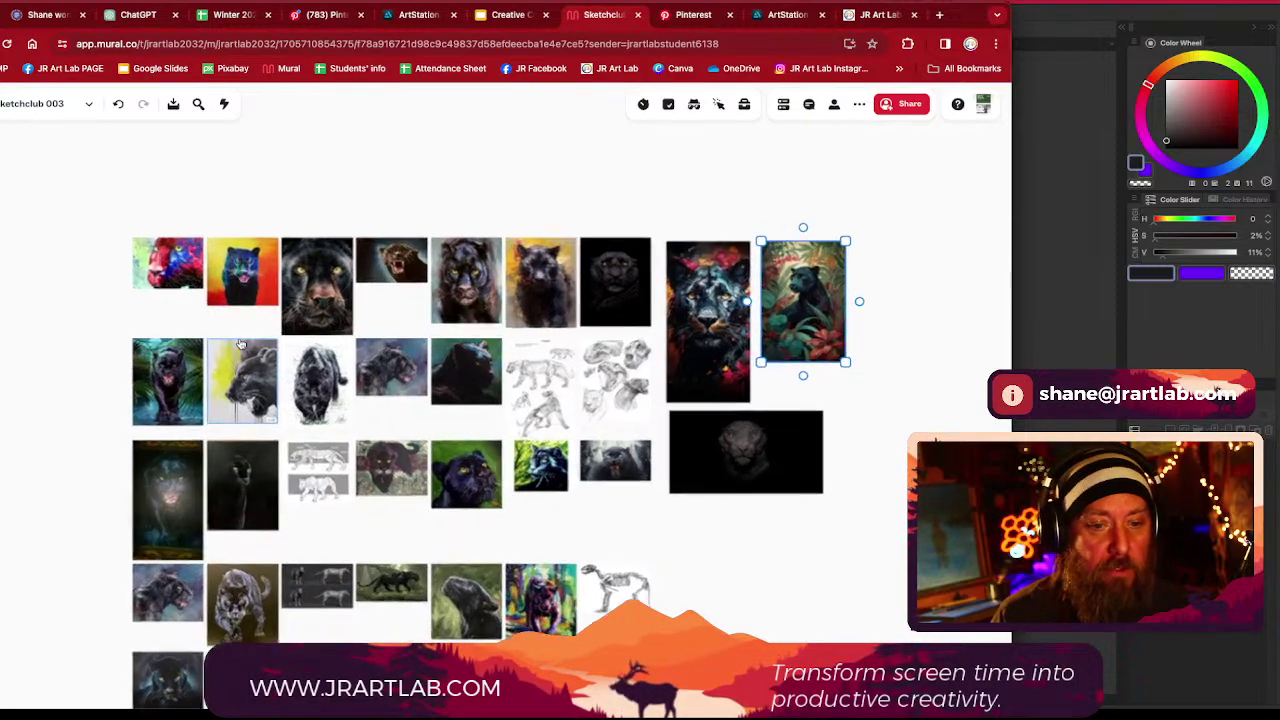
scroll(423, 280, "up", 4)
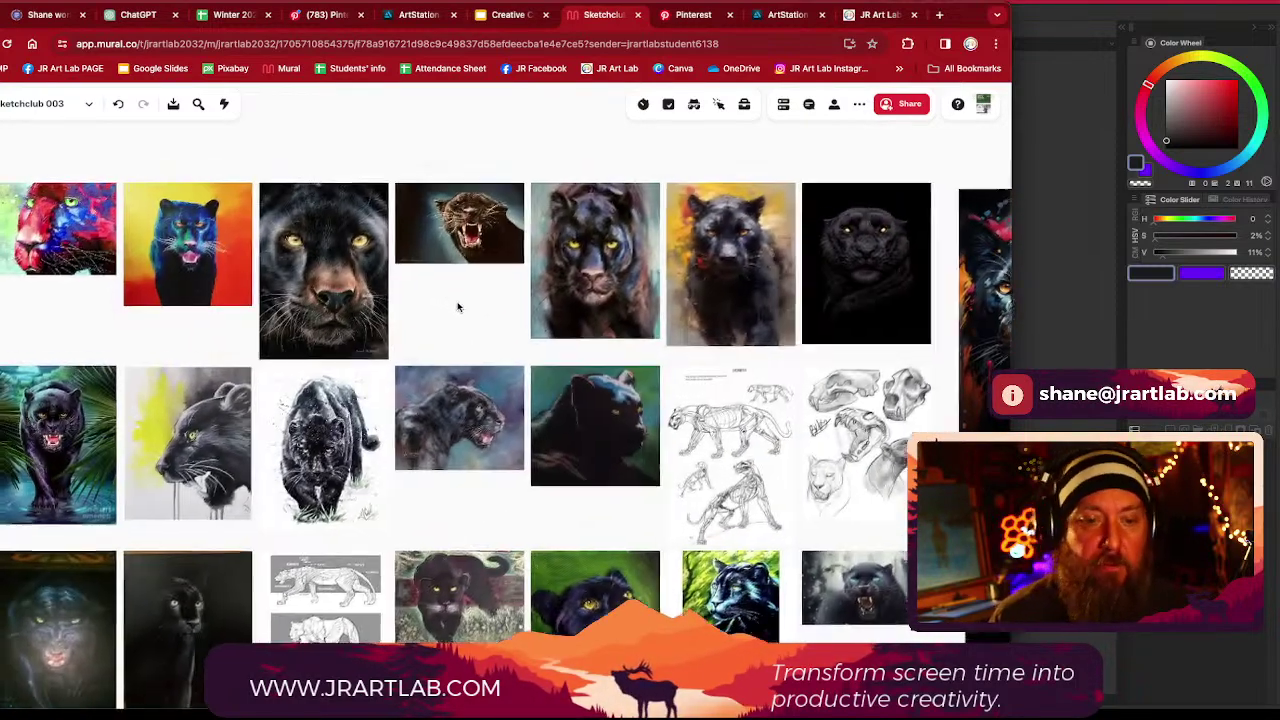
left_click_drag(458, 307, 598, 324)
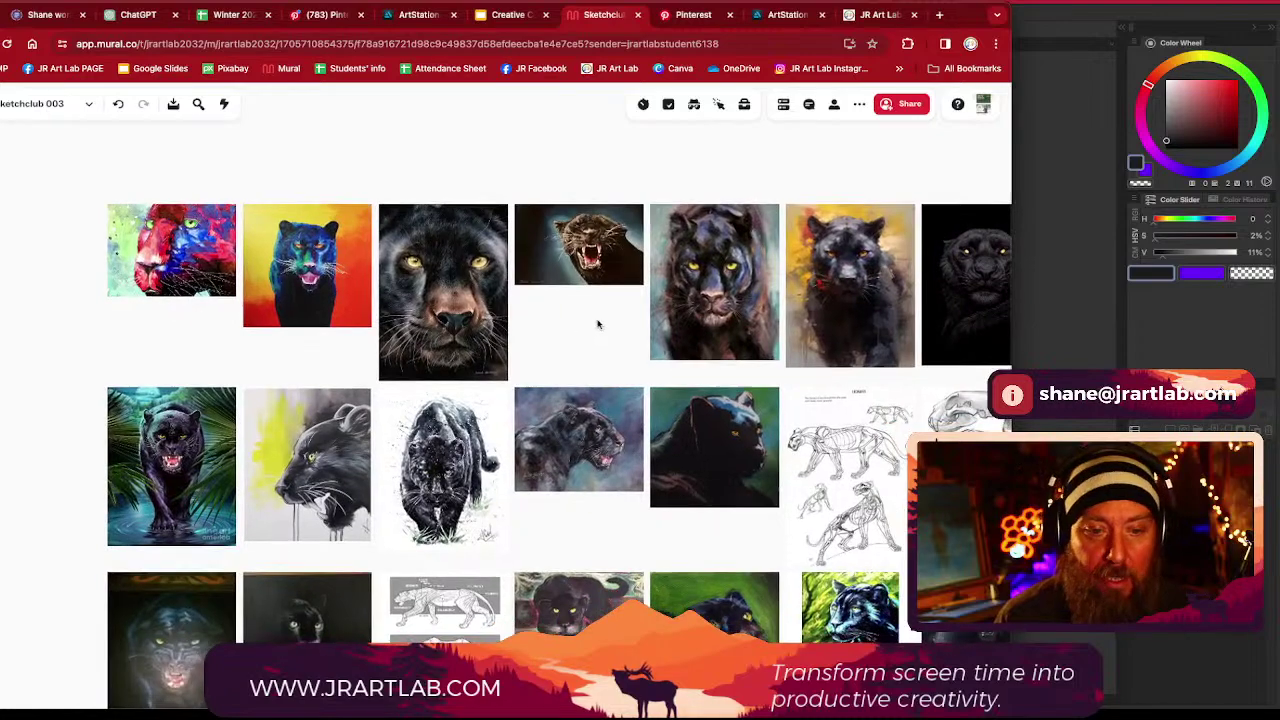
scroll(413, 297, "up", 3)
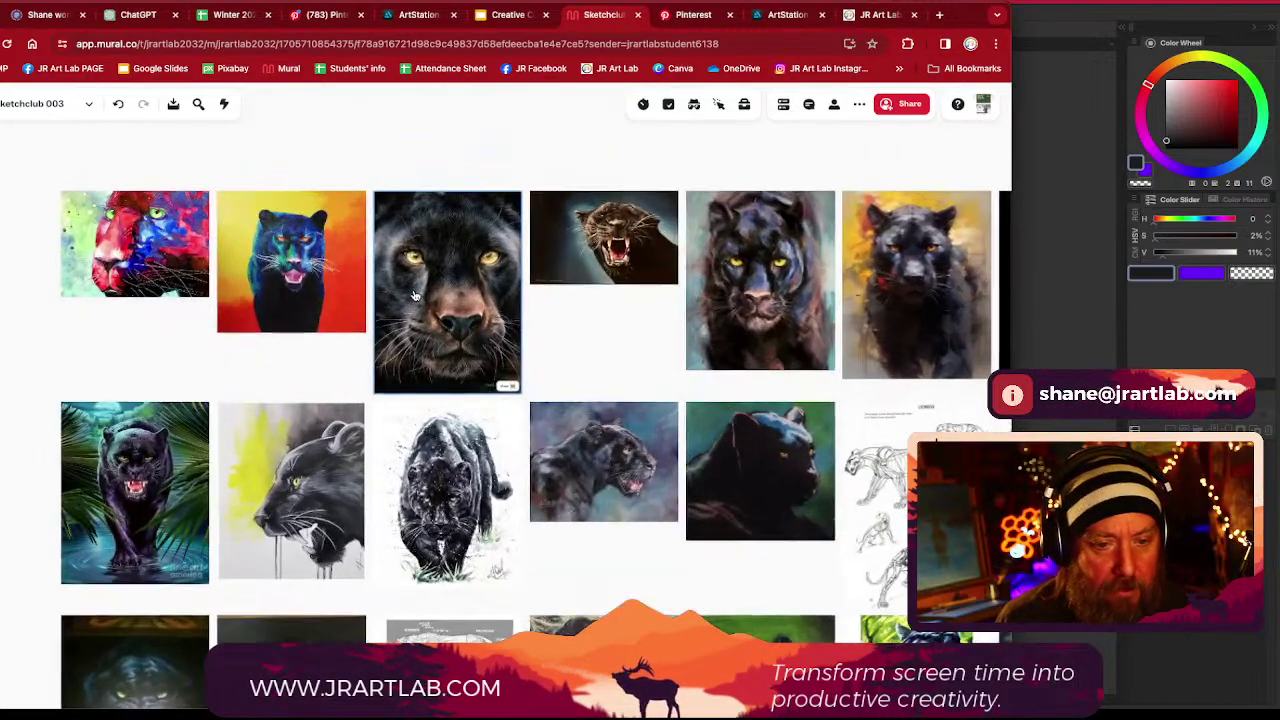
scroll(392, 292, "up", 2)
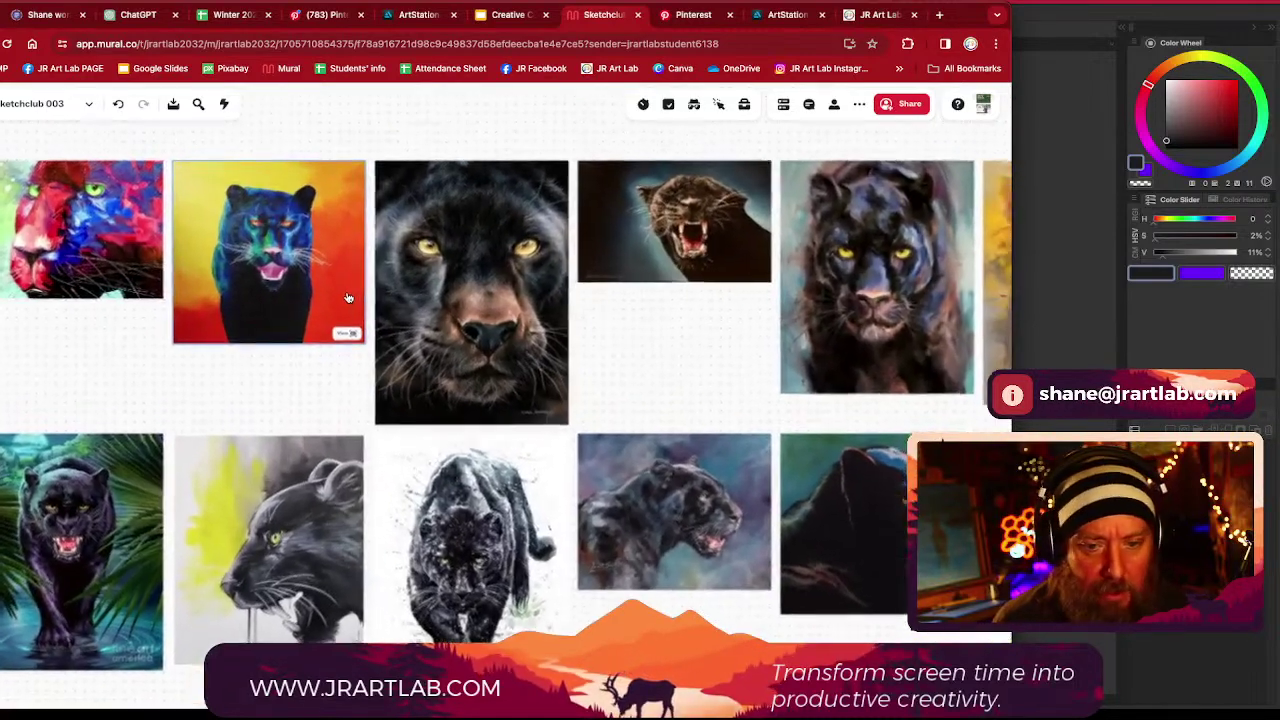
left_click_drag(692, 326, 430, 351)
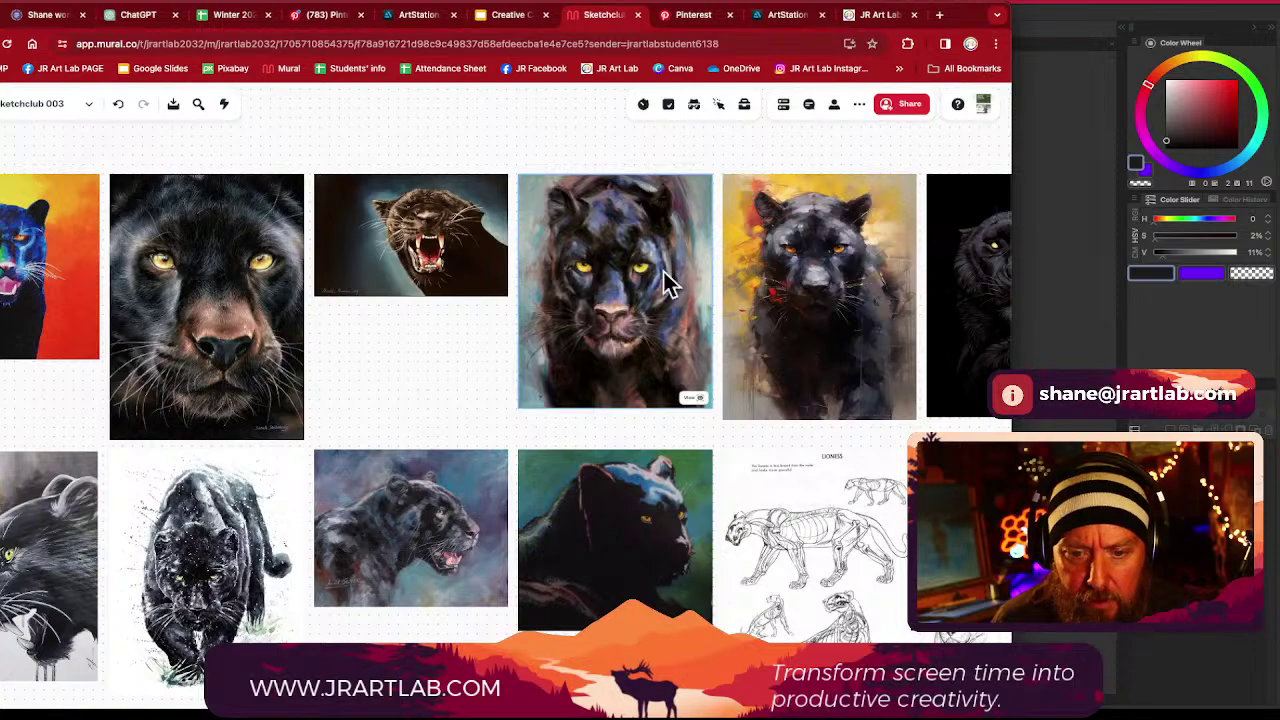
scroll(664, 278, "down", 1)
scroll(663, 277, "down", 5)
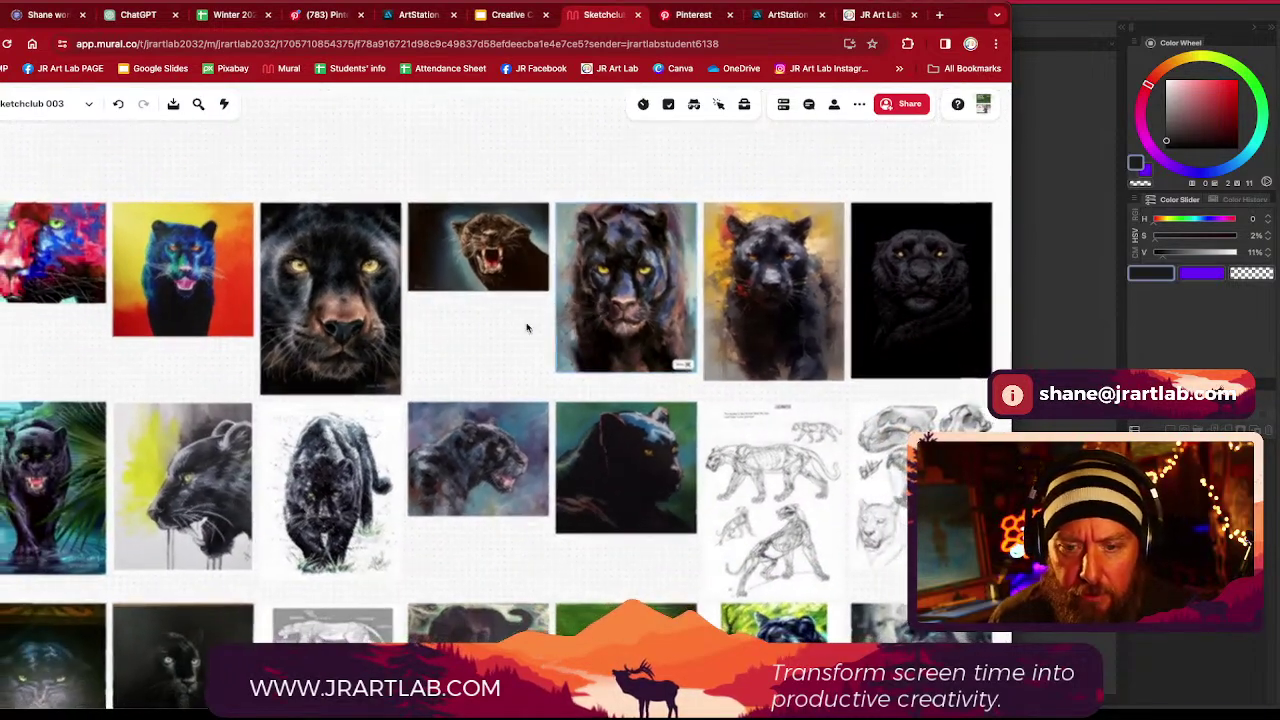
scroll(390, 315, "down", 3)
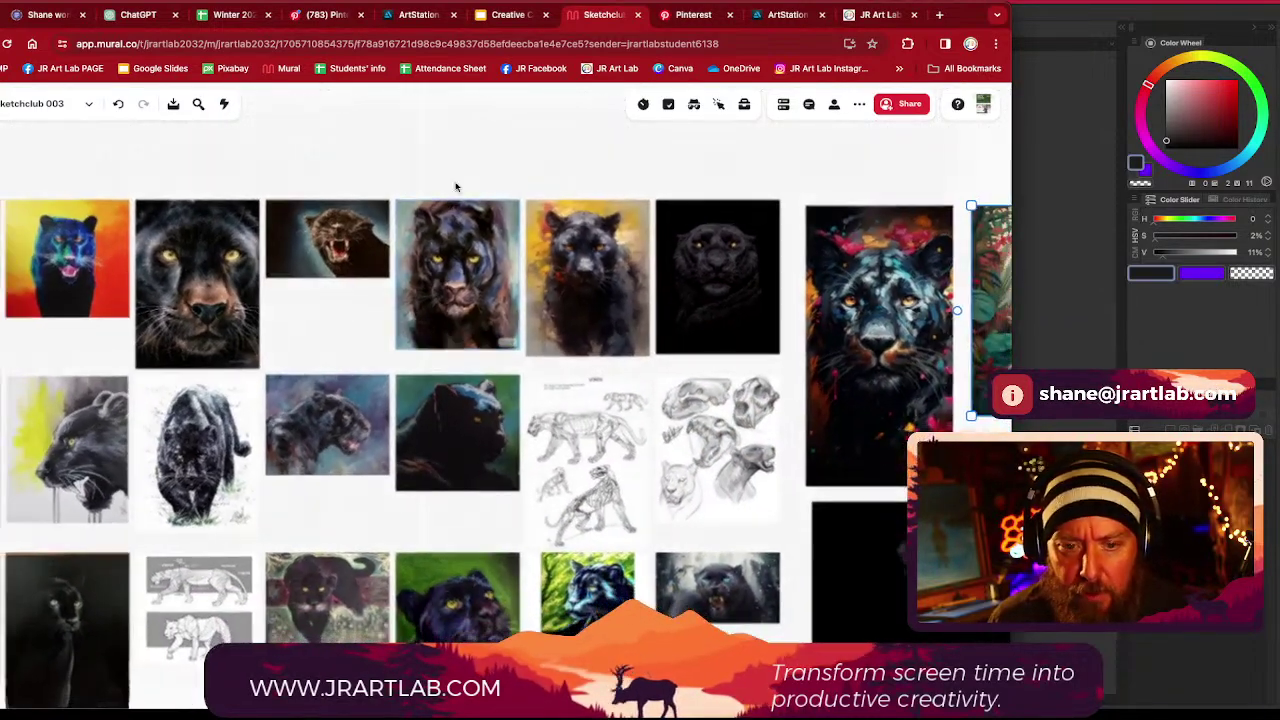
Move the two front-facing painted panthers from the top row, the jungle panther and the colourful portrait into the open area beside the grid
scroll(383, 173, "right", 3)
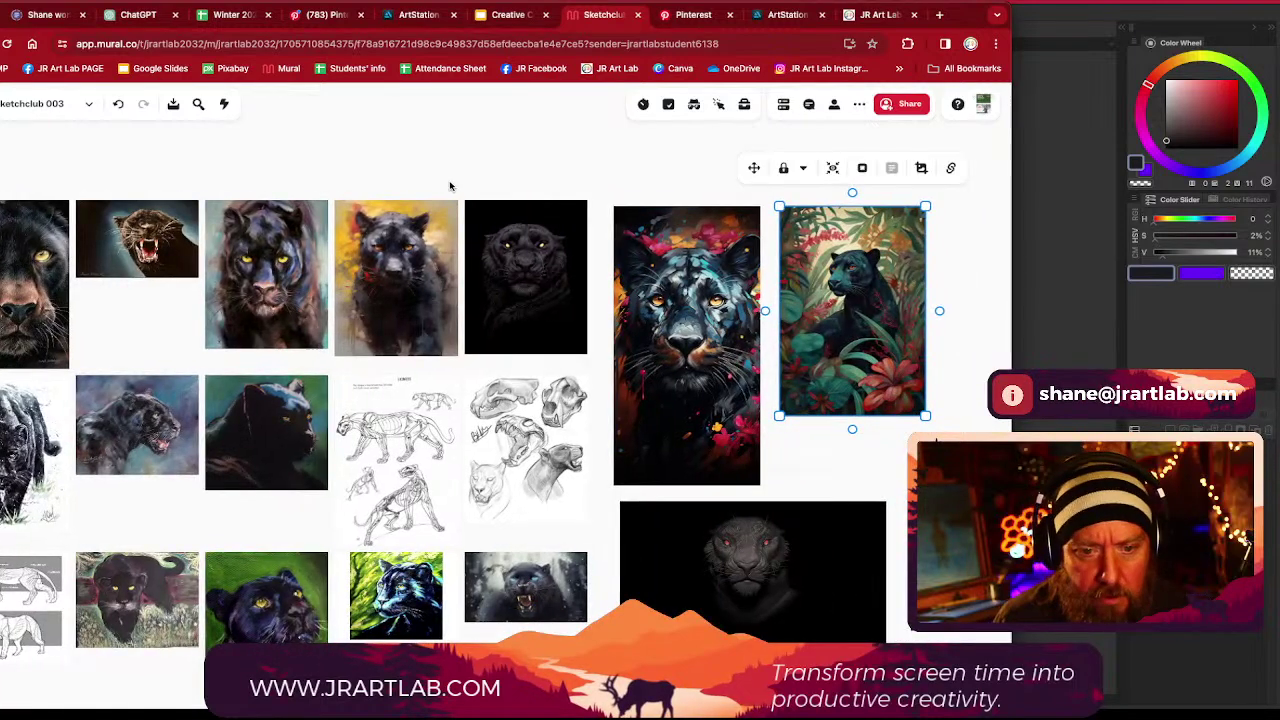
left_click_drag(266, 275, 978, 306)
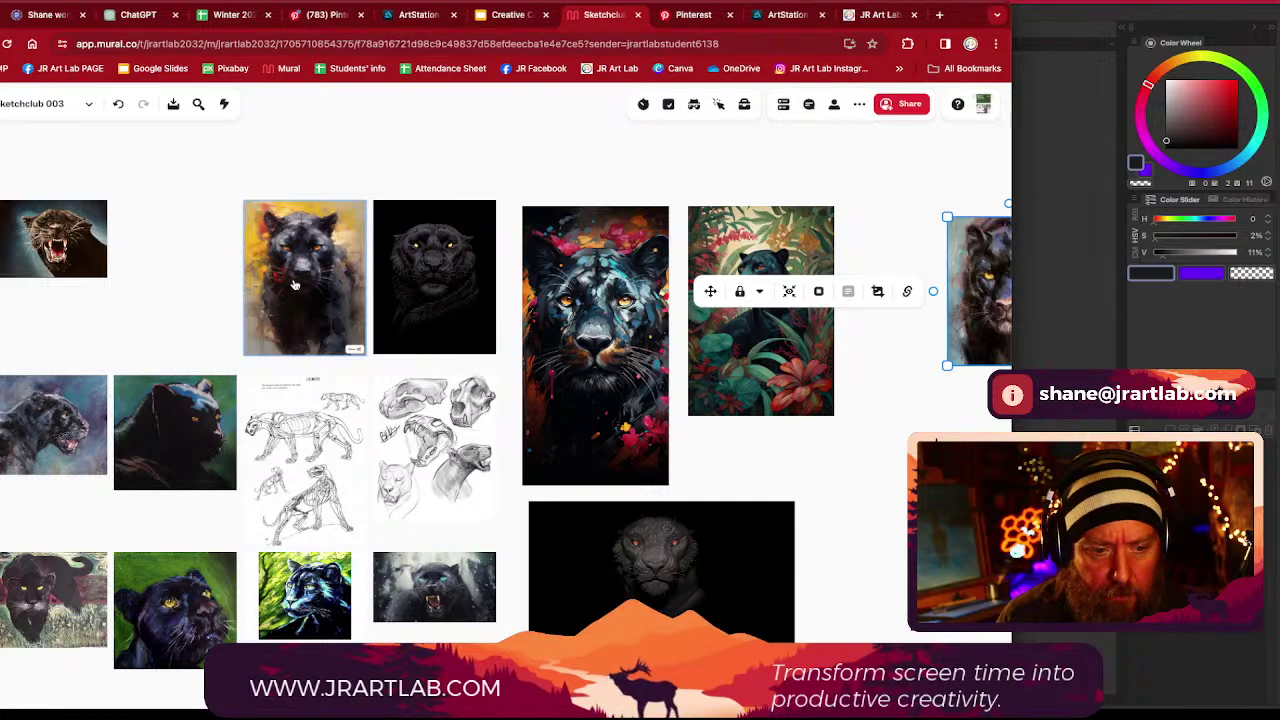
left_click_drag(294, 285, 944, 460)
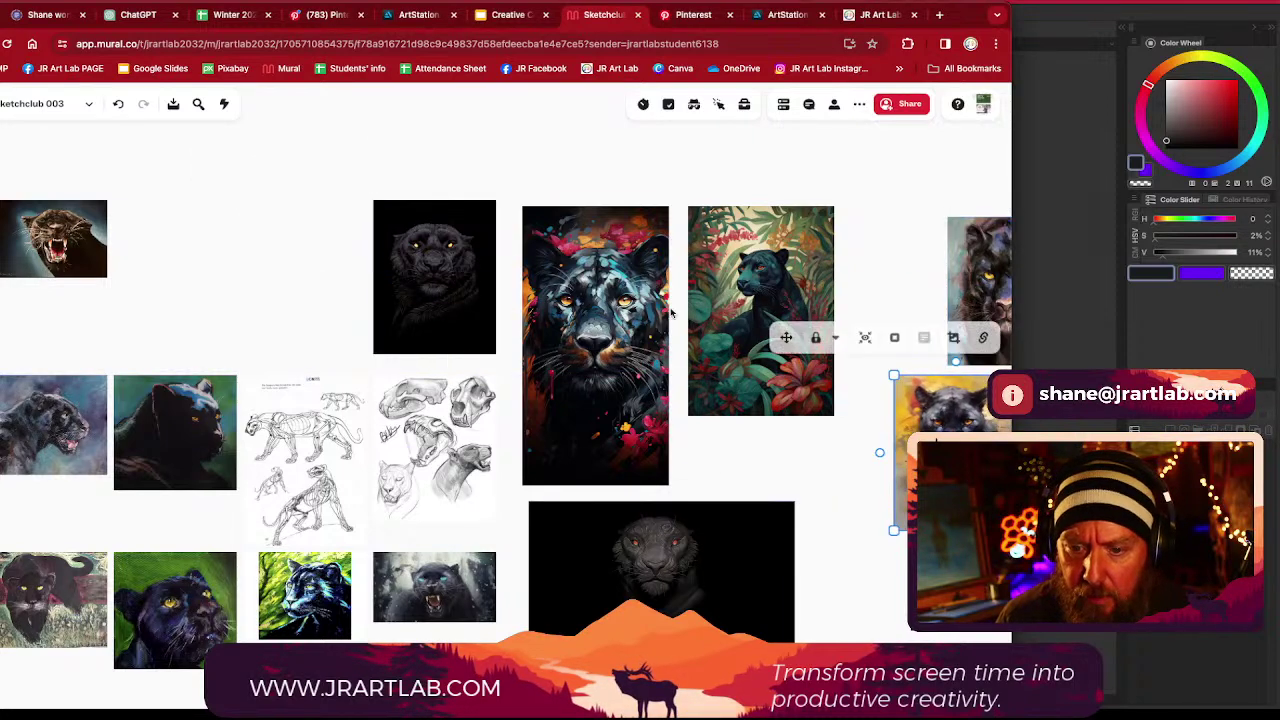
left_click_drag(700, 312, 766, 261)
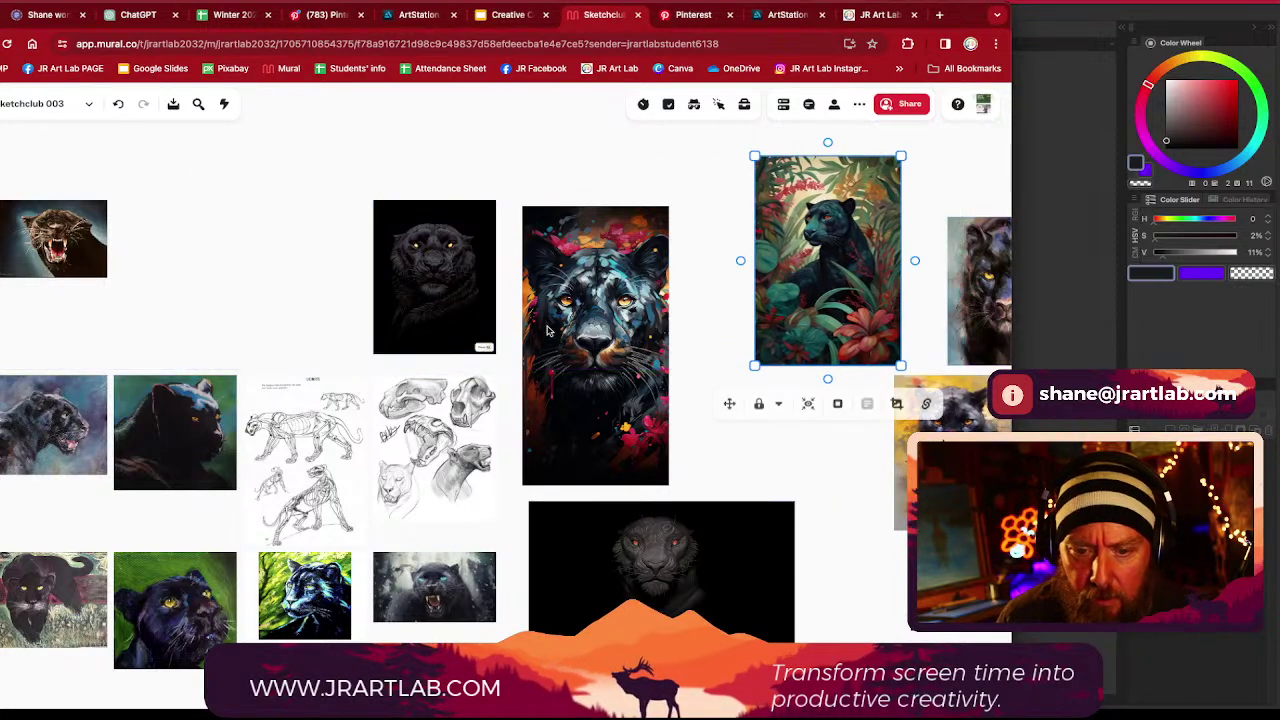
left_click_drag(547, 331, 746, 489)
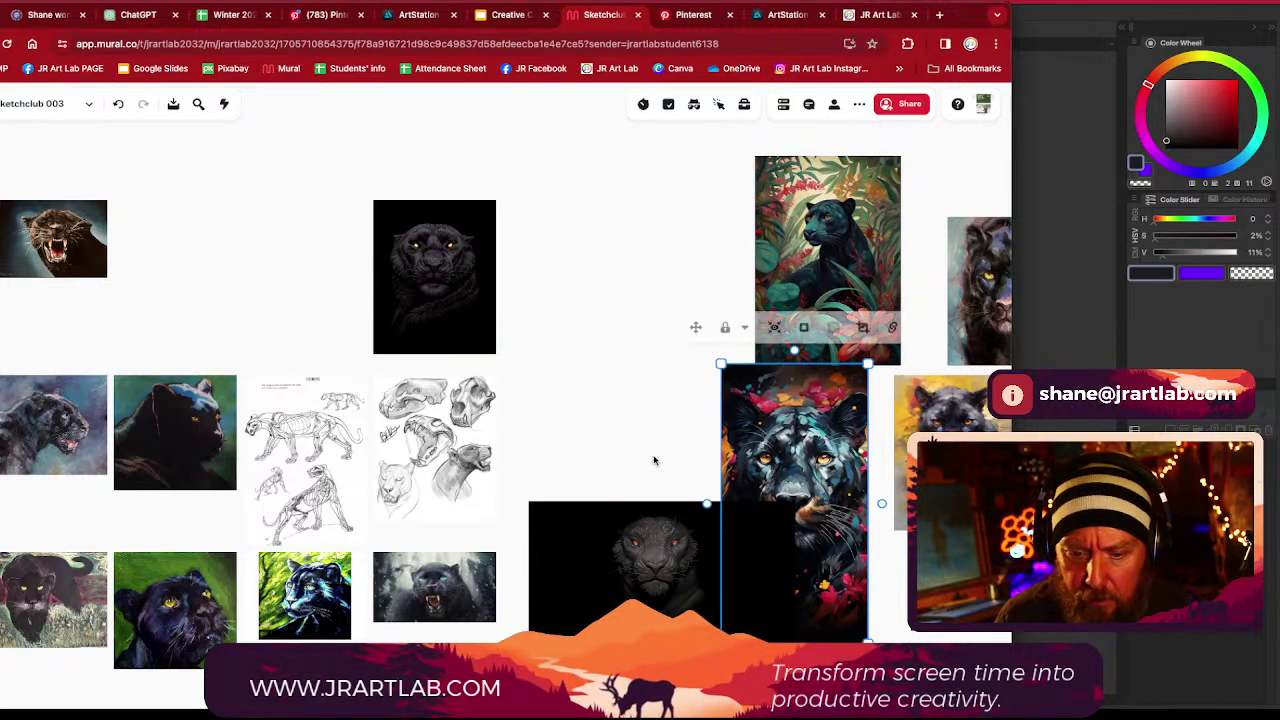
Place the wide dark big-cat image in the top row's gap and the black-background panther portrait beside it
scroll(654, 460, "down", 3)
left_click_drag(654, 460, 241, 155)
left_click_drag(455, 156, 494, 144)
left_click_drag(626, 363, 790, 365)
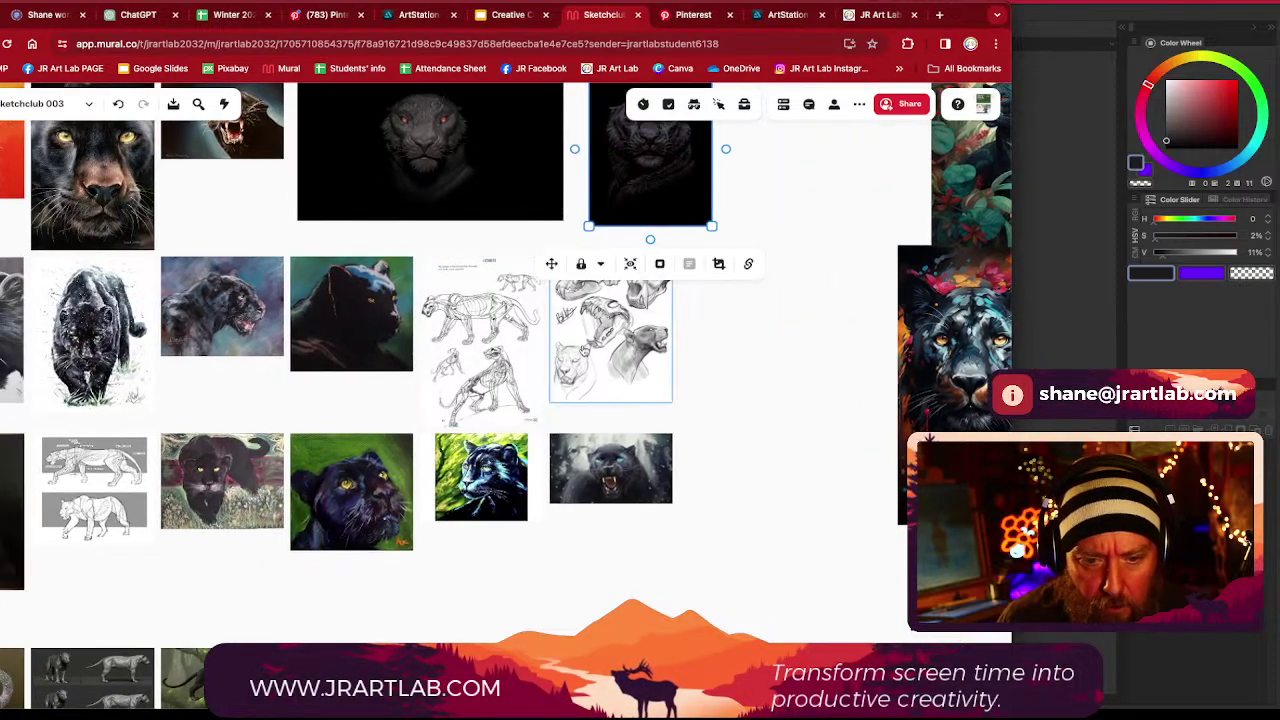
Examine the lioness skeleton and skull studies, along with the panther references in the second and third rows
scroll(581, 343, "up", 5)
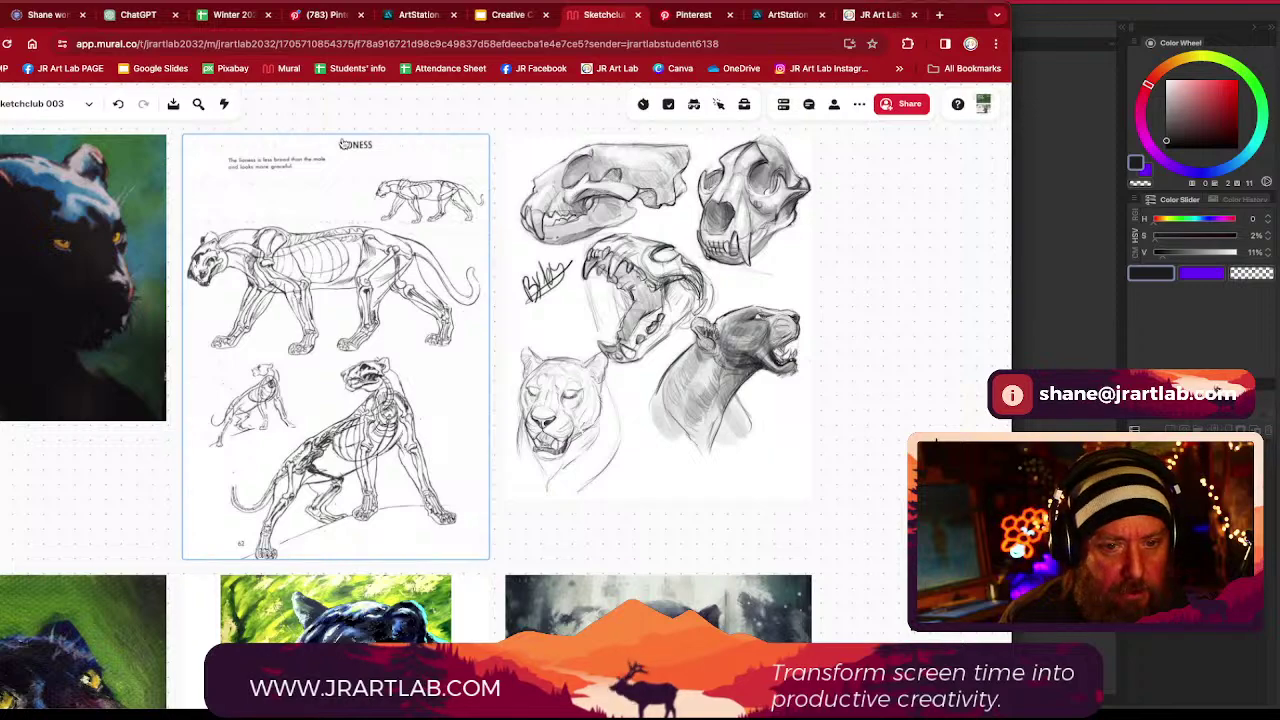
left_click_drag(137, 468, 572, 459)
scroll(507, 460, "down", 5)
left_click_drag(453, 481, 749, 431)
scroll(430, 443, "down", 2)
left_click_drag(408, 479, 509, 370)
scroll(520, 368, "down", 2)
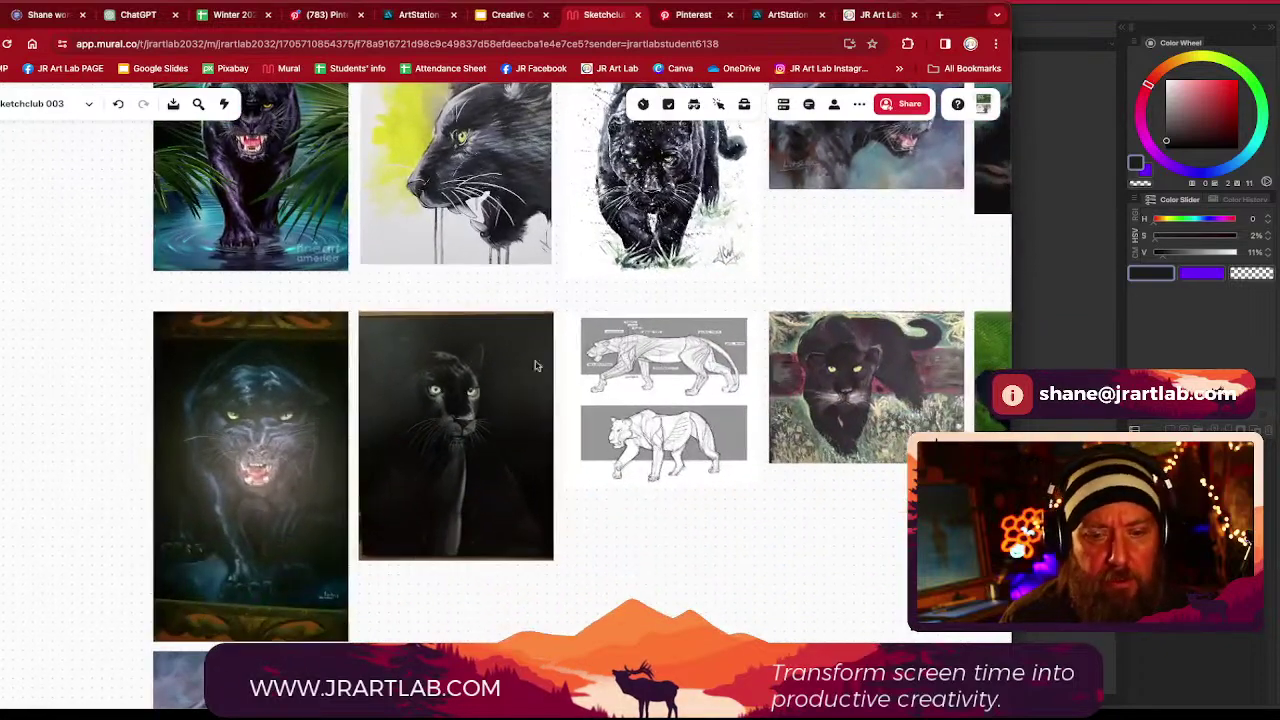
scroll(659, 543, "down", 2)
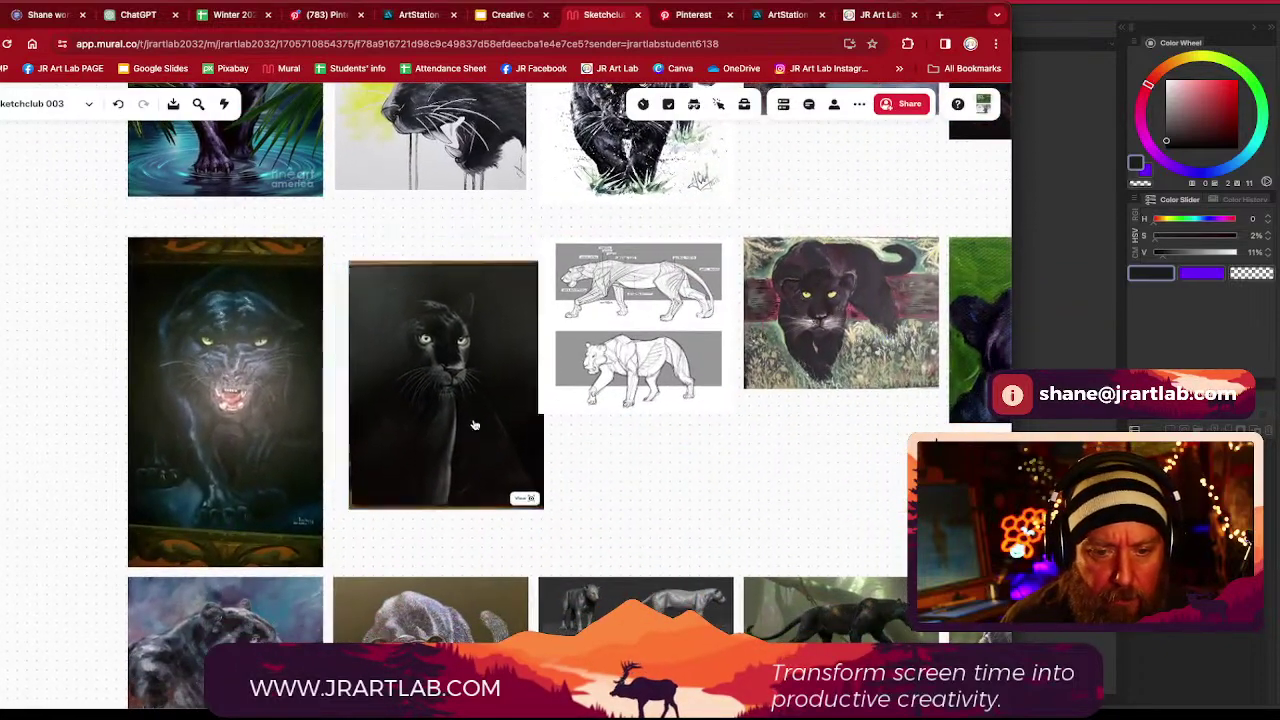
Inspect the seated black panther portrait in the third row up close, including its face and shadowed body
left_click(463, 400)
scroll(463, 400, "up", 5)
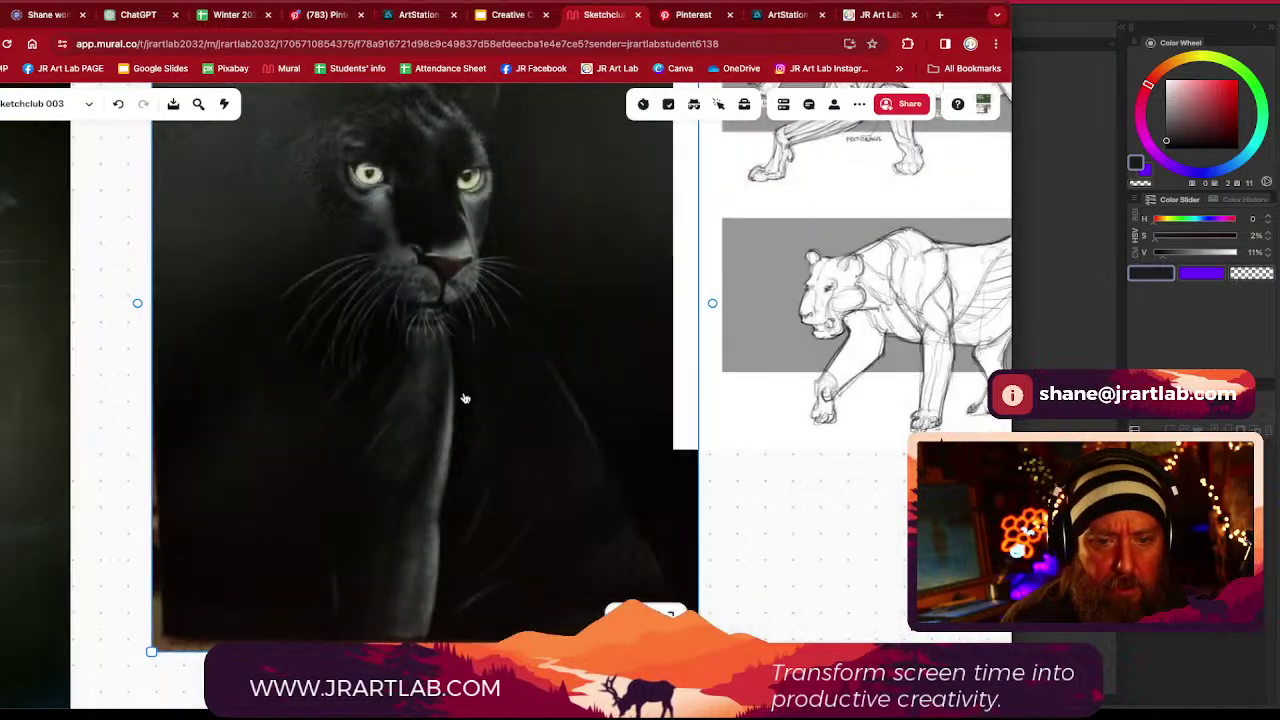
scroll(461, 395, "down", 1)
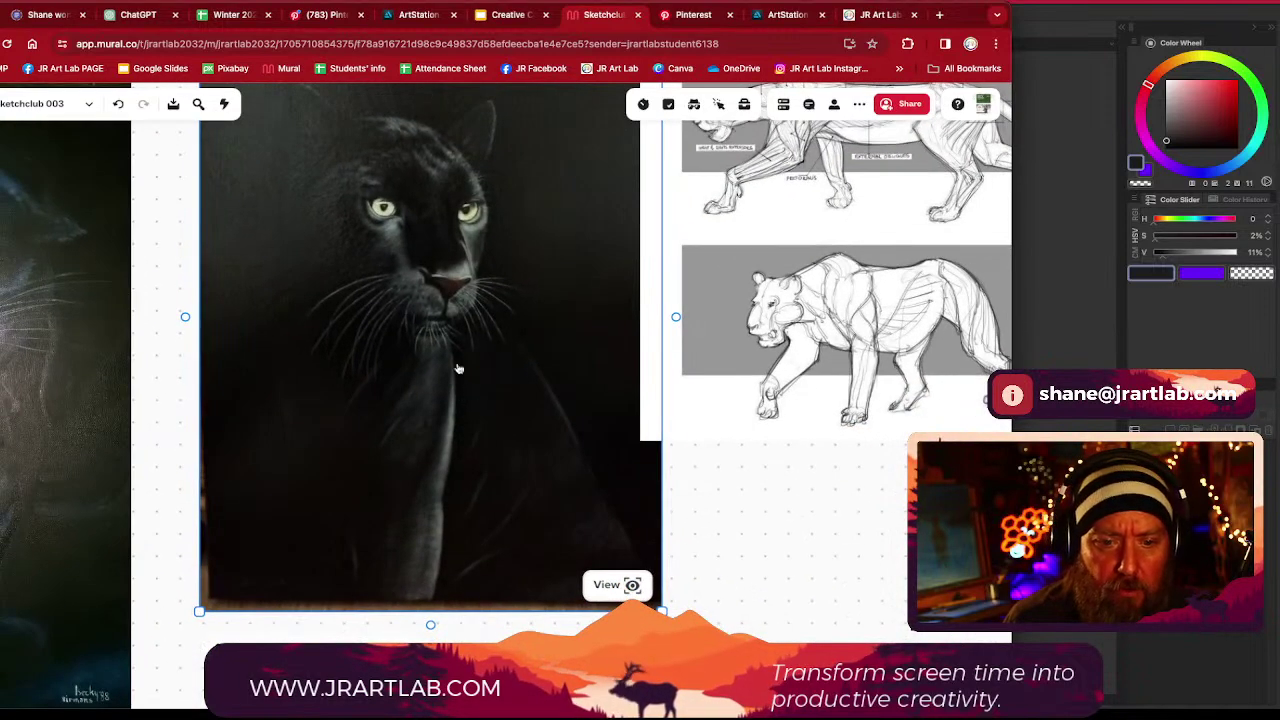
scroll(426, 298, "up", 1)
scroll(428, 303, "down", 5)
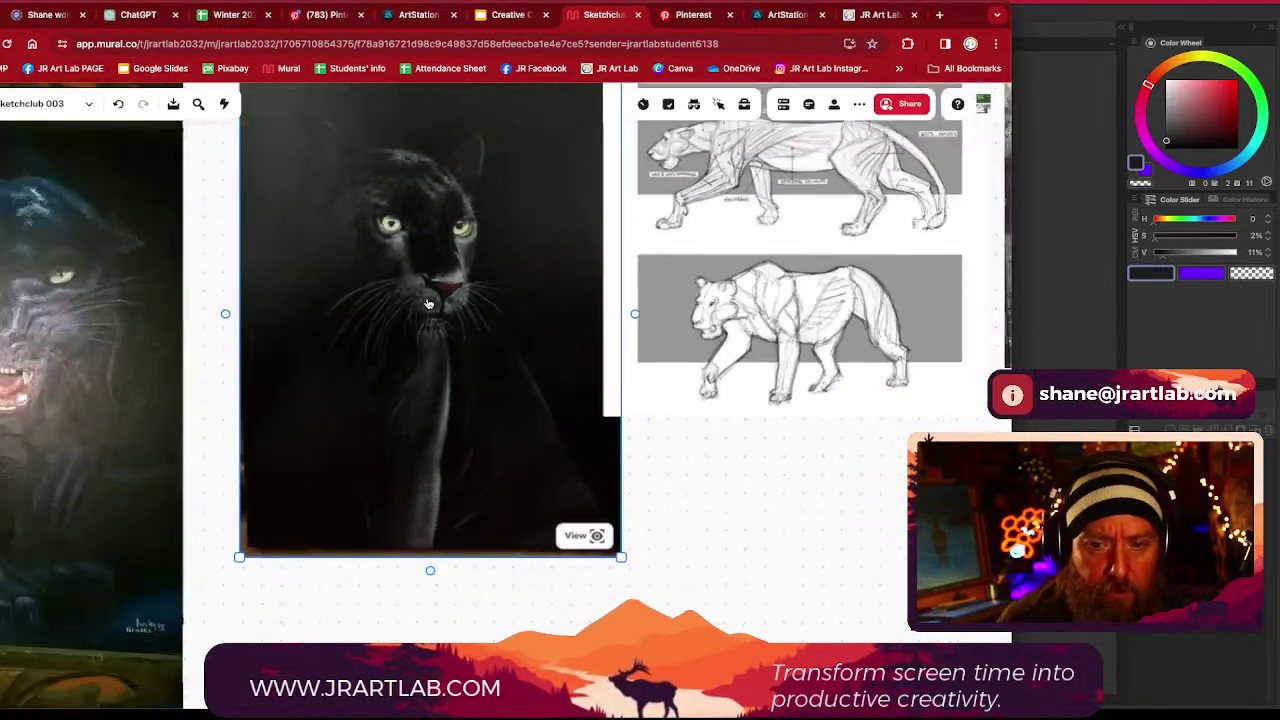
scroll(440, 315, "down", 1)
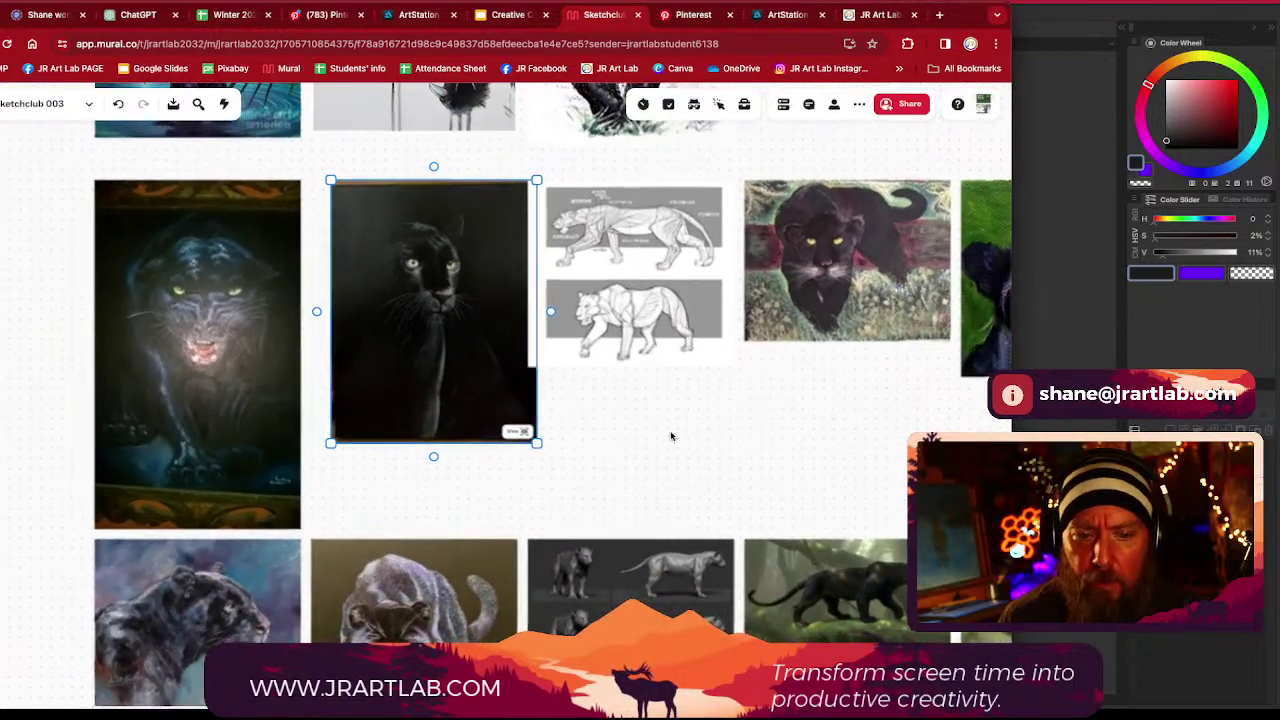
Inspect the green-background panther head painting in the third row up close, and compare it with the neighbouring references
left_click_drag(673, 434, 428, 429)
scroll(586, 436, "down", 1)
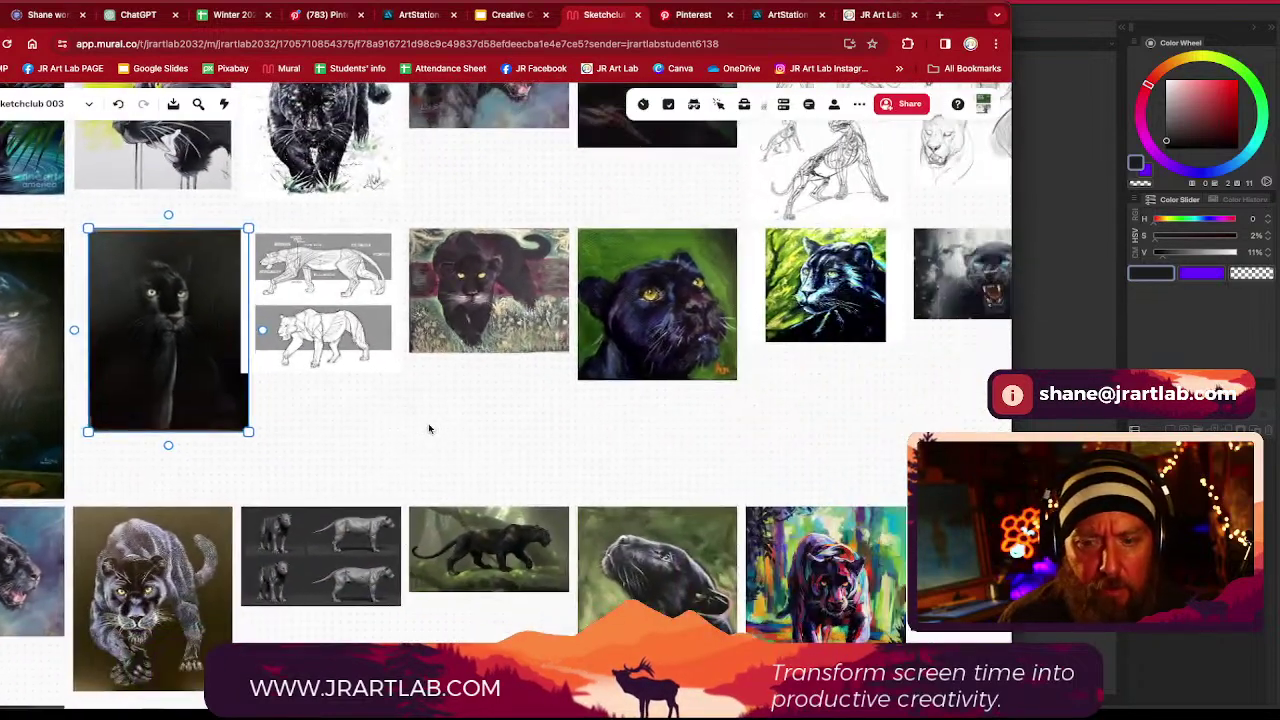
scroll(428, 429, "down", 2)
scroll(628, 328, "up", 8)
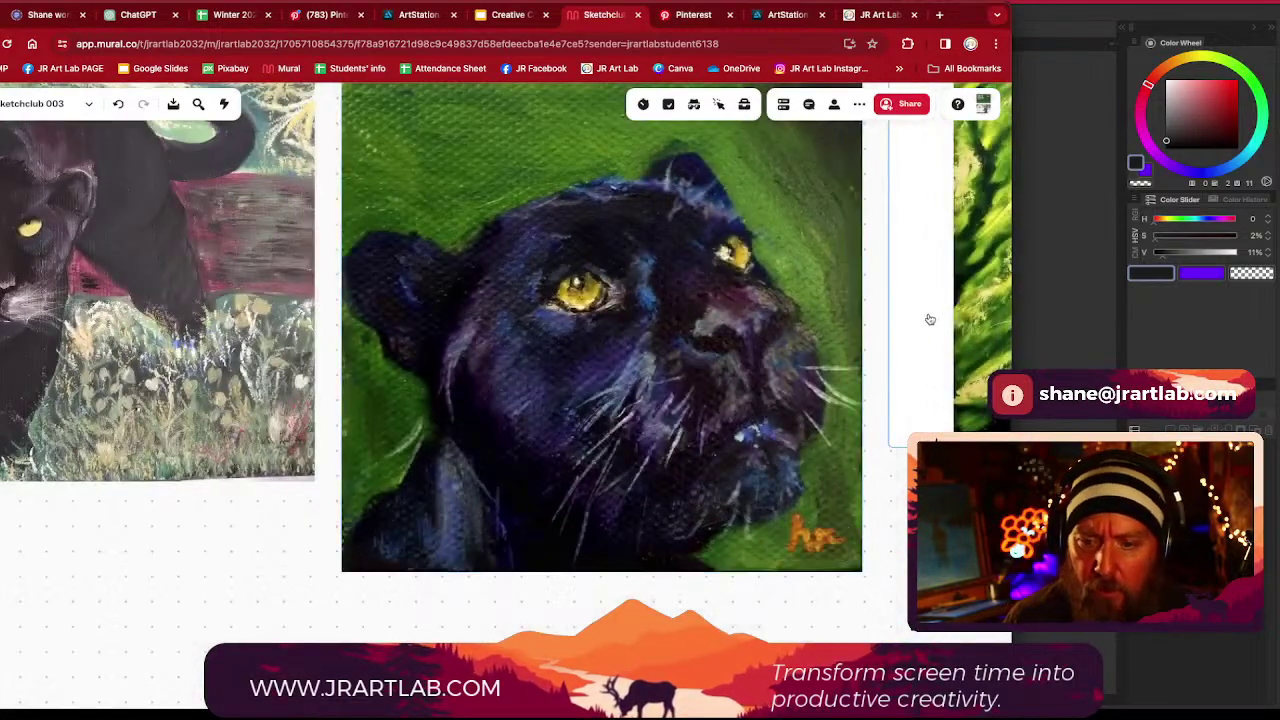
left_click_drag(910, 485, 827, 528)
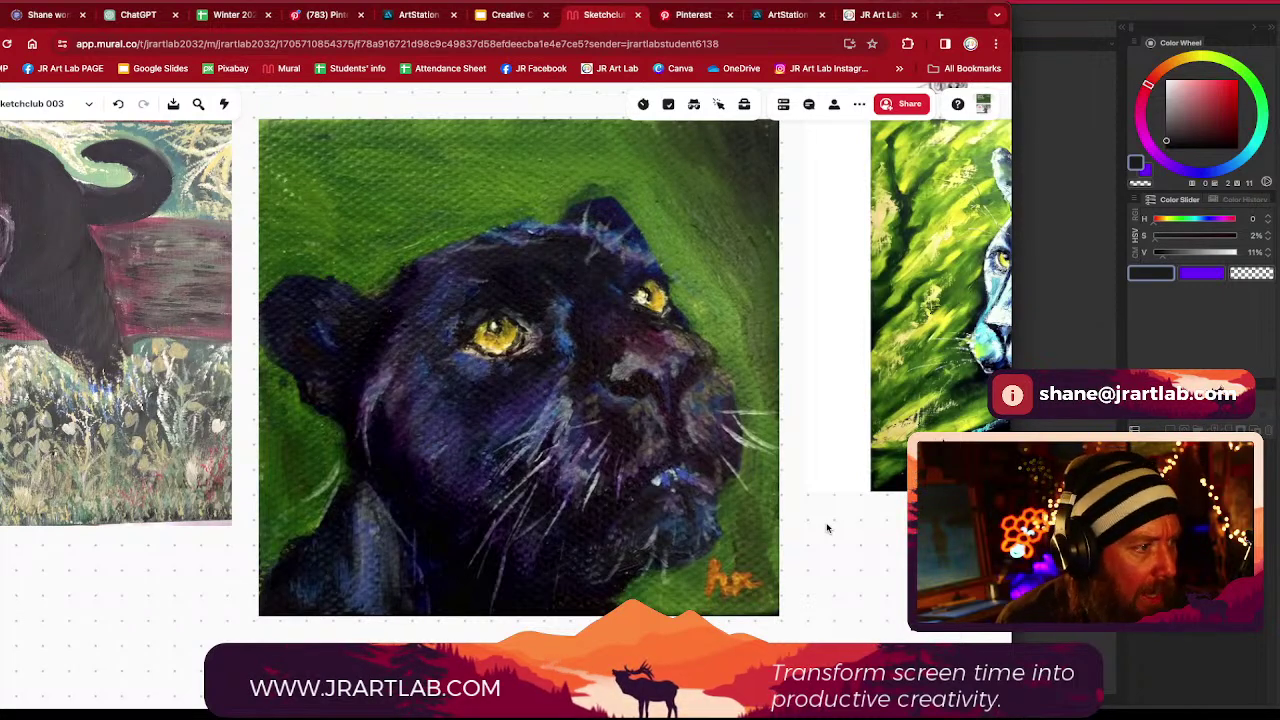
scroll(645, 338, "down", 10)
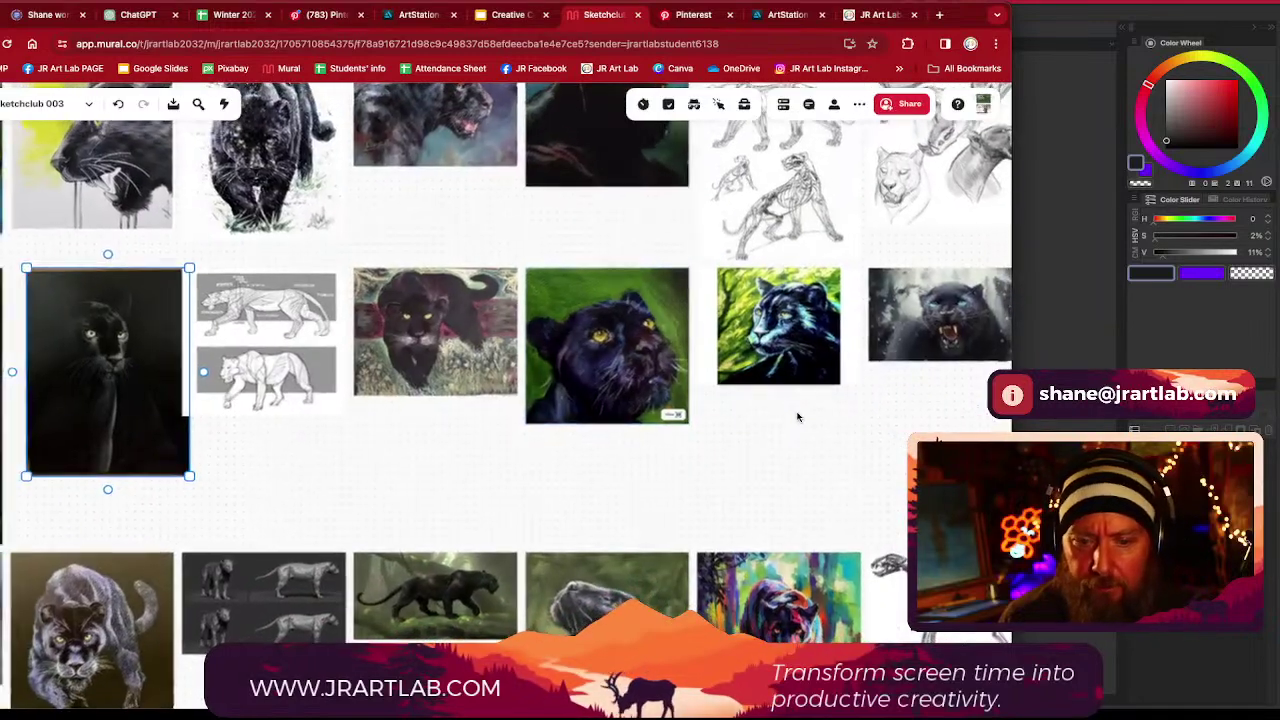
left_click_drag(798, 417, 734, 391)
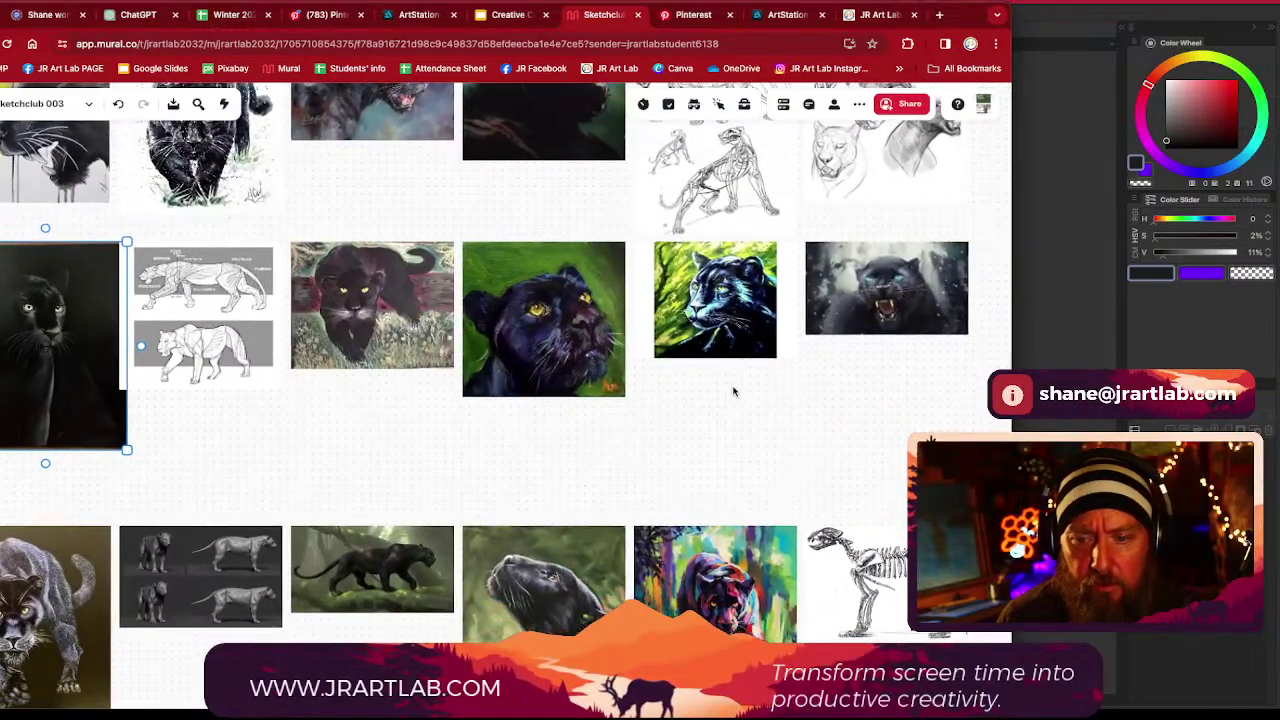
Move the seated black panther portrait out of the third row into a separate column beside the grid
scroll(734, 391, "down", 2)
left_click_drag(158, 400, 881, 423)
scroll(791, 420, "right", 5)
scroll(651, 351, "down", 2)
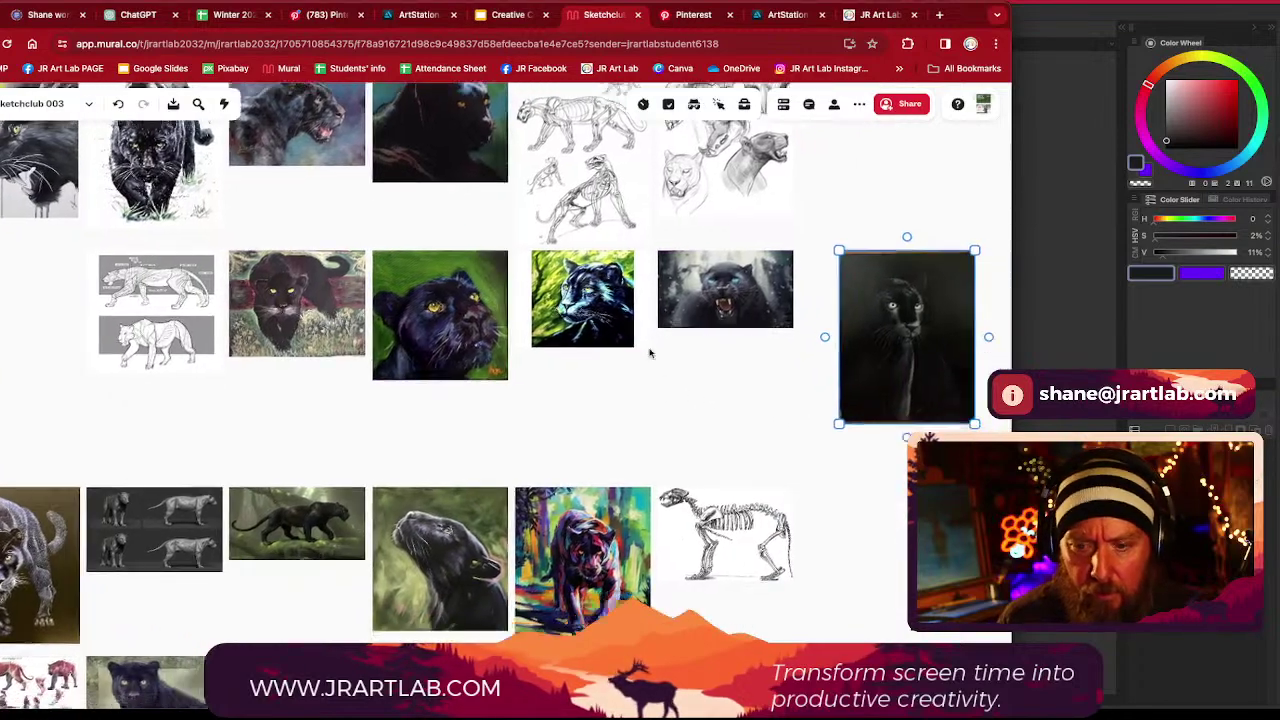
left_click_drag(706, 280, 891, 406)
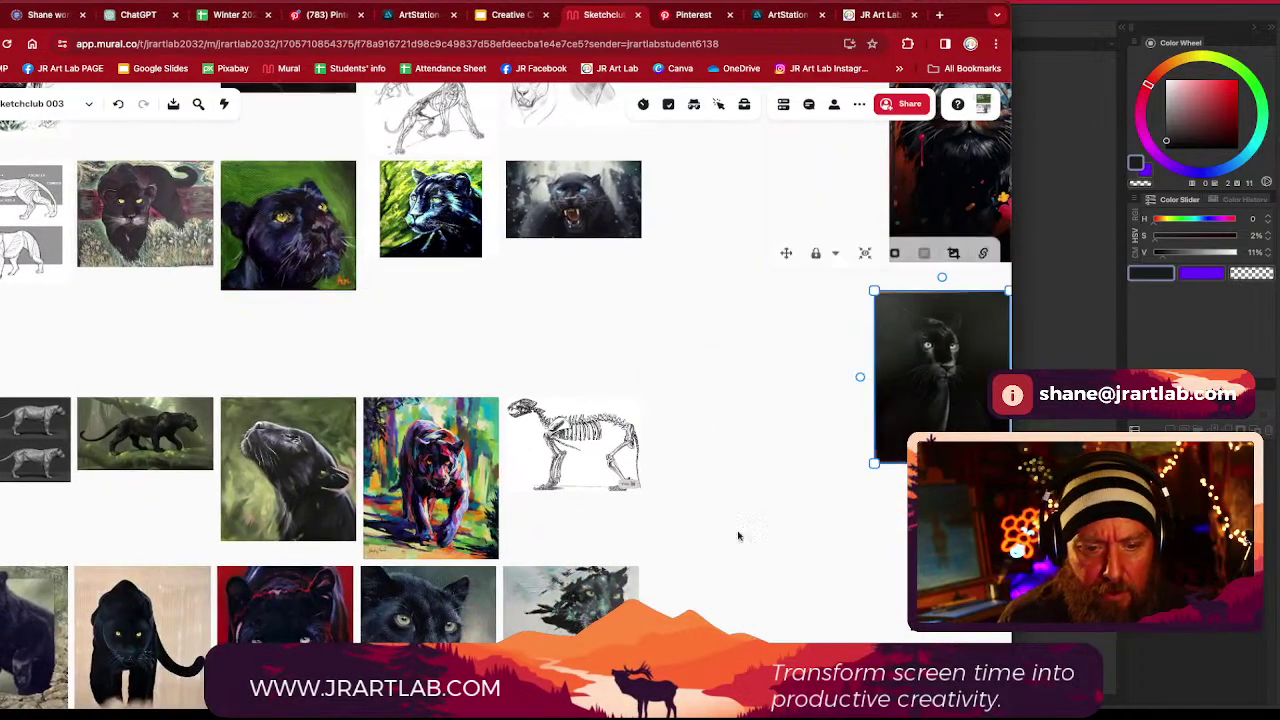
Inspect the fourth row's multicoloured and upward-looking panthers, and move the upward-looking one out to the separate column beside the grid
scroll(766, 400, "down", 3)
scroll(453, 350, "up", 5)
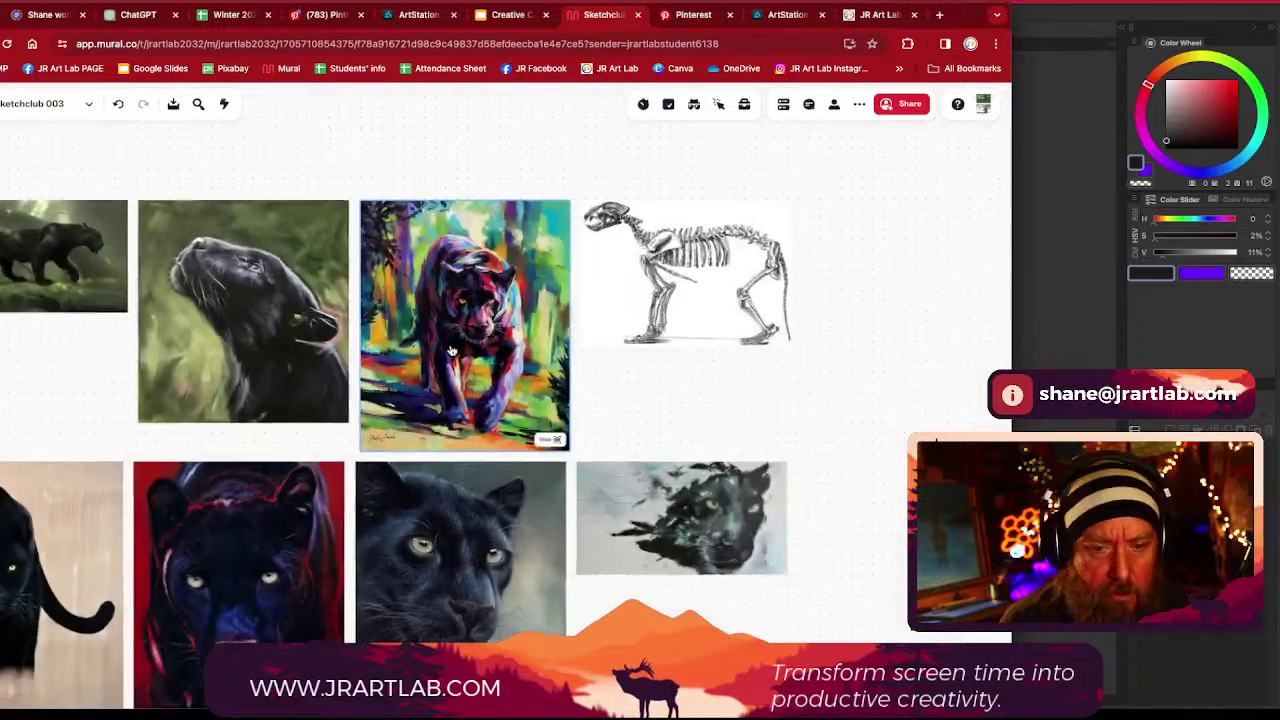
scroll(455, 347, "up", 2)
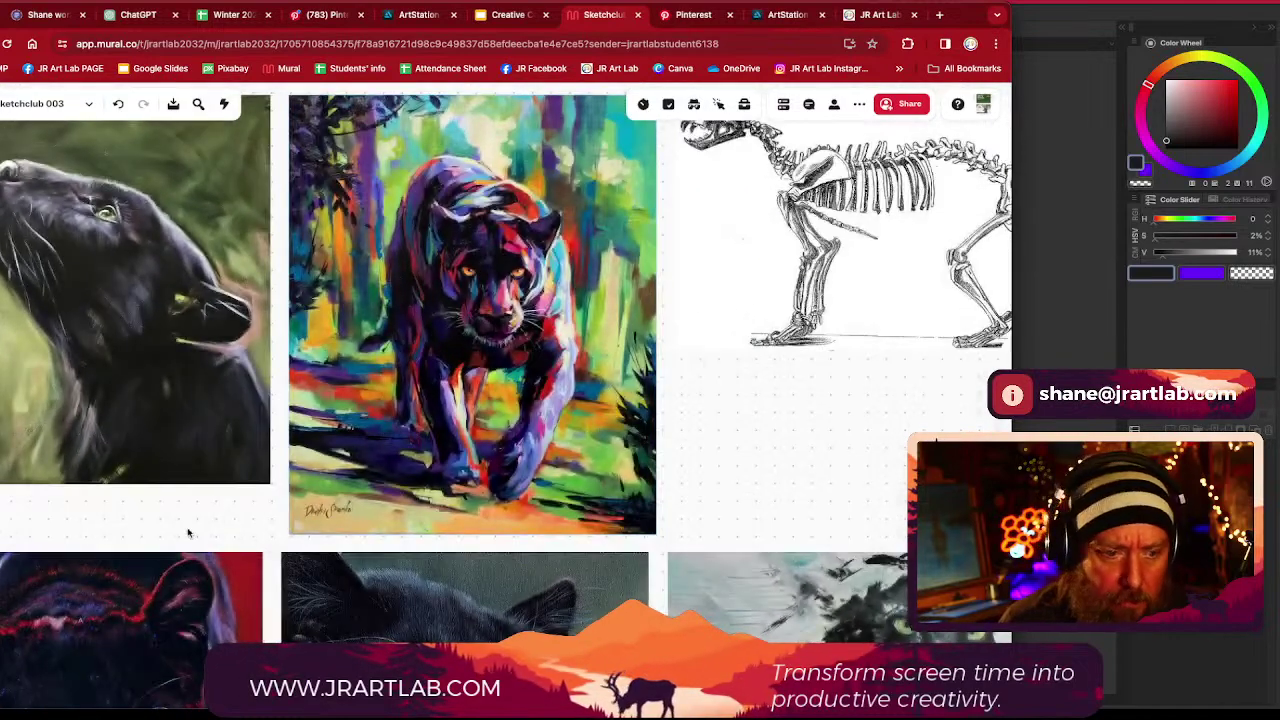
left_click_drag(207, 509, 445, 521)
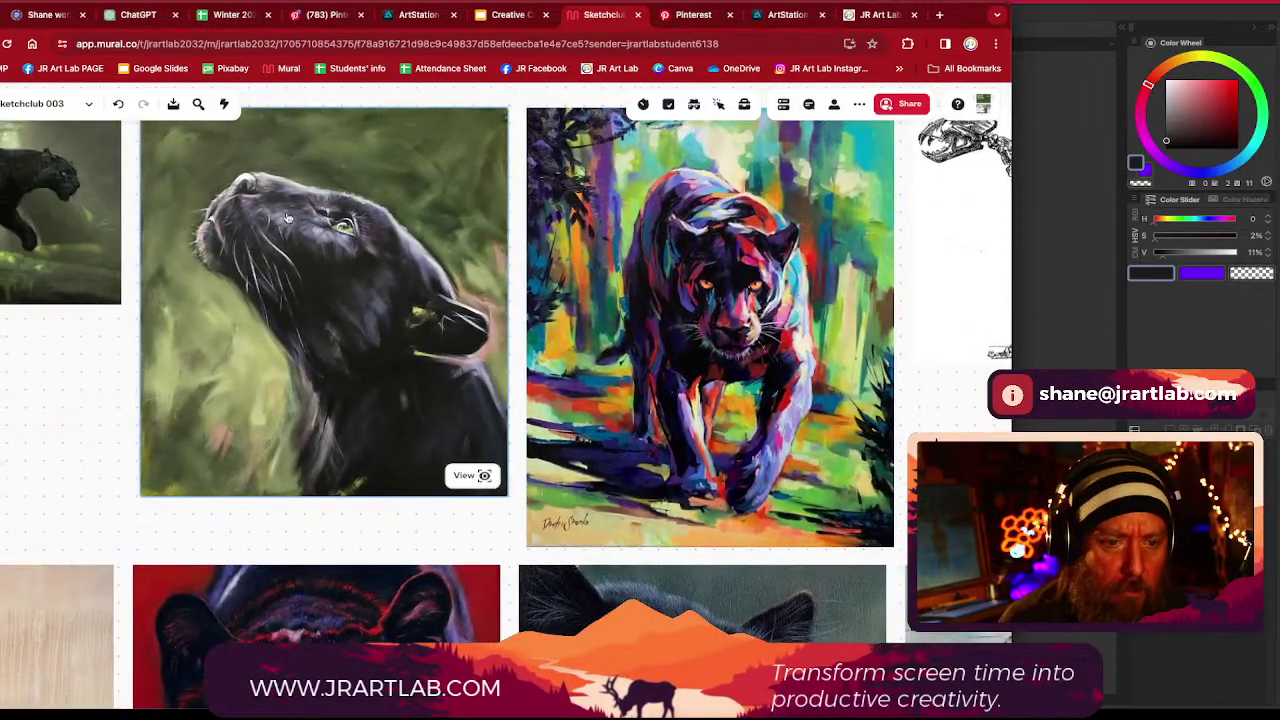
scroll(250, 268, "down", 5)
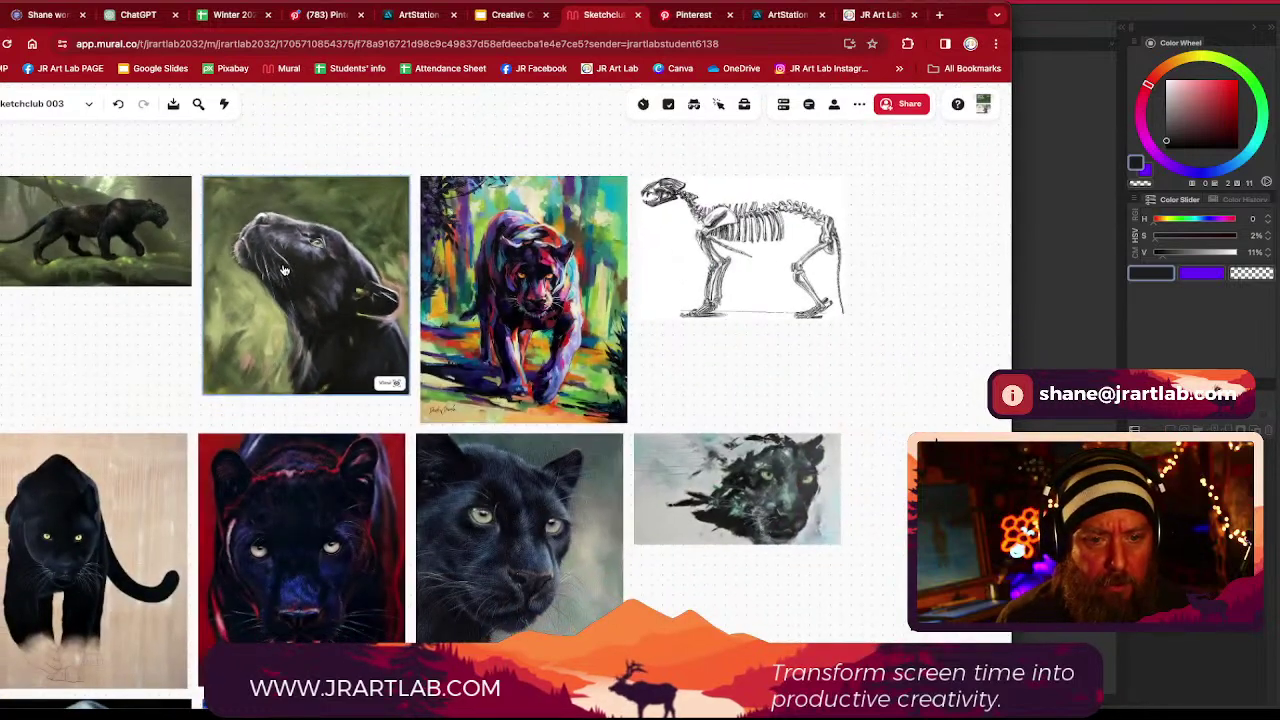
scroll(283, 270, "down", 2)
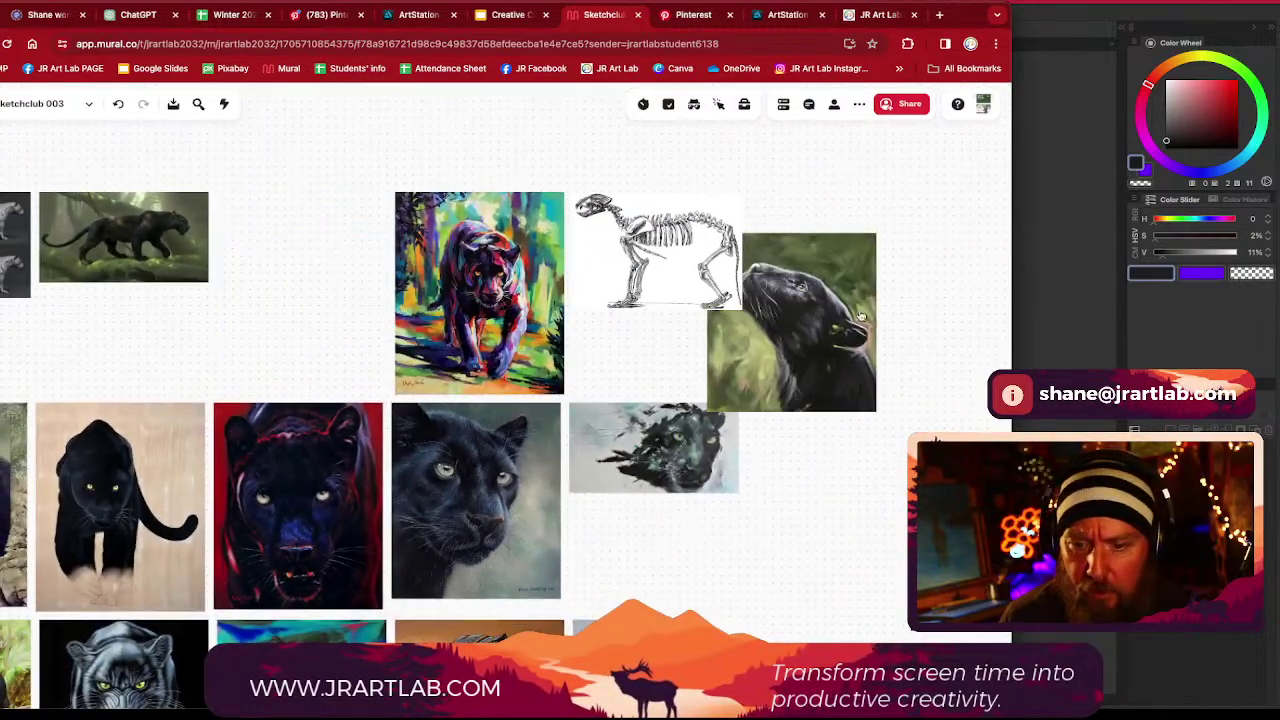
scroll(673, 546, "left", 3)
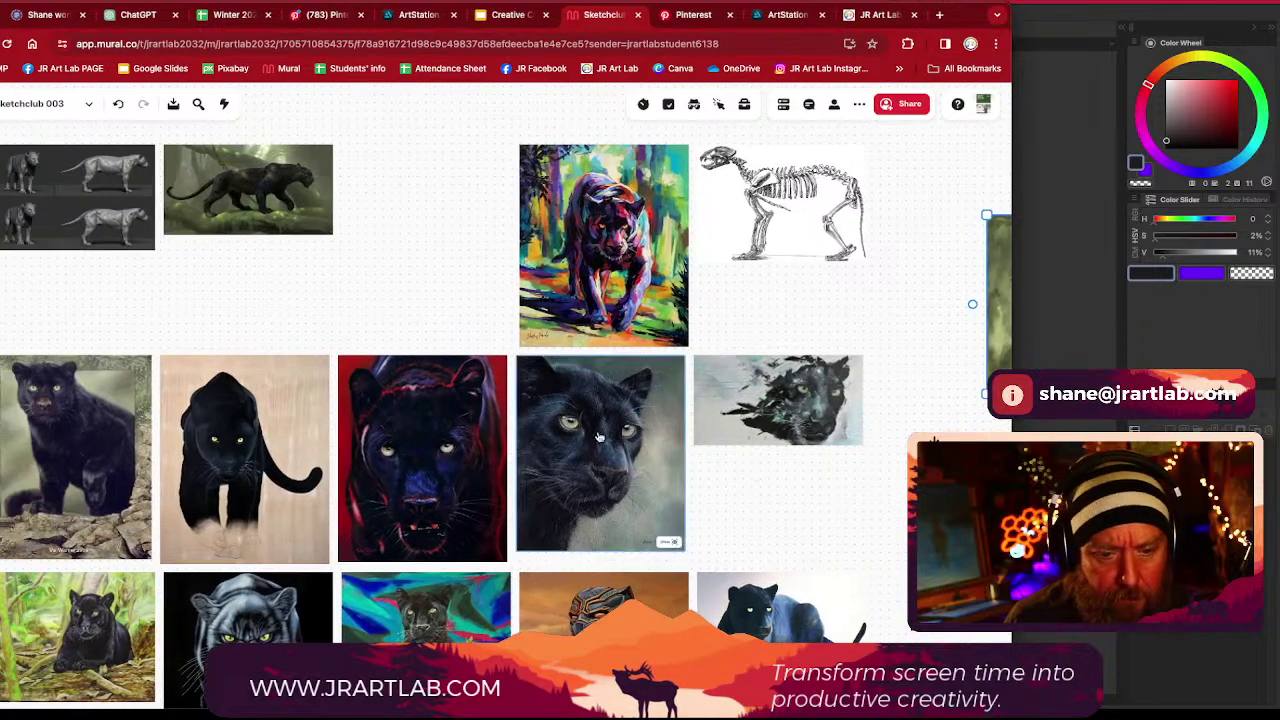
Move the red-background panther portrait out of the fifth row, placing it below the upward-looking panther in the separate column
scroll(453, 450, "down", 3)
left_click(453, 450)
key("Delete")
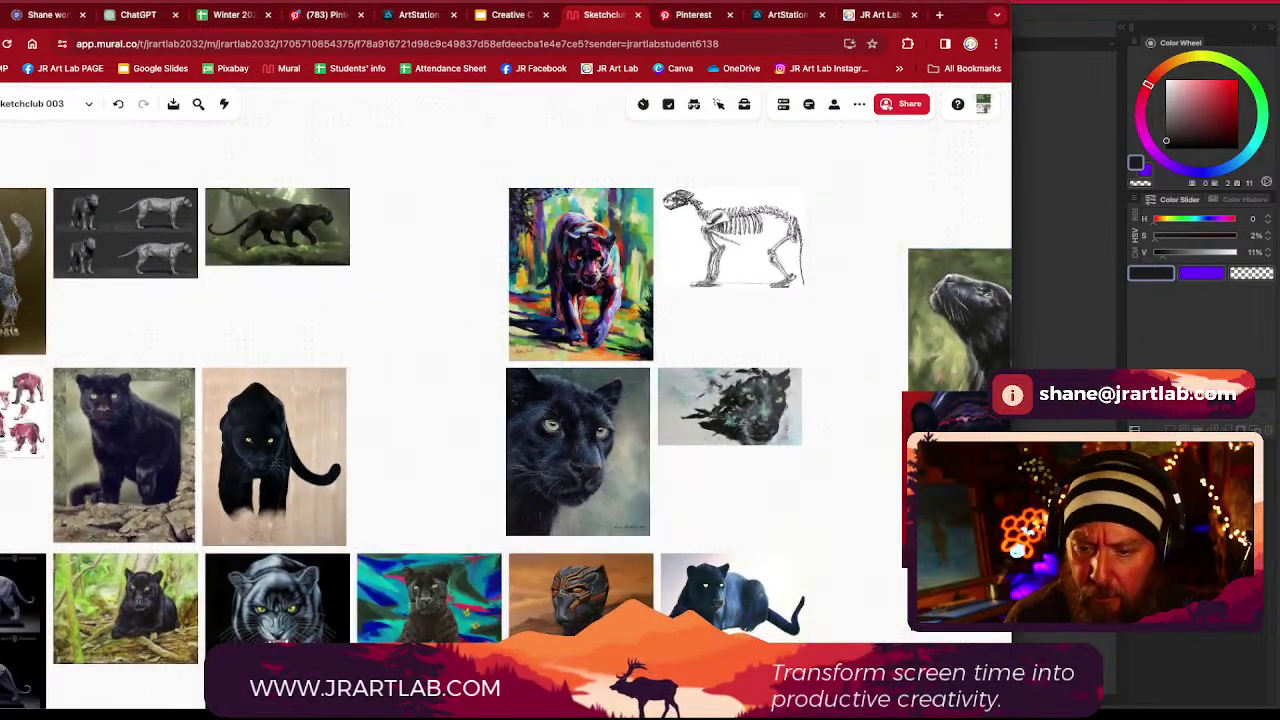
Examine the fourth row's forest panther, grey sculpted big cats, brown-background panther and open-mouthed panther painting up close
scroll(408, 407, "left", 5)
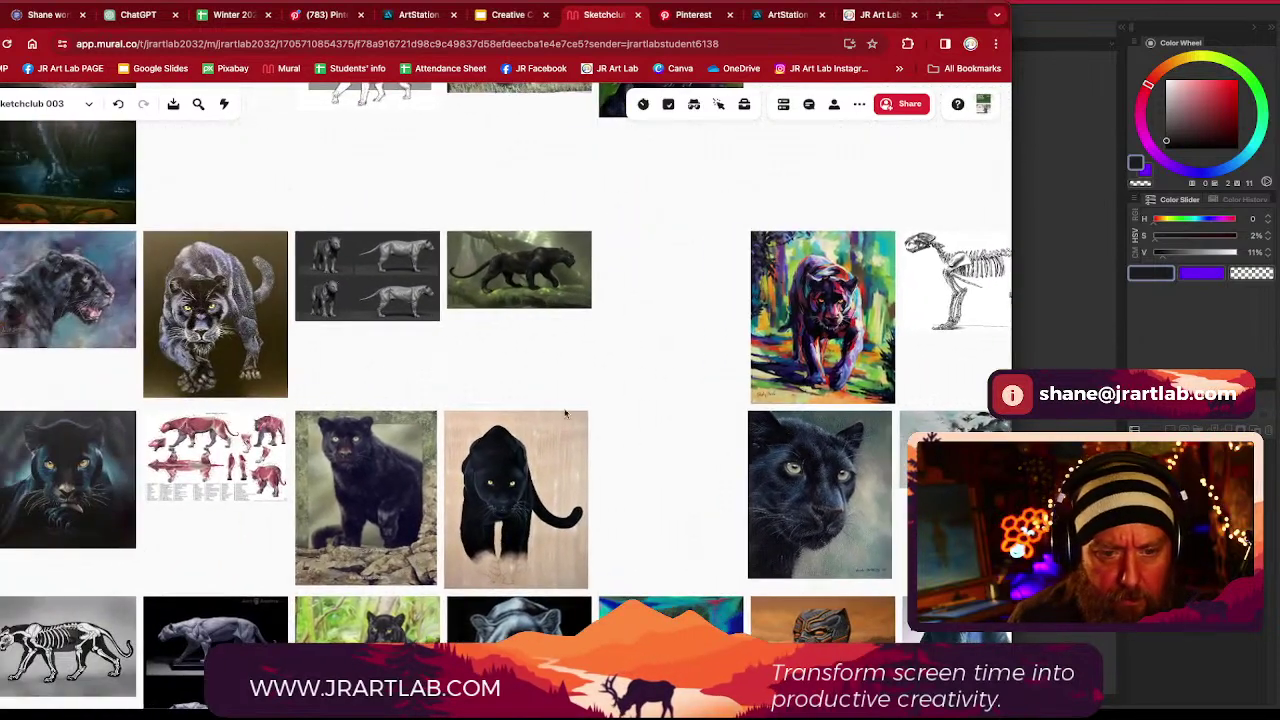
scroll(503, 366, "up", 5)
scroll(553, 610, "up", 1)
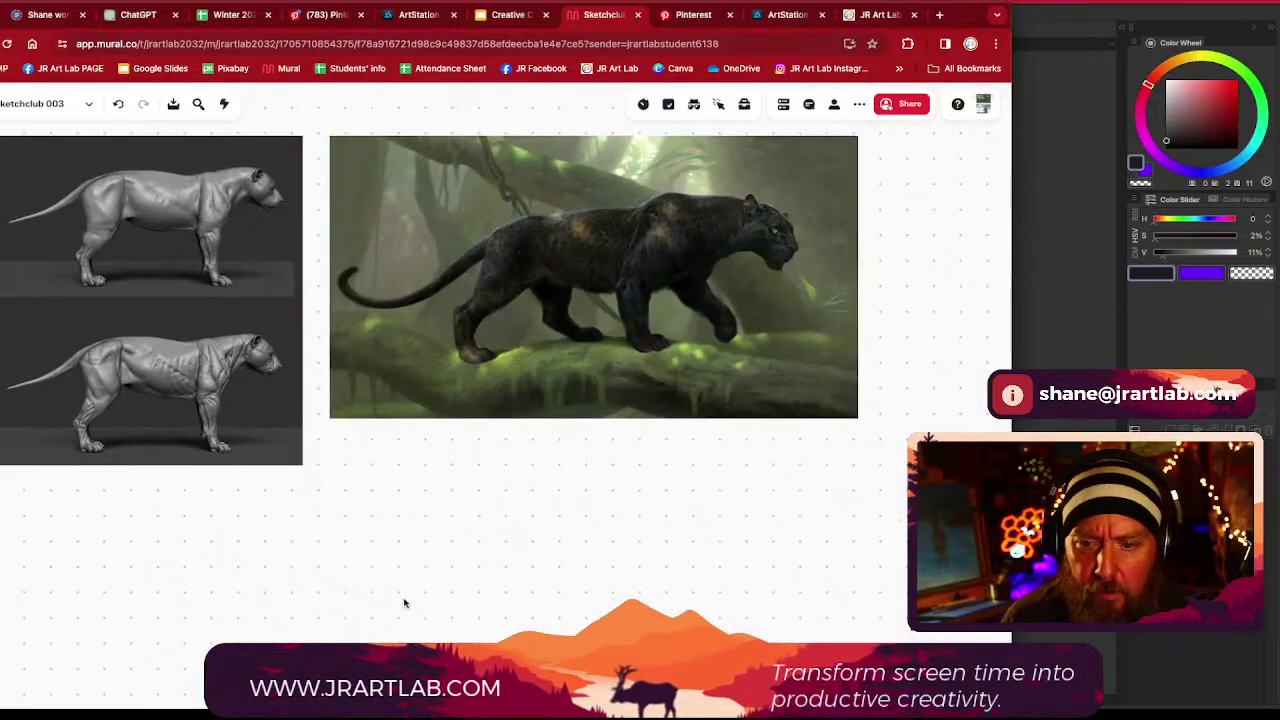
scroll(373, 582, "down", 1)
scroll(369, 577, "left", 8)
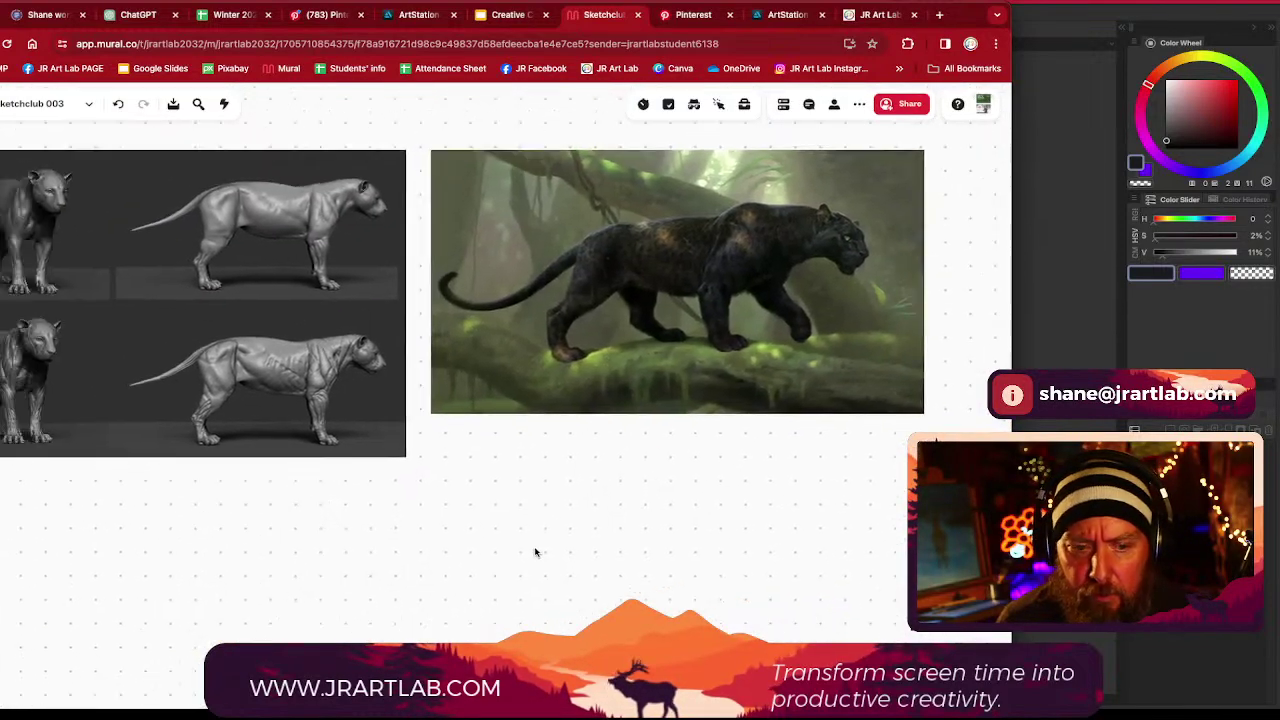
scroll(570, 555, "left", 10)
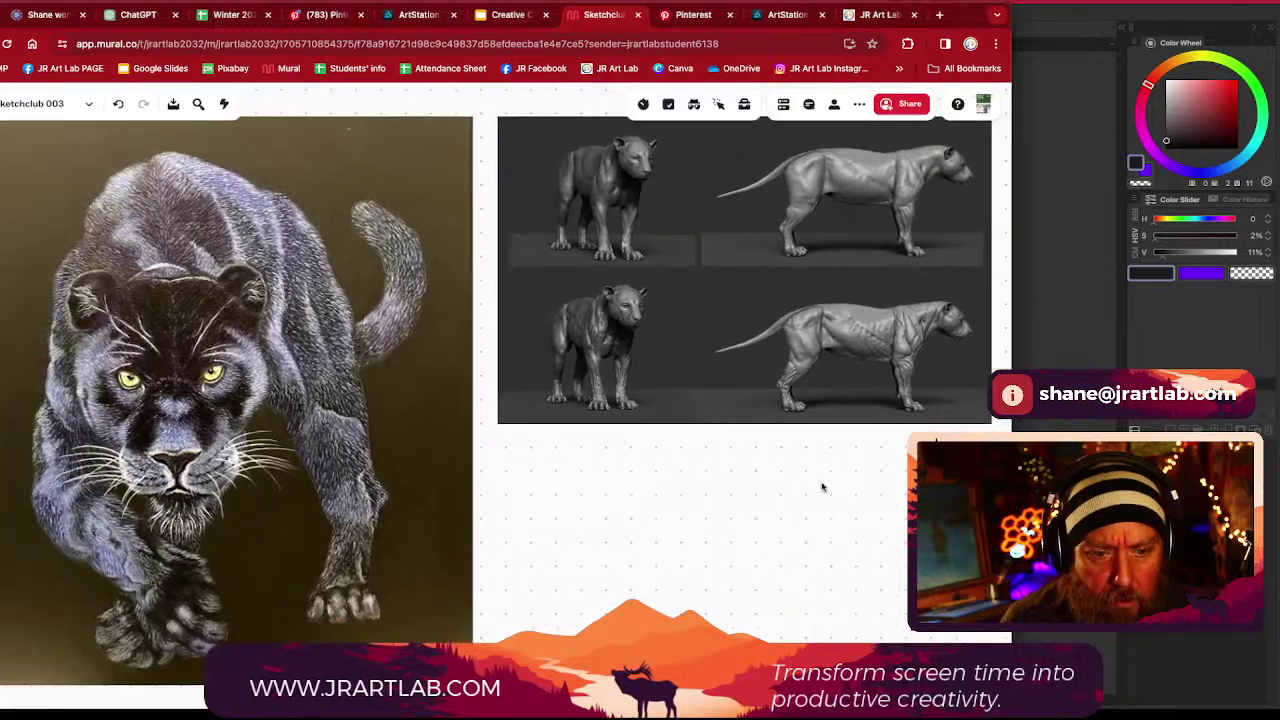
scroll(839, 491, "down", 1)
scroll(839, 491, "down", 1)
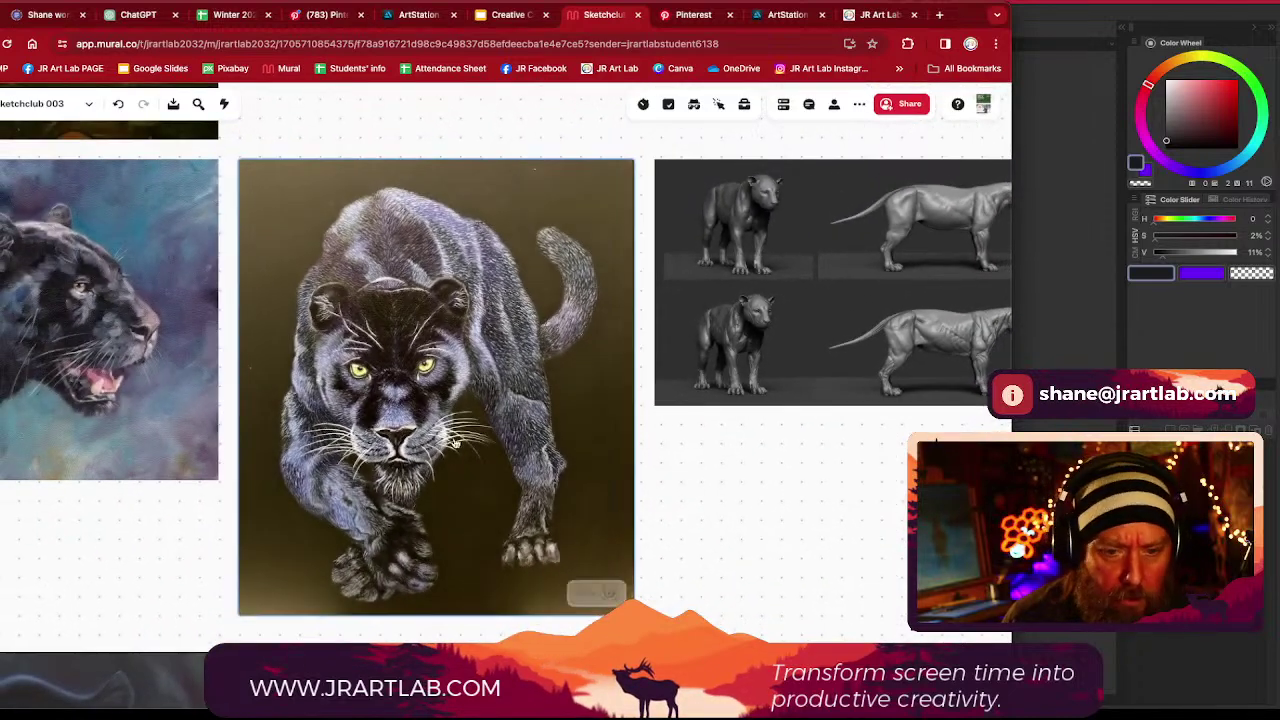
scroll(420, 571, "left", 7)
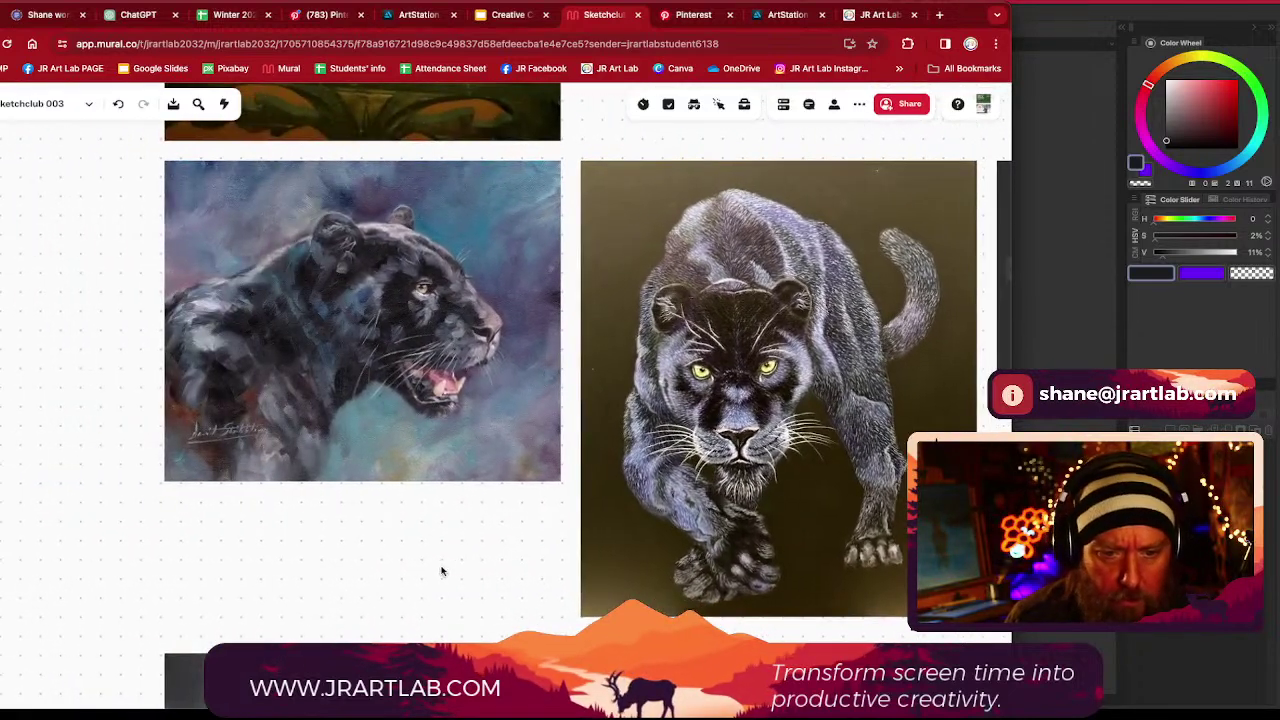
Move the open-mouthed panther painting from the fourth row to above the upward-looking panther in the separate column
scroll(451, 362, "down", 5)
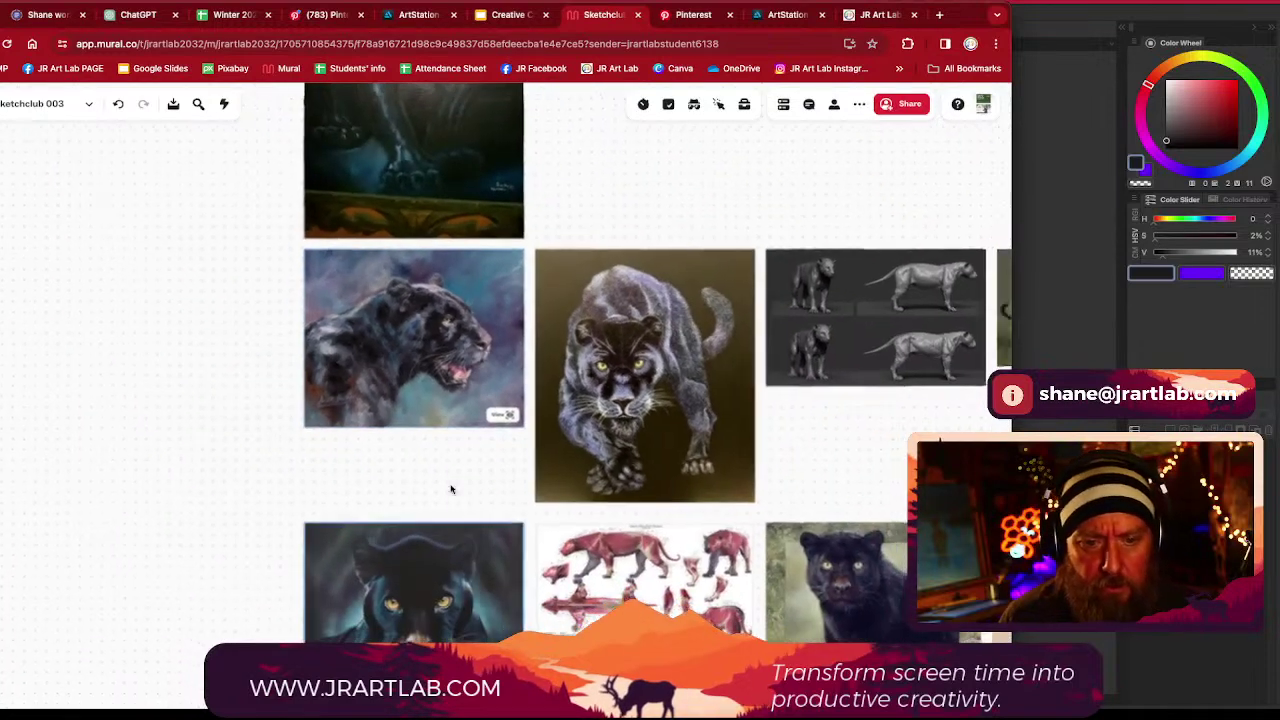
left_click_drag(372, 367, 887, 285)
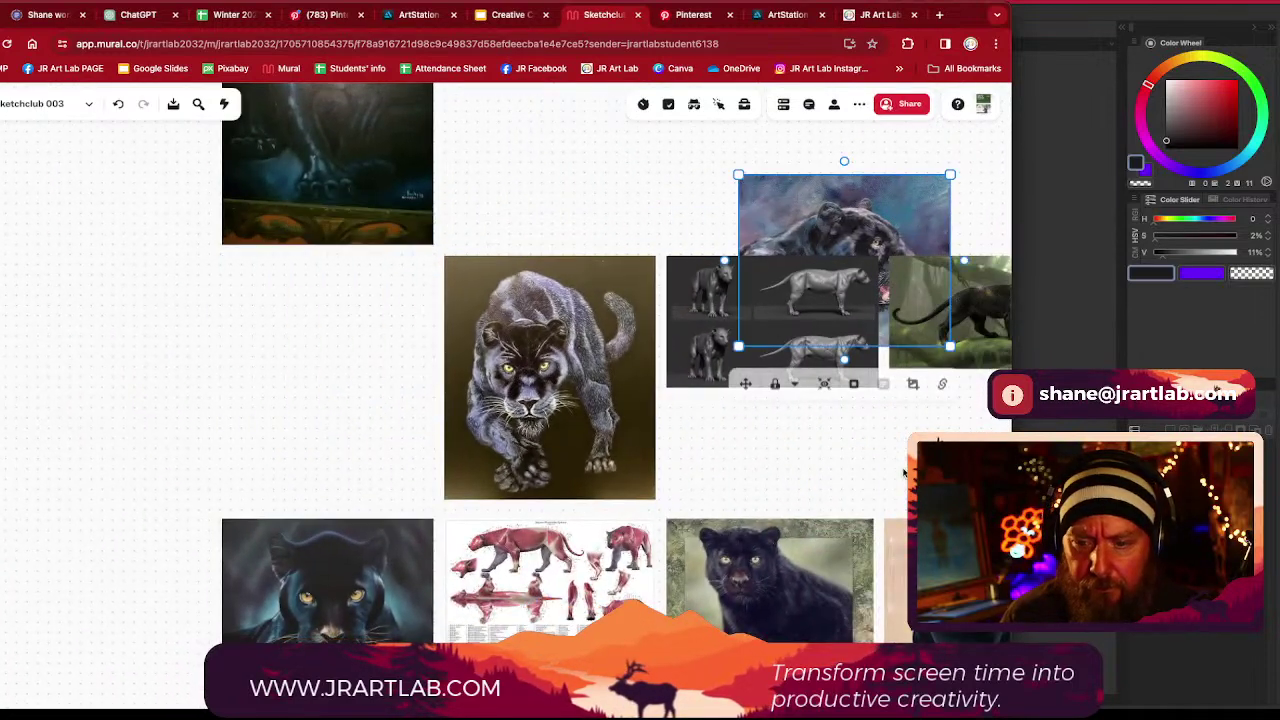
scroll(620, 480, "right", 5)
mouse_move(509, 212)
left_mouse_down()
mouse_move(737, 226)
mouse_move(892, 208)
left_mouse_up()
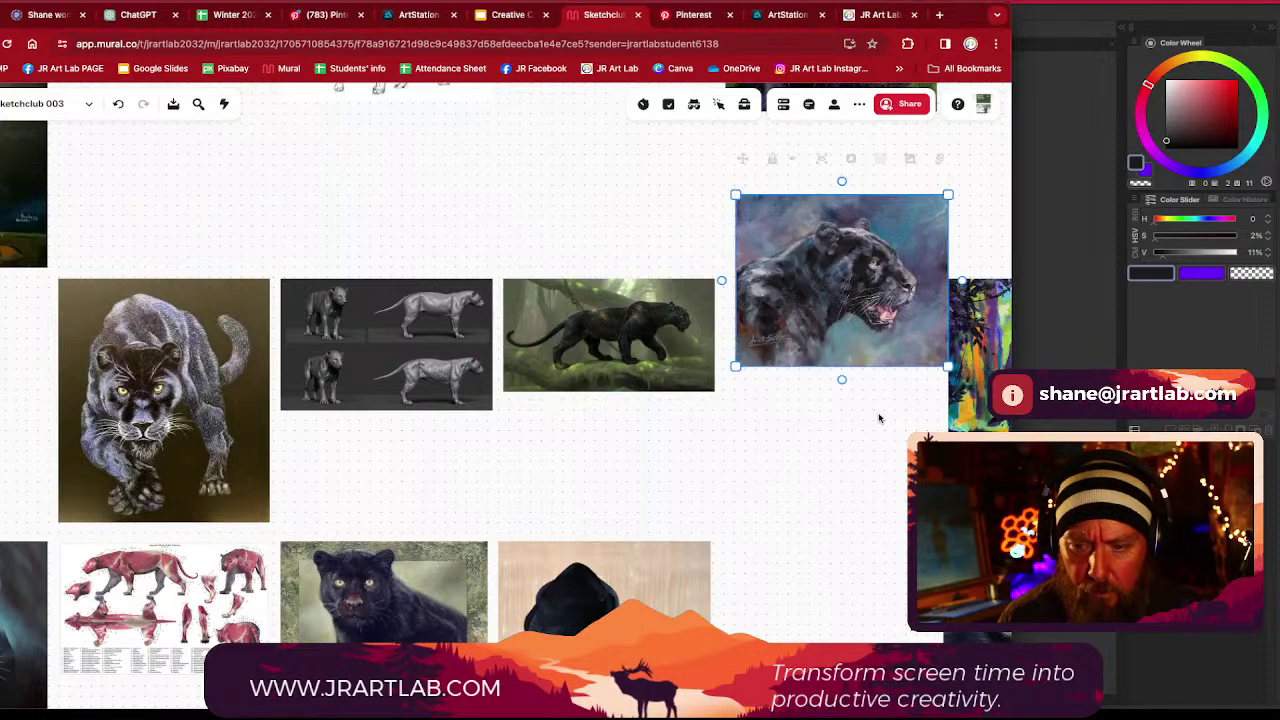
scroll(880, 440, "down", 3)
scroll(623, 420, "right", 5)
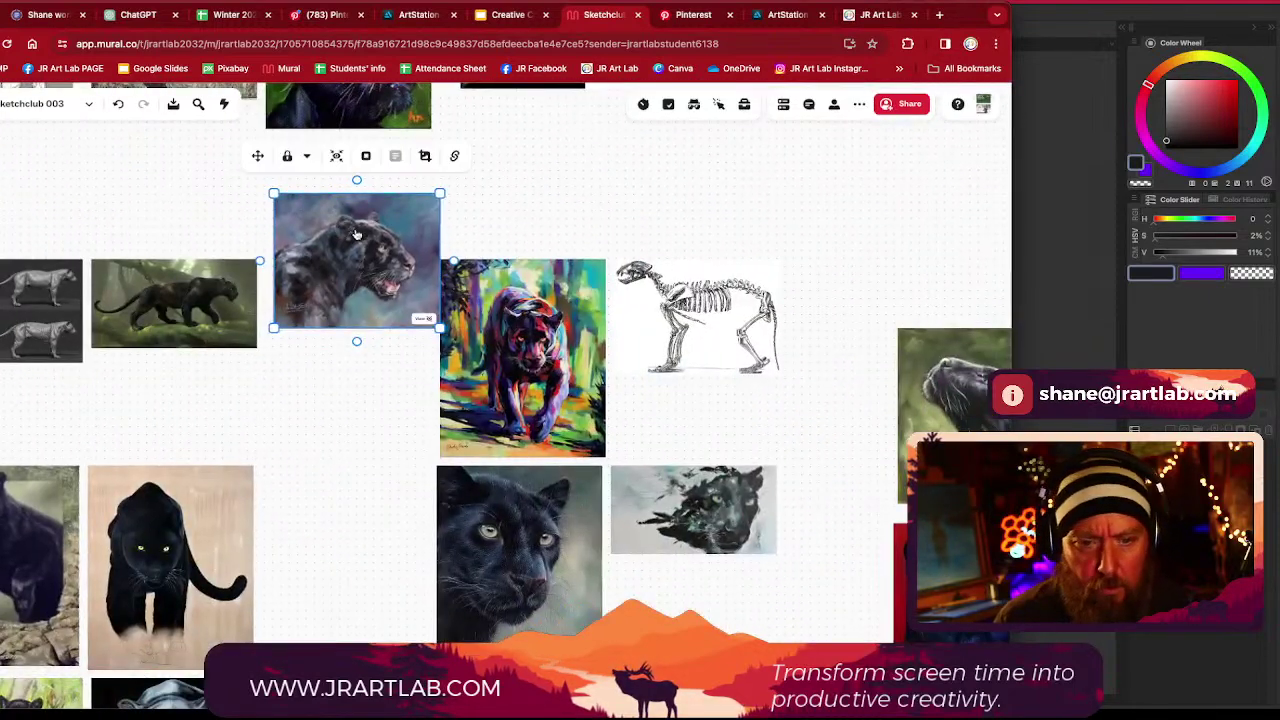
mouse_move(356, 234)
left_mouse_down()
mouse_move(990, 203)
mouse_move(939, 210)
left_mouse_up()
Inspect the big-cat skeleton drawing in the fourth row up close, and compare it with the neighbouring panther paintings
scroll(775, 333, "up", 10)
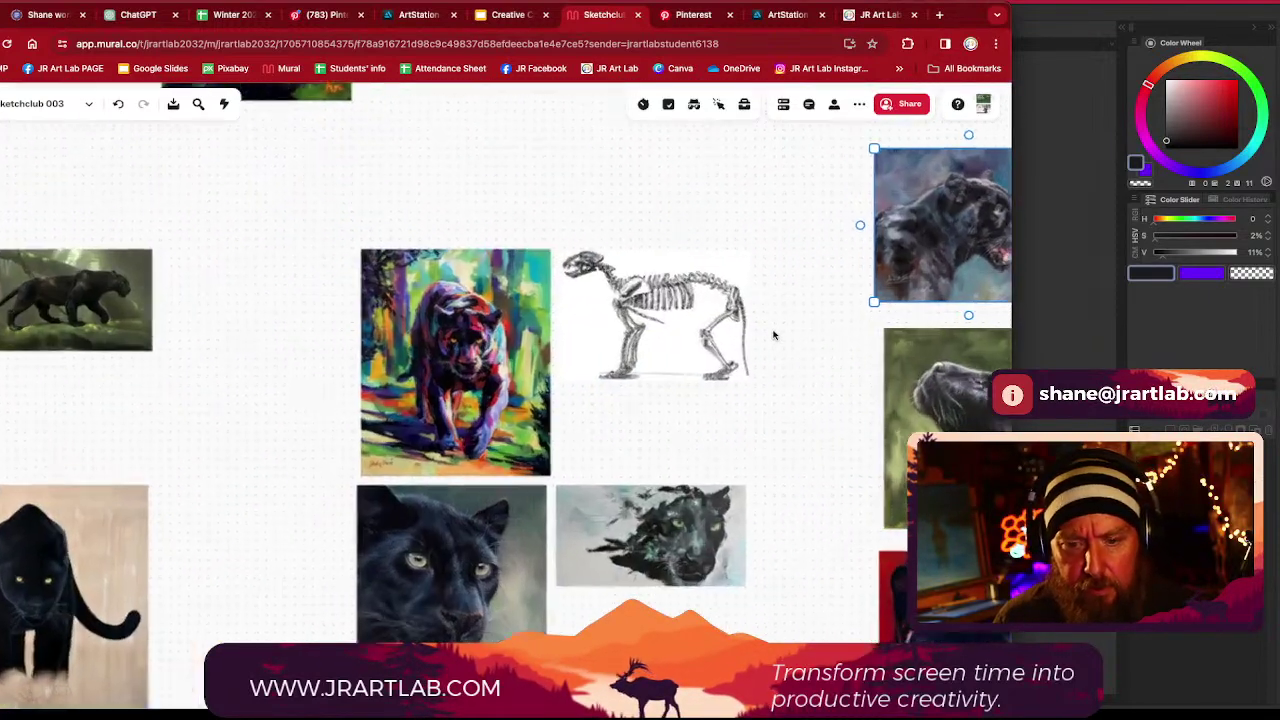
scroll(800, 345, "up", 2)
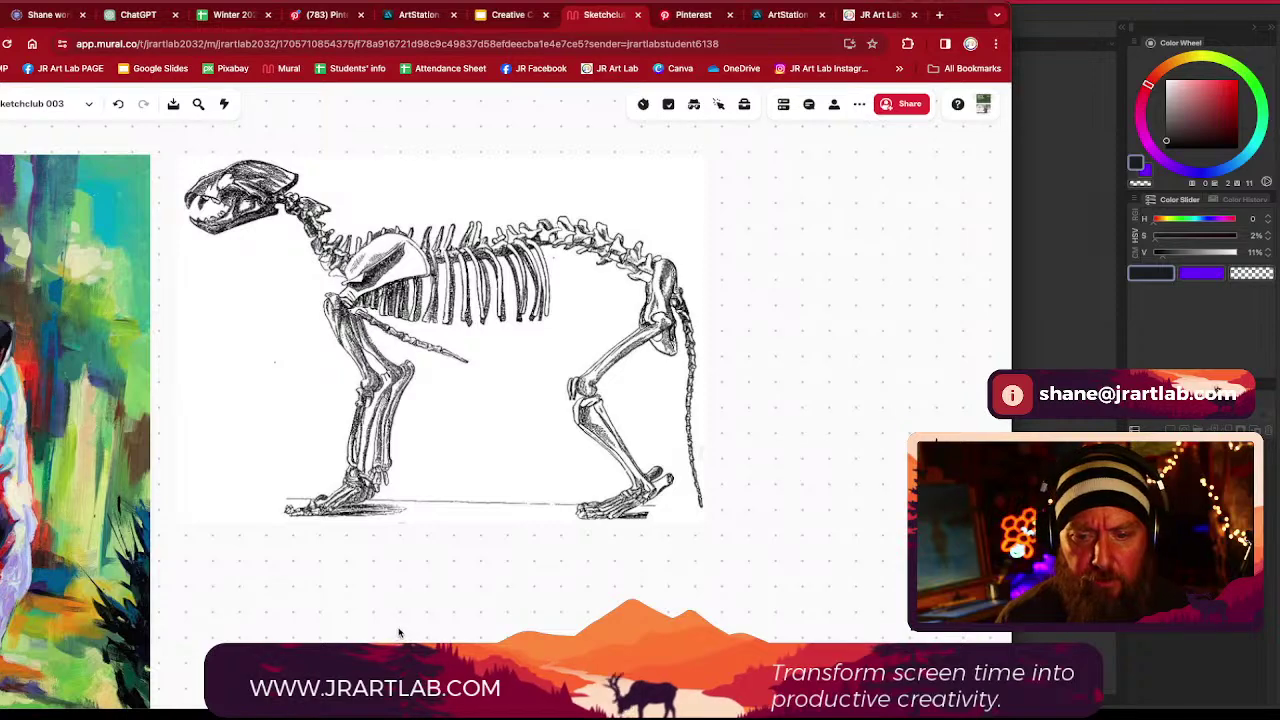
mouse_move(398, 632)
left_mouse_down()
mouse_move(429, 629)
mouse_move(654, 477)
mouse_move(686, 411)
mouse_move(677, 334)
left_mouse_up()
scroll(651, 477, "down", 2)
scroll(629, 499, "down", 1)
scroll(660, 360, "down", 4)
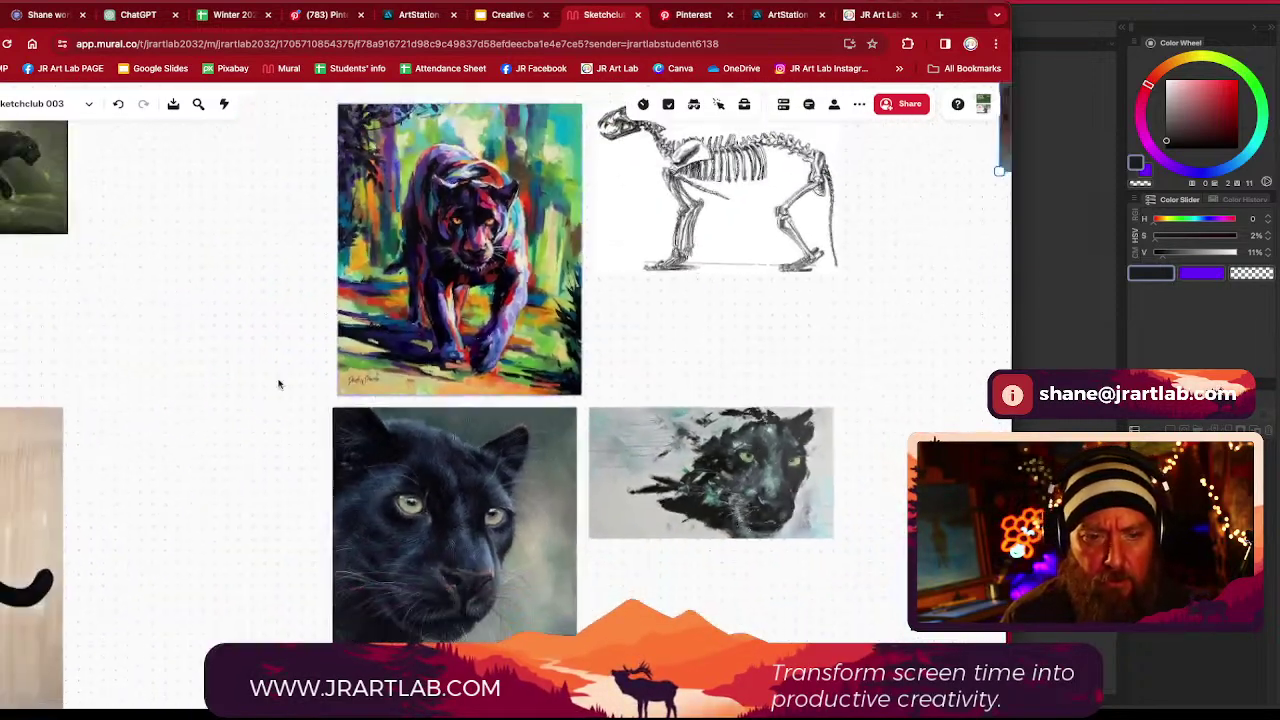
Inspect the grey sculpted big-cat anatomy renders in the fourth row up close, including the muscle detail in the side views
left_click_drag(271, 380, 646, 423)
left_click_drag(360, 391, 557, 419)
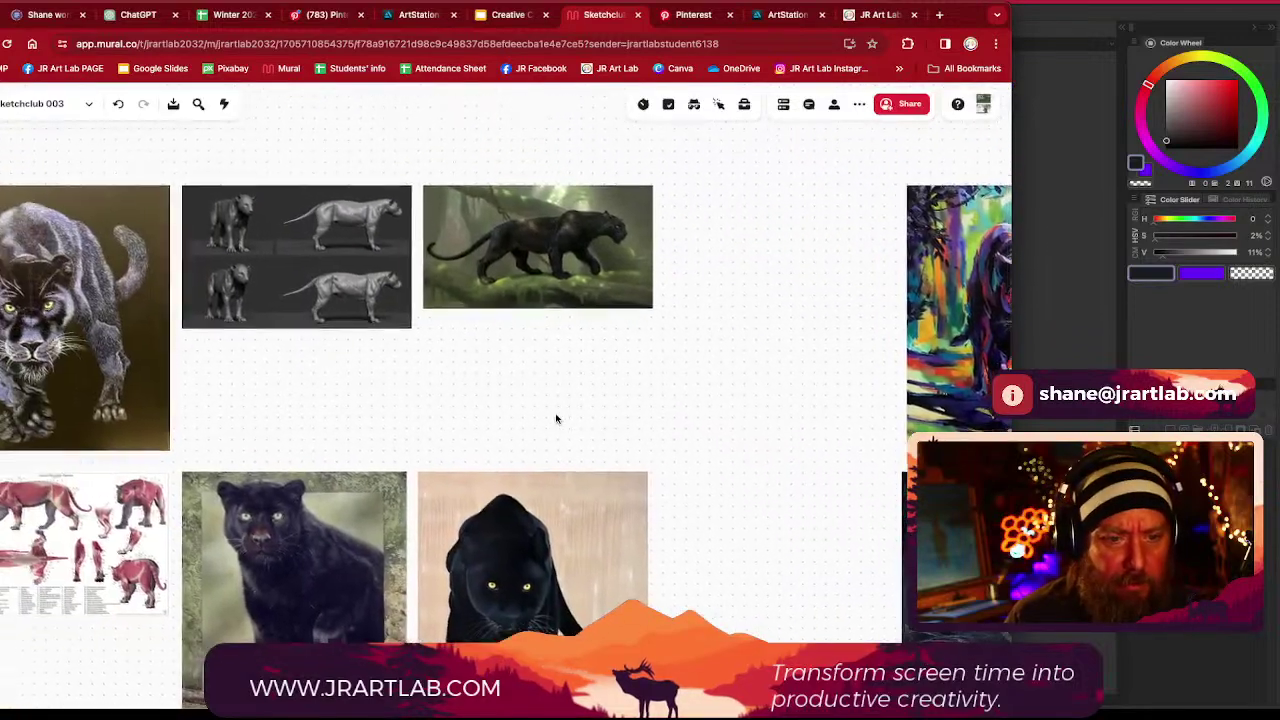
scroll(557, 419, "up", 5)
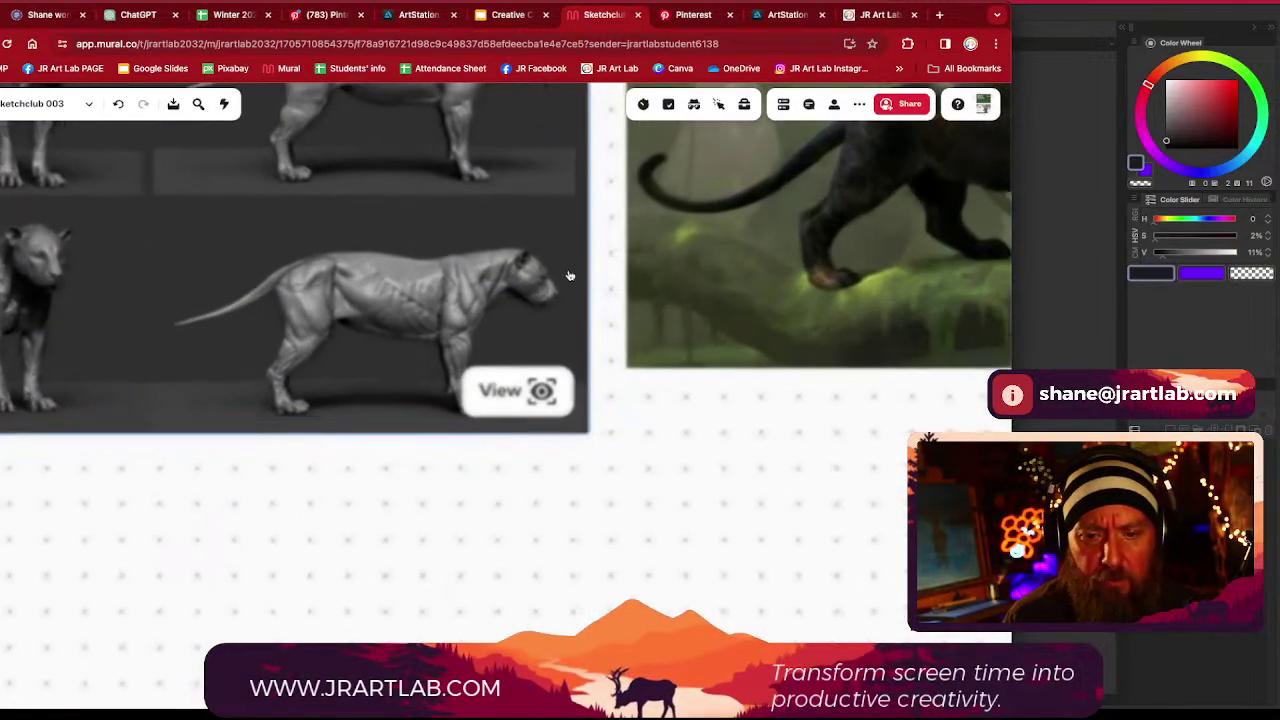
left_click_drag(617, 234, 645, 469)
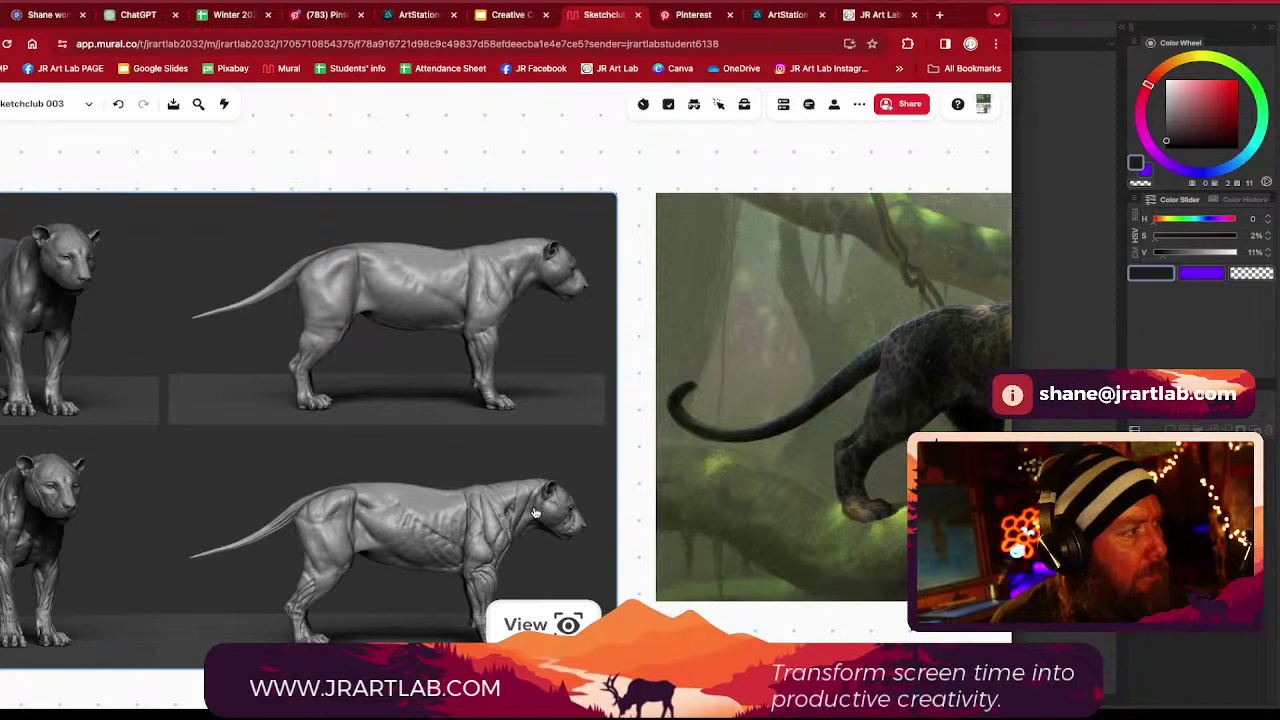
scroll(765, 494, "down", 3)
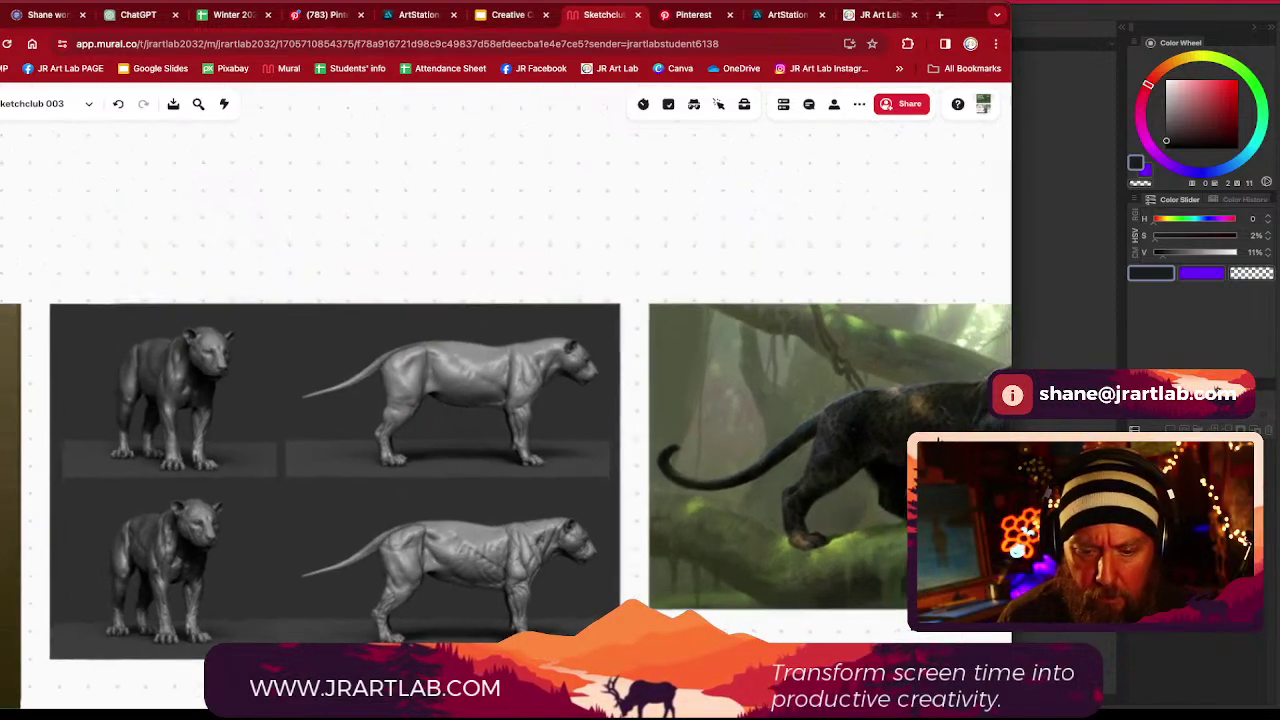
scroll(765, 494, "left", 2)
scroll(765, 494, "down", 1)
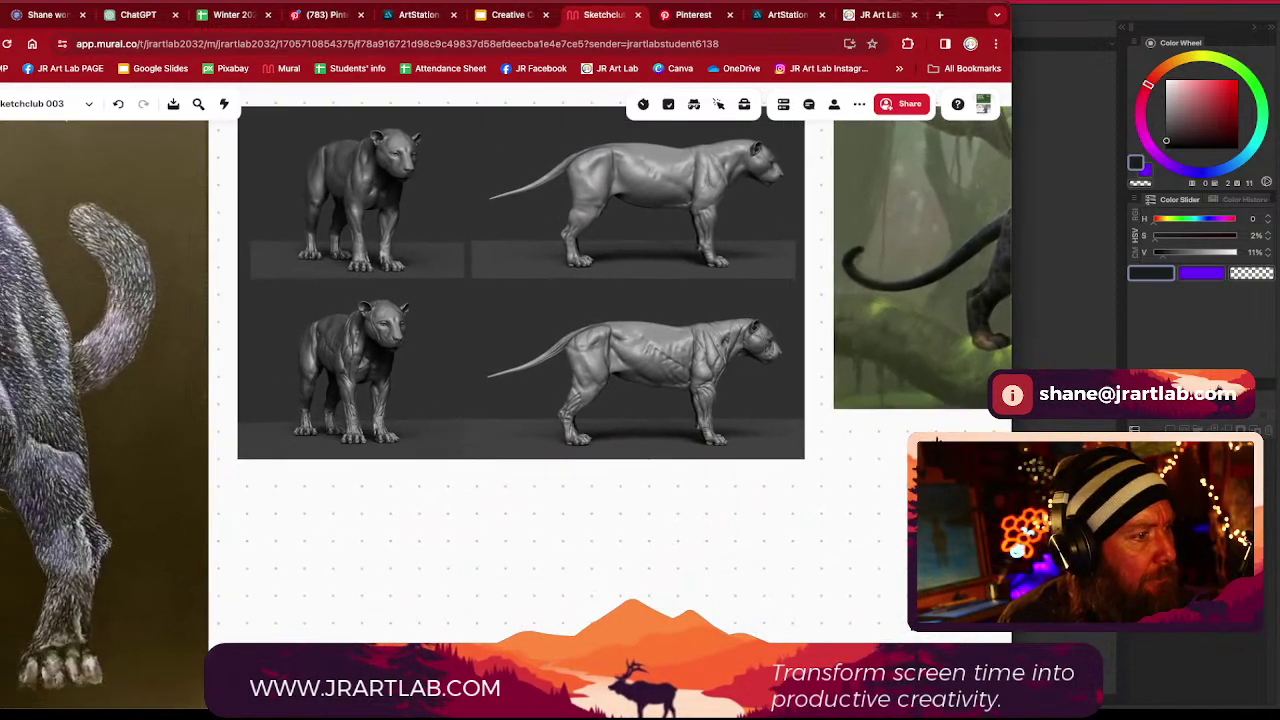
Shorten the browser window by raising its lower edge, and look over the brown-background panther drawing
left_click_drag(547, 708, 547, 617)
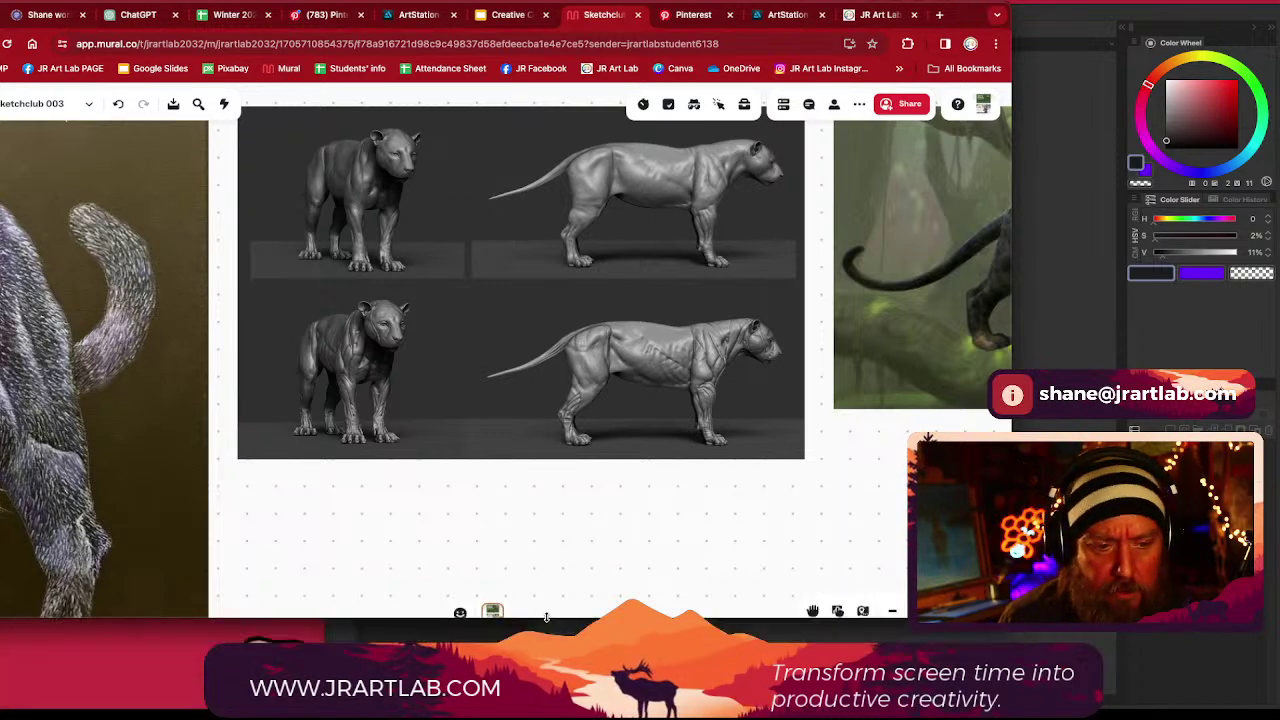
scroll(380, 530, "left", 6)
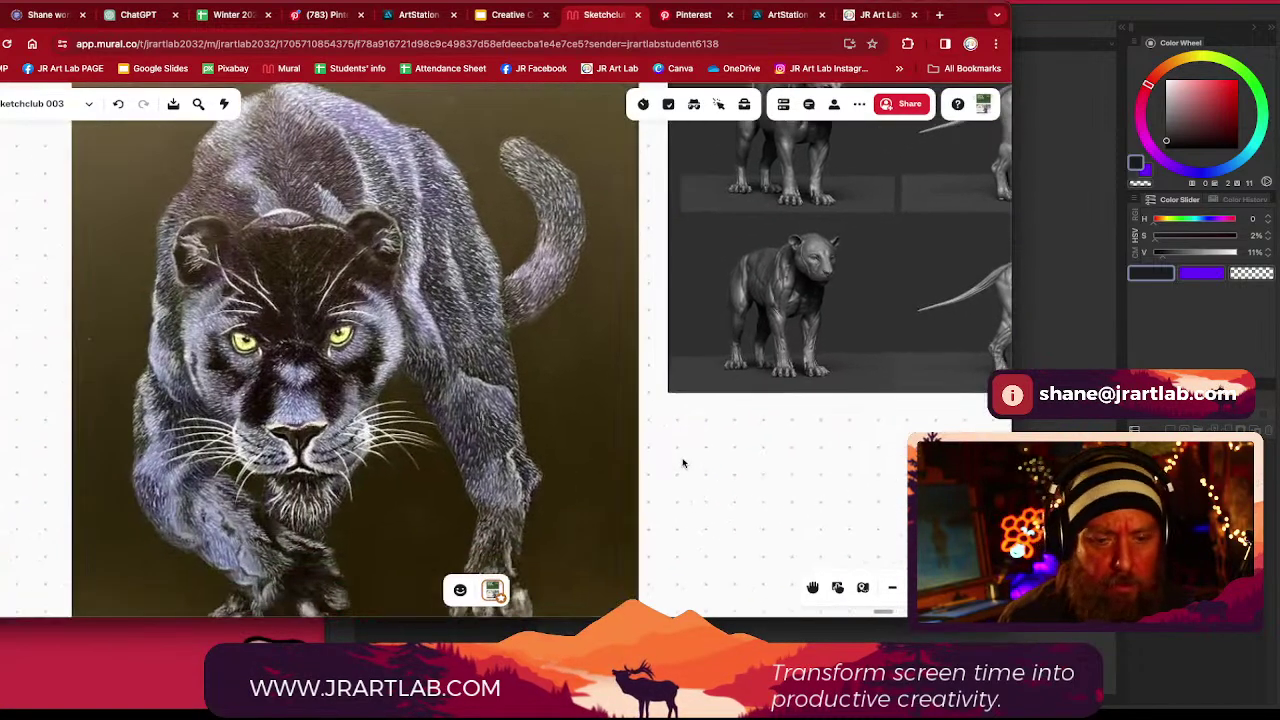
scroll(677, 471, "down", 2)
scroll(732, 525, "down", 1)
scroll(746, 417, "down", 5)
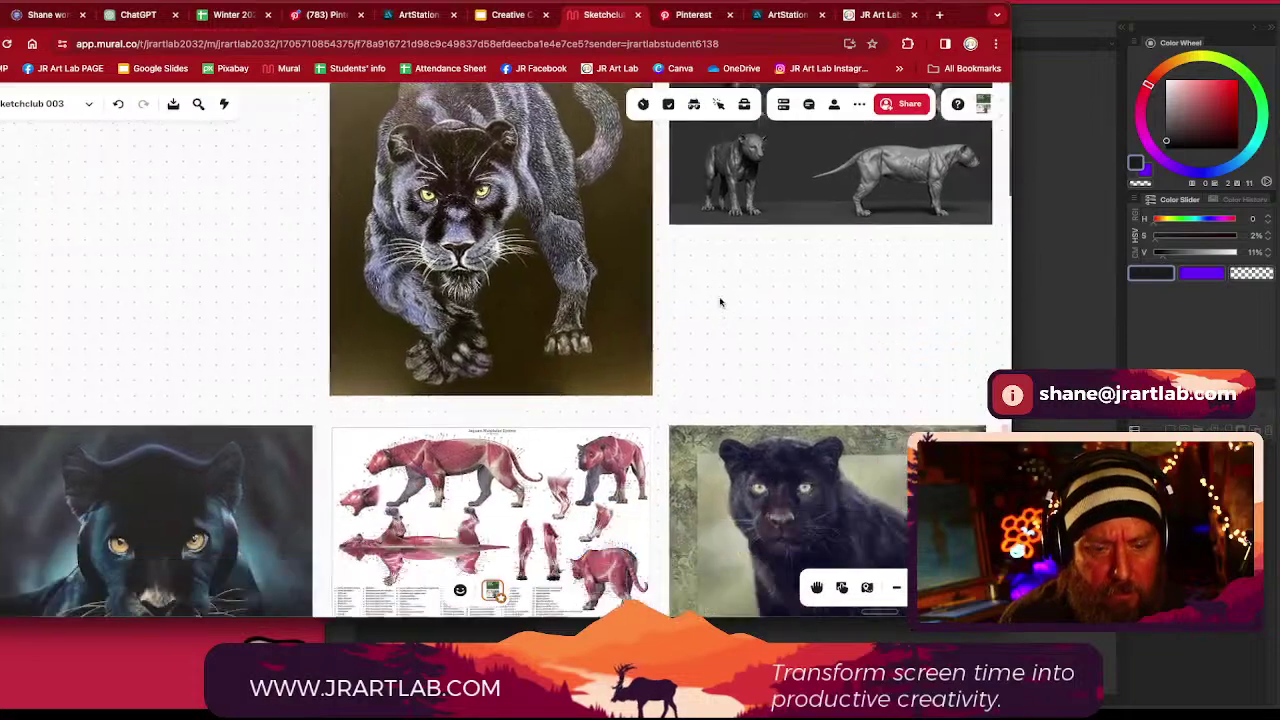
Examine the Jaguar: Muscular System chart in the fifth row up close
scroll(476, 400, "up", 5)
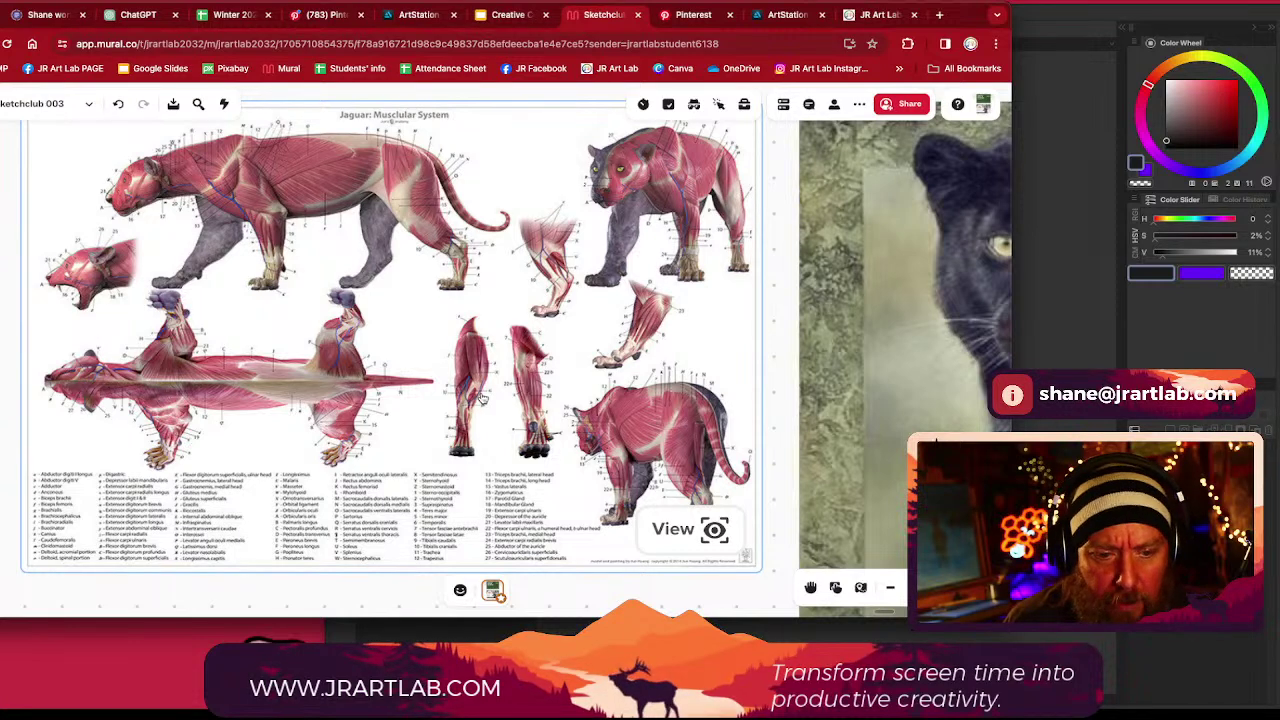
scroll(481, 398, "down", 1)
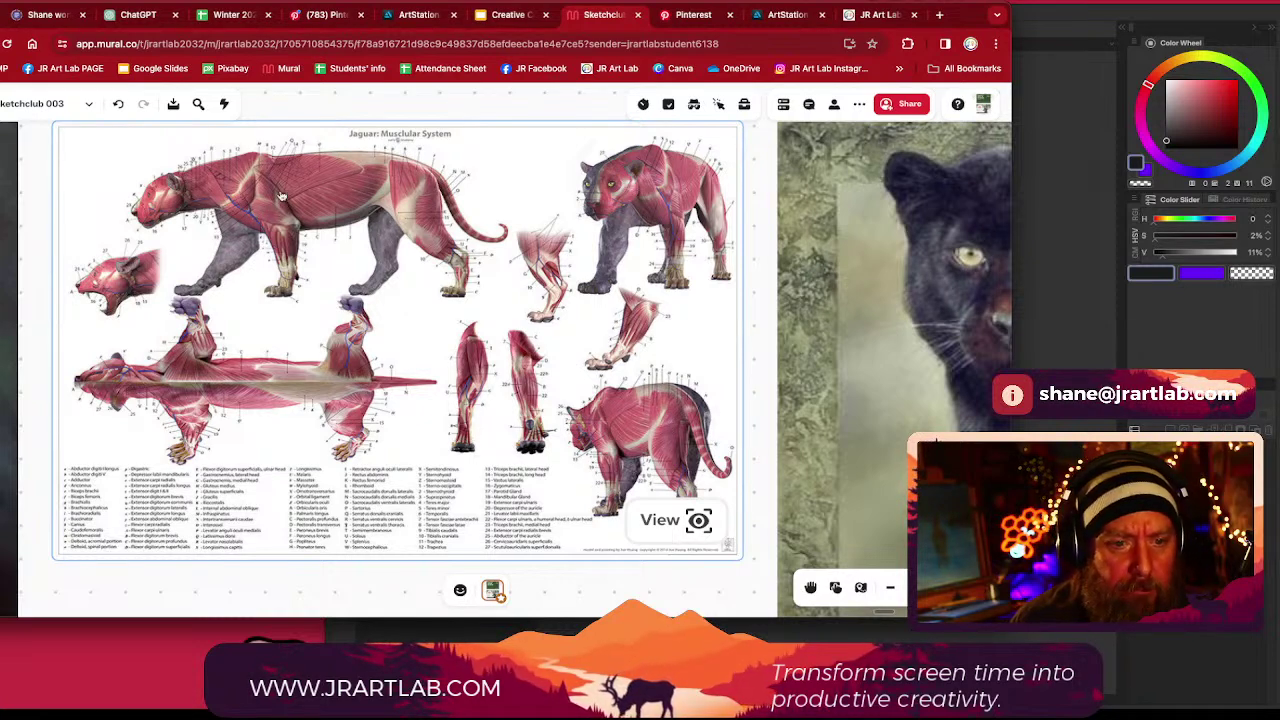
scroll(376, 315, "down", 3)
left_click_drag(272, 556, 357, 427)
Move the blue-lit dark panther portrait from the fifth row to below the red-background panther in the separate column
scroll(699, 415, "down", 5)
left_click_drag(250, 388, 970, 343)
left_click_drag(709, 224, 300, 266)
scroll(604, 362, "down", 3)
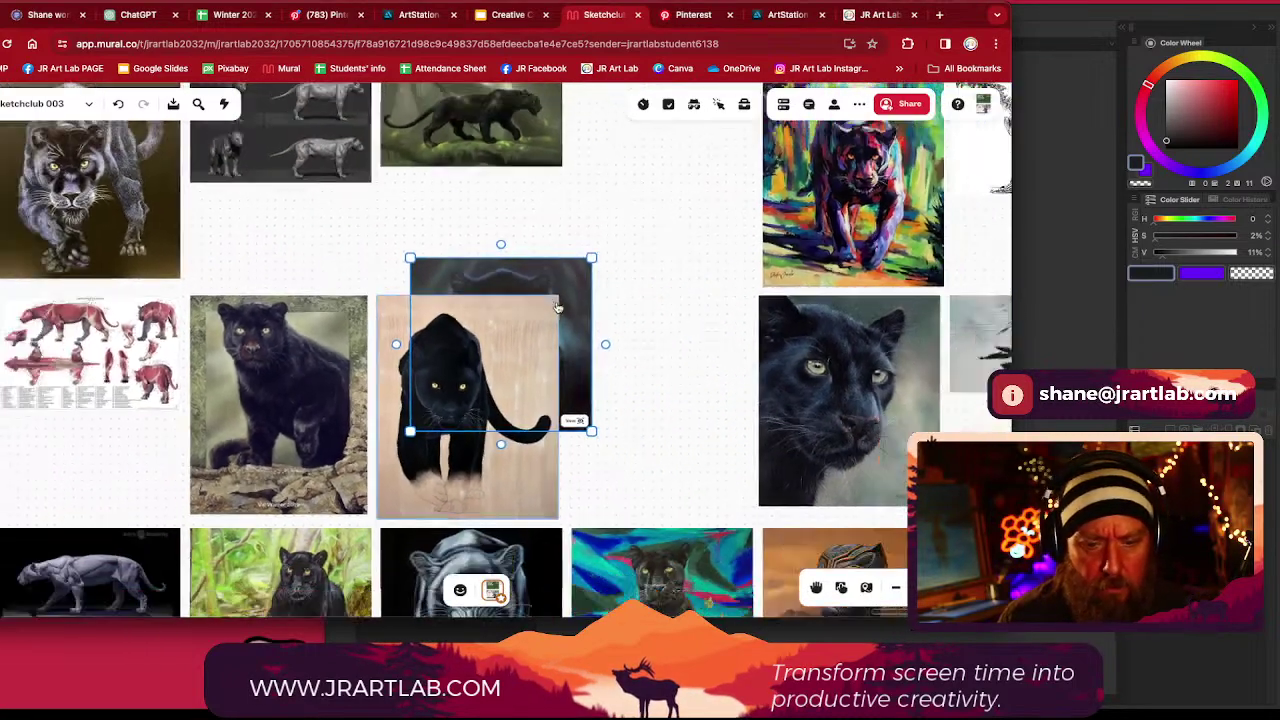
left_click_drag(605, 362, 976, 506)
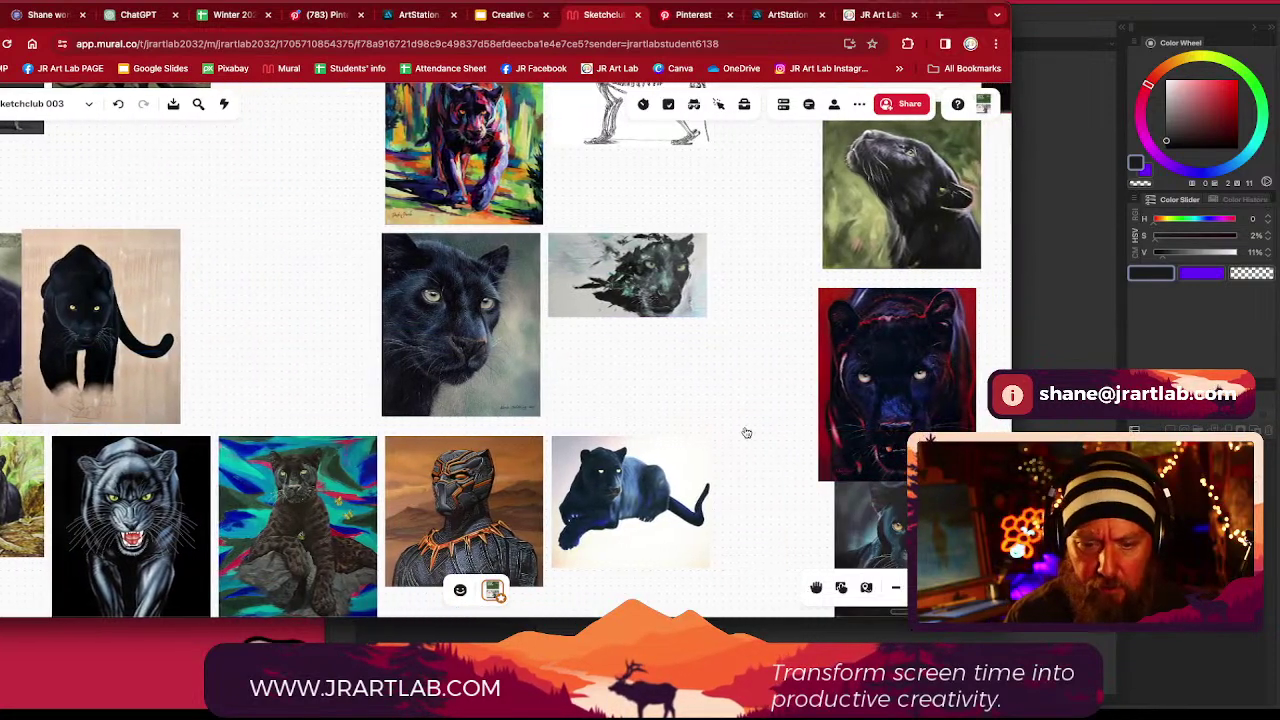
Delete the Black Panther superhero portrait and slide the white-background reclining panther into the gap beside the turquoise leopard painting
left_click_drag(762, 356, 776, 244)
scroll(776, 244, "down", 2)
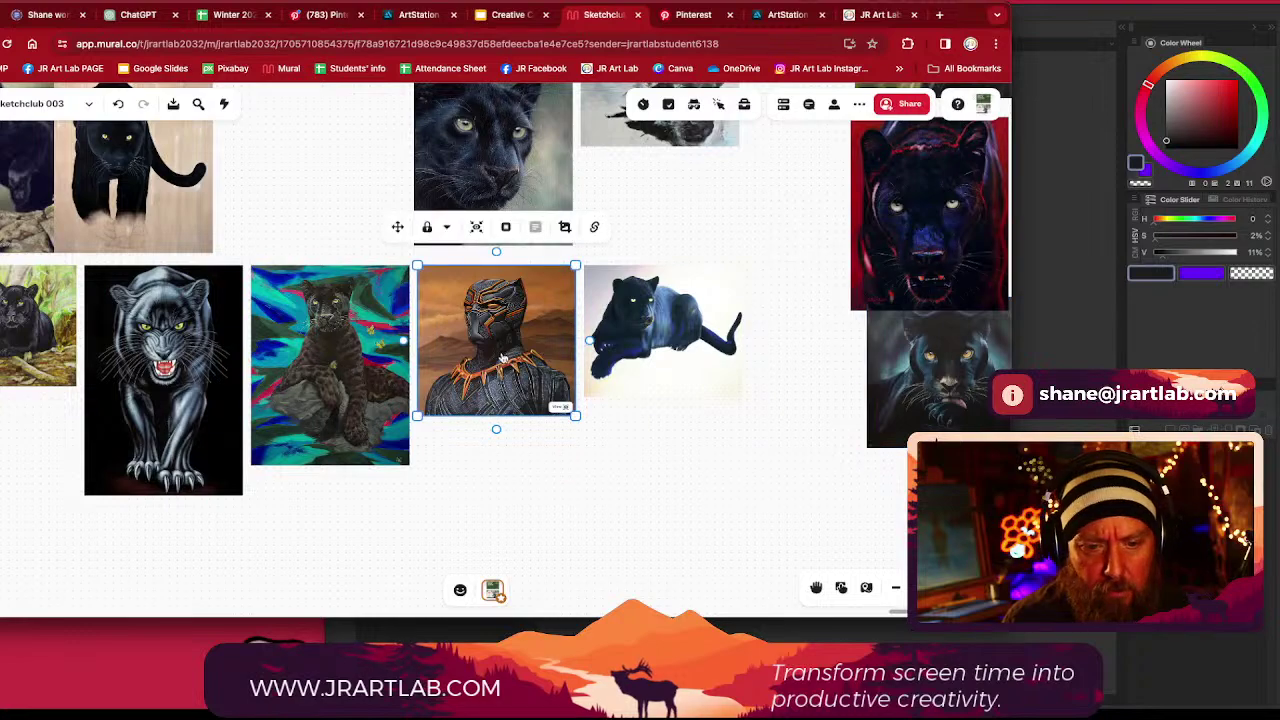
scroll(501, 357, "up", 5)
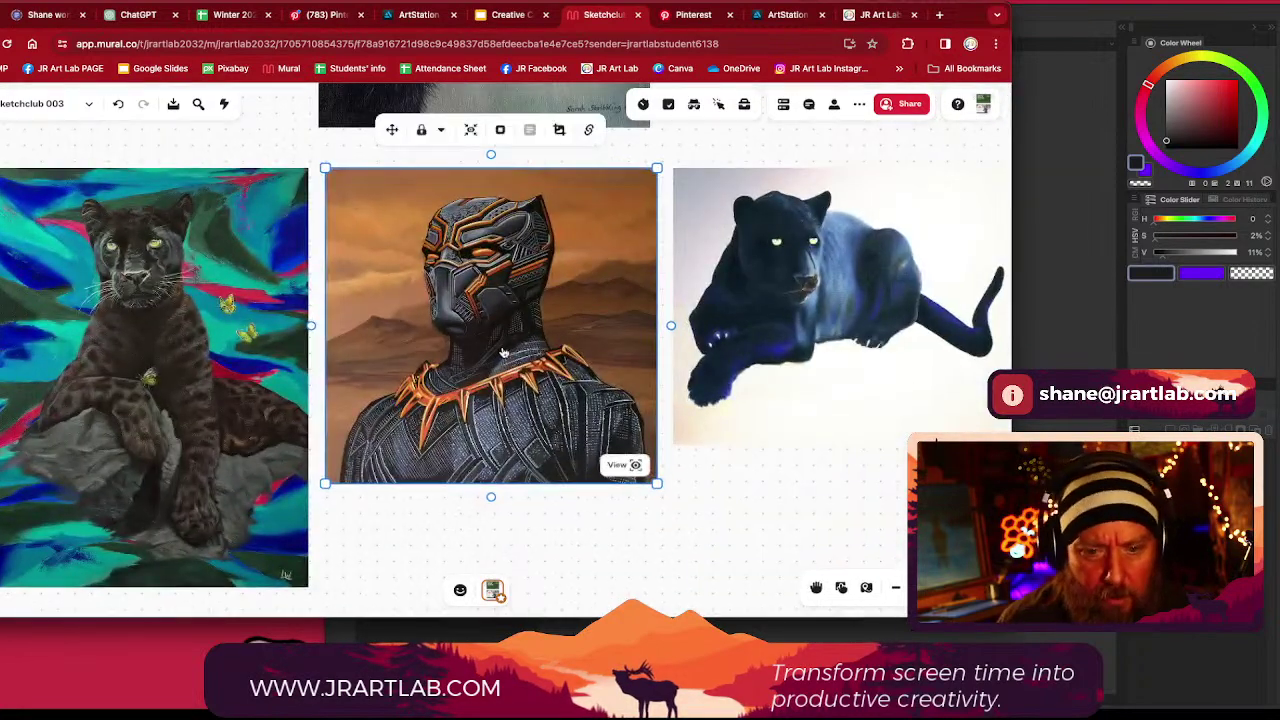
key("Delete")
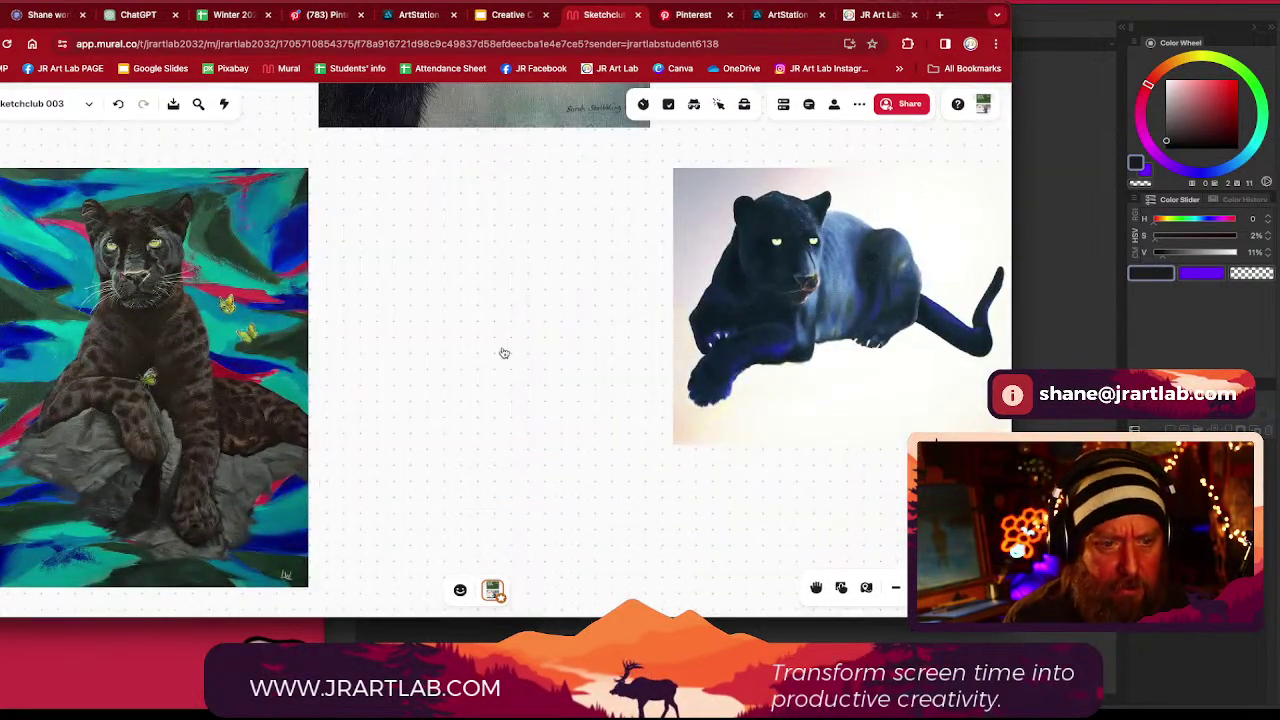
scroll(494, 350, "down", 3)
left_click_drag(792, 333, 587, 331)
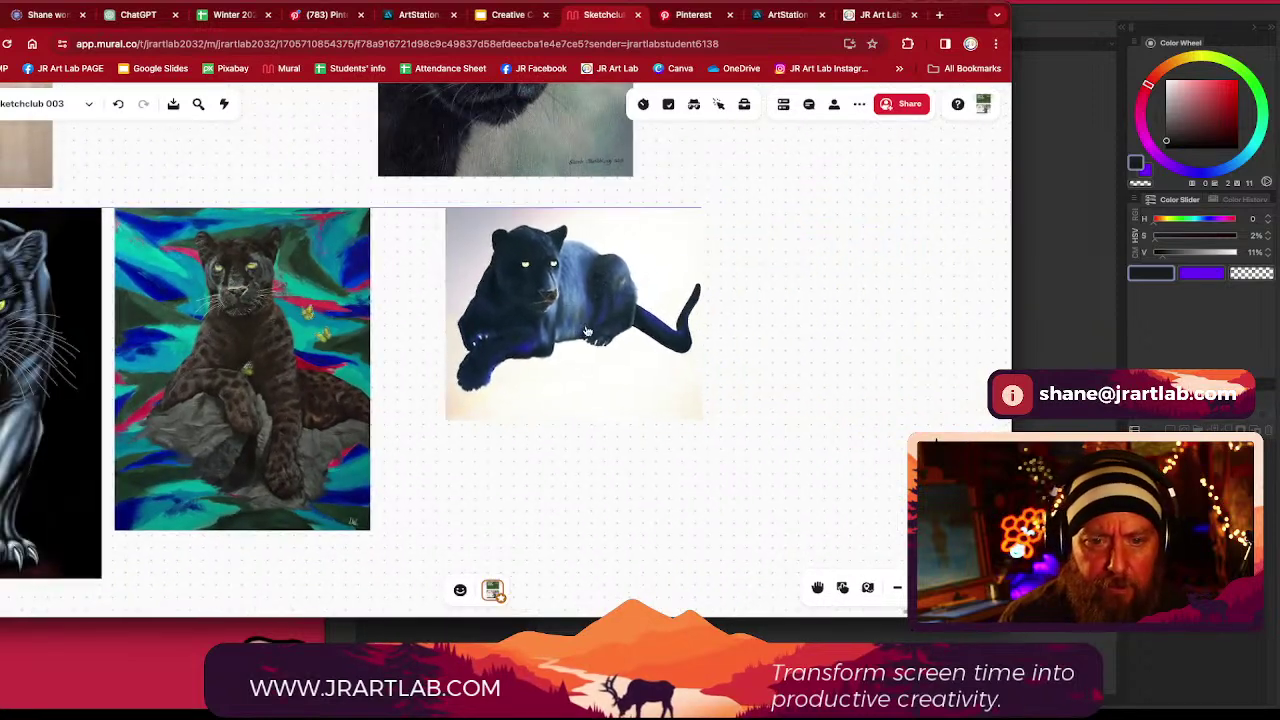
Examine the stacked Jun's Anatomy big-cat muscle renders and the black-and-white skeleton side view up close
left_click_drag(269, 177, 737, 158)
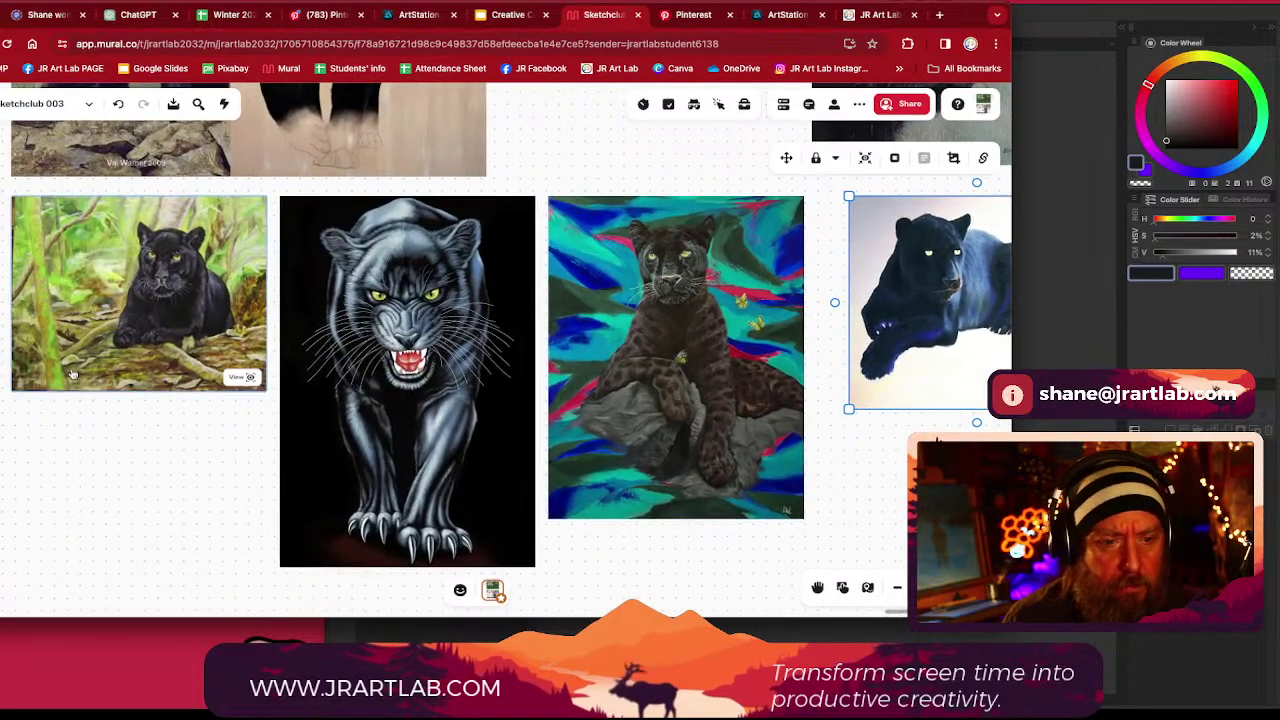
left_click_drag(220, 477, 564, 340)
left_click_drag(436, 369, 501, 424)
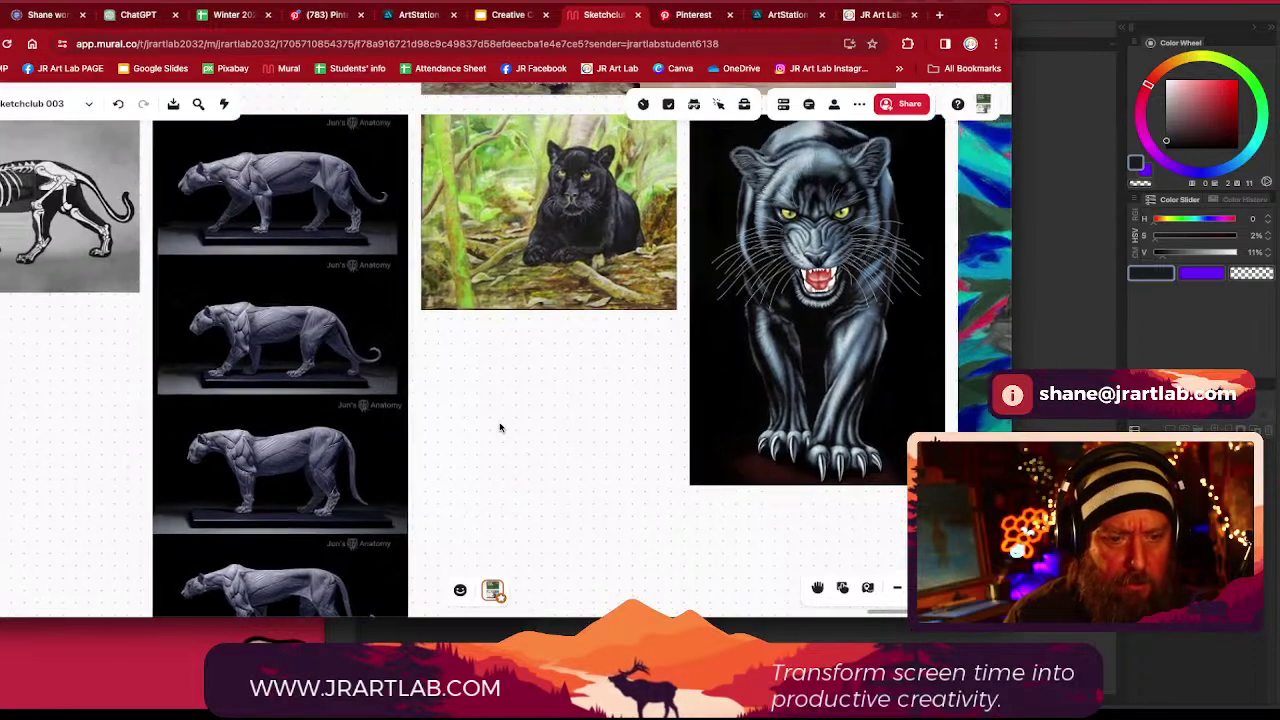
scroll(249, 202, "up", 5)
scroll(250, 203, "up", 5)
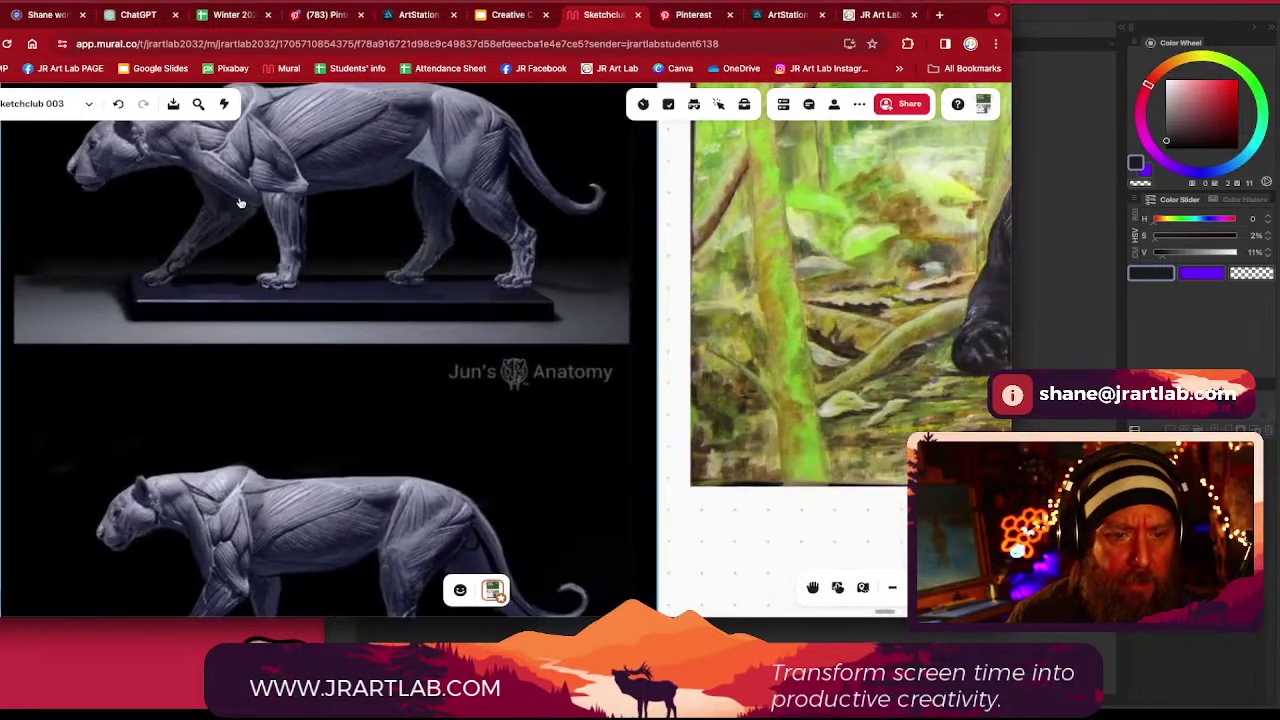
scroll(238, 203, "down", 3)
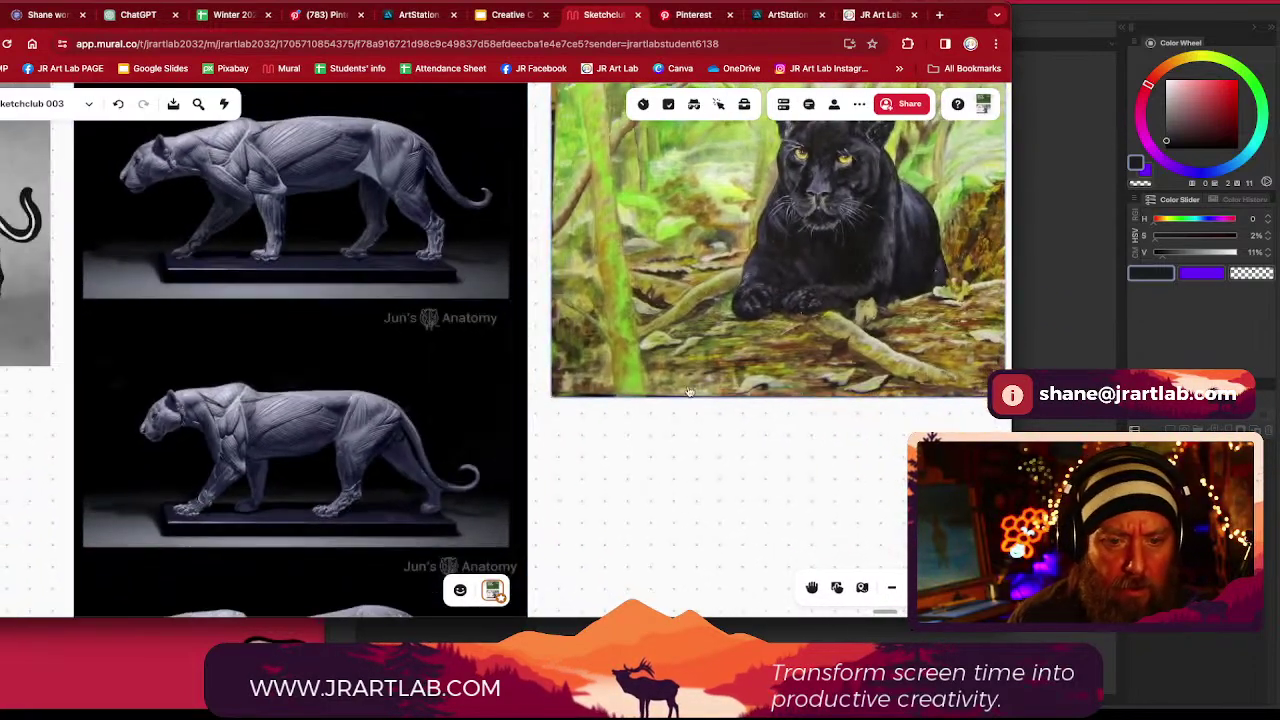
scroll(757, 434, "left", 3)
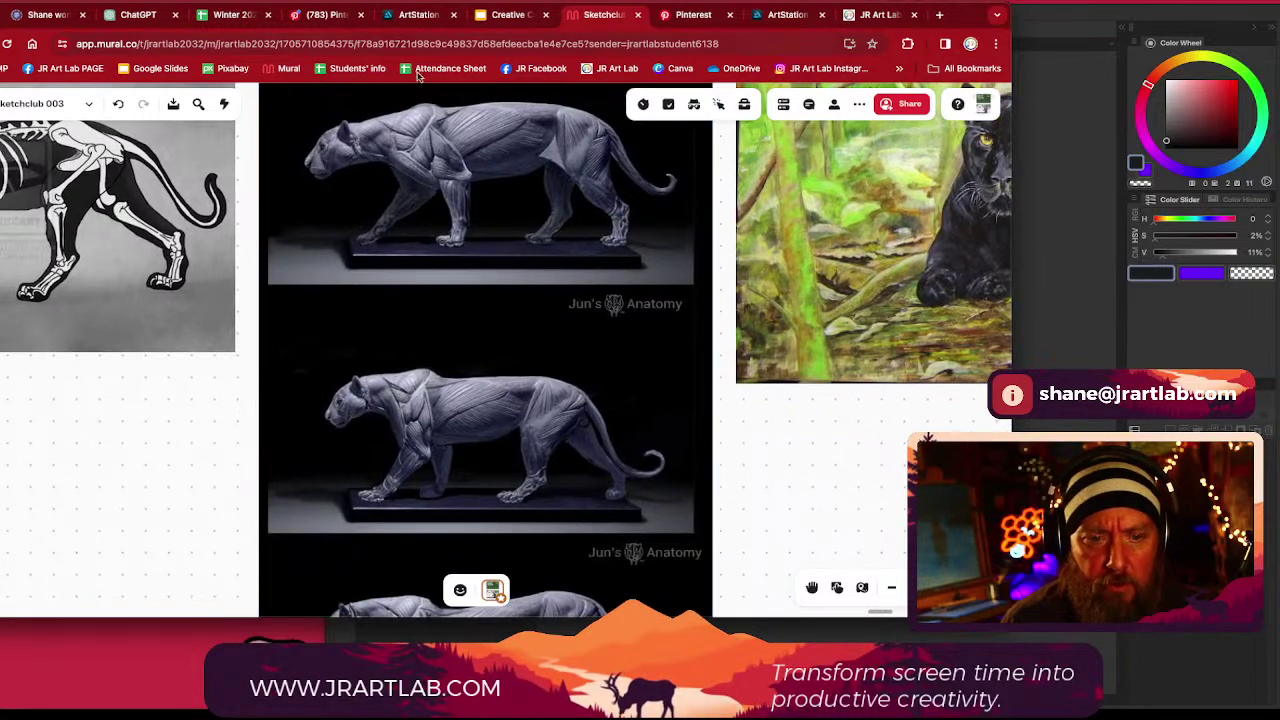
left_click_drag(186, 547, 543, 537)
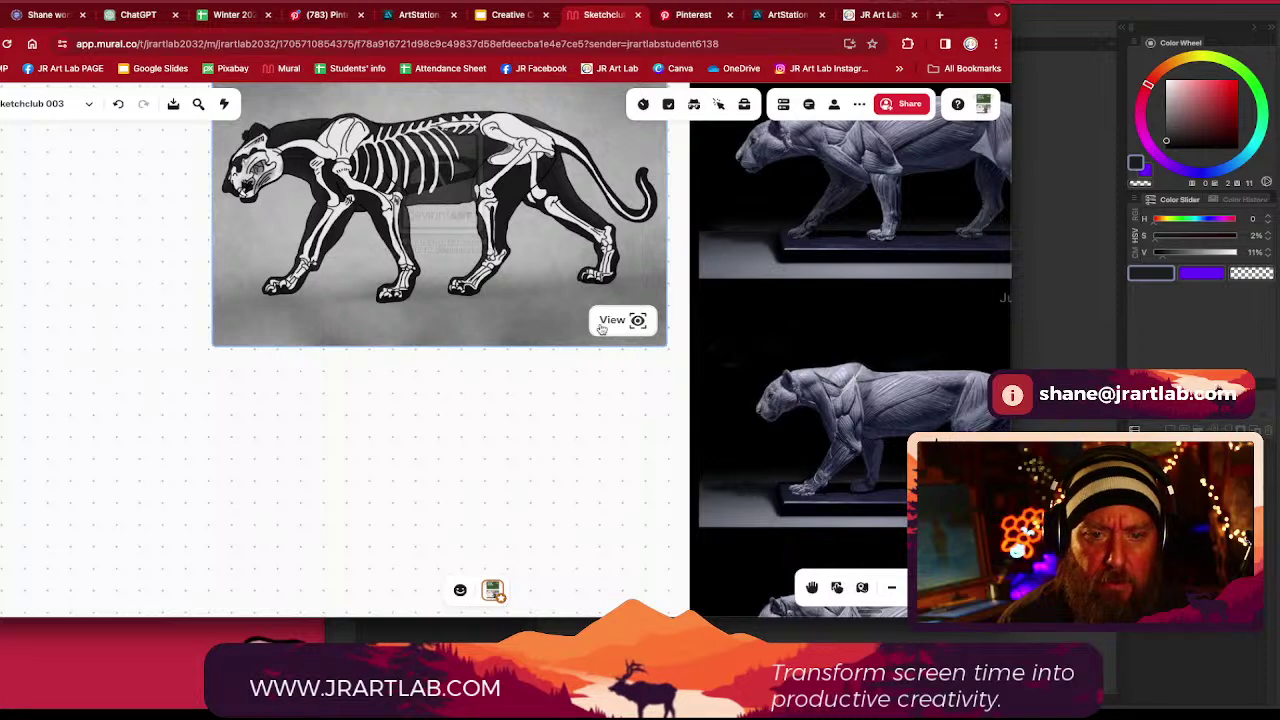
scroll(610, 503, "down", 3)
Look over the lower section of the mural, including the panther portraits, skull sketches and walking anatomy drawings
left_click_drag(611, 506, 477, 67)
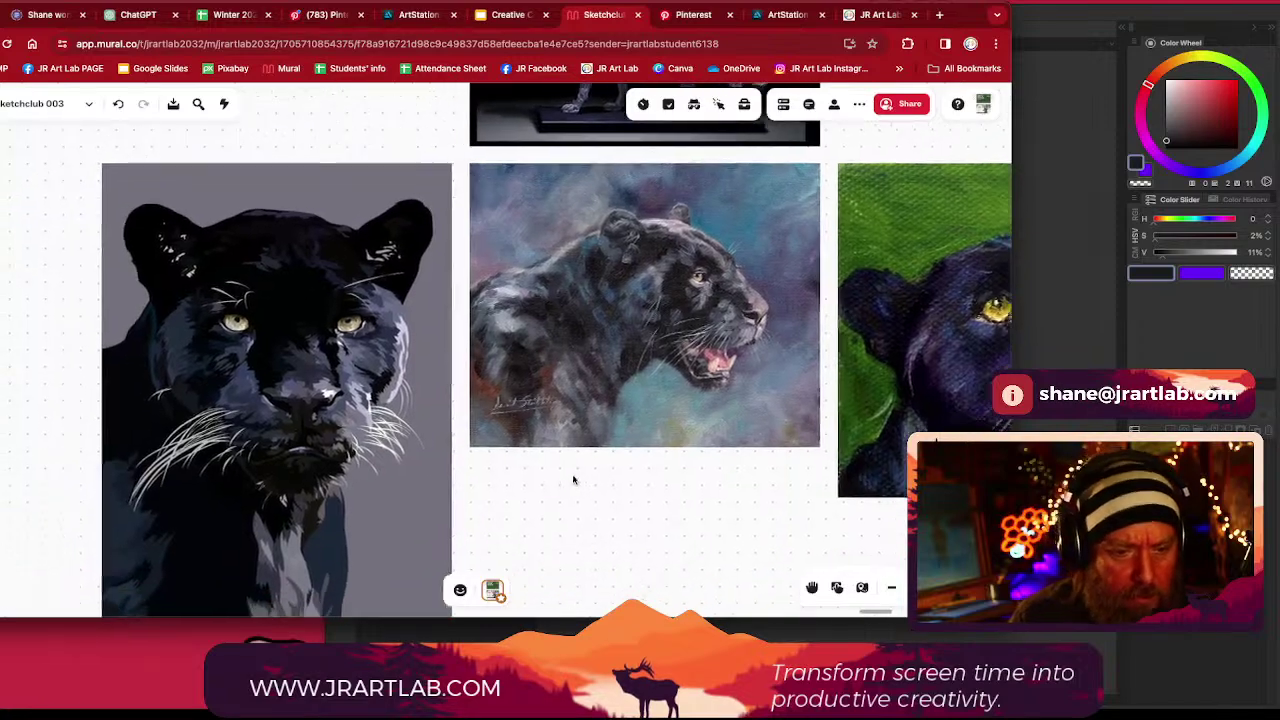
left_click_drag(574, 480, 604, 414)
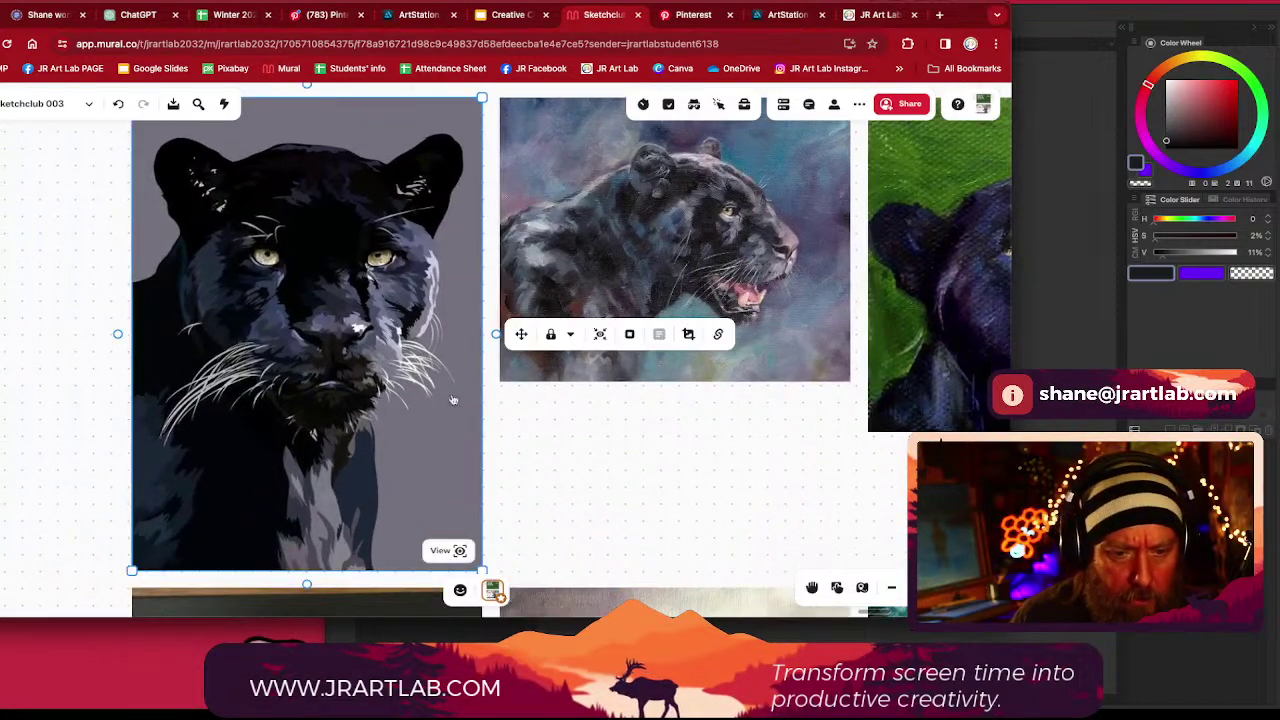
scroll(686, 448, "right", 5)
scroll(251, 451, "down", 5)
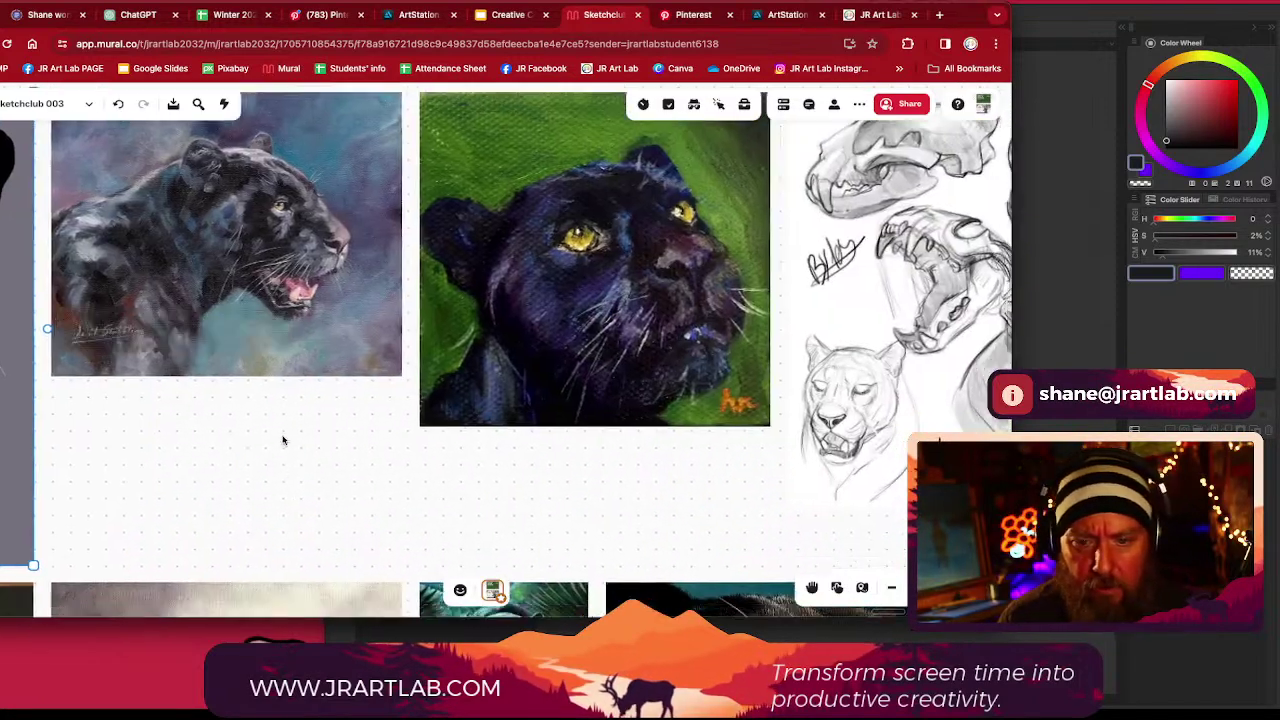
scroll(291, 313, "down", 5)
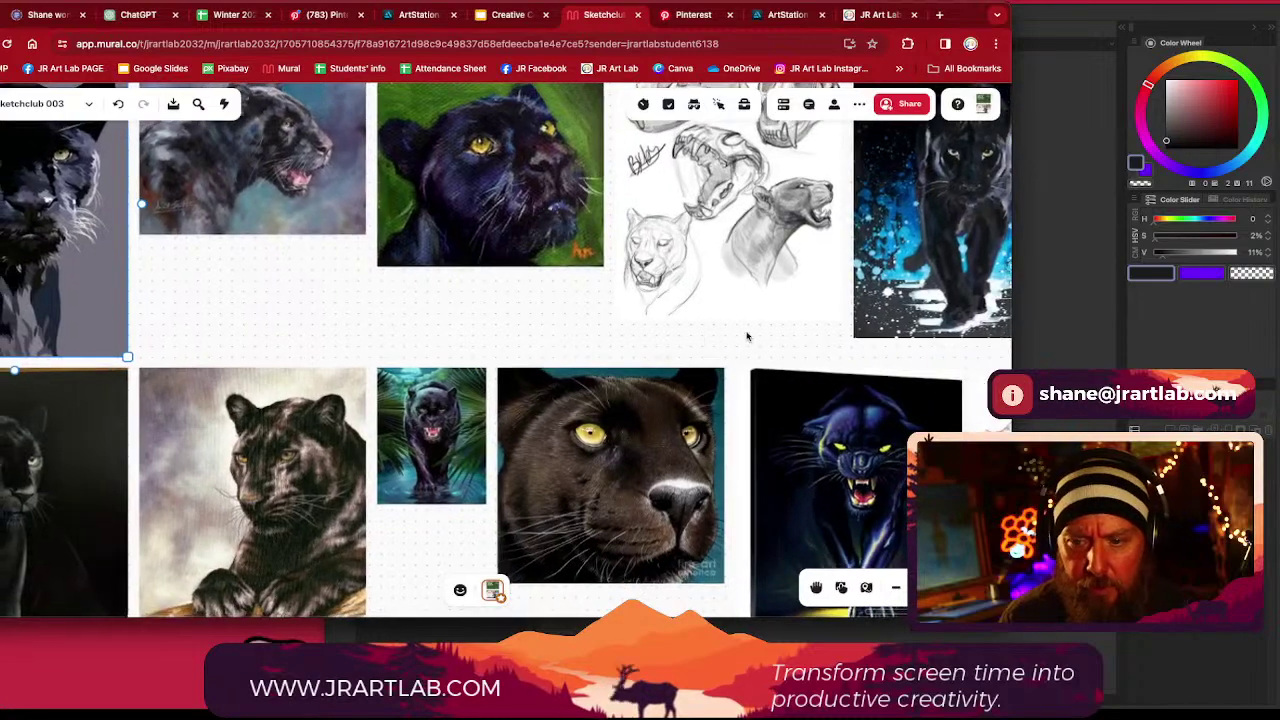
scroll(754, 336, "up", 5)
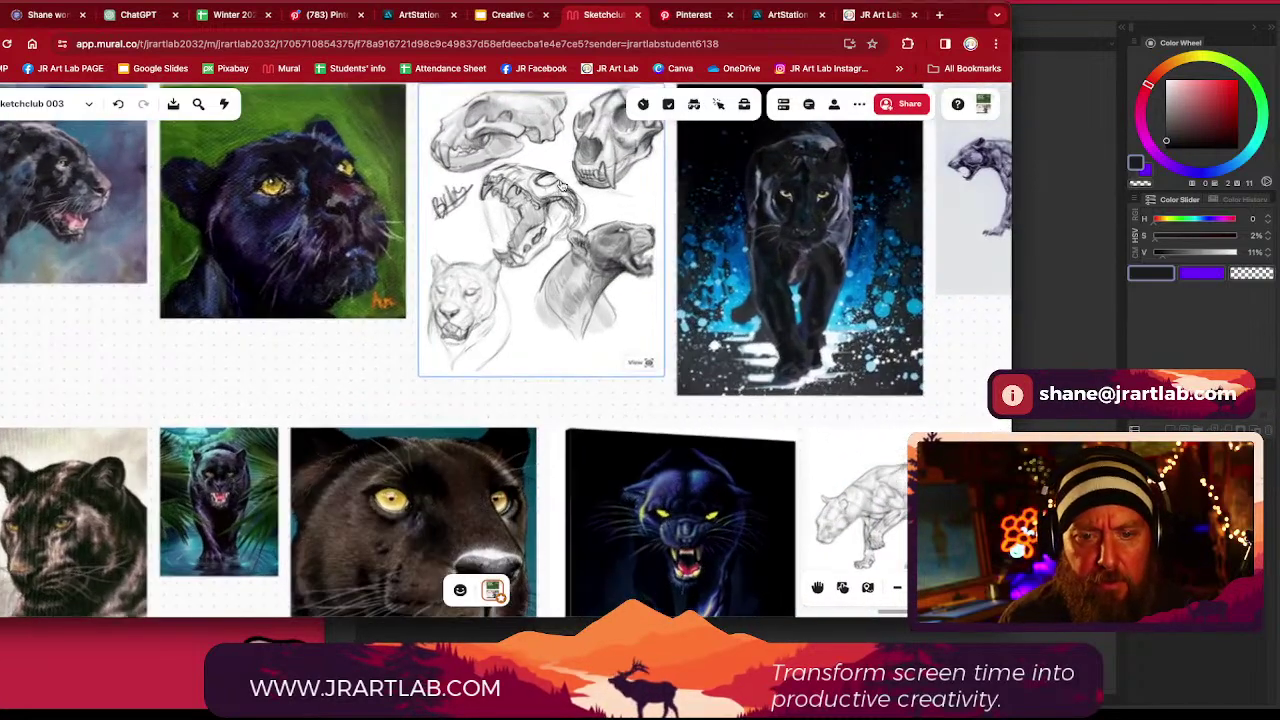
left_click_drag(838, 432, 354, 423)
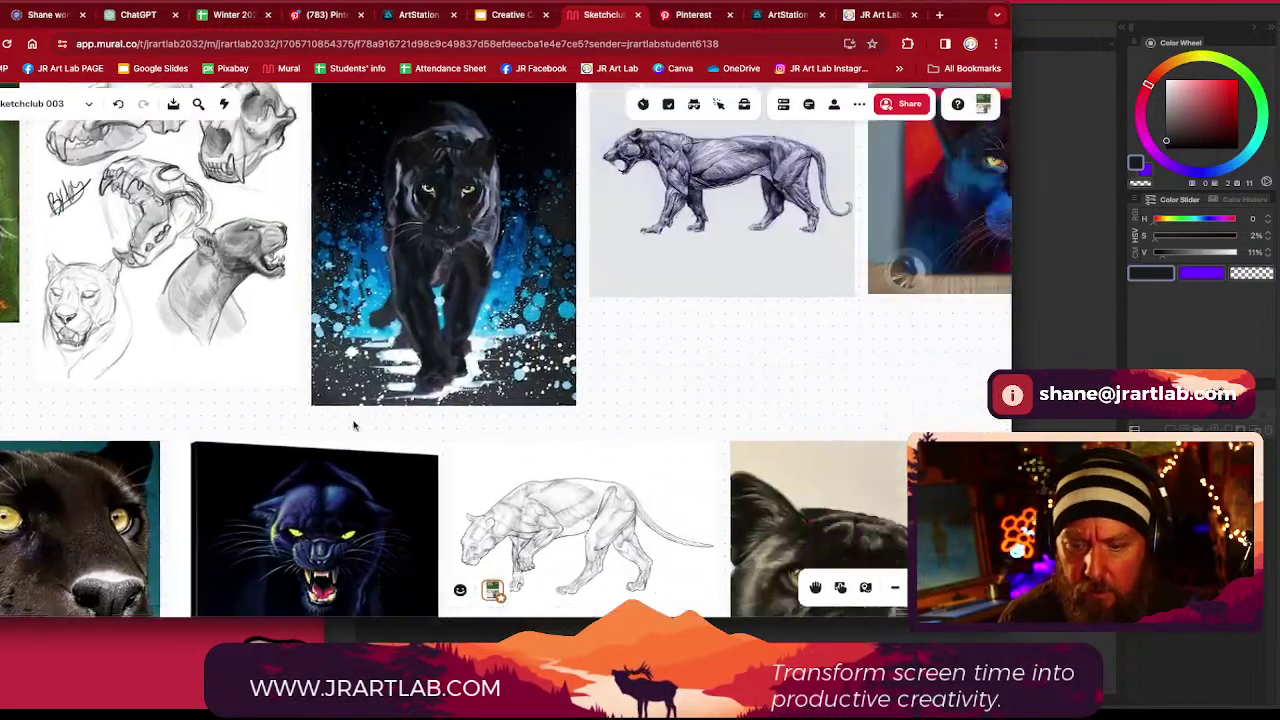
left_click_drag(572, 397, 383, 277)
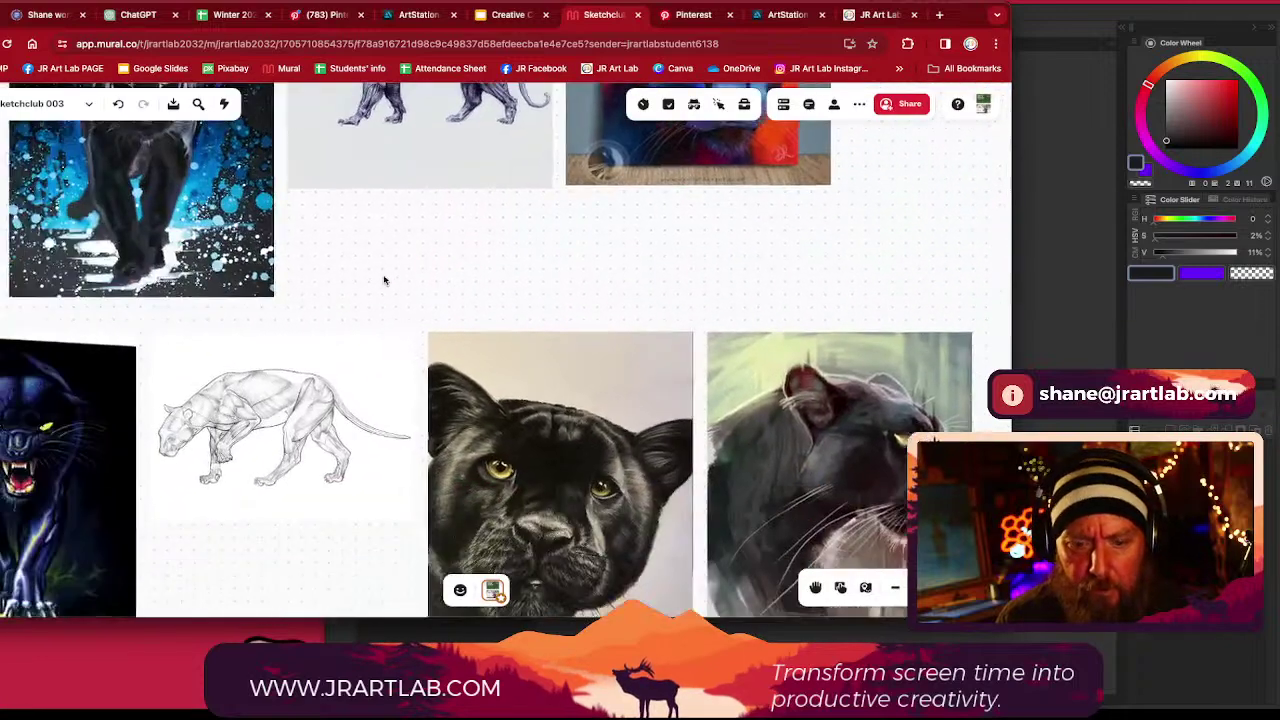
mouse_move(371, 523)
left_mouse_down()
mouse_move(391, 482)
mouse_move(306, 409)
mouse_move(151, 391)
left_mouse_up()
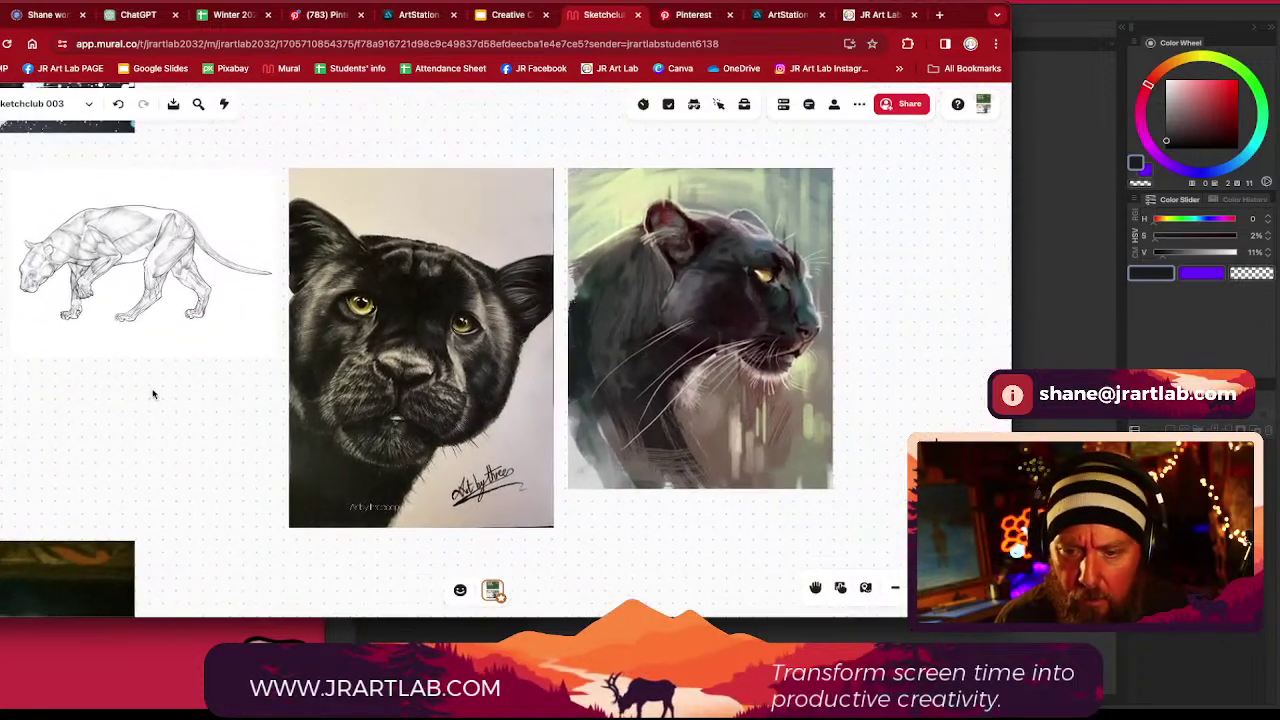
Move the green-background profile panther out of its row into empty space, and shift the signed black-and-white panther portrait slightly aside
scroll(688, 321, "down", 3)
left_click_drag(877, 320, 548, 363)
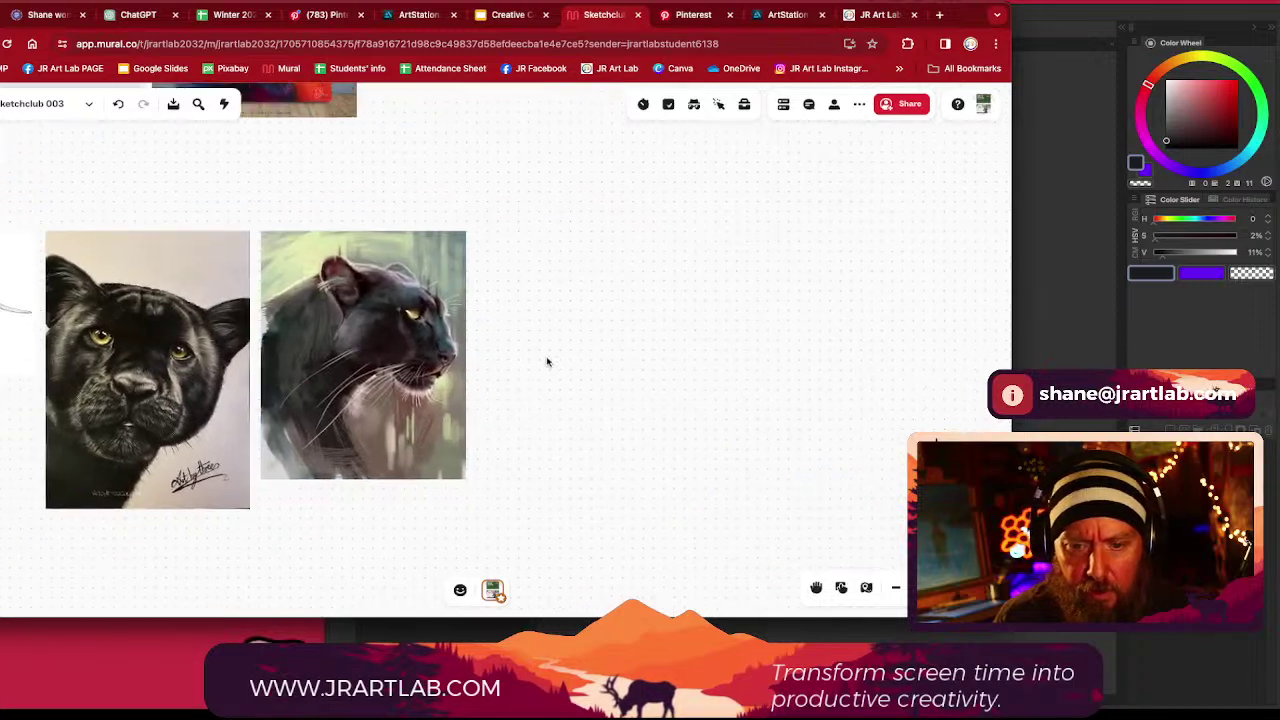
left_click_drag(390, 355, 746, 242)
left_click_drag(491, 363, 654, 423)
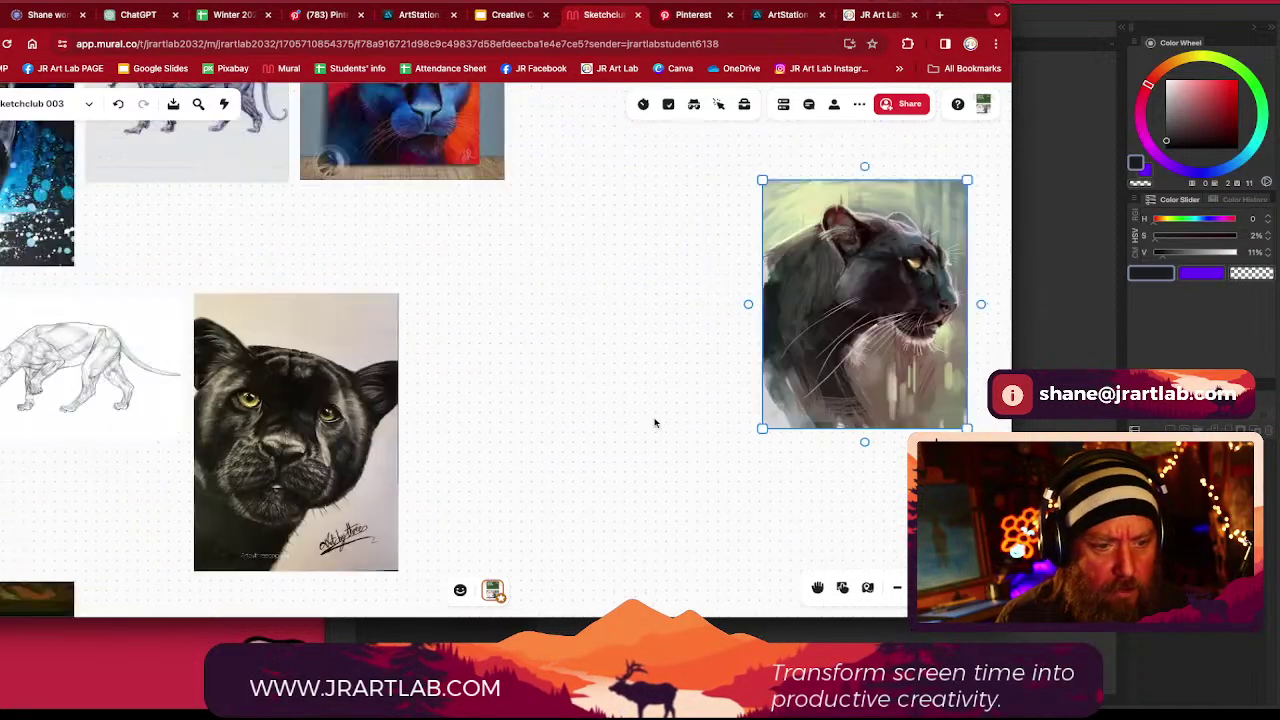
mouse_move(336, 433)
left_mouse_down()
mouse_move(554, 342)
mouse_move(662, 325)
mouse_move(688, 296)
mouse_move(358, 440)
mouse_move(348, 418)
left_mouse_up()
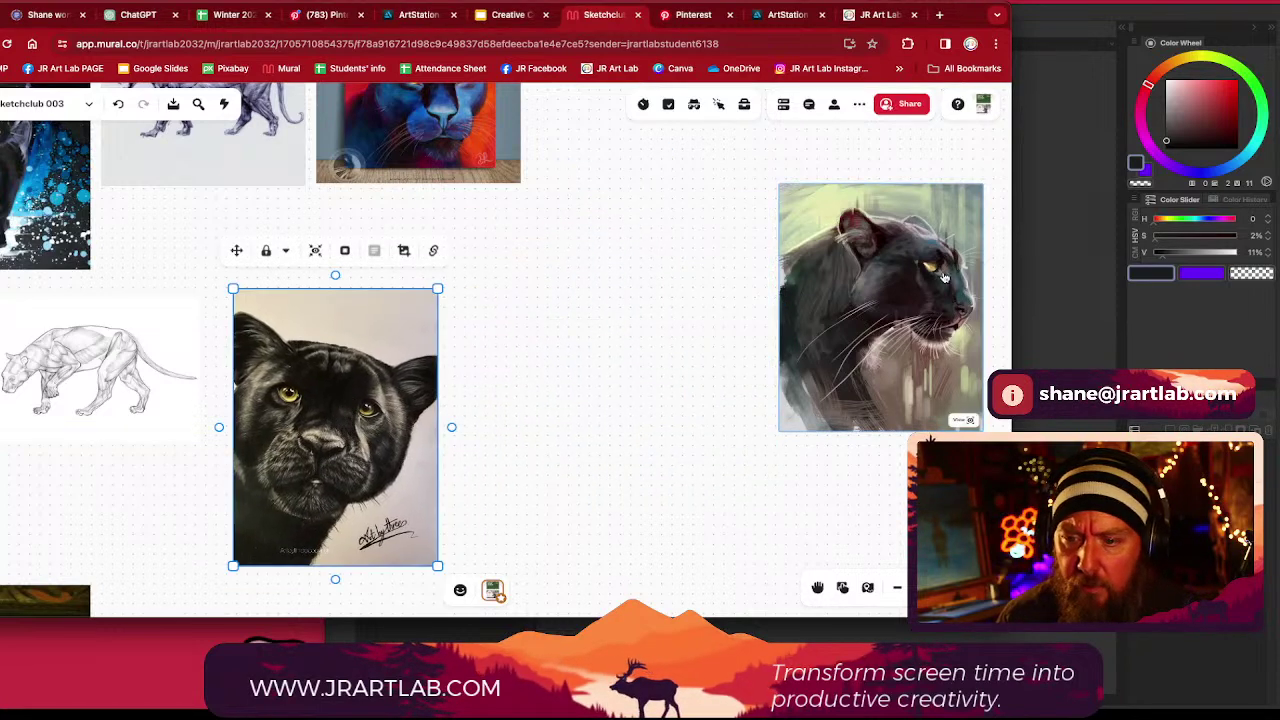
Move the green-background profile panther up beside the blue-lit dark panther portrait in the separate column
mouse_move(943, 277)
left_mouse_down()
mouse_move(753, 261)
mouse_move(583, 306)
left_mouse_up()
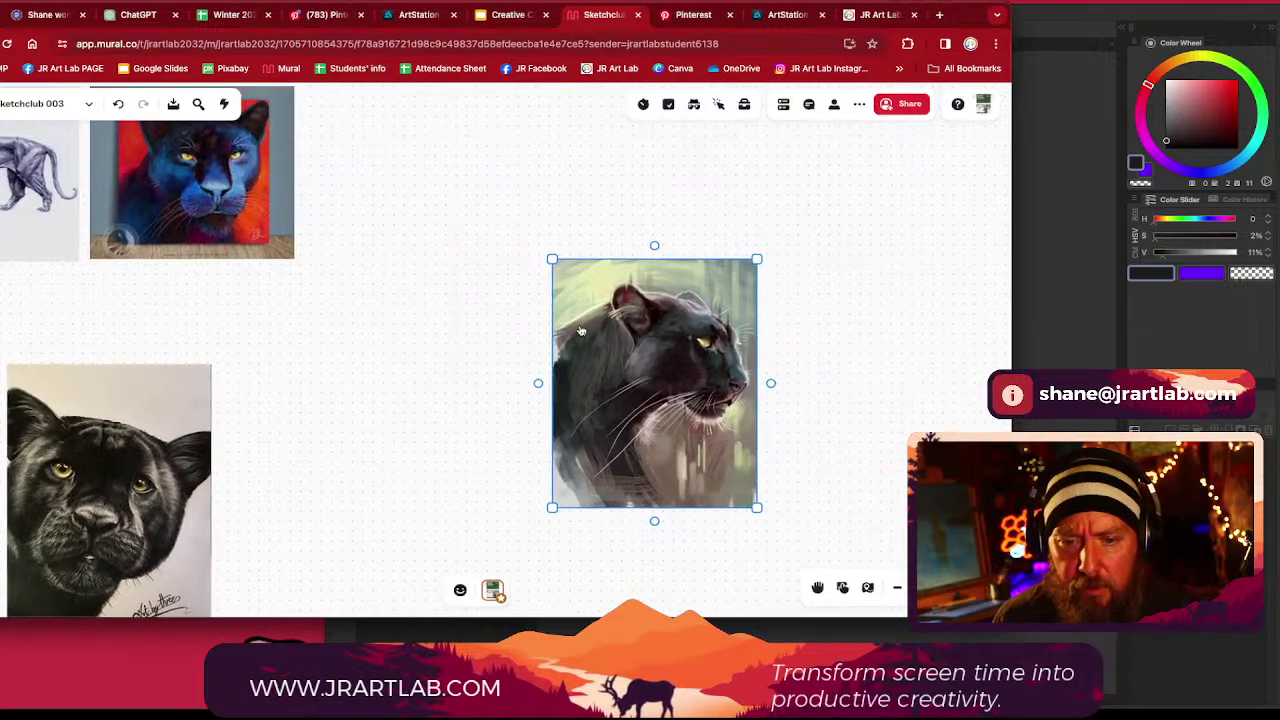
scroll(587, 300, "down", 3)
left_click_drag(720, 152, 634, 337)
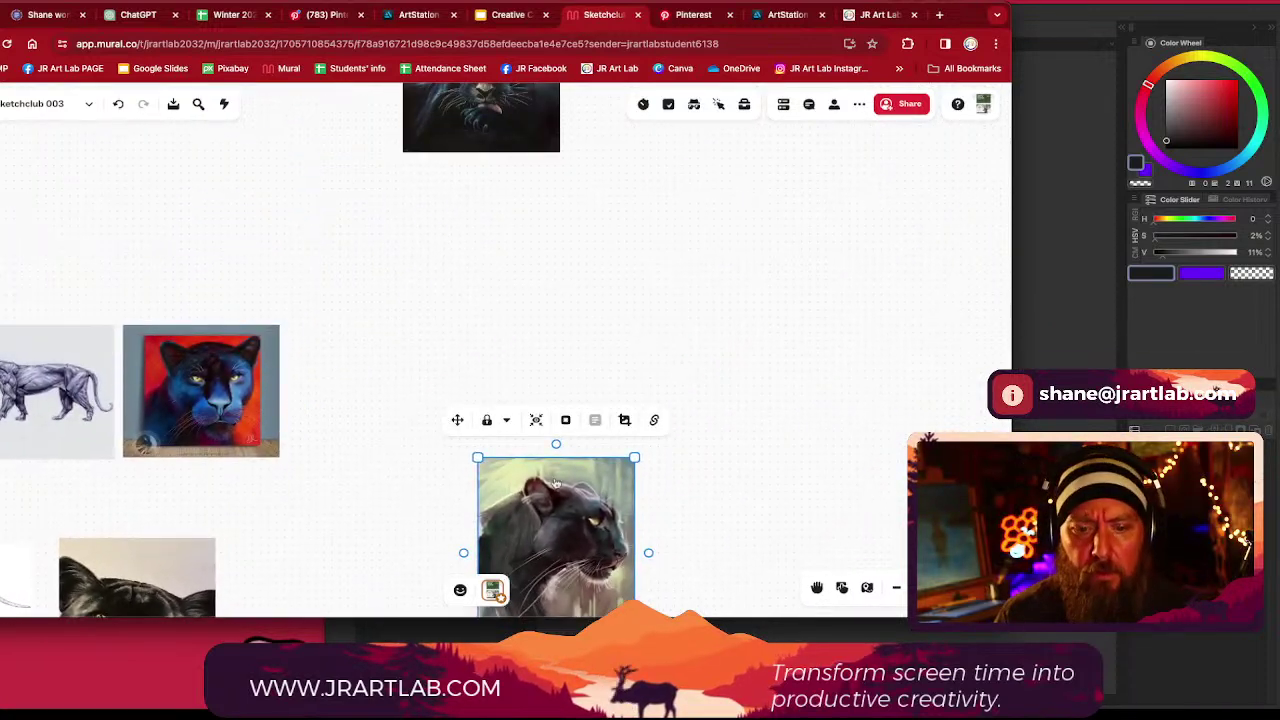
mouse_move(555, 483)
left_mouse_down()
mouse_move(715, 140)
mouse_move(684, 103)
left_mouse_up()
left_click_drag(600, 290, 803, 60)
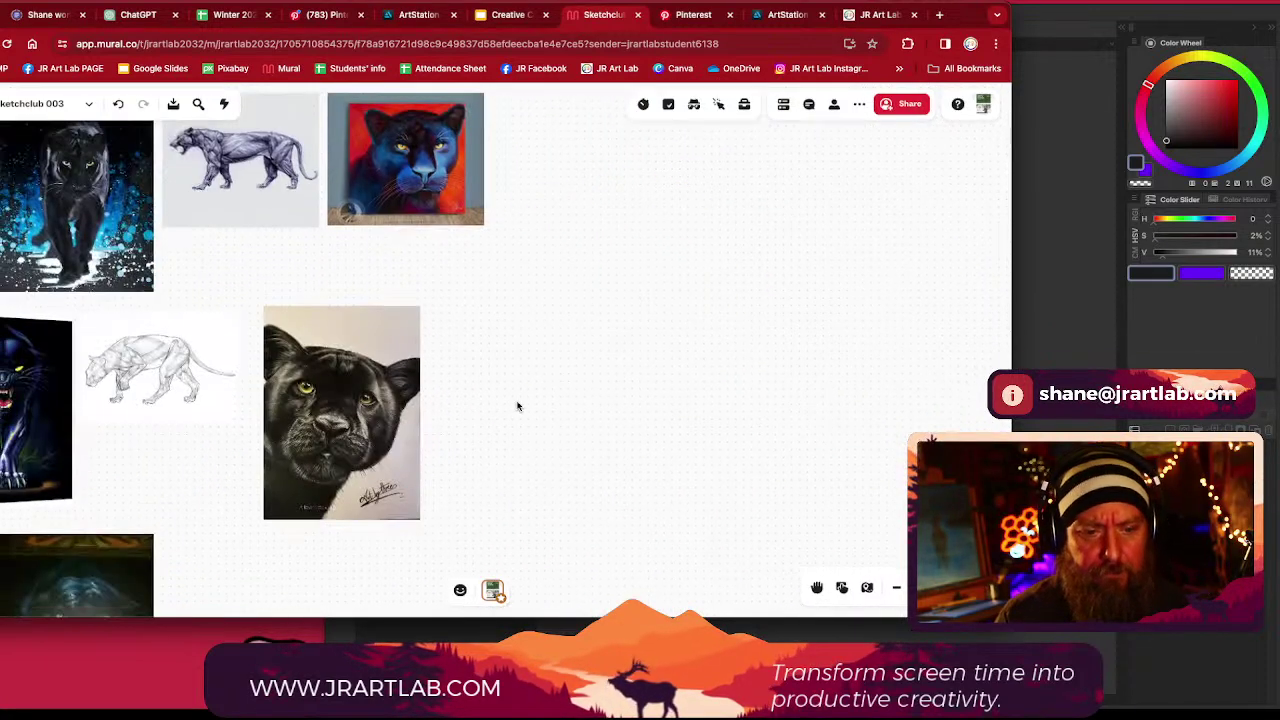
Look over the bottom two rows of panther references and examine the reddish-brown-background panther portrait up close
mouse_move(517, 405)
left_mouse_down()
mouse_move(717, 165)
mouse_move(845, 162)
left_mouse_up()
scroll(586, 338, "left", 5)
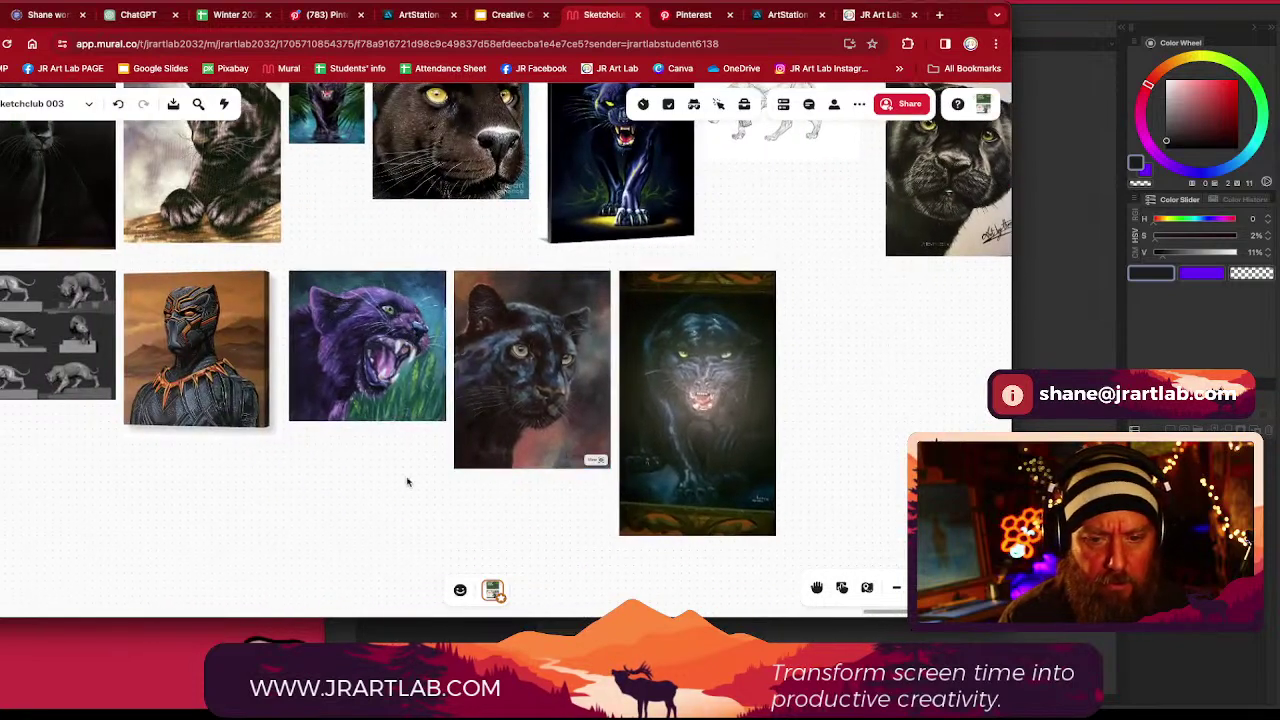
left_click_drag(314, 478, 527, 482)
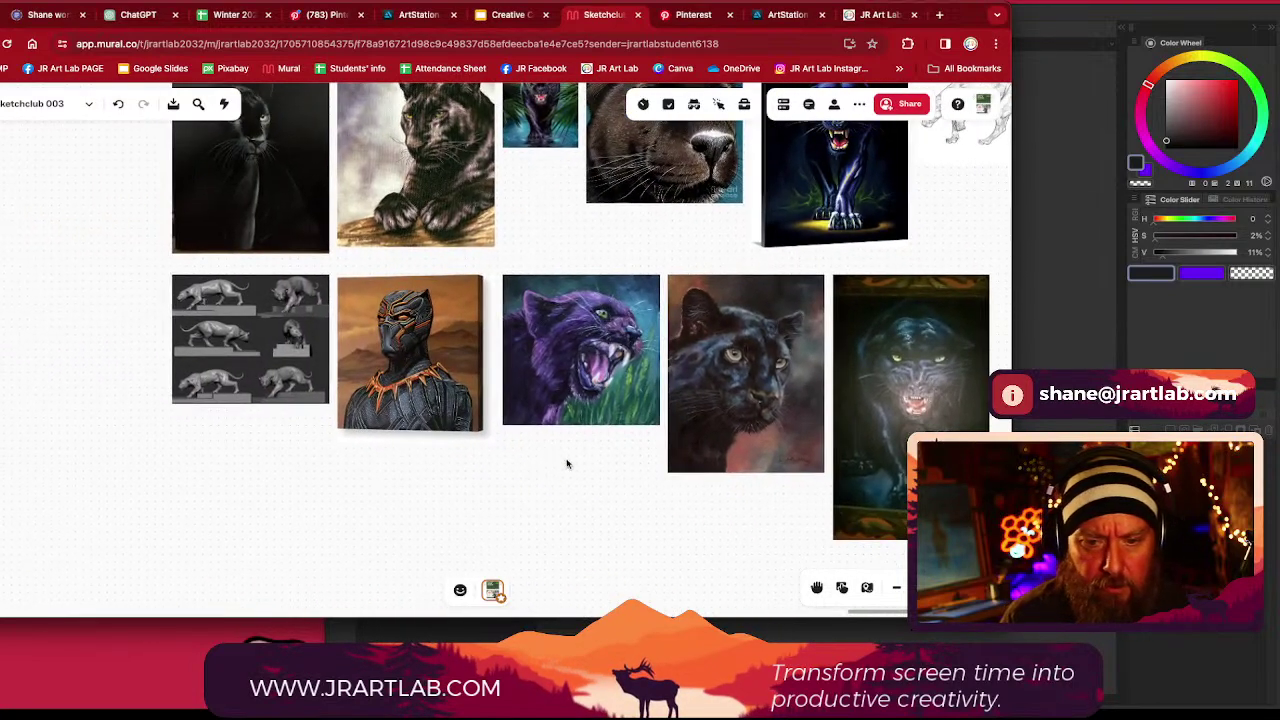
scroll(587, 463, "up", 2)
scroll(587, 463, "right", 2)
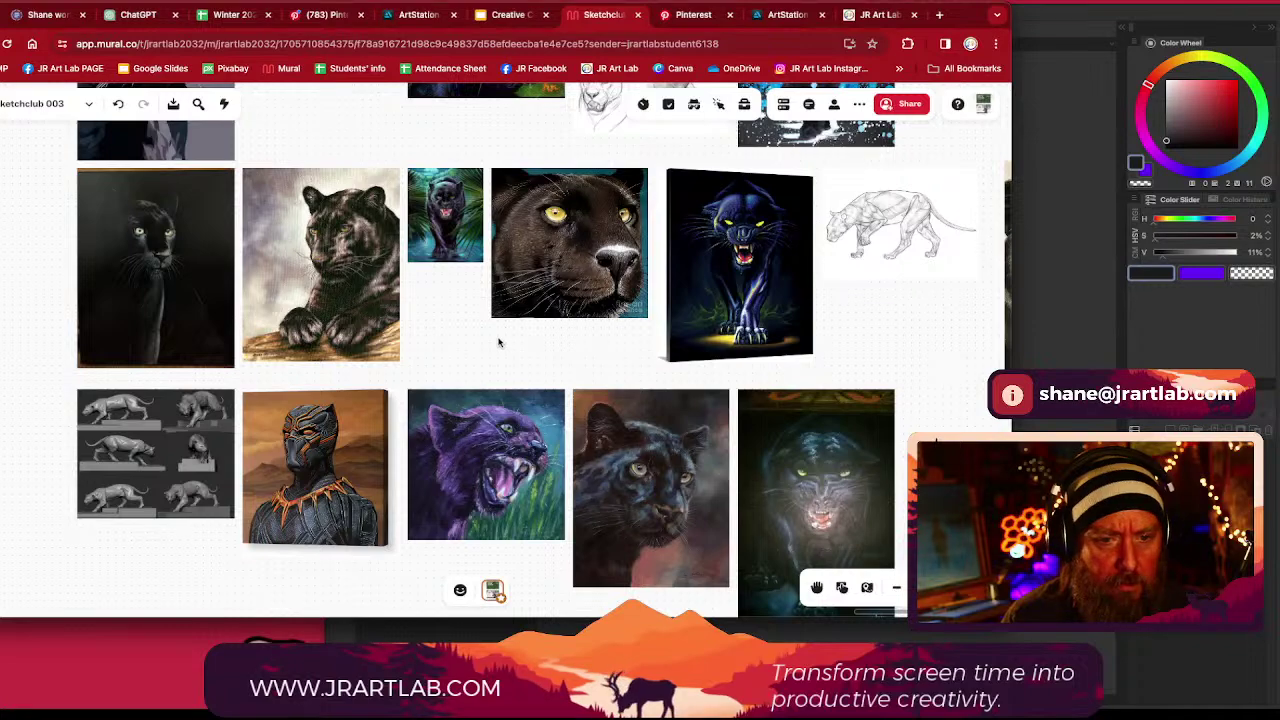
left_click_drag(499, 343, 306, 466)
scroll(651, 389, "right", 3)
scroll(651, 389, "down", 2)
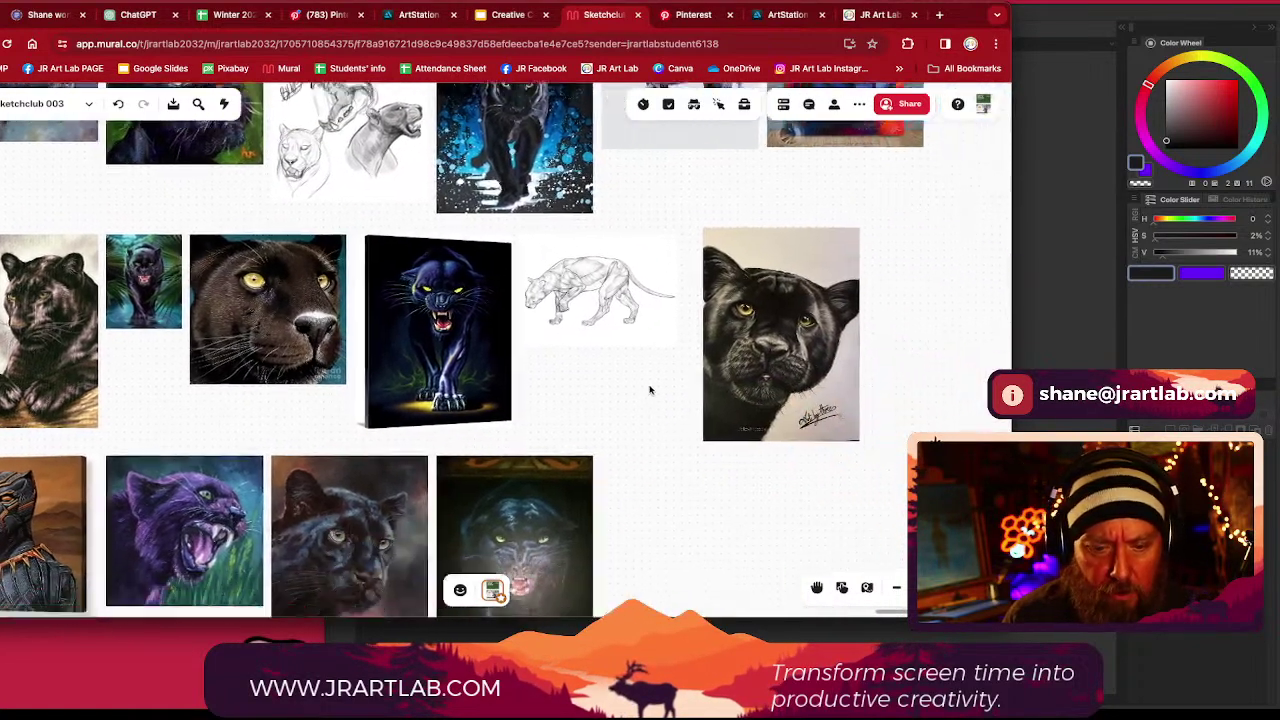
scroll(238, 423, "up", 5)
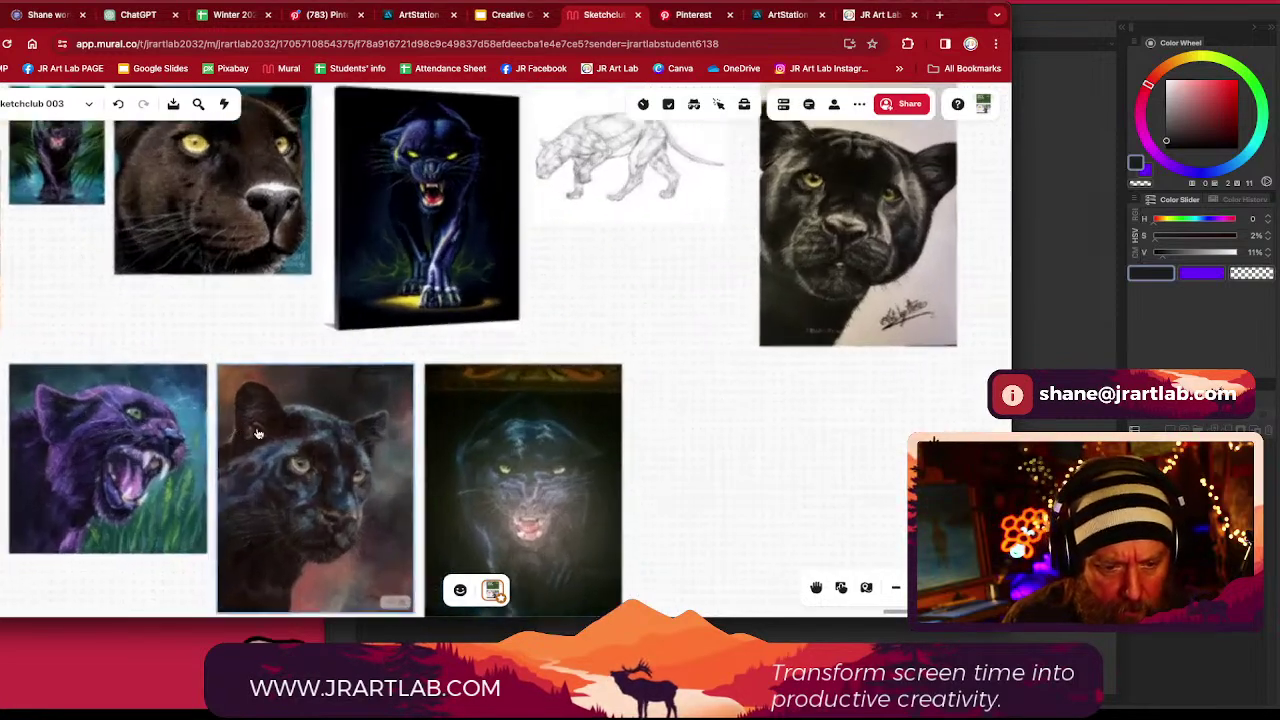
left_click_drag(243, 305, 261, 202)
scroll(260, 202, "down", 2)
scroll(260, 202, "left", 2)
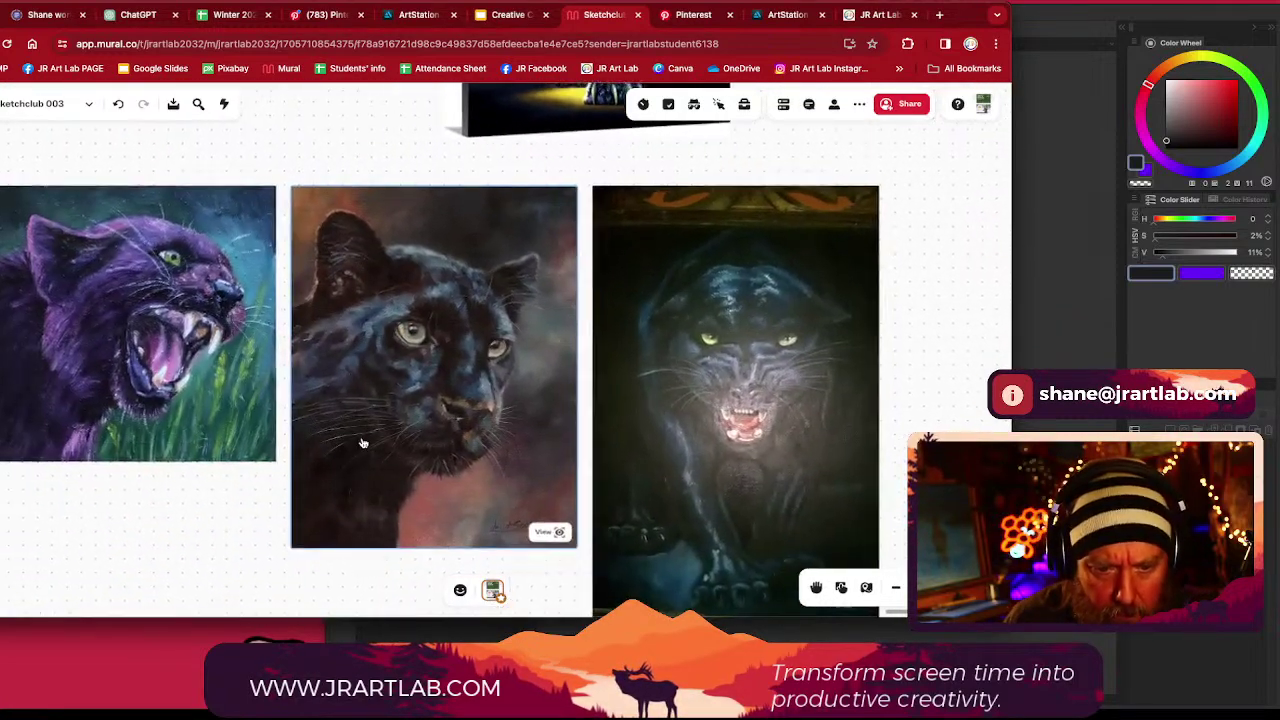
scroll(363, 443, "up", 3)
scroll(363, 443, "down", 5)
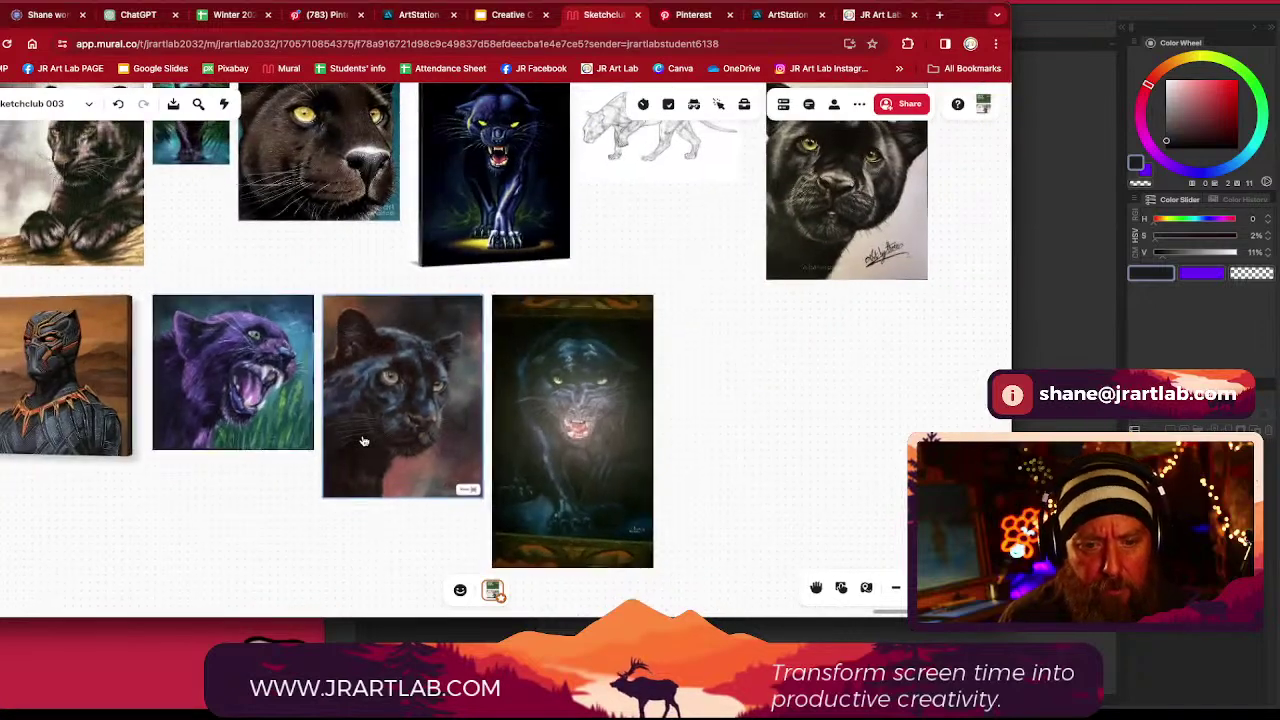
Move the reddish-brown-background panther portrait from the bottom row to below the blue-lit dark panther in the separate column
left_click_drag(357, 443, 982, 380)
left_click_drag(811, 437, 239, 634)
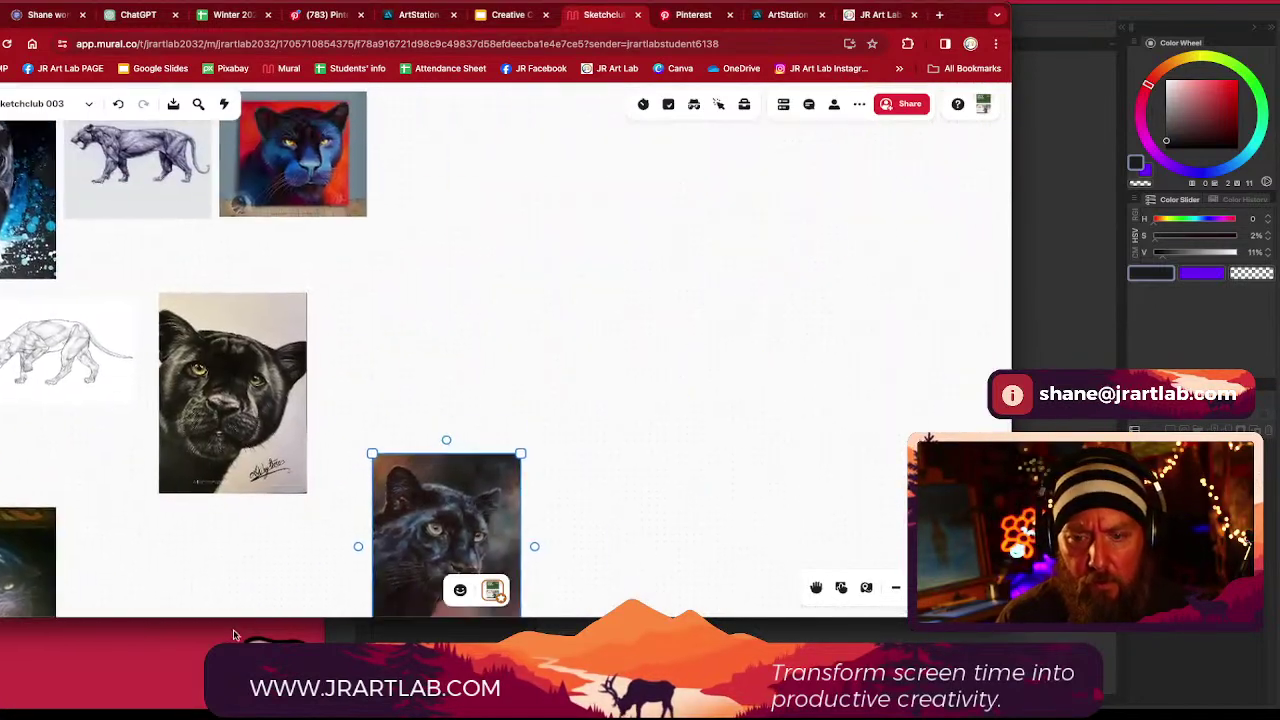
left_click_drag(457, 524, 600, 250)
scroll(620, 520, "up", 5)
scroll(620, 520, "right", 1)
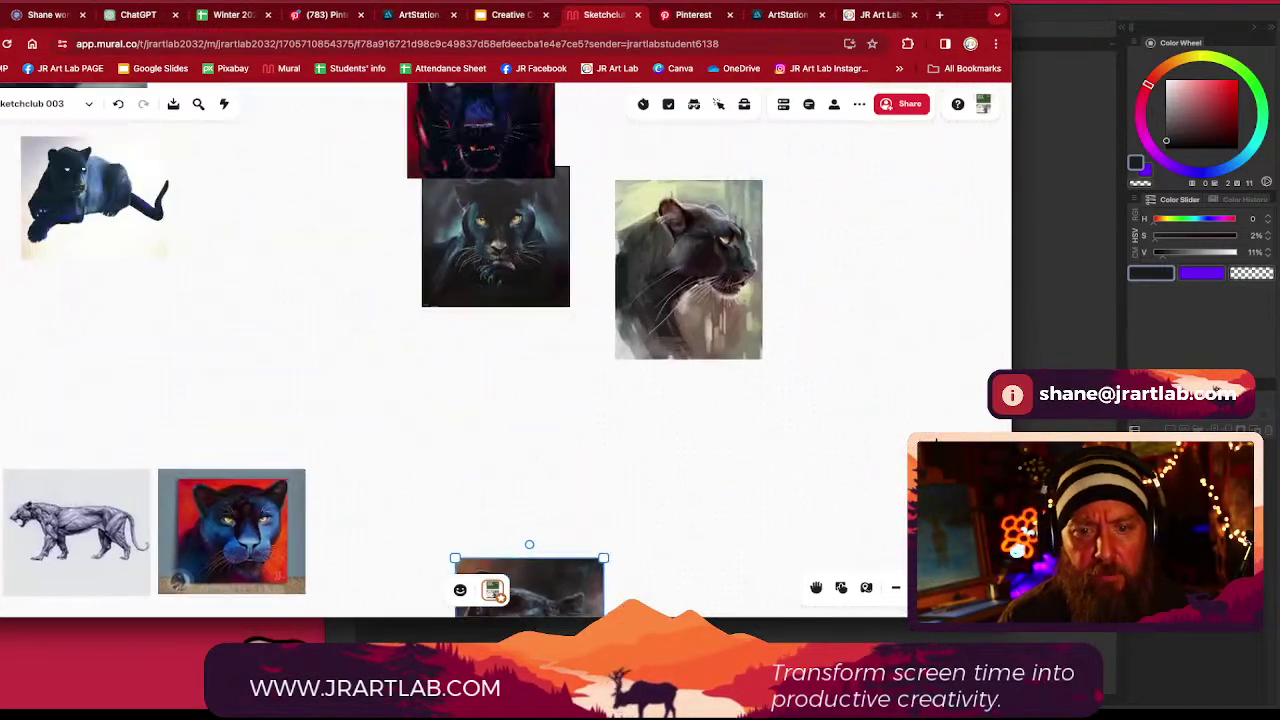
left_click_drag(824, 521, 780, 394)
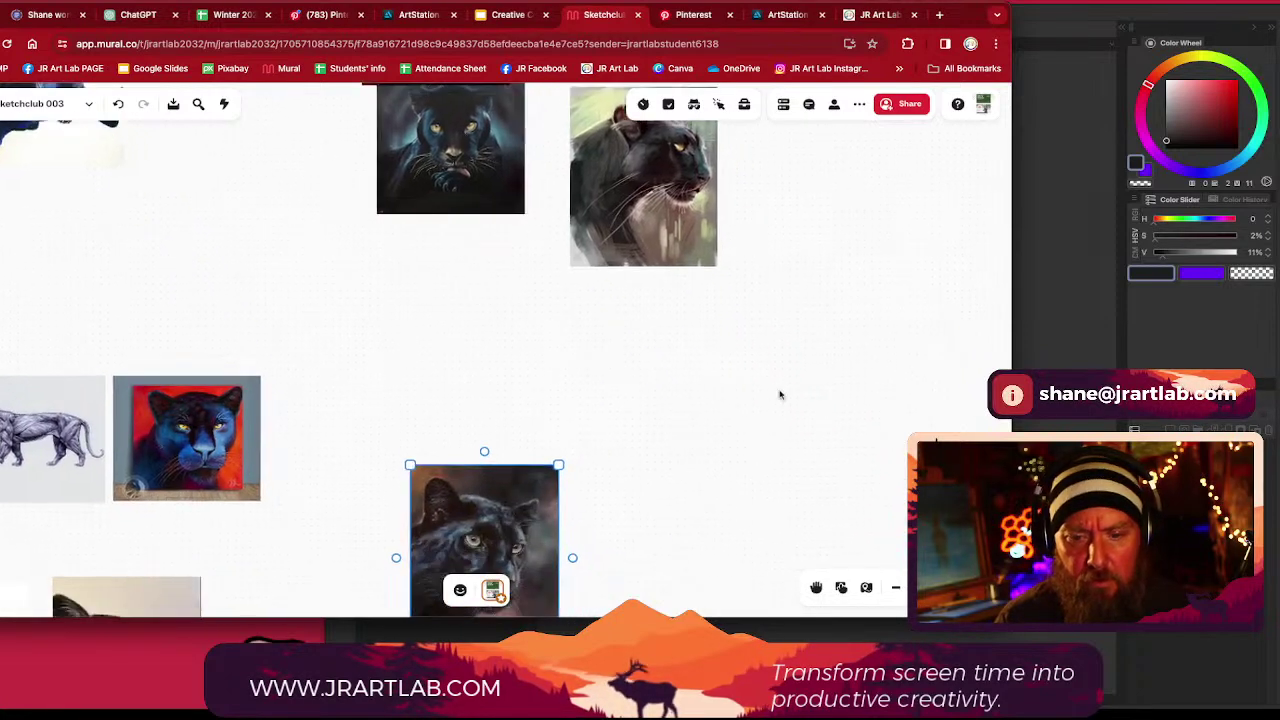
left_click_drag(507, 491, 497, 245)
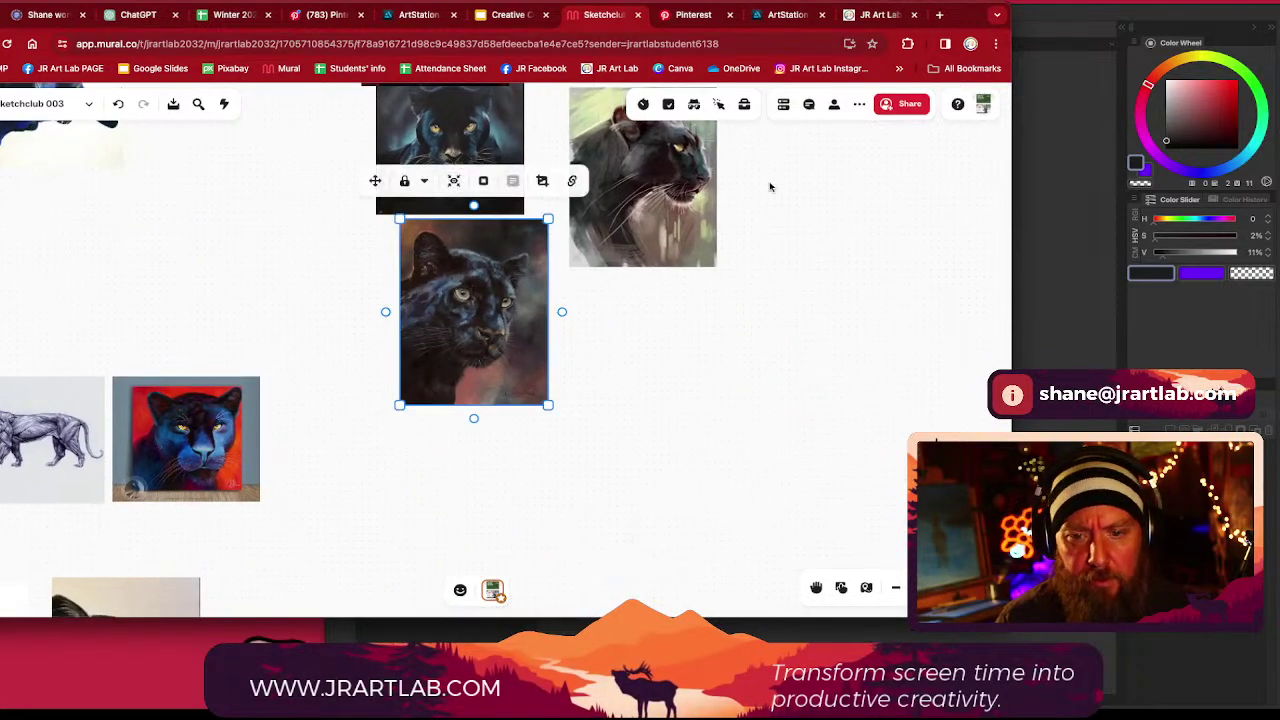
Arrange the green-background profile panther beside the upward-looking one, the blue-lit panther beneath that profile, and the reddish-brown-background portrait under the red-background panther
scroll(769, 186, "up", 5)
scroll(769, 186, "right", 1)
left_click_drag(623, 492, 589, 167)
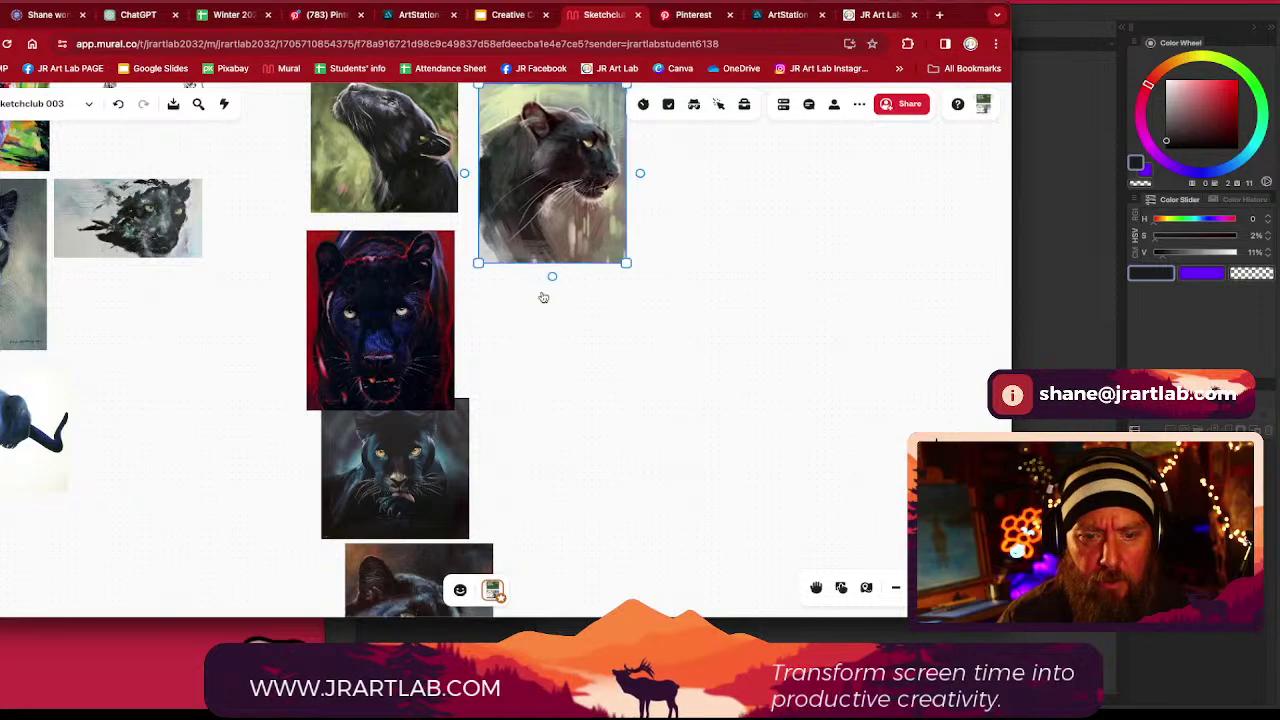
left_click_drag(430, 461, 591, 333)
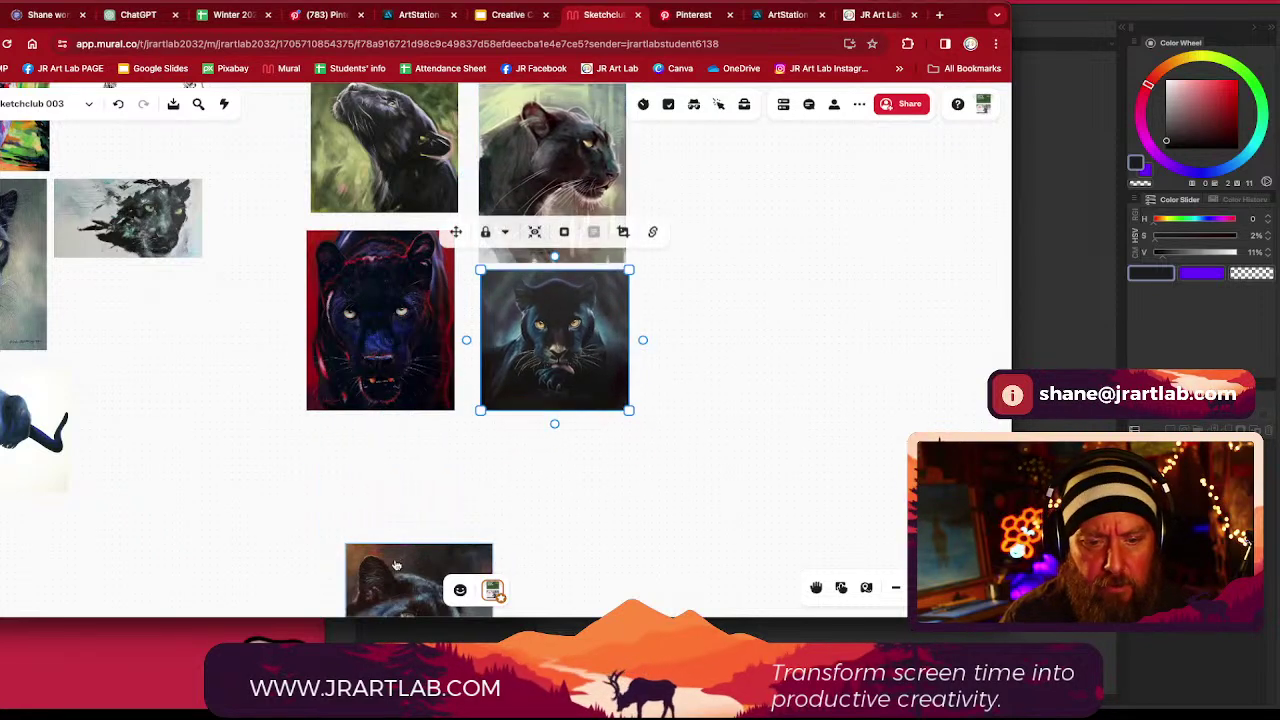
left_click_drag(420, 570, 381, 441)
Align the shadowy black panther above the green-background profile panther and bring the colorful floral panther down beside them
scroll(713, 366, "up", 2)
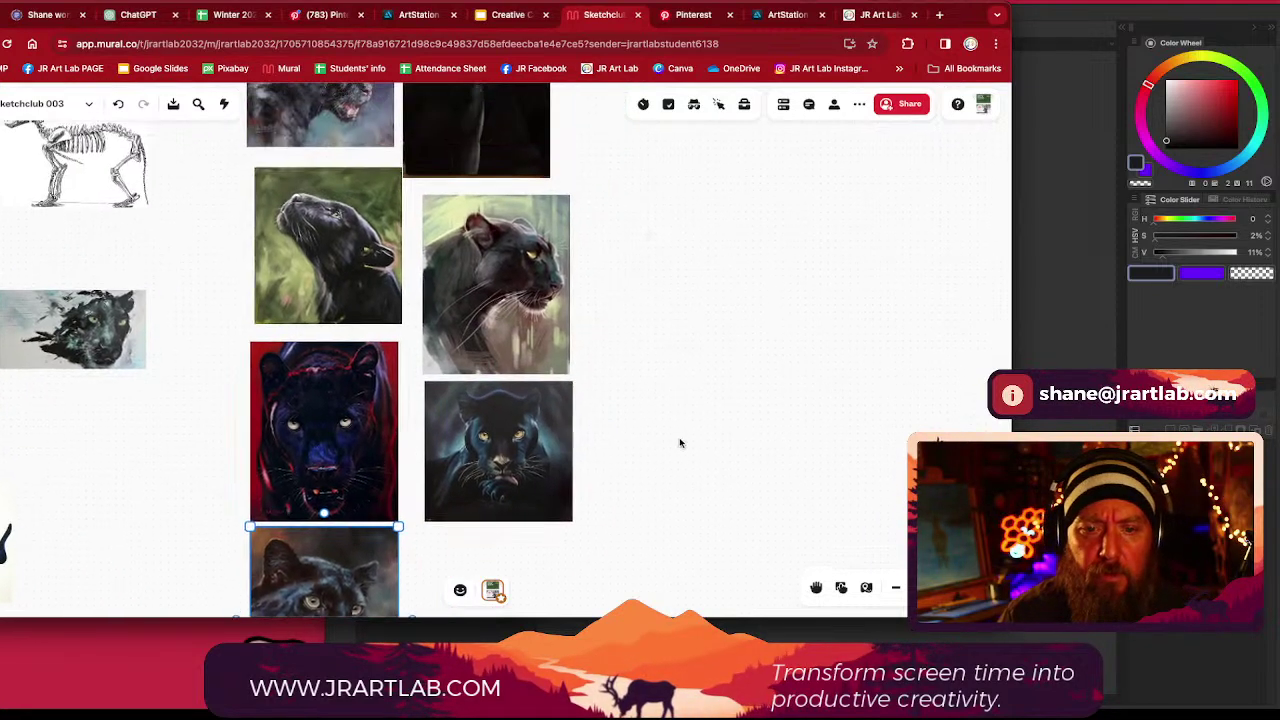
scroll(680, 443, "down", 5)
scroll(687, 341, "up", 3)
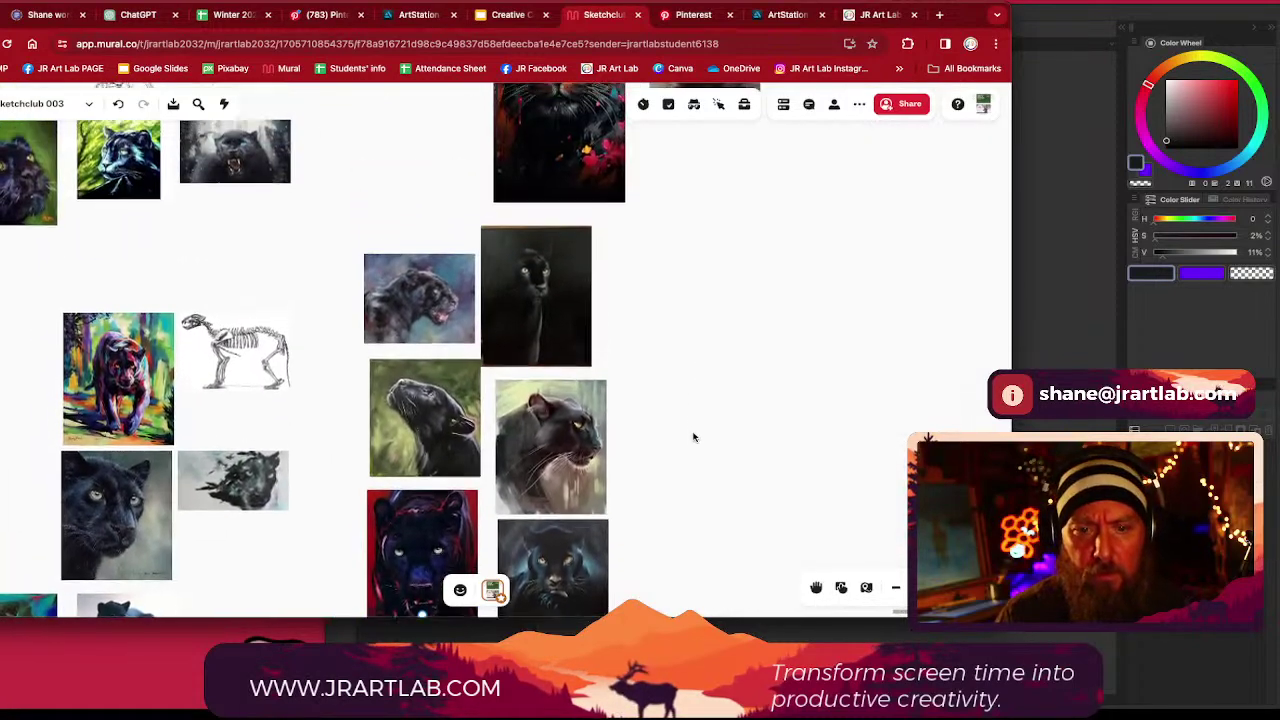
mouse_move(551, 330)
left_mouse_down()
mouse_move(579, 333)
mouse_move(566, 333)
left_mouse_up()
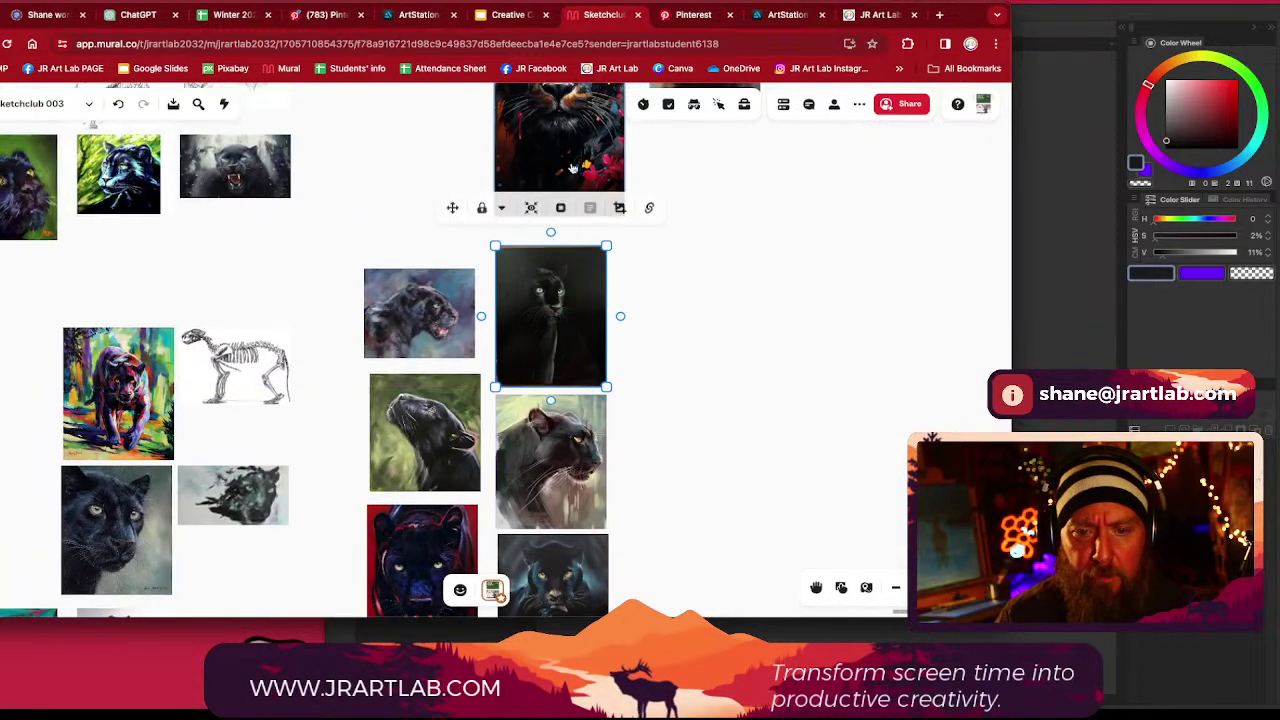
left_click_drag(570, 150, 705, 425)
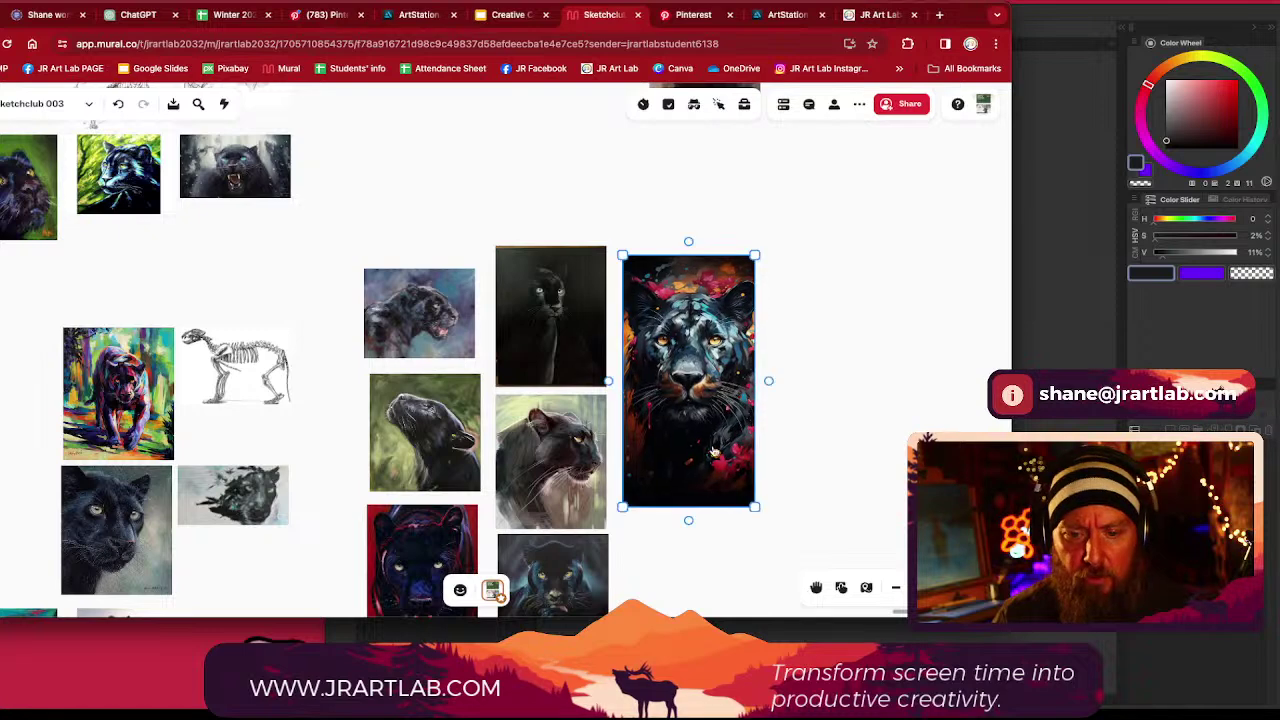
Bring the yellow-background, jungle-foliage and teal-background panthers down into a row directly above the gathered portraits
scroll(834, 303, "down", 3)
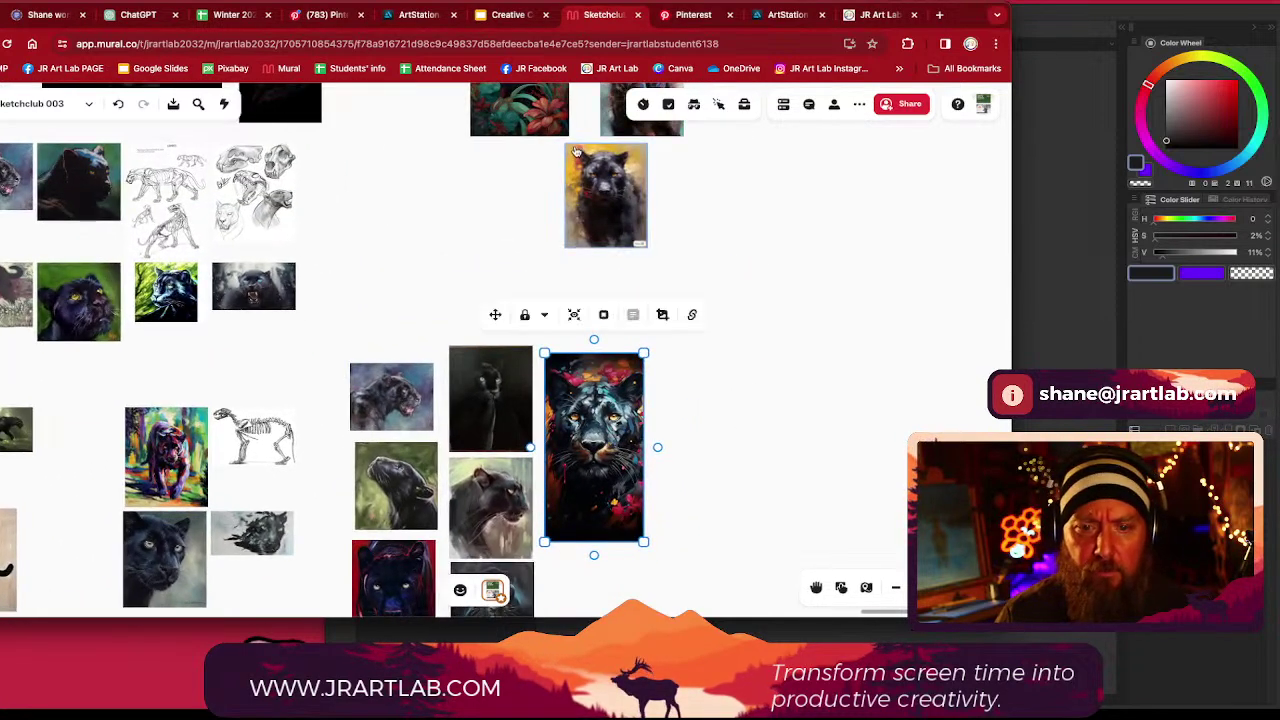
left_click_drag(622, 170, 499, 258)
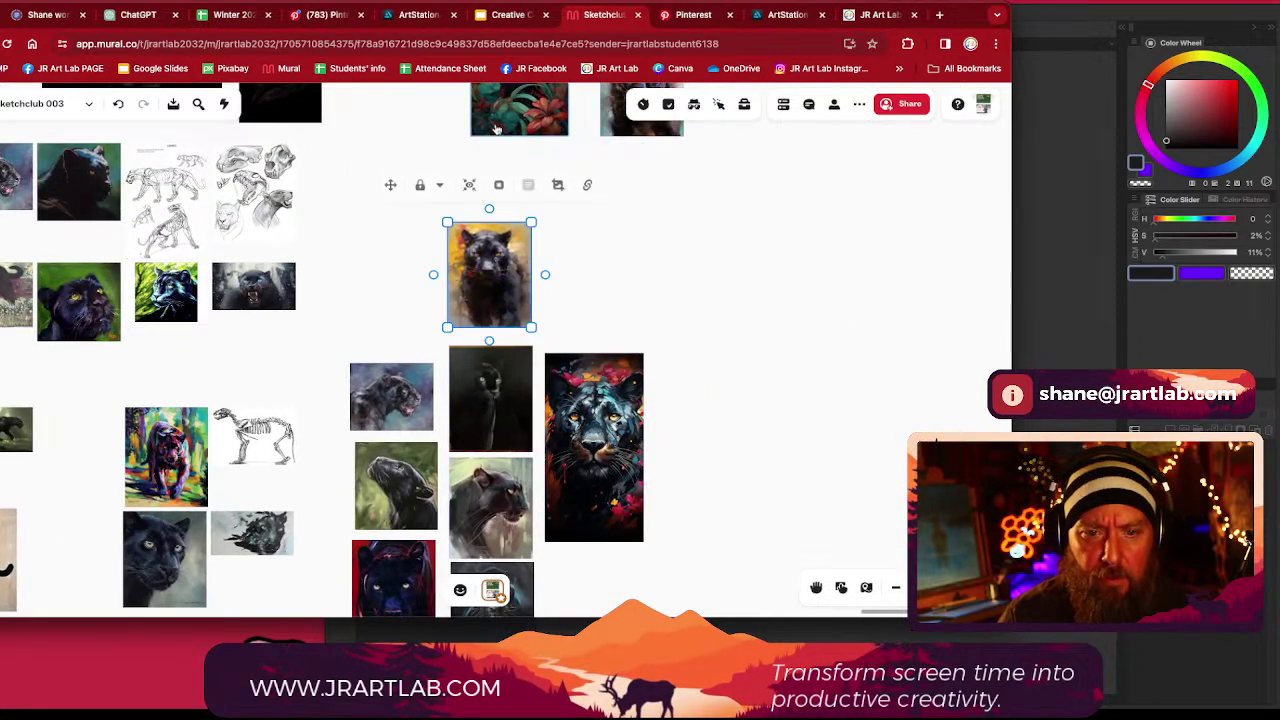
left_click_drag(519, 110, 384, 277)
left_click_drag(605, 128, 577, 314)
View the top row up close and shift the teal-background panther nearer to the yellow-background one, above the floral panther
scroll(438, 250, "up", 8)
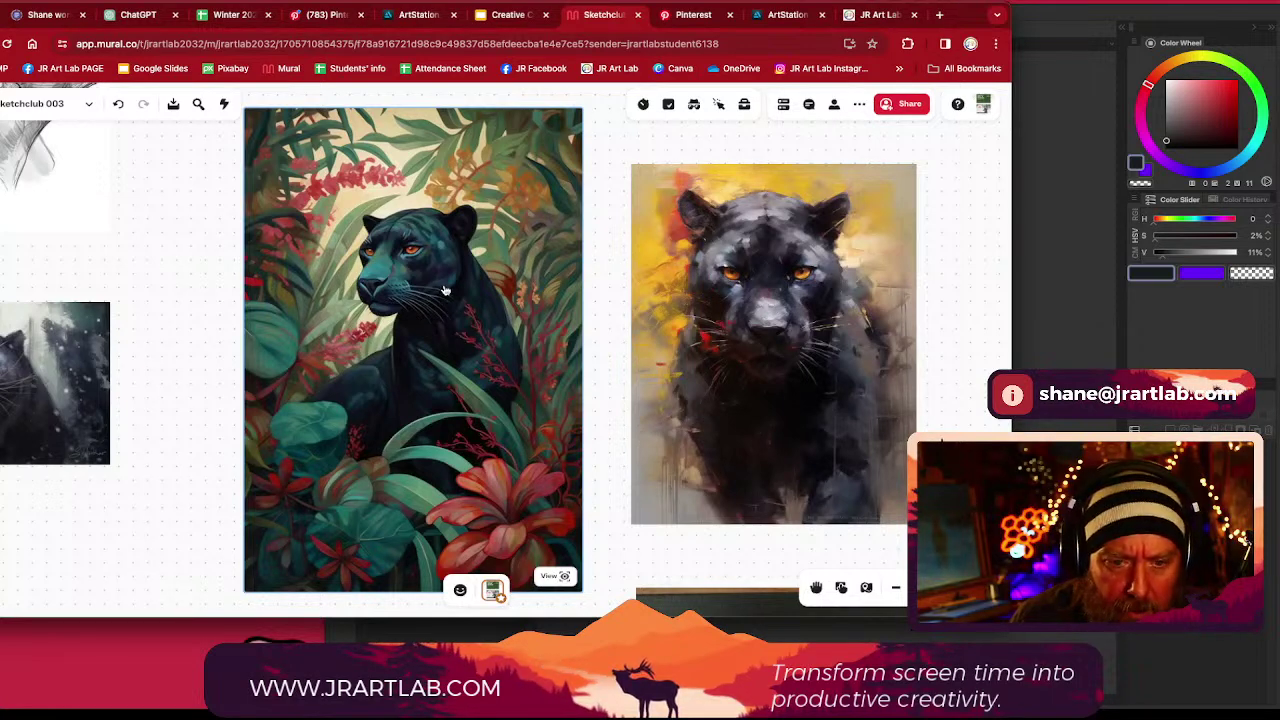
scroll(446, 290, "down", 5)
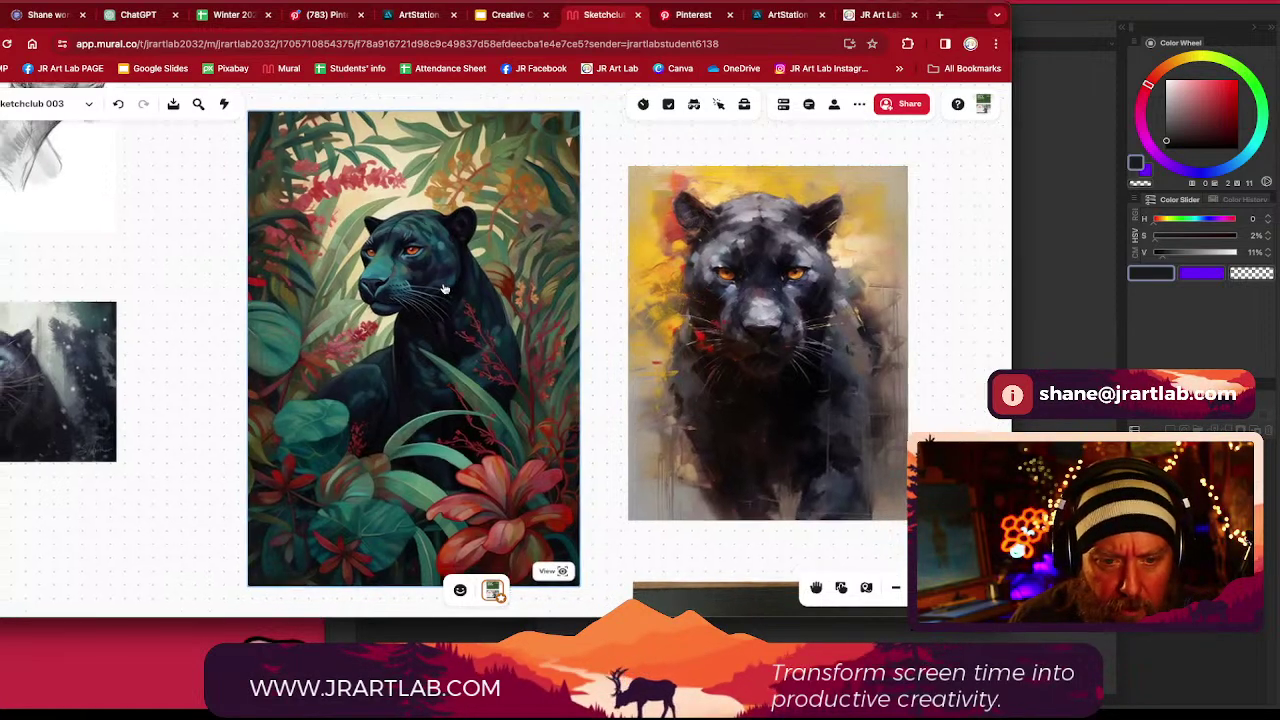
scroll(712, 400, "right", 3)
scroll(712, 400, "right", 3)
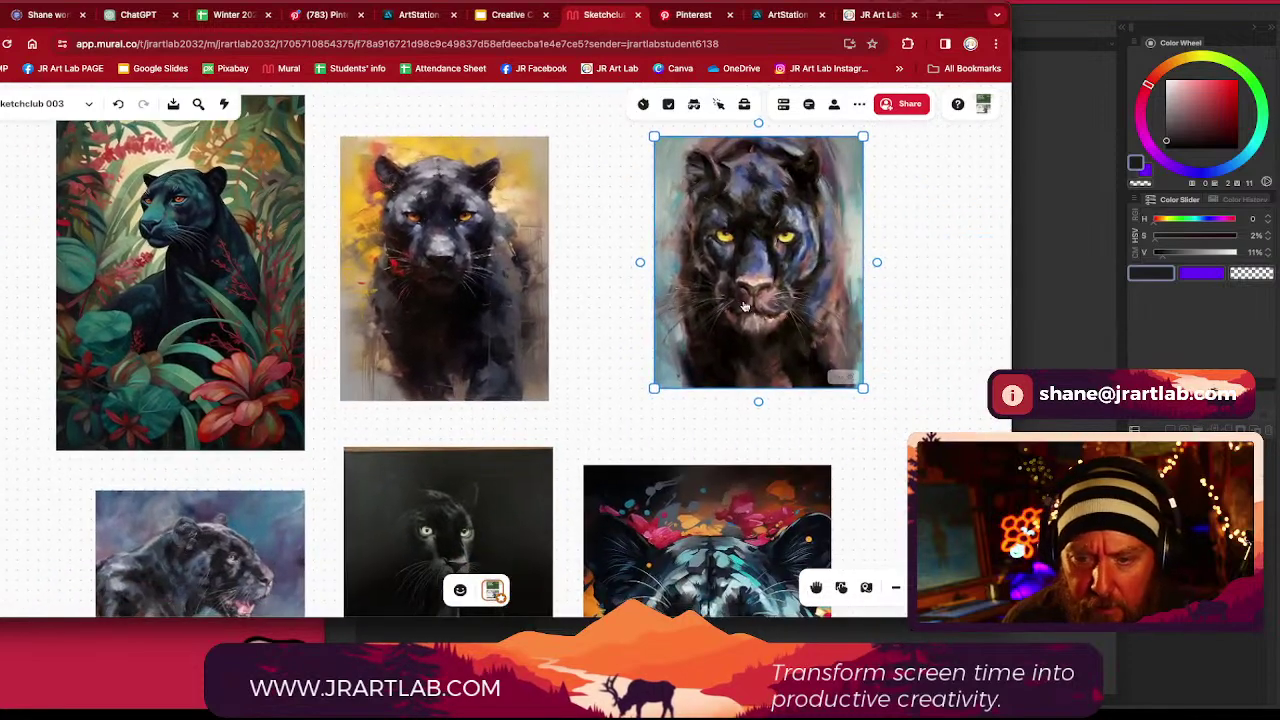
left_click_drag(752, 280, 687, 302)
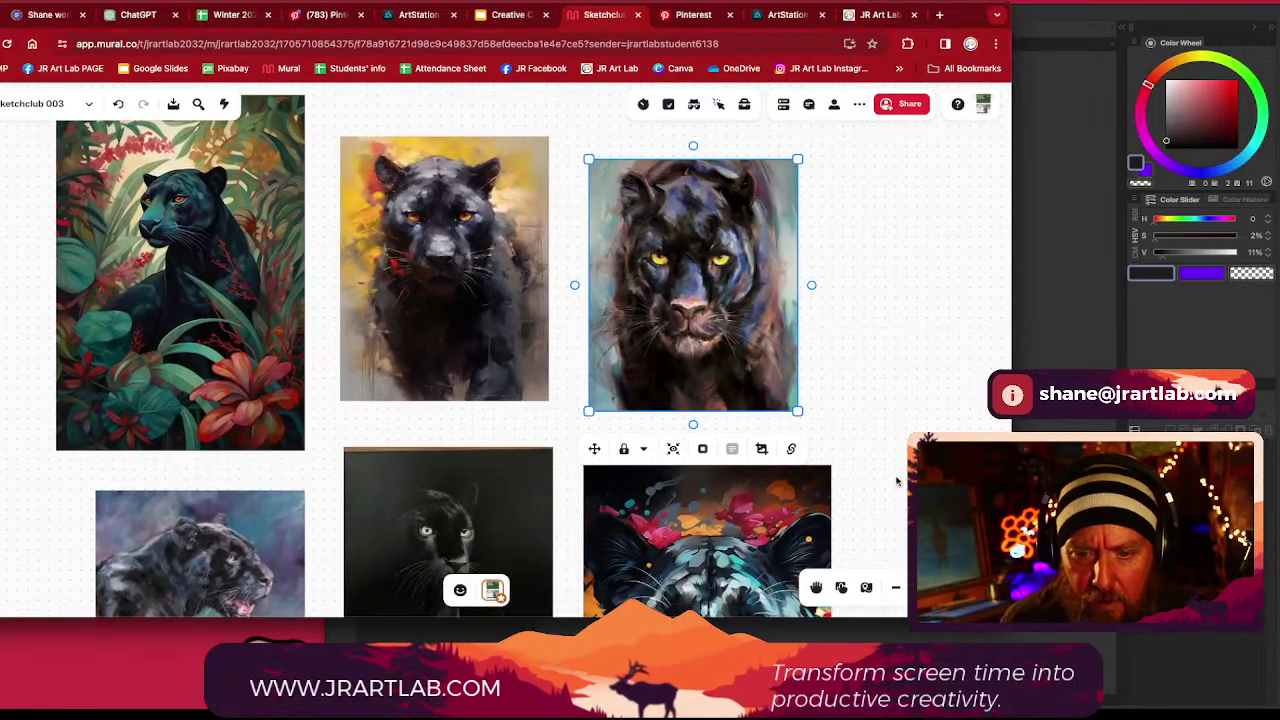
Examine the brushwork and face details of the colorful floral panther up close
scroll(896, 482, "down", 5)
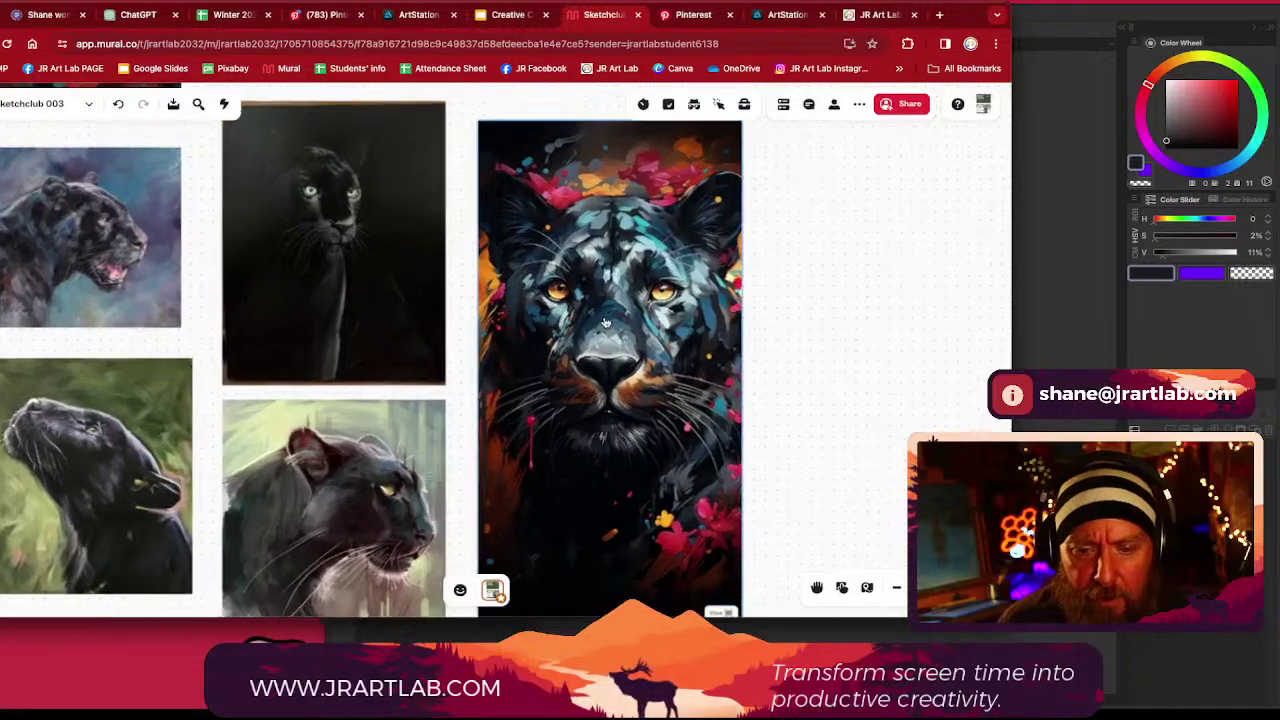
scroll(600, 323, "up", 5)
scroll(602, 322, "down", 2)
scroll(602, 322, "down", 2)
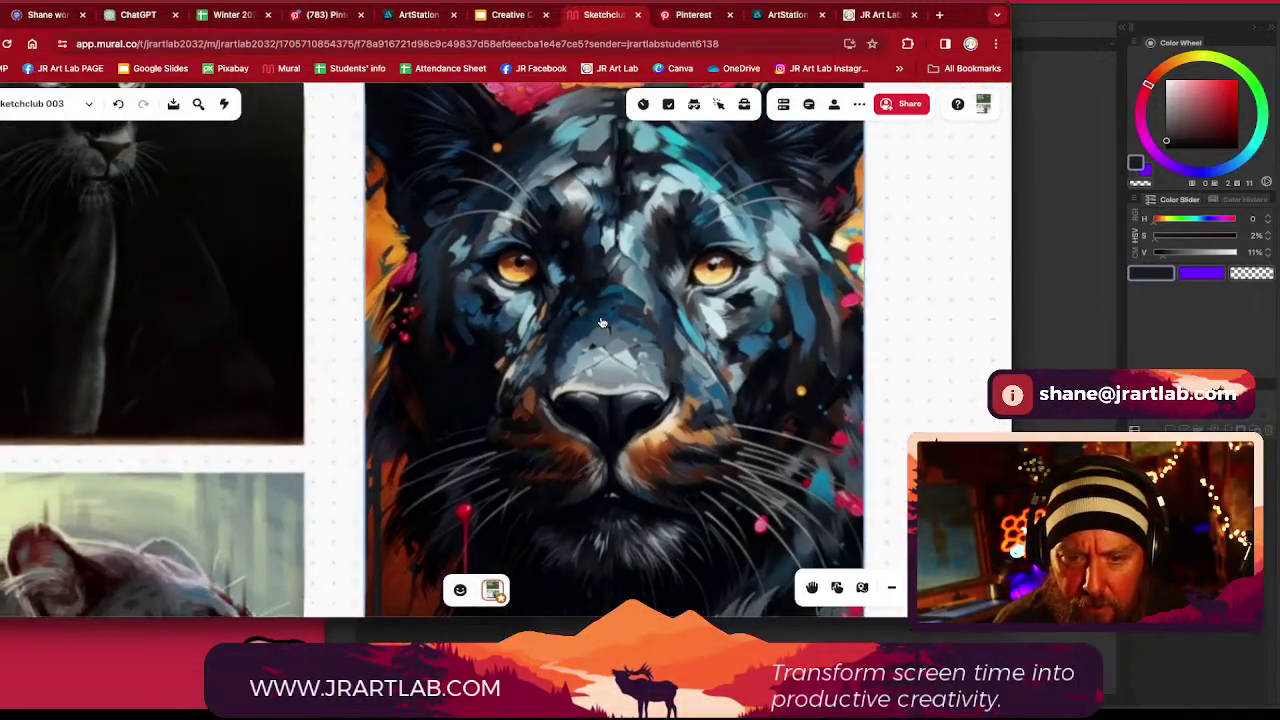
scroll(610, 330, "down", 3)
scroll(860, 358, "down", 4)
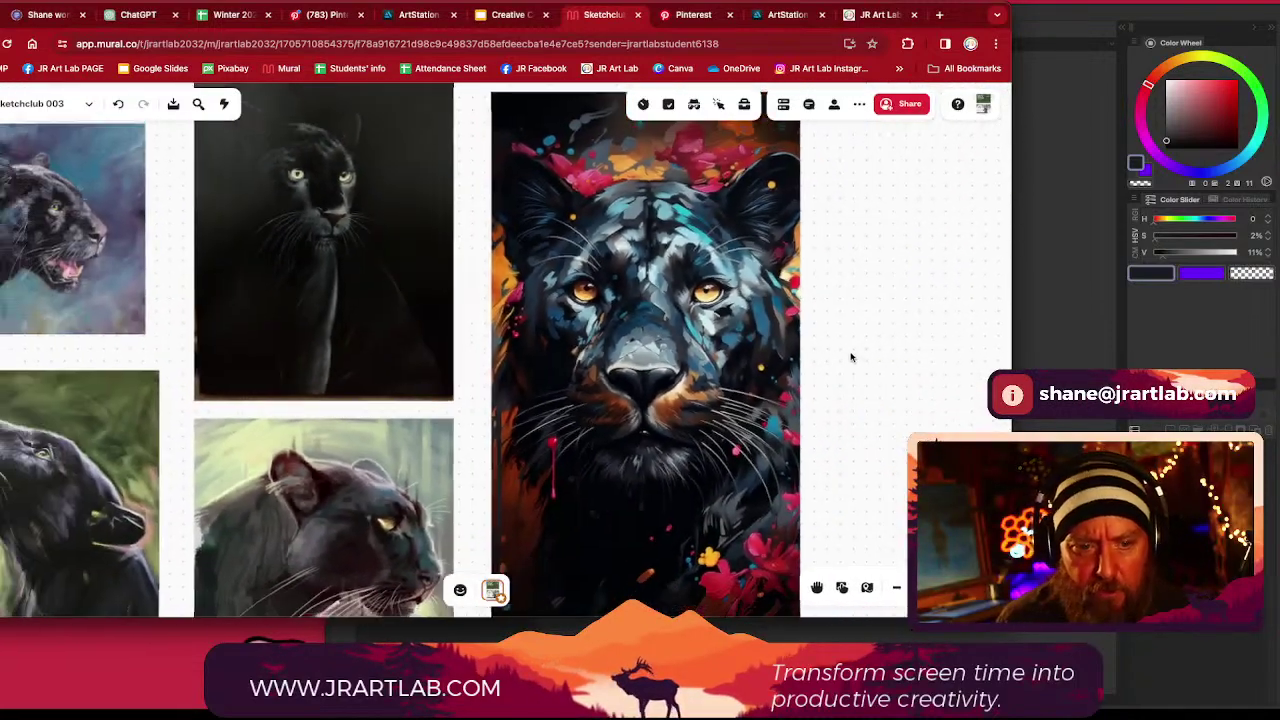
Move the reddish-brown-background panther portrait beneath the floral panther, beside the blue-lit dark panther
scroll(500, 275, "down", 5)
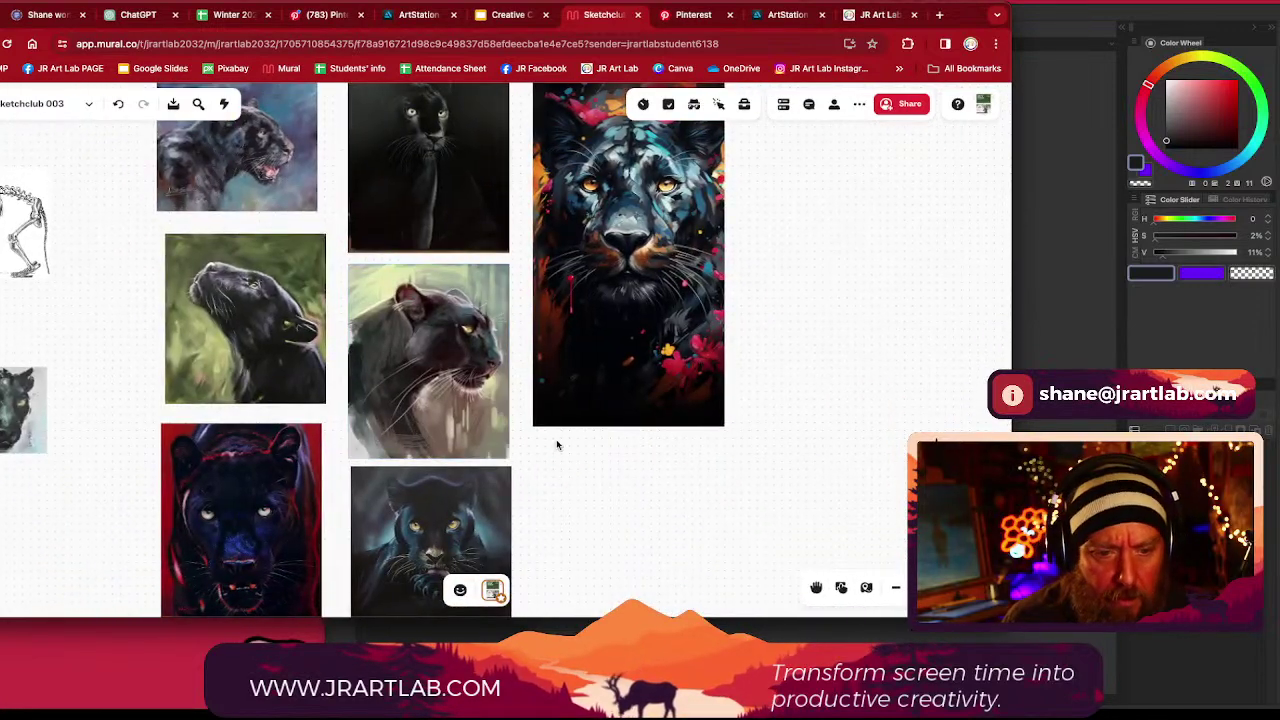
scroll(557, 445, "down", 5)
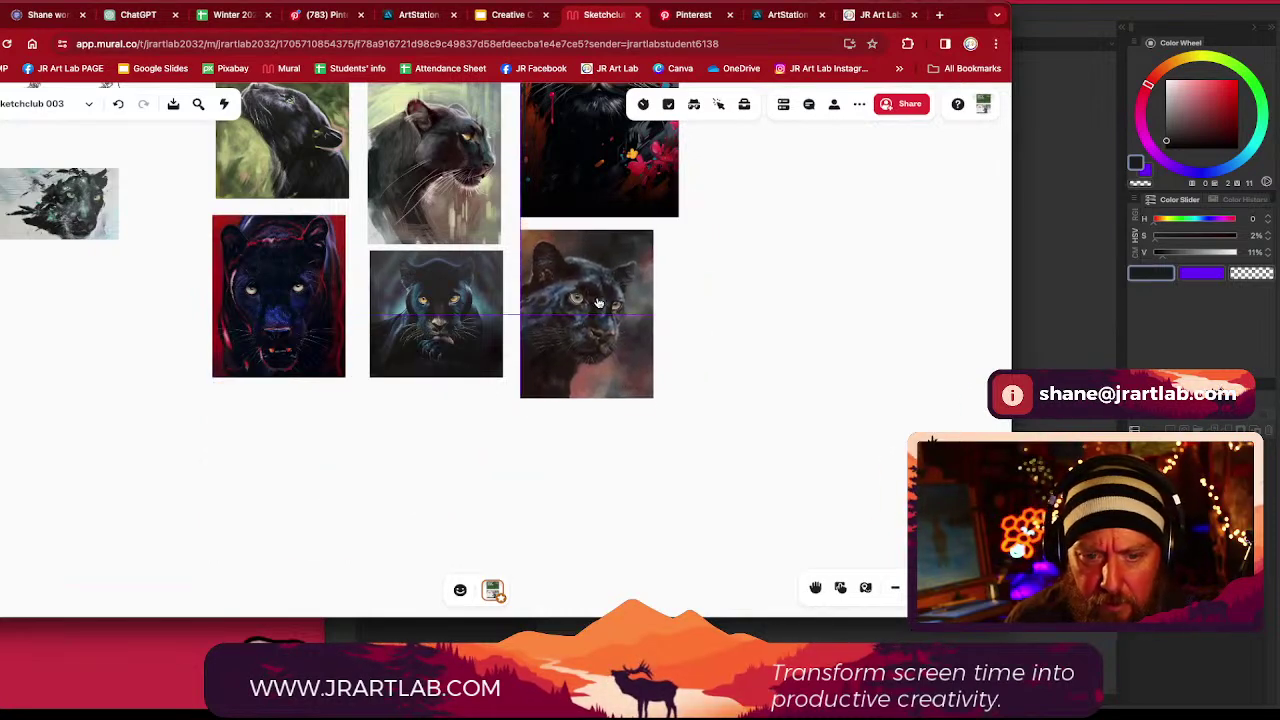
scroll(724, 240, "up", 3)
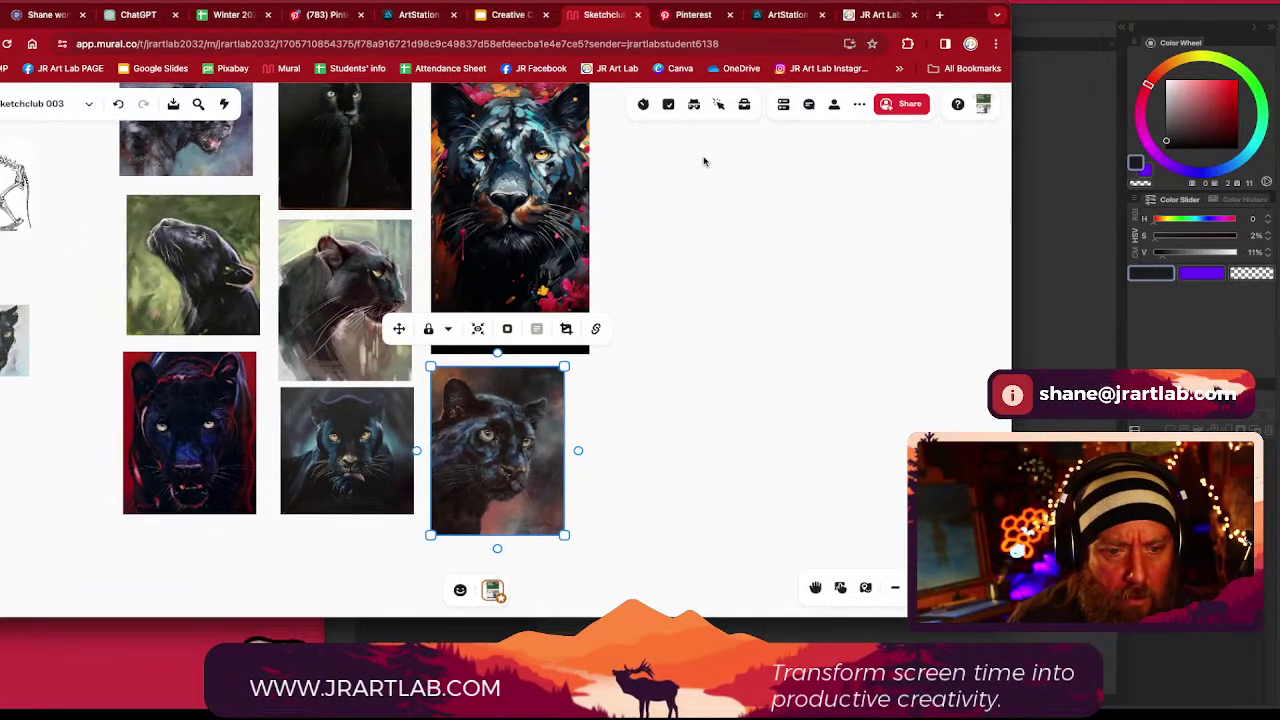
Compare the gathered portraits up close, from the red-background and blue-lit panthers up to the yellow-background and teal-background ones
scroll(704, 200, "up", 3)
left_click(310, 355)
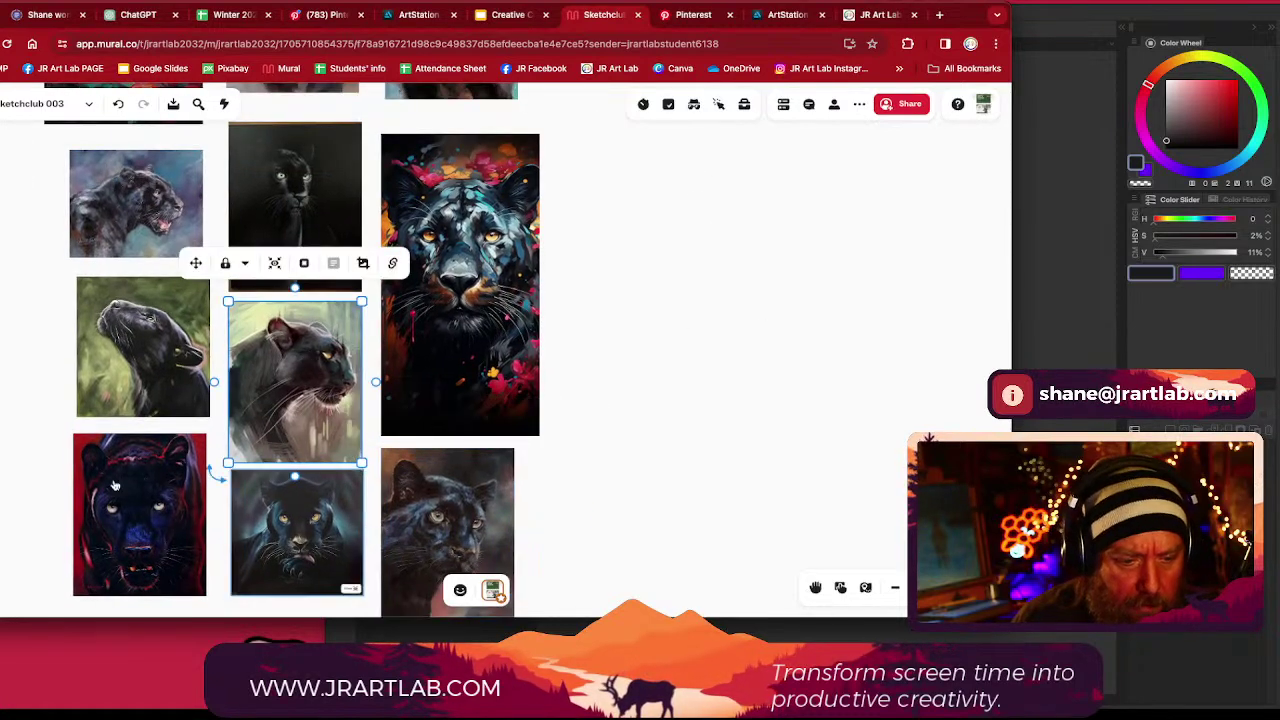
scroll(114, 485, "up", 3)
scroll(285, 445, "down", 3)
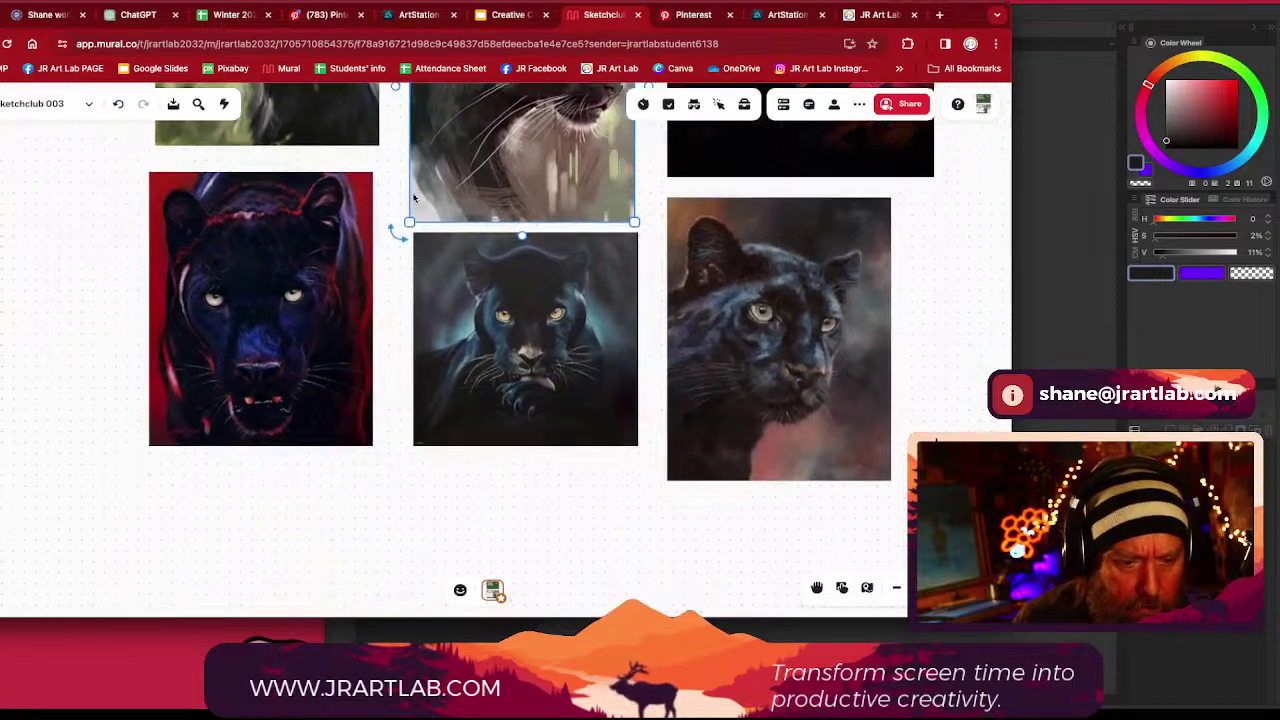
scroll(270, 302, "up", 5)
scroll(270, 302, "down", 2)
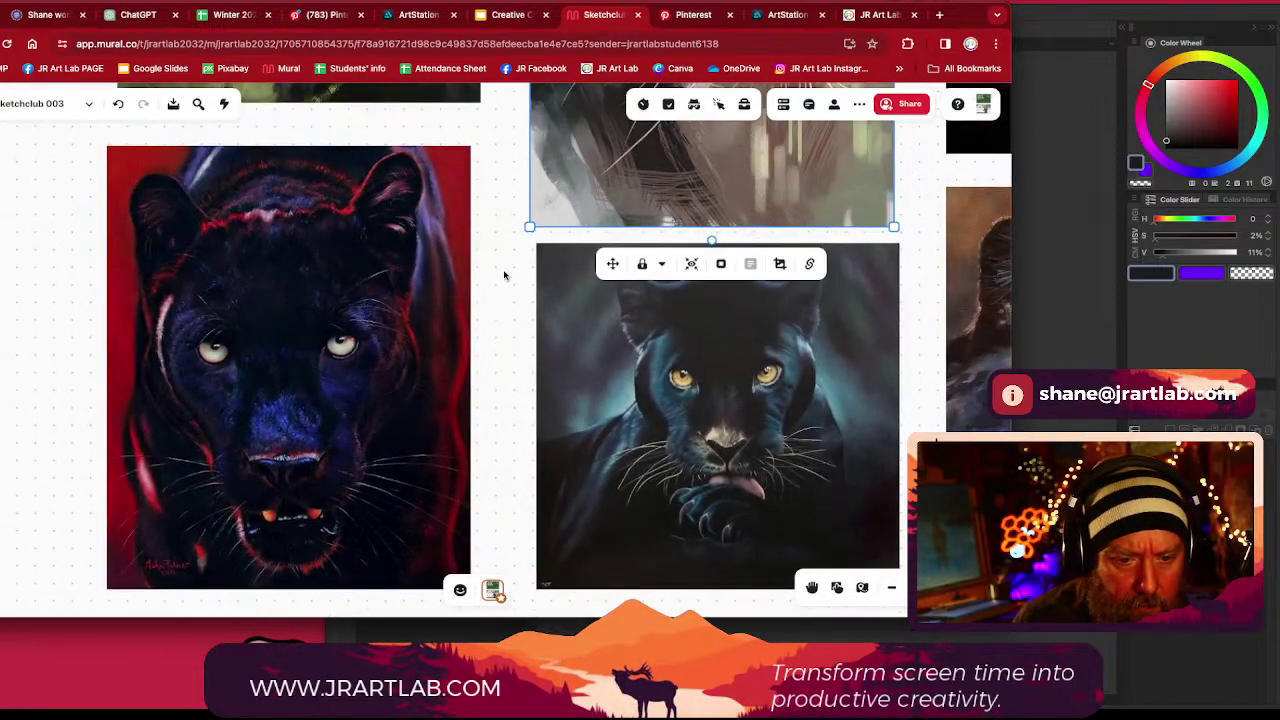
scroll(505, 212, "up", 3)
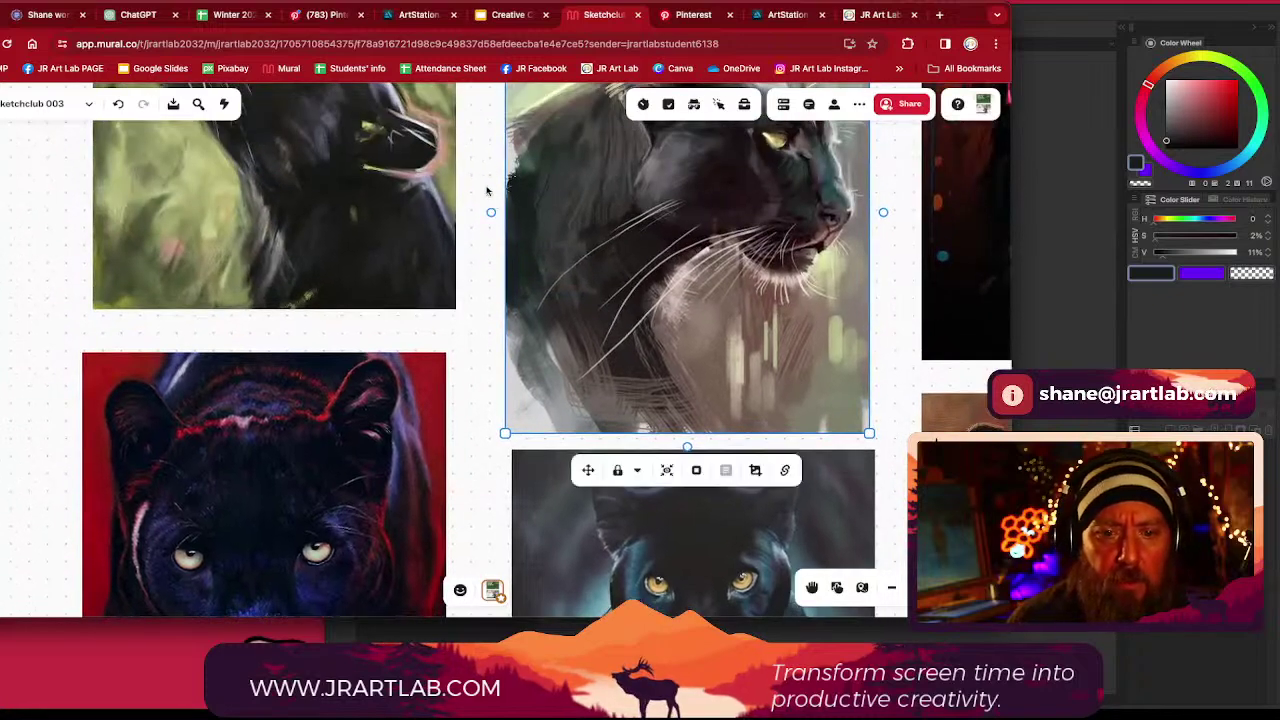
scroll(487, 190, "up", 3)
scroll(433, 270, "up", 2)
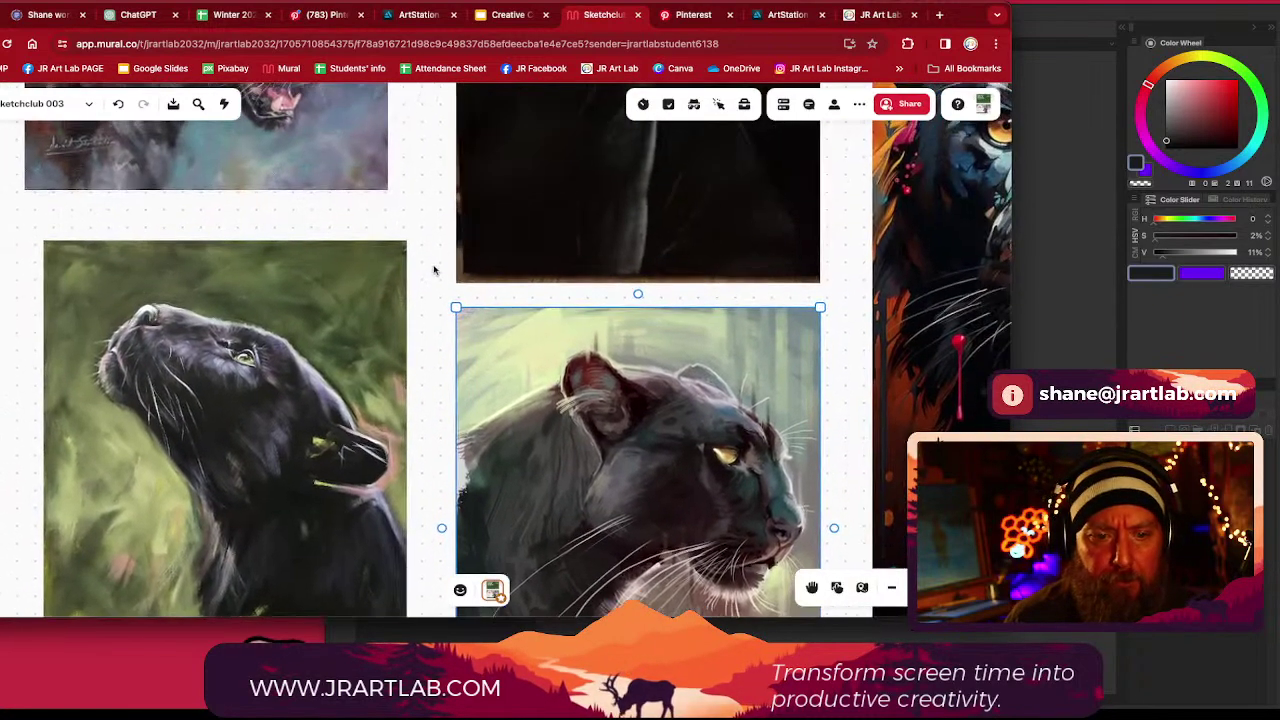
scroll(433, 270, "down", 5)
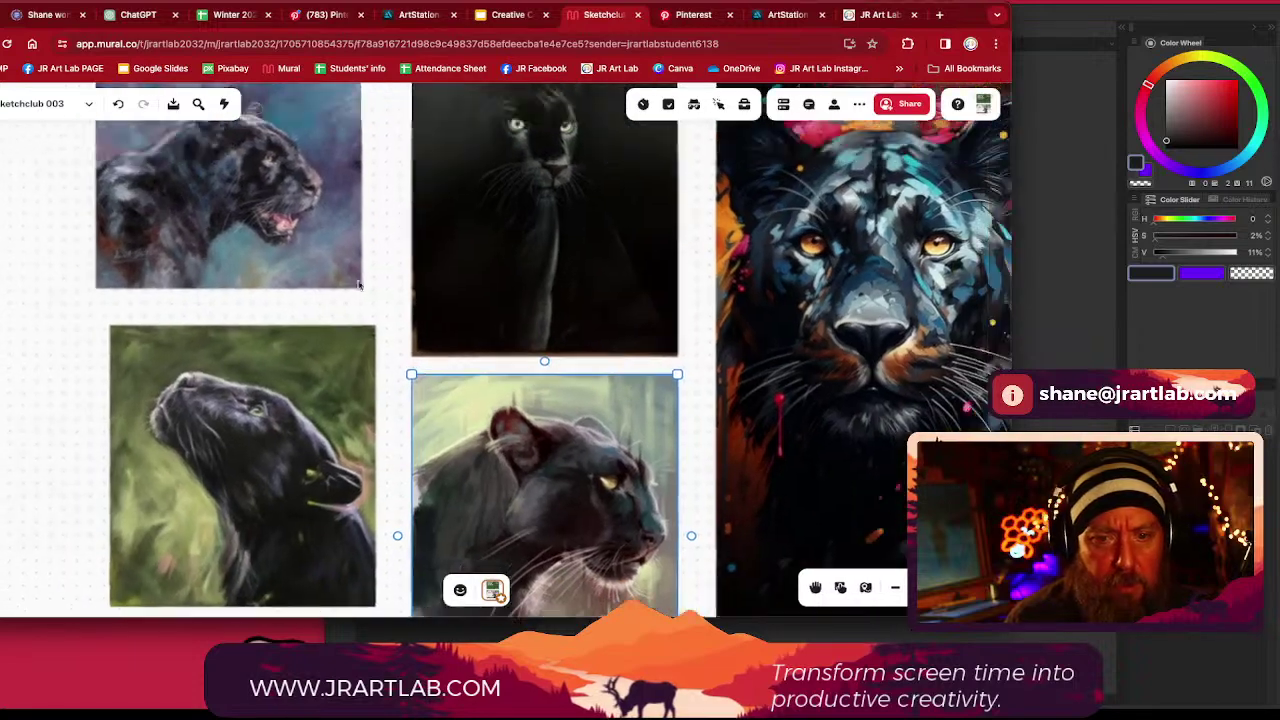
scroll(360, 285, "up", 3)
scroll(562, 292, "up", 2)
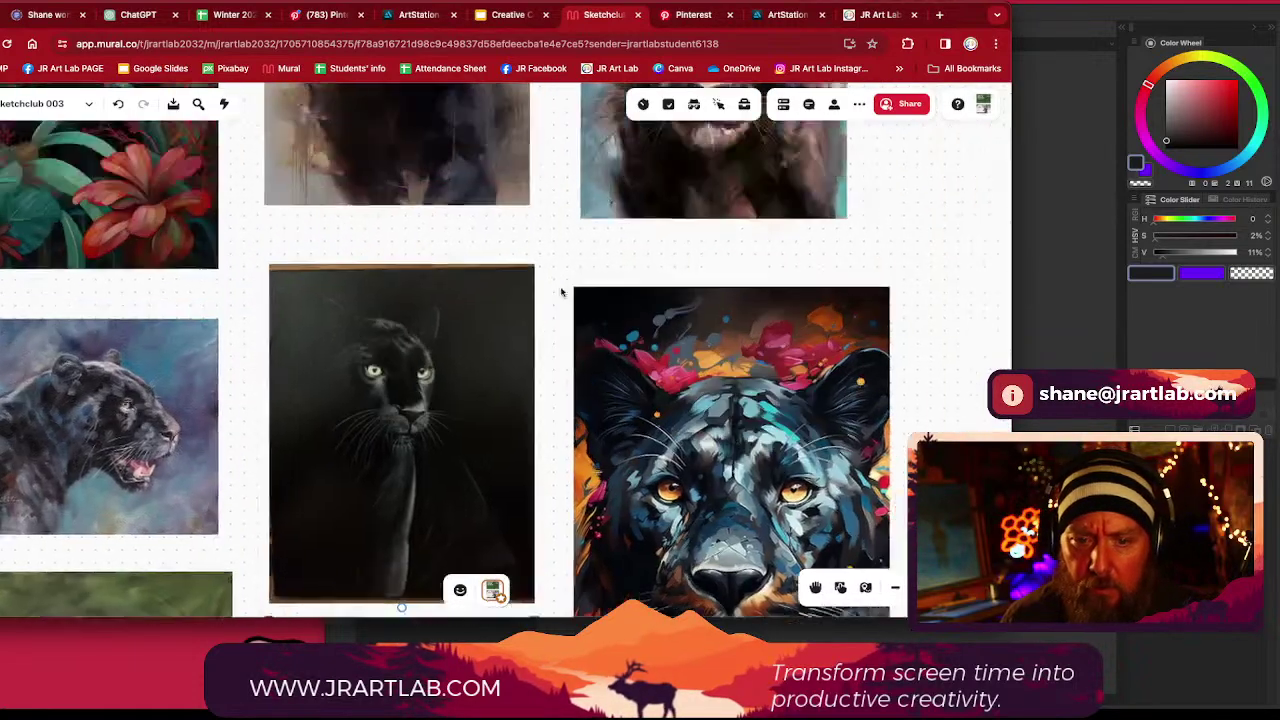
scroll(562, 292, "up", 2)
scroll(536, 325, "down", 3)
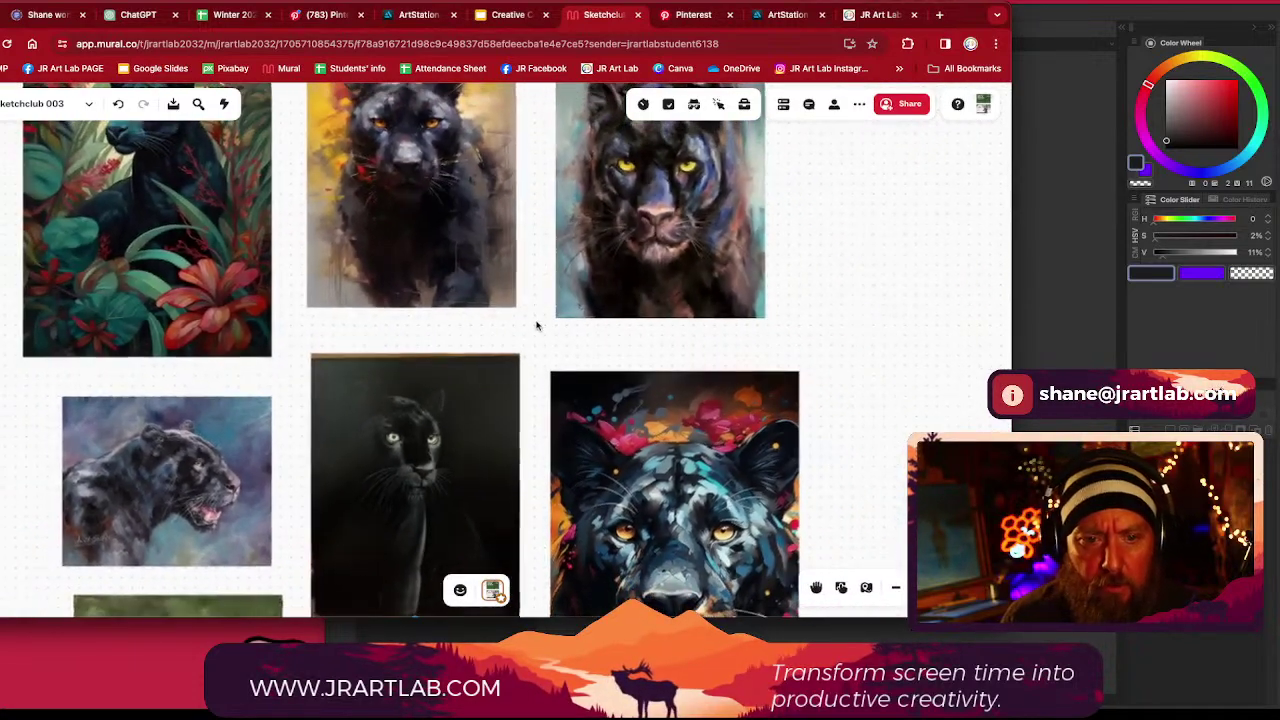
Move the yellow-background panther to the outer side of the teal-background panther in the top row, without overlap
scroll(823, 337, "up", 3)
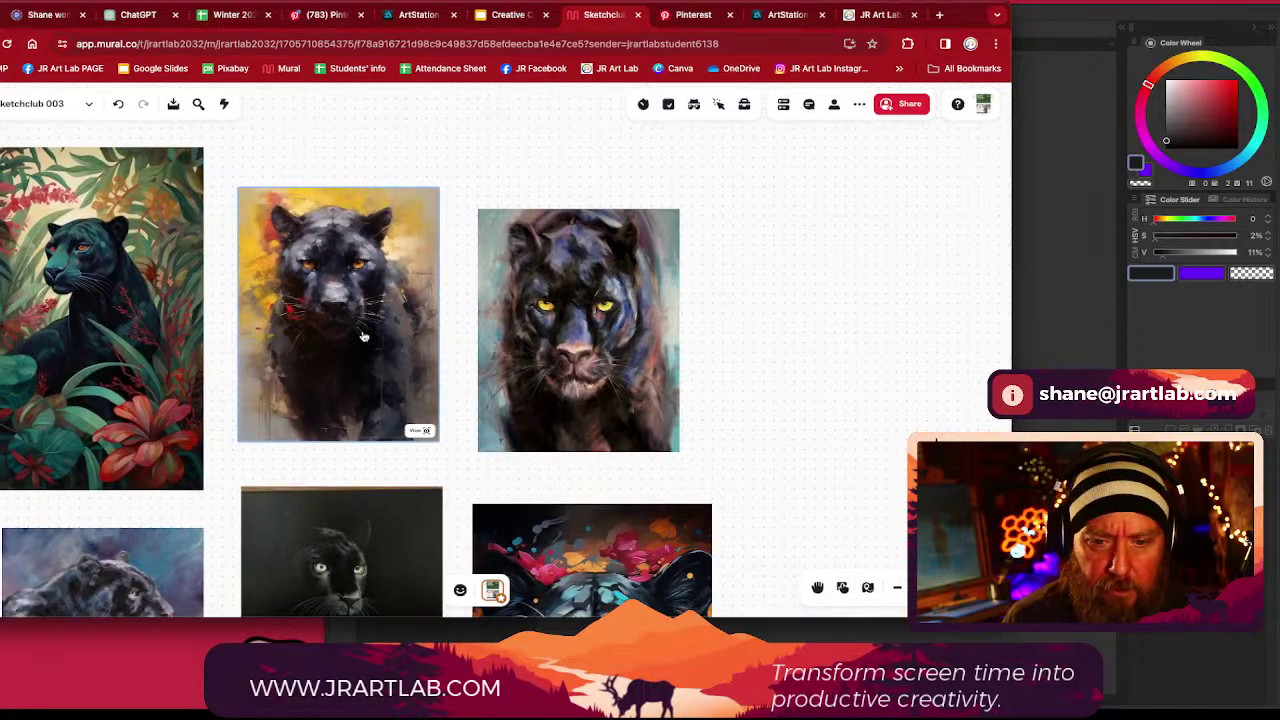
left_click_drag(360, 333, 789, 314)
left_click_drag(879, 480, 697, 306)
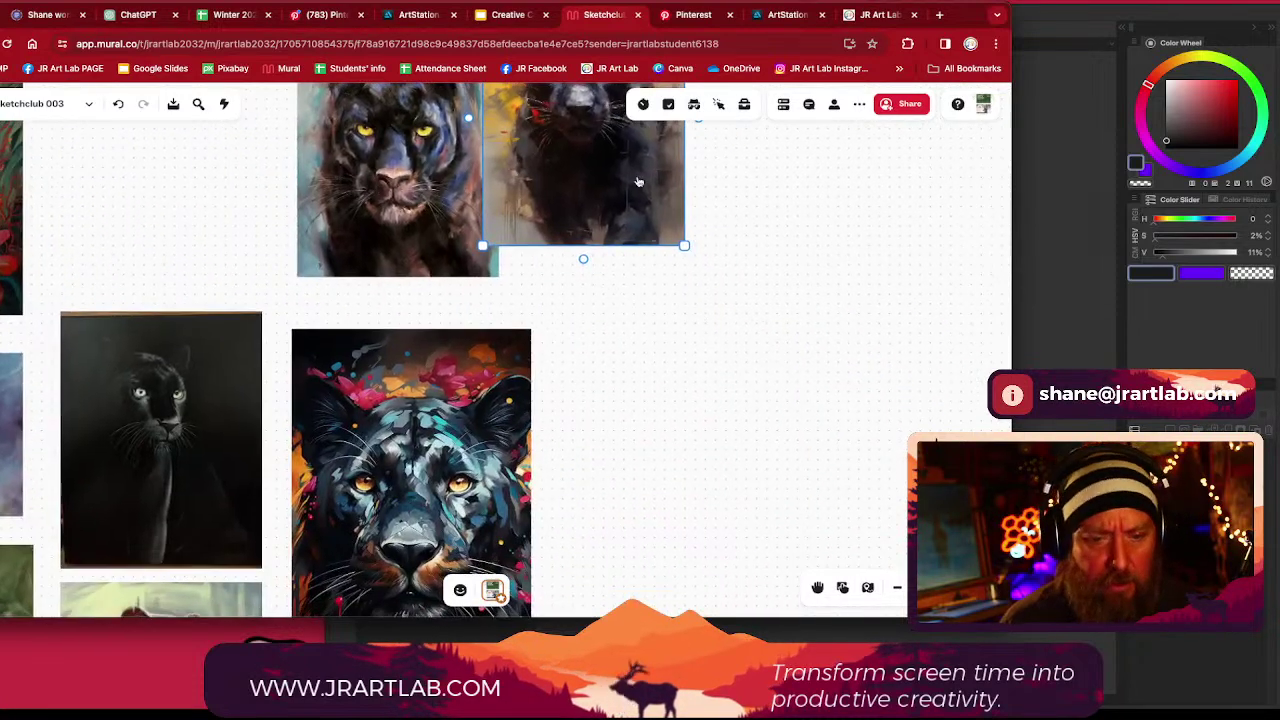
left_click_drag(643, 183, 697, 203)
Move the green-background profile panther out of its column to the end of the top row, beside the yellow-background panther
left_click_drag(650, 462, 617, 390)
scroll(616, 390, "down", 3)
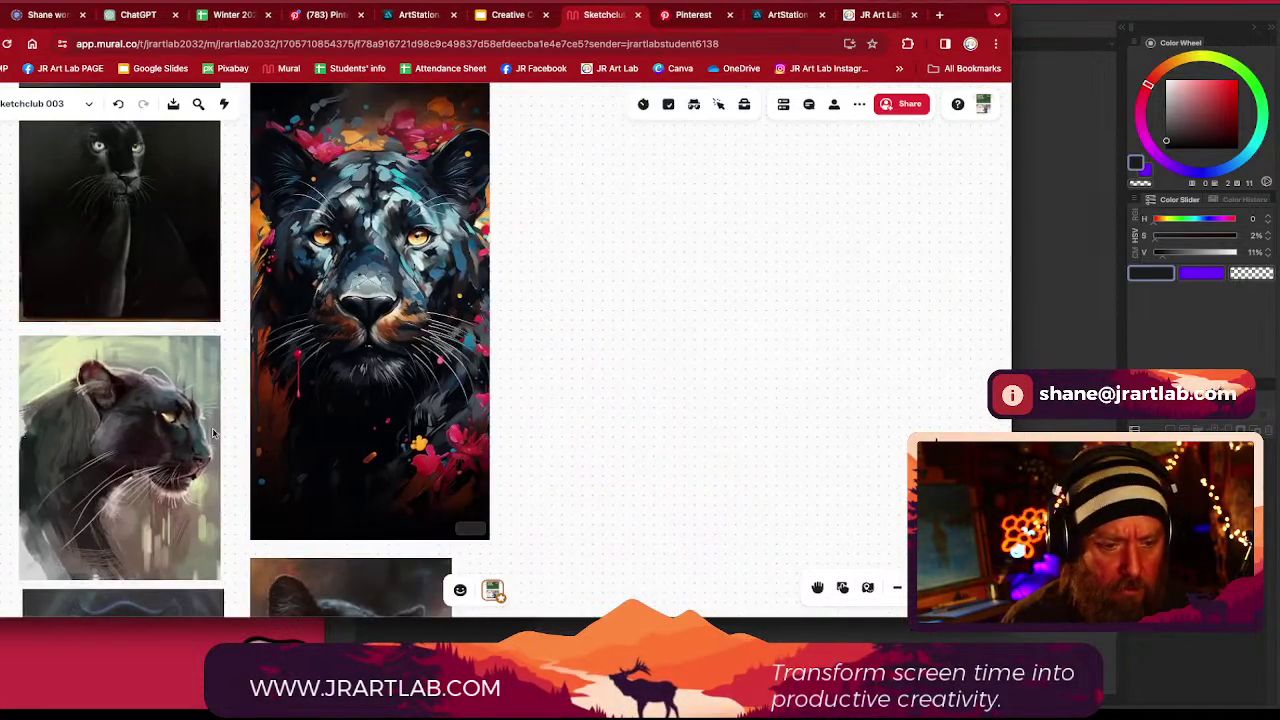
left_click_drag(190, 433, 739, 238)
left_click_drag(706, 589, 1061, 482)
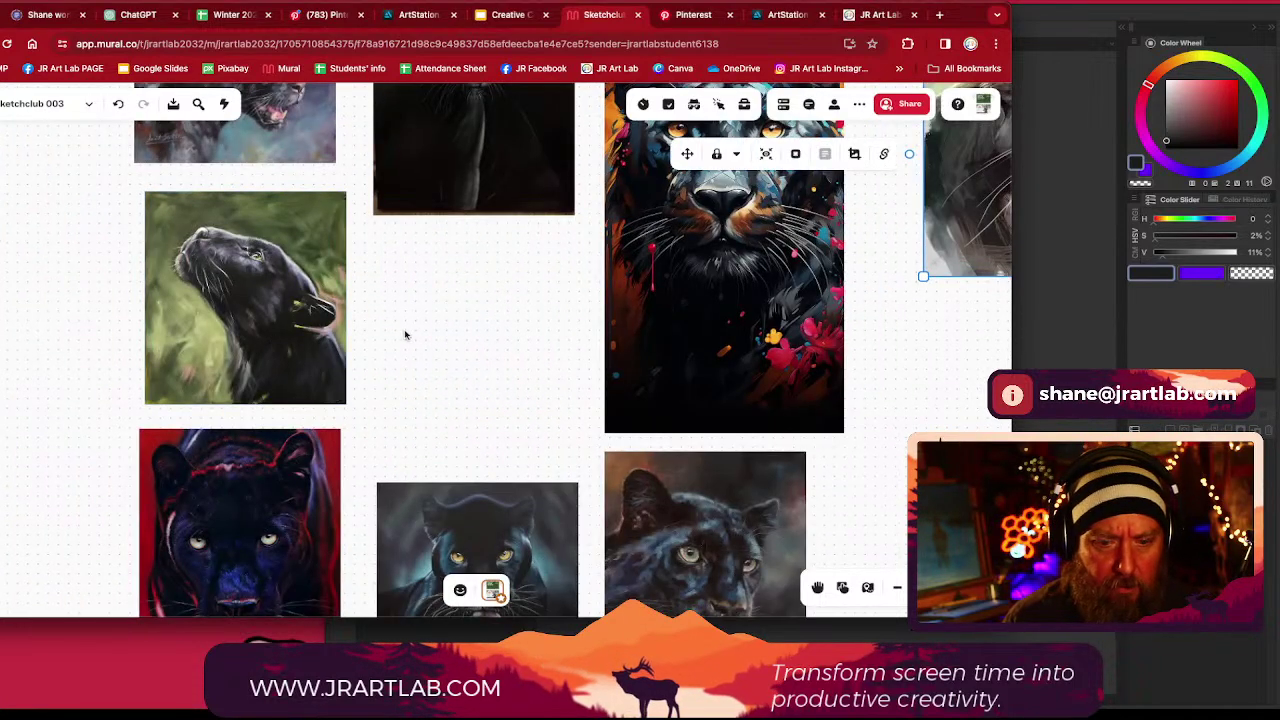
left_click_drag(406, 333, 236, 294)
scroll(270, 300, "up", 2)
scroll(270, 300, "right", 1)
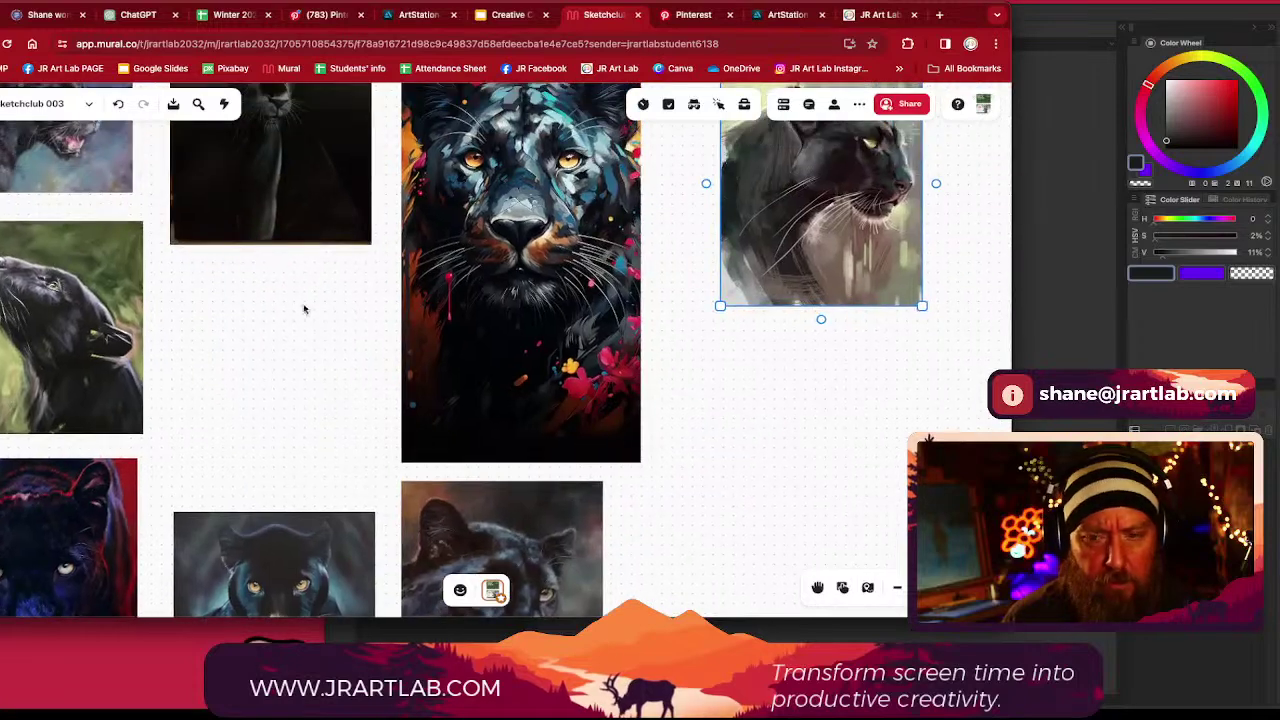
scroll(416, 355, "down", 2)
scroll(886, 363, "down", 2)
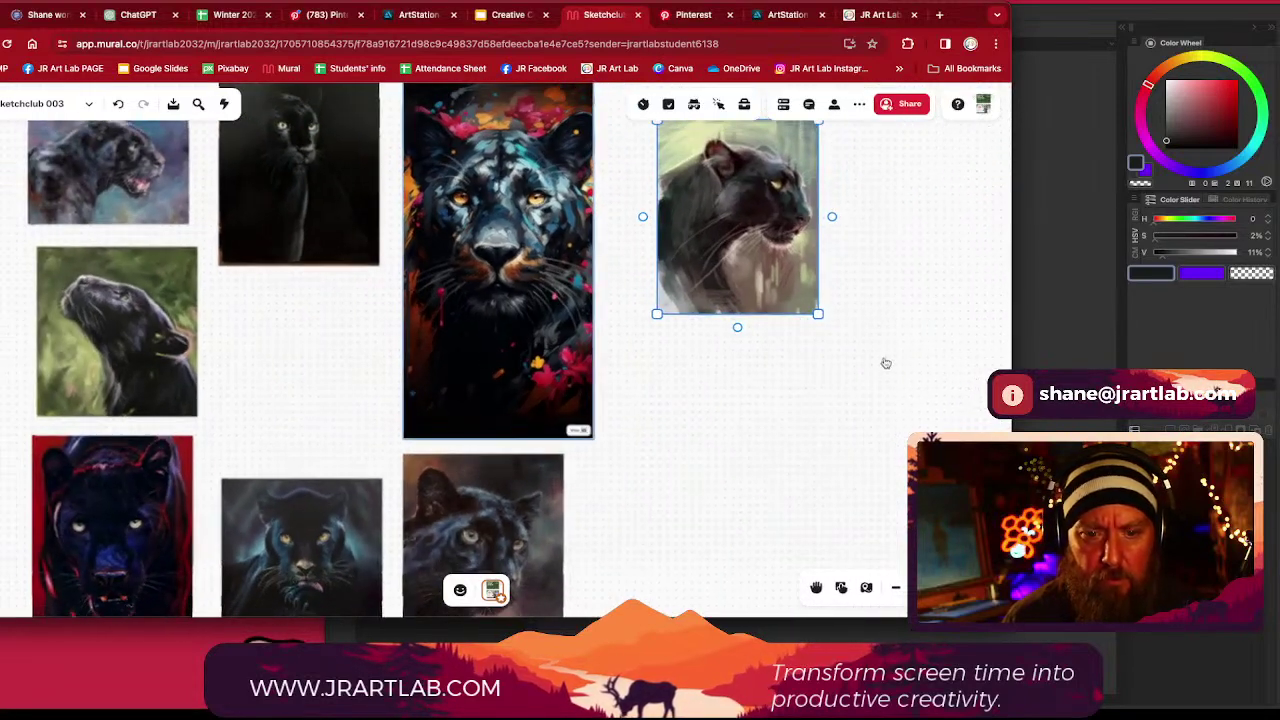
scroll(880, 458, "up", 3)
scroll(880, 458, "up", 3)
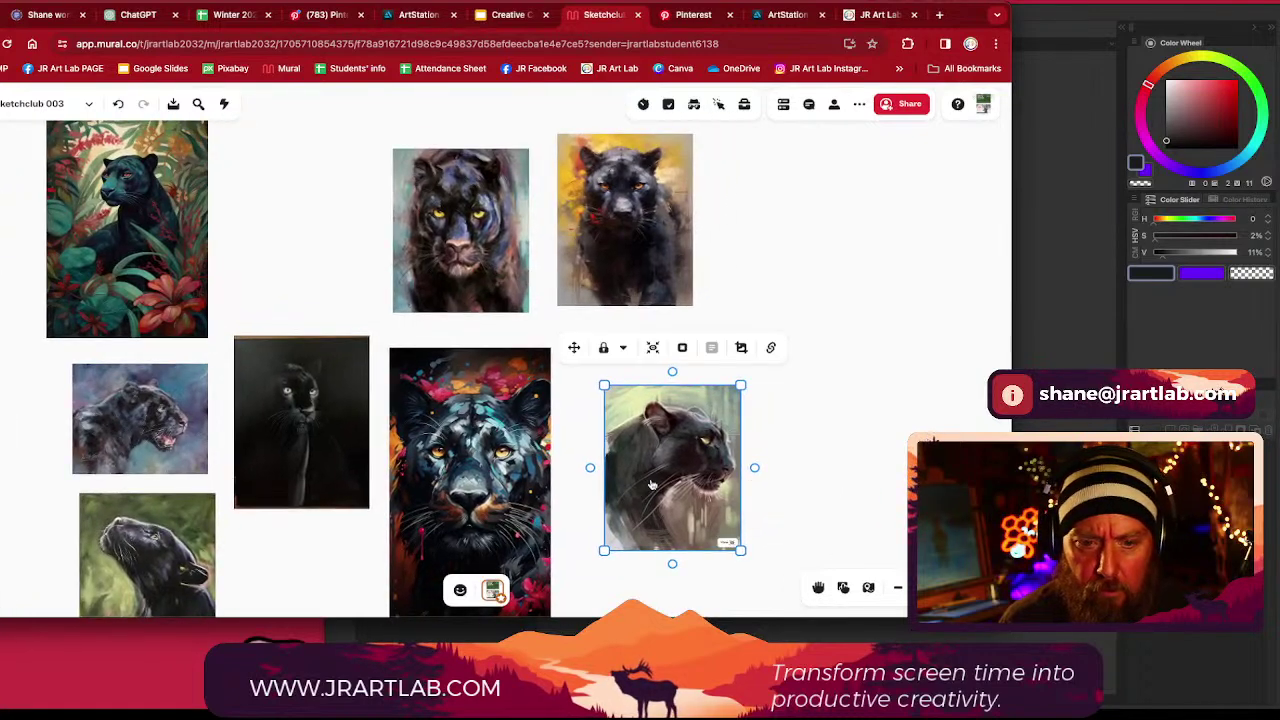
left_click_drag(651, 485, 764, 241)
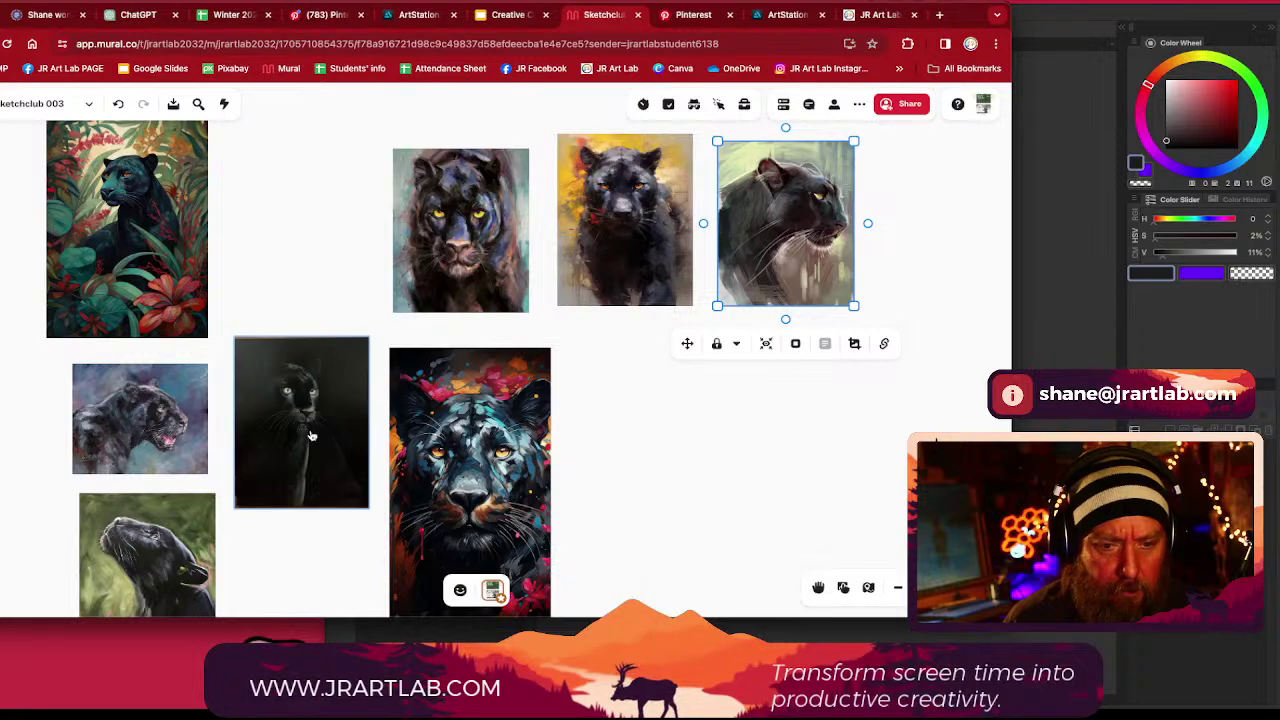
Move the shadowy black panther up between the jungle-foliage and teal-background panthers, and place the floral panther directly beneath it
left_click_drag(312, 434, 310, 246)
left_click_drag(460, 391, 305, 381)
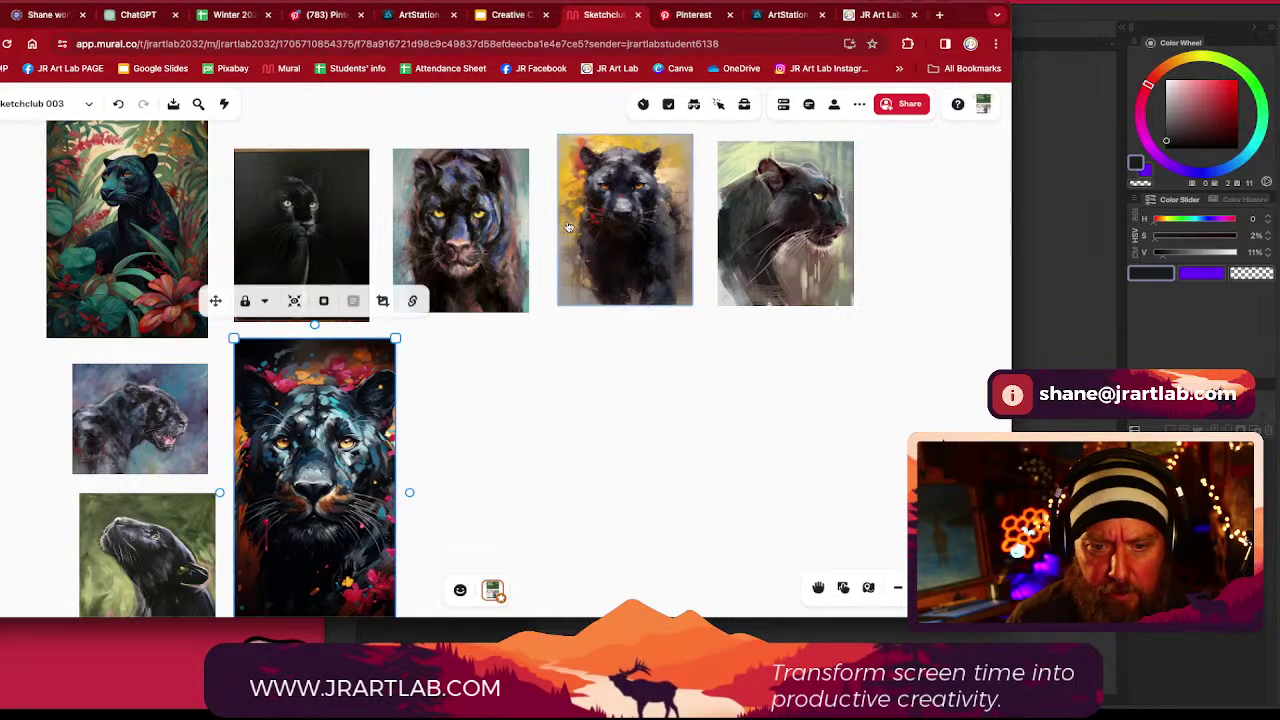
Move the yellow-background panther out of the top row to directly beneath the teal-background panther
left_click_drag(616, 189, 460, 382)
scroll(646, 374, "down", 2)
scroll(600, 420, "down", 5)
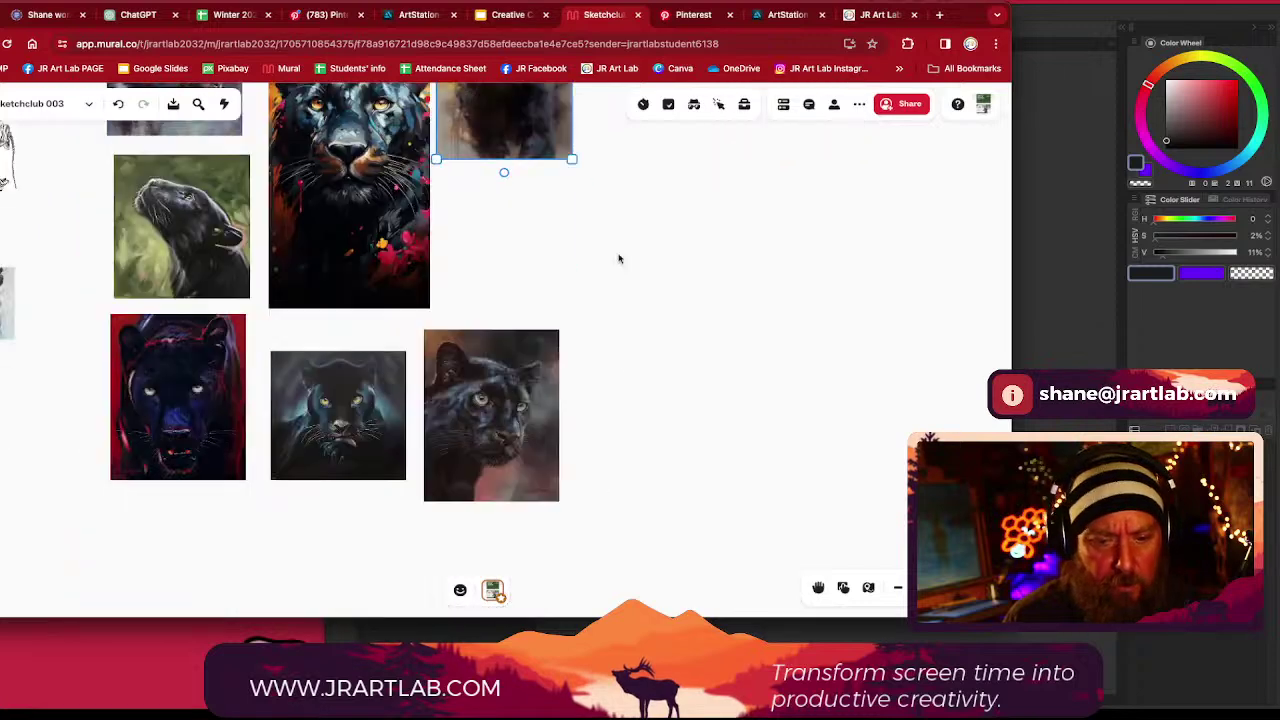
Rearrange the lower row so the brown-background panther sits directly beneath the floral panther in place of the blue-lit one
left_click(453, 385)
left_click_drag(453, 385, 122, 545)
left_click_drag(500, 420, 960, 425)
left_click_drag(791, 380, 102, 319)
left_click_drag(760, 354, 670, 388)
left_click_drag(525, 550, 699, 396)
left_click_drag(824, 338, 570, 521)
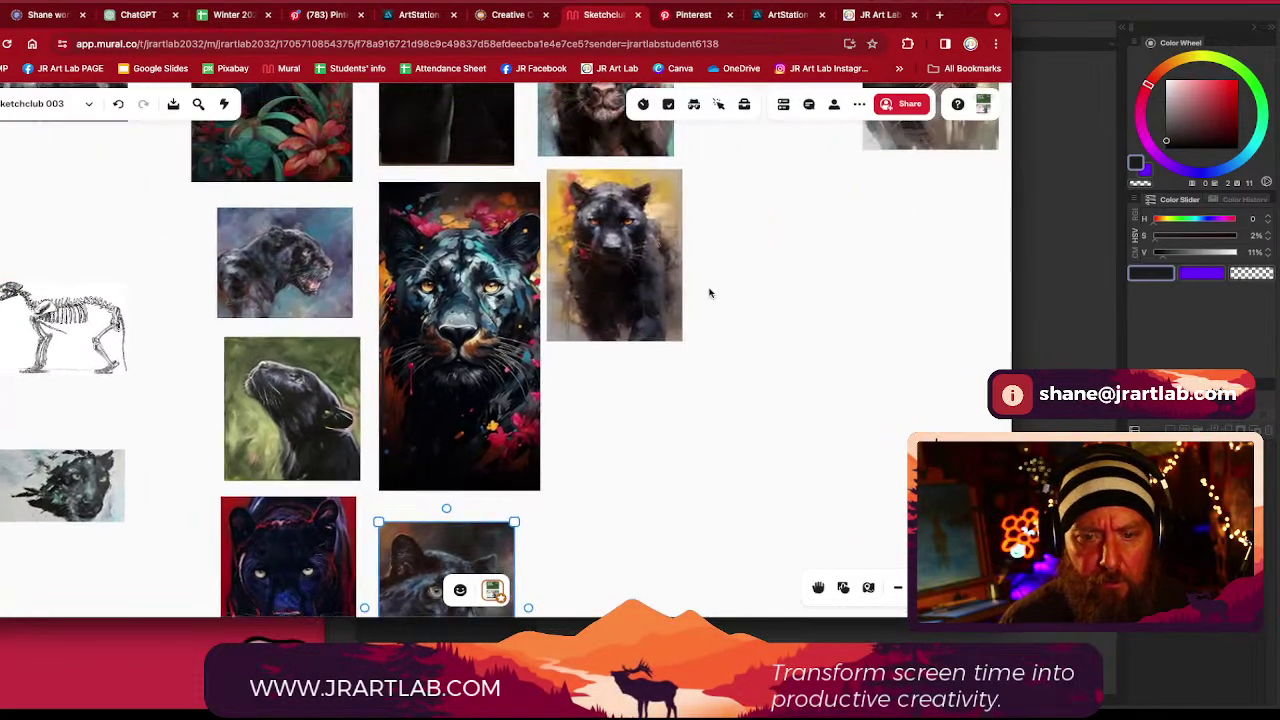
Move the green-background profile panther from the end of the top row to directly beneath the yellow-background panther
left_click_drag(947, 145, 632, 513)
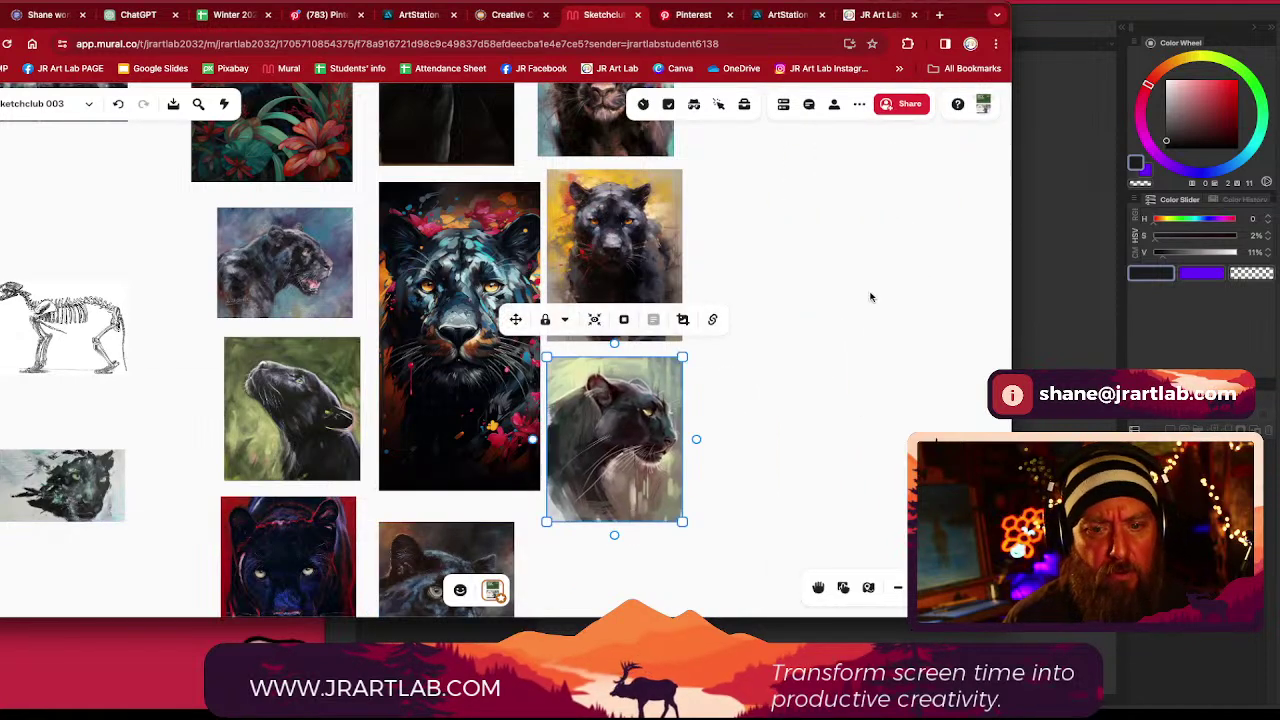
left_click_drag(871, 294, 826, 377)
left_click_drag(743, 276, 722, 385)
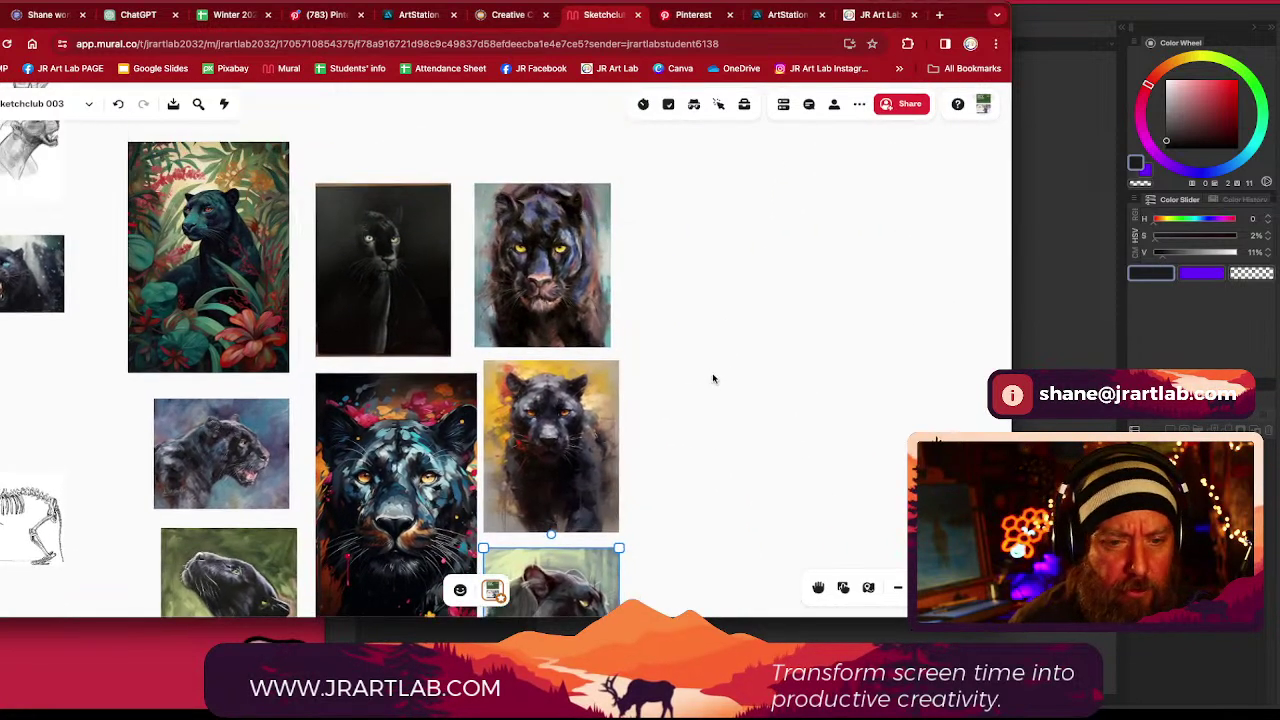
Shrink the jungle-foliage panther proportionally so its width matches the portraits in its column
left_click(136, 152)
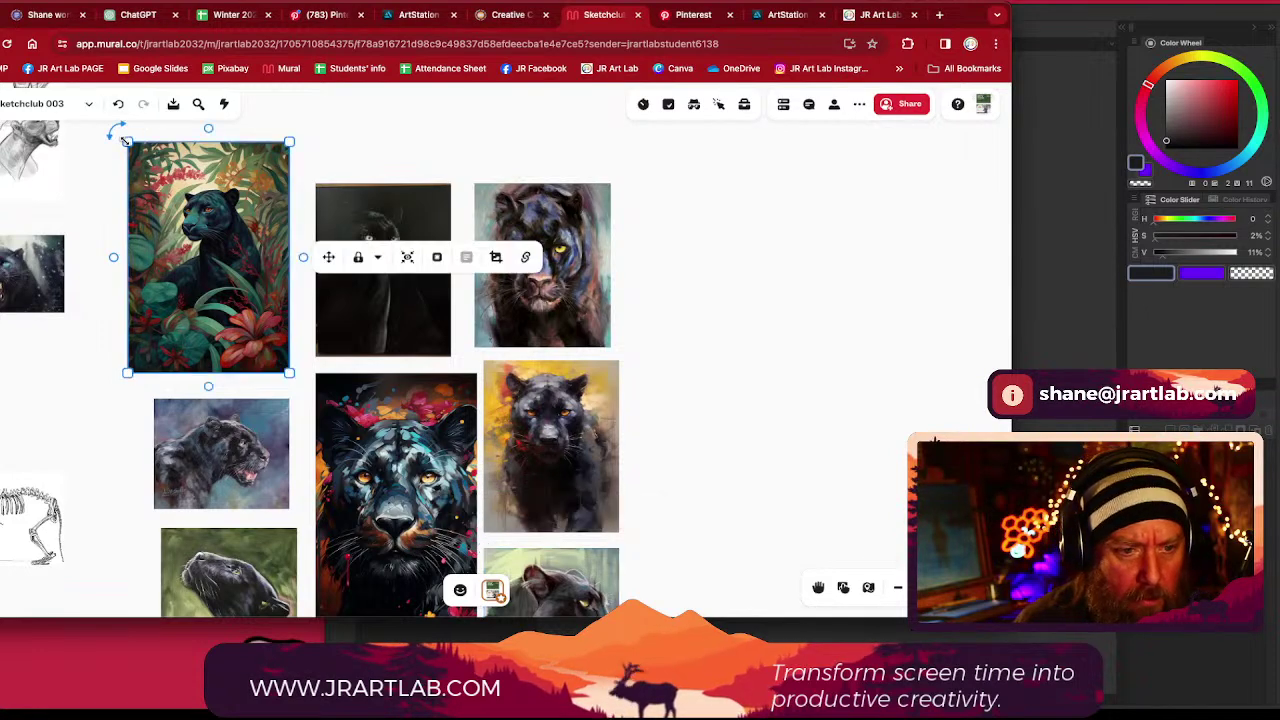
left_click_drag(125, 141, 153, 179)
left_click_drag(782, 262, 668, 203)
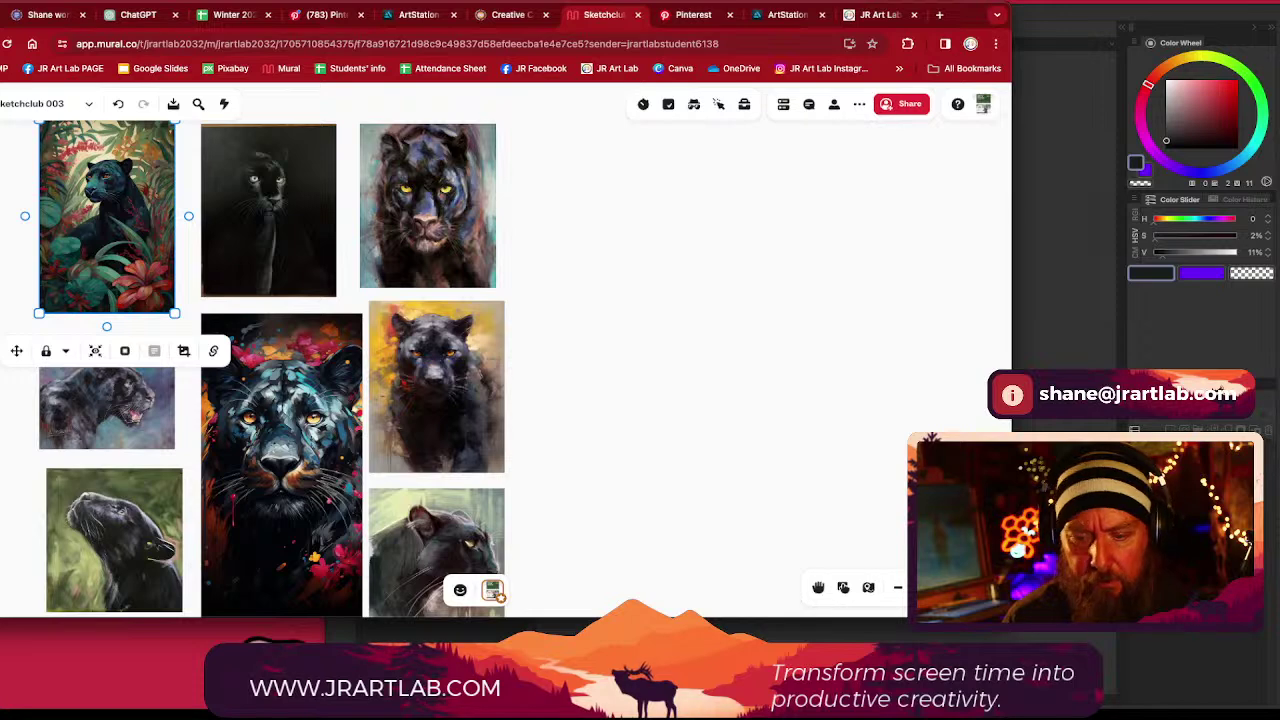
Resize the mural's browser window to a tall, narrow strip beside Clip Studio Paint, framing the two outer columns of panther portraits
mouse_move(1011, 617)
left_mouse_down()
mouse_move(668, 708)
mouse_move(490, 709)
left_mouse_up()
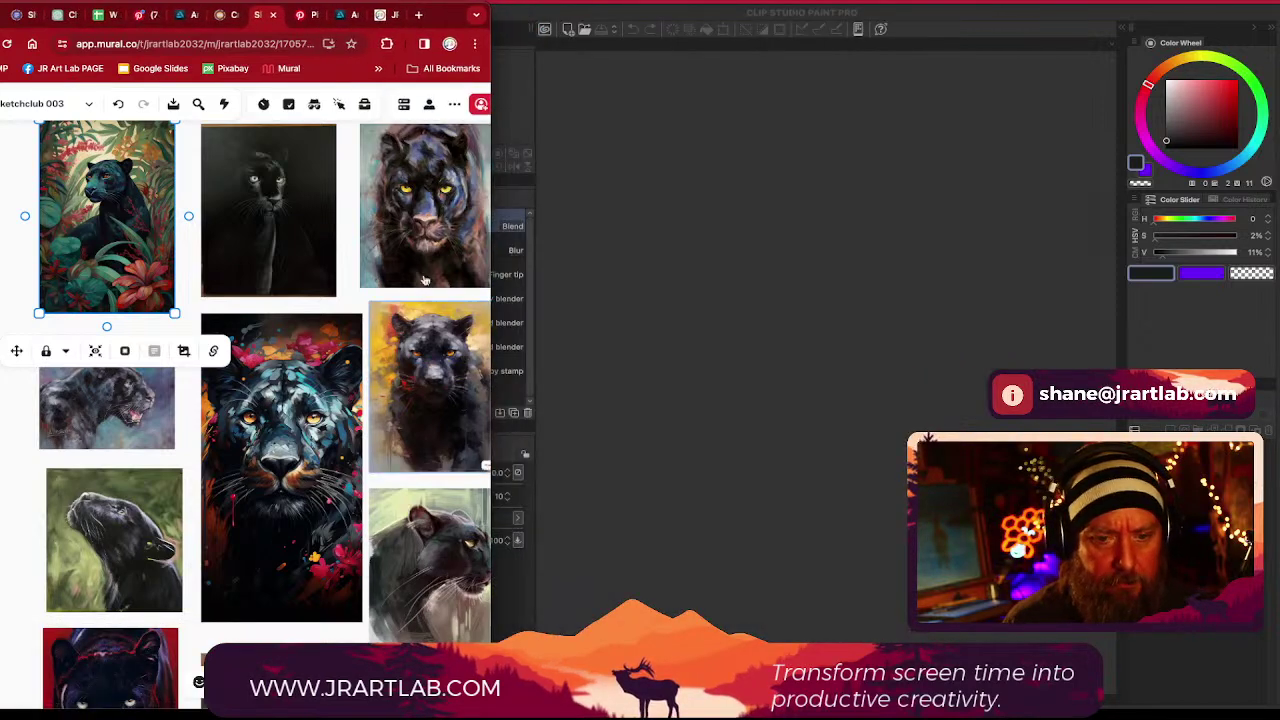
scroll(351, 200, "right", 3)
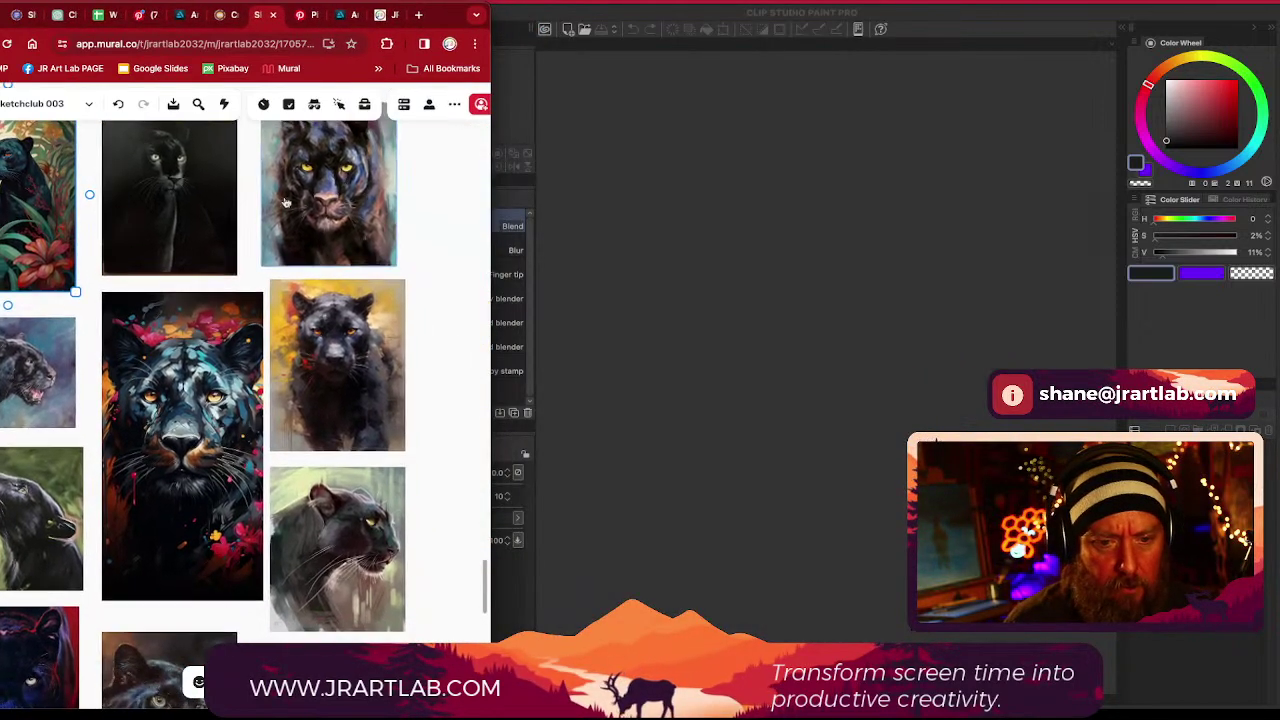
scroll(420, 214, "up", 2)
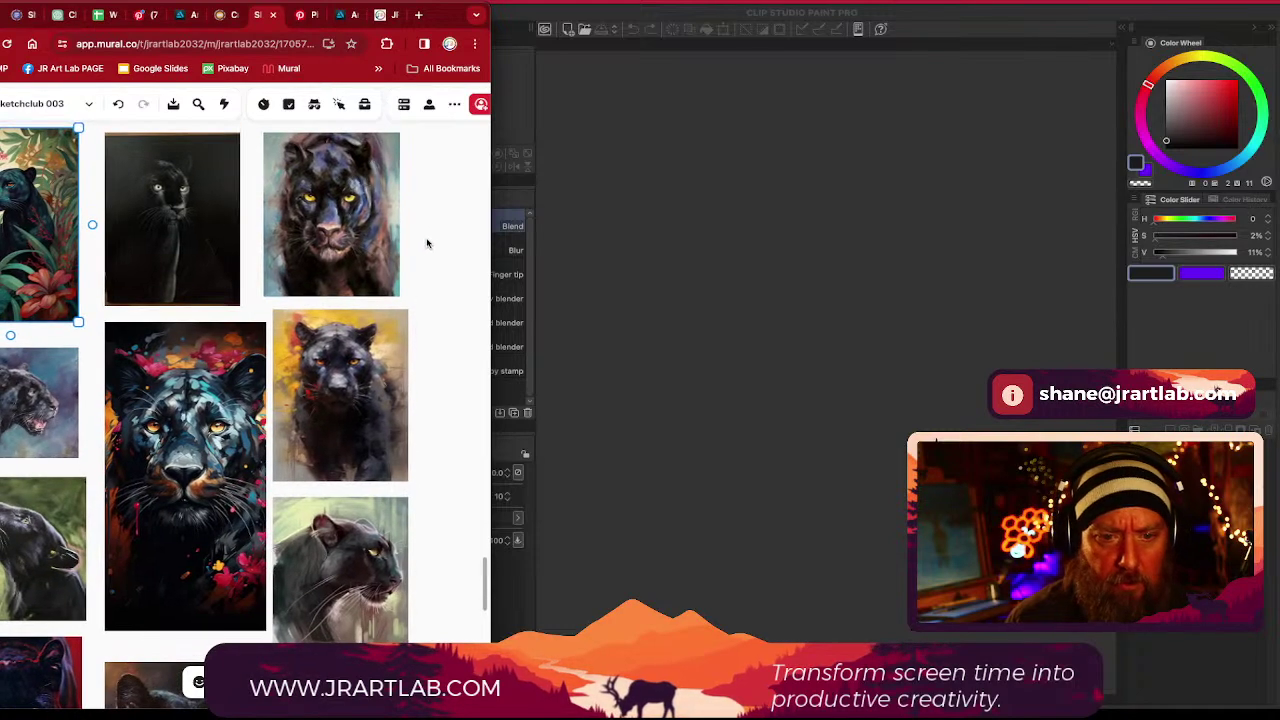
scroll(445, 238, "up", 1)
left_click(665, 95)
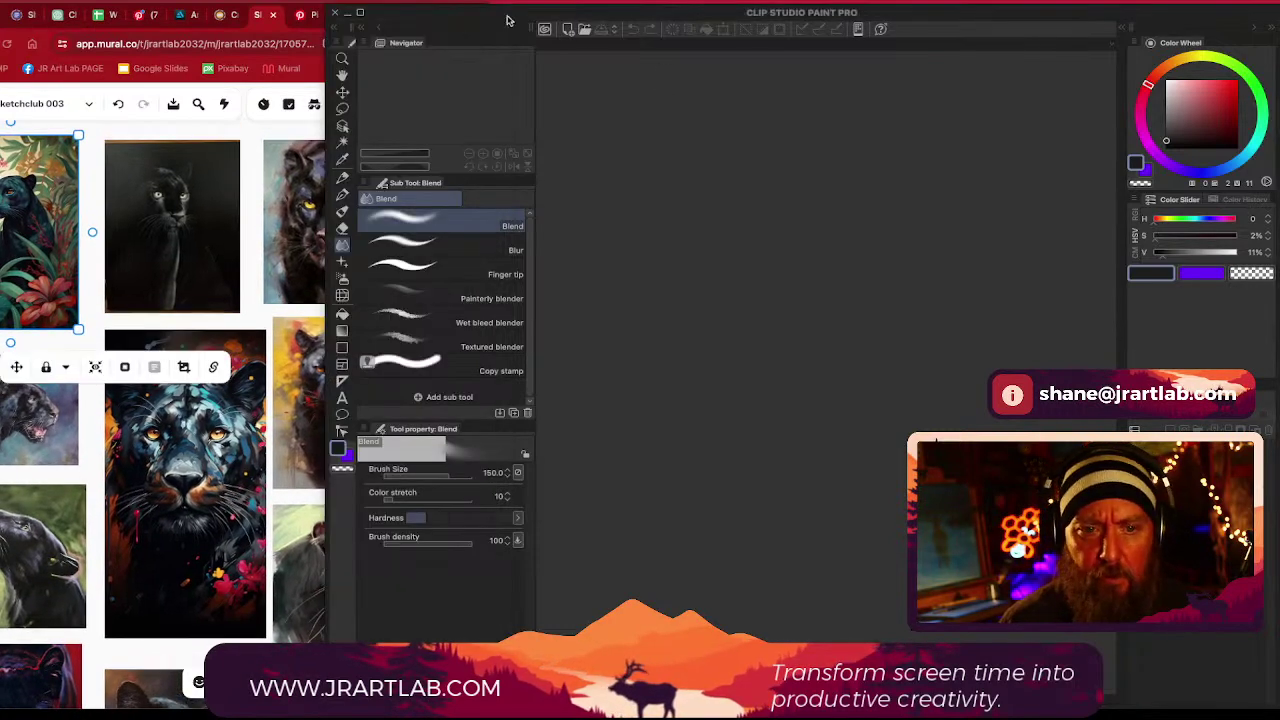
left_click(298, 128)
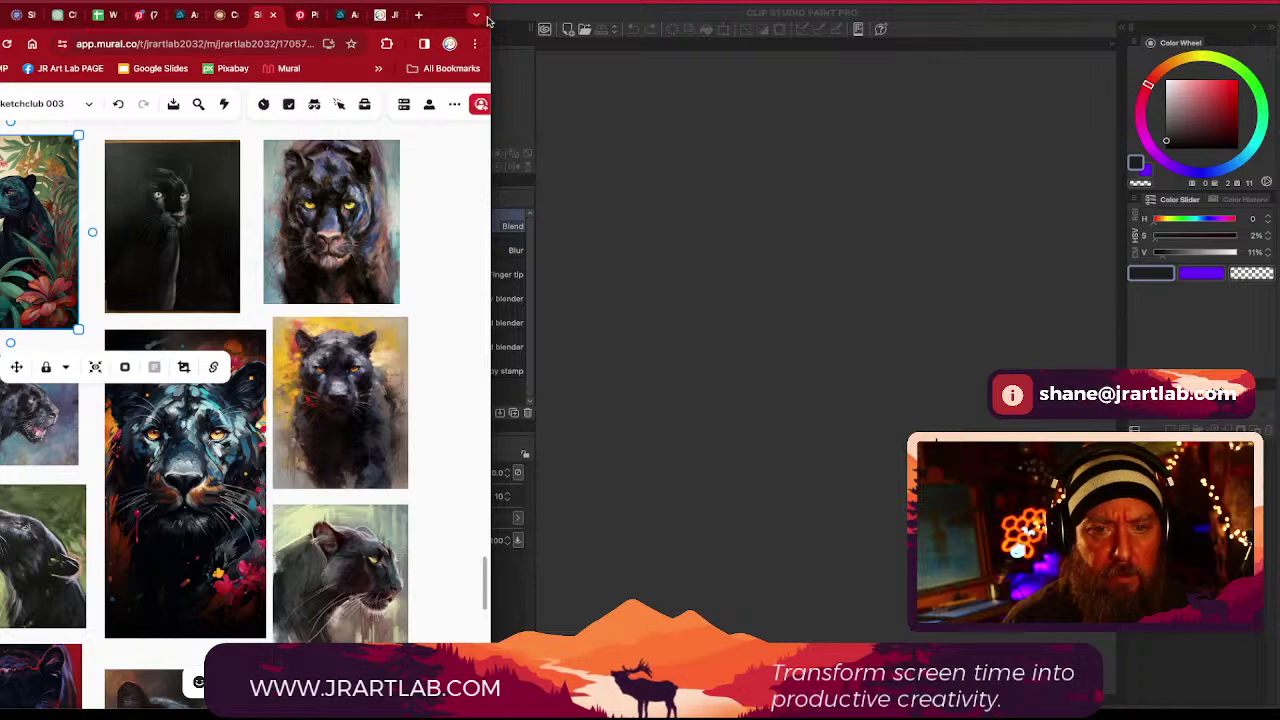
left_click_drag(491, 7, 385, 5)
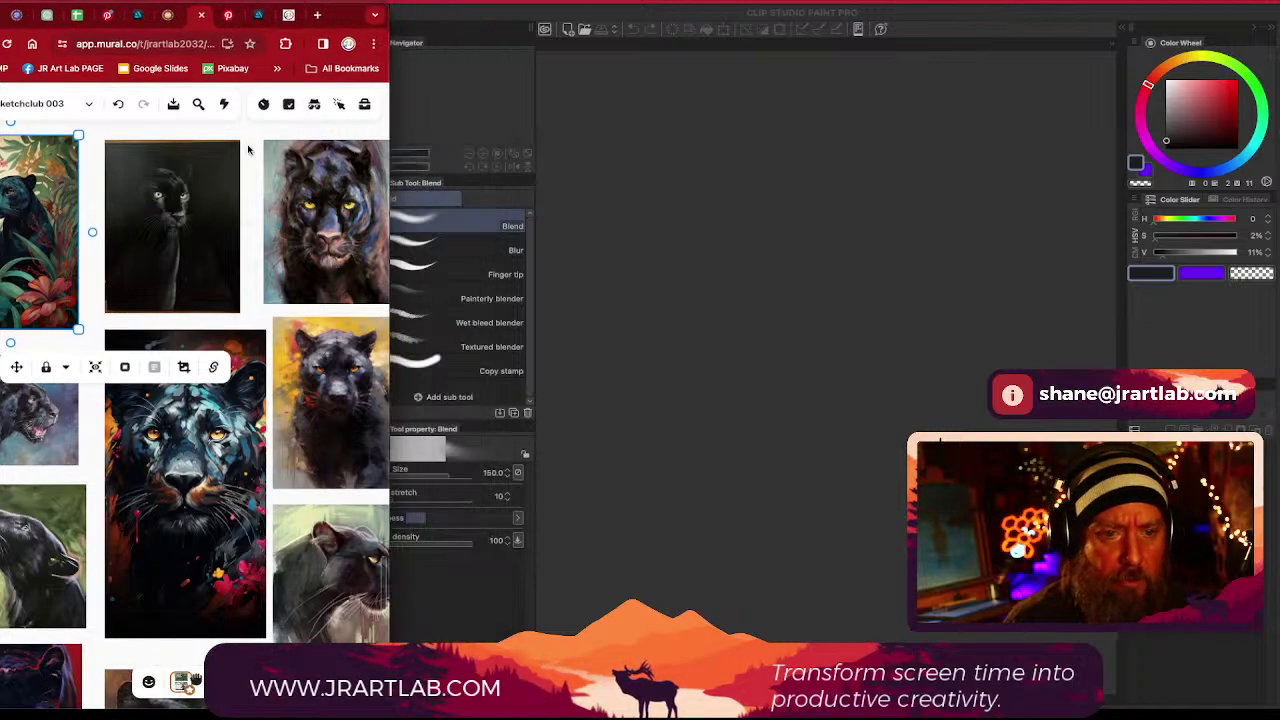
left_click_drag(248, 148, 149, 143)
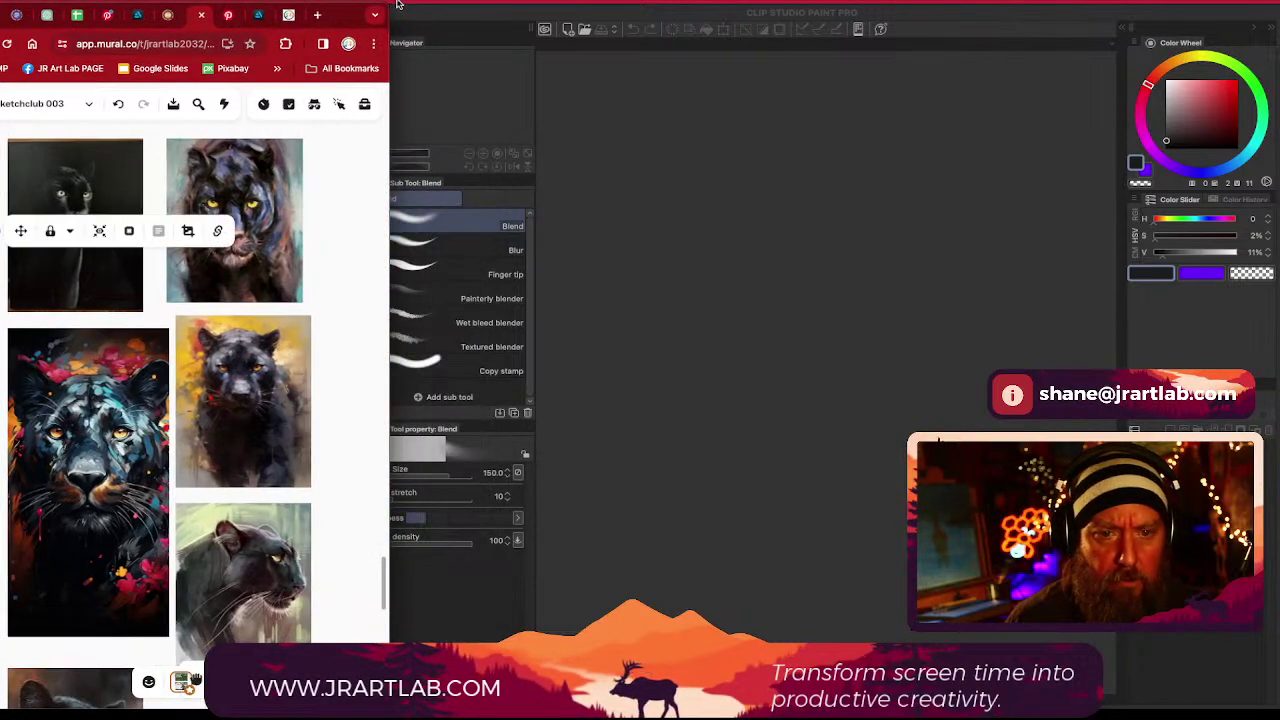
left_click_drag(378, 6, 337, 6)
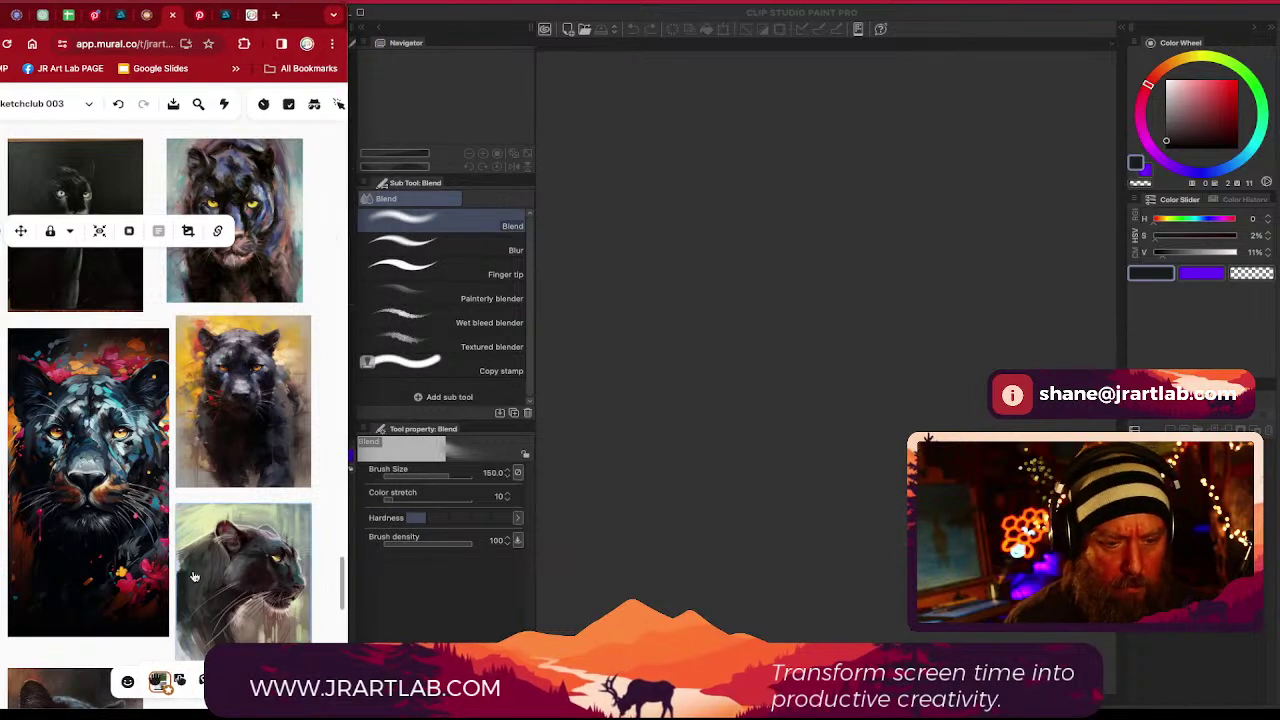
scroll(317, 300, "down", 1)
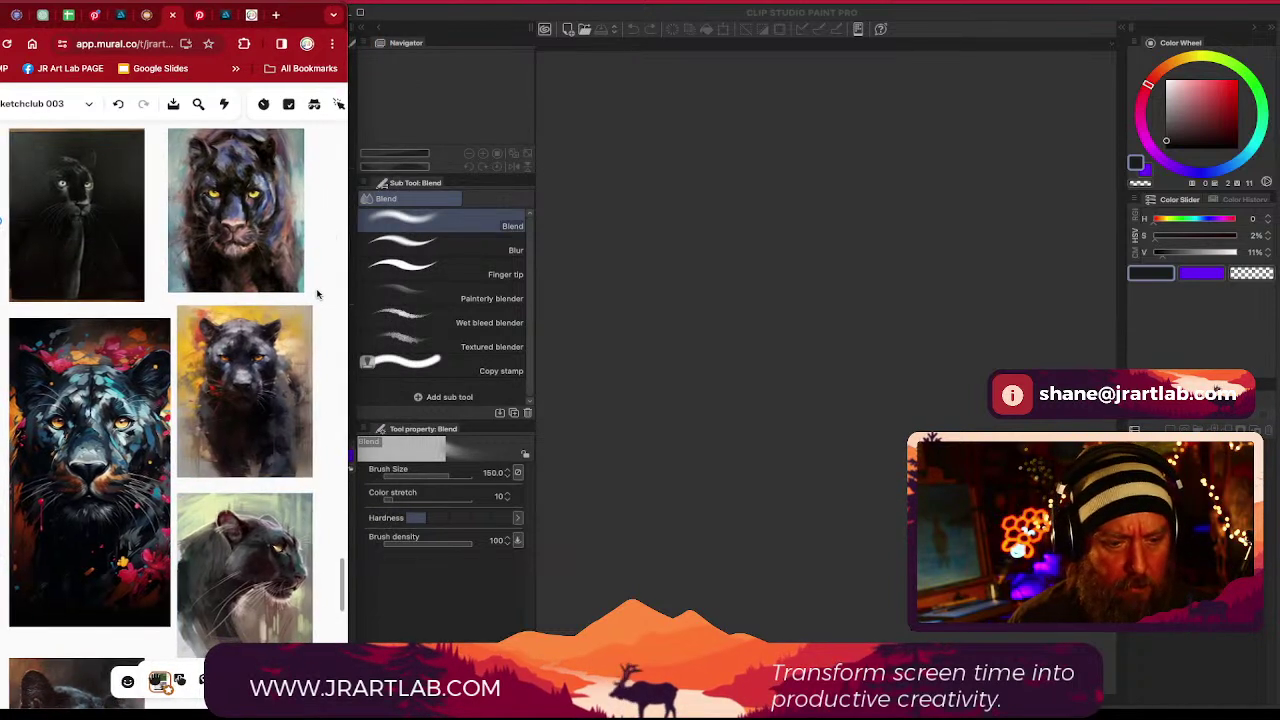
mouse_move(348, 6)
left_mouse_down()
mouse_move(298, 6)
mouse_move(324, 6)
left_mouse_up()
Switch to Clip Studio Paint, start a new illustration and set its canvas height to 1920 px
left_click(780, 350)
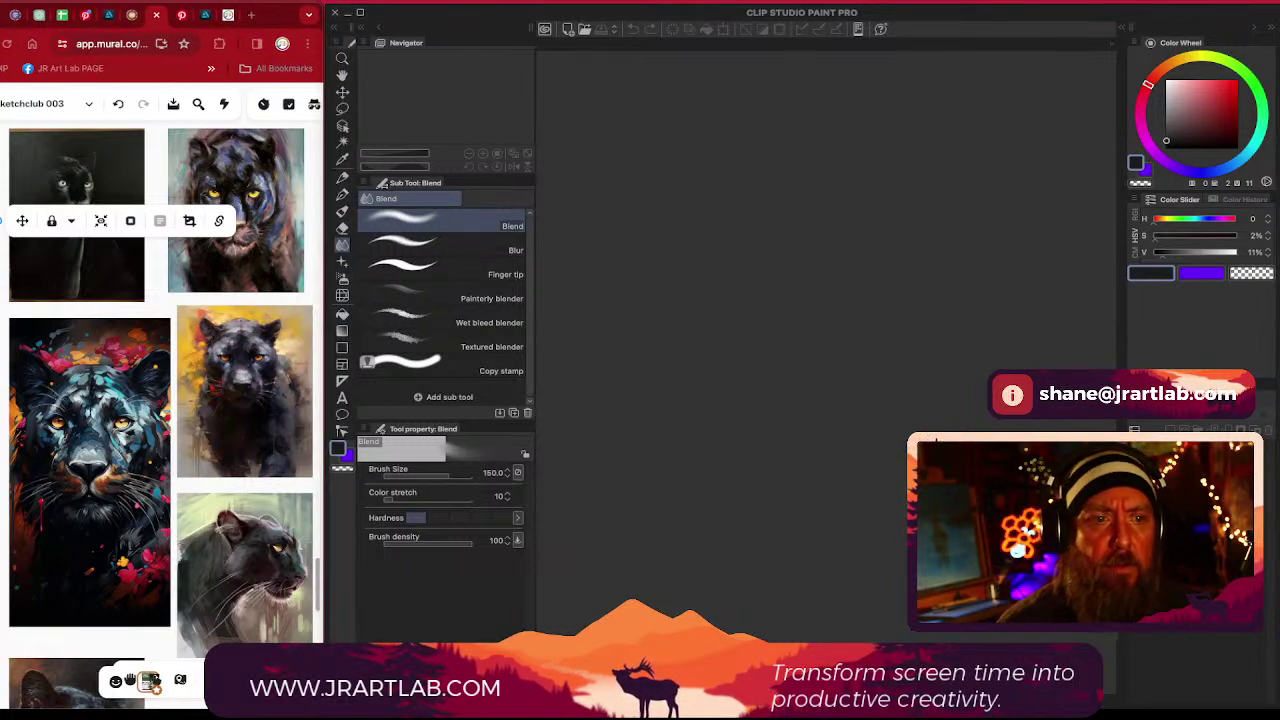
left_click(76, 1)
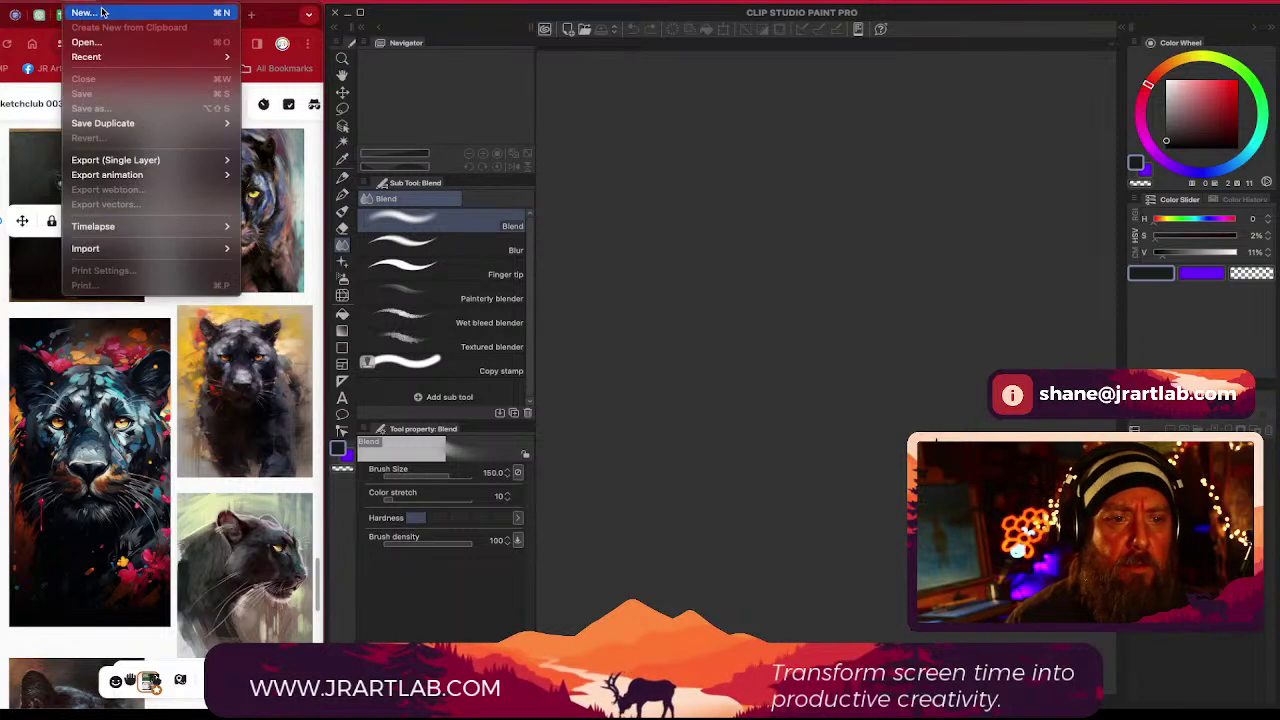
left_click(104, 17)
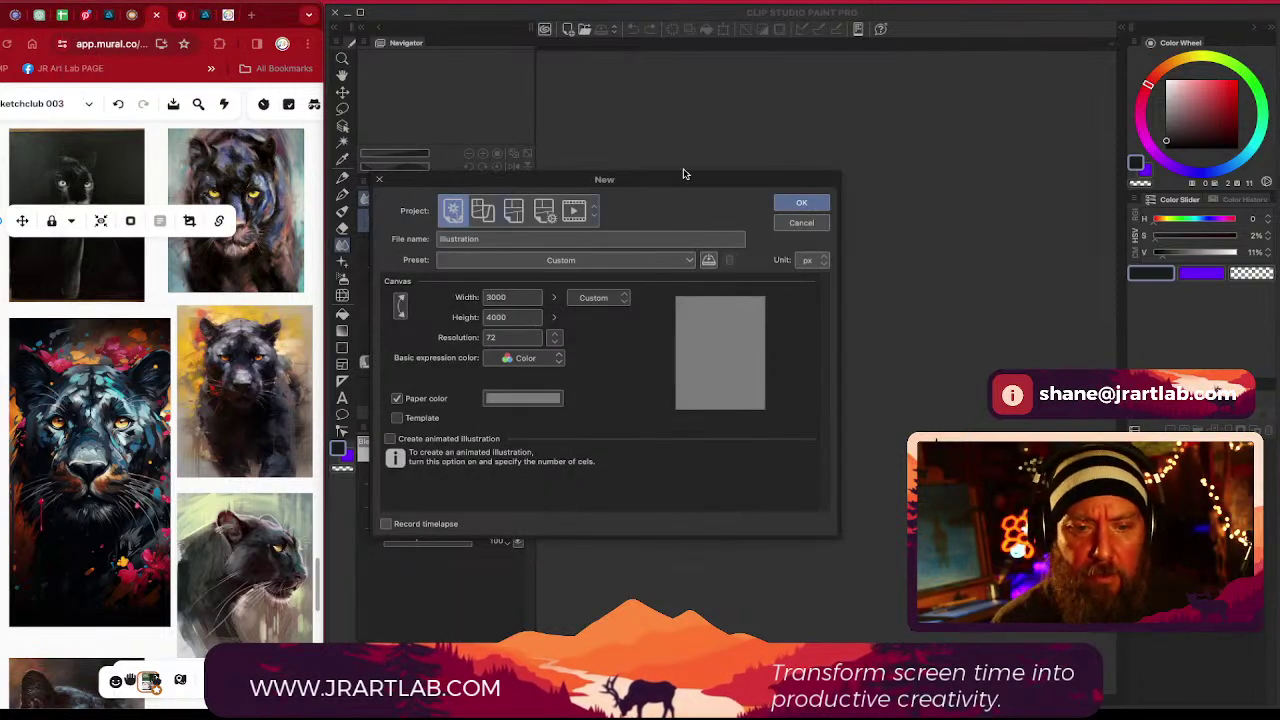
left_click(515, 297)
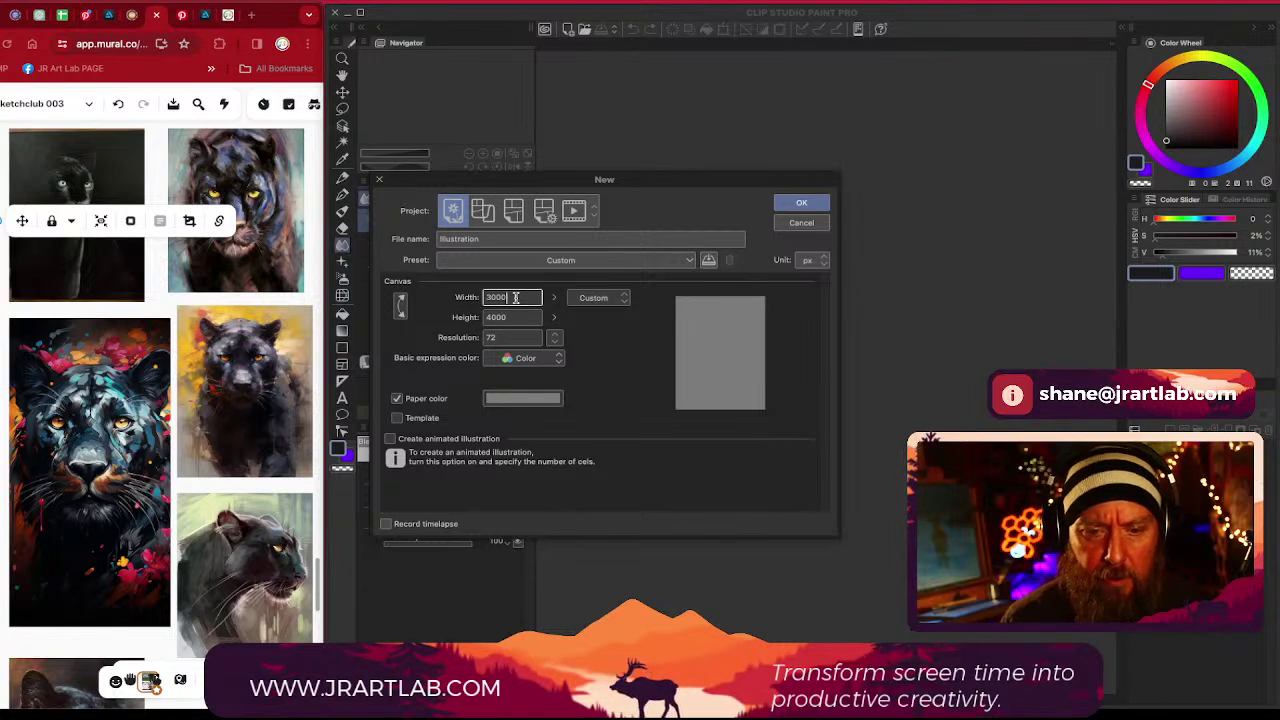
left_click_drag(517, 297, 445, 300)
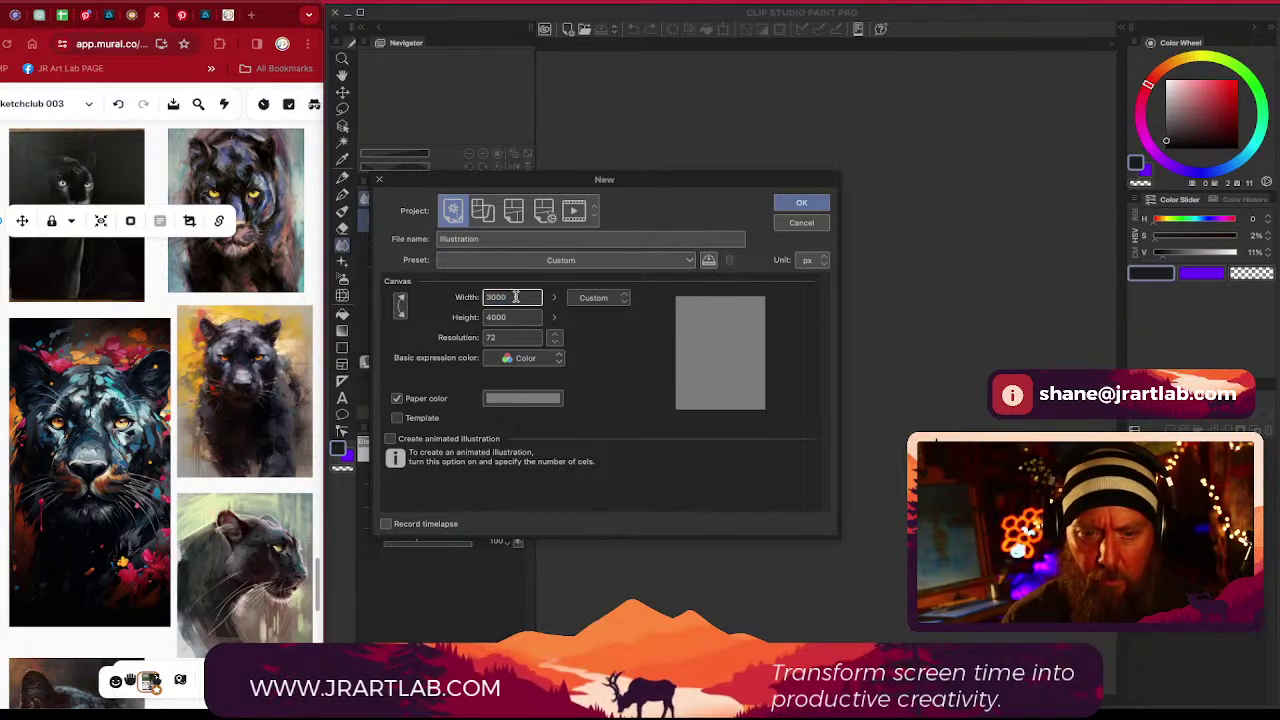
double_click(515, 297)
double_click(500, 317)
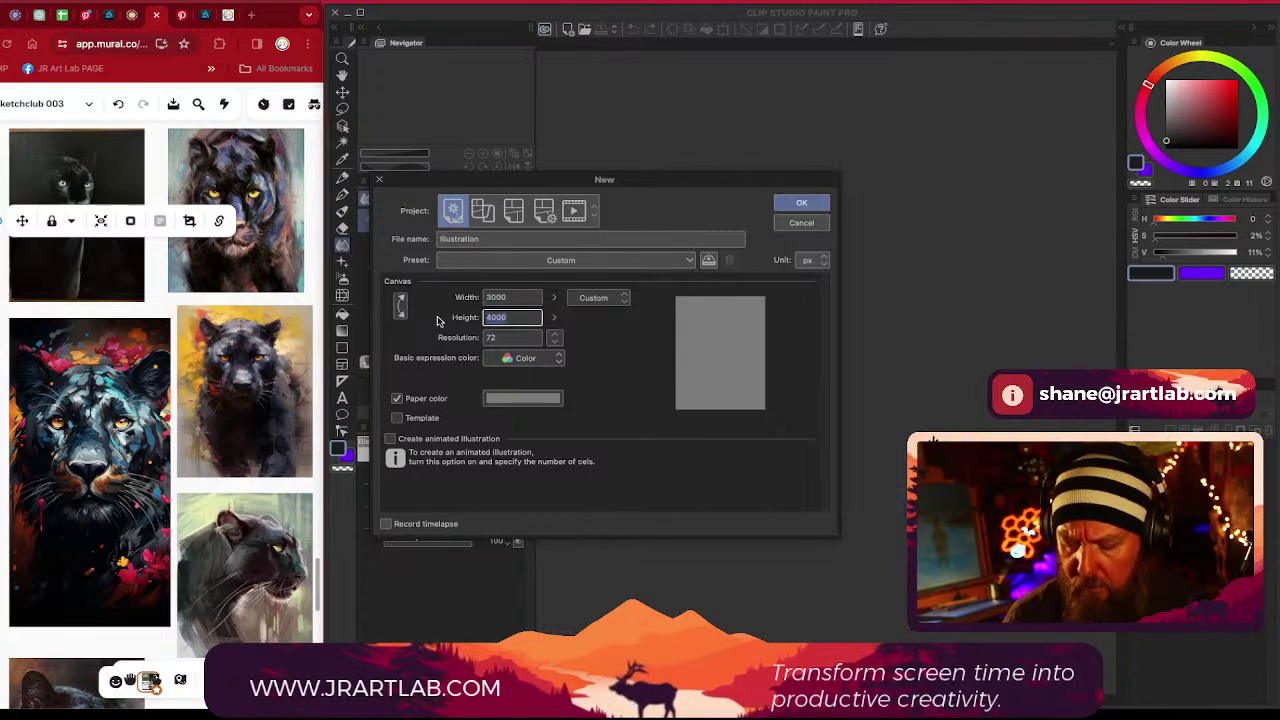
type("1920")
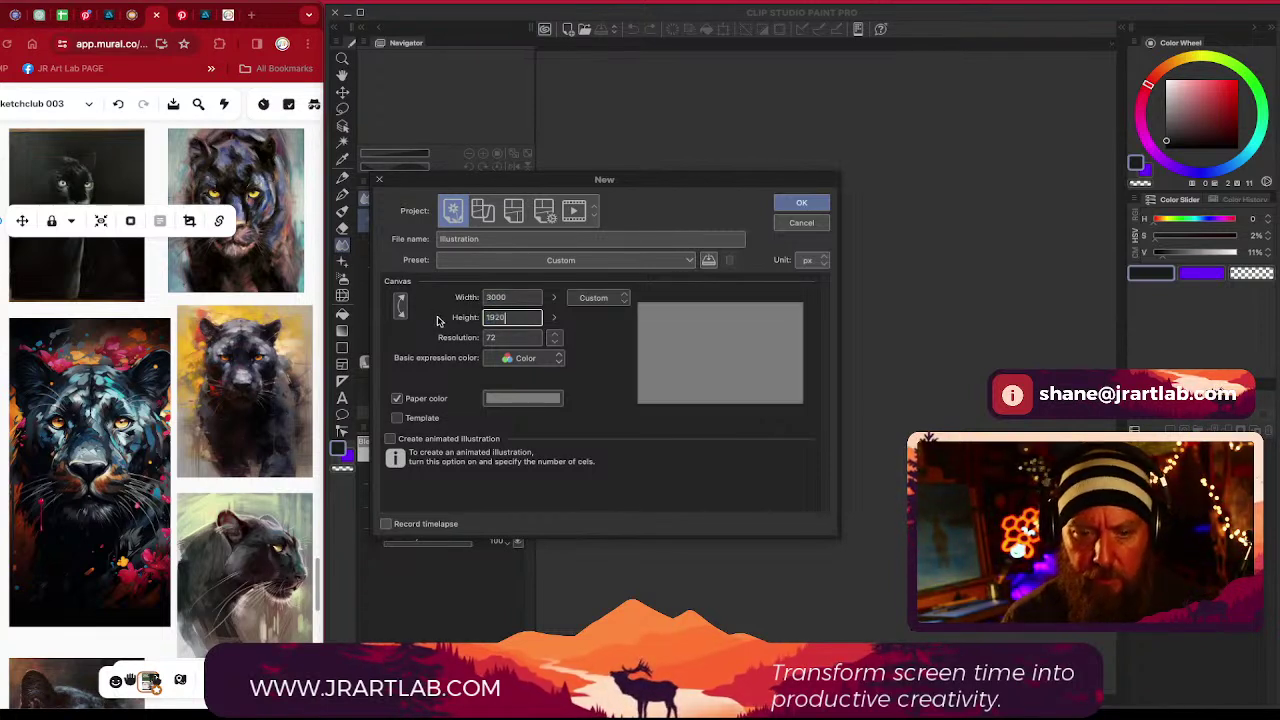
Set the canvas width to 1400 px and create the illustration
double_click(510, 297)
type("1080")
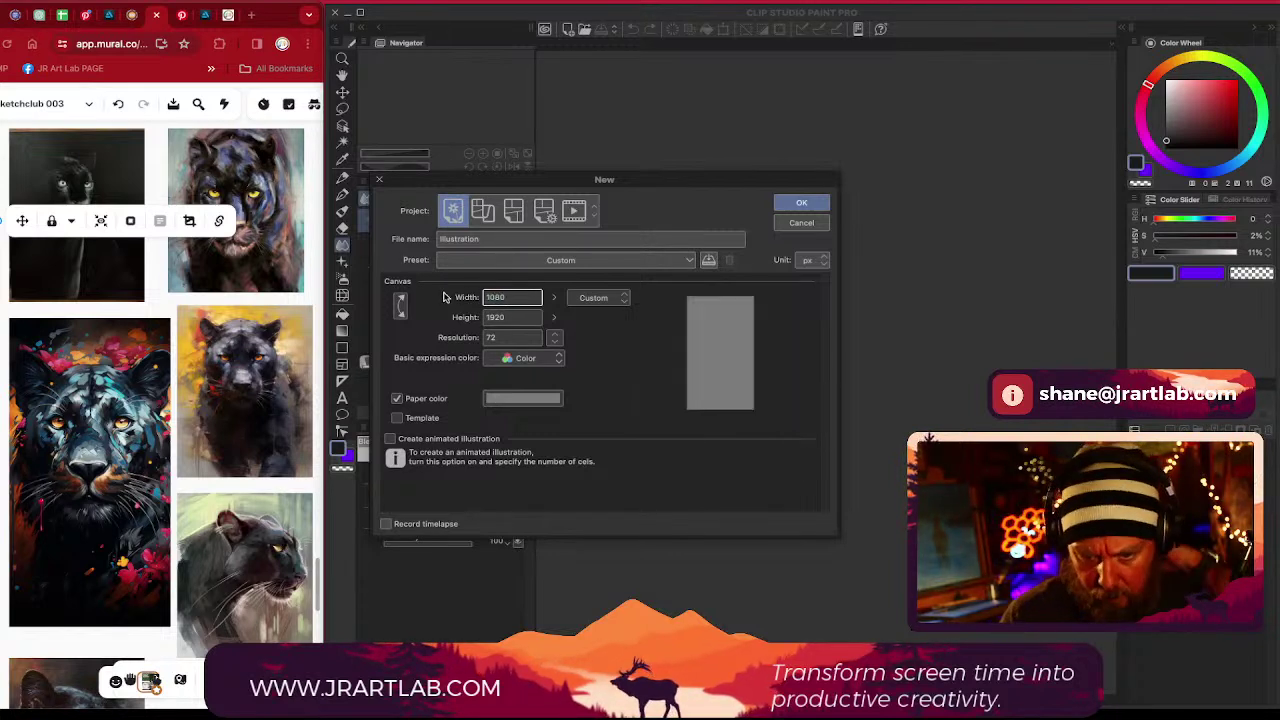
double_click(507, 297)
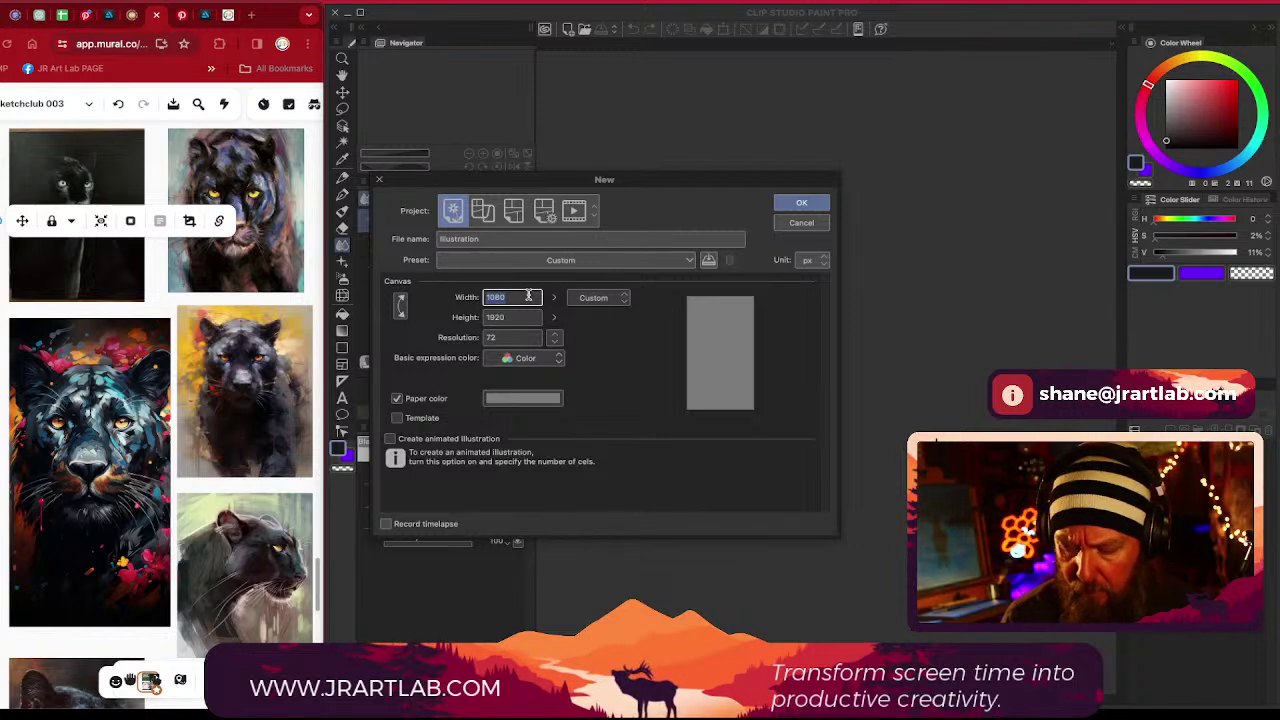
type("1300")
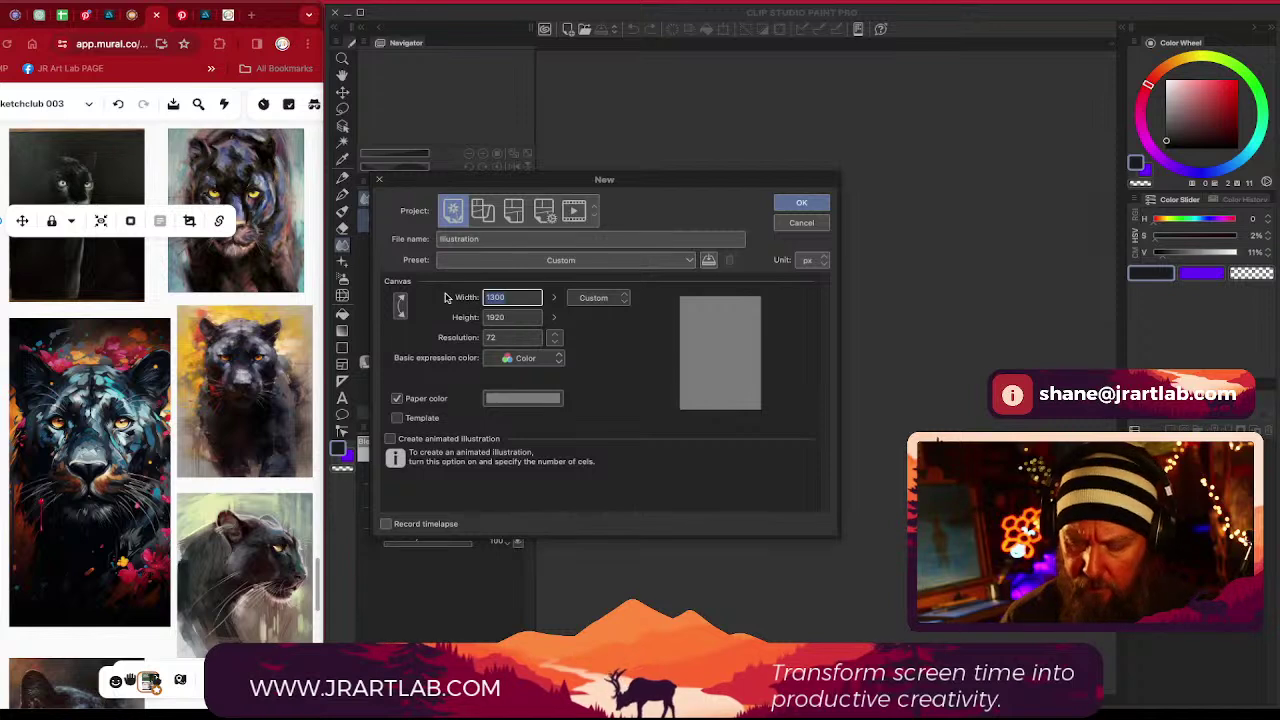
type("1400")
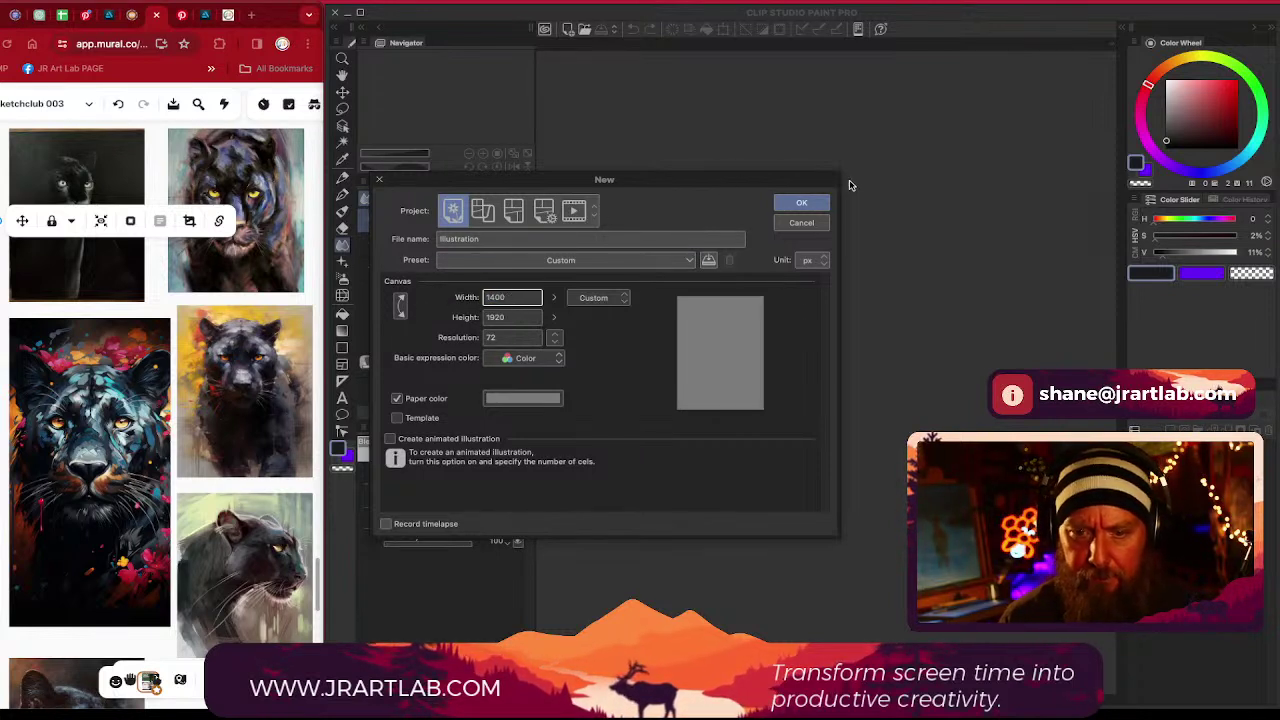
left_click(801, 203)
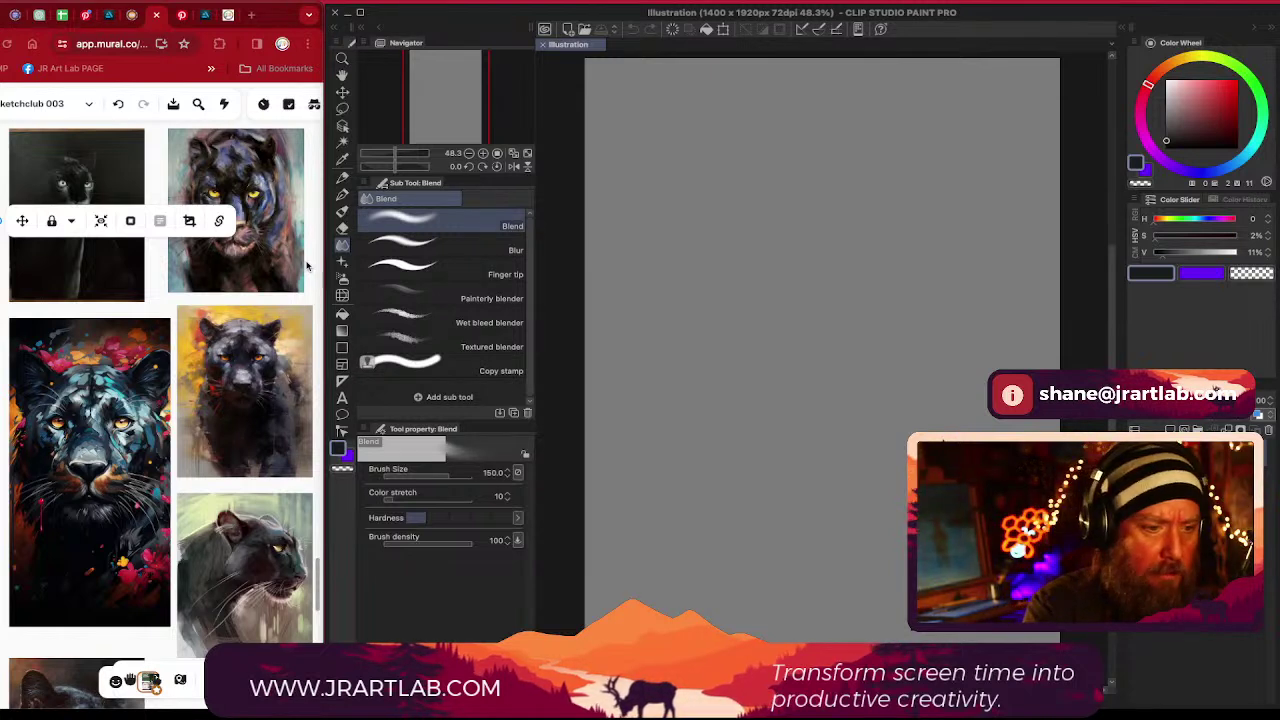
Switch to the Oil paint brush and add a new layer to the illustration, with the whole canvas in view
left_click(165, 308)
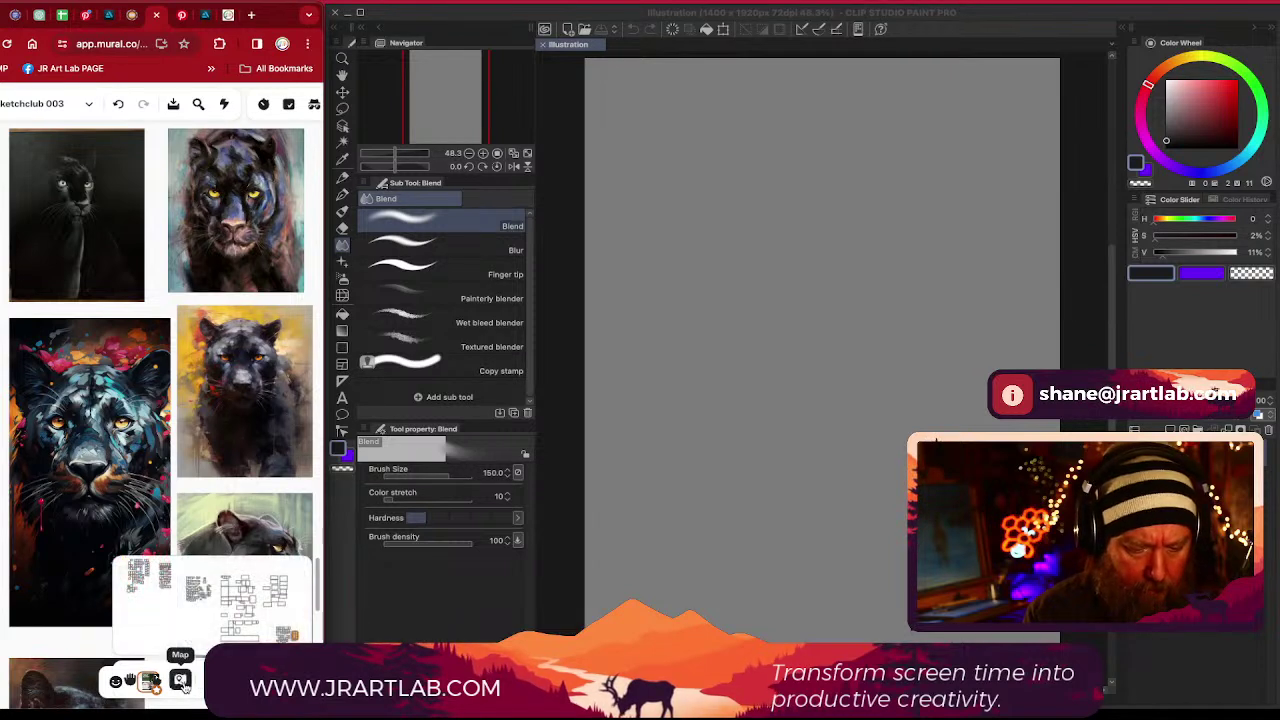
left_click(706, 436)
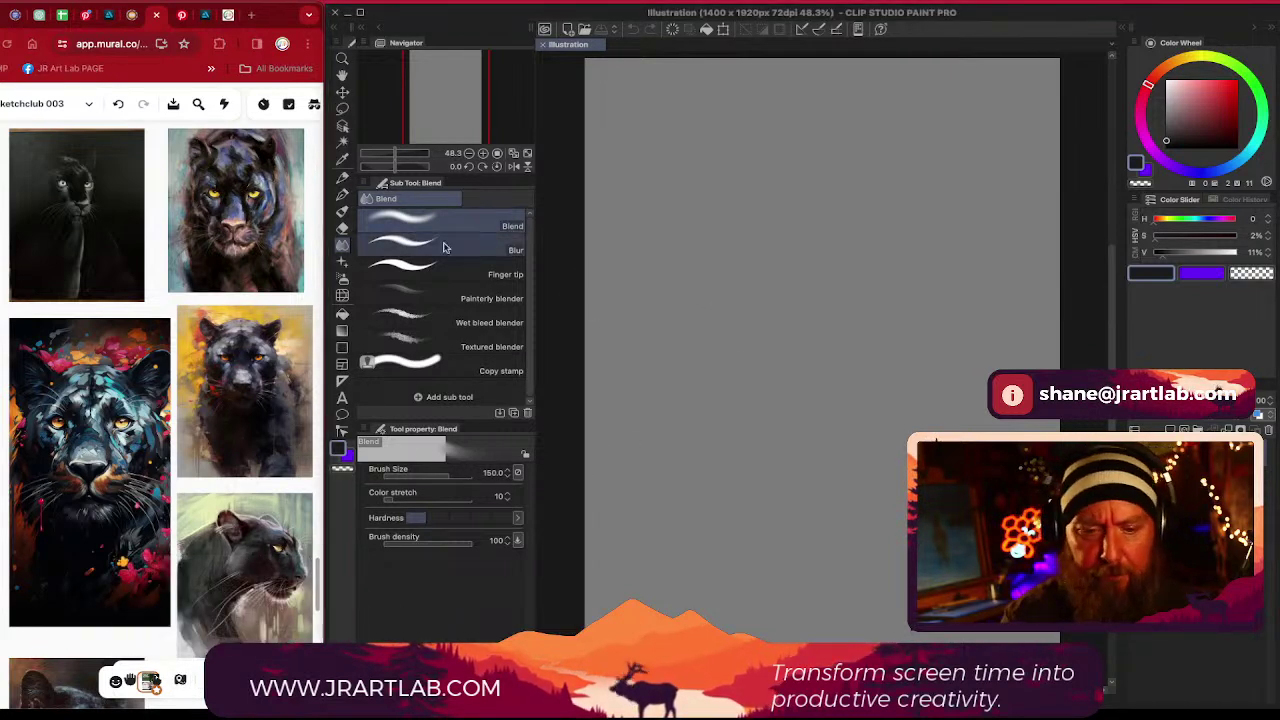
left_click(344, 197)
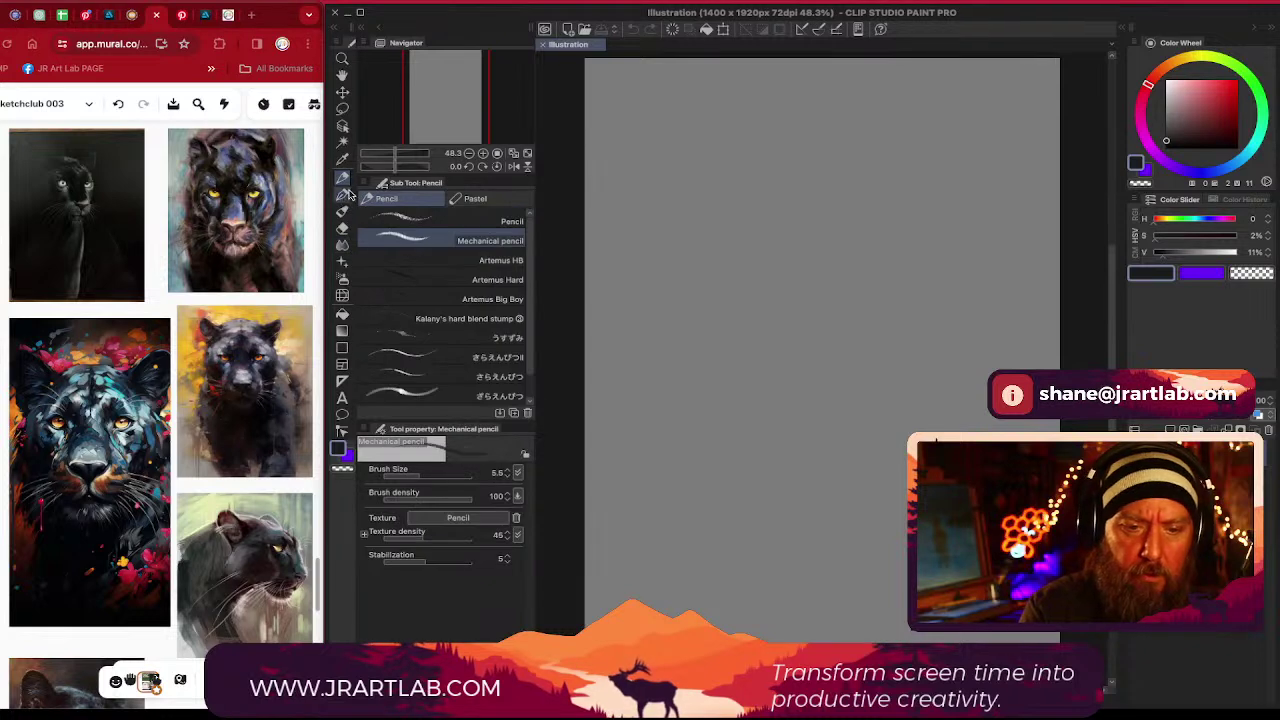
left_click(343, 213)
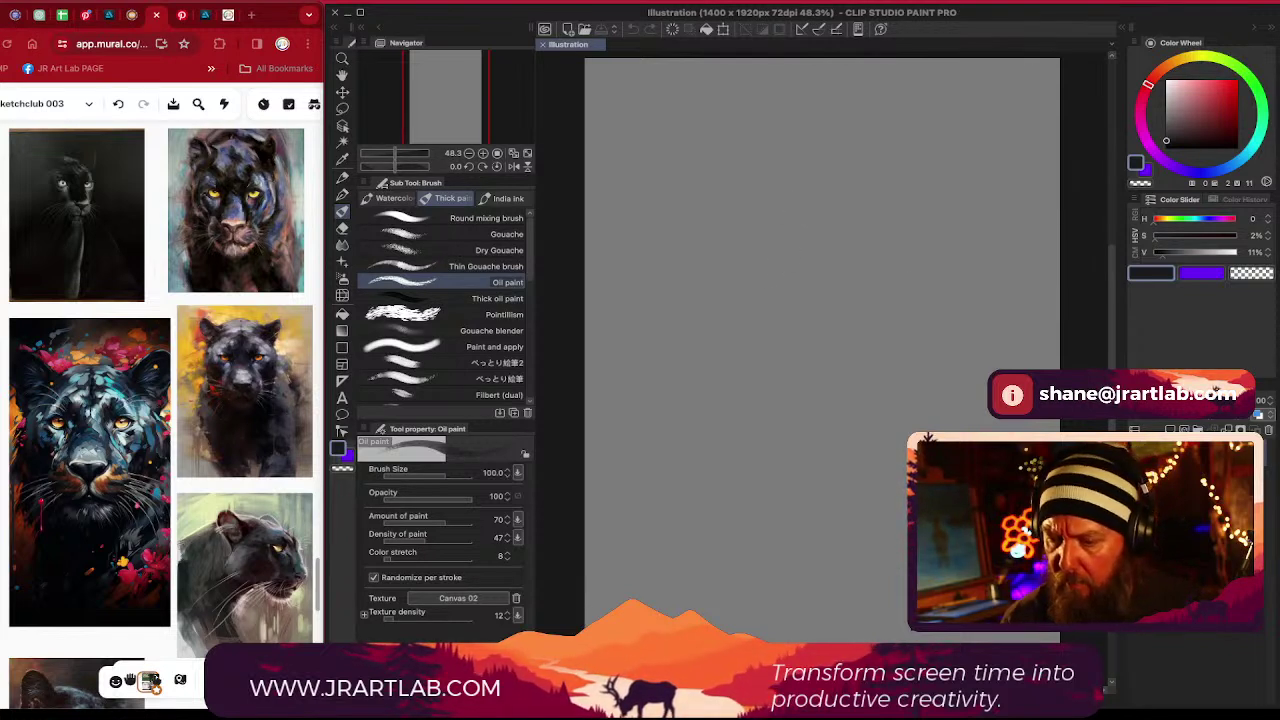
left_click(1170, 430)
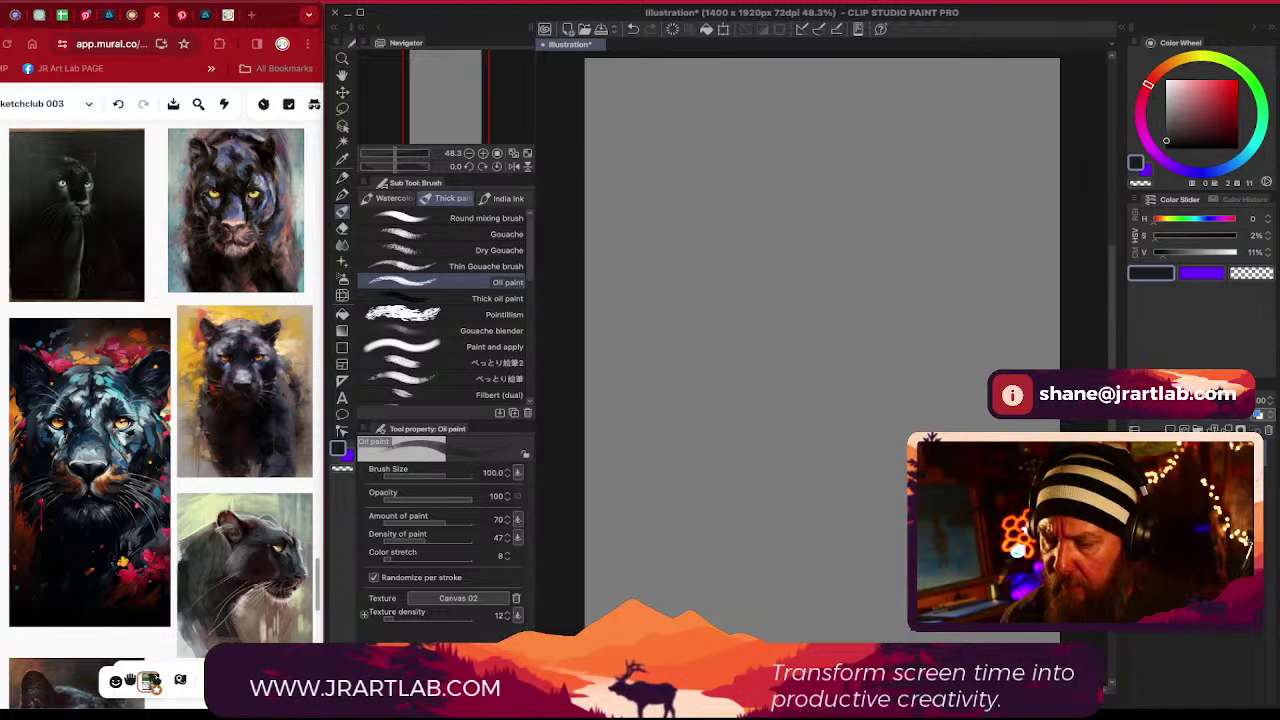
scroll(923, 340, "down", 3)
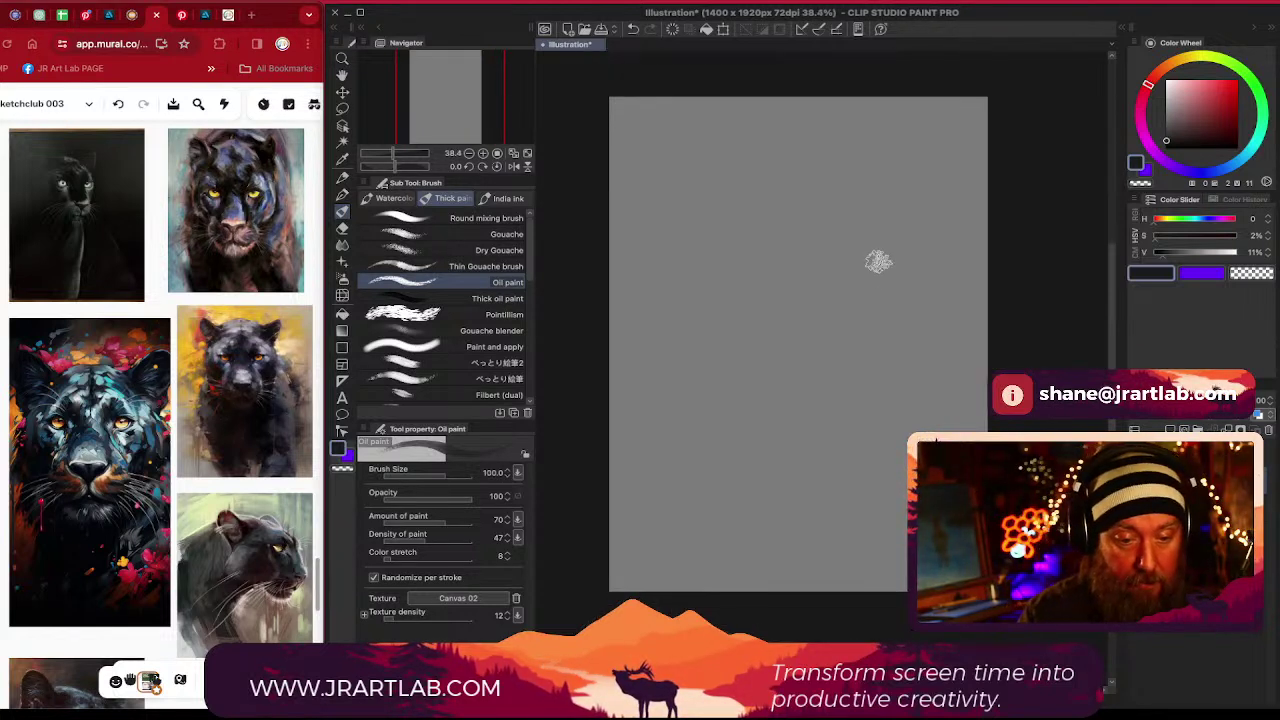
left_click(312, 294)
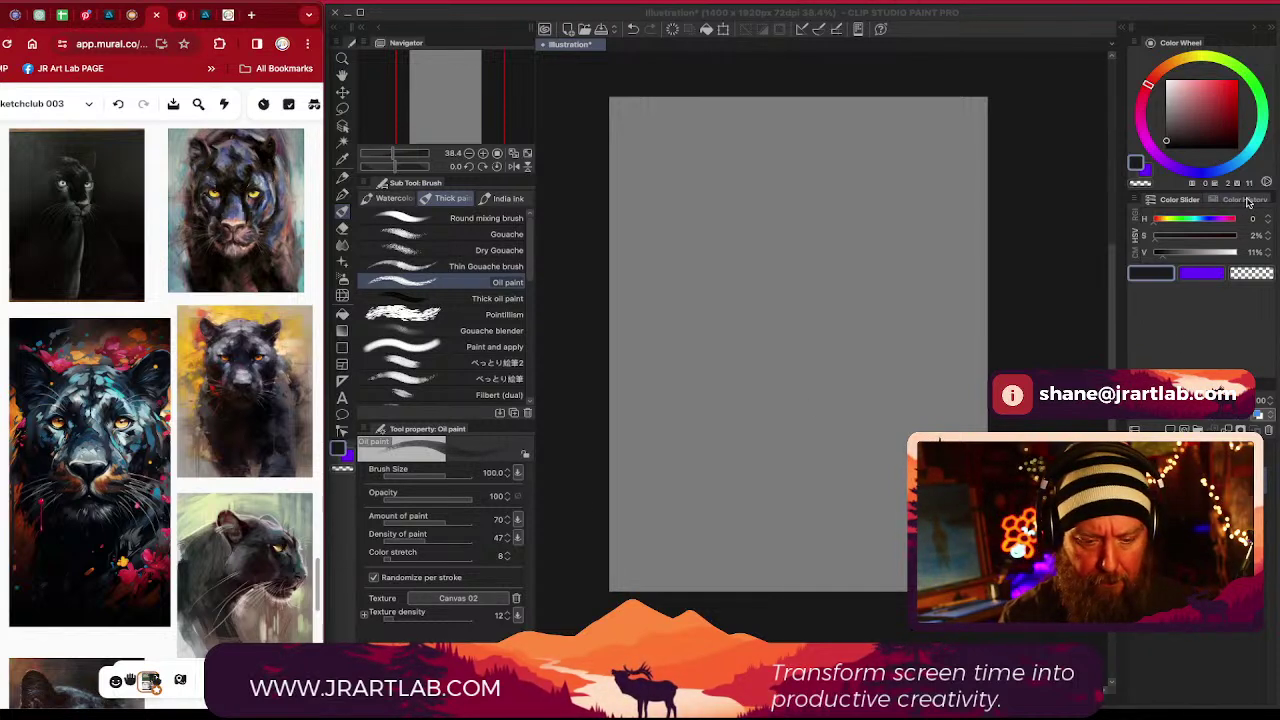
left_click(1200, 450)
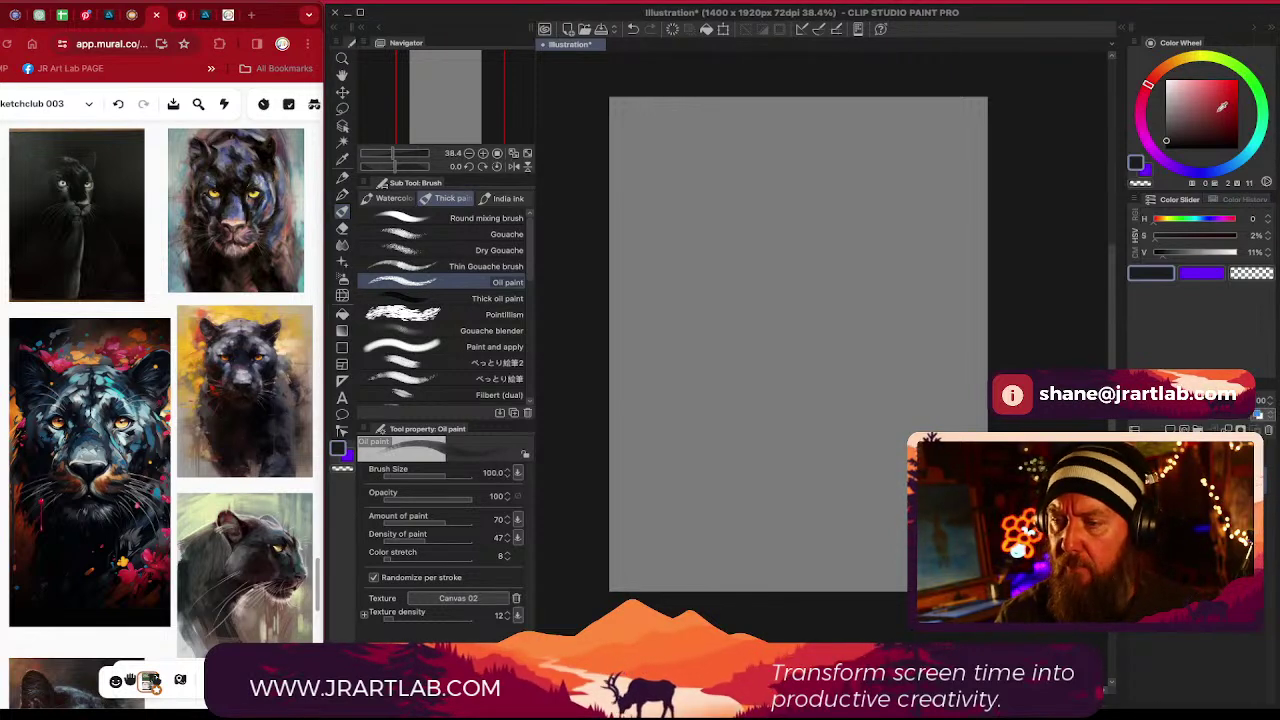
Paint a muted olive patch and a golden yellow stroke (H 47, S 69, V 66) near the canvas's upper-left corner
left_click_drag(1218, 111, 1161, 130)
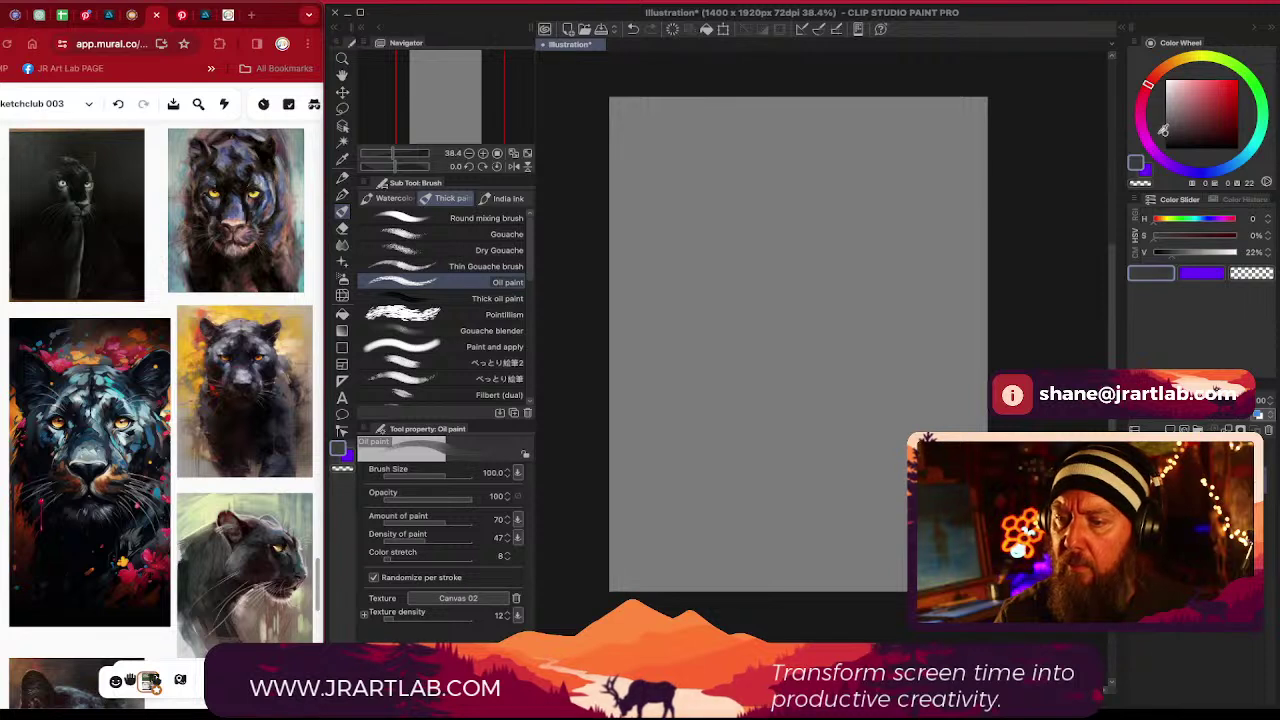
left_click(1178, 118)
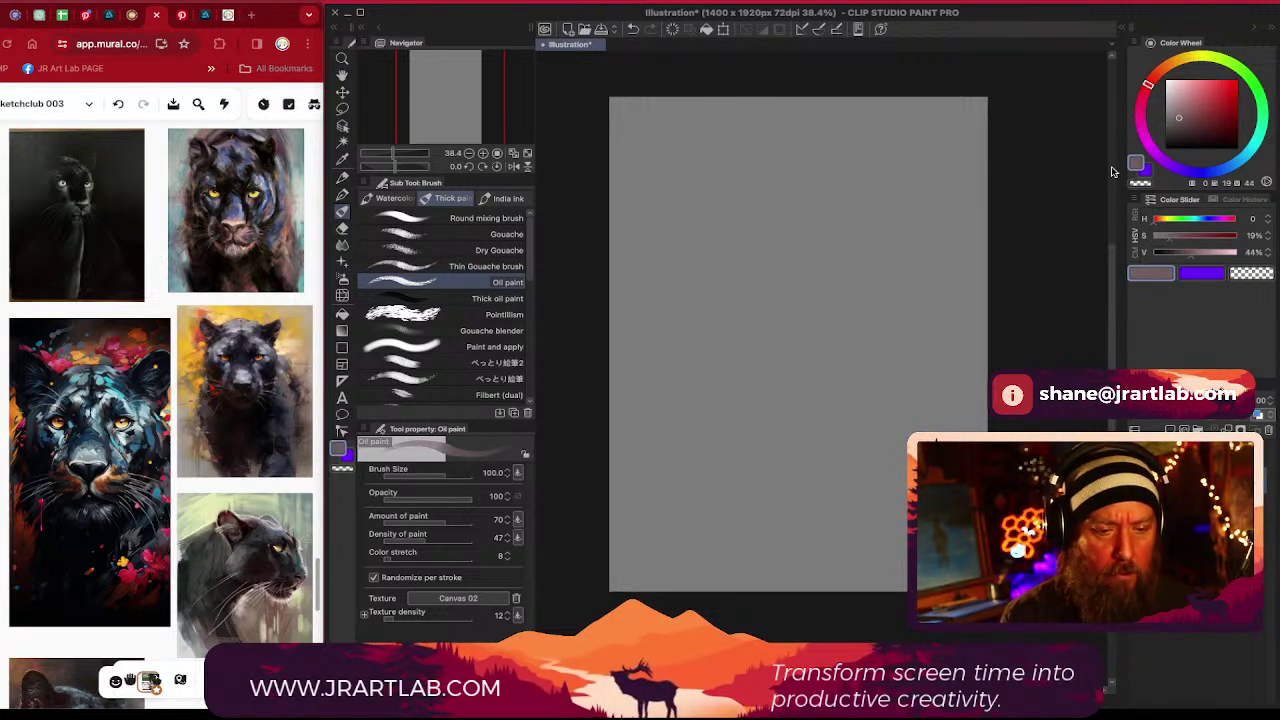
left_click(1189, 63)
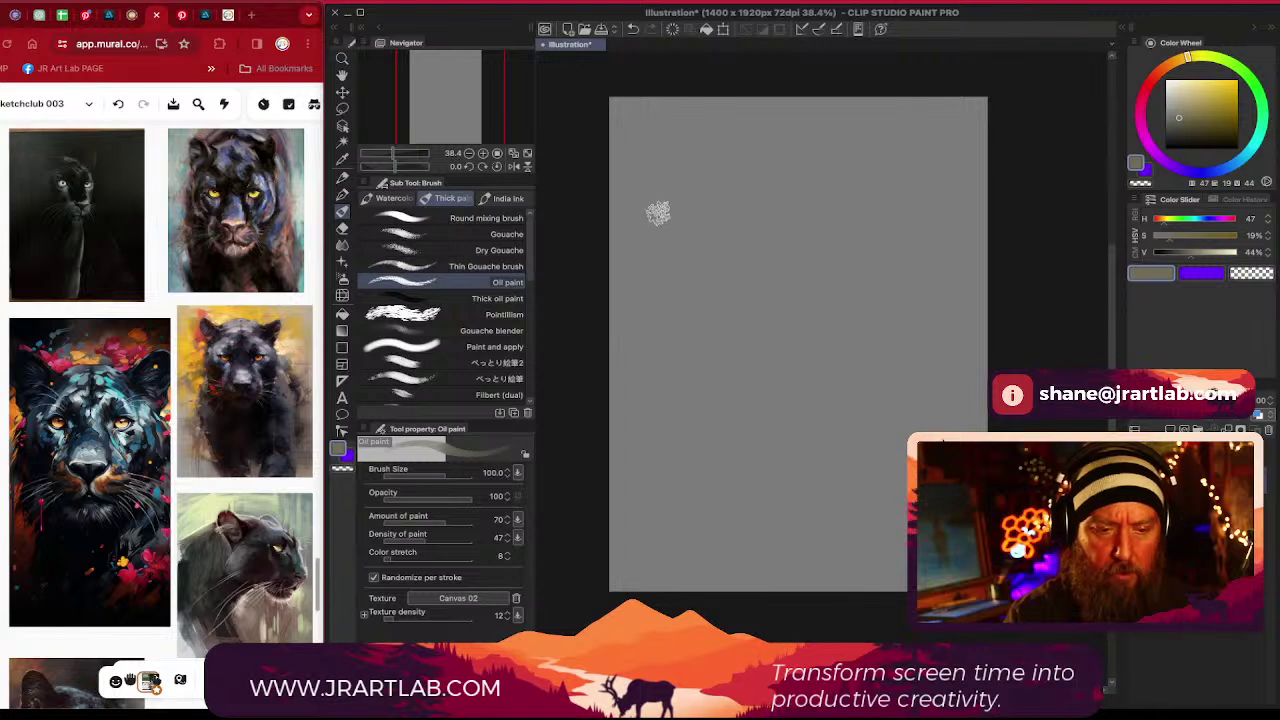
mouse_move(650, 220)
left_mouse_down()
mouse_move(682, 211)
mouse_move(664, 252)
mouse_move(688, 213)
mouse_move(675, 200)
mouse_move(715, 225)
mouse_move(693, 246)
mouse_move(723, 177)
left_mouse_up()
left_click(1215, 103)
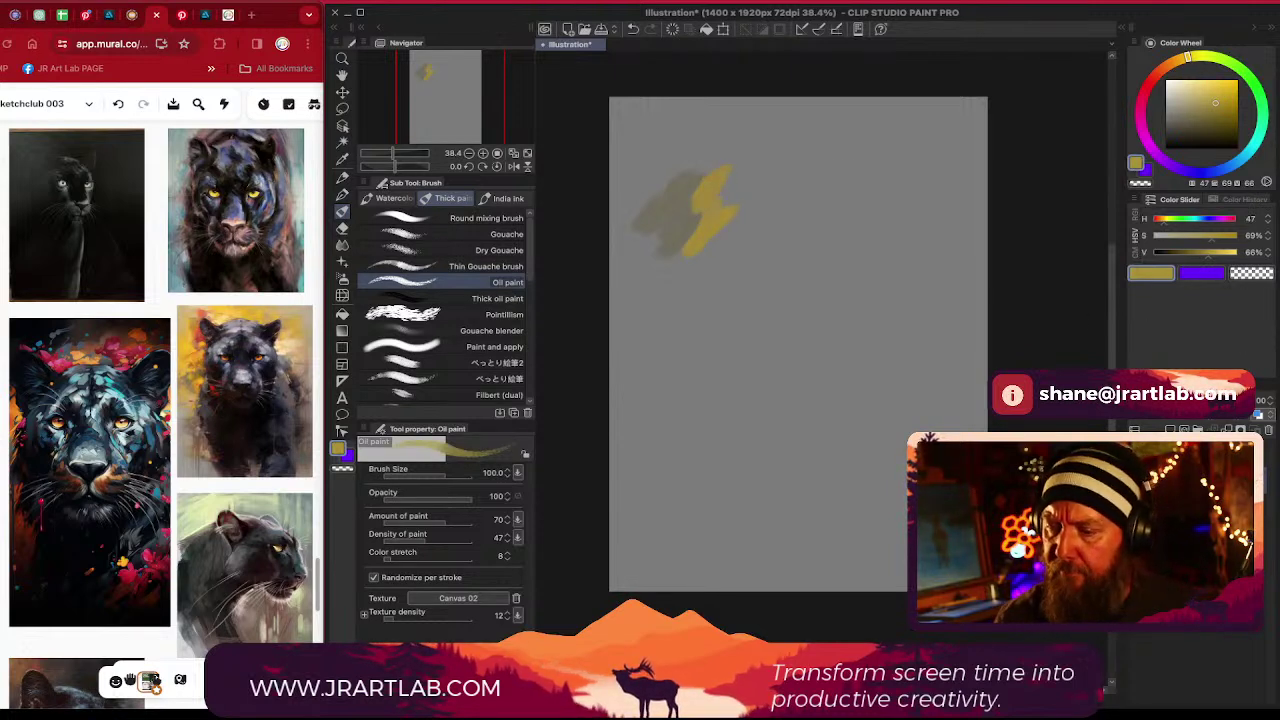
Open the color mixing palette, add bright yellow, dark olive and pale beige daubs, and sample the beige for painting
left_click(1207, 385)
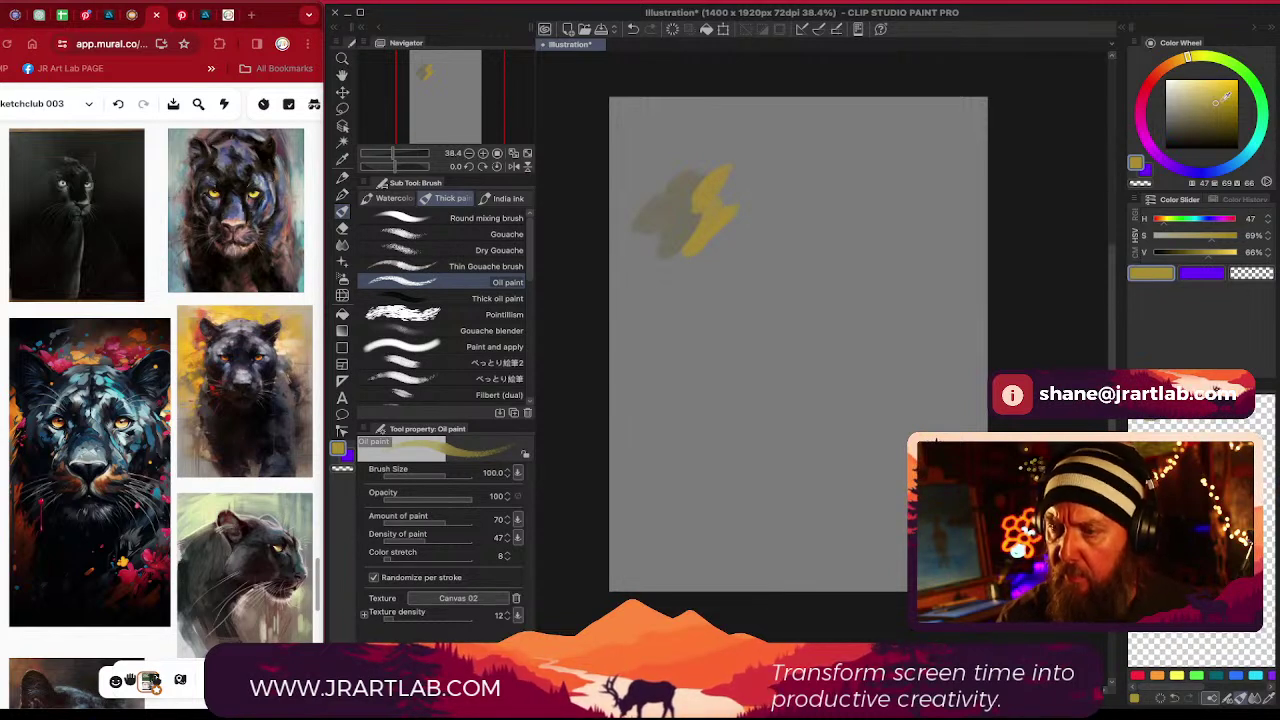
left_click_drag(1217, 99, 1236, 86)
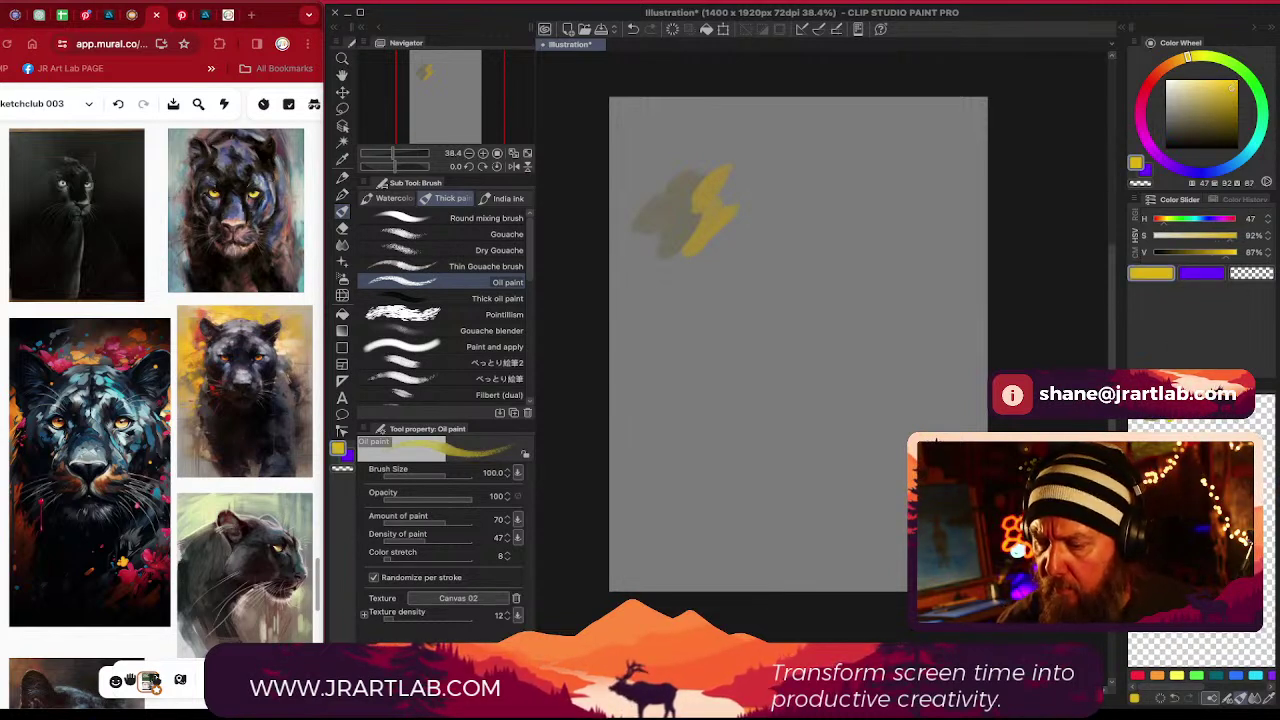
left_click_drag(1216, 100, 1186, 119)
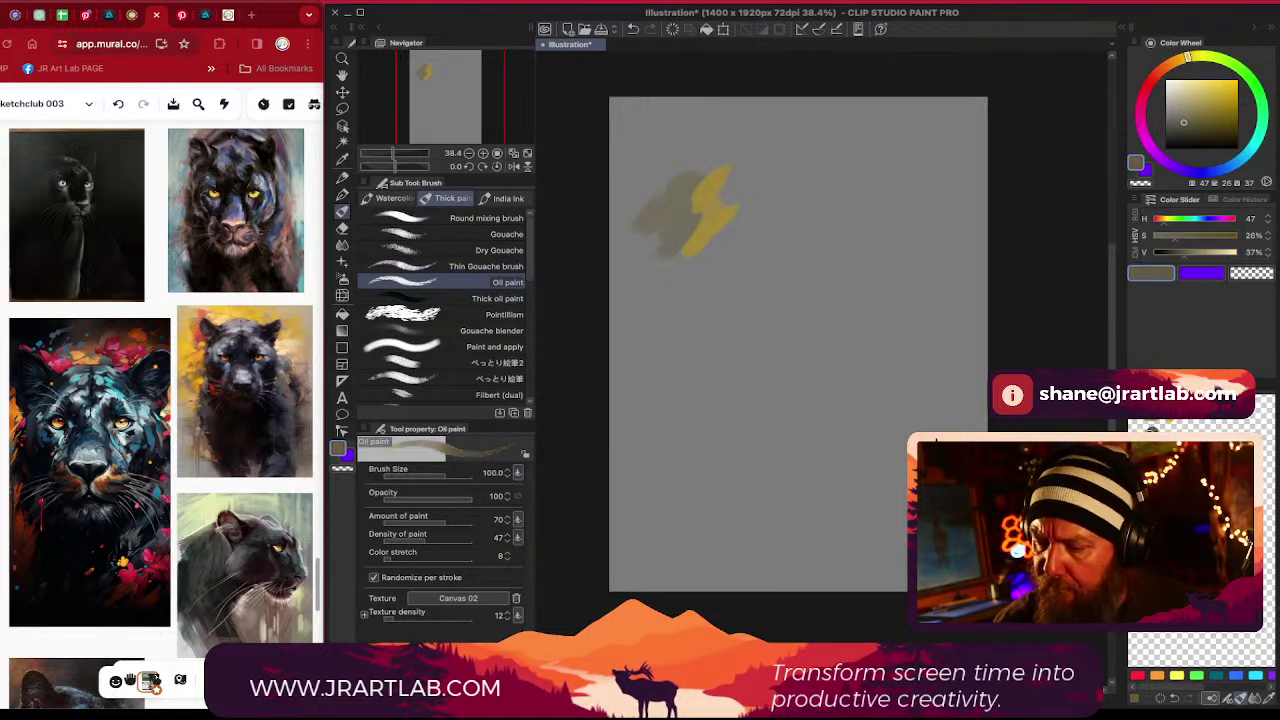
left_click_drag(1186, 112, 1181, 97)
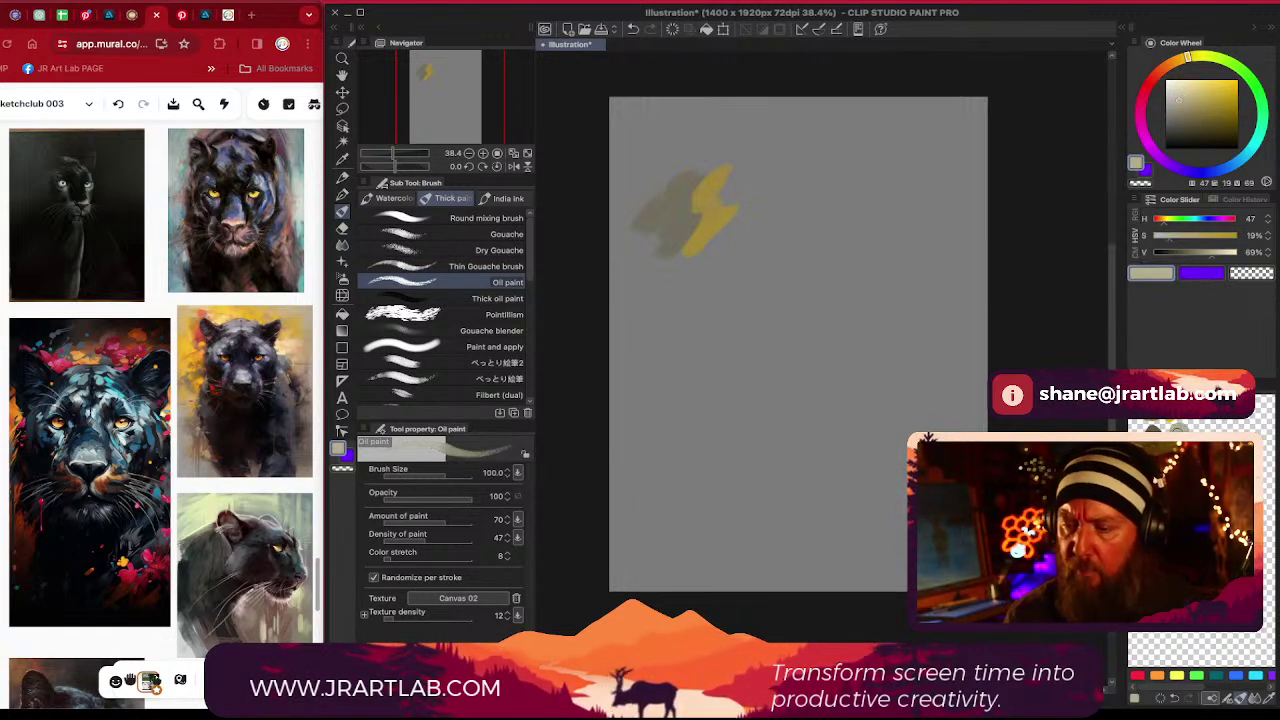
left_click(1187, 425, "alt")
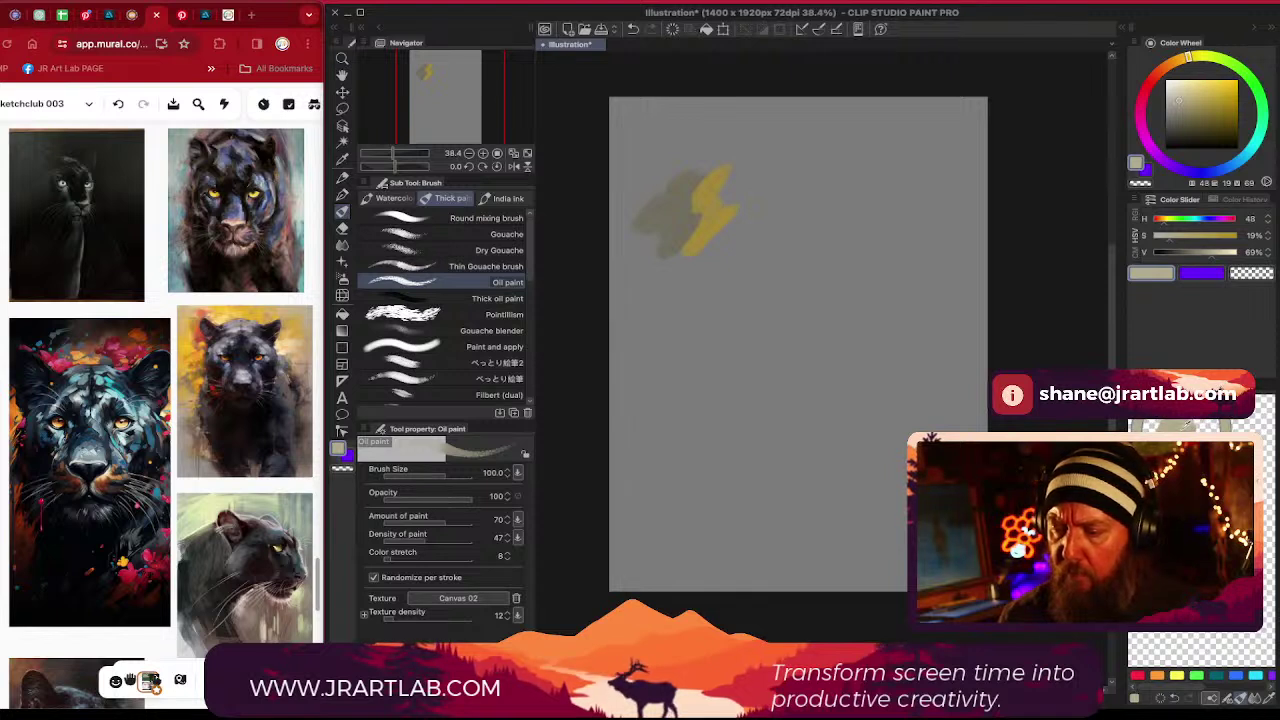
Paint pale beige strokes around the yellow patch, enlarging the Oil paint brush to 150
mouse_move(790, 205)
left_mouse_down()
mouse_move(758, 157)
mouse_move(738, 199)
mouse_move(745, 151)
mouse_move(647, 192)
mouse_move(689, 136)
mouse_move(663, 128)
mouse_move(647, 150)
mouse_move(655, 281)
left_mouse_up()
scroll(755, 252, "down", 3)
scroll(750, 252, "up", 8)
scroll(754, 254, "down", 8)
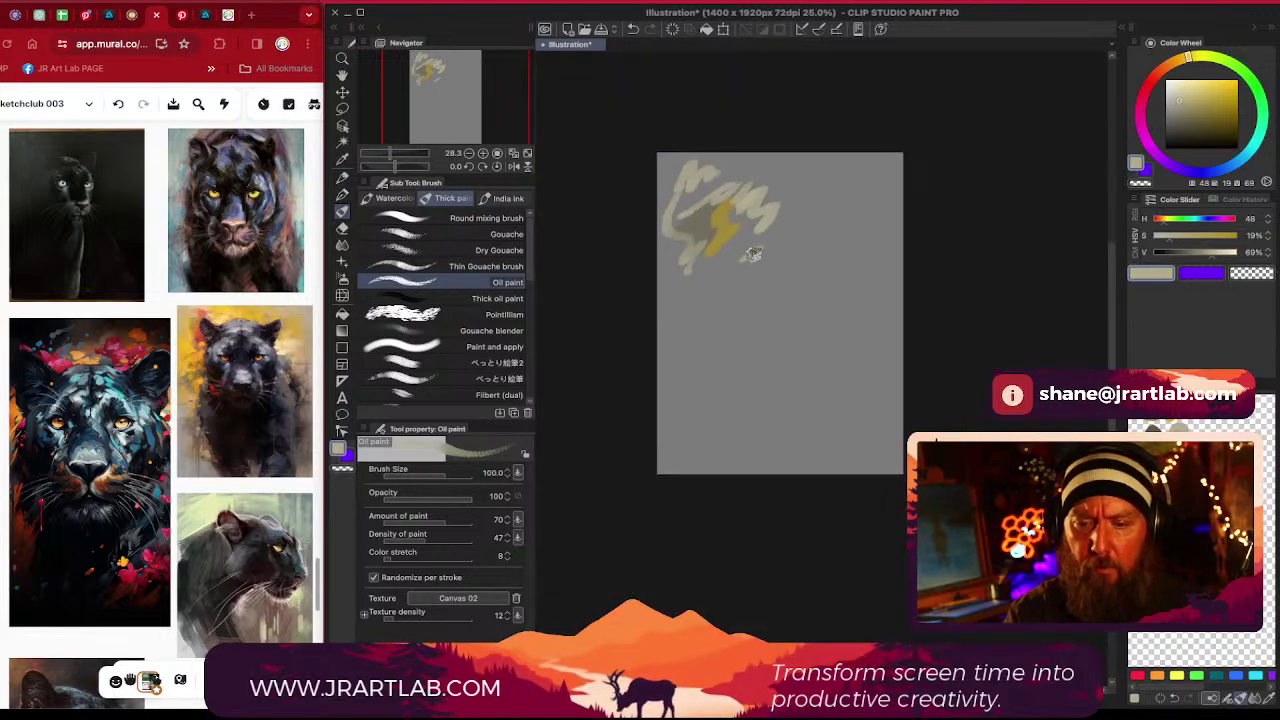
scroll(754, 255, "up", 2)
scroll(756, 255, "down", 2)
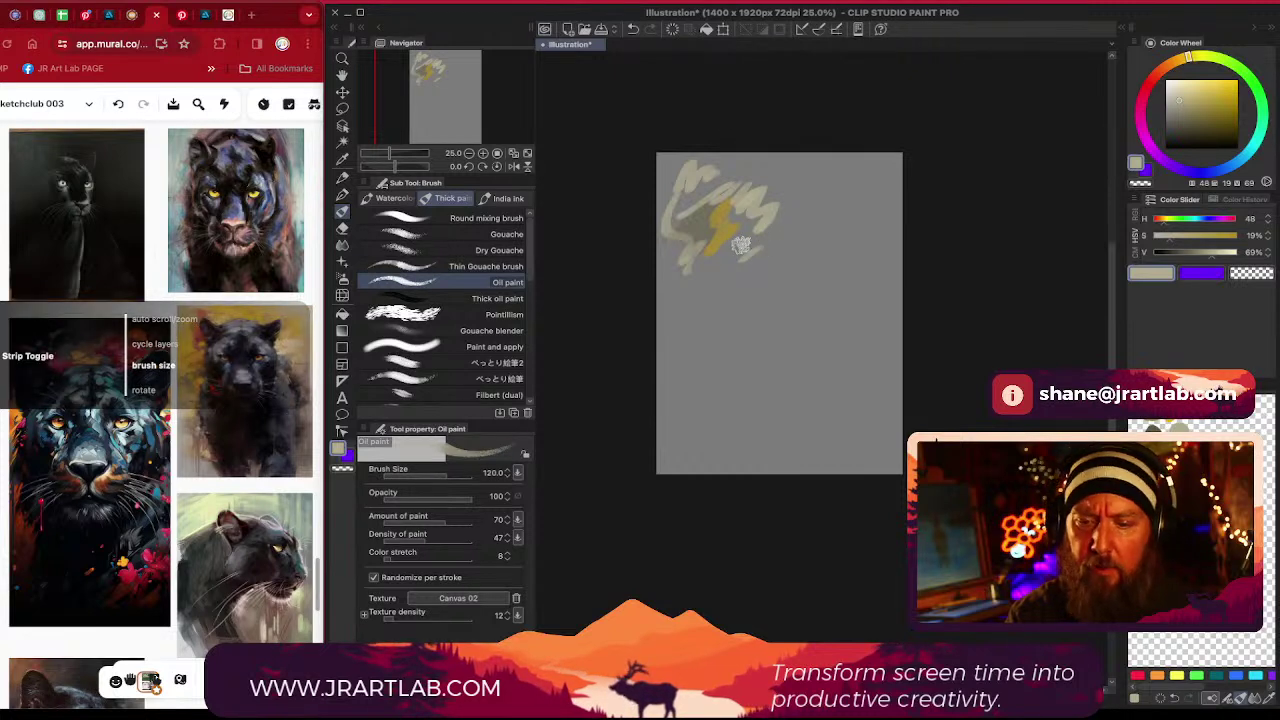
key("bracketright")
key("bracketright")
mouse_move(732, 248)
left_mouse_down()
mouse_move(688, 286)
mouse_move(684, 265)
mouse_move(747, 234)
mouse_move(734, 296)
left_mouse_up()
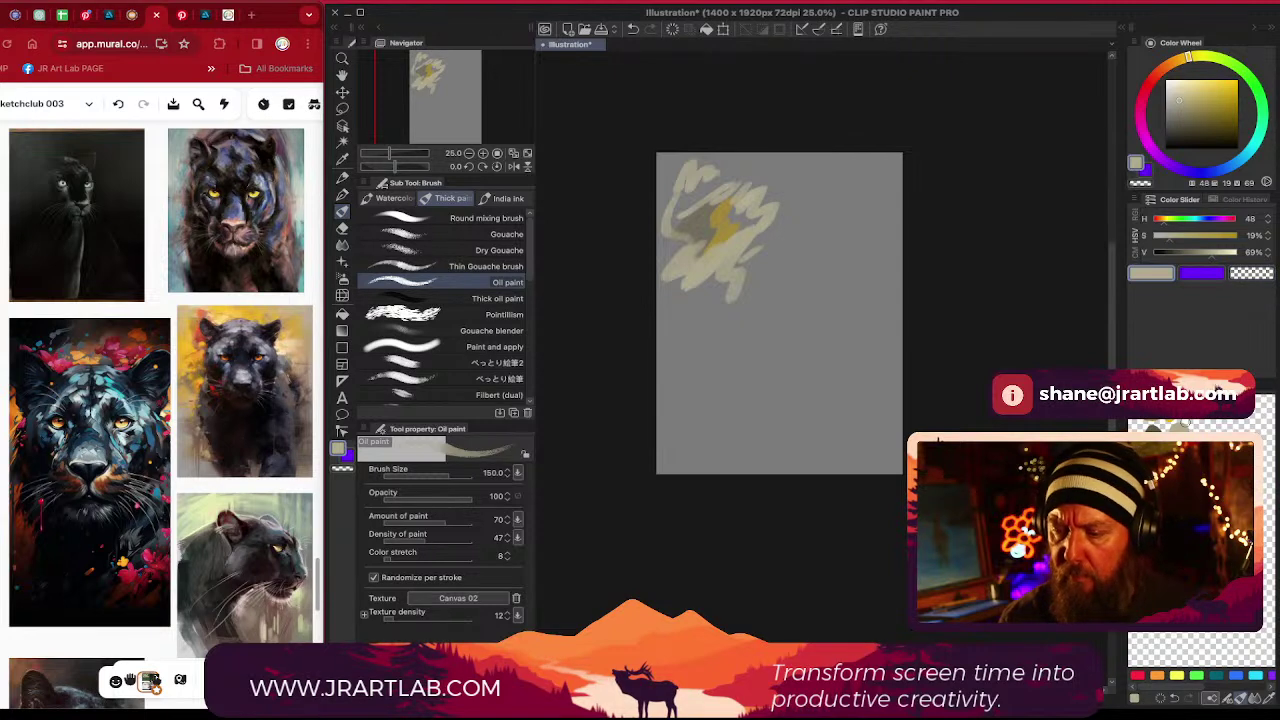
Layer bright yellow, golden and cream (H 47, S 27, V 89) strokes over and around the beige patch
left_click(1232, 88)
mouse_move(754, 232)
left_mouse_down()
mouse_move(688, 281)
mouse_move(706, 248)
mouse_move(751, 259)
mouse_move(745, 242)
mouse_move(710, 300)
mouse_move(721, 294)
mouse_move(691, 214)
mouse_move(699, 192)
mouse_move(690, 211)
mouse_move(745, 182)
left_mouse_up()
left_click(1215, 103)
left_click(1184, 88)
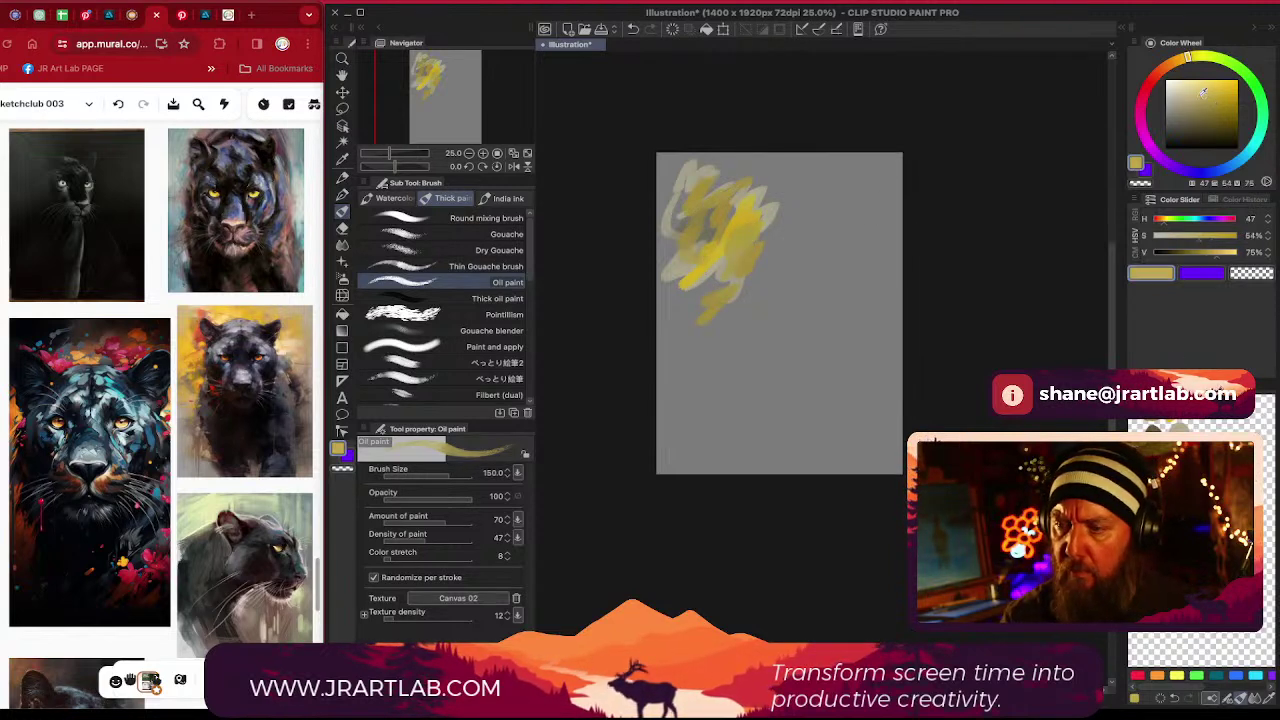
mouse_move(738, 230)
left_mouse_down()
mouse_move(769, 181)
mouse_move(739, 168)
mouse_move(720, 182)
mouse_move(759, 167)
mouse_move(774, 248)
mouse_move(748, 296)
mouse_move(678, 292)
left_mouse_up()
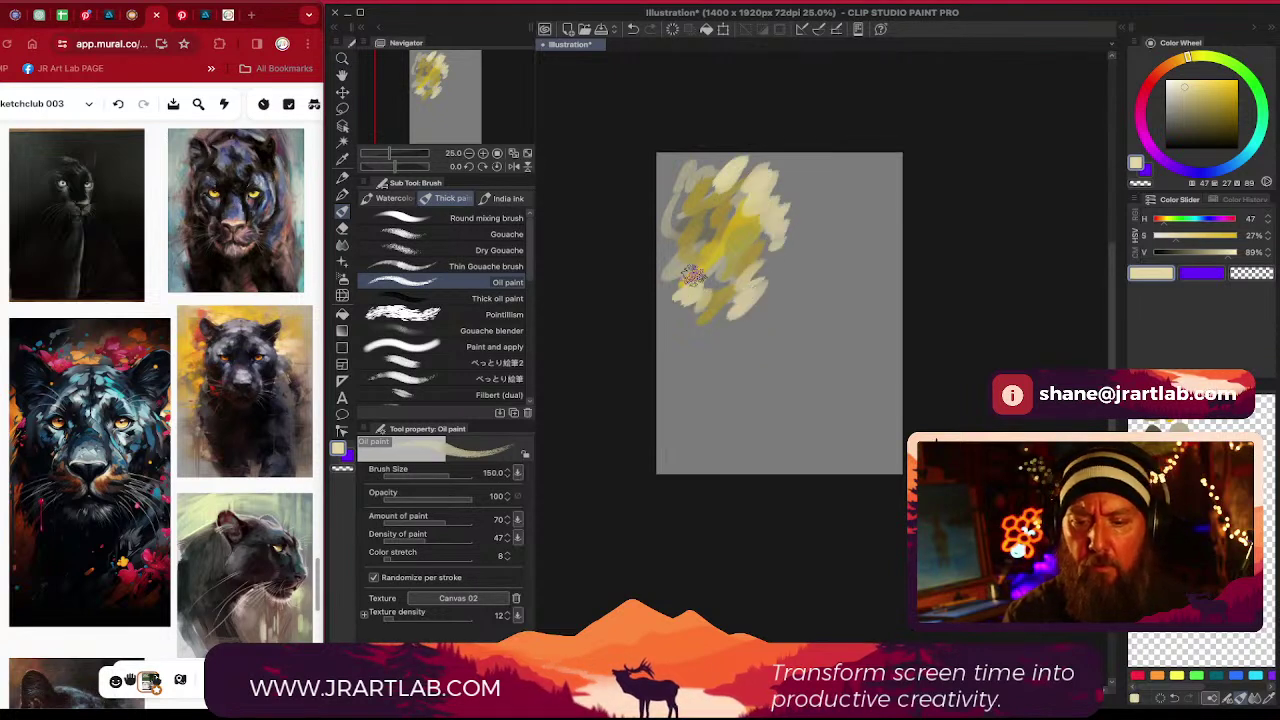
Extend the patch diagonally toward the canvas's upper right with cream strokes, and add olive-gold strokes using a color sampled from the painting
scroll(795, 320, "up", 2)
scroll(795, 320, "up", 1)
left_click_drag(804, 334, 843, 364)
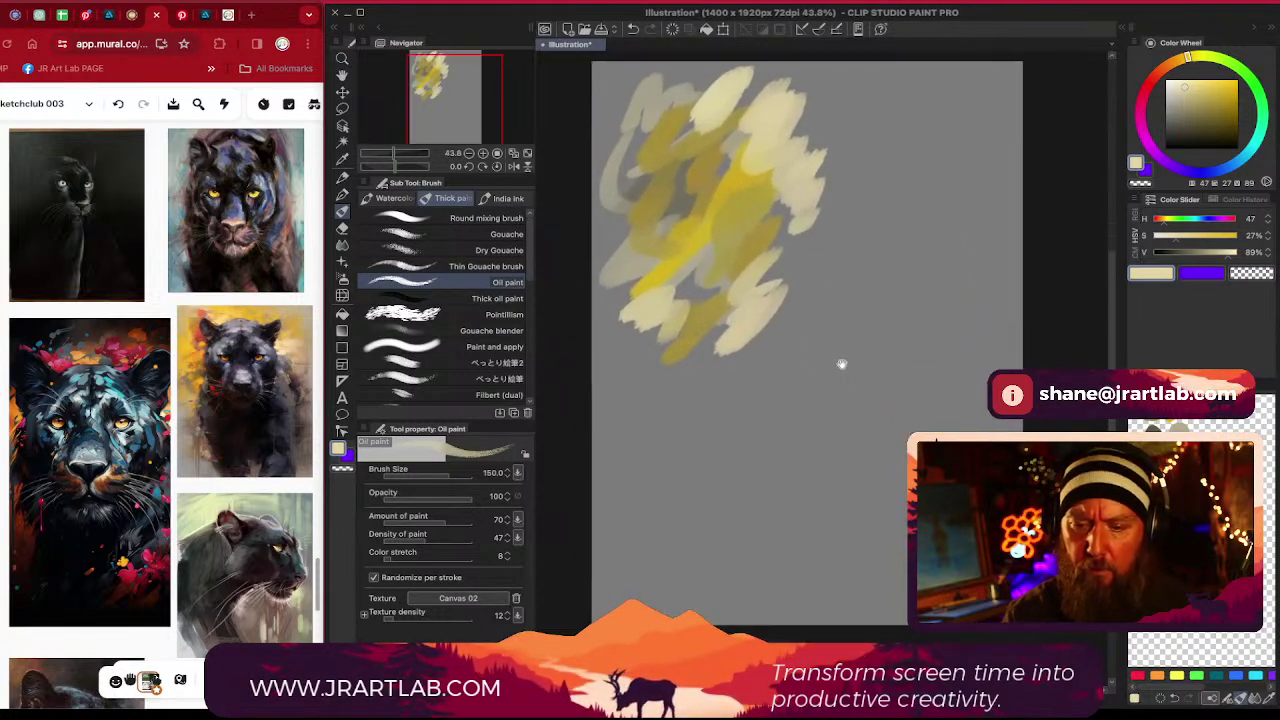
mouse_move(808, 235)
left_mouse_down()
mouse_move(837, 183)
mouse_move(802, 218)
mouse_move(774, 203)
mouse_move(844, 128)
mouse_move(813, 95)
mouse_move(757, 84)
mouse_move(649, 134)
mouse_move(627, 170)
mouse_move(626, 148)
mouse_move(603, 233)
mouse_move(630, 217)
mouse_move(642, 291)
mouse_move(605, 337)
mouse_move(652, 313)
mouse_move(706, 309)
mouse_move(706, 332)
mouse_move(682, 354)
mouse_move(620, 365)
mouse_move(701, 364)
mouse_move(769, 321)
mouse_move(850, 198)
mouse_move(827, 145)
mouse_move(863, 100)
mouse_move(935, 80)
left_mouse_up()
left_click(749, 243, "alt")
mouse_move(749, 243)
left_mouse_down()
mouse_move(817, 234)
mouse_move(777, 270)
mouse_move(863, 153)
mouse_move(854, 135)
mouse_move(870, 152)
mouse_move(796, 240)
mouse_move(820, 273)
mouse_move(692, 392)
mouse_move(673, 368)
mouse_move(620, 350)
mouse_move(635, 365)
mouse_move(630, 385)
mouse_move(650, 340)
mouse_move(670, 340)
mouse_move(687, 375)
mouse_move(660, 405)
left_mouse_up()
Shift the color to an orange-brown of hue 34 and paint soft patches over the yellow area
left_click_drag(1186, 59, 1174, 62)
mouse_move(714, 332)
left_mouse_down()
mouse_move(741, 313)
mouse_move(753, 330)
mouse_move(721, 352)
mouse_move(772, 285)
mouse_move(695, 283)
mouse_move(692, 295)
mouse_move(695, 248)
mouse_move(670, 283)
mouse_move(625, 298)
mouse_move(712, 330)
mouse_move(635, 331)
left_mouse_up()
mouse_move(712, 163)
left_mouse_down()
mouse_move(680, 172)
mouse_move(723, 155)
mouse_move(690, 125)
mouse_move(735, 110)
mouse_move(648, 125)
mouse_move(630, 162)
mouse_move(655, 220)
left_mouse_up()
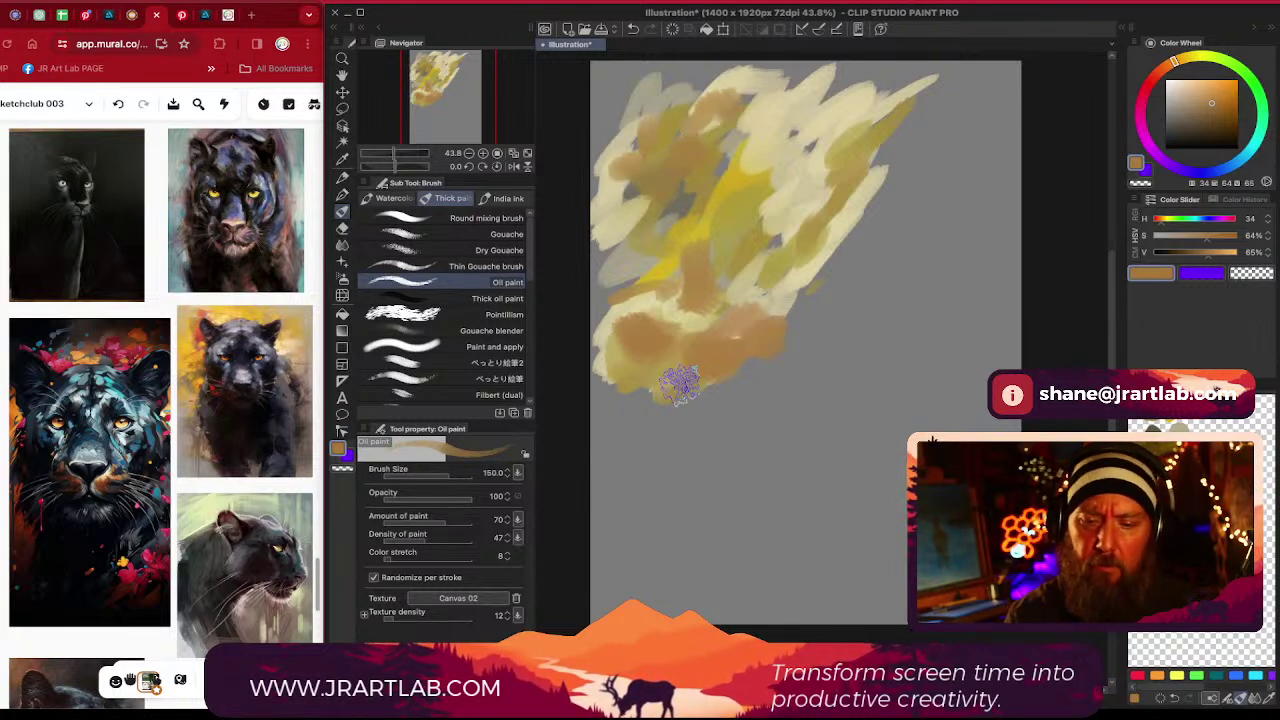
Paint rust strokes of hue 23 across and below the yellow area, with two dark gray-brown patches beneath them
left_click_drag(1175, 62, 1164, 66)
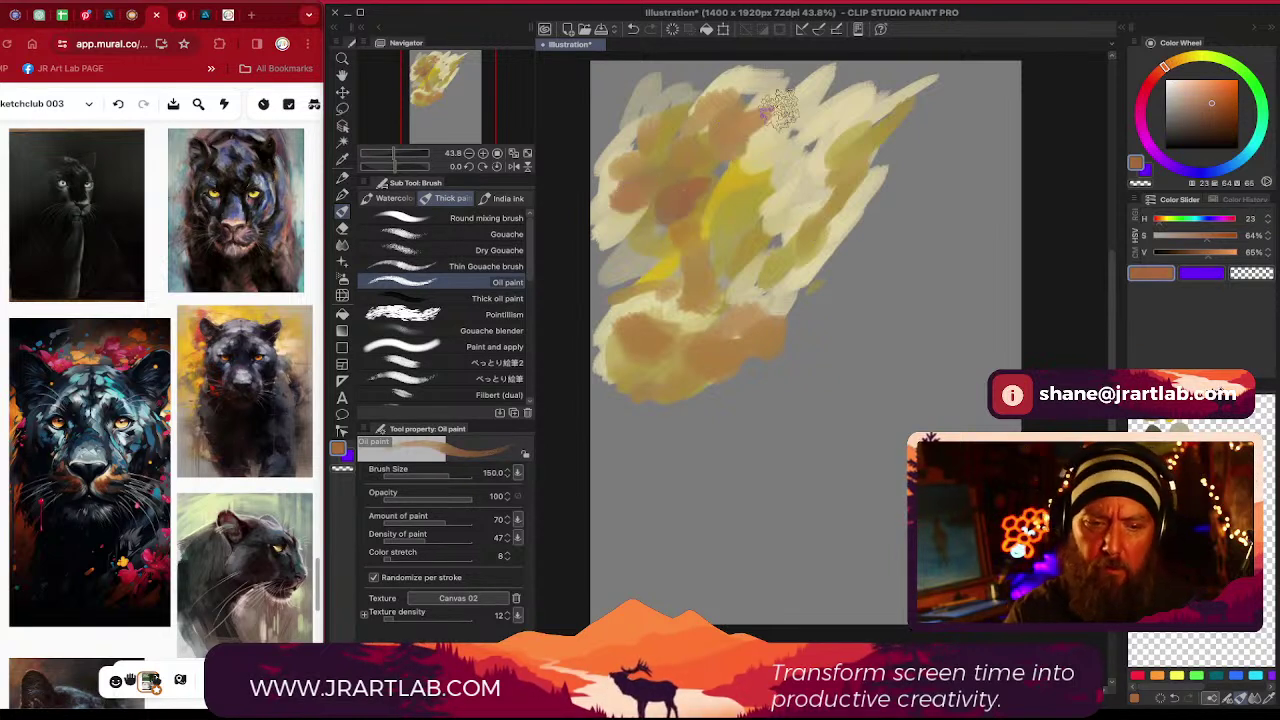
mouse_move(829, 371)
left_mouse_down()
mouse_move(881, 399)
mouse_move(940, 352)
mouse_move(887, 294)
mouse_move(838, 371)
mouse_move(742, 420)
mouse_move(678, 430)
left_mouse_up()
left_click(1174, 125)
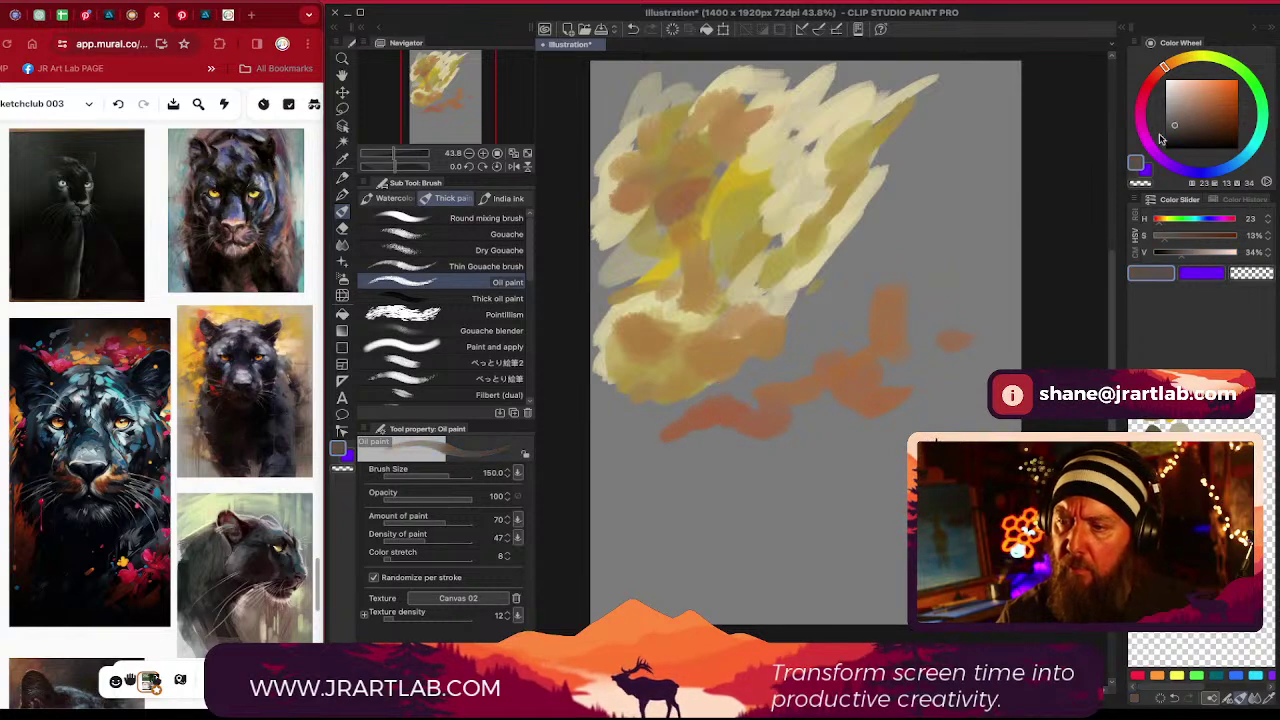
mouse_move(805, 440)
left_mouse_down()
mouse_move(670, 450)
mouse_move(685, 470)
left_mouse_up()
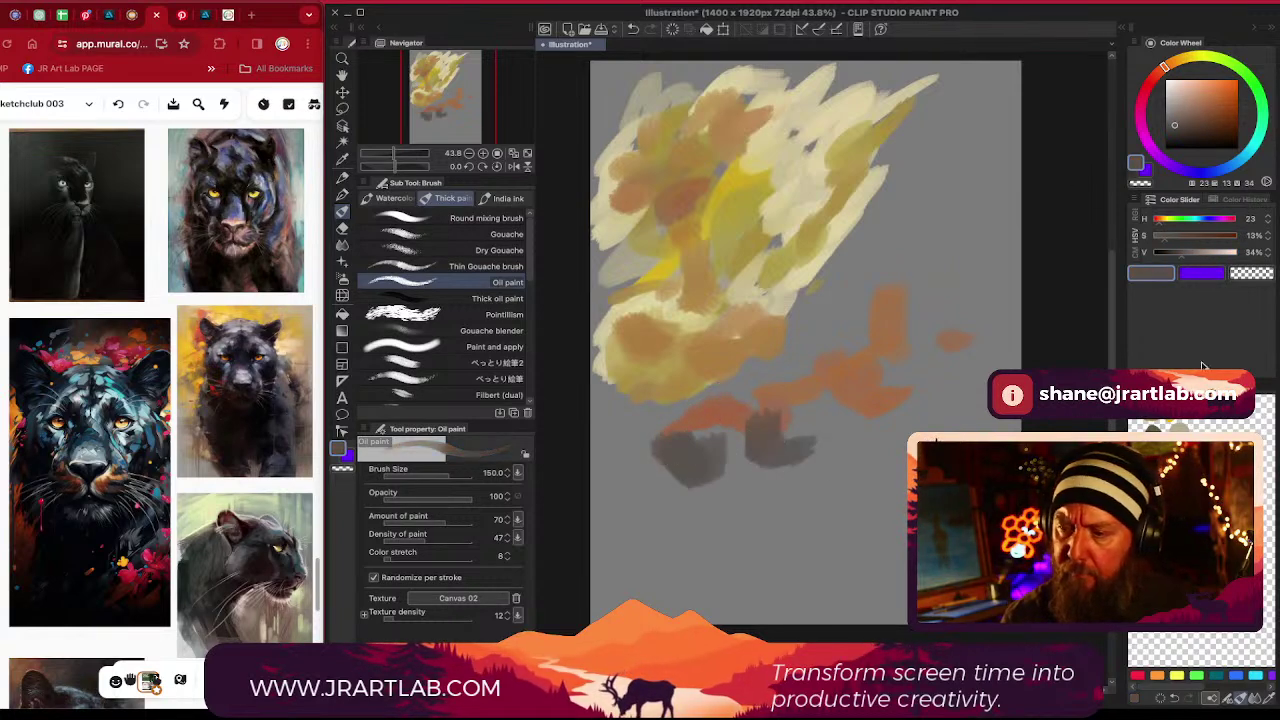
Pick a range of neutral grays from near black to near white (V 93) for the color mixing palette
left_click_drag(1180, 120, 1173, 133)
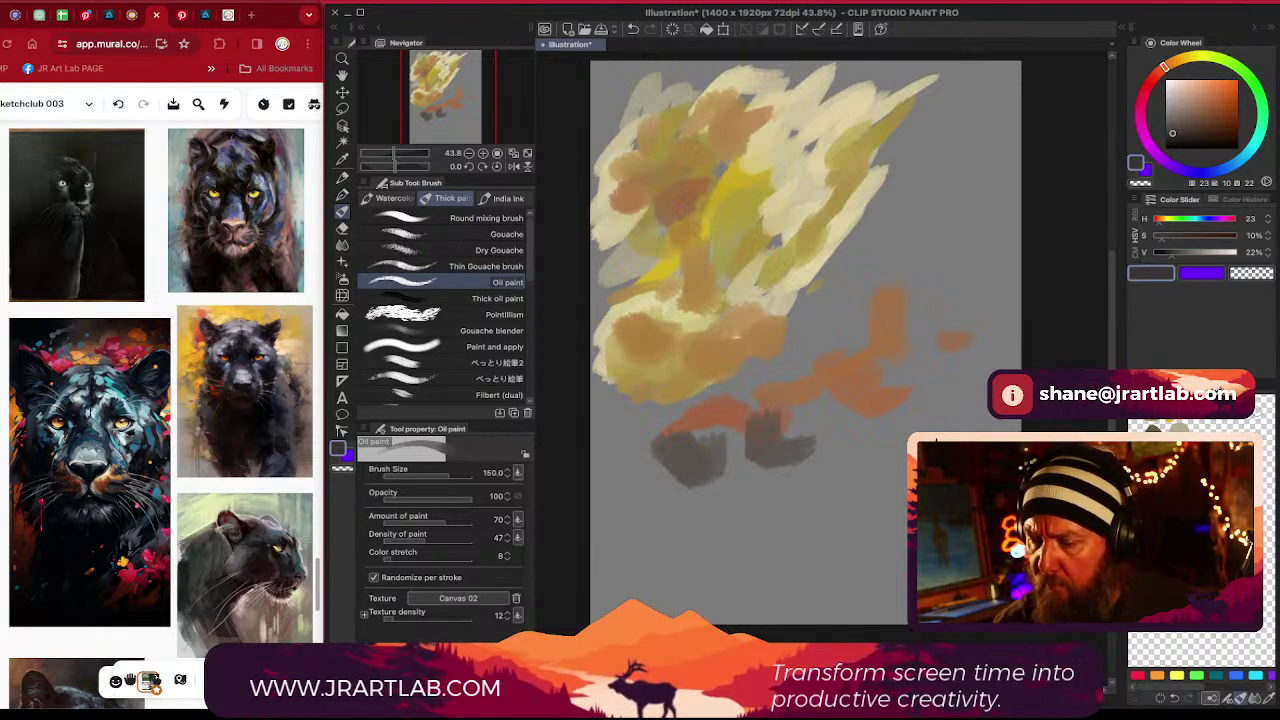
left_click_drag(1176, 131, 1175, 140)
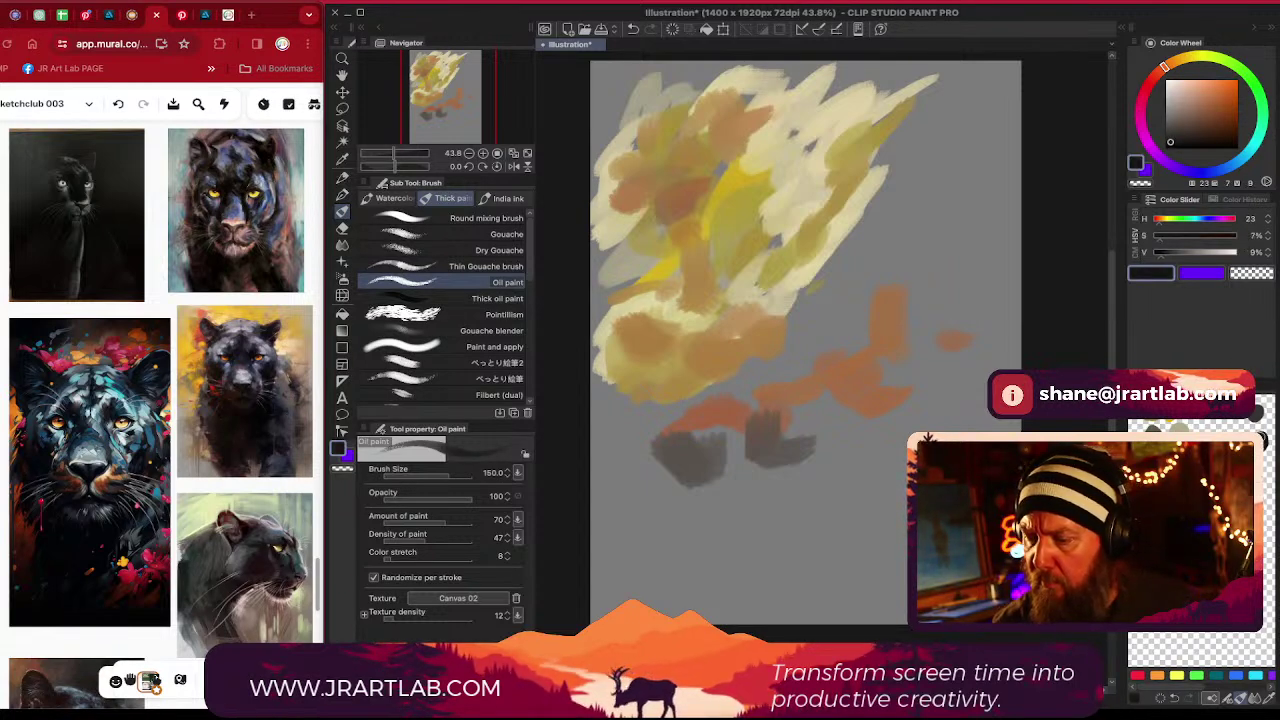
left_click(1167, 123)
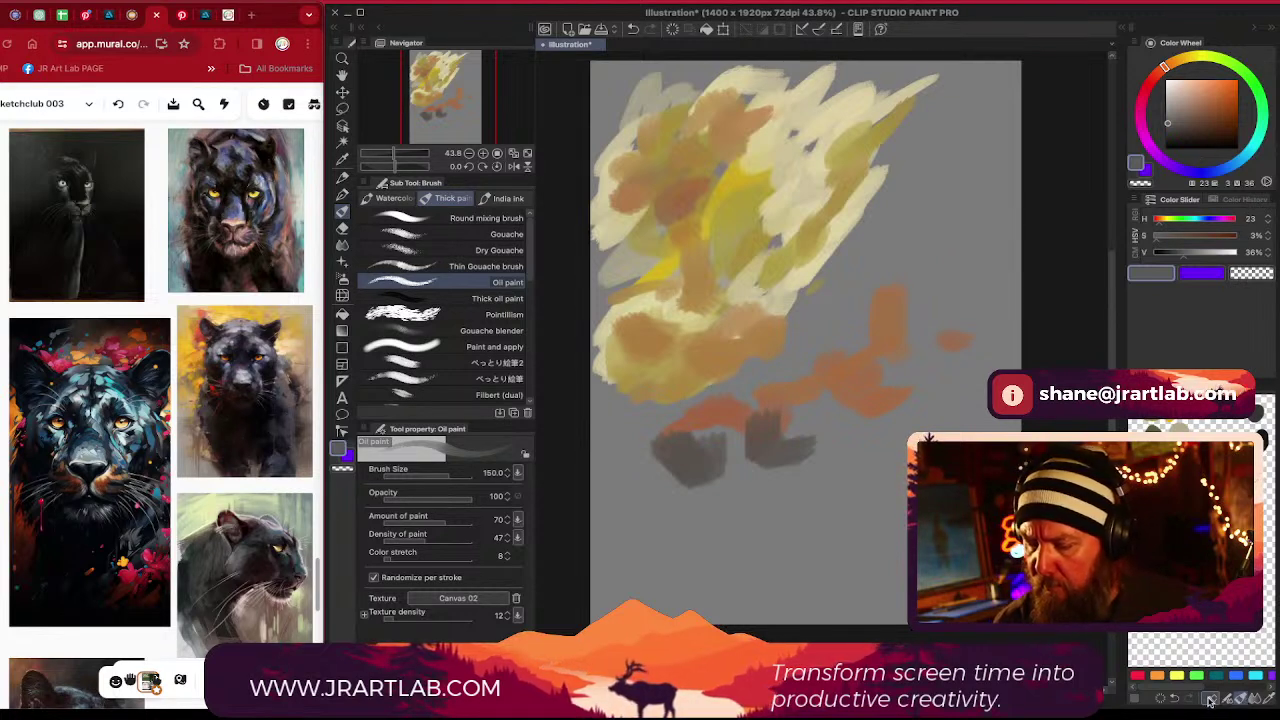
left_click(1168, 132)
left_click_drag(1168, 132, 1170, 135)
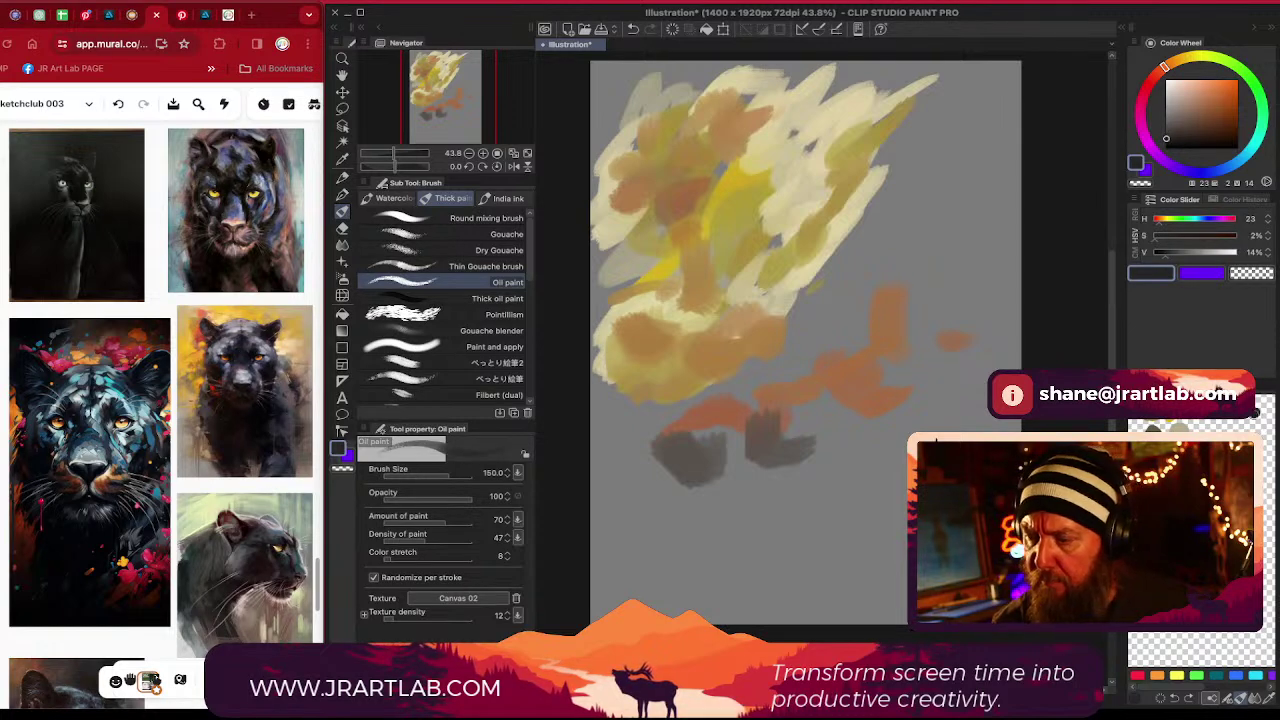
left_click(1167, 124)
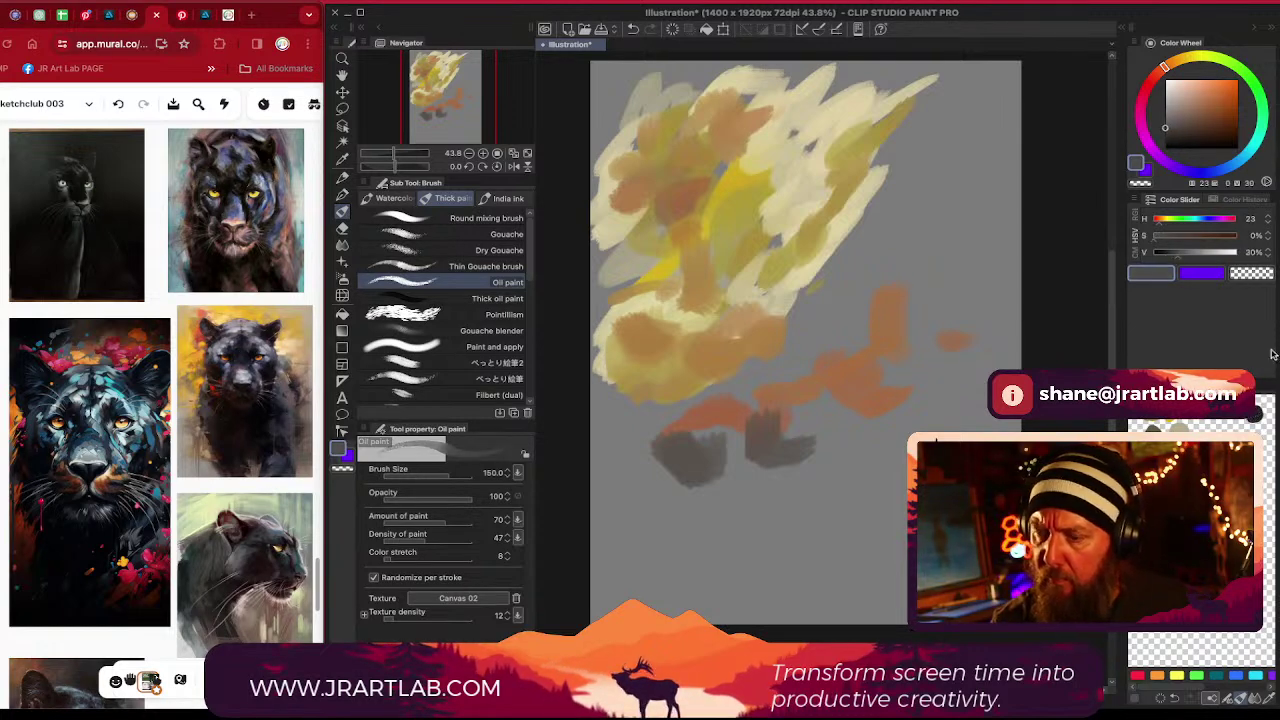
left_click(1168, 103)
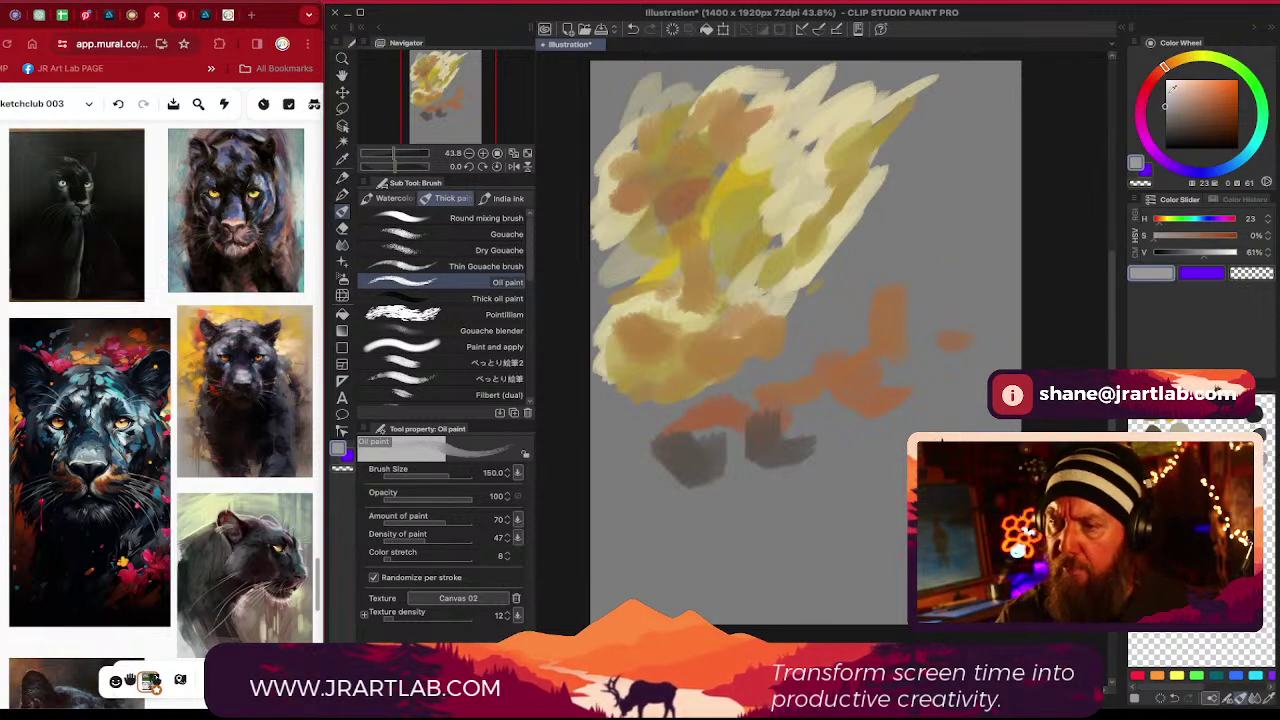
left_click(1167, 88)
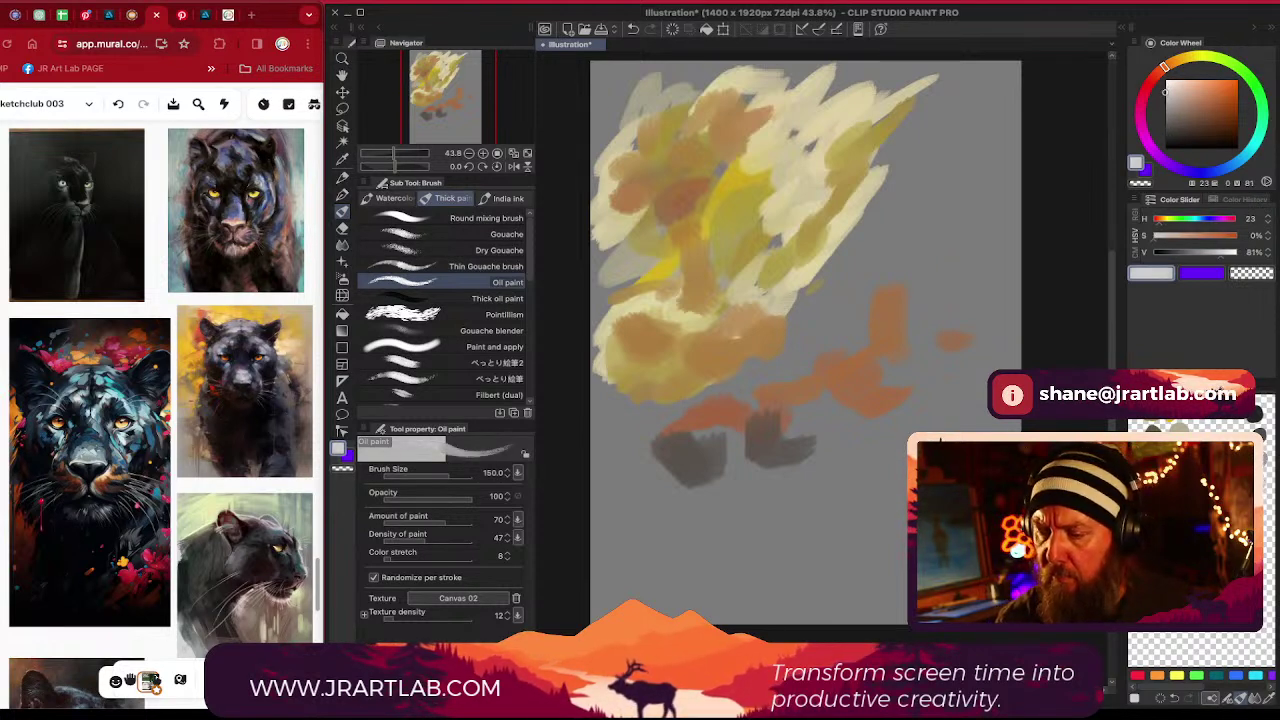
left_click(1171, 78)
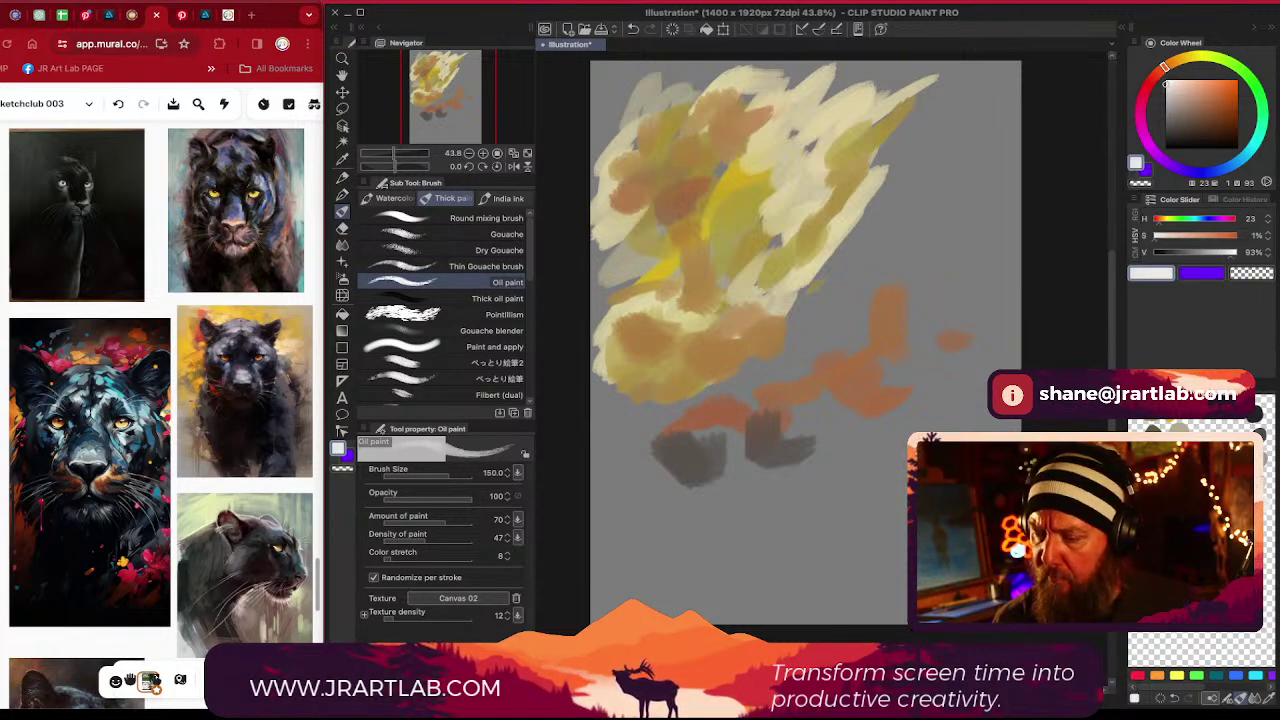
Add violets to the color mixing palette, from dark purple and pale lavender to a vivid blue-violet (H 251, S 89, V 88)
left_click(1166, 163)
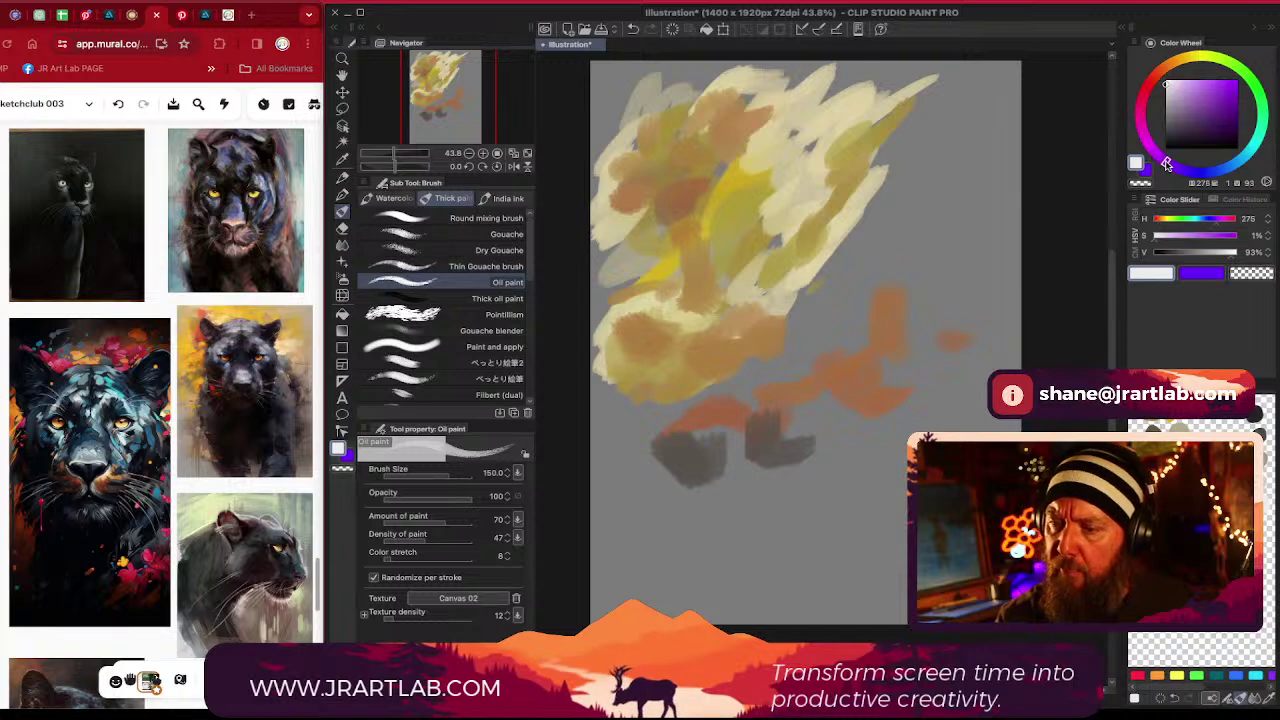
left_click(1206, 124)
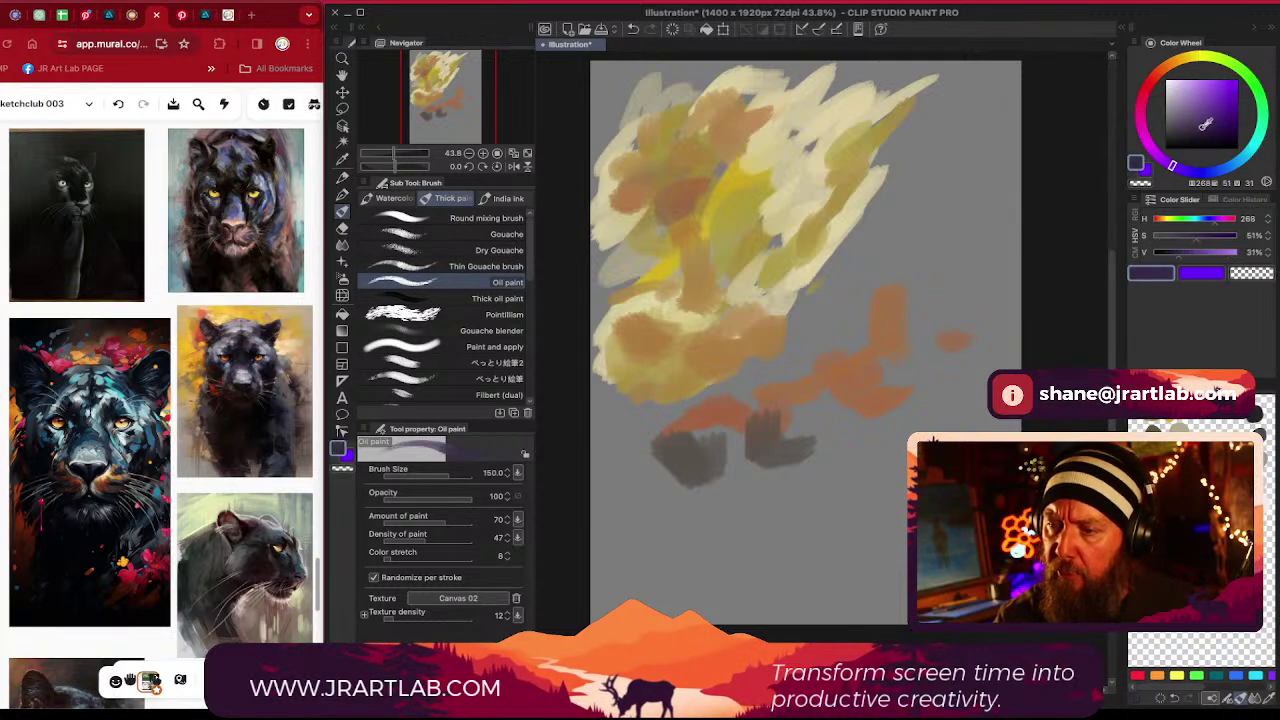
left_click_drag(1201, 127, 1192, 88)
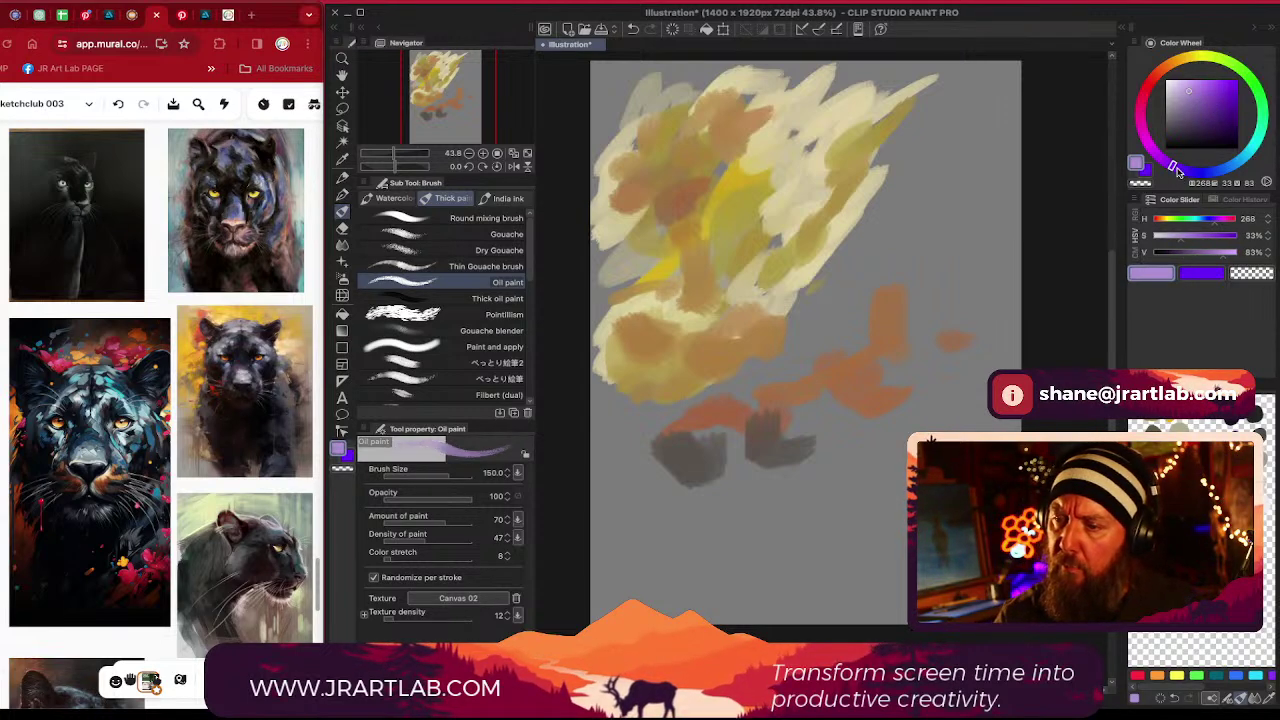
left_click_drag(1178, 172, 1189, 176)
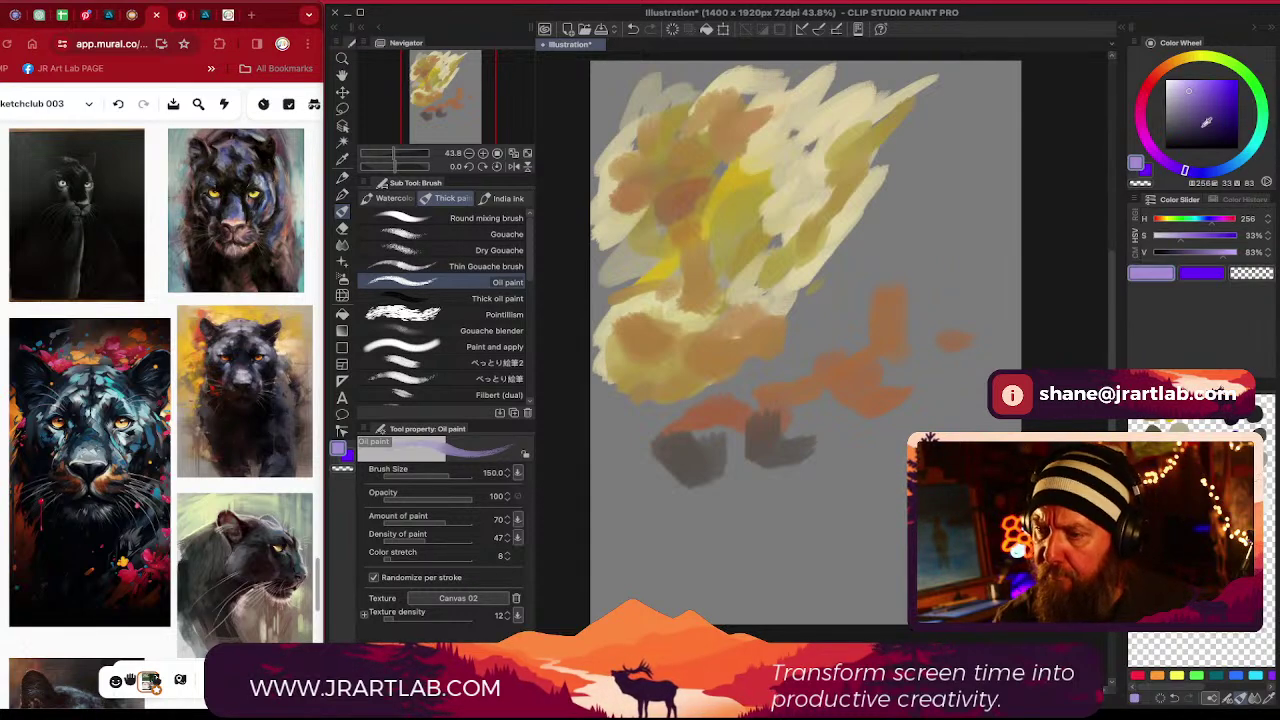
left_click_drag(1212, 109, 1222, 100)
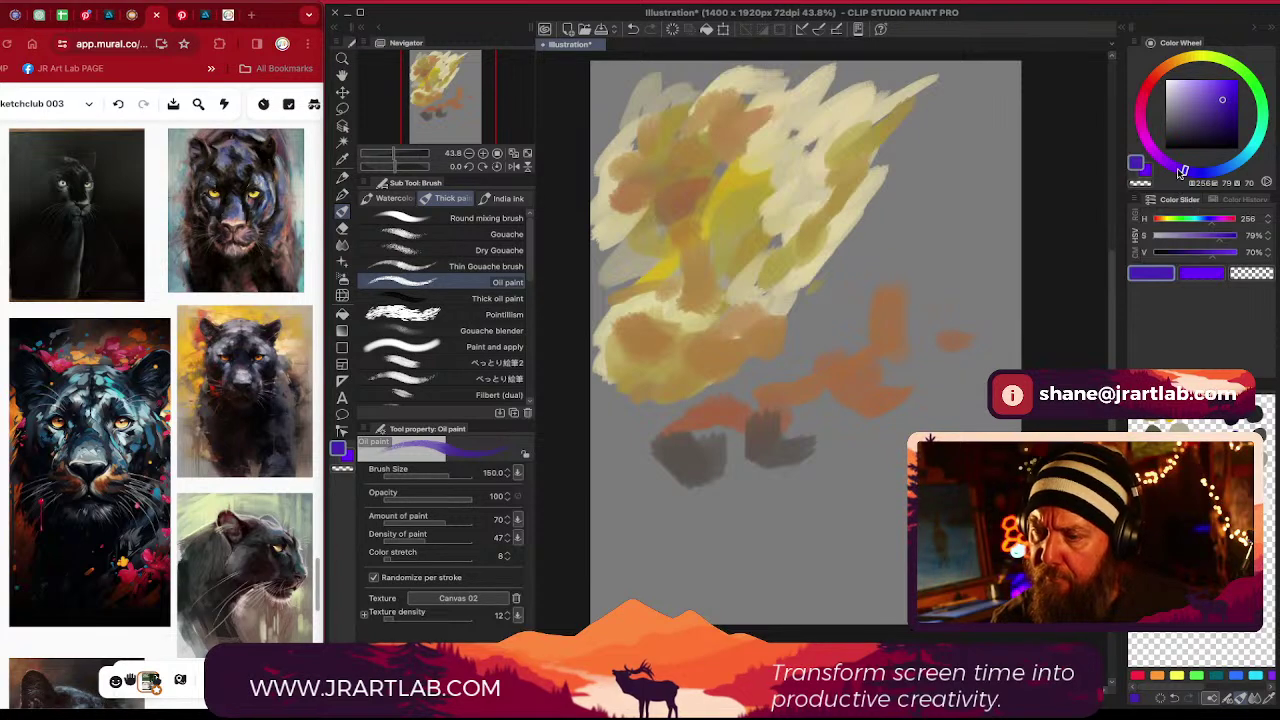
left_click_drag(1184, 174, 1190, 172)
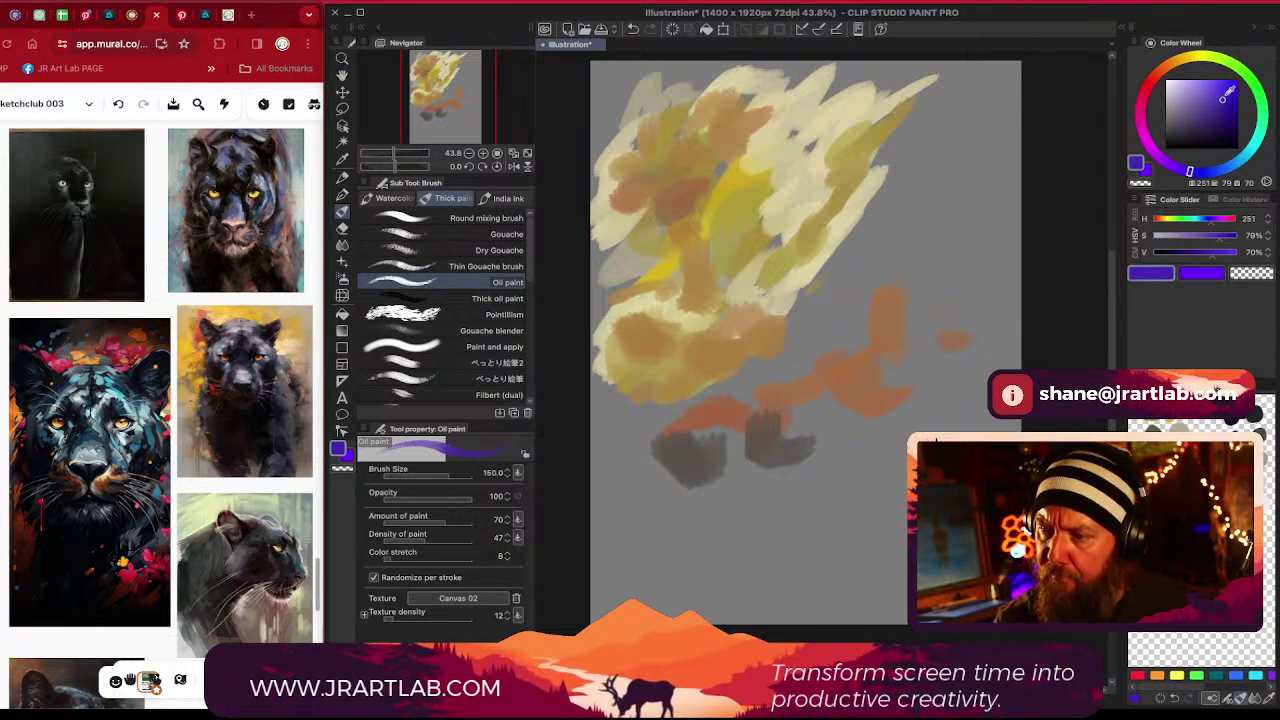
left_click_drag(1226, 95, 1234, 86)
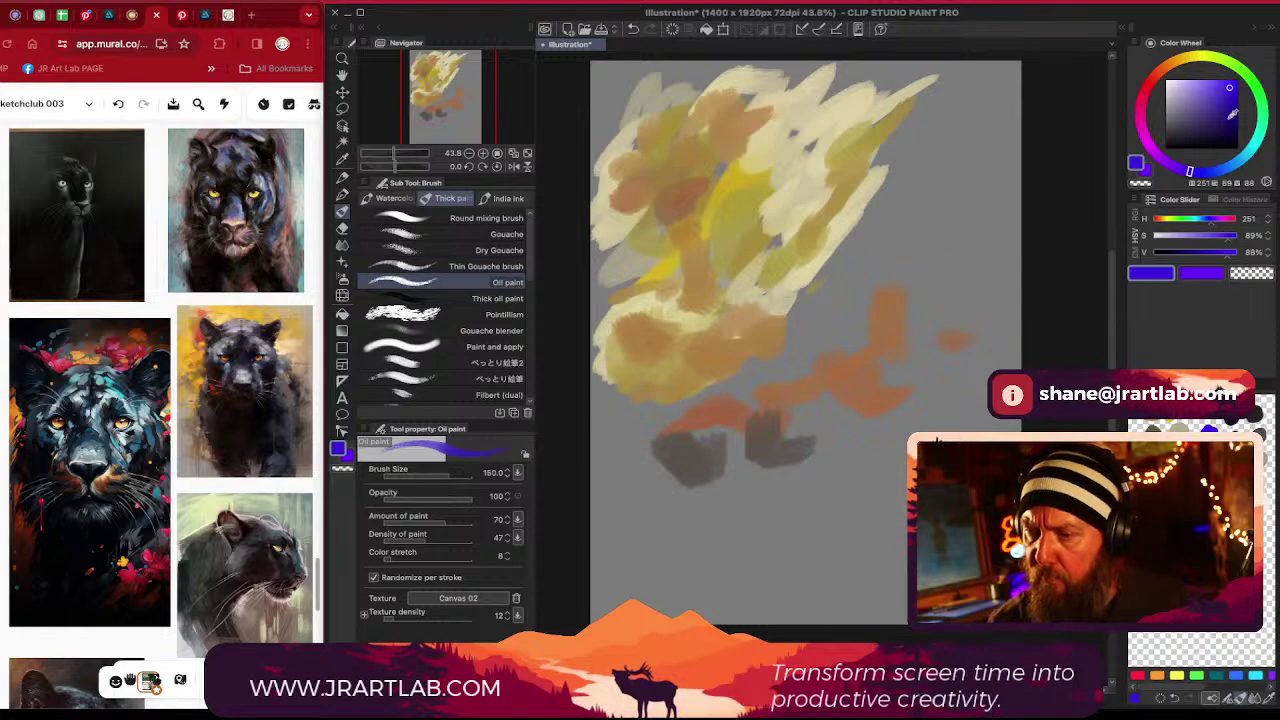
Mix a pale peach (H 27, S 21, V 82) and paint a small patch beneath the dark gray-brown patches
left_click(1180, 64)
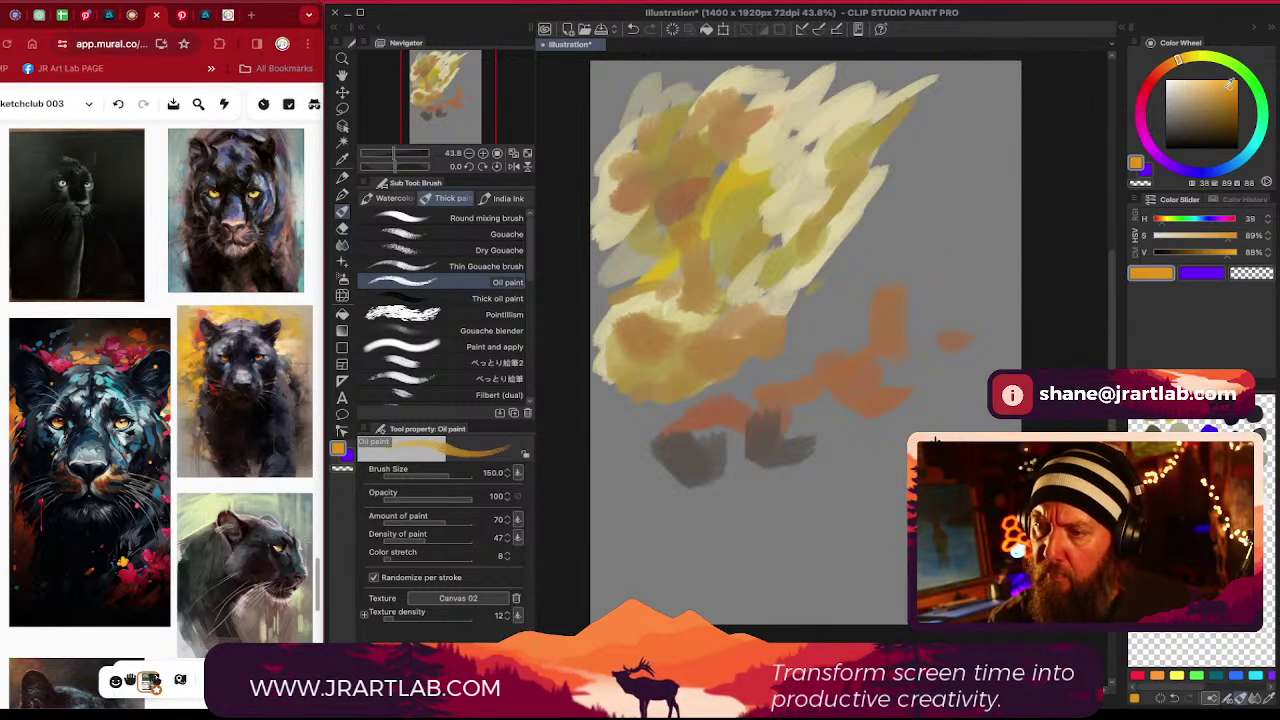
left_click_drag(1180, 64, 1172, 72)
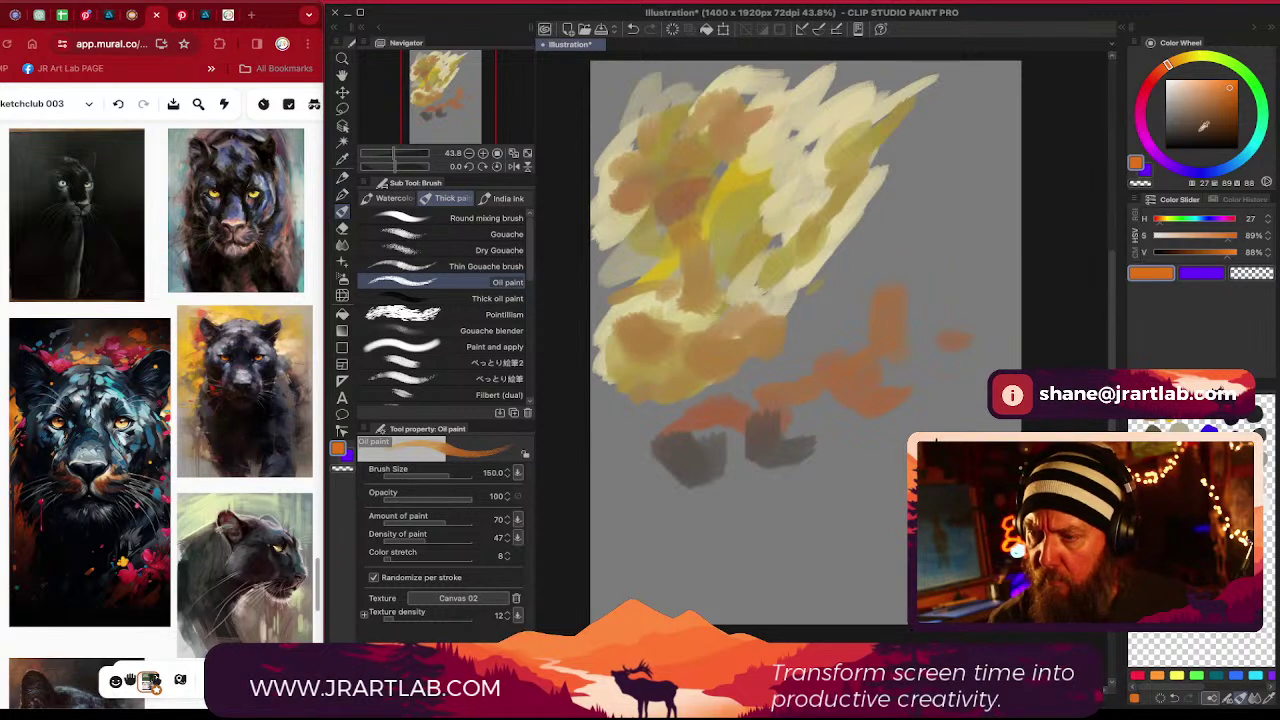
left_click(1197, 90)
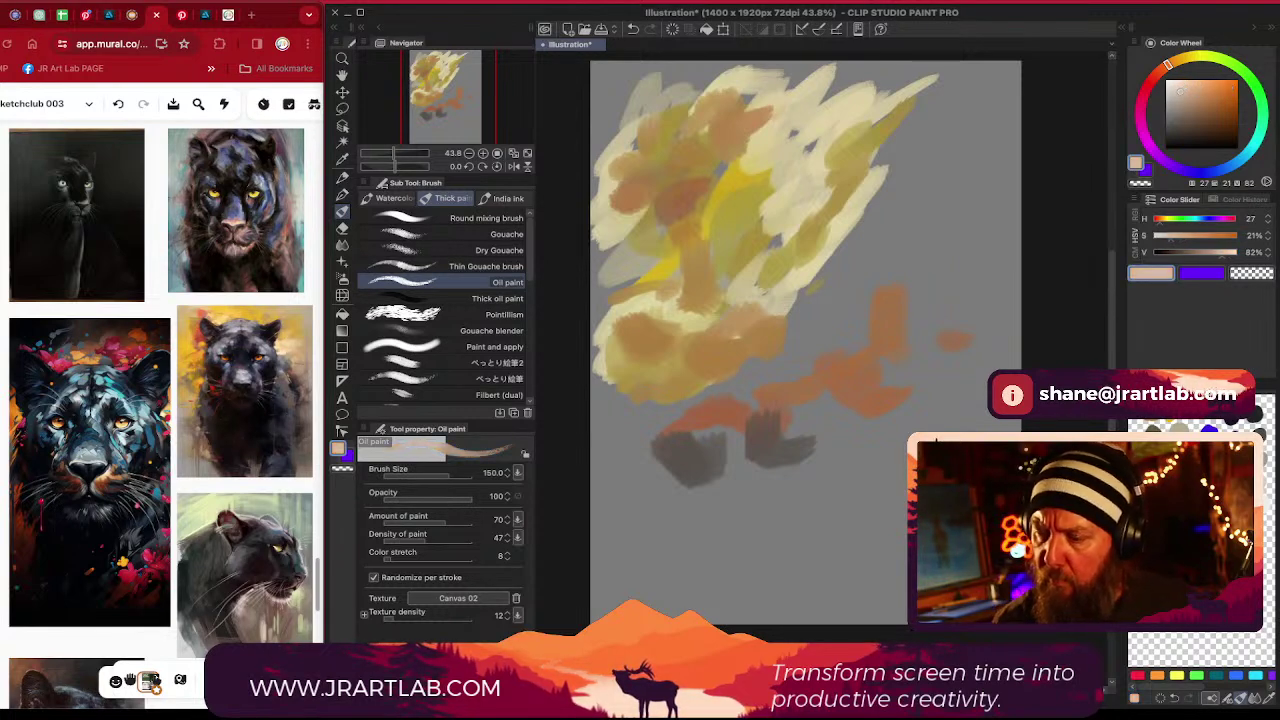
left_click_drag(765, 465, 768, 508)
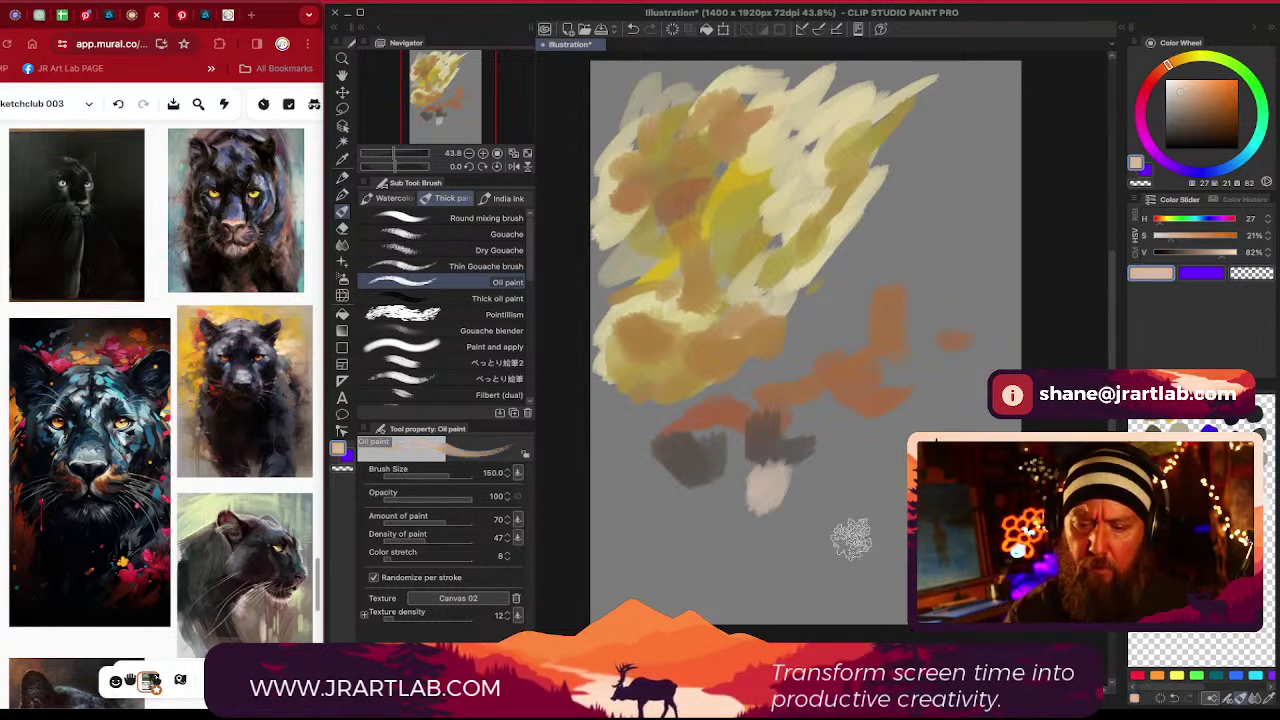
Paint loose dark gray (V 29) oil strokes across the lower half, rising diagonally beside the yellow area
left_click(1165, 128)
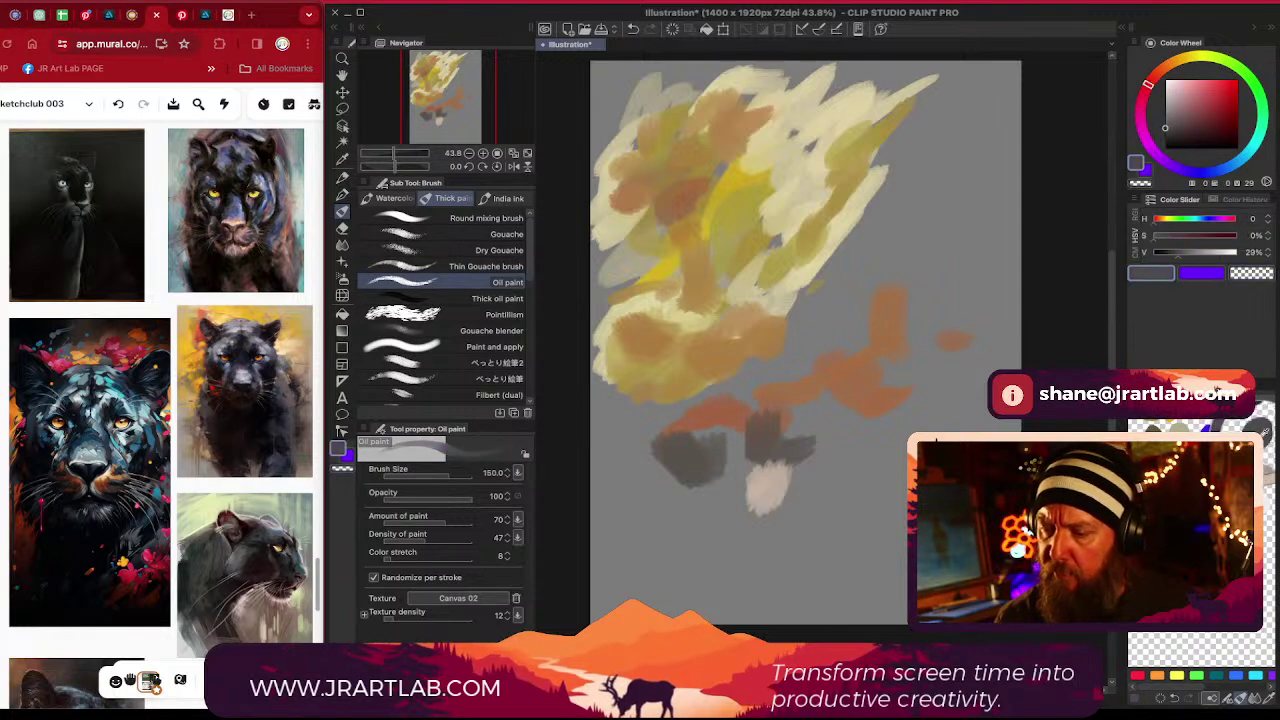
mouse_move(772, 518)
left_mouse_down()
mouse_move(718, 481)
mouse_move(644, 579)
mouse_move(664, 489)
mouse_move(612, 401)
mouse_move(718, 393)
mouse_move(776, 365)
mouse_move(834, 315)
mouse_move(805, 300)
left_mouse_up()
mouse_move(861, 565)
left_mouse_down()
mouse_move(871, 486)
mouse_move(811, 594)
mouse_move(814, 506)
mouse_move(760, 527)
mouse_move(722, 570)
left_mouse_up()
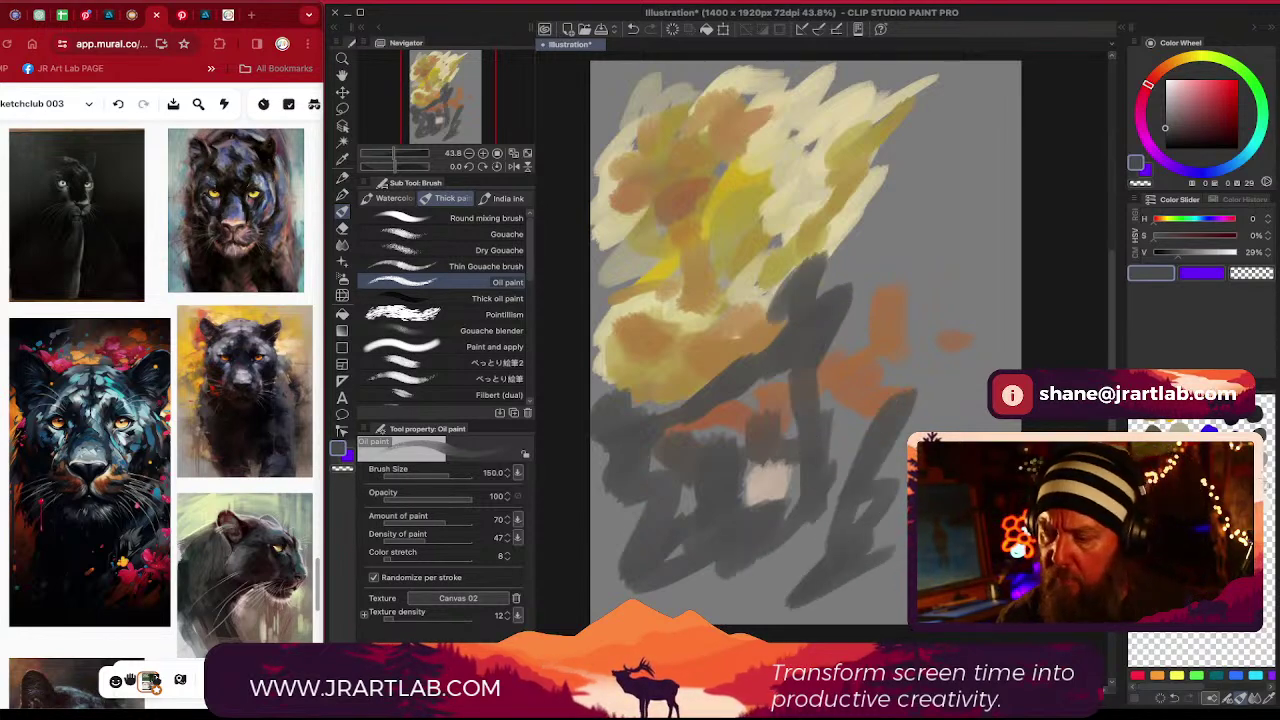
Paint light gray (V 81) strokes over the dark gray base and upward across the rust strokes on the right side of the canvas
left_click(1270, 482)
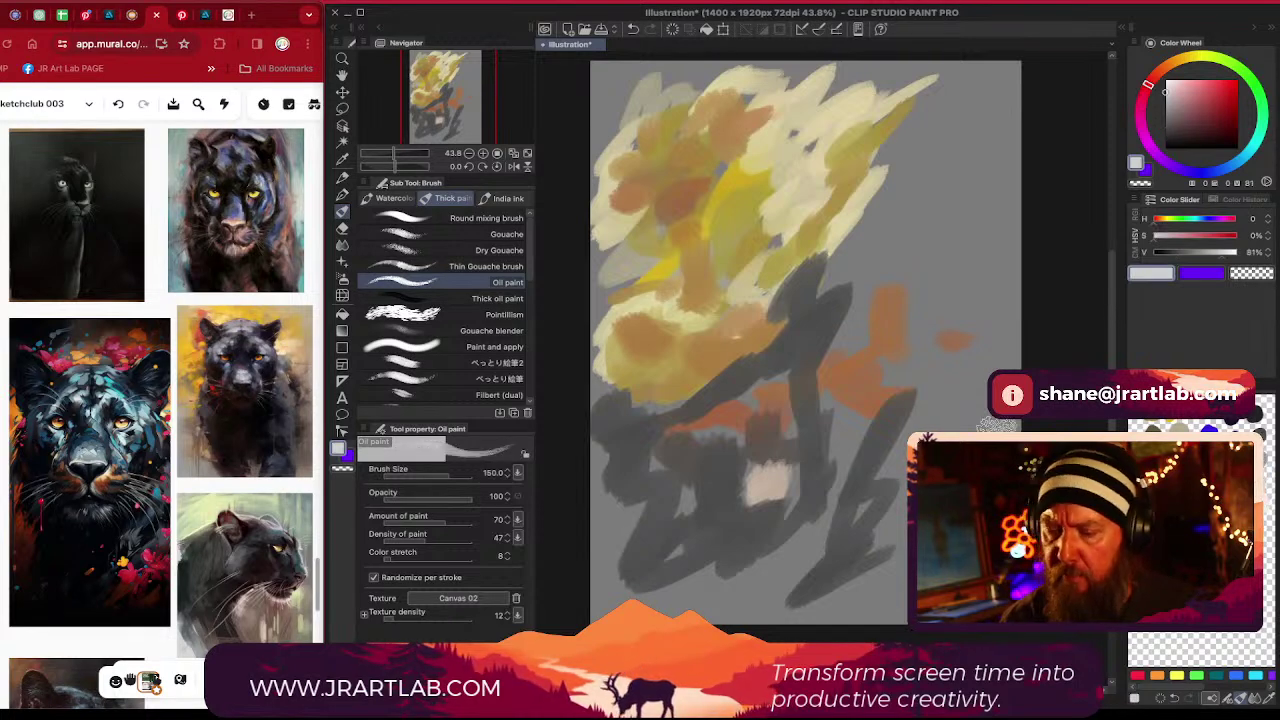
left_click_drag(789, 485, 768, 514)
mouse_move(687, 494)
left_mouse_down()
mouse_move(684, 538)
mouse_move(628, 552)
mouse_move(657, 463)
mouse_move(757, 420)
mouse_move(795, 368)
mouse_move(790, 440)
mouse_move(830, 370)
mouse_move(845, 495)
mouse_move(778, 562)
mouse_move(910, 195)
mouse_move(892, 430)
mouse_move(835, 320)
mouse_move(930, 435)
mouse_move(1010, 220)
mouse_move(950, 425)
left_mouse_up()
mouse_move(1268, 474)
left_mouse_down()
mouse_move(1266, 446)
mouse_move(1268, 498)
mouse_move(1226, 486)
left_mouse_up()
mouse_move(964, 360)
left_mouse_down()
mouse_move(958, 295)
mouse_move(931, 261)
mouse_move(893, 465)
left_mouse_up()
Paint lavender (H 256, S 33, V 83) in the upper corners and bottom edge, with blue-violet (H 251, S 79, V 71) accents along the lower-right edges
left_click(931, 441, "alt")
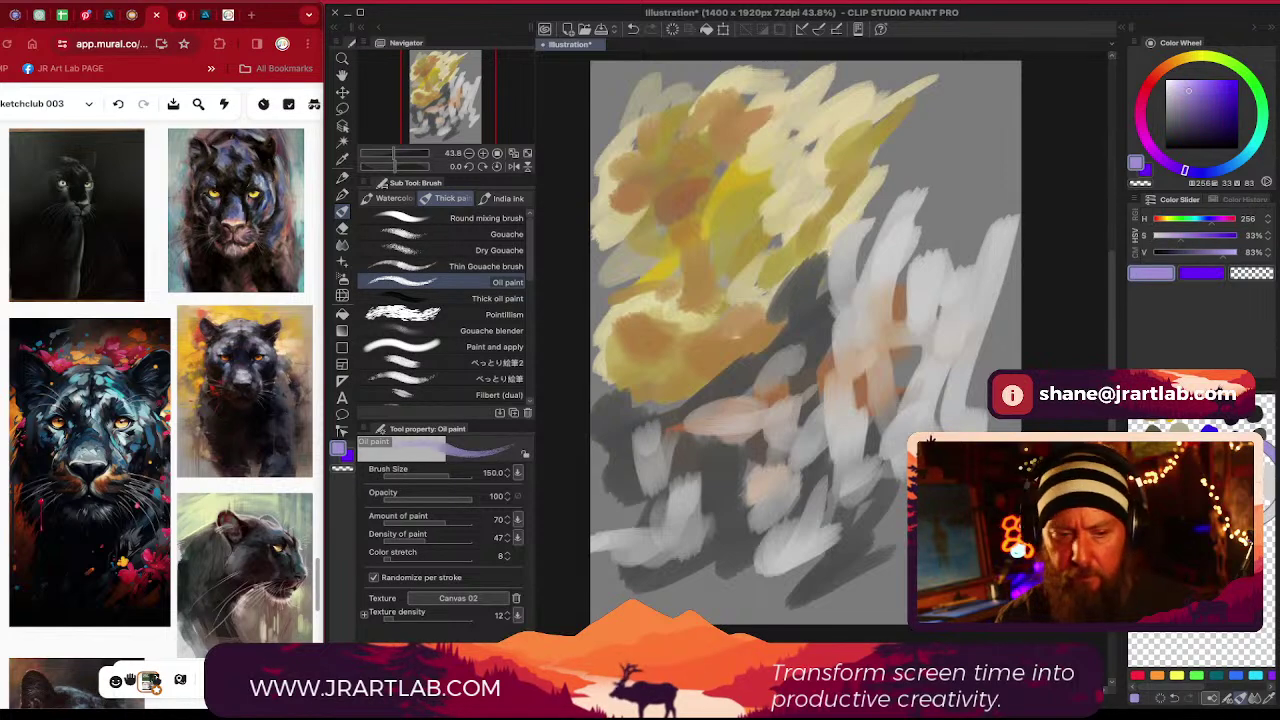
mouse_move(1000, 235)
left_mouse_down()
mouse_move(985, 105)
mouse_move(965, 70)
mouse_move(945, 70)
left_mouse_up()
mouse_move(599, 80)
left_mouse_down()
mouse_move(638, 85)
mouse_move(609, 91)
left_mouse_up()
left_click(625, 581)
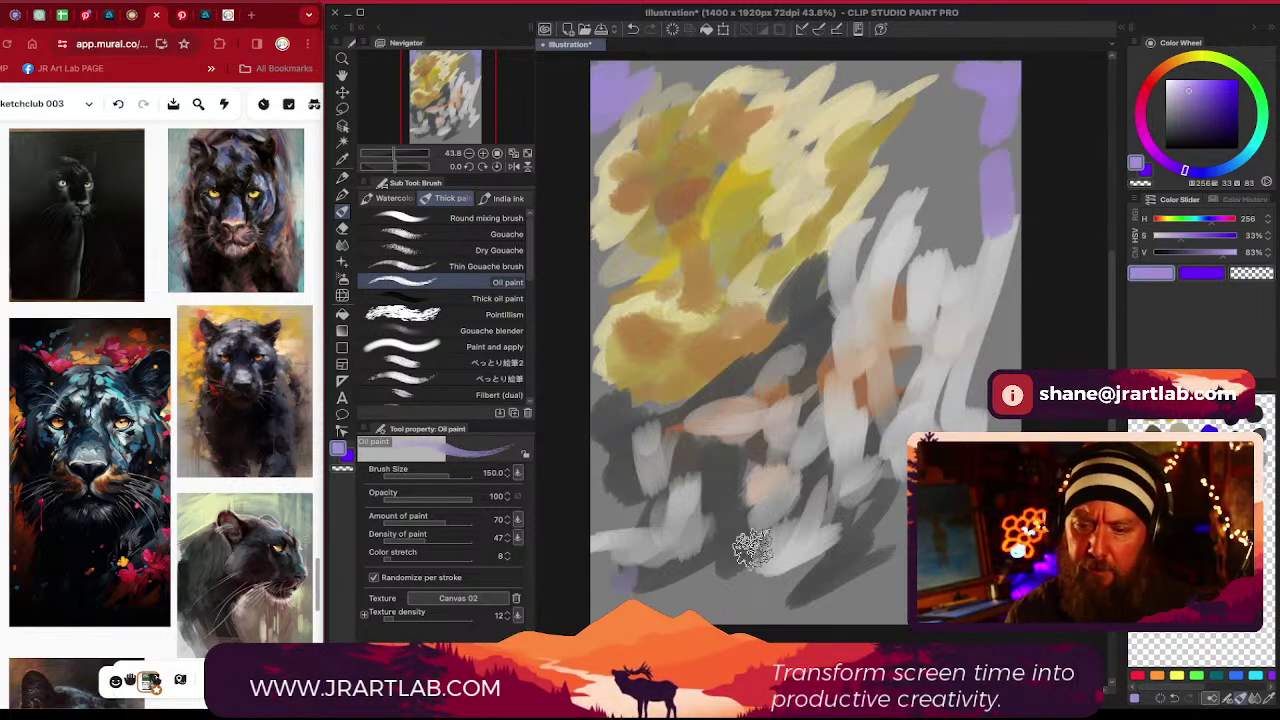
mouse_move(635, 582)
left_mouse_down()
mouse_move(745, 605)
mouse_move(883, 597)
mouse_move(893, 520)
mouse_move(850, 610)
left_mouse_up()
left_click(1211, 460, "alt")
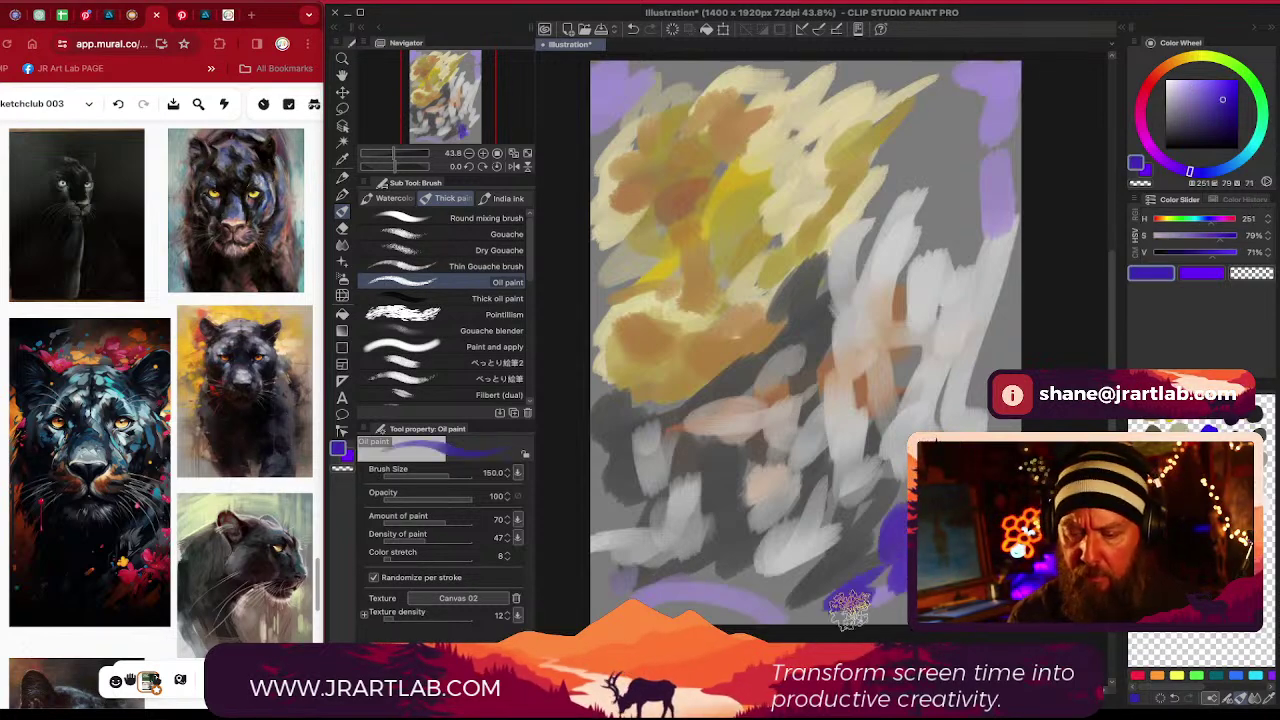
mouse_move(980, 405)
left_mouse_down()
mouse_move(968, 360)
mouse_move(995, 305)
left_mouse_up()
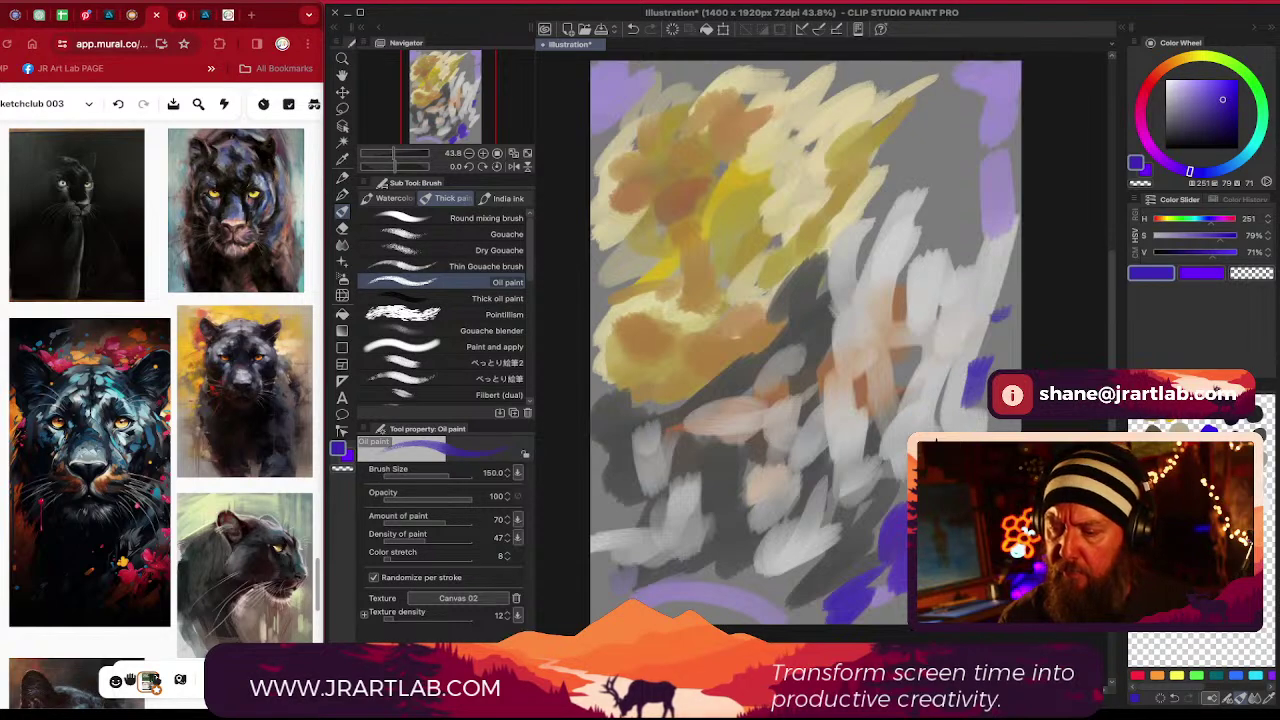
Paint dark purple (H 268, S 52, V 13) over the blue-violet accents, along the bottom edge and up the canvas's right side
left_click(1245, 424, "alt")
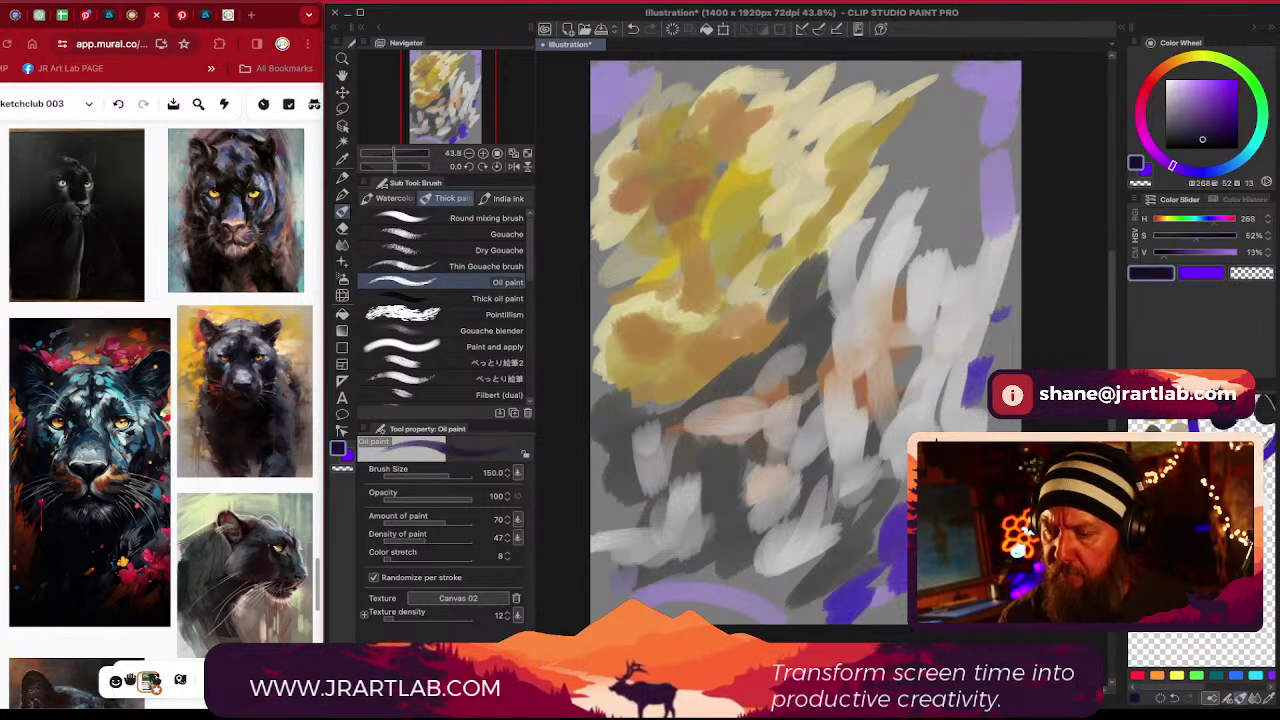
left_click(1247, 442, "alt")
mouse_move(873, 575)
left_mouse_down()
mouse_move(846, 589)
mouse_move(896, 524)
mouse_move(896, 589)
mouse_move(860, 620)
left_mouse_up()
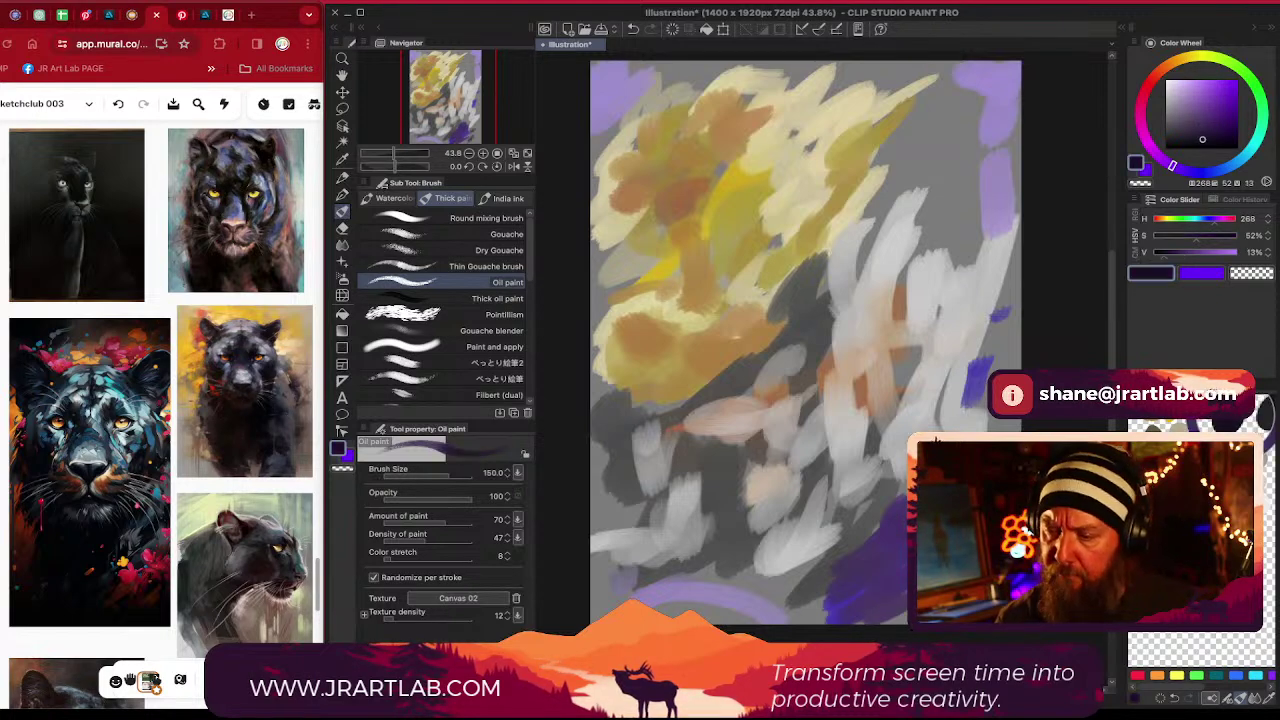
left_click(905, 535, "alt")
left_click_drag(811, 600, 826, 622)
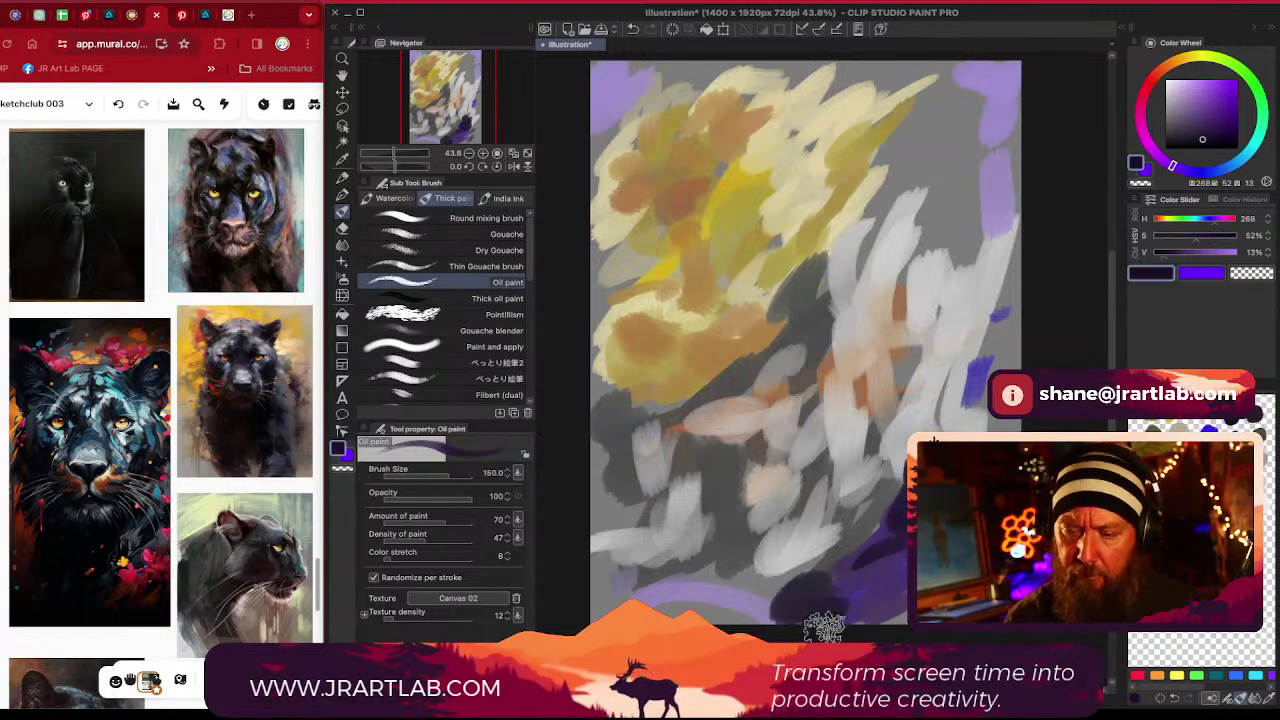
mouse_move(978, 428)
left_mouse_down()
mouse_move(1012, 265)
mouse_move(985, 420)
left_mouse_up()
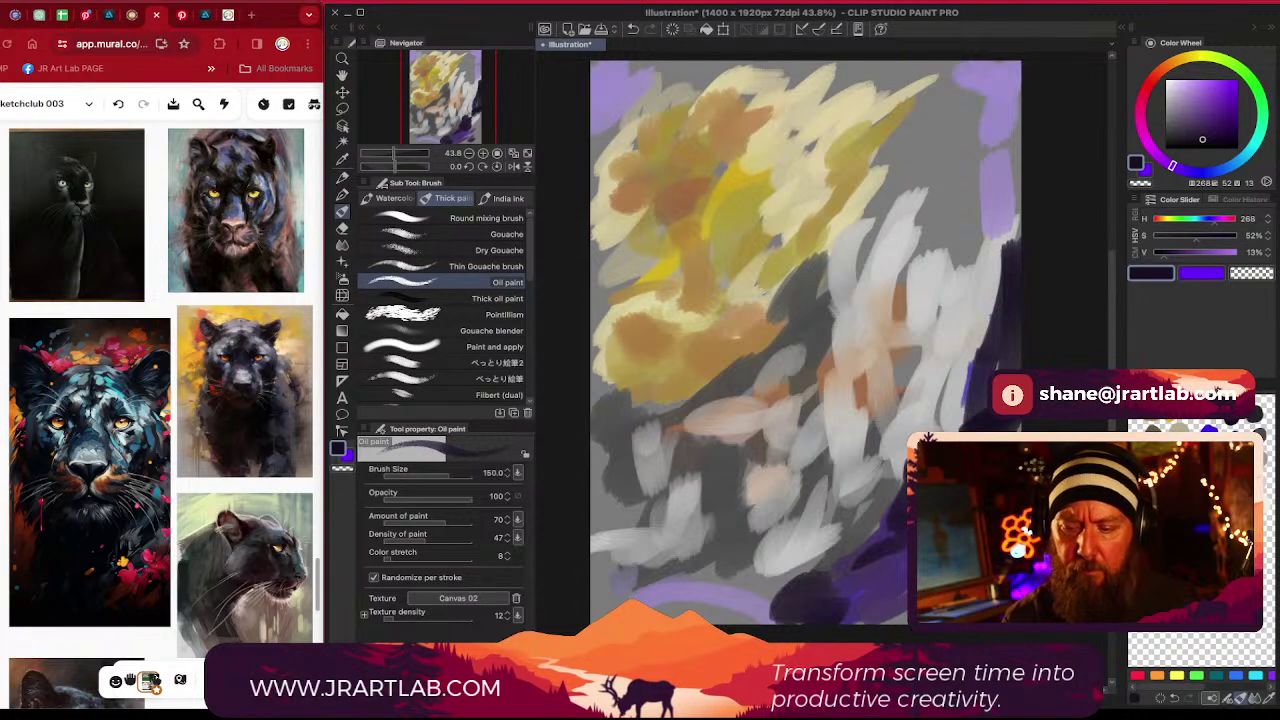
mouse_move(790, 580)
left_mouse_down()
mouse_move(594, 619)
mouse_move(625, 481)
mouse_move(658, 597)
mouse_move(790, 622)
left_mouse_up()
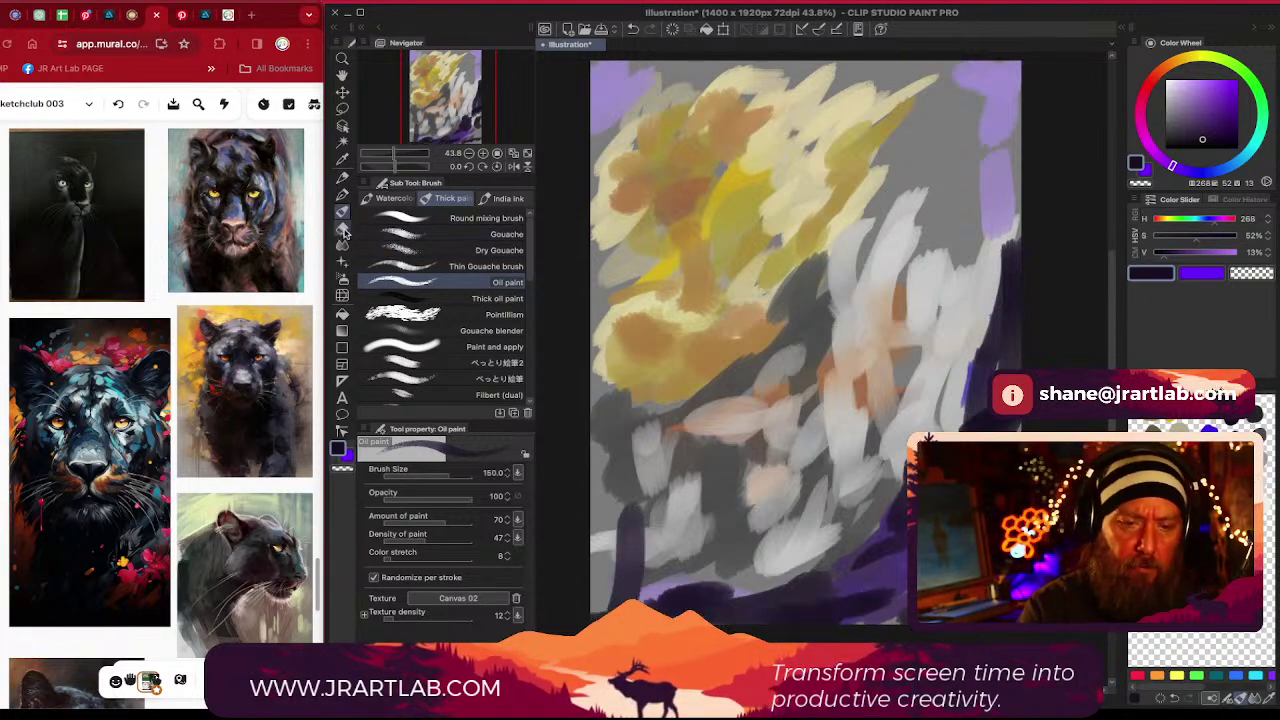
Smudge the yellow, orange and gray strokes together with the Painterly blender at brush size 170
left_click(343, 245)
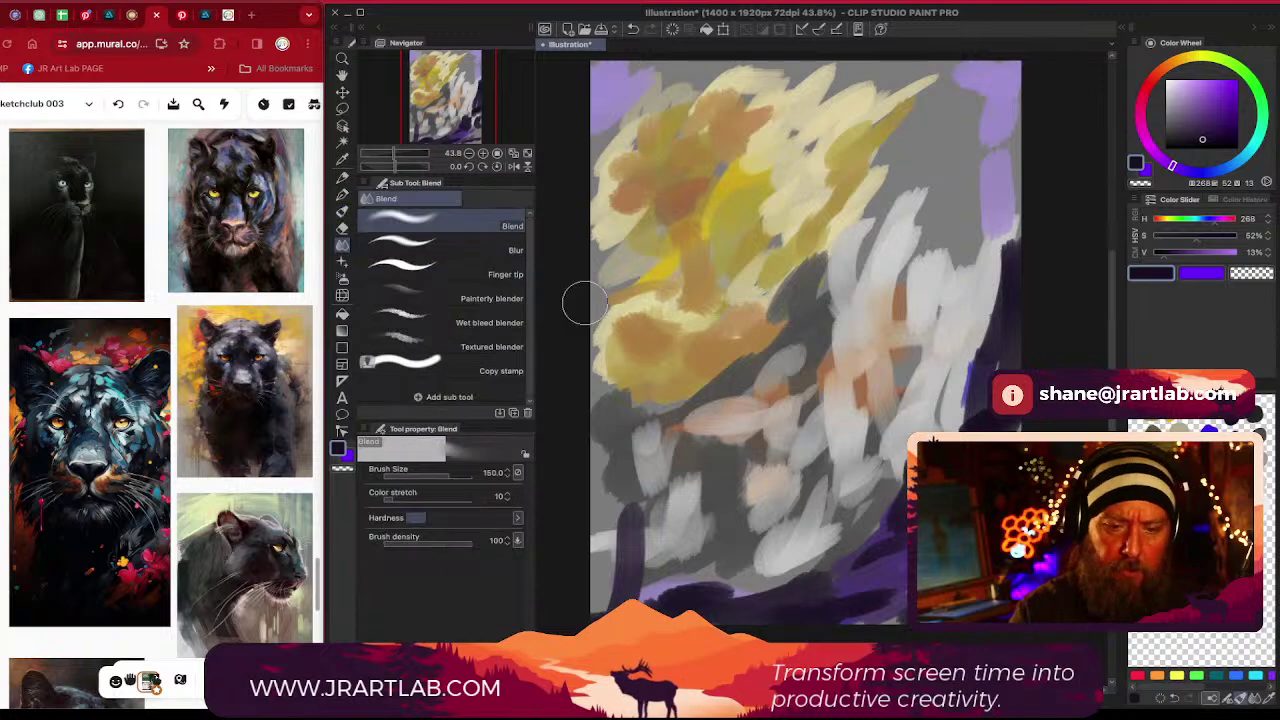
left_click(507, 299)
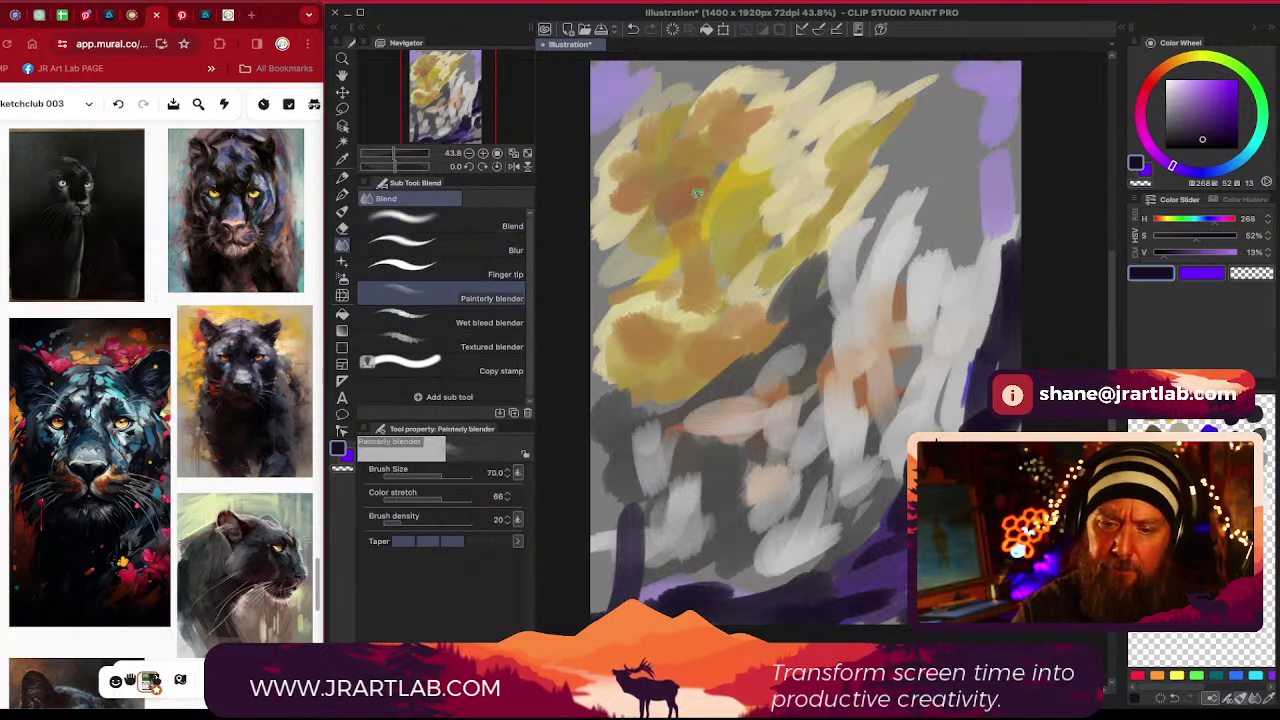
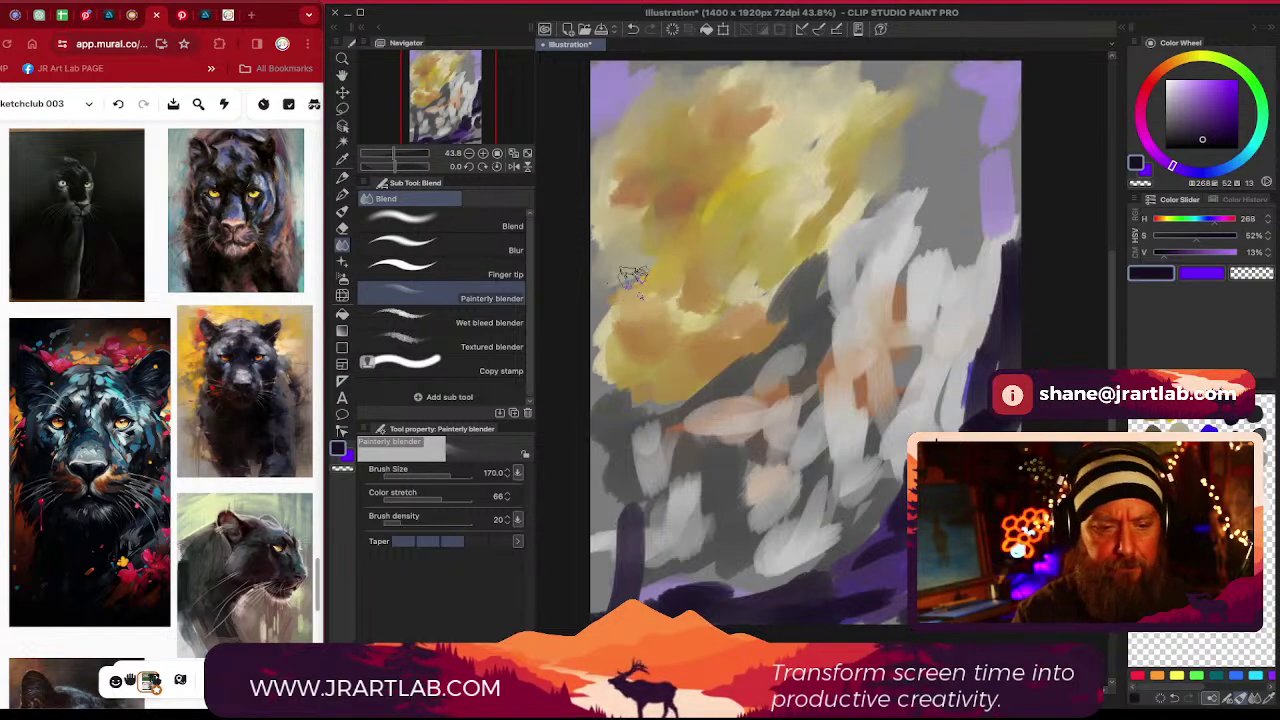
mouse_move(609, 322)
left_mouse_down()
mouse_move(611, 298)
mouse_move(606, 366)
left_mouse_up()
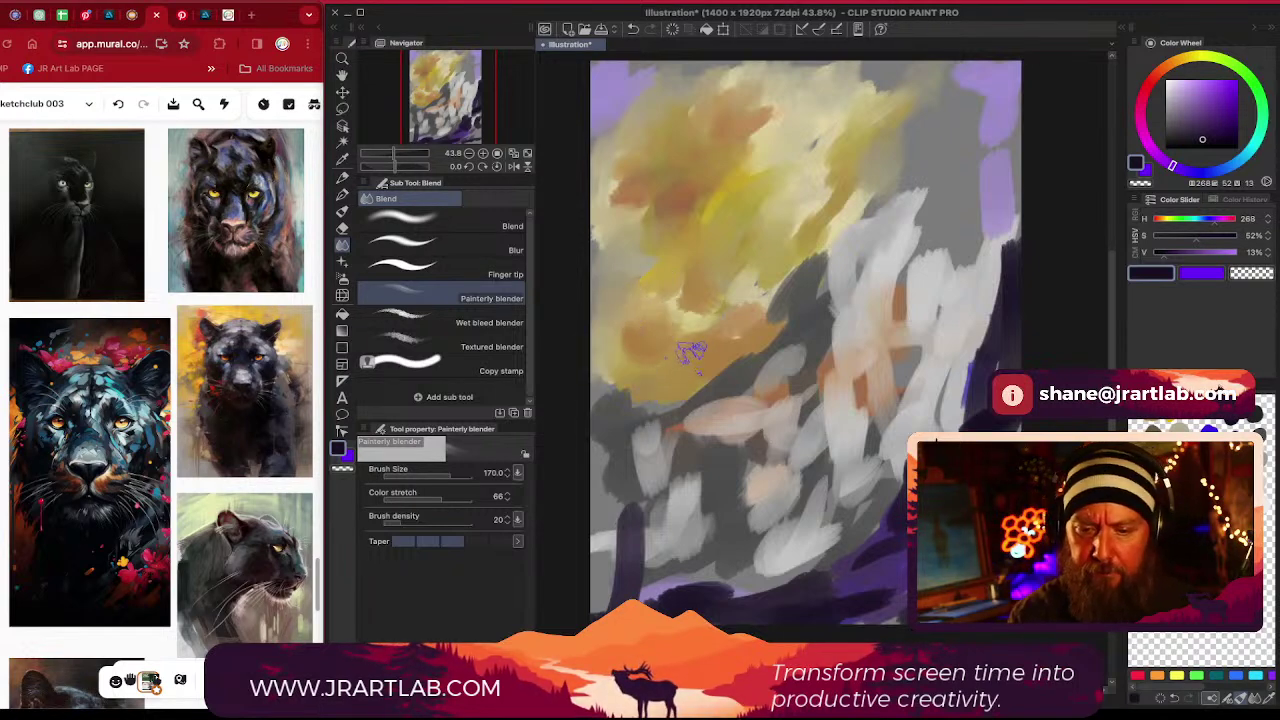
mouse_move(700, 318)
left_mouse_down()
mouse_move(698, 301)
mouse_move(686, 308)
left_mouse_up()
mouse_move(777, 341)
left_mouse_down()
mouse_move(752, 316)
mouse_move(806, 254)
mouse_move(818, 288)
mouse_move(805, 296)
mouse_move(946, 157)
mouse_move(881, 218)
mouse_move(866, 215)
mouse_move(919, 238)
mouse_move(906, 312)
mouse_move(659, 412)
mouse_move(641, 387)
mouse_move(602, 384)
mouse_move(598, 431)
mouse_move(622, 455)
mouse_move(599, 451)
mouse_move(666, 451)
mouse_move(667, 427)
mouse_move(650, 445)
mouse_move(654, 498)
mouse_move(618, 493)
mouse_move(629, 507)
mouse_move(608, 541)
mouse_move(614, 566)
mouse_move(662, 515)
mouse_move(658, 487)
mouse_move(645, 578)
mouse_move(682, 560)
mouse_move(691, 530)
mouse_move(674, 488)
mouse_move(733, 462)
mouse_move(726, 425)
mouse_move(776, 410)
mouse_move(764, 374)
mouse_move(794, 362)
mouse_move(795, 331)
mouse_move(809, 391)
mouse_move(809, 377)
mouse_move(823, 385)
mouse_move(781, 456)
mouse_move(776, 437)
mouse_move(763, 456)
mouse_move(779, 478)
mouse_move(770, 522)
mouse_move(750, 530)
mouse_move(754, 517)
mouse_move(680, 586)
mouse_move(609, 577)
mouse_move(755, 594)
mouse_move(880, 490)
mouse_move(870, 415)
mouse_move(905, 362)
mouse_move(890, 358)
mouse_move(909, 393)
mouse_move(936, 248)
mouse_move(968, 262)
mouse_move(990, 82)
left_mouse_up()
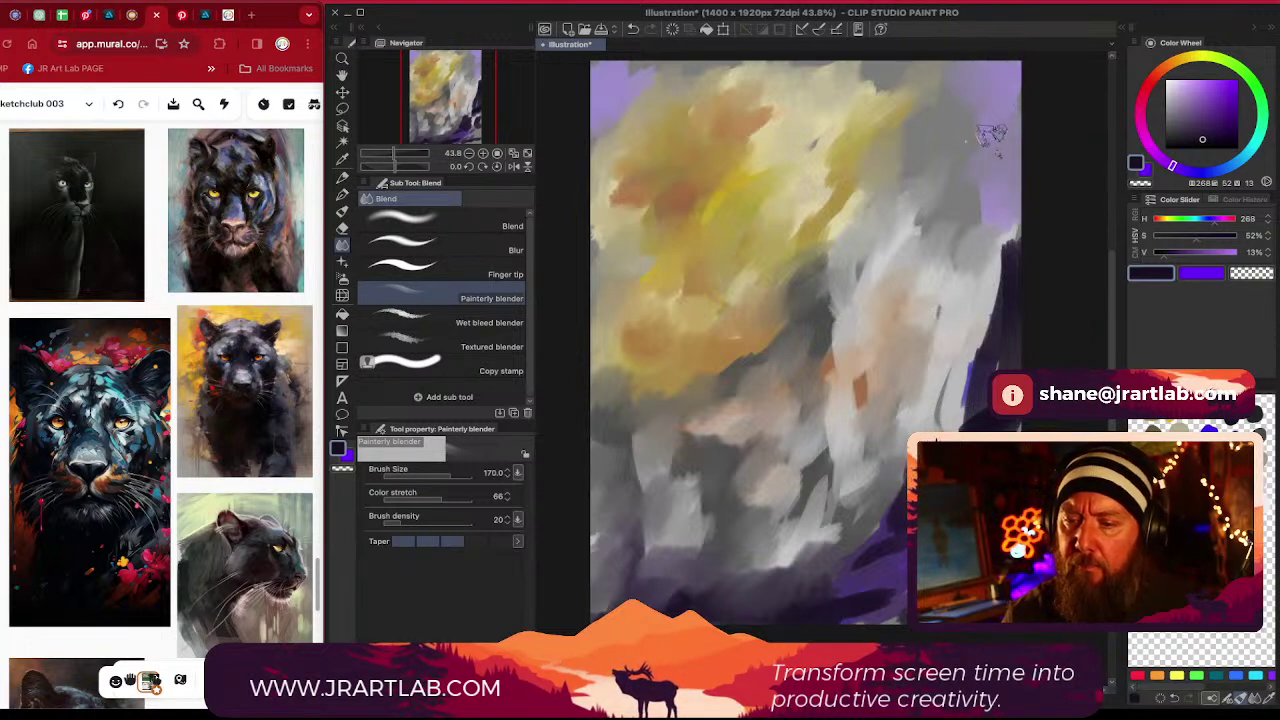
Blend the lavender and dark purple edges into the gray and soften the light gray and rust strokes on the canvas's right side
mouse_move(996, 152)
left_mouse_down()
mouse_move(995, 272)
mouse_move(1013, 235)
mouse_move(1010, 270)
mouse_move(992, 300)
mouse_move(990, 355)
mouse_move(963, 383)
mouse_move(957, 368)
mouse_move(973, 406)
left_mouse_up()
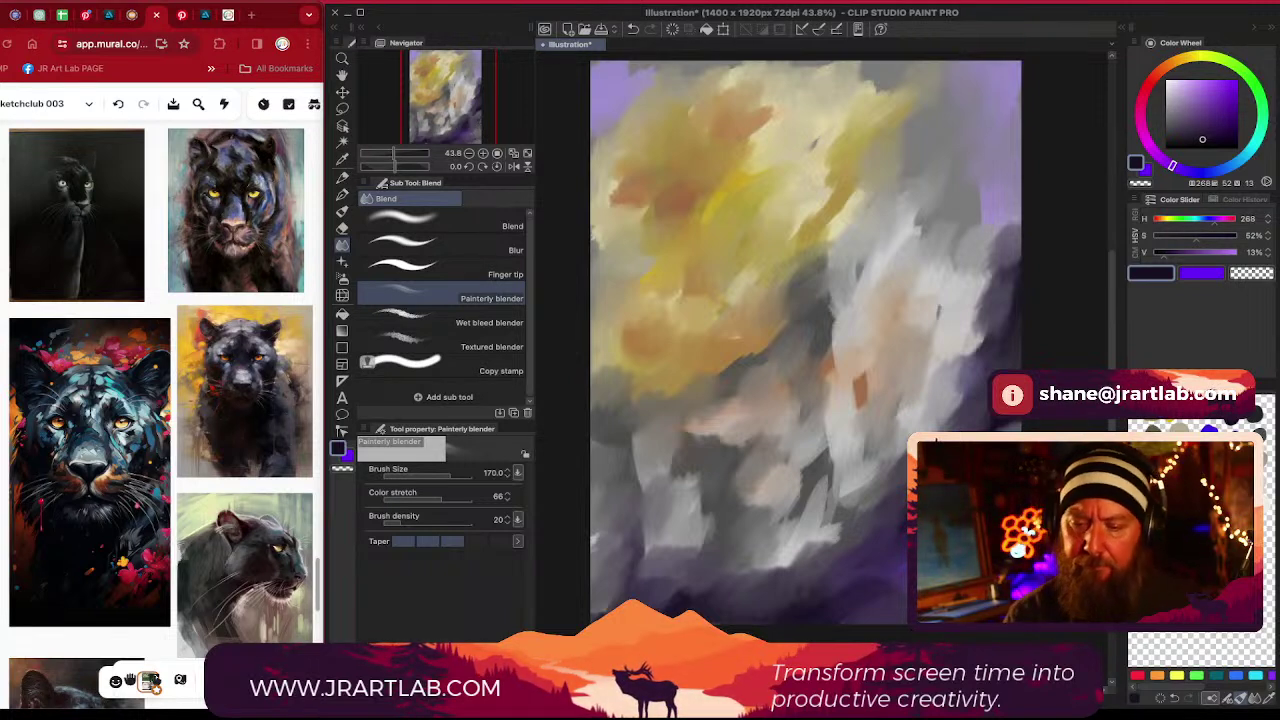
mouse_move(1001, 226)
left_mouse_down()
mouse_move(1012, 190)
mouse_move(985, 208)
left_mouse_up()
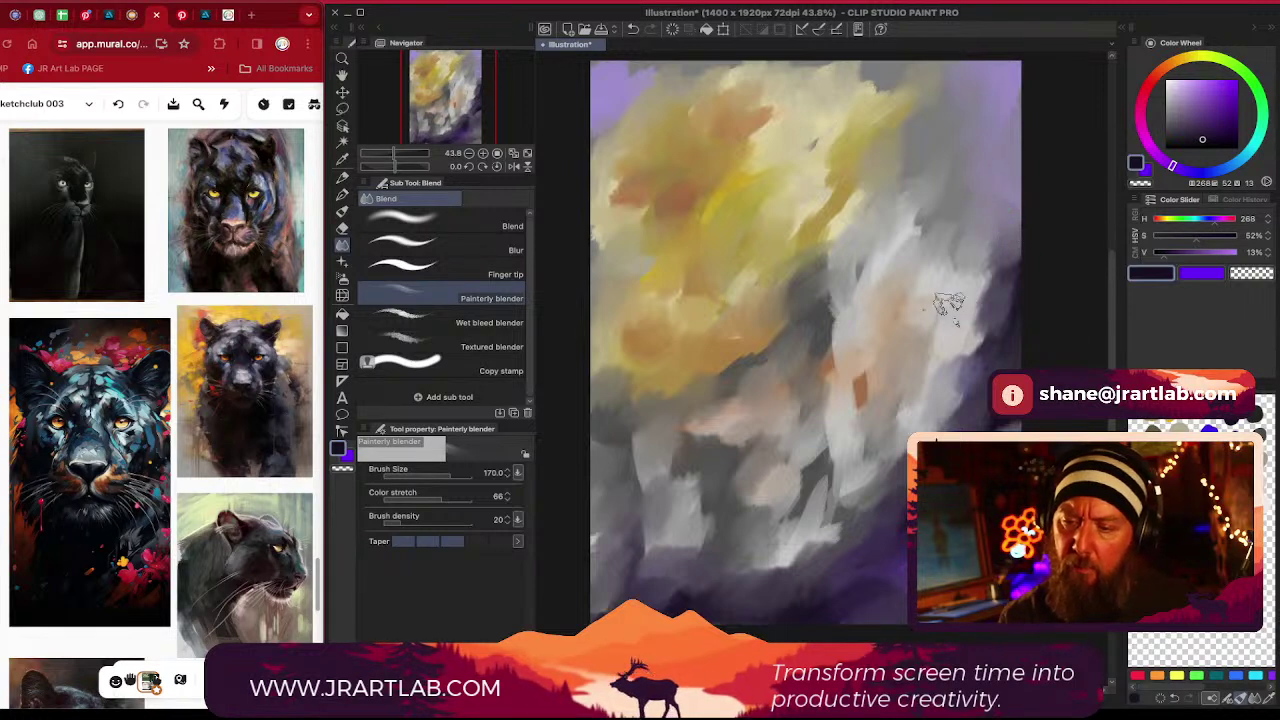
mouse_move(917, 333)
left_mouse_down()
mouse_move(866, 384)
mouse_move(820, 345)
mouse_move(838, 308)
left_mouse_up()
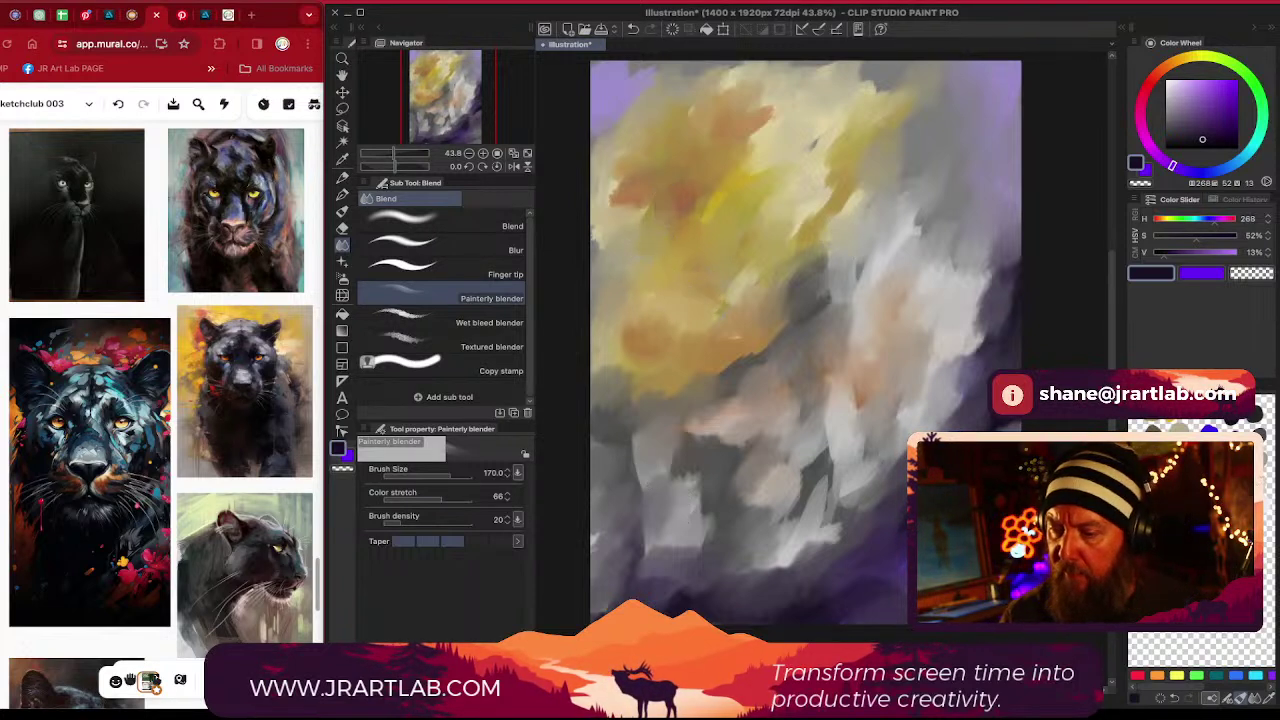
Make the empty layer above the painted background active and dock the Layer palette together with the Sub Tool palette
left_click(1165, 385)
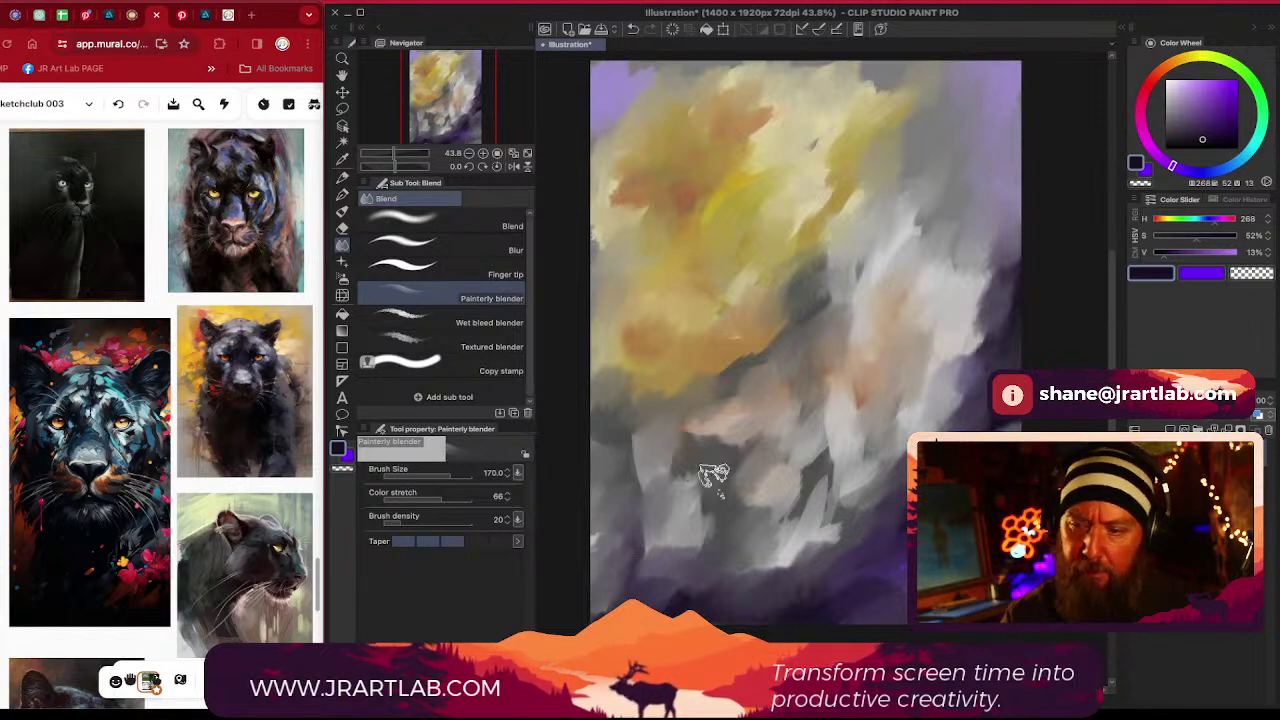
left_click(1222, 385)
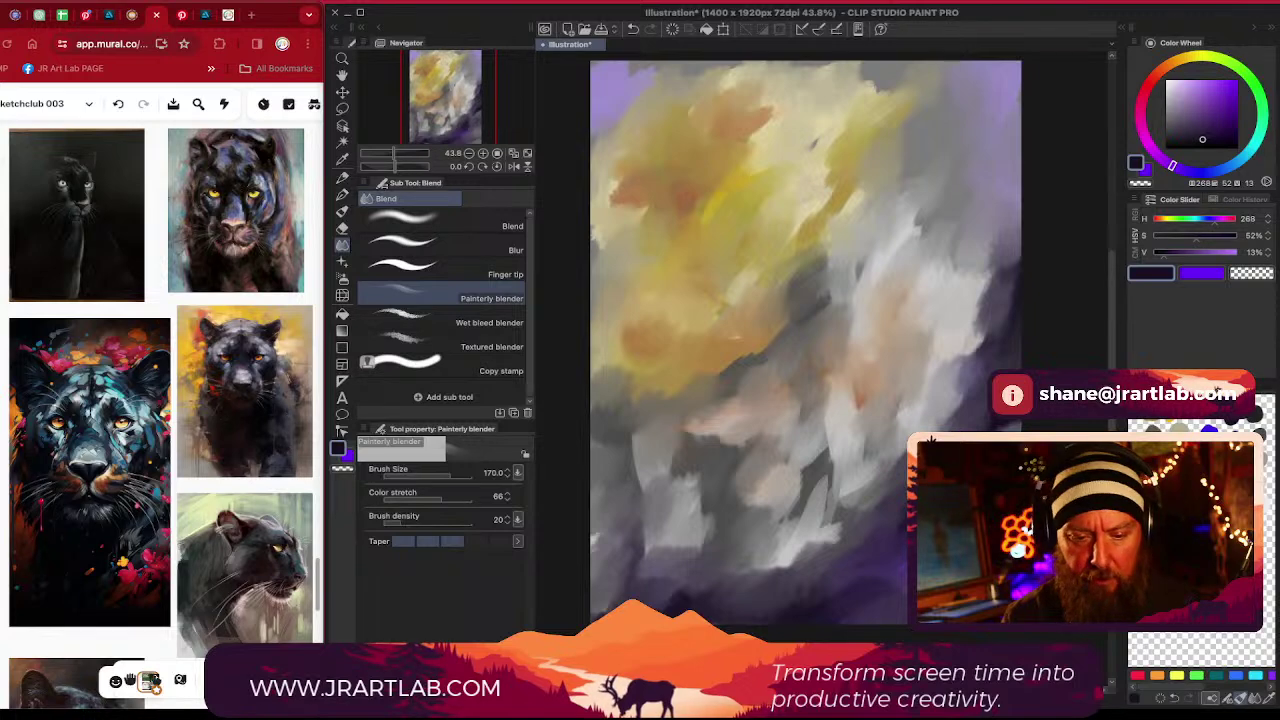
left_click_drag(1215, 392, 492, 436)
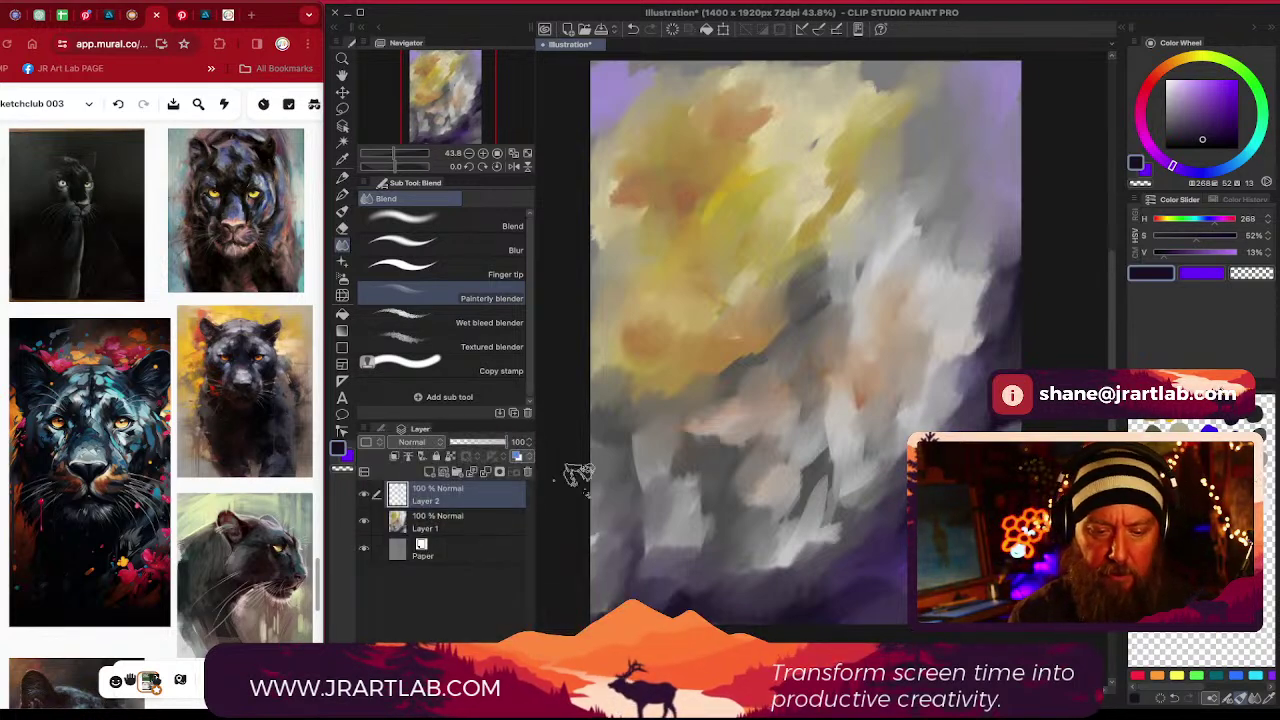
left_click(379, 433)
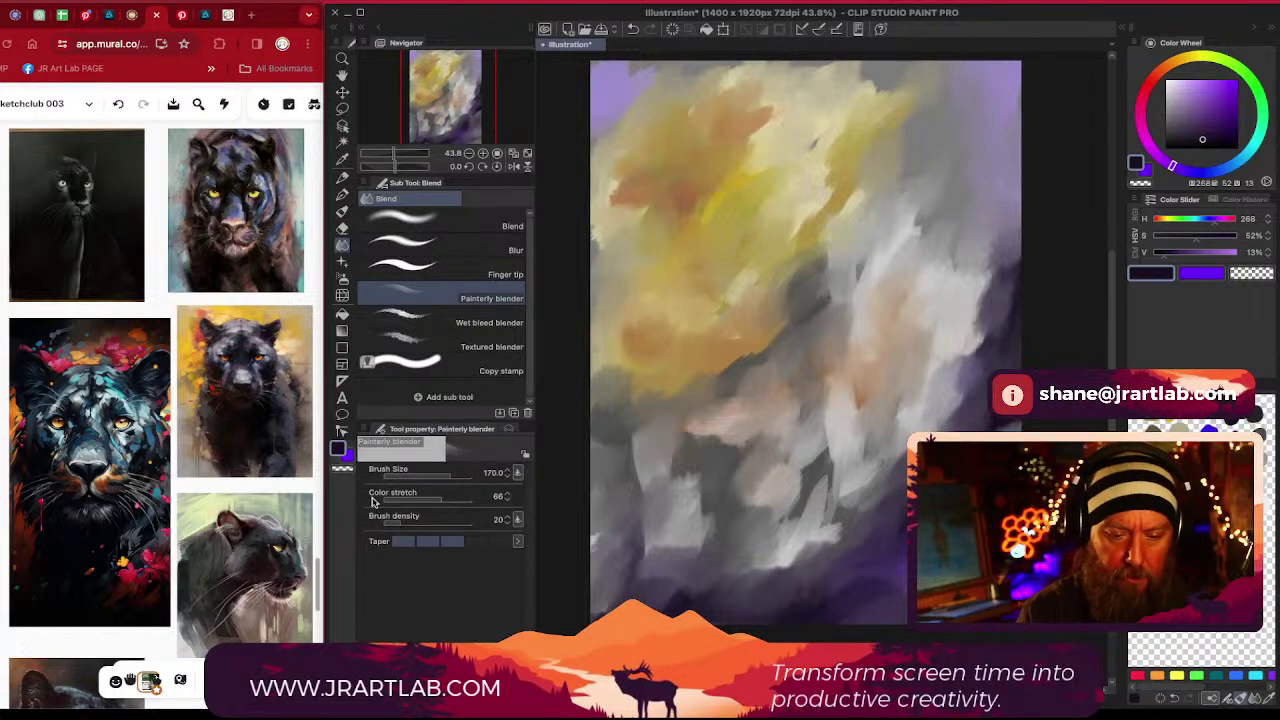
left_click(507, 431)
left_click_drag(420, 430, 470, 186)
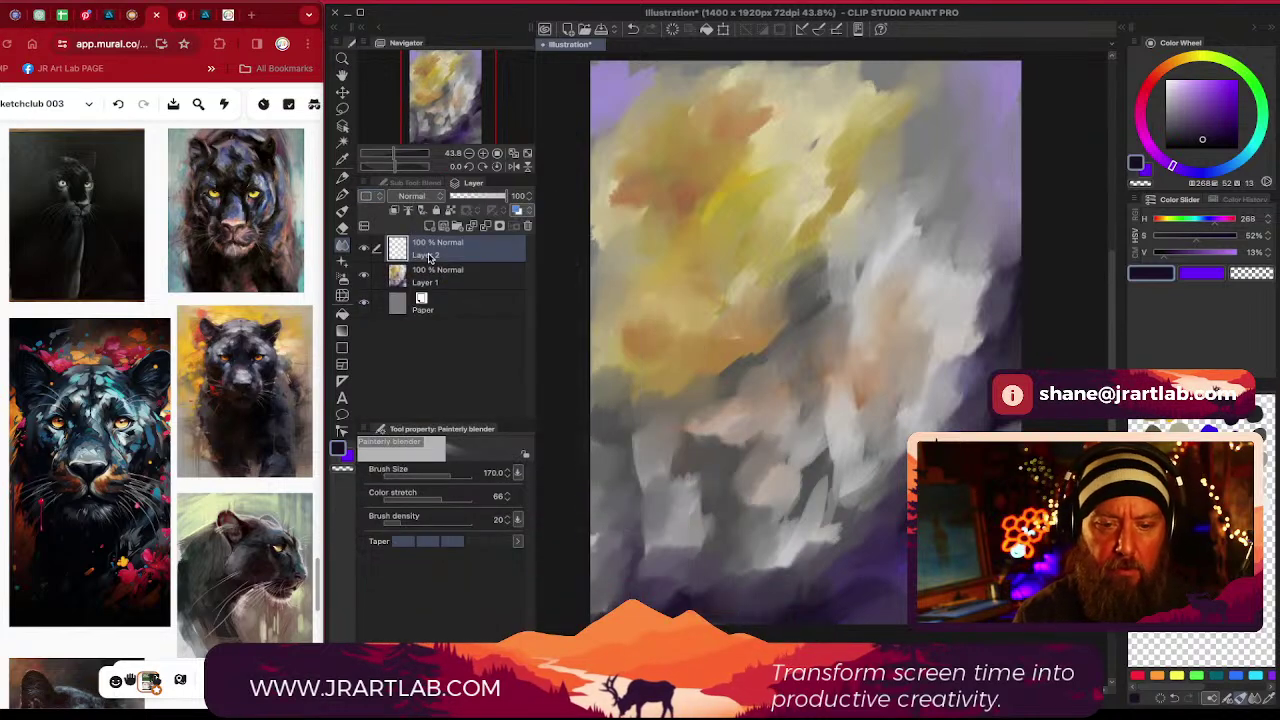
left_click(425, 188)
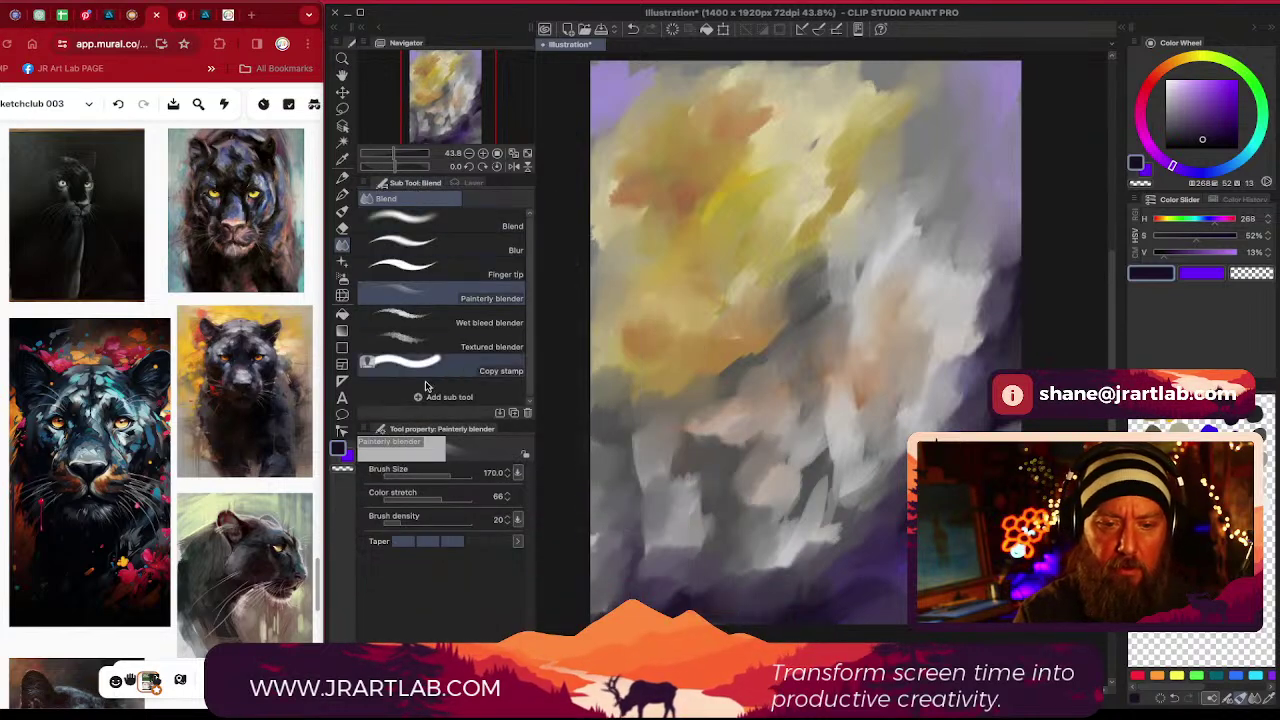
left_click(466, 183)
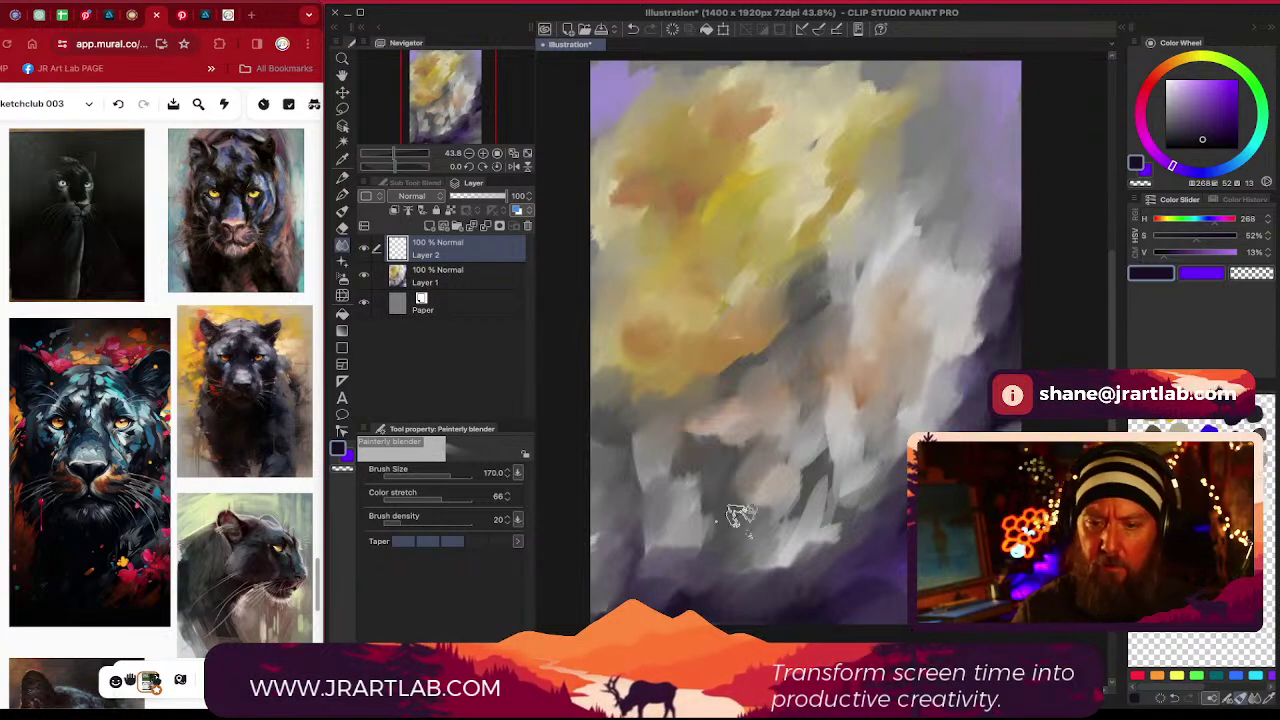
Switch to the Oil paint brush at size 60 and paint two dark purple marks side by side across the canvas's upper part
left_click(343, 229)
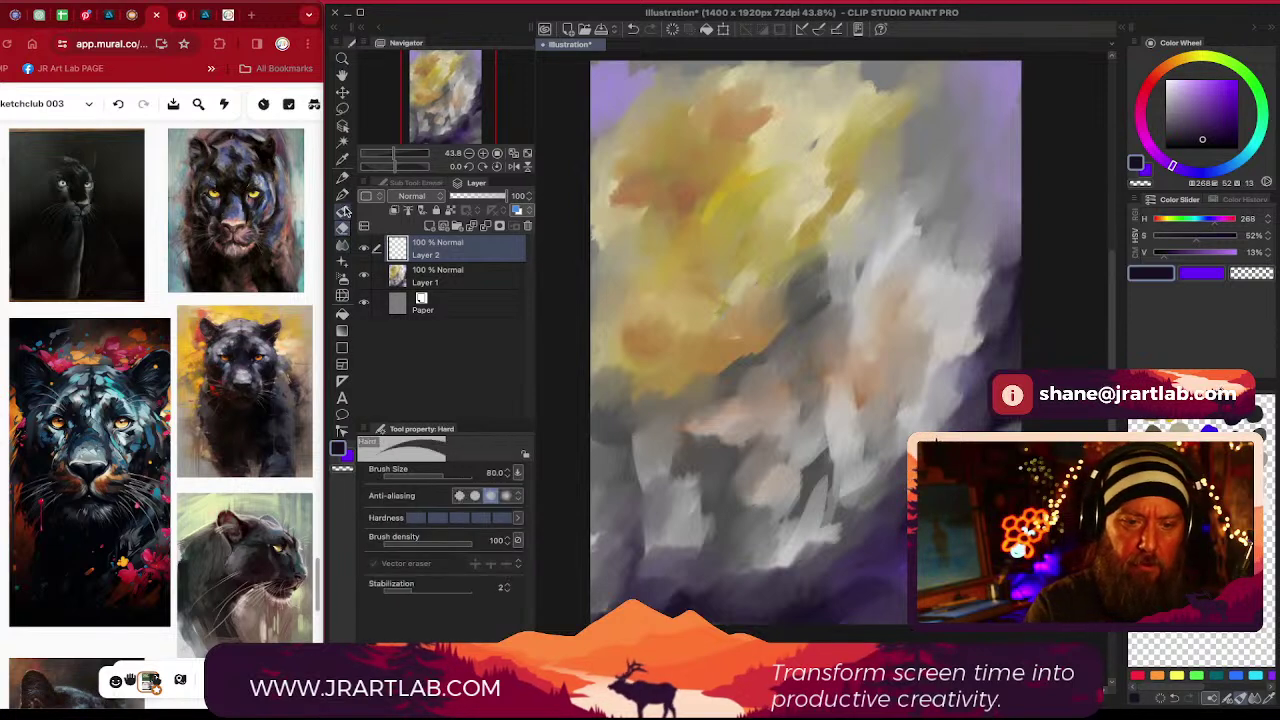
left_click(343, 211)
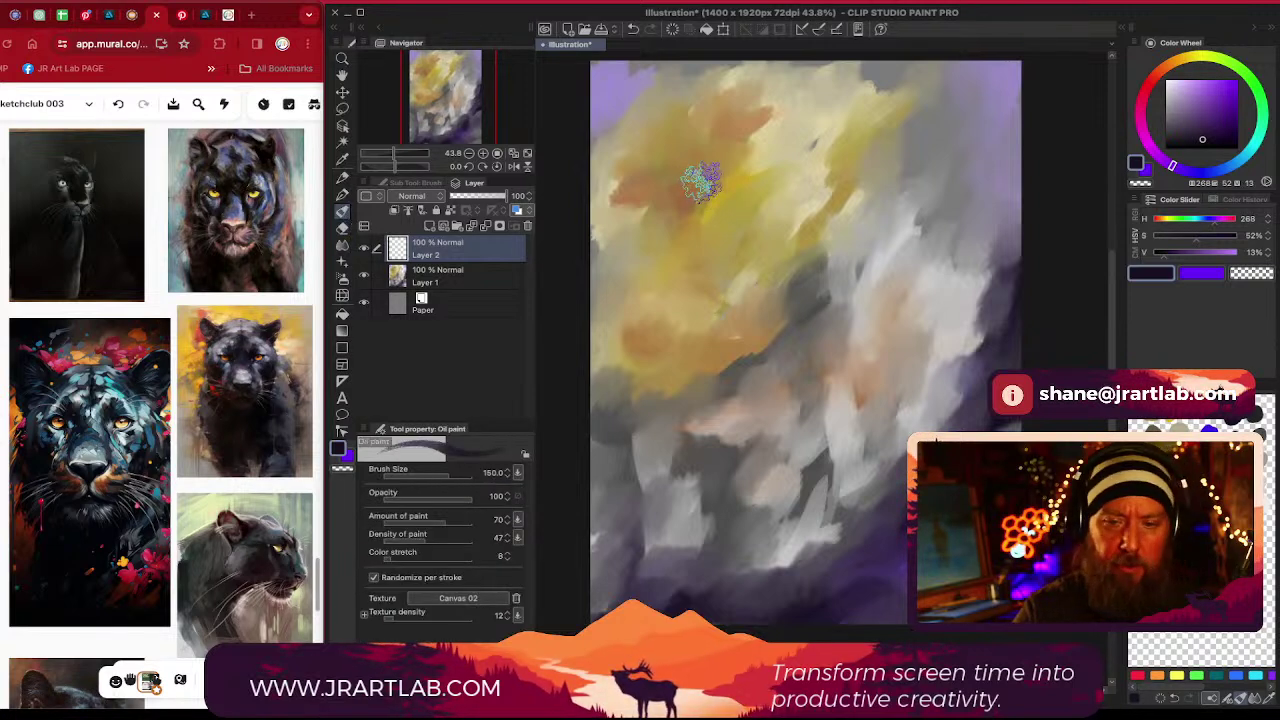
key("bracketleft")
key("bracketleft")
key("bracketleft")
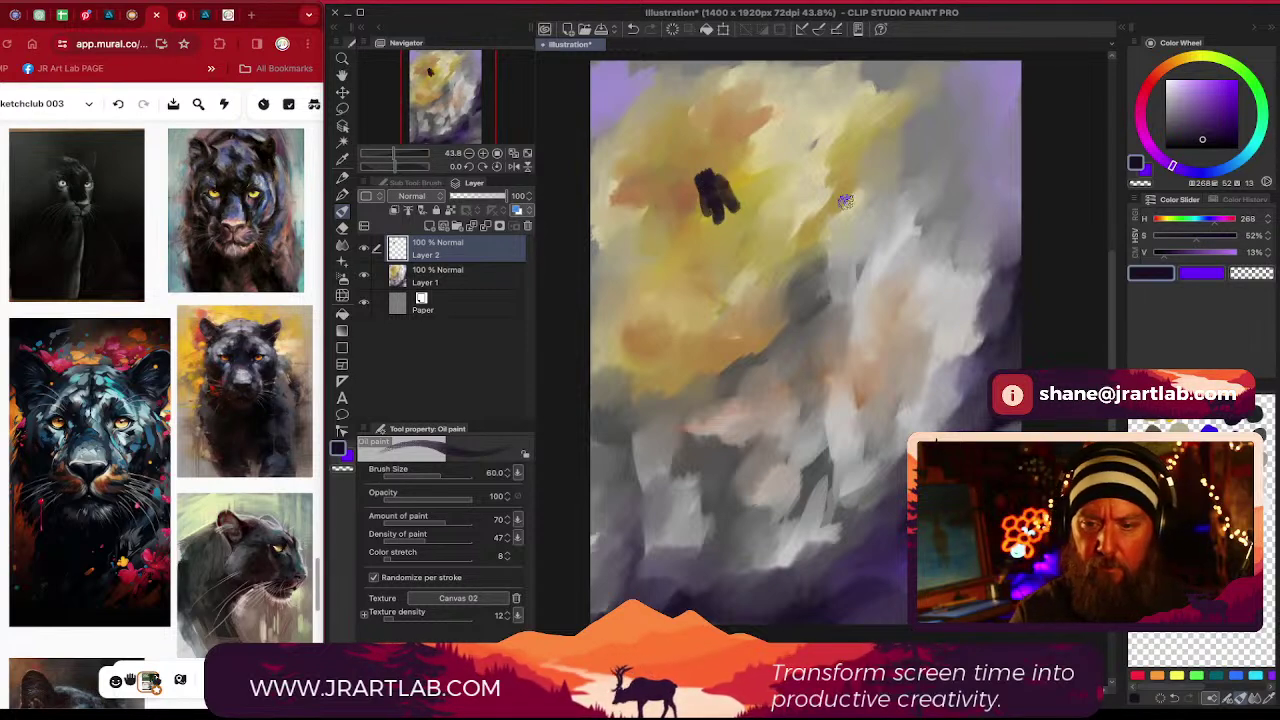
mouse_move(868, 185)
left_mouse_down()
mouse_move(878, 198)
mouse_move(900, 168)
mouse_move(912, 200)
mouse_move(903, 188)
mouse_move(892, 206)
left_mouse_up()
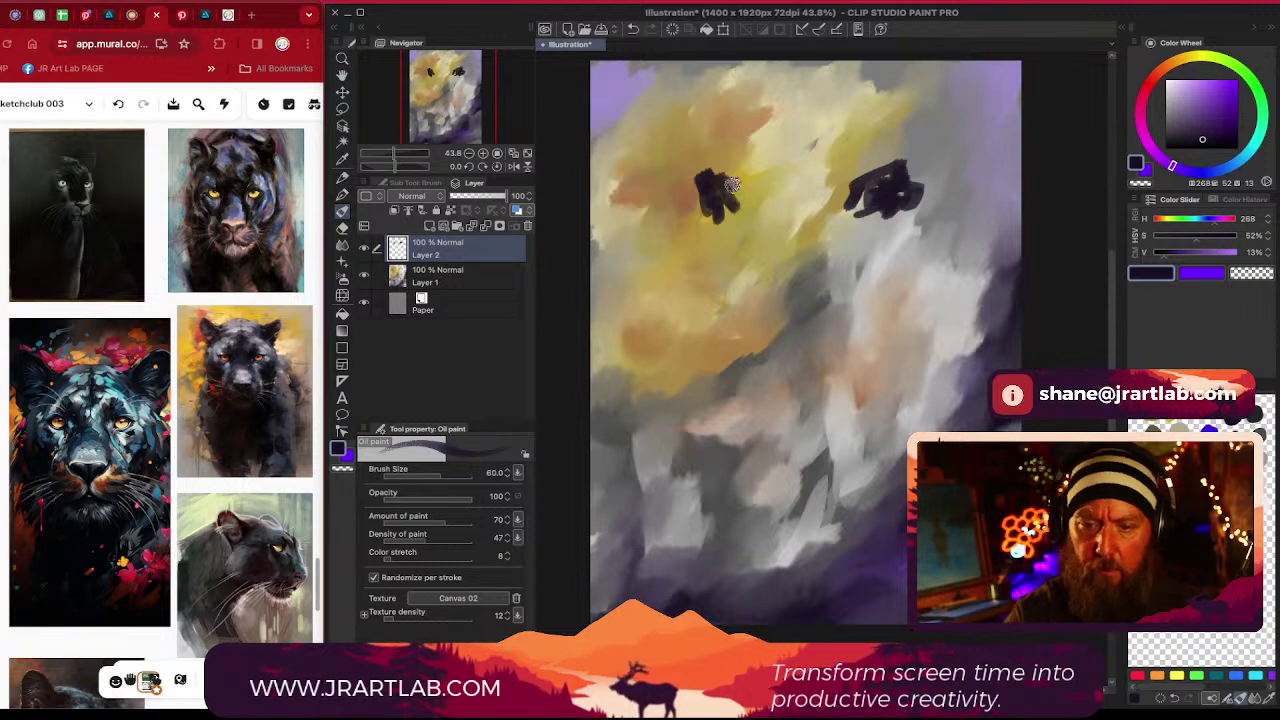
Rough in the top and both sides of the panther's head with dark purple oil-paint strokes joining the two ear marks
mouse_move(732, 185)
left_mouse_down()
mouse_move(700, 222)
mouse_move(697, 176)
mouse_move(717, 180)
mouse_move(710, 216)
mouse_move(773, 183)
mouse_move(757, 180)
mouse_move(847, 188)
mouse_move(733, 185)
mouse_move(826, 183)
mouse_move(812, 176)
mouse_move(706, 236)
mouse_move(716, 285)
mouse_move(701, 242)
mouse_move(696, 265)
mouse_move(686, 250)
mouse_move(699, 270)
mouse_move(704, 247)
mouse_move(745, 228)
left_mouse_up()
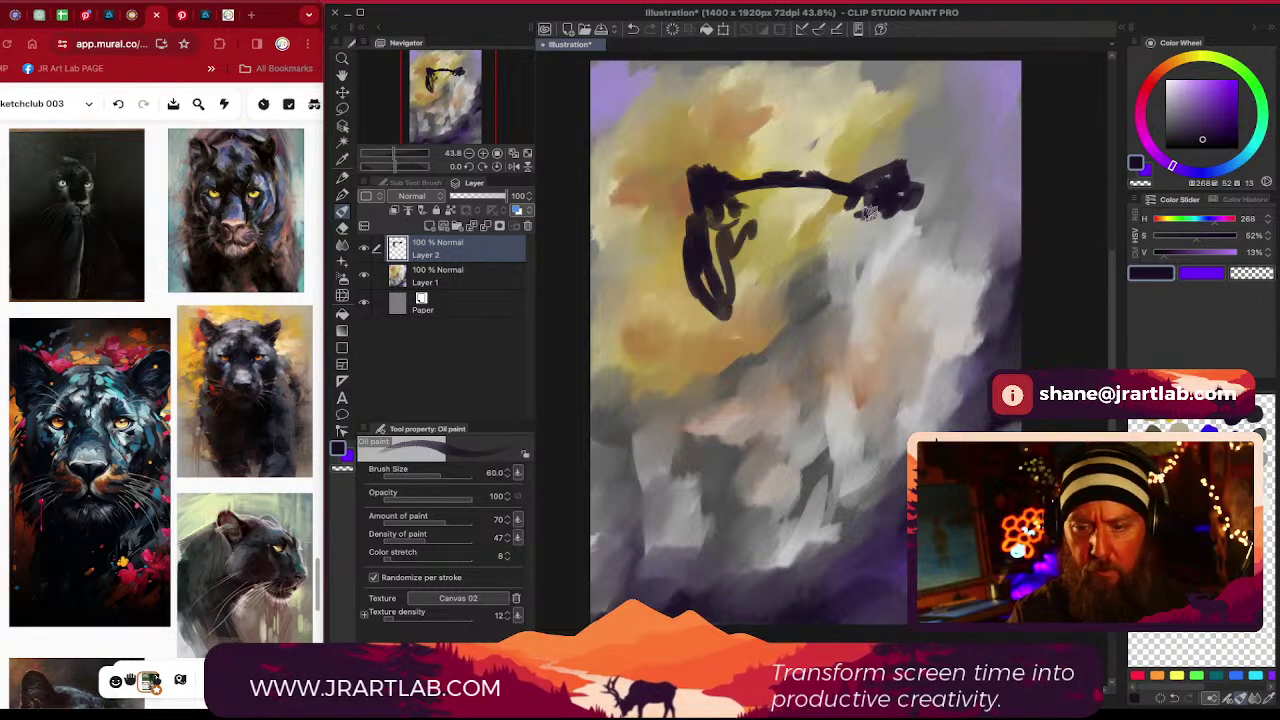
mouse_move(908, 216)
left_mouse_down()
mouse_move(888, 300)
mouse_move(870, 318)
left_mouse_up()
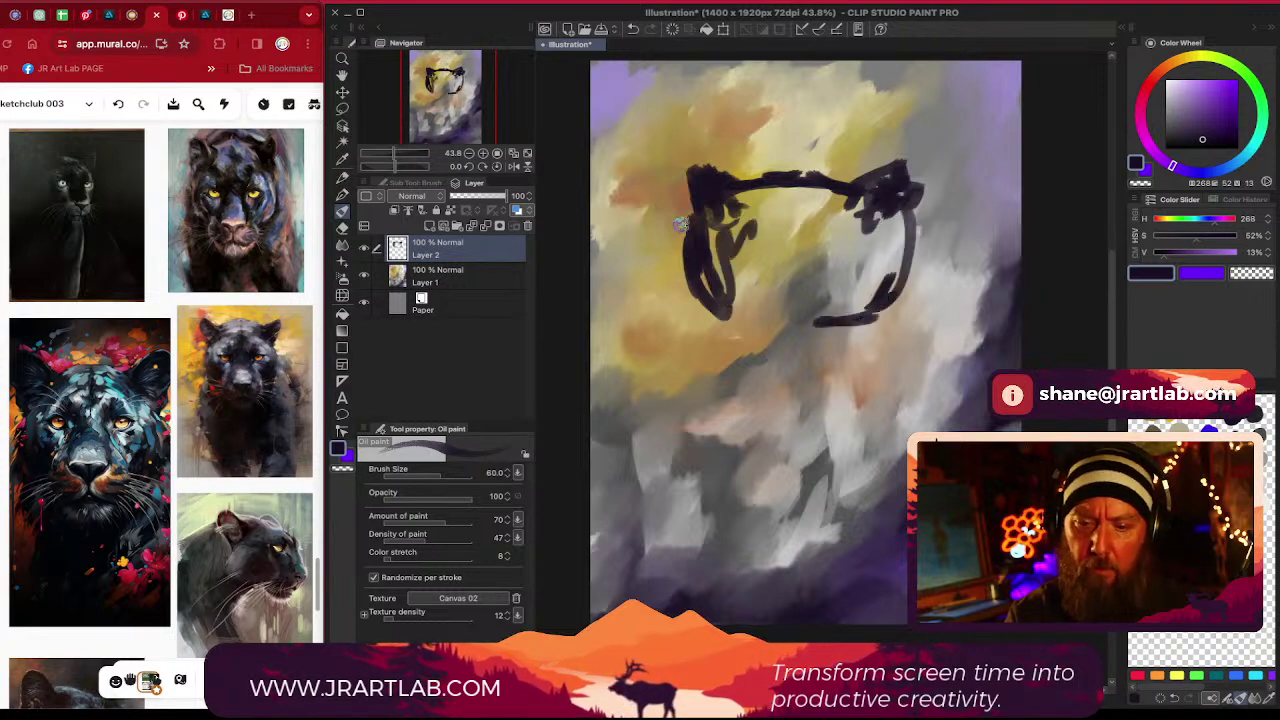
left_click_drag(680, 224, 744, 328)
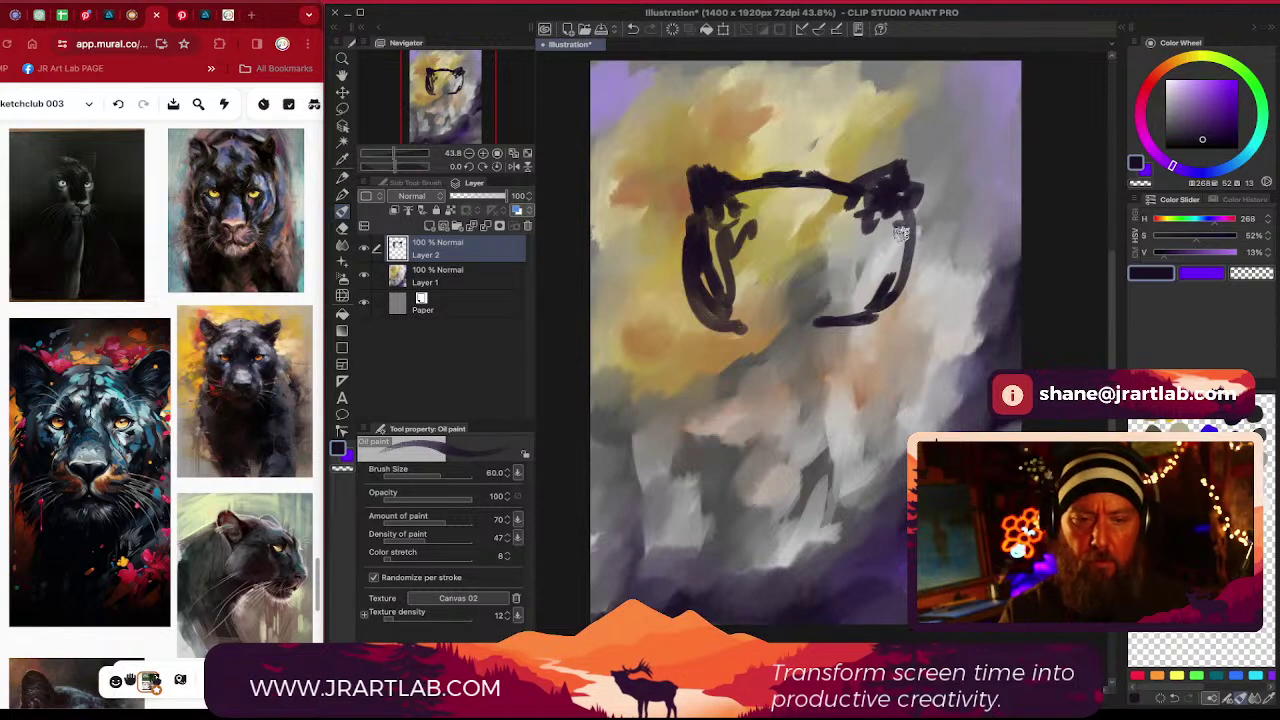
mouse_move(901, 232)
left_mouse_down()
mouse_move(911, 295)
mouse_move(868, 352)
left_mouse_up()
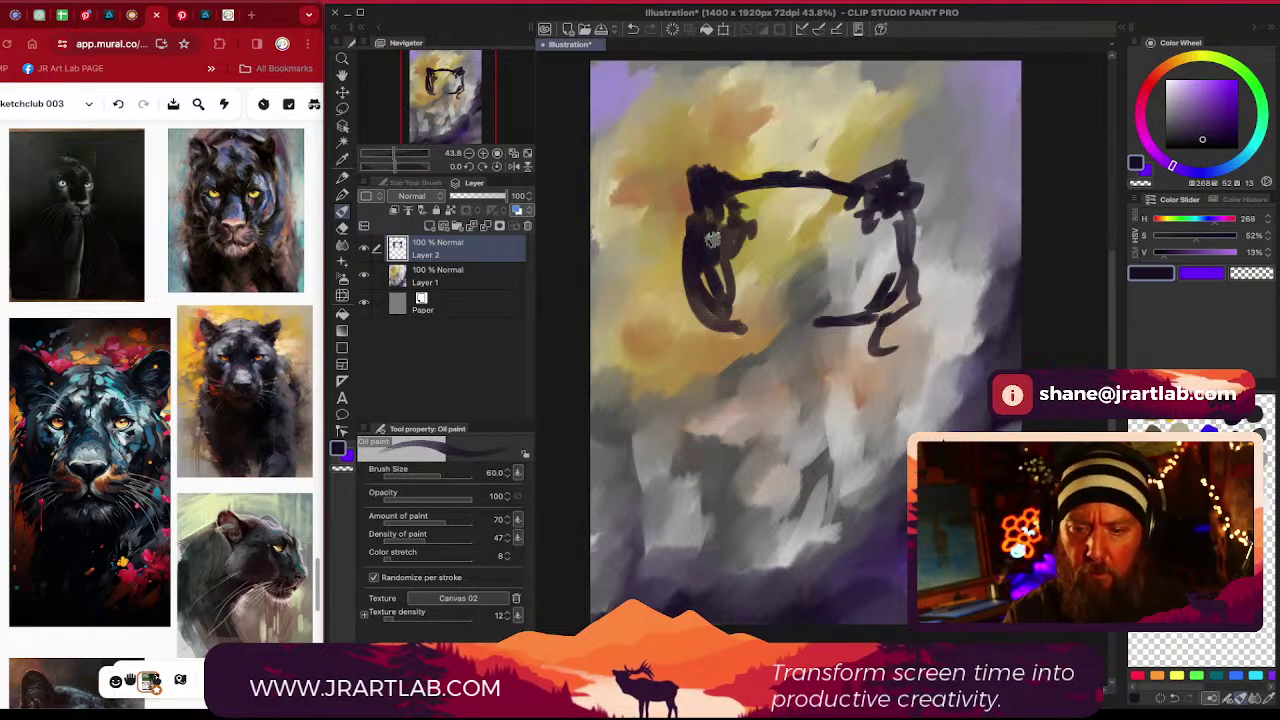
Sketch the panther's muzzle, jaw and rounded ears, and scribble dark purple strokes across the forehead and face
mouse_move(712, 238)
left_mouse_down()
mouse_move(741, 309)
mouse_move(766, 320)
mouse_move(735, 339)
mouse_move(761, 320)
mouse_move(771, 372)
mouse_move(749, 356)
mouse_move(753, 368)
mouse_move(835, 410)
left_mouse_up()
mouse_move(803, 309)
left_mouse_down()
mouse_move(768, 416)
mouse_move(865, 341)
mouse_move(745, 366)
mouse_move(752, 340)
mouse_move(883, 360)
mouse_move(801, 329)
mouse_move(764, 339)
mouse_move(805, 349)
mouse_move(797, 324)
mouse_move(790, 341)
mouse_move(836, 367)
mouse_move(835, 396)
mouse_move(720, 399)
mouse_move(706, 369)
mouse_move(725, 365)
mouse_move(730, 342)
mouse_move(790, 417)
mouse_move(733, 392)
mouse_move(763, 450)
mouse_move(888, 343)
mouse_move(888, 389)
mouse_move(875, 350)
left_mouse_up()
mouse_move(732, 340)
left_mouse_down()
mouse_move(703, 315)
mouse_move(723, 347)
mouse_move(707, 320)
mouse_move(701, 389)
mouse_move(685, 307)
mouse_move(743, 401)
mouse_move(910, 340)
left_mouse_up()
mouse_move(786, 284)
left_mouse_down()
mouse_move(754, 230)
mouse_move(750, 204)
mouse_move(813, 210)
mouse_move(729, 195)
mouse_move(719, 175)
mouse_move(748, 180)
mouse_move(736, 191)
mouse_move(669, 151)
mouse_move(675, 187)
mouse_move(690, 176)
mouse_move(701, 201)
mouse_move(680, 175)
mouse_move(693, 186)
left_mouse_up()
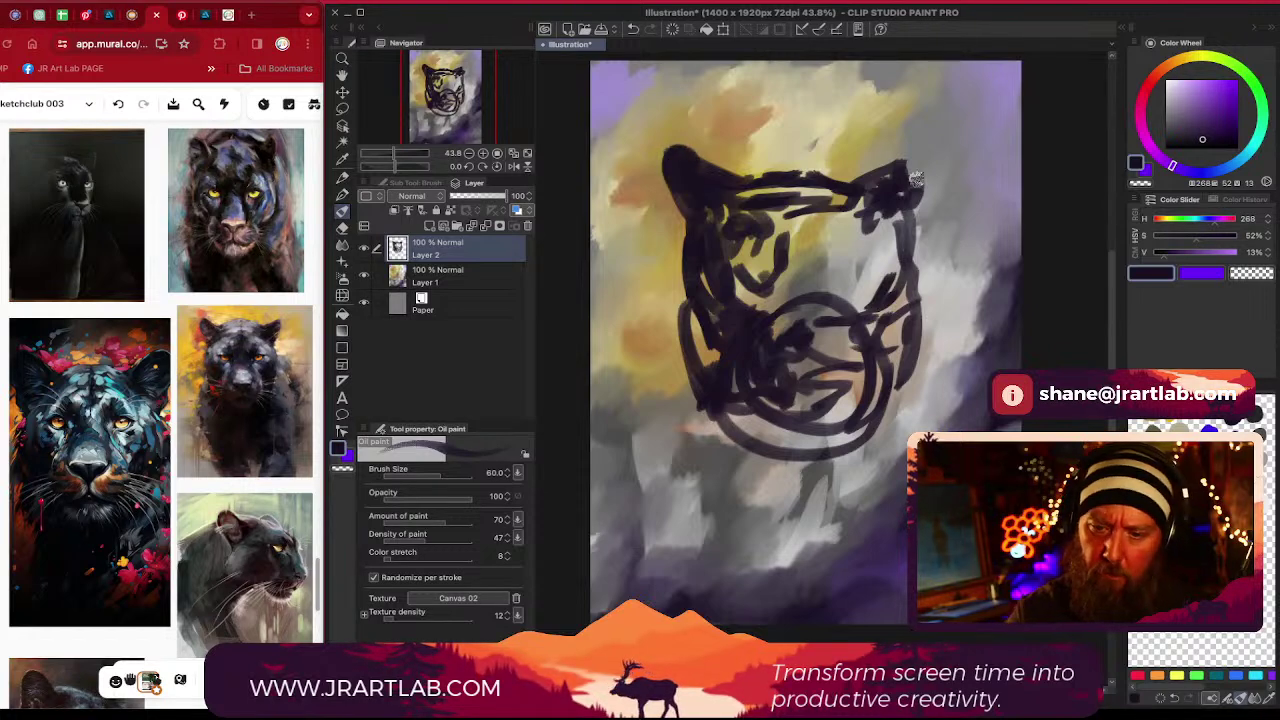
mouse_move(915, 155)
left_mouse_down()
mouse_move(913, 189)
mouse_move(900, 179)
mouse_move(859, 212)
mouse_move(918, 227)
mouse_move(922, 275)
mouse_move(846, 288)
mouse_move(807, 232)
mouse_move(820, 229)
mouse_move(878, 296)
left_mouse_up()
mouse_move(799, 267)
left_mouse_down()
mouse_move(882, 240)
mouse_move(888, 215)
mouse_move(814, 226)
mouse_move(764, 268)
mouse_move(741, 268)
mouse_move(762, 290)
mouse_move(759, 320)
mouse_move(856, 398)
mouse_move(786, 398)
mouse_move(809, 406)
mouse_move(806, 450)
left_mouse_up()
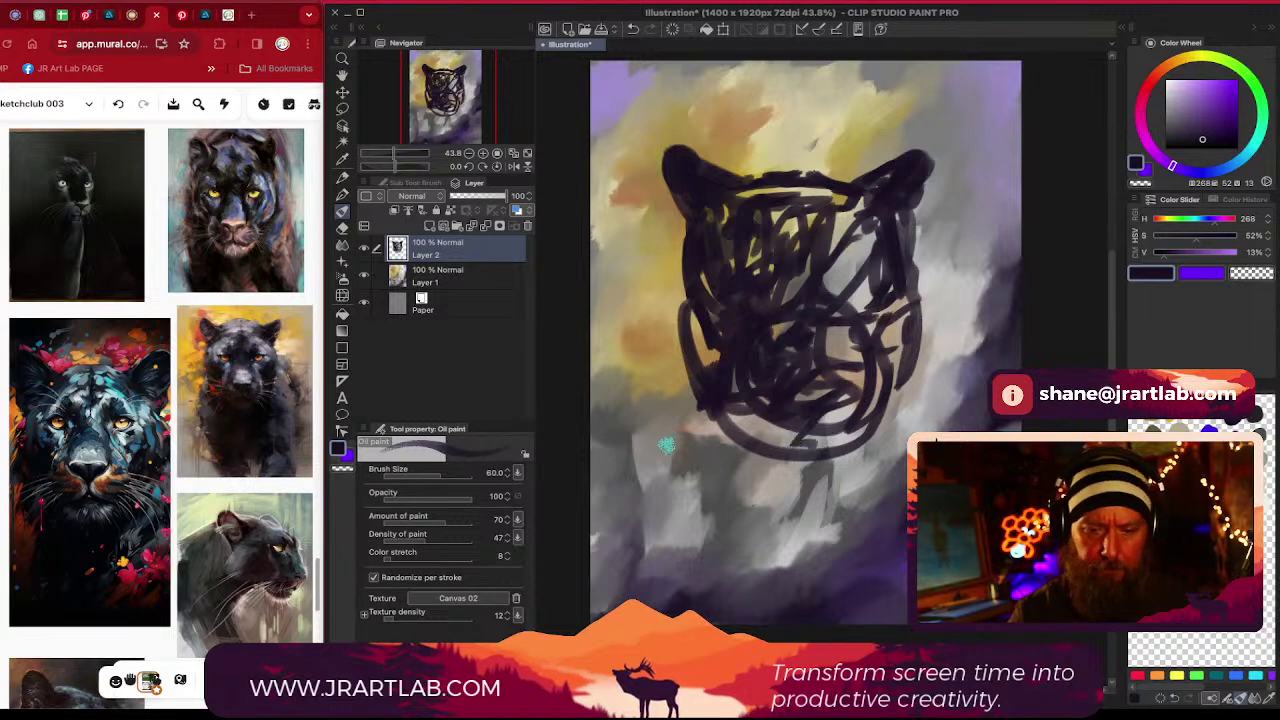
Paint the outer line of the shoulder and foreleg on the canvas's left side, darkening the color to HSV 268, 27, 11
mouse_move(664, 373)
left_mouse_down()
mouse_move(647, 433)
mouse_move(682, 562)
left_mouse_up()
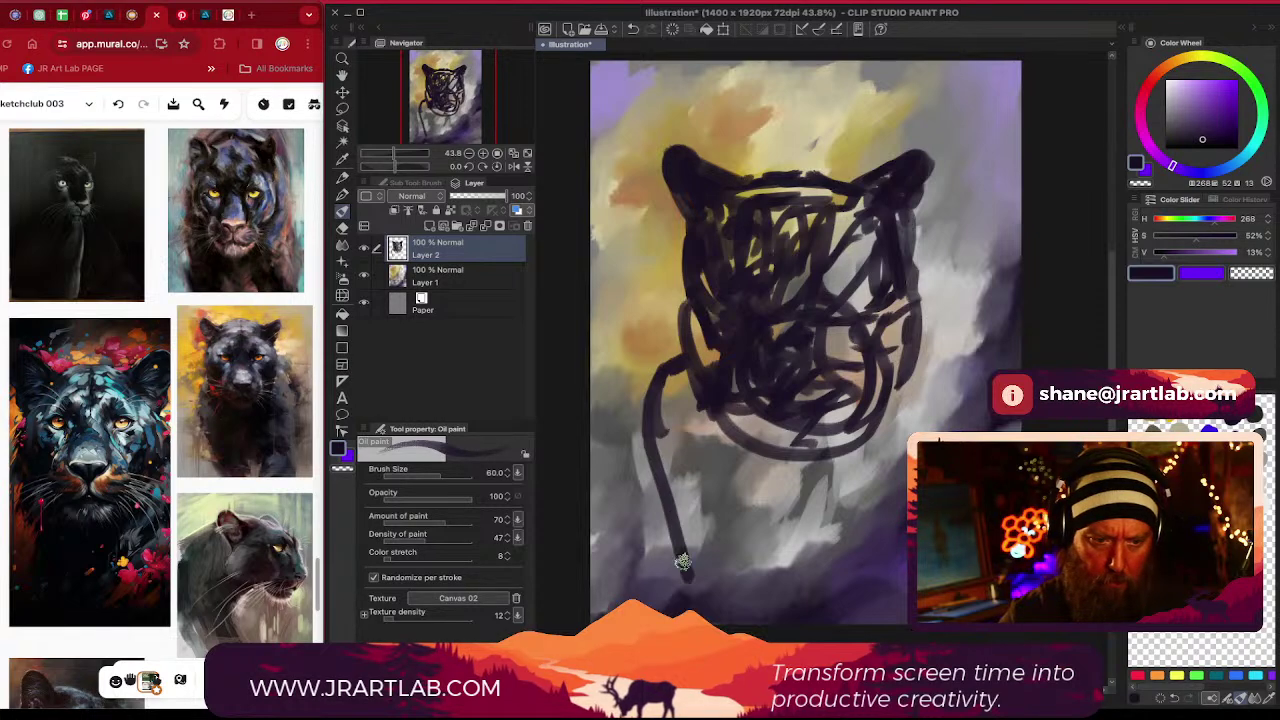
mouse_move(654, 404)
left_mouse_down()
mouse_move(680, 598)
mouse_move(657, 458)
left_mouse_up()
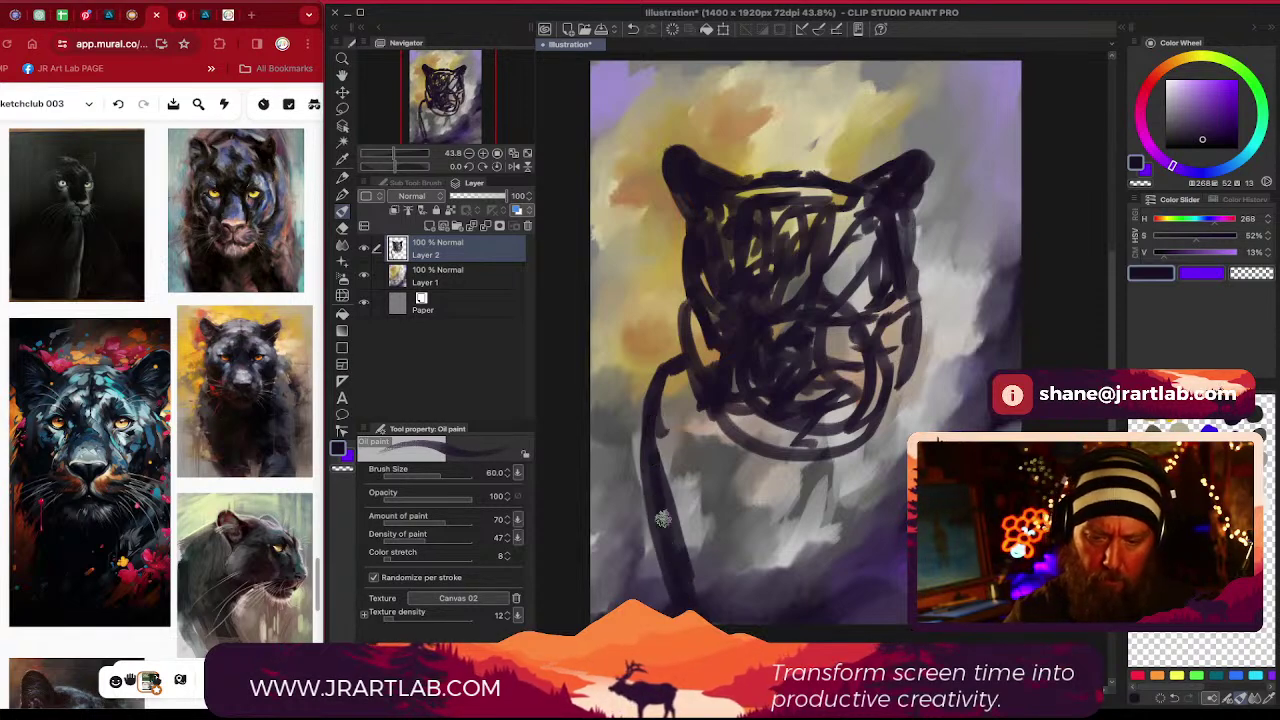
left_click_drag(1206, 138, 1197, 134)
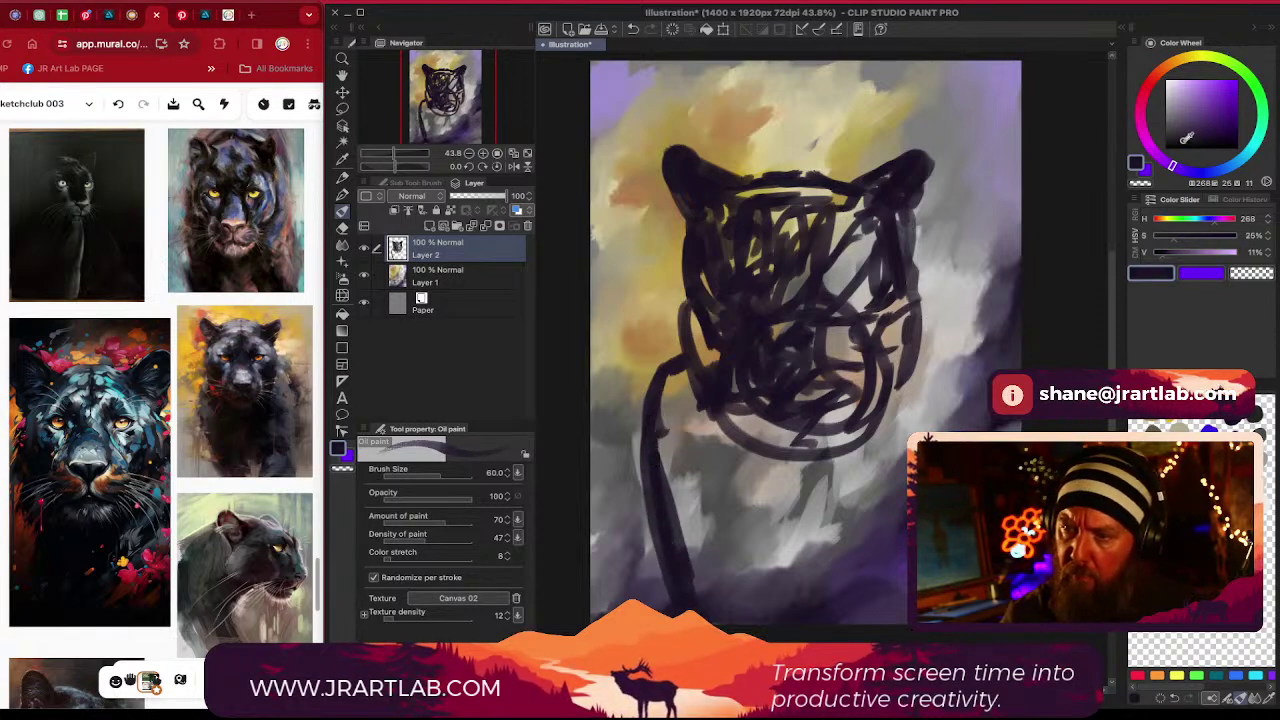
mouse_move(674, 494)
left_mouse_down()
mouse_move(670, 414)
mouse_move(669, 488)
mouse_move(677, 382)
mouse_move(663, 406)
mouse_move(670, 494)
mouse_move(702, 609)
mouse_move(698, 567)
left_mouse_up()
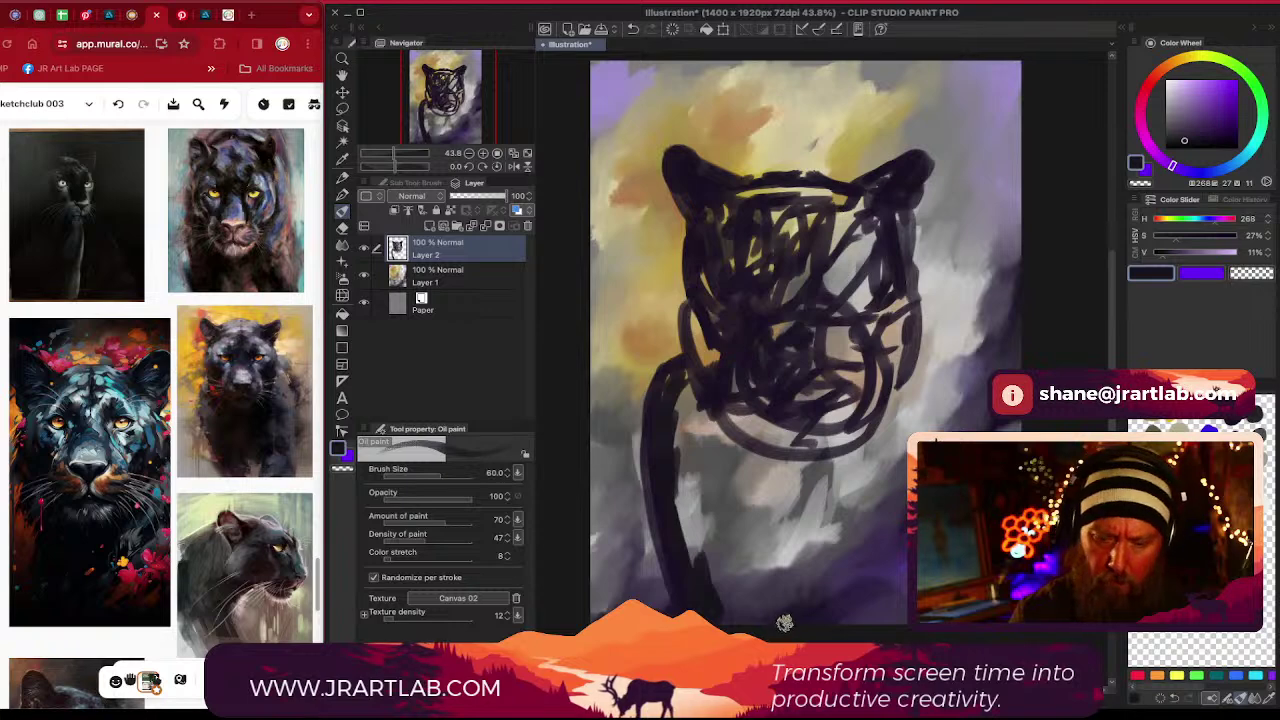
Block in the lower chest, the leg on the canvas's right side and the shoulder above it with near-black strokes
mouse_move(785, 622)
left_mouse_down()
mouse_move(767, 567)
mouse_move(820, 576)
mouse_move(768, 570)
mouse_move(791, 607)
mouse_move(825, 578)
mouse_move(864, 610)
left_mouse_up()
mouse_move(875, 554)
left_mouse_down()
mouse_move(823, 635)
mouse_move(855, 569)
mouse_move(876, 584)
mouse_move(870, 628)
left_mouse_up()
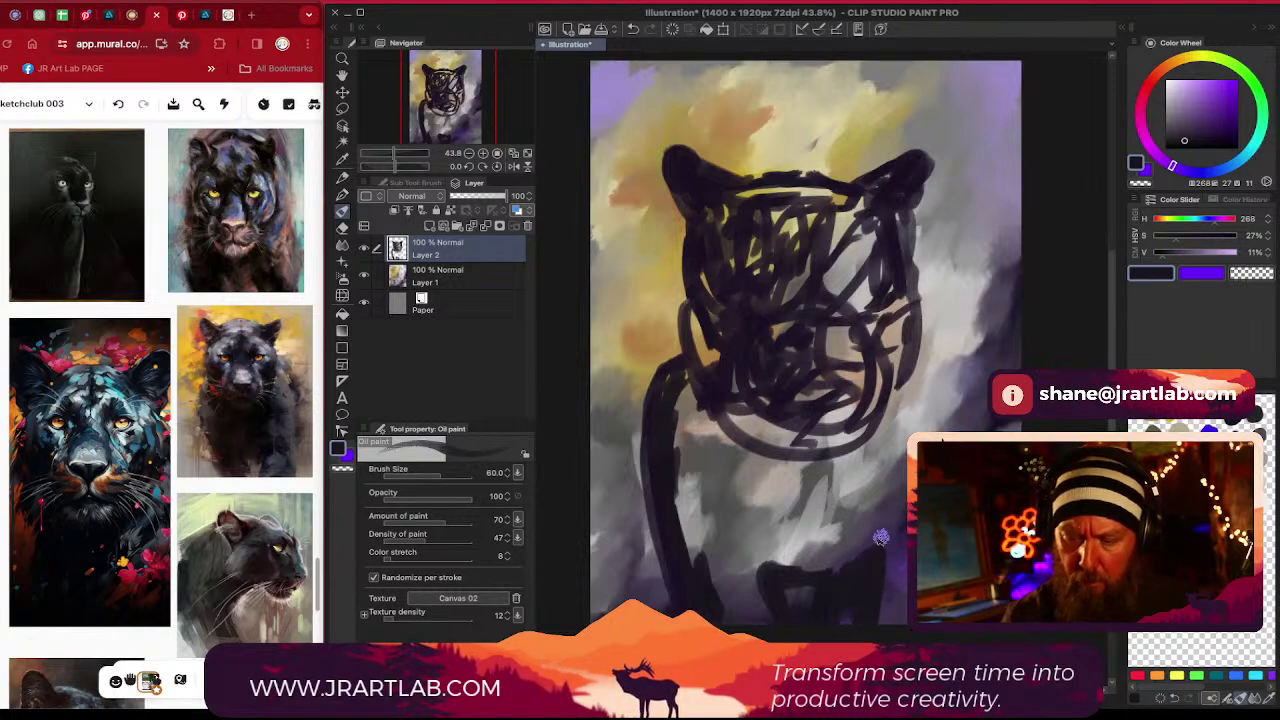
left_click_drag(888, 545, 901, 497)
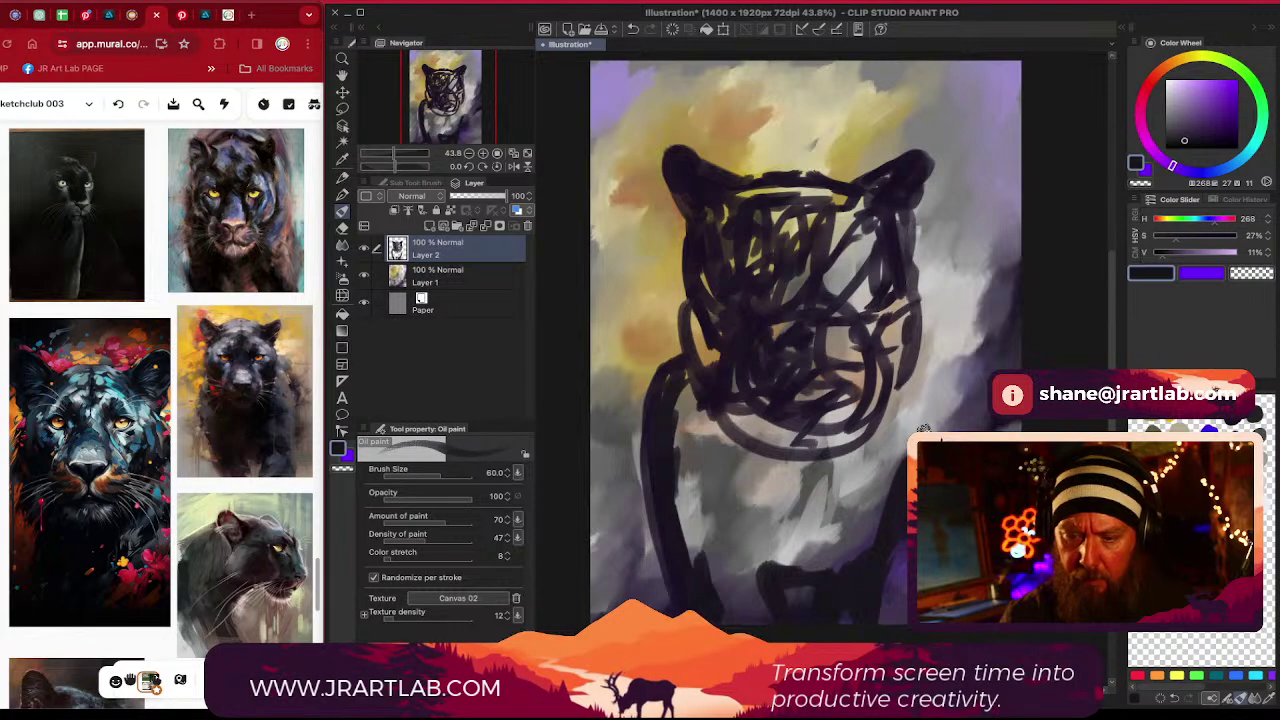
mouse_move(920, 420)
left_mouse_down()
mouse_move(890, 441)
mouse_move(903, 453)
mouse_move(868, 503)
mouse_move(867, 438)
mouse_move(850, 449)
mouse_move(895, 449)
mouse_move(900, 510)
left_mouse_up()
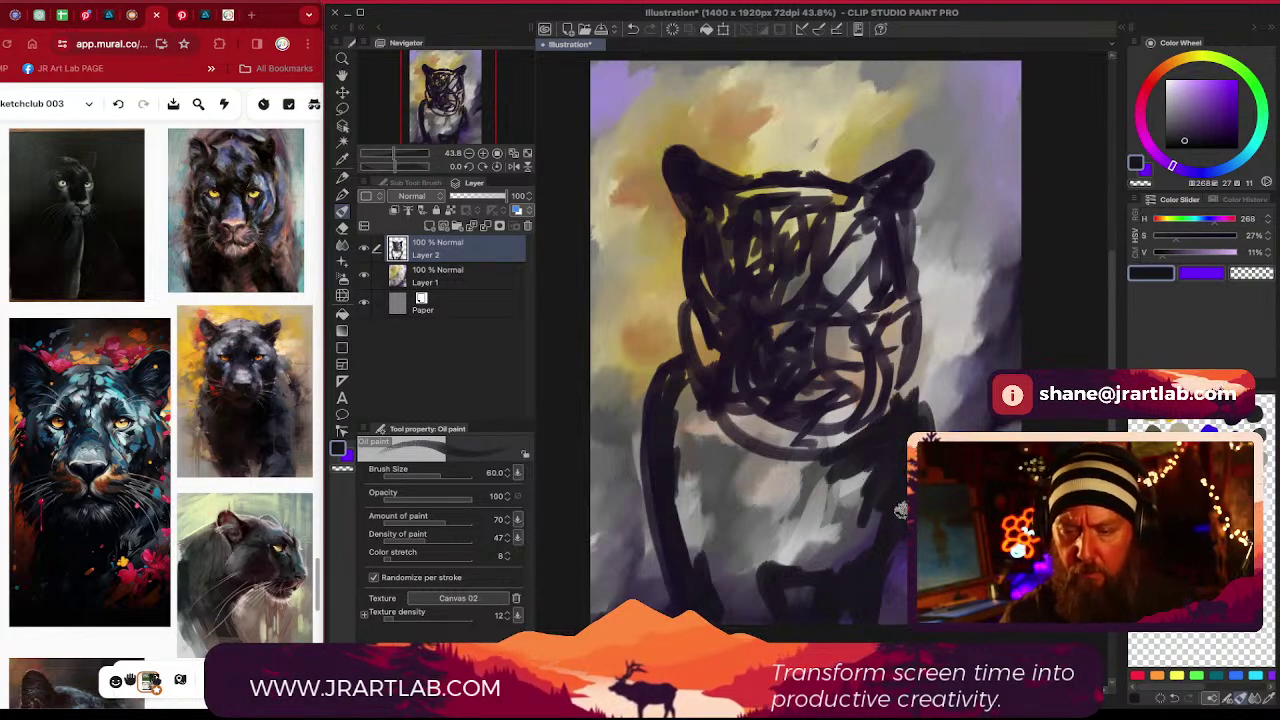
mouse_move(900, 572)
left_mouse_down()
mouse_move(876, 602)
mouse_move(890, 570)
mouse_move(872, 508)
mouse_move(842, 513)
mouse_move(852, 484)
mouse_move(808, 498)
mouse_move(863, 446)
mouse_move(780, 465)
mouse_move(849, 474)
mouse_move(833, 497)
mouse_move(834, 554)
mouse_move(882, 533)
left_mouse_up()
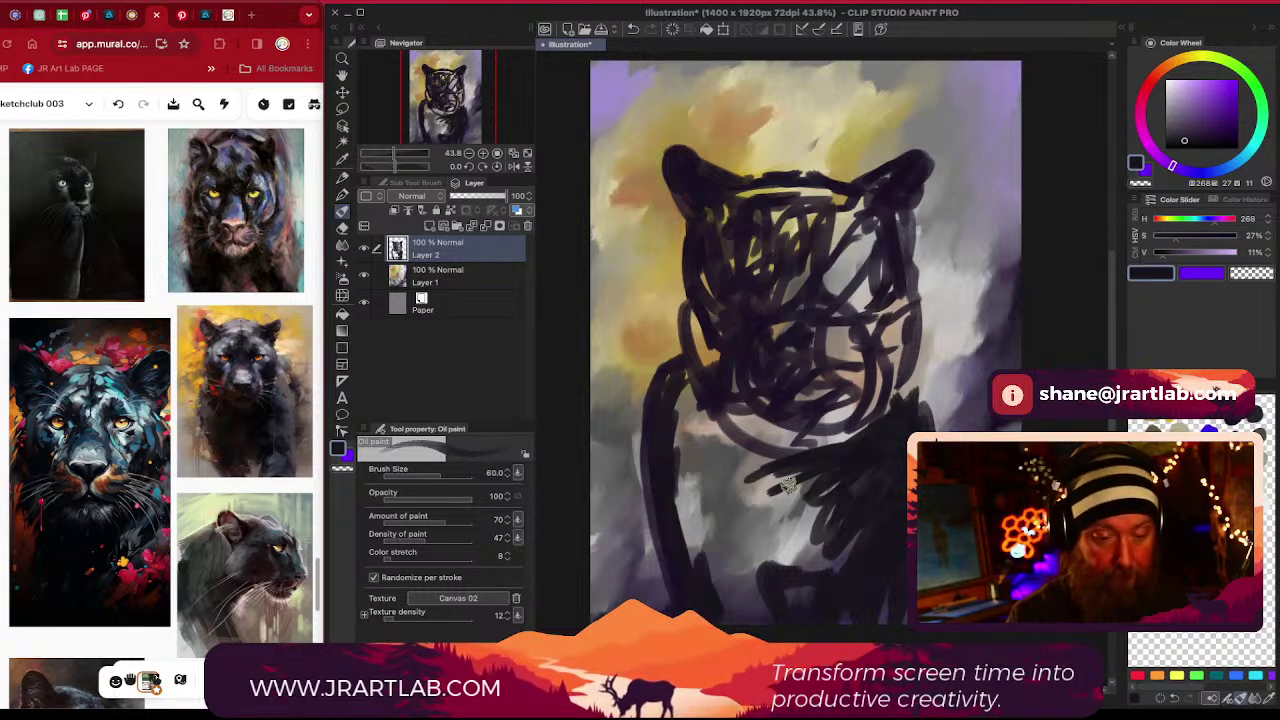
Enlarge and center the mural reference of the front-facing black panther on a yellow background
left_click(290, 302)
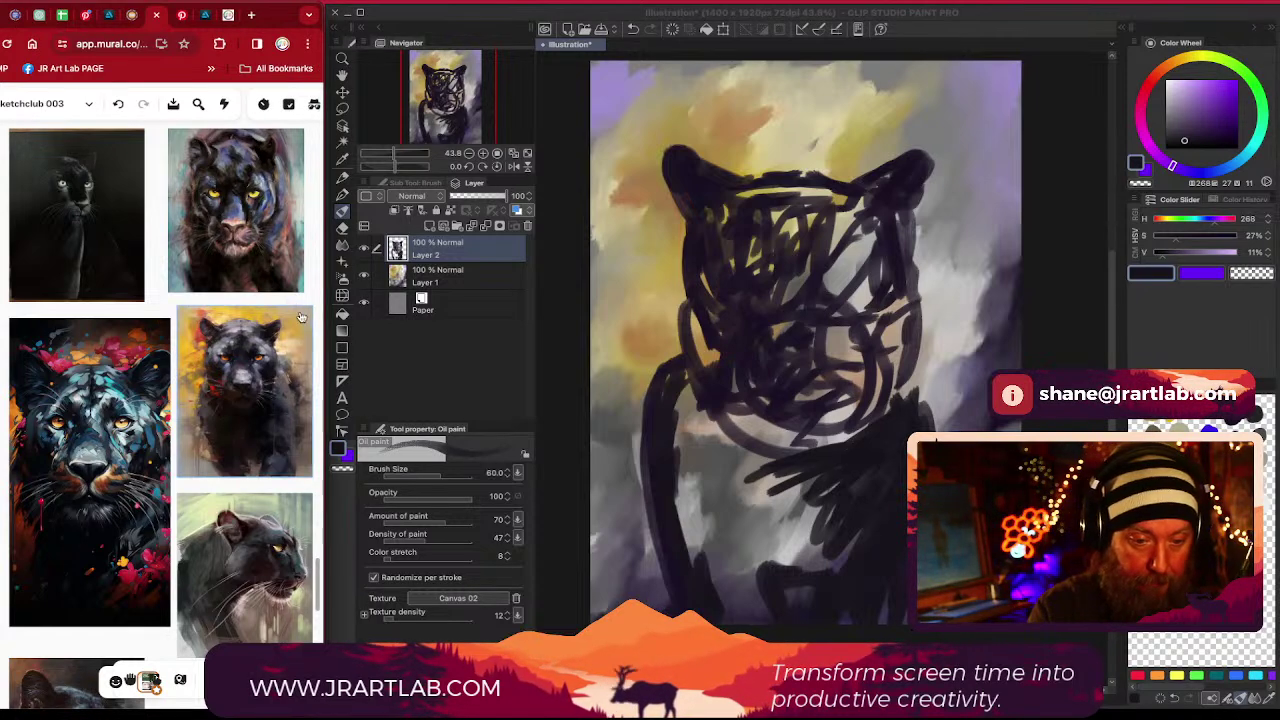
left_click_drag(279, 298, 244, 274)
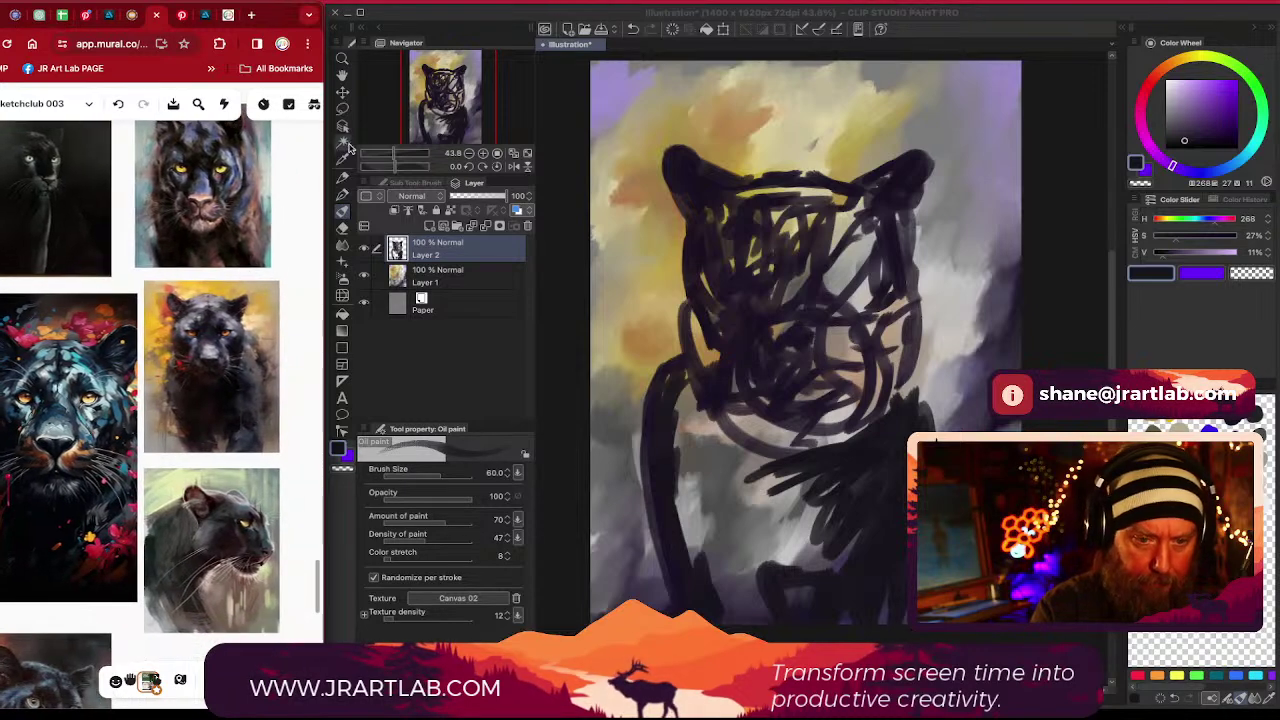
scroll(140, 400, "up", 5)
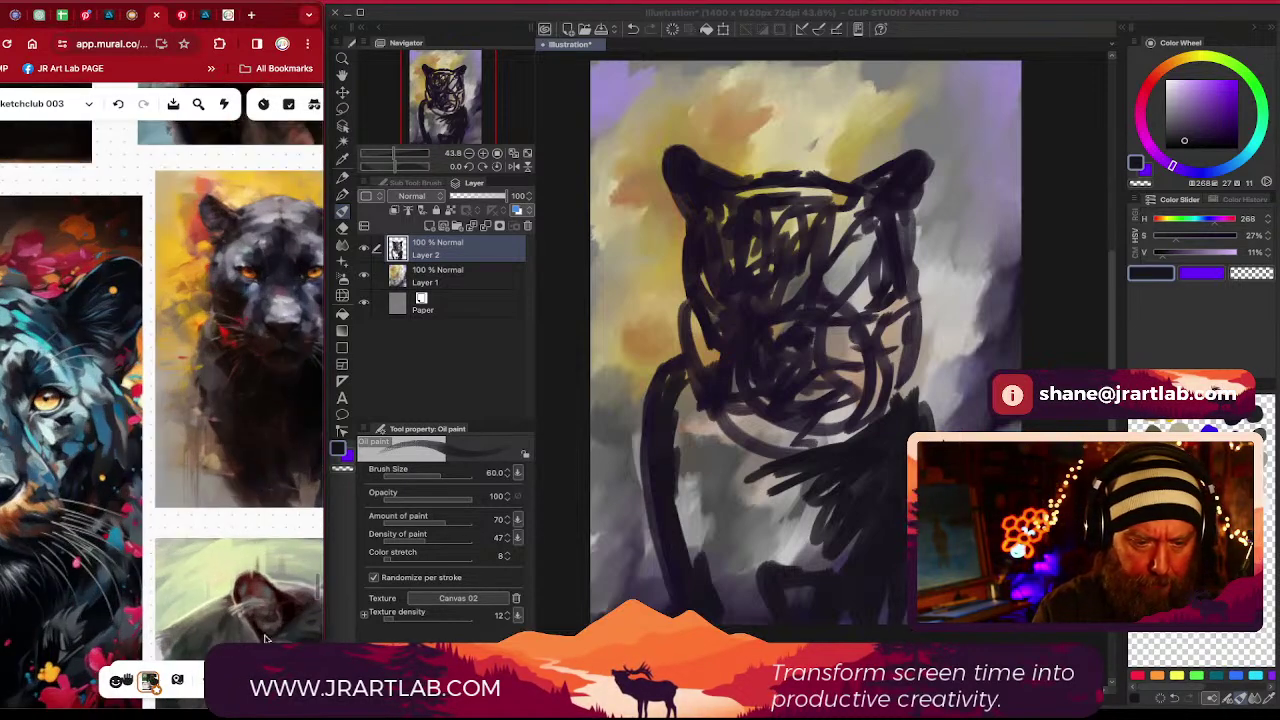
scroll(239, 519, "right", 5)
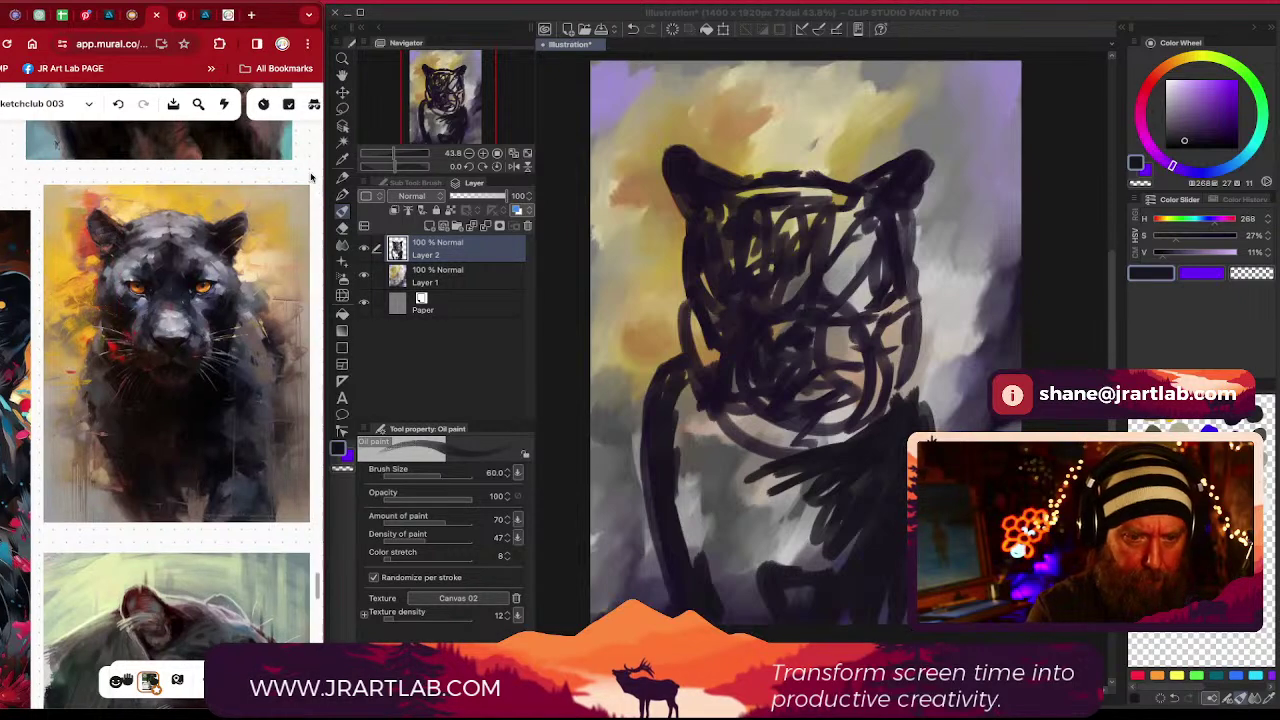
mouse_move(297, 148)
left_mouse_down()
mouse_move(286, 443)
mouse_move(289, 130)
mouse_move(295, 152)
left_mouse_up()
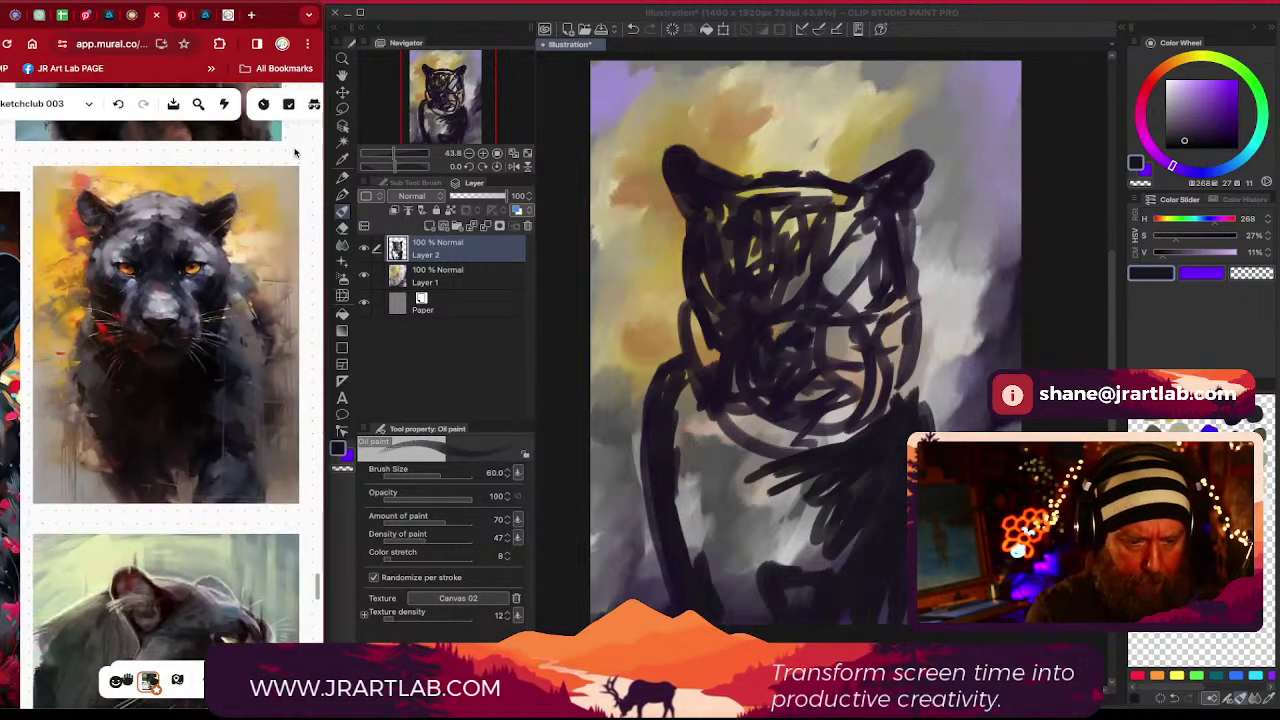
Fill the panther's chest and body with near-black oil paint, enlarging the brush to size 120
left_click(835, 562)
mouse_move(860, 535)
left_mouse_down()
mouse_move(818, 568)
mouse_move(764, 480)
mouse_move(707, 488)
mouse_move(725, 524)
mouse_move(683, 445)
mouse_move(690, 416)
mouse_move(714, 442)
left_mouse_up()
key("bracketright")
key("bracketright")
key("bracketright")
key("bracketright")
mouse_move(732, 488)
left_mouse_down()
mouse_move(708, 460)
mouse_move(708, 526)
mouse_move(692, 536)
mouse_move(717, 592)
mouse_move(731, 572)
mouse_move(752, 610)
mouse_move(747, 532)
mouse_move(709, 539)
mouse_move(796, 540)
mouse_move(792, 561)
mouse_move(703, 425)
mouse_move(772, 488)
mouse_move(741, 520)
mouse_move(872, 463)
mouse_move(897, 481)
left_mouse_up()
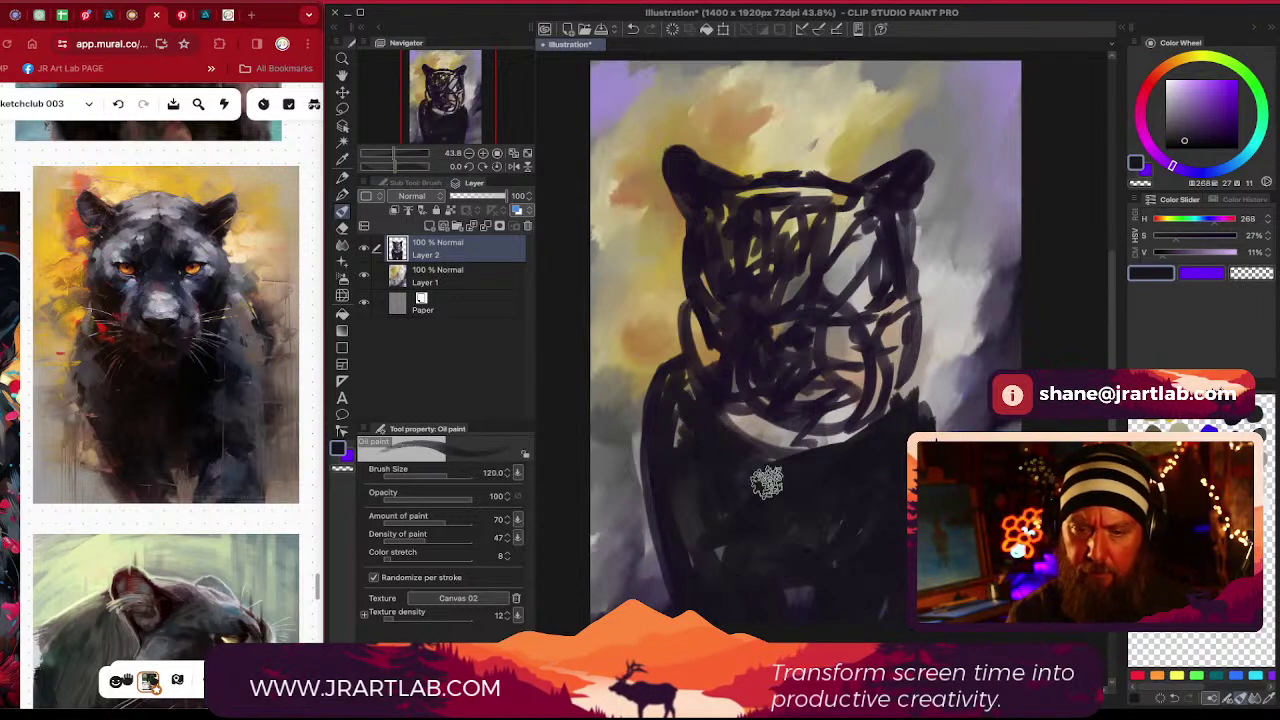
On Layer 1, smooth the background around the panther's body with the Painterly blender at brush size 170
left_click(444, 277)
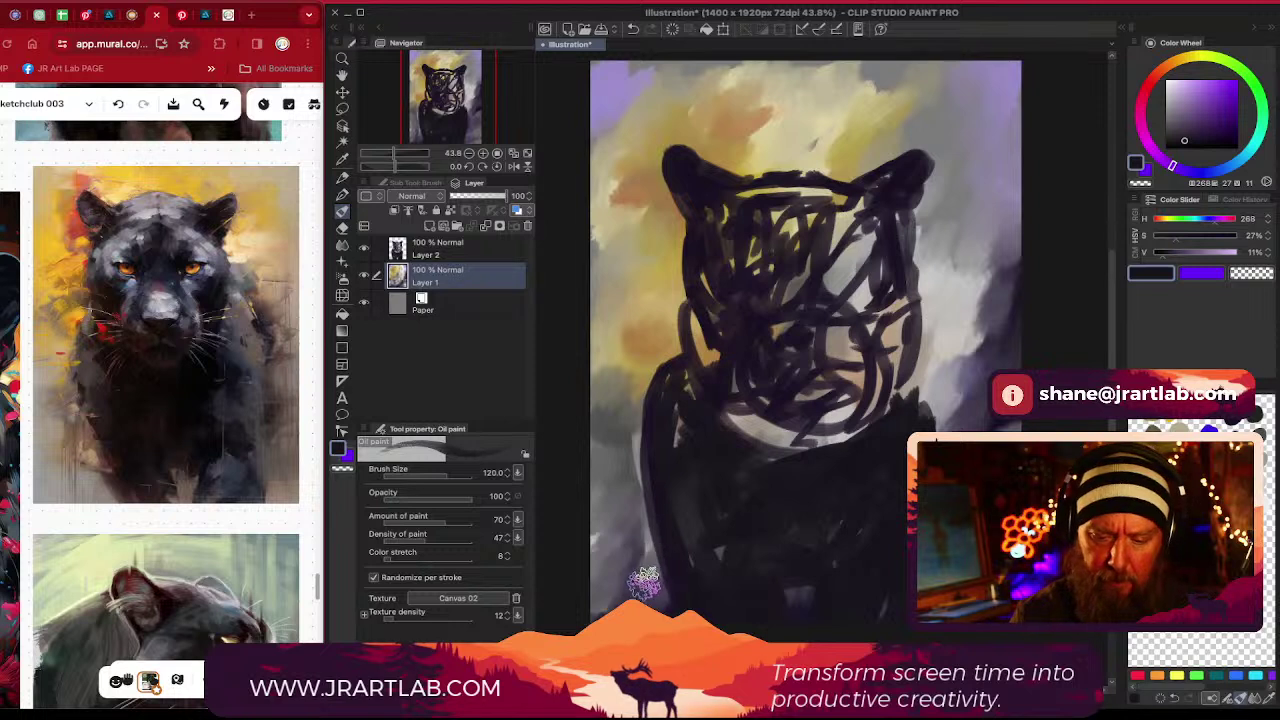
left_click(342, 246)
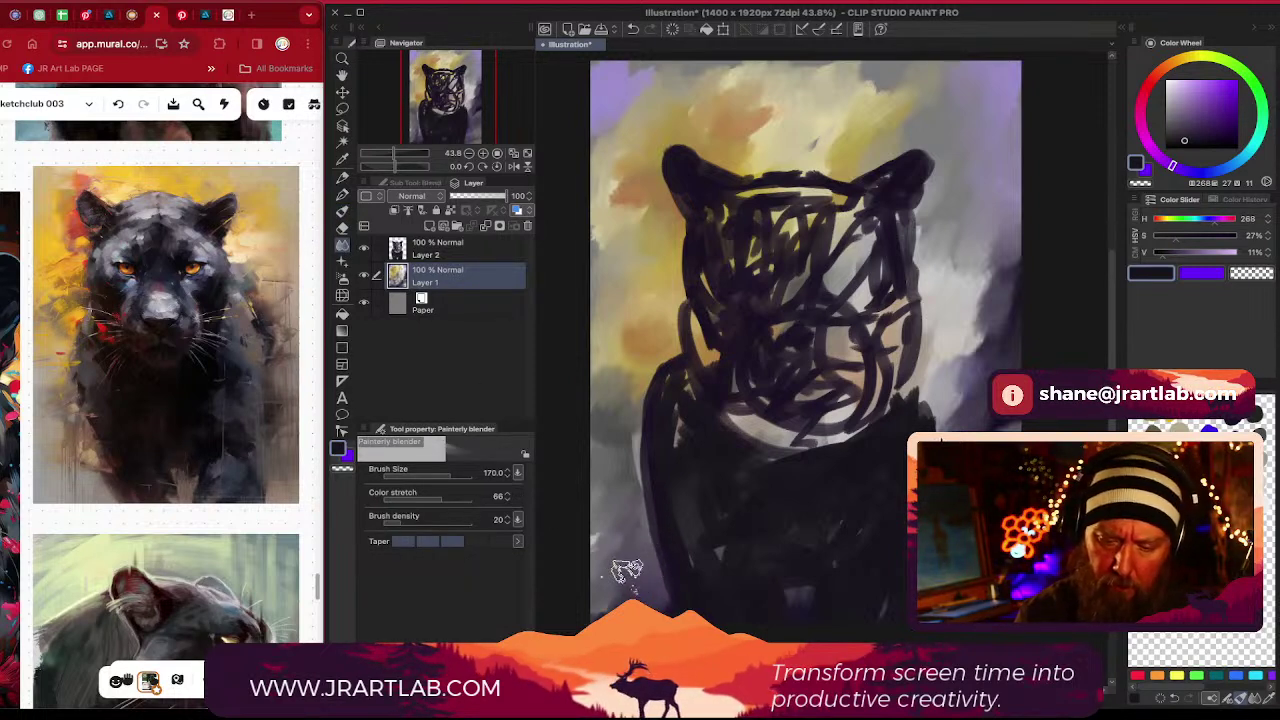
mouse_move(665, 598)
left_mouse_down()
mouse_move(595, 615)
mouse_move(623, 555)
mouse_move(608, 532)
mouse_move(638, 532)
mouse_move(630, 485)
mouse_move(598, 492)
mouse_move(595, 598)
mouse_move(648, 593)
mouse_move(651, 580)
mouse_move(625, 437)
mouse_move(602, 436)
mouse_move(608, 387)
mouse_move(648, 475)
mouse_move(632, 478)
mouse_move(642, 502)
mouse_move(634, 460)
mouse_move(630, 480)
mouse_move(636, 470)
mouse_move(706, 603)
mouse_move(625, 594)
left_mouse_up()
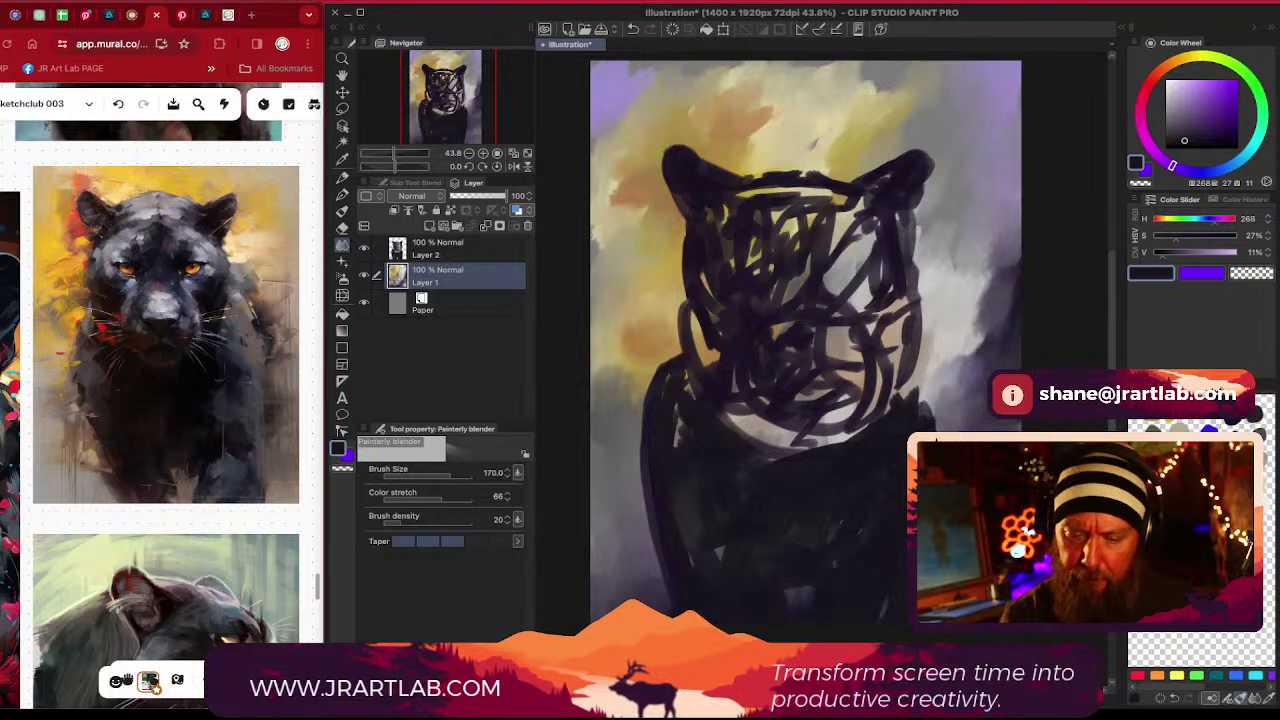
Return to Layer 2 and widen the shoulder and foreleg on the canvas's left side with the Oil paint brush at size 120
left_click(426, 254)
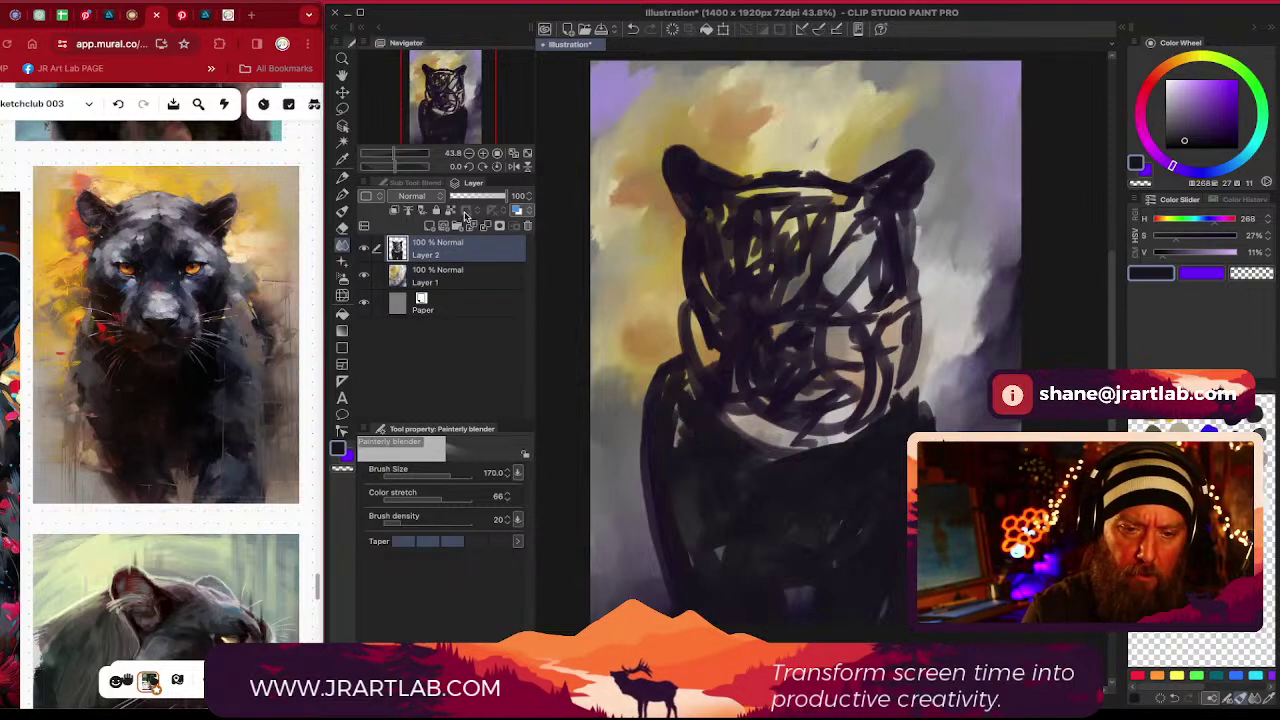
left_click(401, 184)
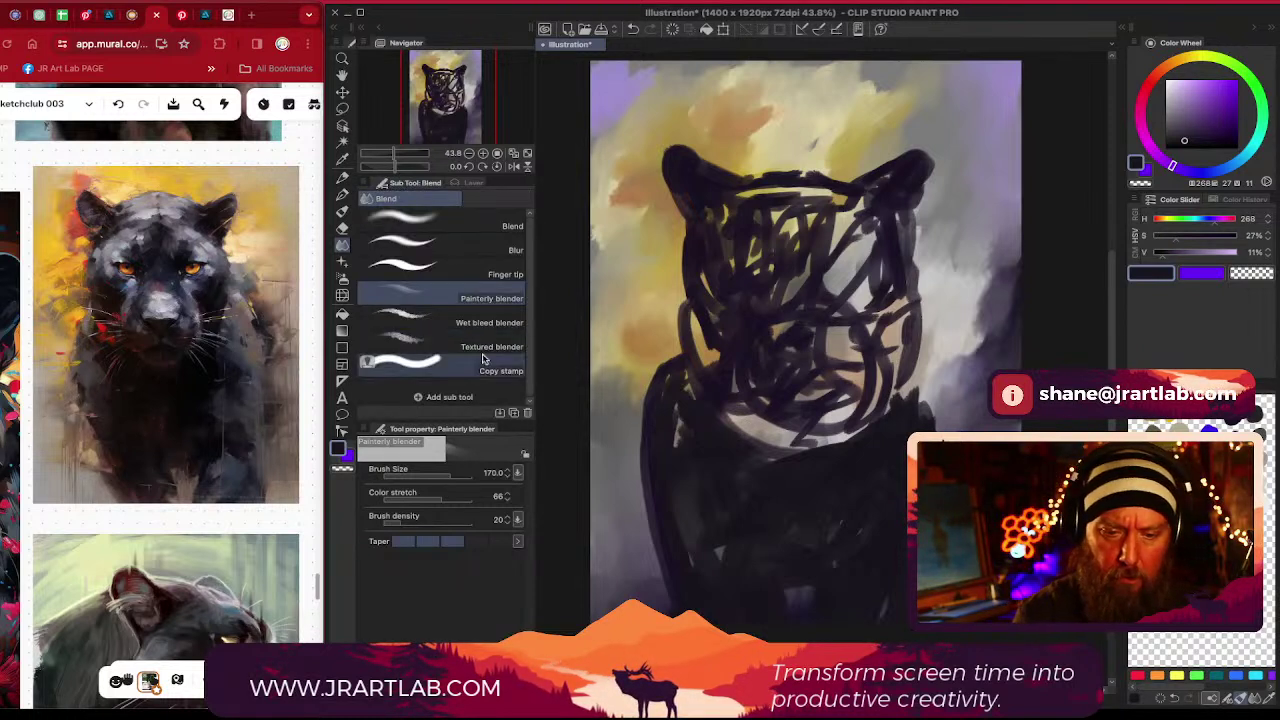
left_click(342, 211)
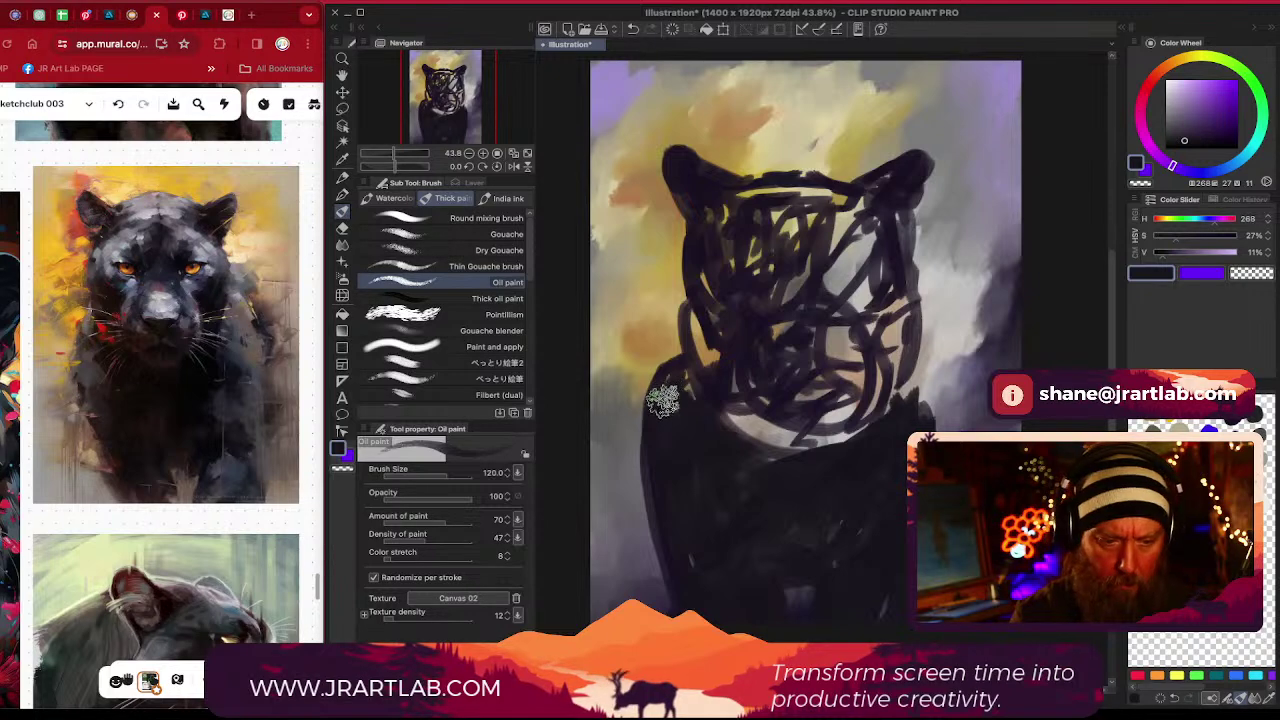
mouse_move(662, 400)
left_mouse_down()
mouse_move(637, 458)
mouse_move(654, 535)
mouse_move(690, 594)
left_mouse_up()
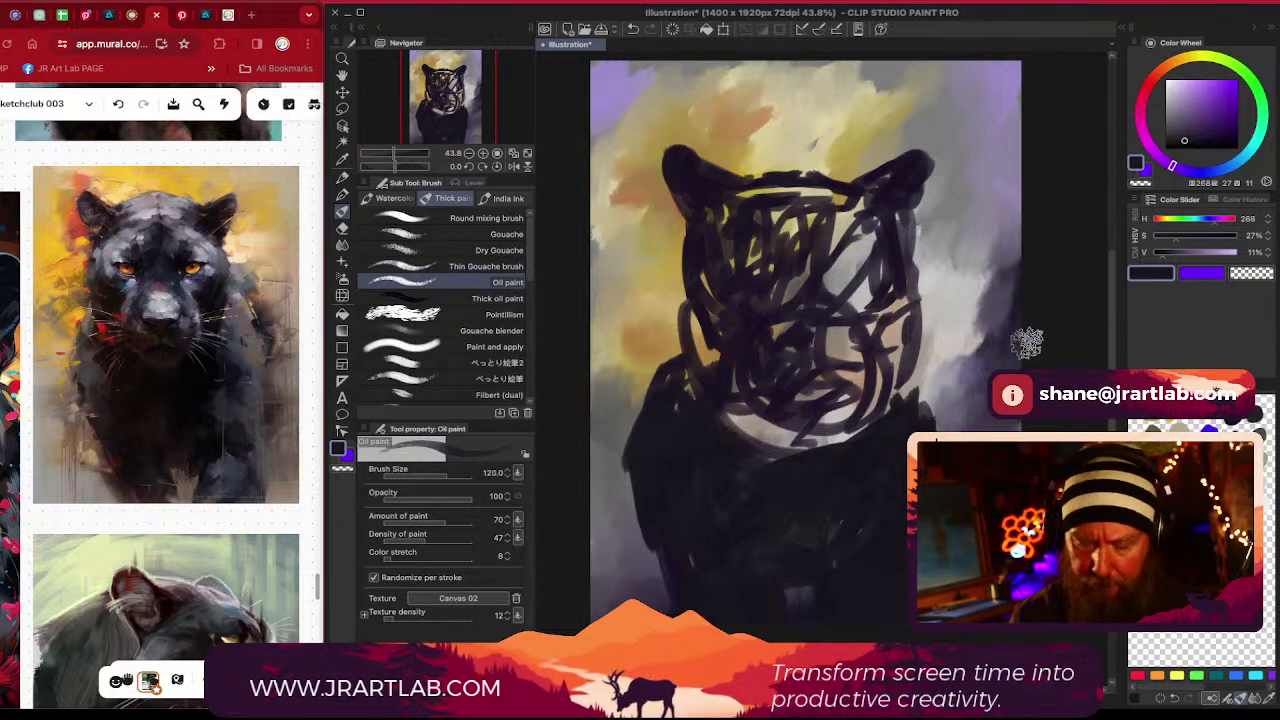
Paint muted purple tones around the lower leg on the canvas's right side, using HSV 268, 52, 37 and a grayer 268, 21, 36
left_click(1202, 122)
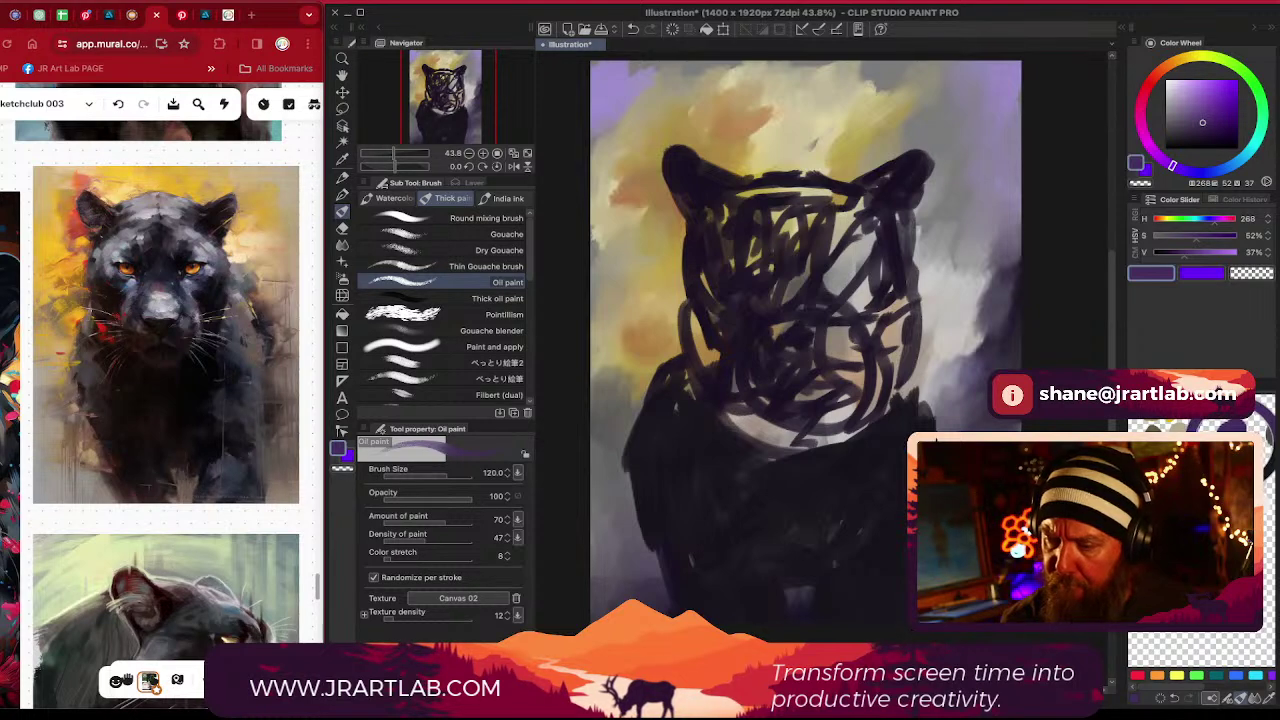
mouse_move(864, 598)
left_mouse_down()
mouse_move(879, 547)
mouse_move(849, 606)
mouse_move(868, 560)
left_mouse_up()
left_click_drag(1206, 118, 1180, 122)
mouse_move(855, 610)
left_mouse_down()
mouse_move(878, 515)
mouse_move(870, 490)
mouse_move(890, 570)
mouse_move(903, 478)
mouse_move(898, 577)
left_mouse_up()
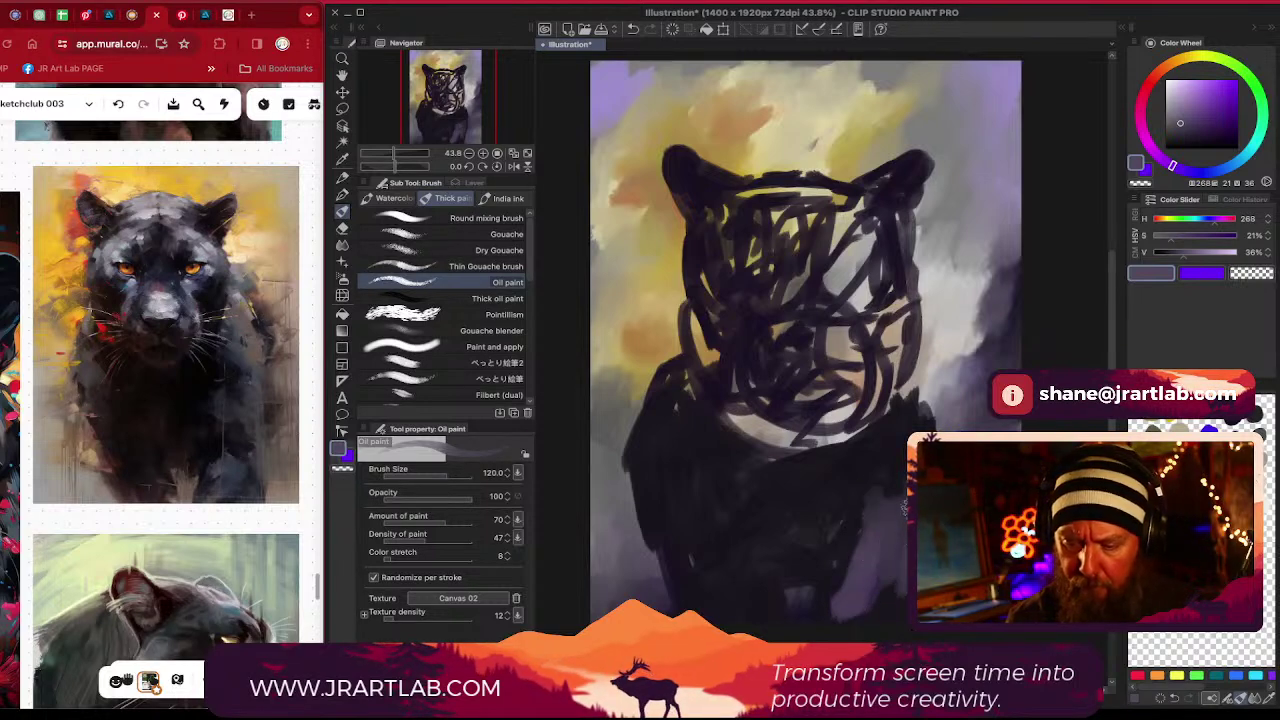
left_click_drag(903, 508, 897, 596)
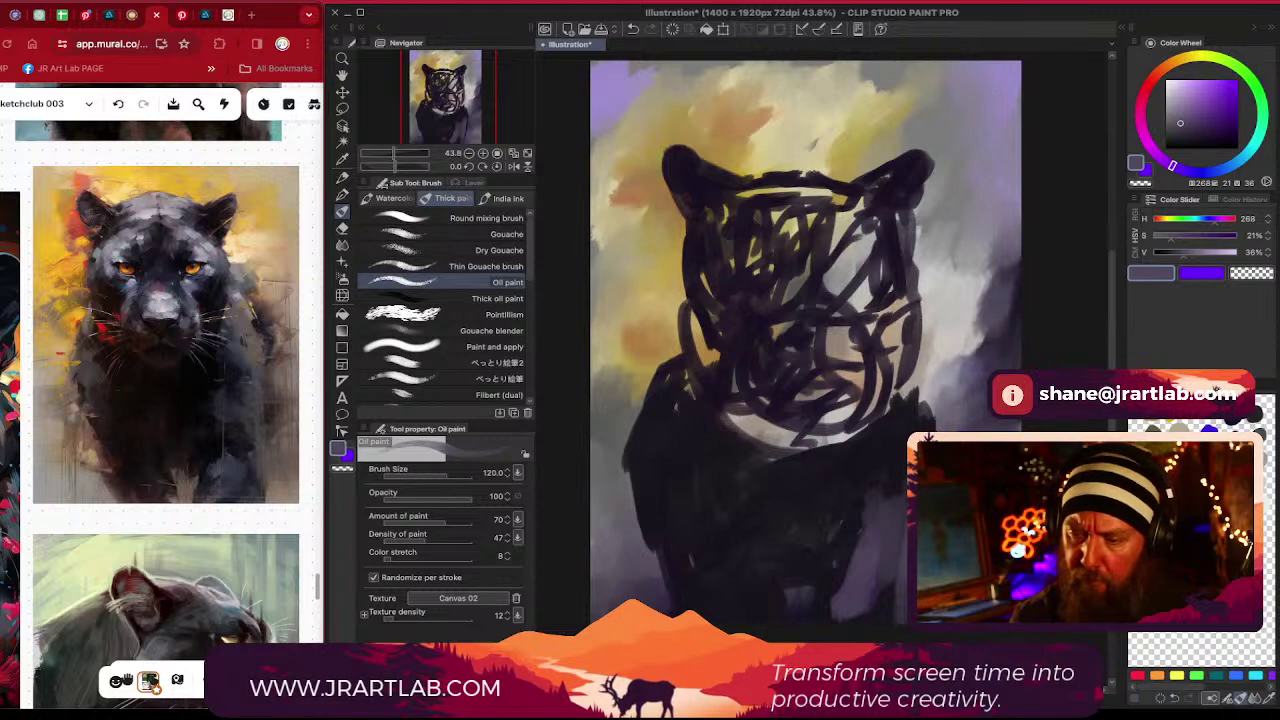
mouse_move(899, 567)
left_mouse_down()
mouse_move(893, 622)
mouse_move(897, 608)
left_mouse_up()
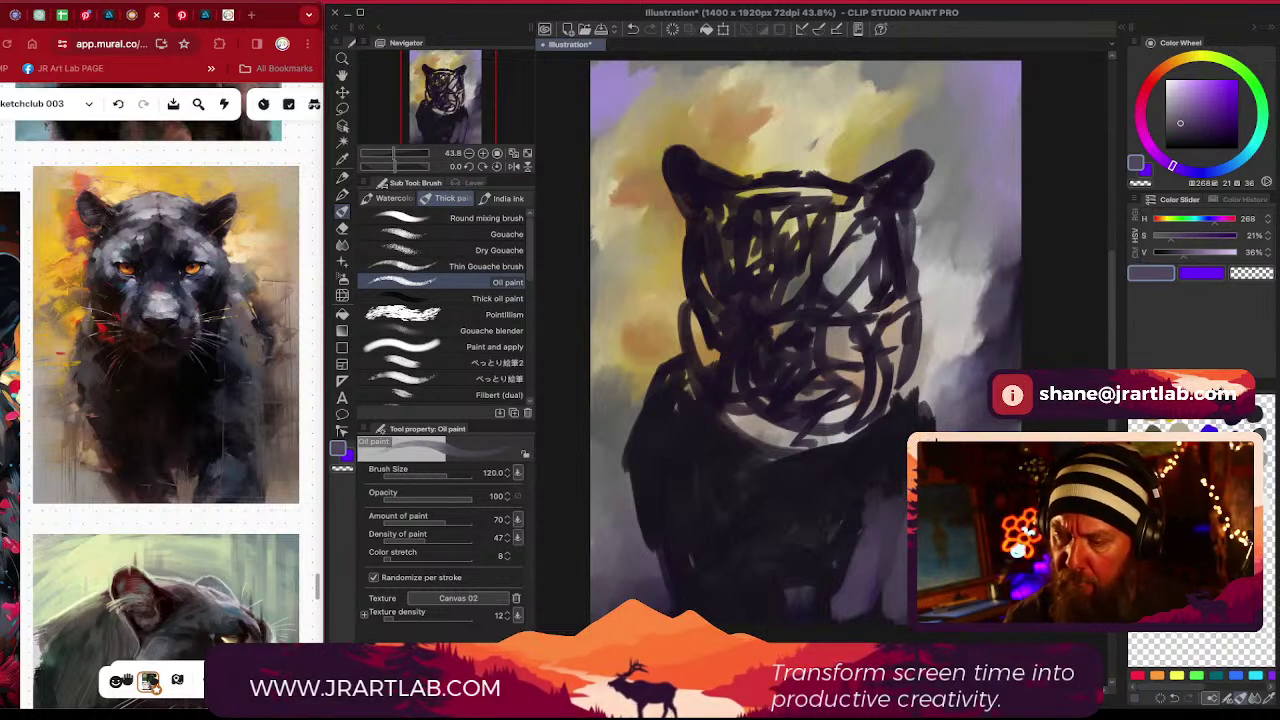
On Layer 1 with Layer 2 hidden, paint the lower background in dark purple HSV 264, 32, 18 and grayer 264, 12, 20
left_click_drag(1187, 120, 1185, 126)
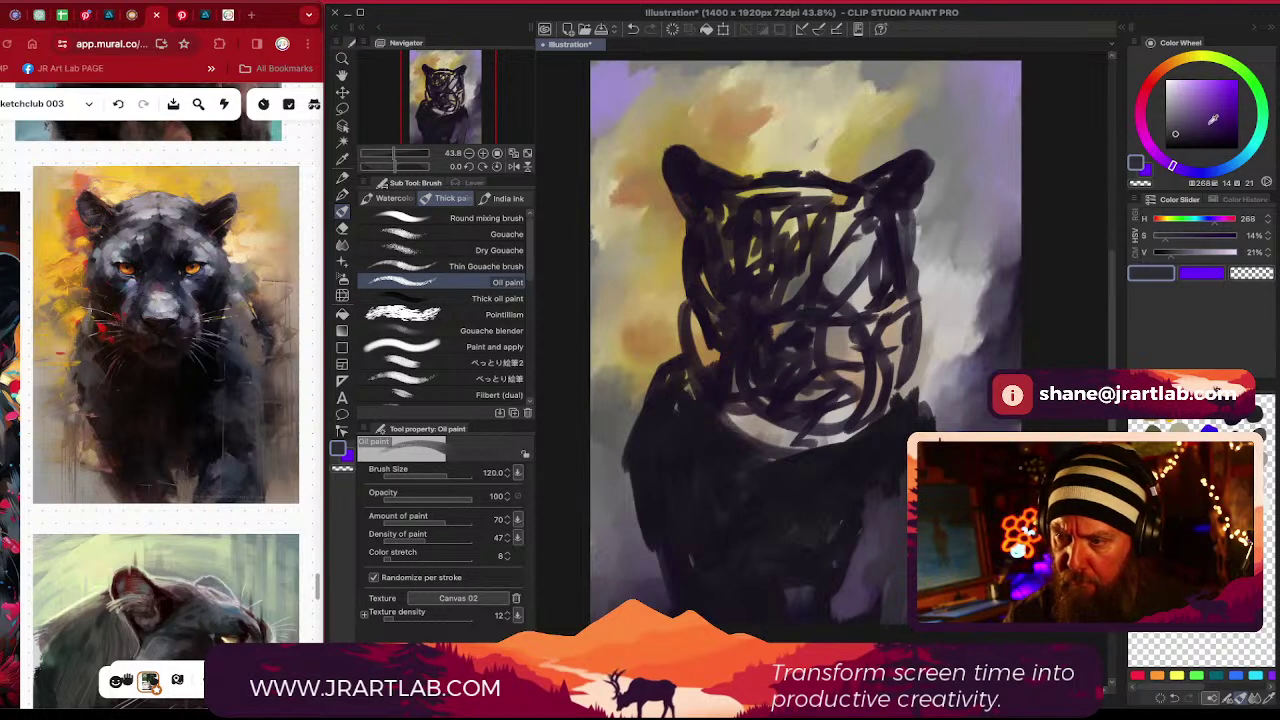
left_click(1198, 127)
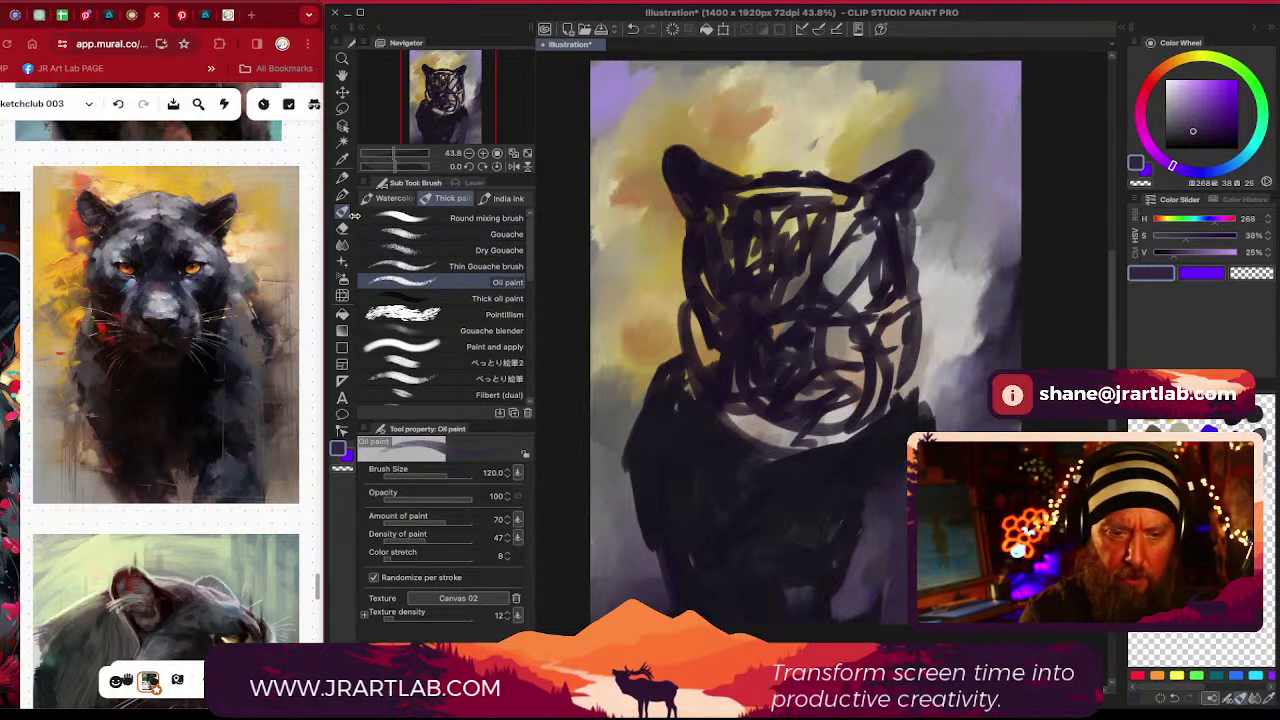
left_click(474, 183)
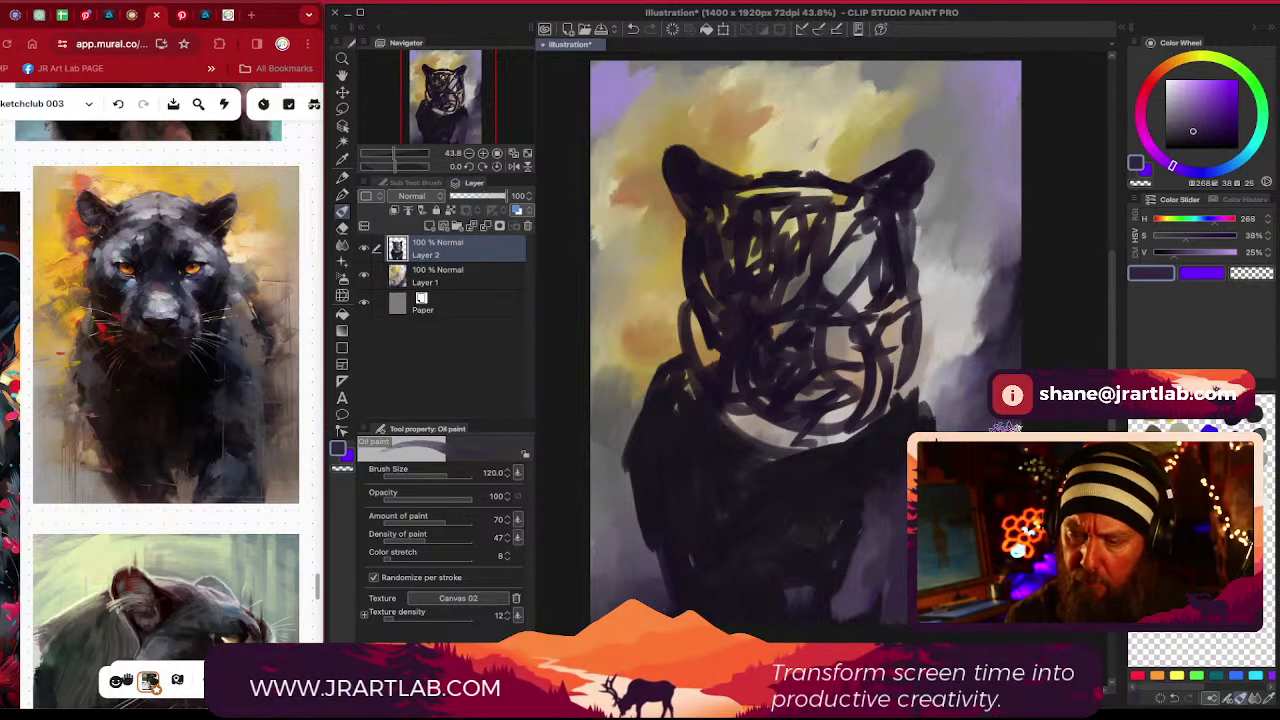
left_click(469, 277)
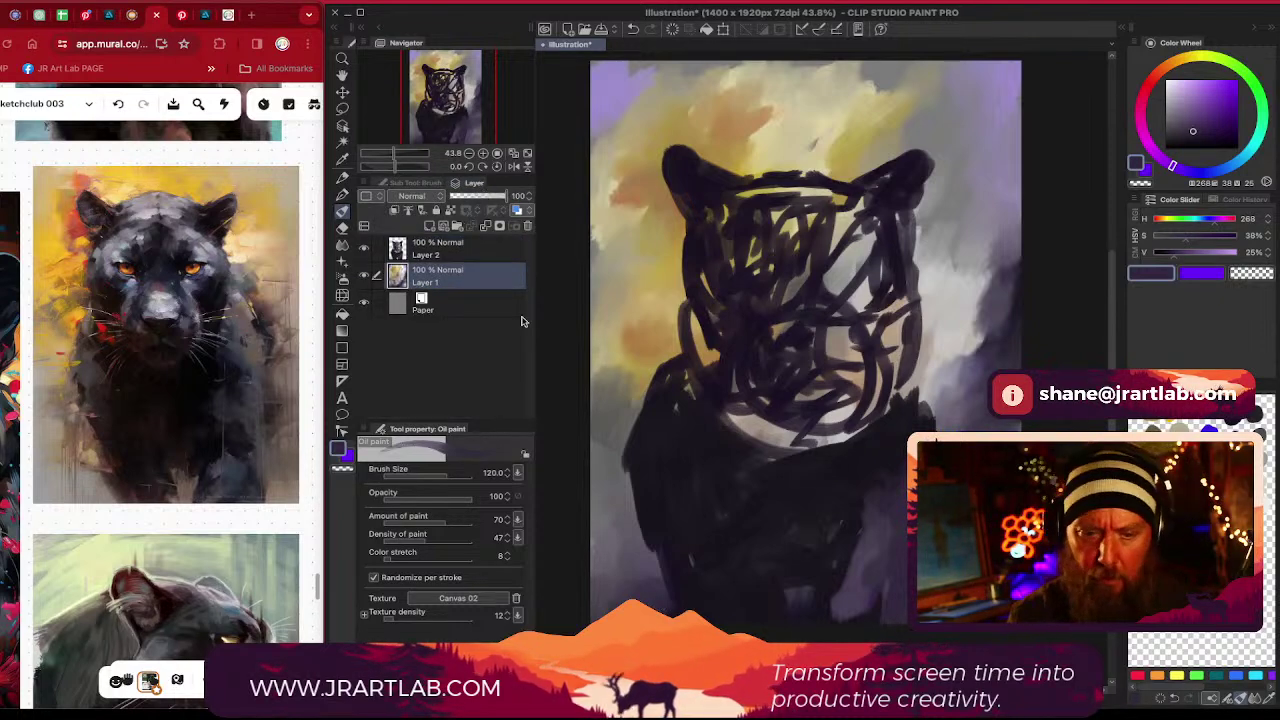
left_click(364, 247)
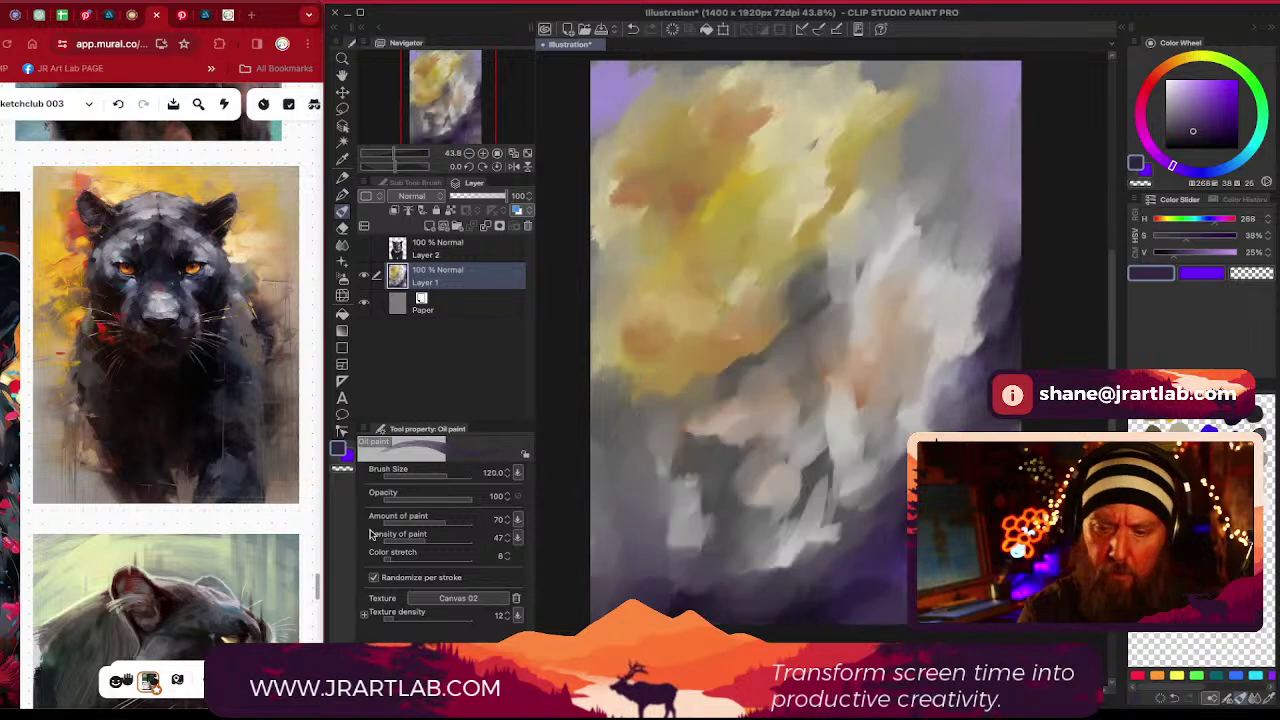
left_click(1014, 330, "alt")
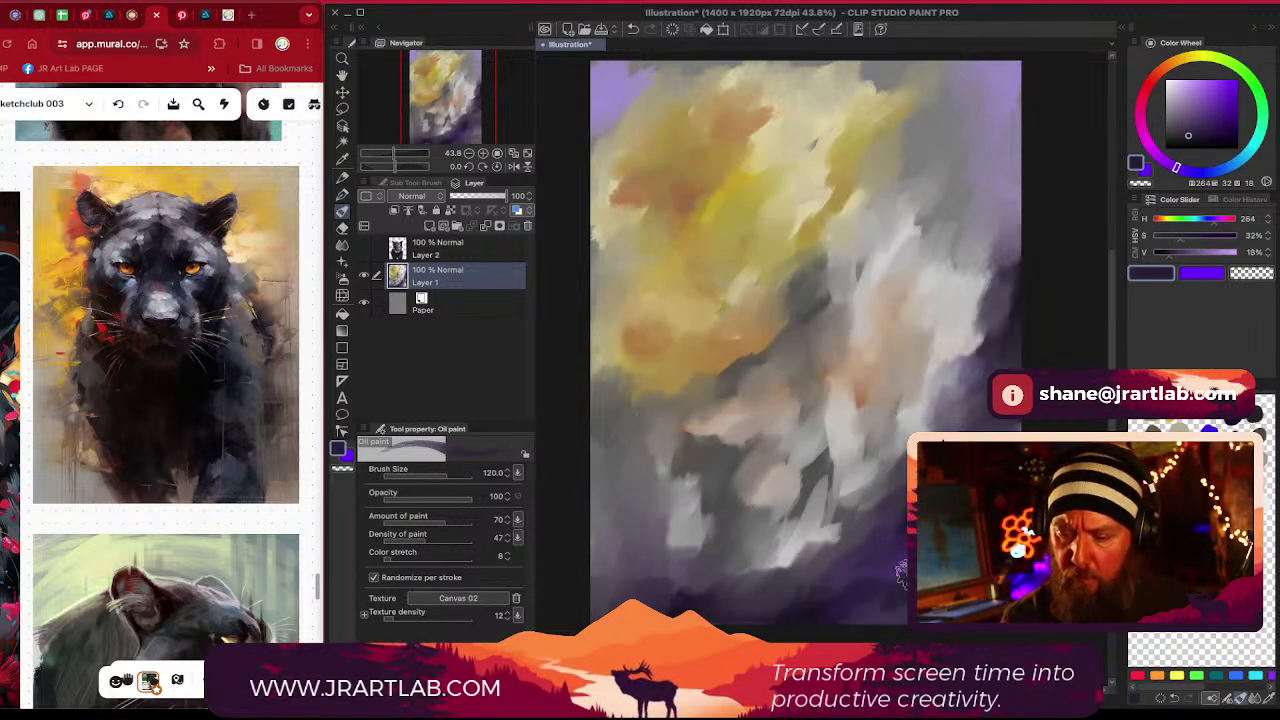
left_click_drag(1190, 136, 1176, 135)
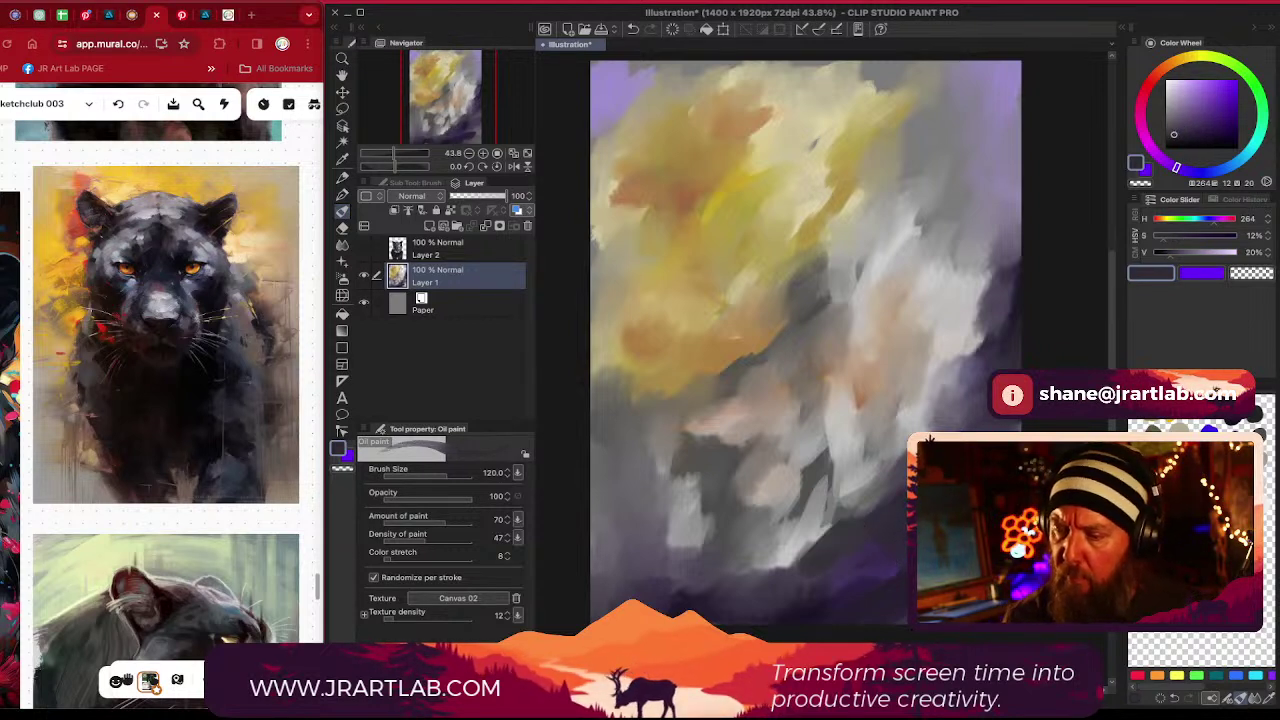
Paint dark neutral strokes in HSV 47, 9, 16 across the lower background and up both side edges with the Oil paint brush
left_click(1162, 426)
mouse_move(1219, 113)
left_mouse_down()
mouse_move(1226, 133)
mouse_move(1172, 137)
left_mouse_up()
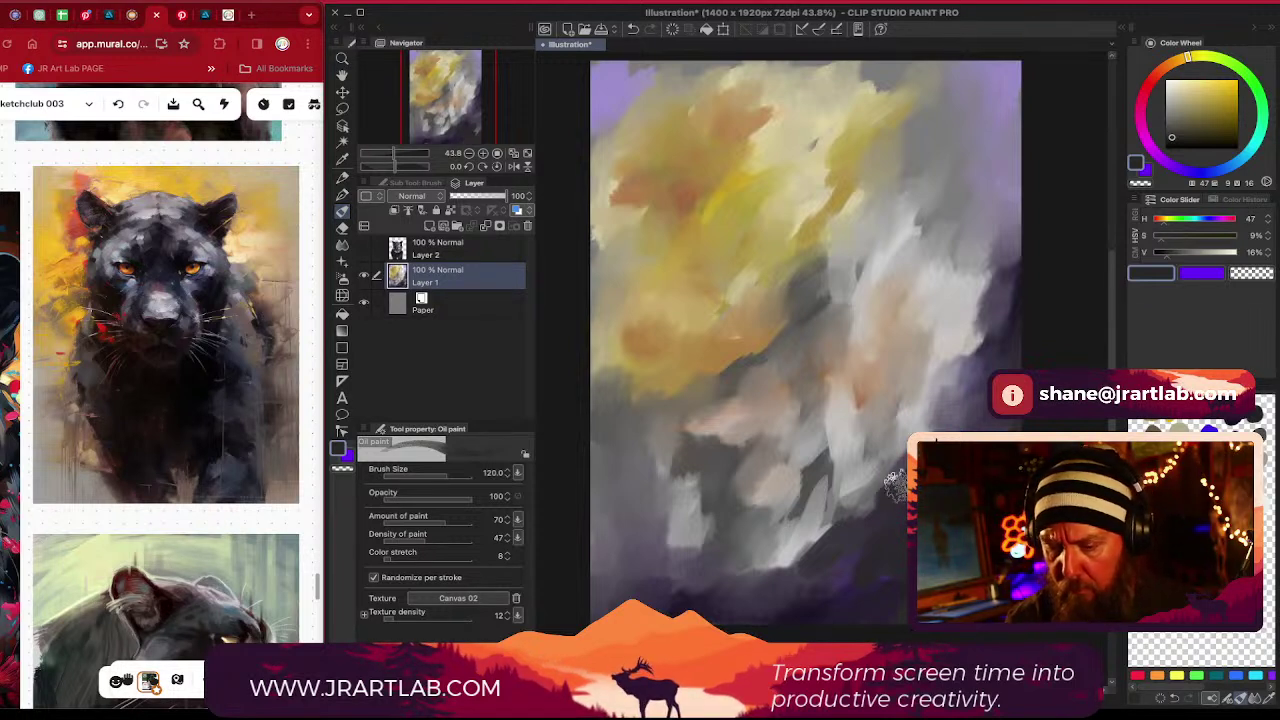
mouse_move(802, 562)
left_mouse_down()
mouse_move(673, 592)
mouse_move(586, 586)
mouse_move(623, 537)
mouse_move(648, 585)
mouse_move(890, 468)
left_mouse_up()
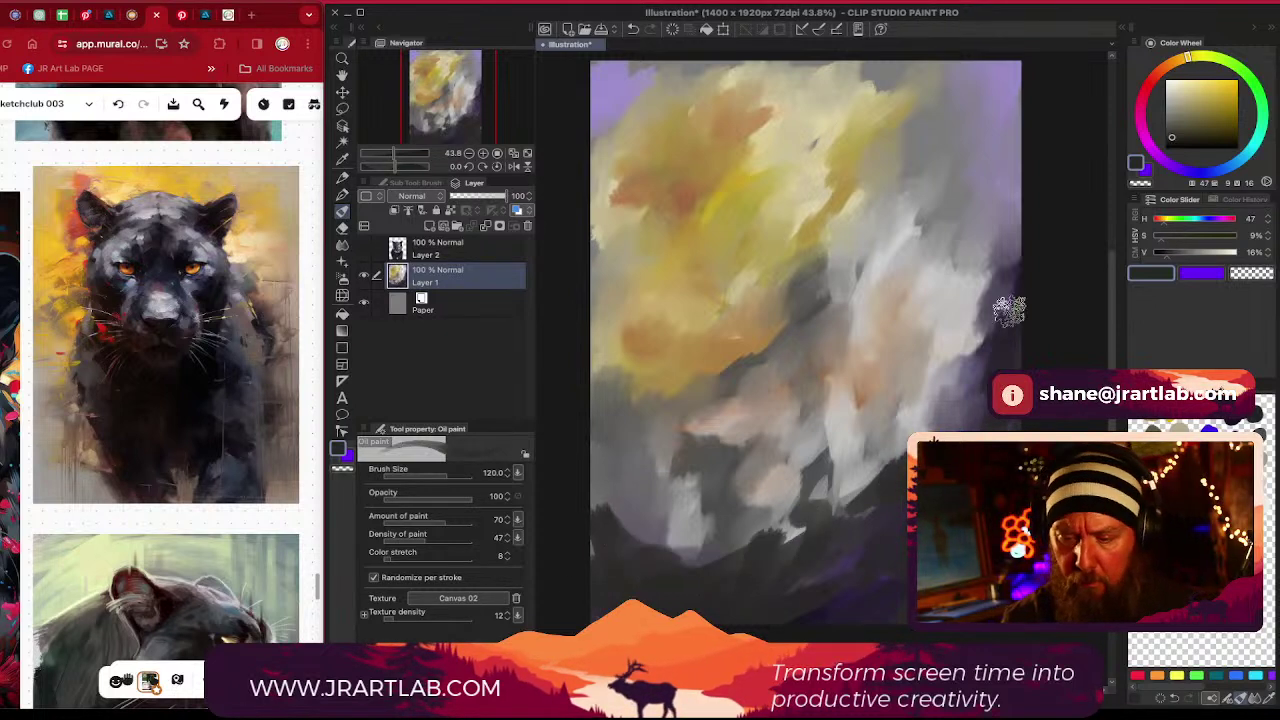
mouse_move(1006, 297)
left_mouse_down()
mouse_move(1004, 368)
mouse_move(983, 342)
mouse_move(953, 429)
mouse_move(878, 452)
mouse_move(810, 506)
mouse_move(701, 542)
mouse_move(823, 507)
mouse_move(739, 549)
mouse_move(588, 435)
mouse_move(595, 538)
left_mouse_up()
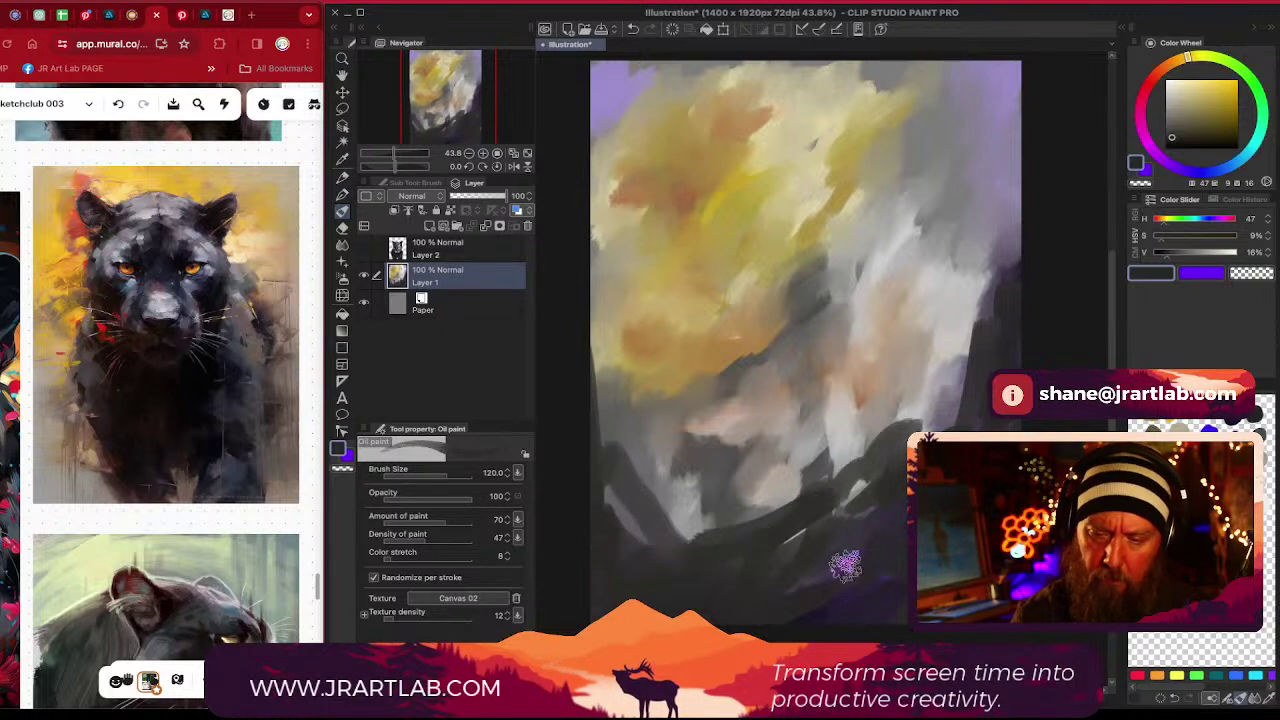
Smooth the dark strokes into the lower background with the Painterly blender at size 170, and show Layer 2 again
left_click(343, 245)
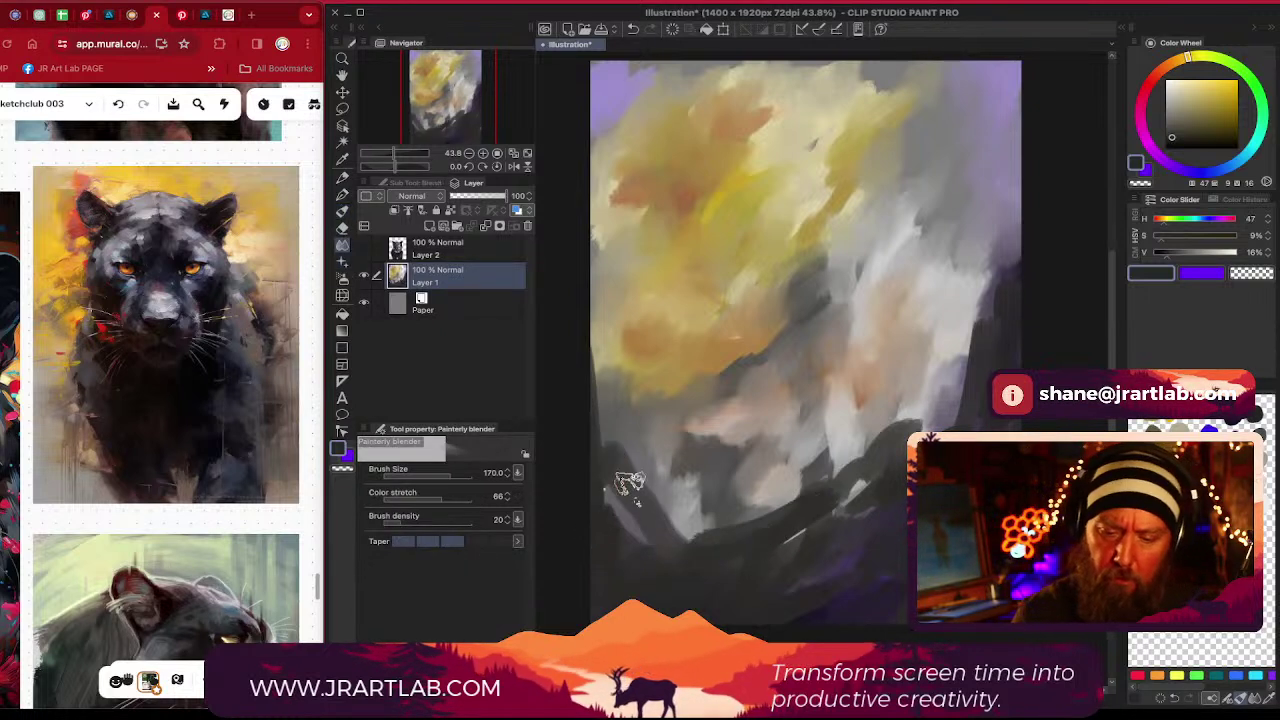
mouse_move(623, 480)
left_mouse_down()
mouse_move(606, 446)
mouse_move(642, 541)
mouse_move(614, 514)
mouse_move(658, 578)
mouse_move(620, 536)
mouse_move(666, 576)
mouse_move(696, 538)
mouse_move(744, 533)
mouse_move(706, 528)
mouse_move(759, 526)
mouse_move(674, 529)
mouse_move(618, 426)
mouse_move(716, 518)
mouse_move(769, 523)
mouse_move(794, 496)
mouse_move(771, 531)
mouse_move(803, 523)
mouse_move(809, 546)
mouse_move(819, 538)
mouse_move(771, 584)
mouse_move(728, 546)
mouse_move(748, 557)
mouse_move(833, 498)
mouse_move(855, 500)
mouse_move(919, 414)
mouse_move(886, 422)
mouse_move(837, 474)
mouse_move(846, 457)
mouse_move(813, 456)
mouse_move(735, 506)
left_mouse_up()
mouse_move(950, 402)
left_mouse_down()
mouse_move(928, 426)
mouse_move(969, 362)
mouse_move(979, 307)
mouse_move(983, 390)
left_mouse_up()
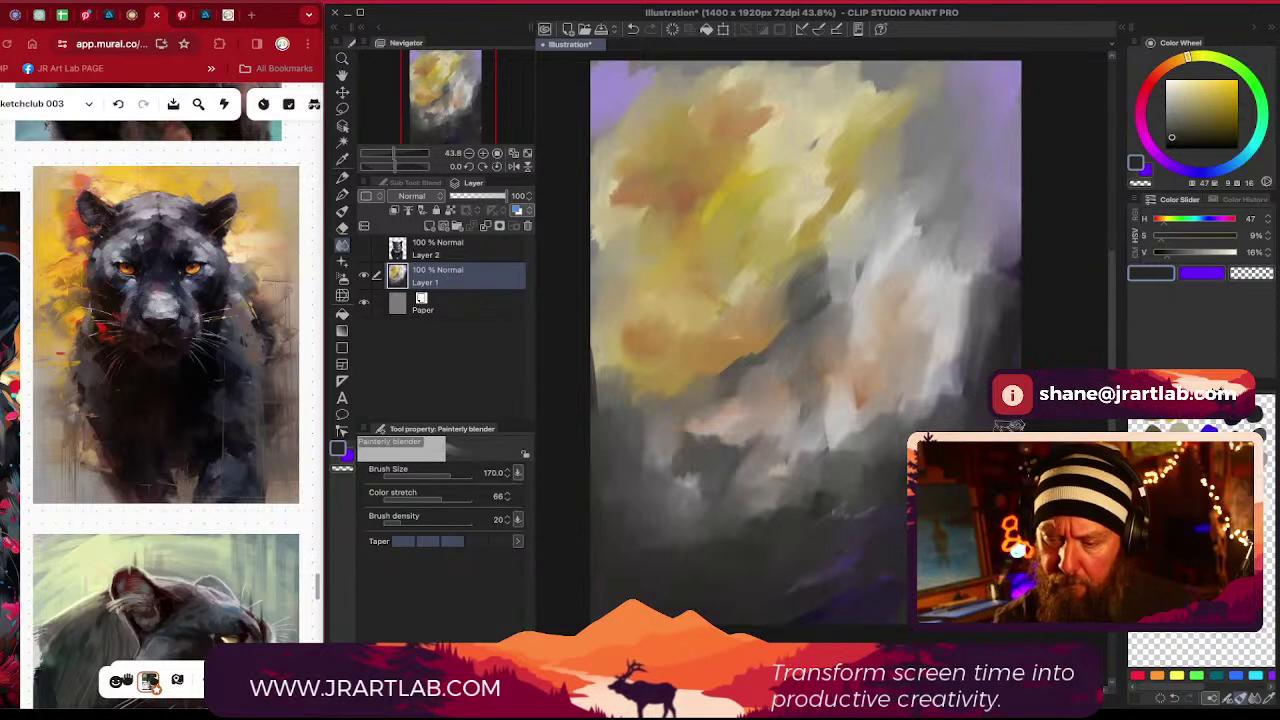
mouse_move(924, 484)
left_mouse_down()
mouse_move(879, 542)
mouse_move(888, 579)
mouse_move(839, 569)
left_mouse_up()
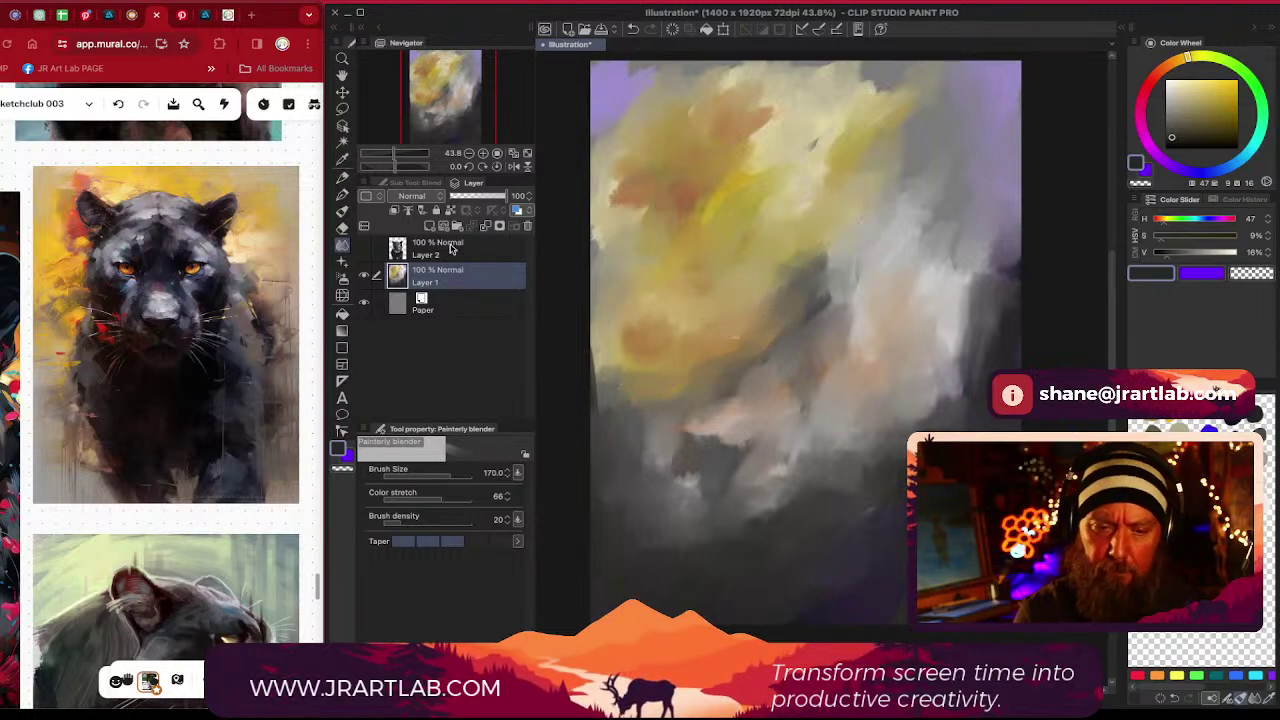
left_click(365, 250)
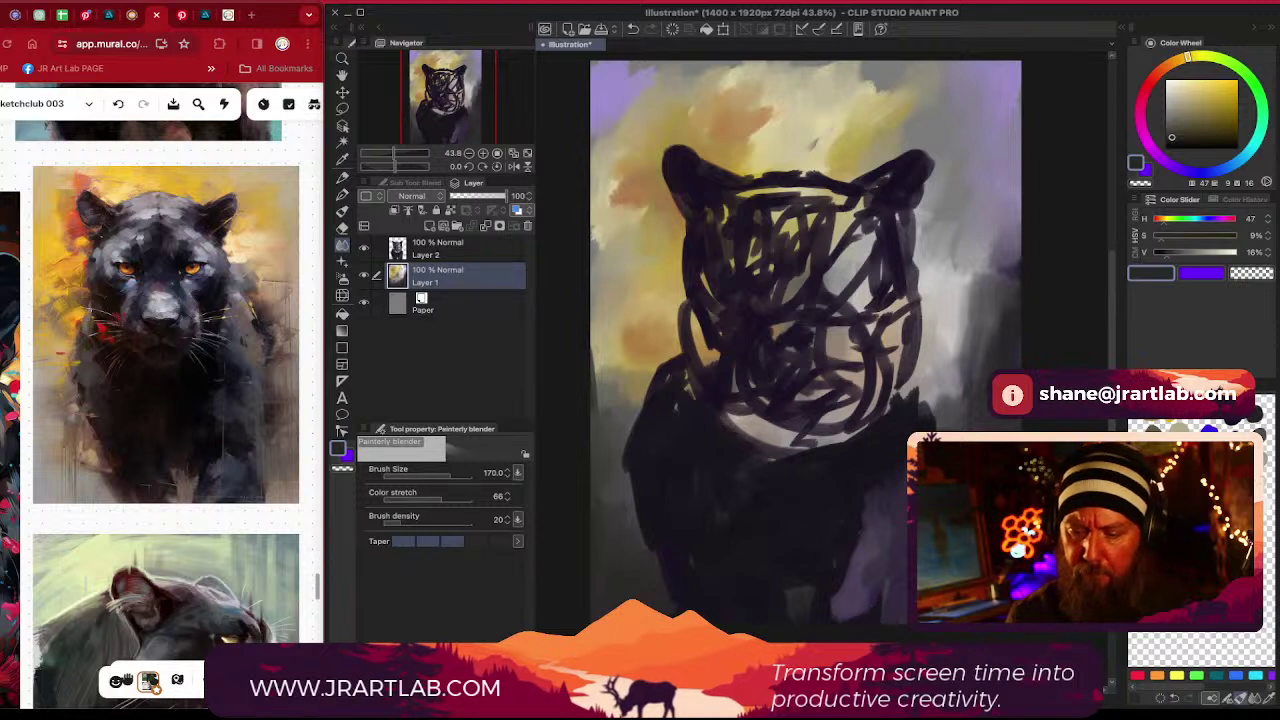
On Layer 2, cover part of the purple area beside the foreleg with dark tones using the Oil paint brush at size 60
left_click(886, 514, "alt")
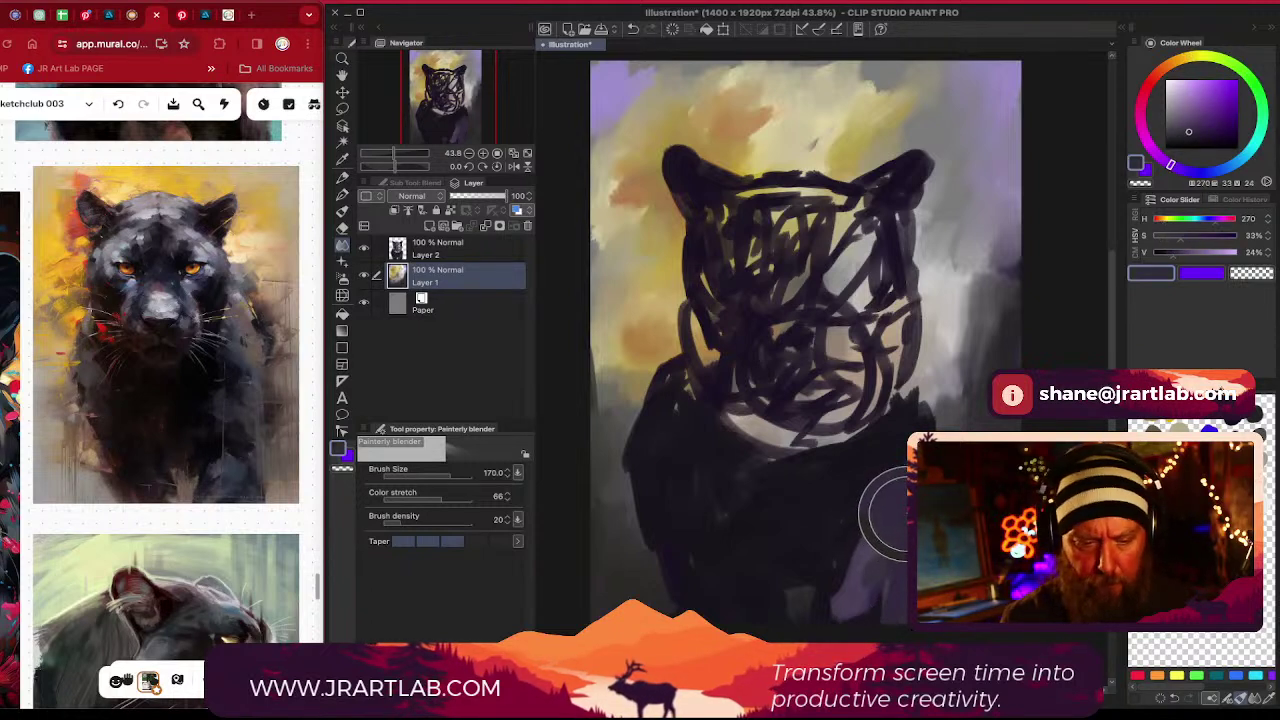
left_click(850, 515, "alt")
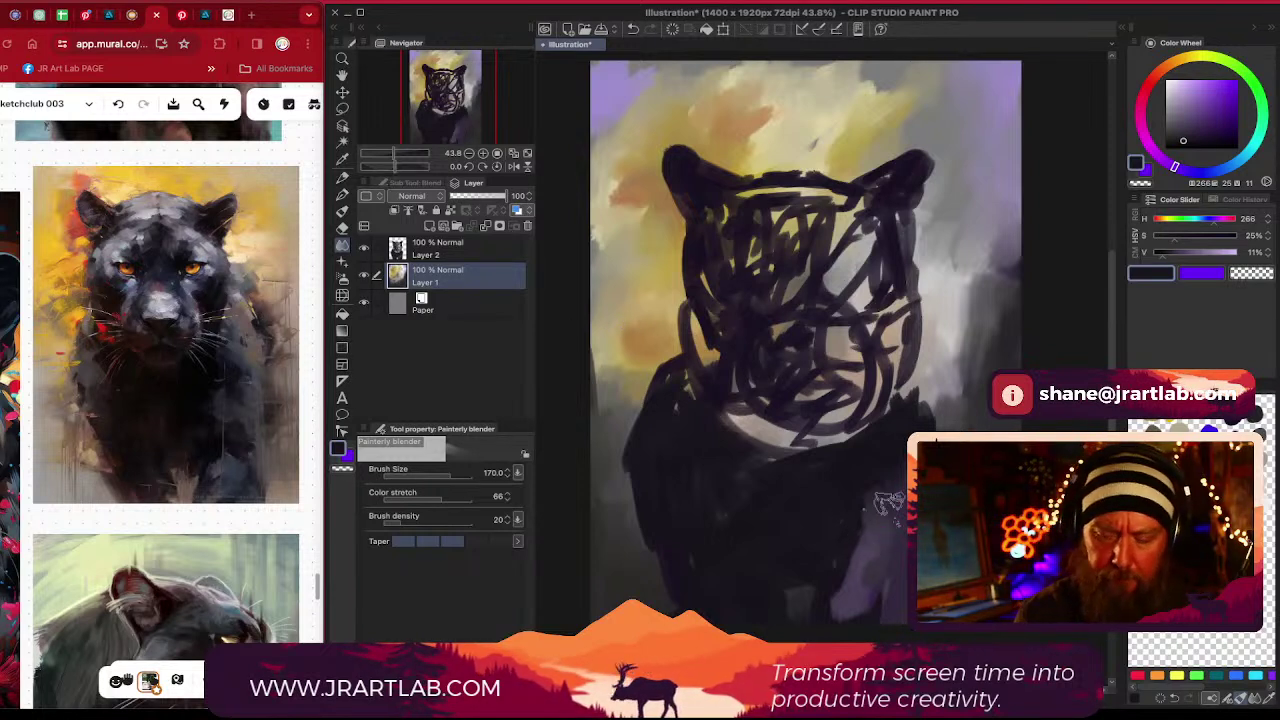
left_click(435, 251)
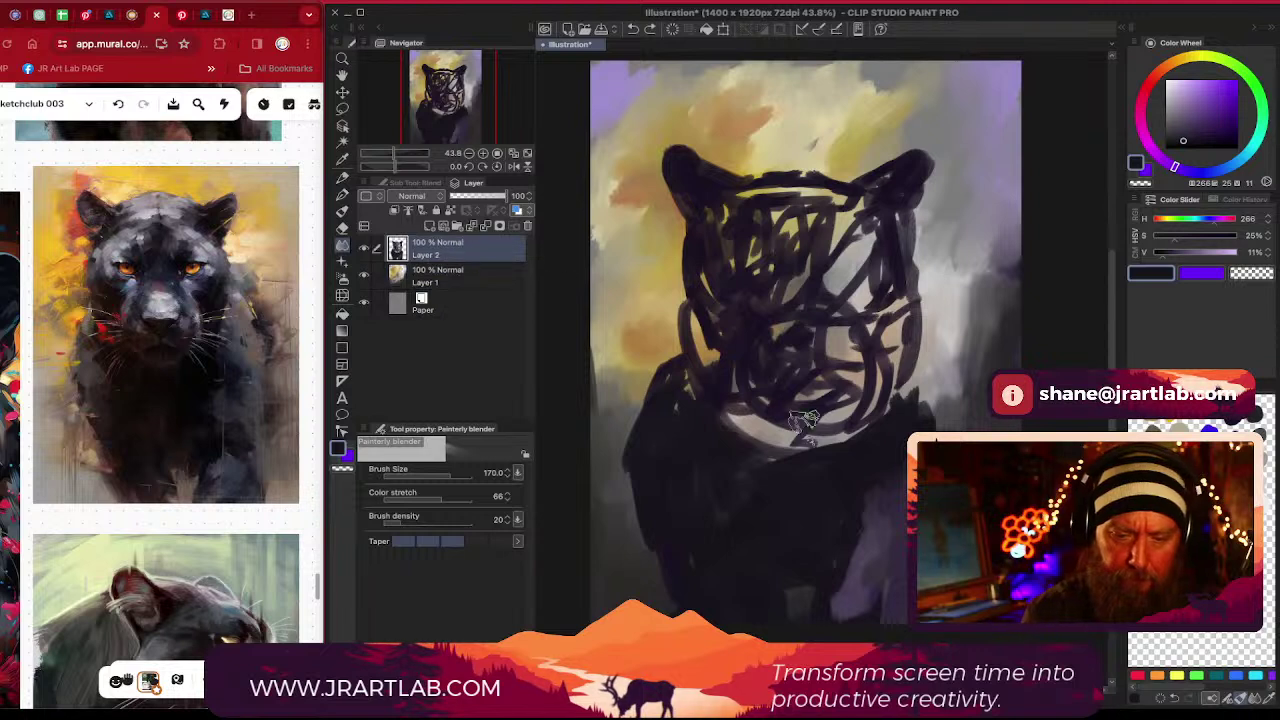
key("[")
key("bracketleft")
key("bracketleft")
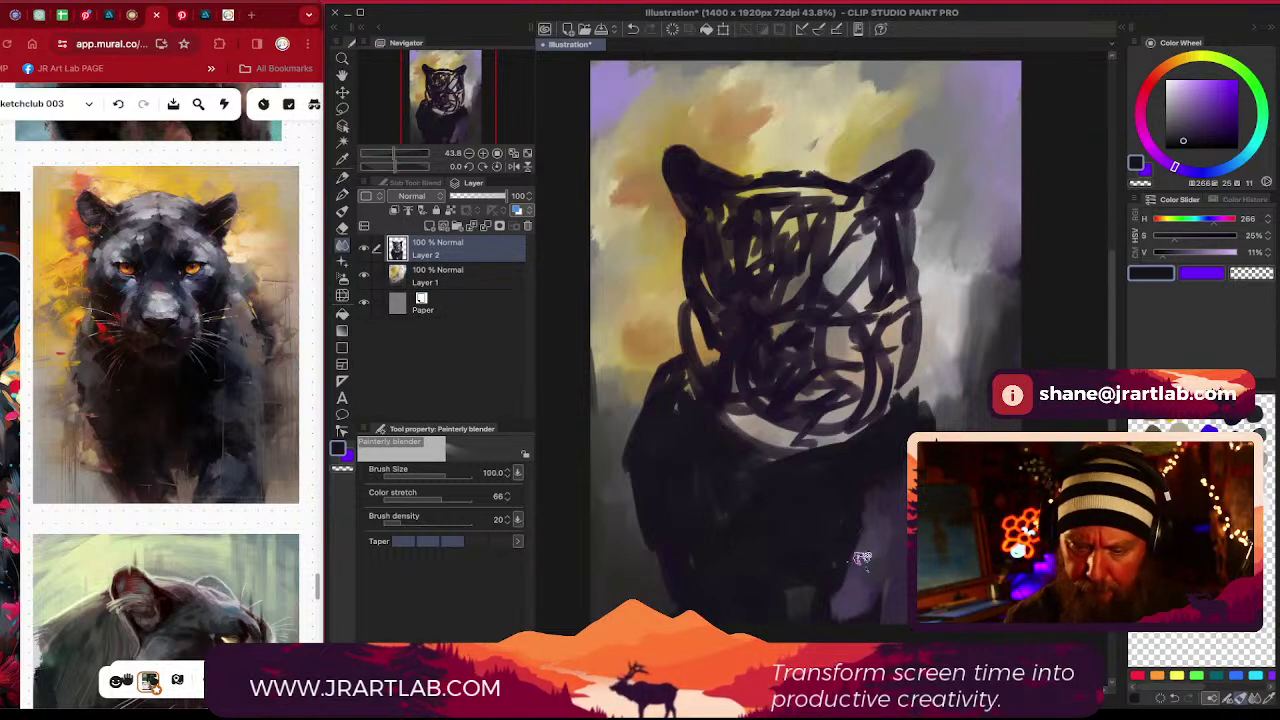
left_click(1172, 139)
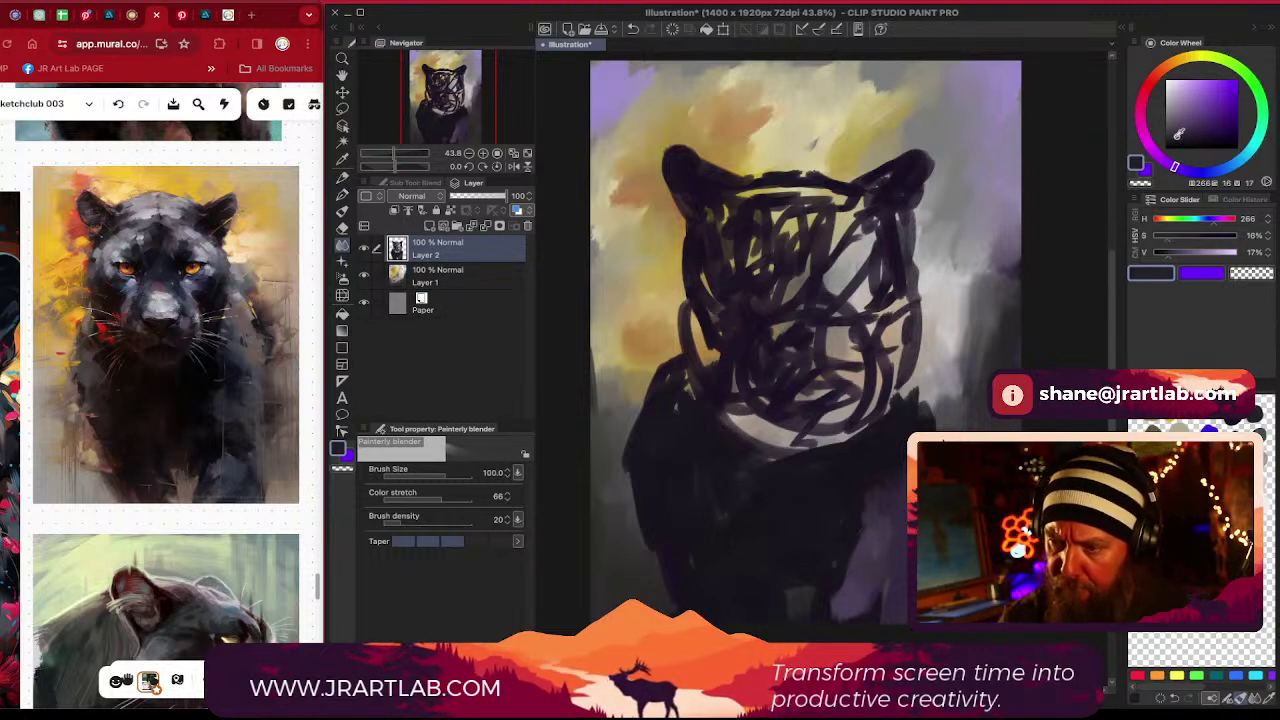
left_click(342, 211)
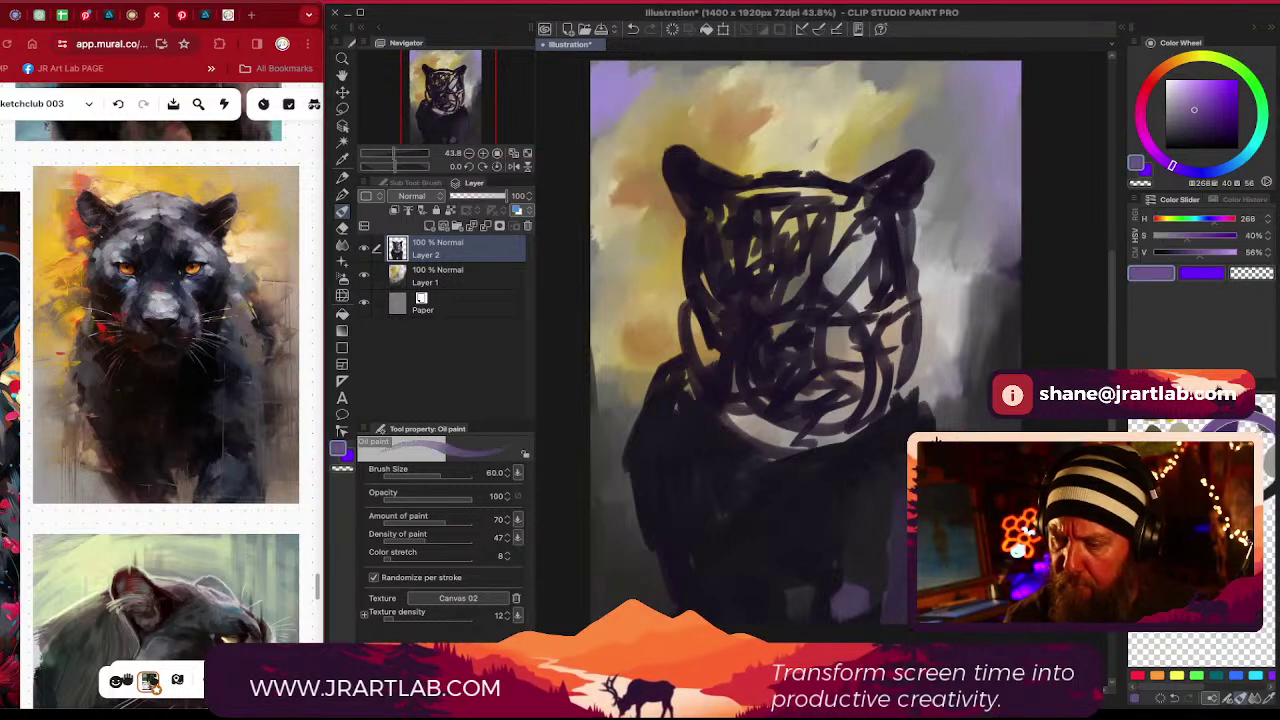
Dab violet accents on the lower leg on the canvas's right side, using HSV 251, 40, 56, then 251, 66, 55 and 251, 28, 56
left_click(1195, 111)
left_click(1187, 174)
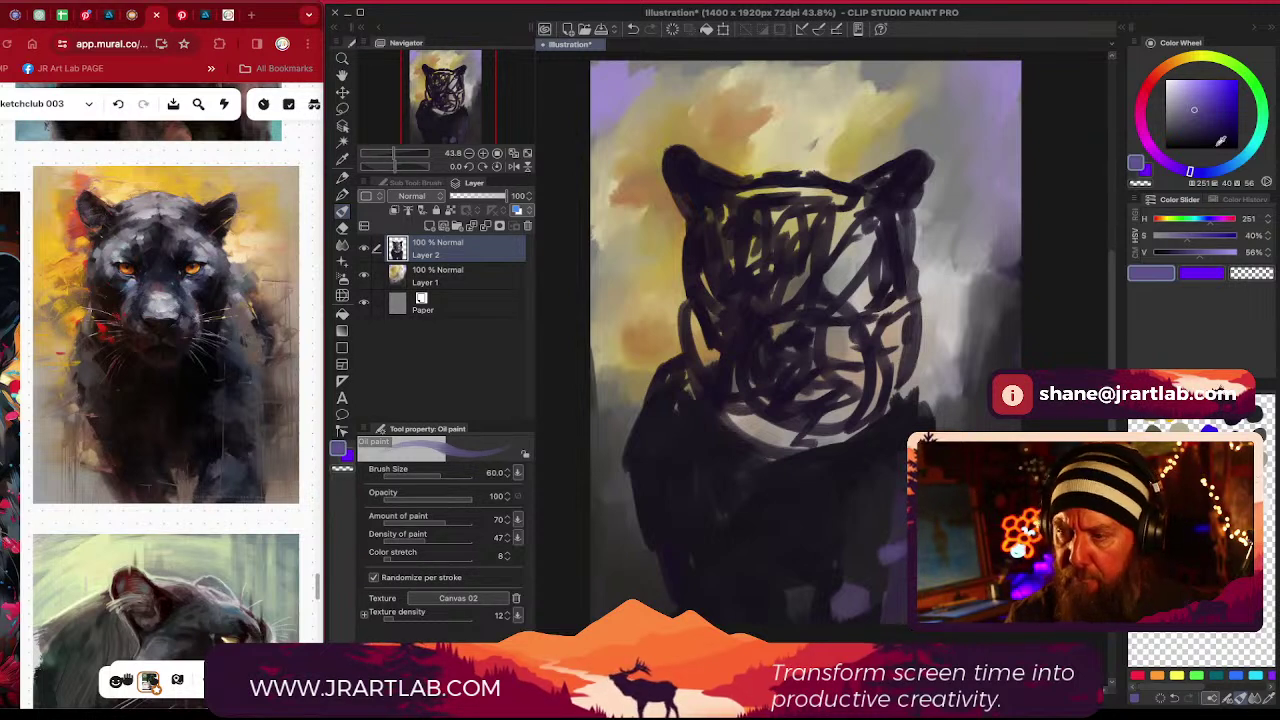
left_click(1219, 105)
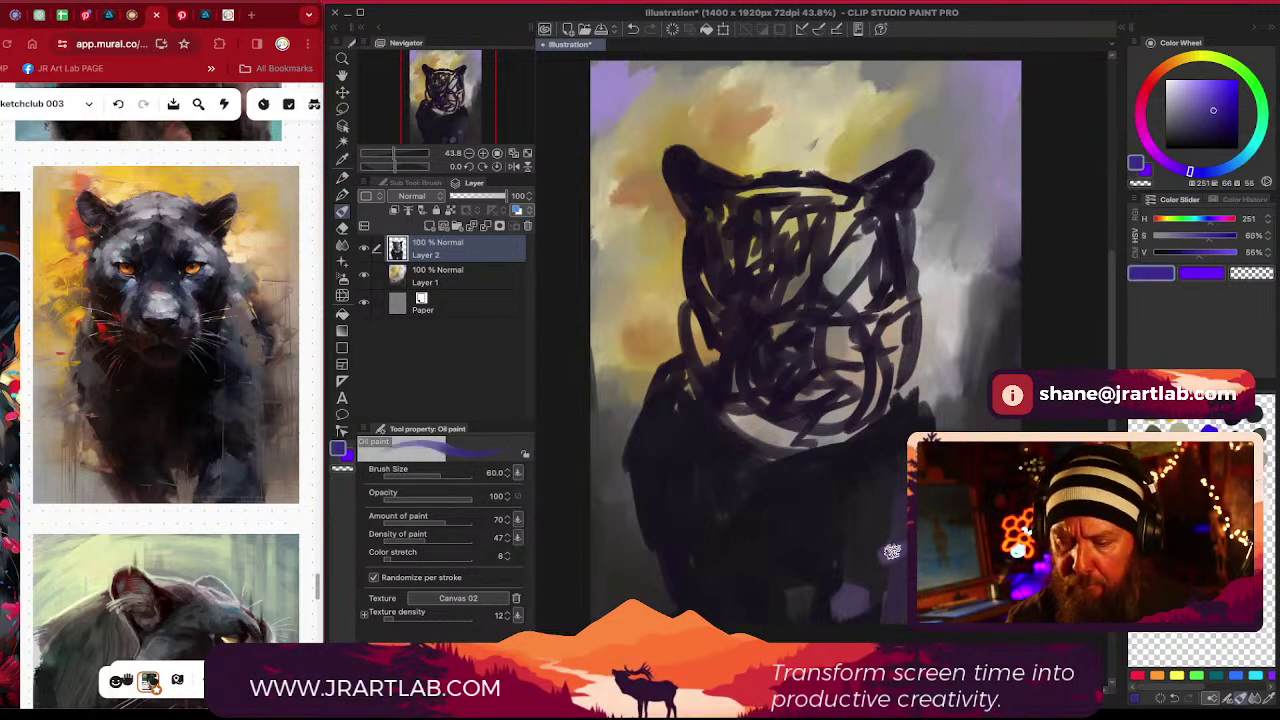
mouse_move(892, 552)
left_mouse_down()
mouse_move(890, 582)
mouse_move(900, 518)
left_mouse_up()
left_click(1189, 110)
left_click(1187, 106)
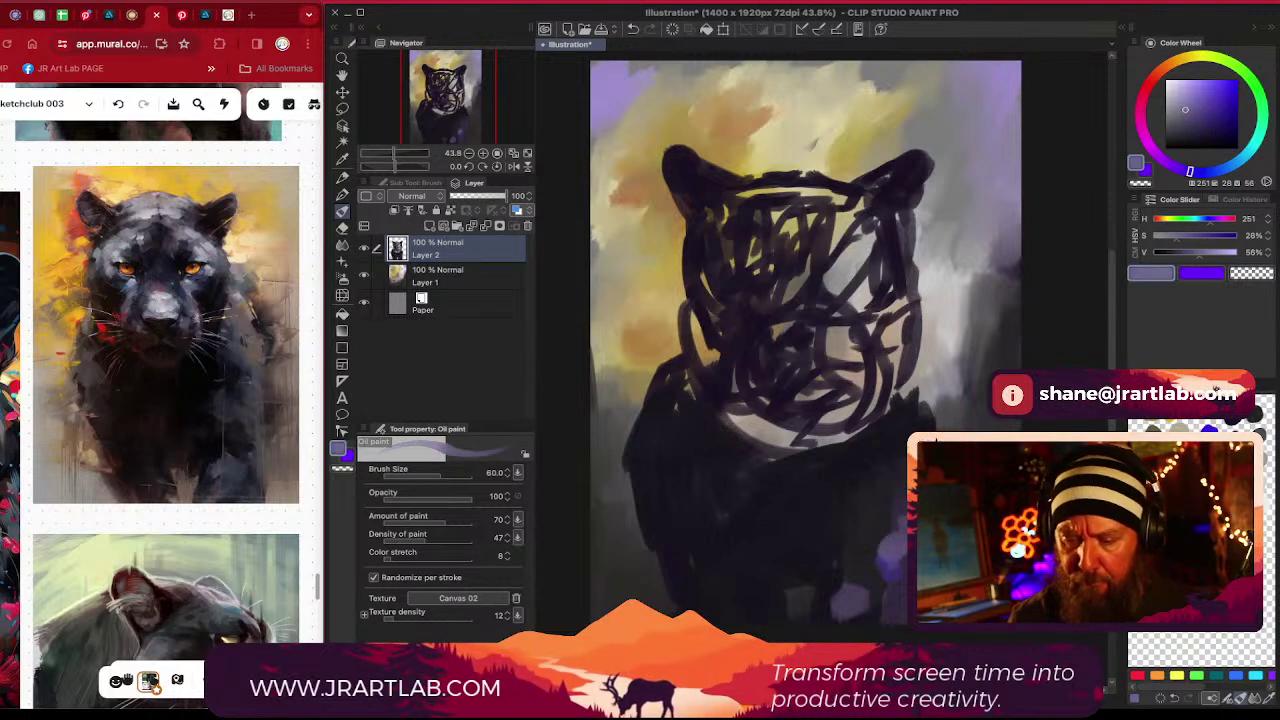
mouse_move(903, 580)
left_mouse_down()
mouse_move(894, 612)
mouse_move(887, 580)
left_mouse_up()
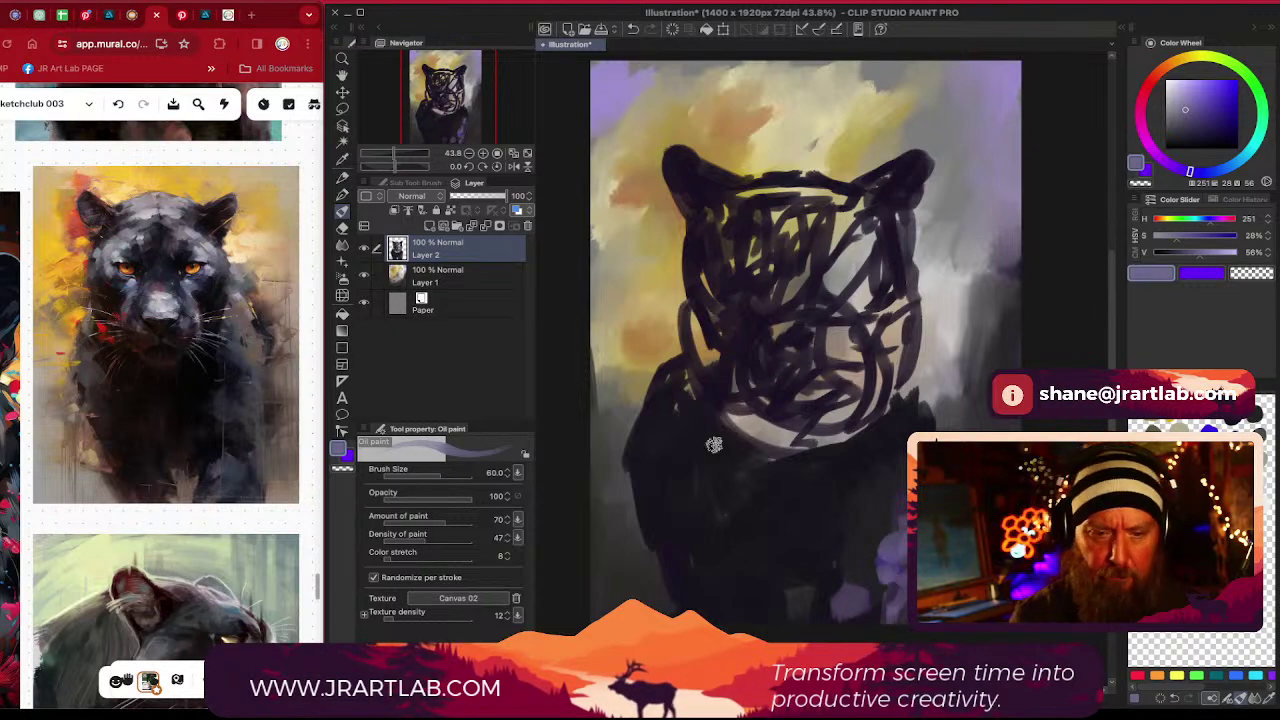
Fill in the panther's face with dark purple HSV 275, 52, 13 and dab two orange eyes at brush size 25
mouse_move(731, 260)
left_mouse_down()
mouse_move(692, 222)
mouse_move(673, 273)
mouse_move(674, 255)
mouse_move(698, 347)
mouse_move(711, 362)
mouse_move(720, 340)
mouse_move(762, 395)
mouse_move(743, 415)
mouse_move(781, 442)
mouse_move(816, 438)
mouse_move(887, 377)
mouse_move(856, 312)
mouse_move(817, 356)
mouse_move(857, 287)
mouse_move(836, 242)
mouse_move(859, 228)
mouse_move(852, 214)
mouse_move(860, 258)
left_mouse_up()
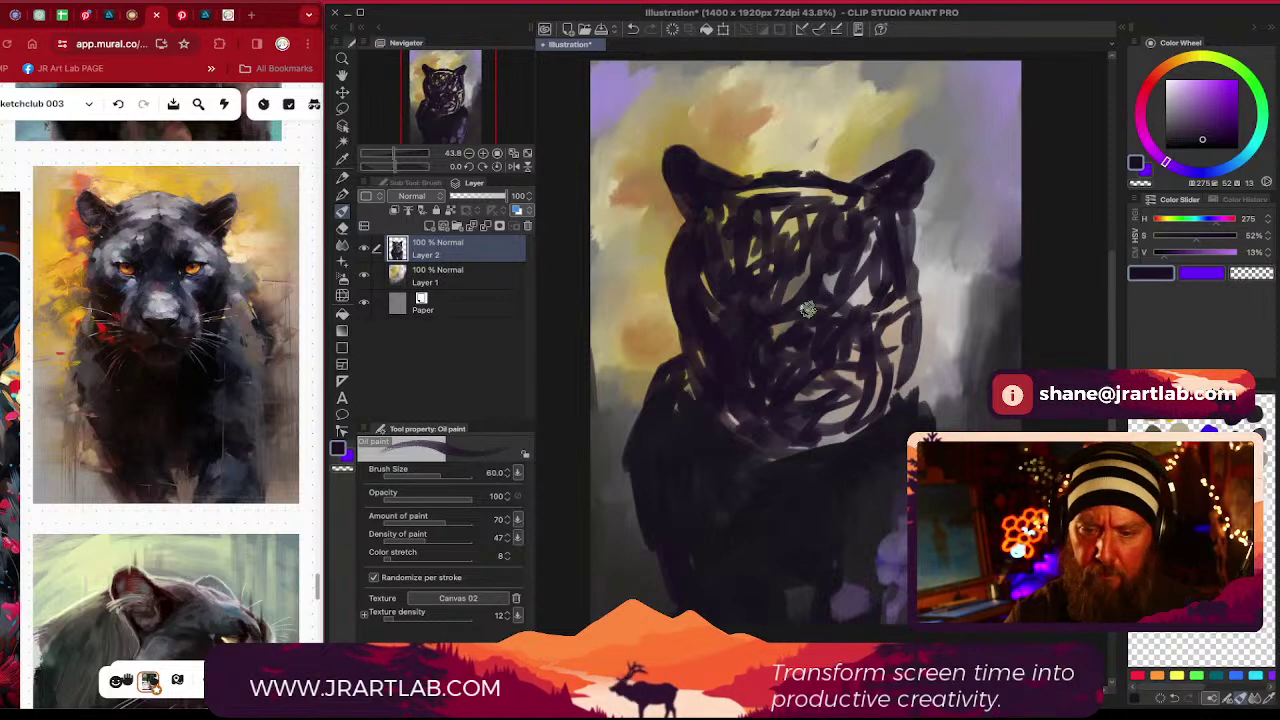
mouse_move(769, 301)
left_mouse_down()
mouse_move(798, 271)
mouse_move(820, 269)
mouse_move(798, 286)
mouse_move(789, 258)
mouse_move(786, 211)
mouse_move(811, 188)
mouse_move(789, 199)
mouse_move(797, 231)
mouse_move(769, 235)
mouse_move(733, 208)
mouse_move(772, 271)
mouse_move(769, 221)
mouse_move(804, 228)
mouse_move(854, 201)
mouse_move(822, 296)
left_mouse_up()
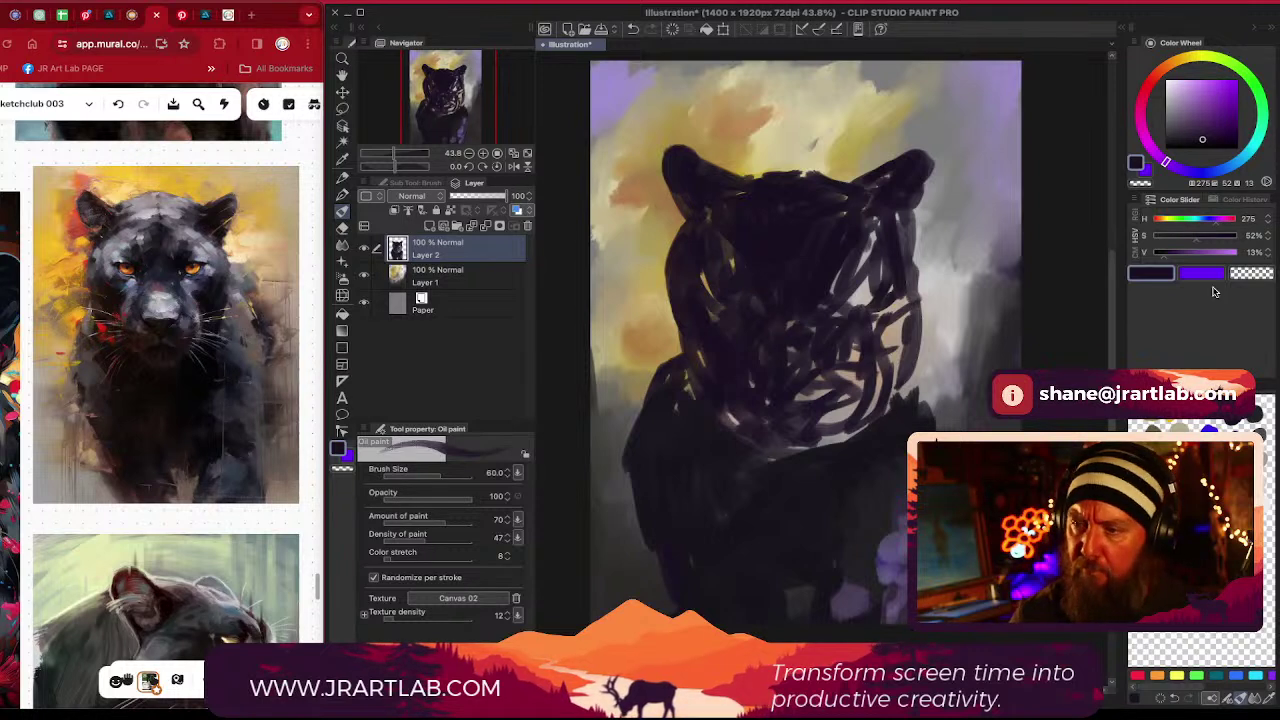
left_click(1157, 676)
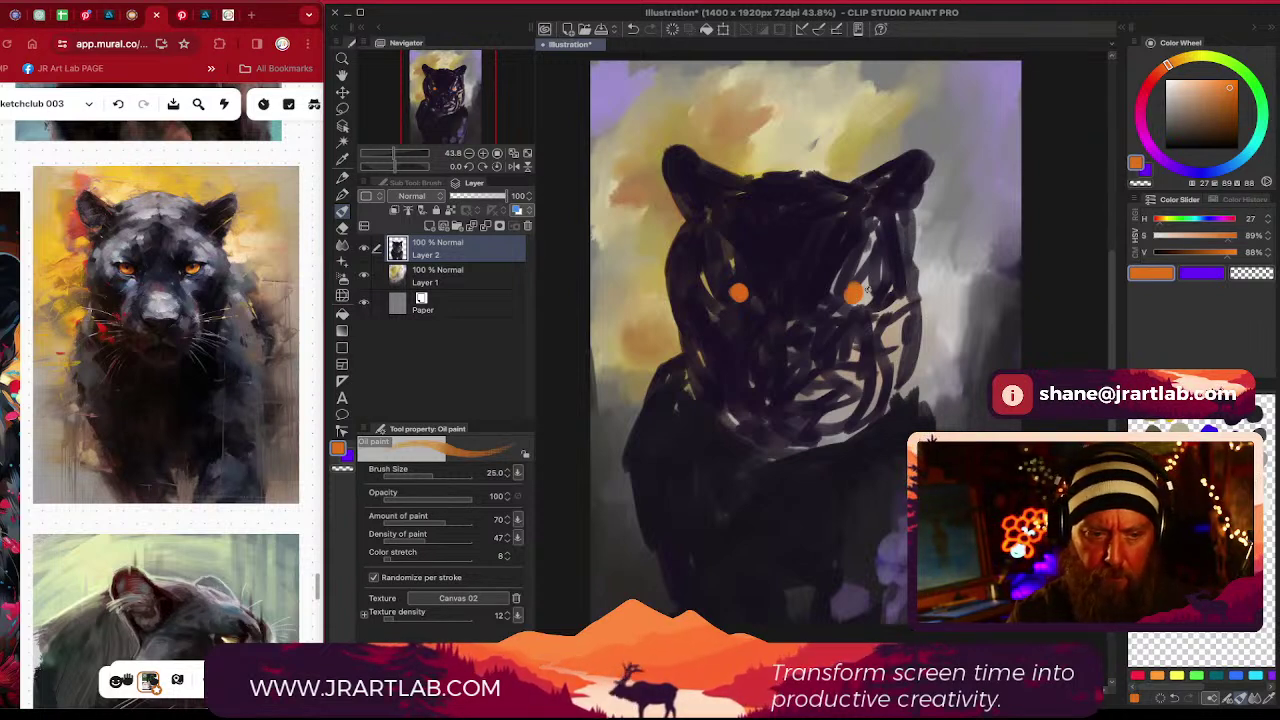
Paint the top of the muzzle with purple HSV 268, 40, 56, gray 0, 0, 61 and darker 0, 14, 41
left_click(1004, 180, "alt")
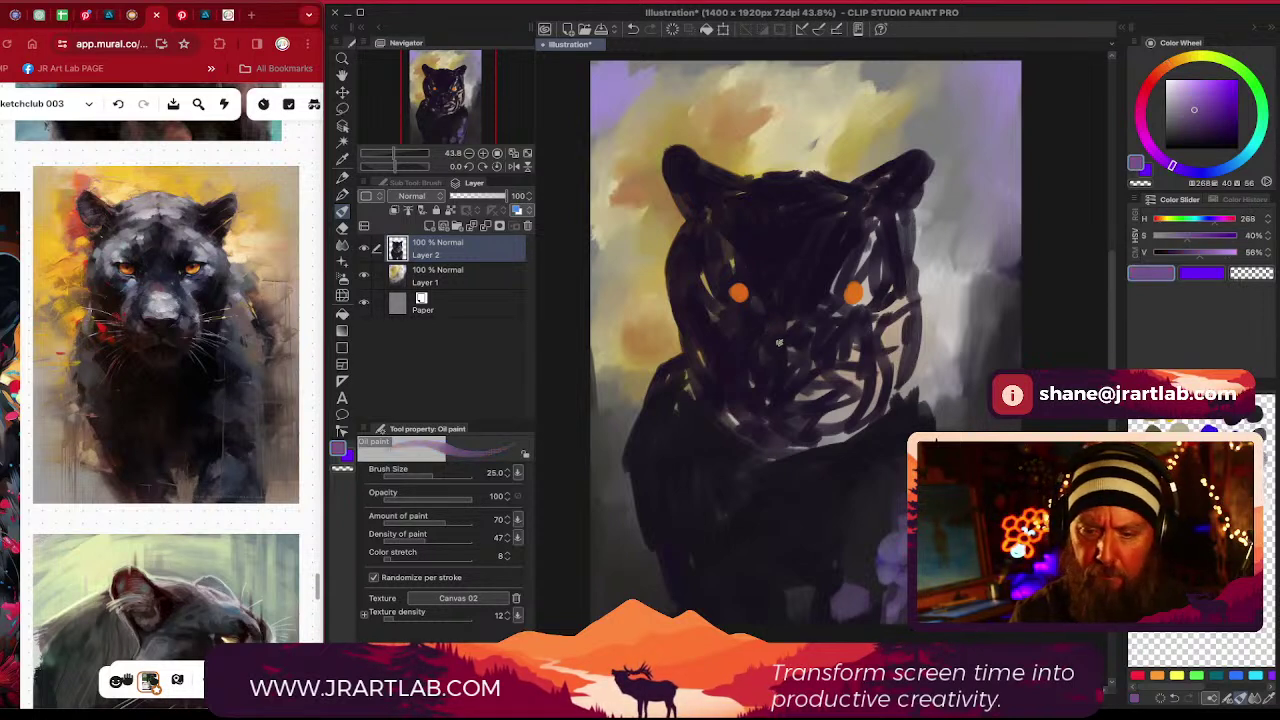
left_click(800, 355, "alt")
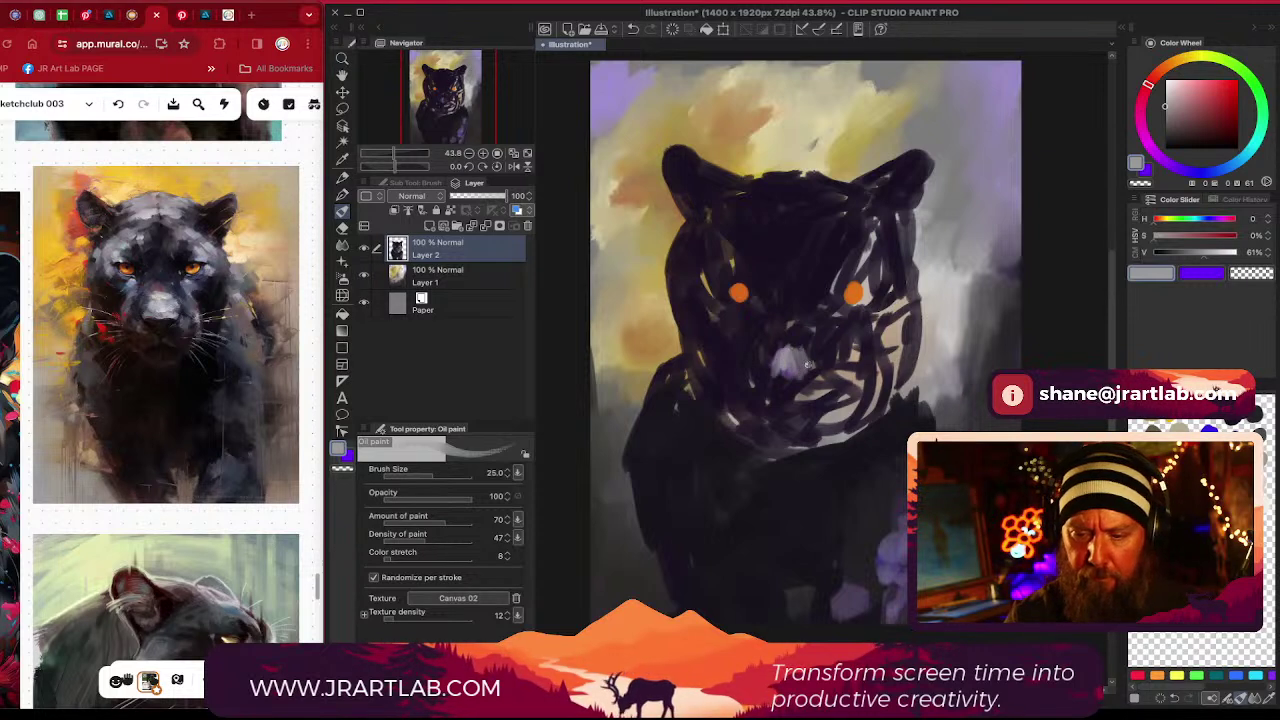
left_click_drag(808, 365, 794, 338)
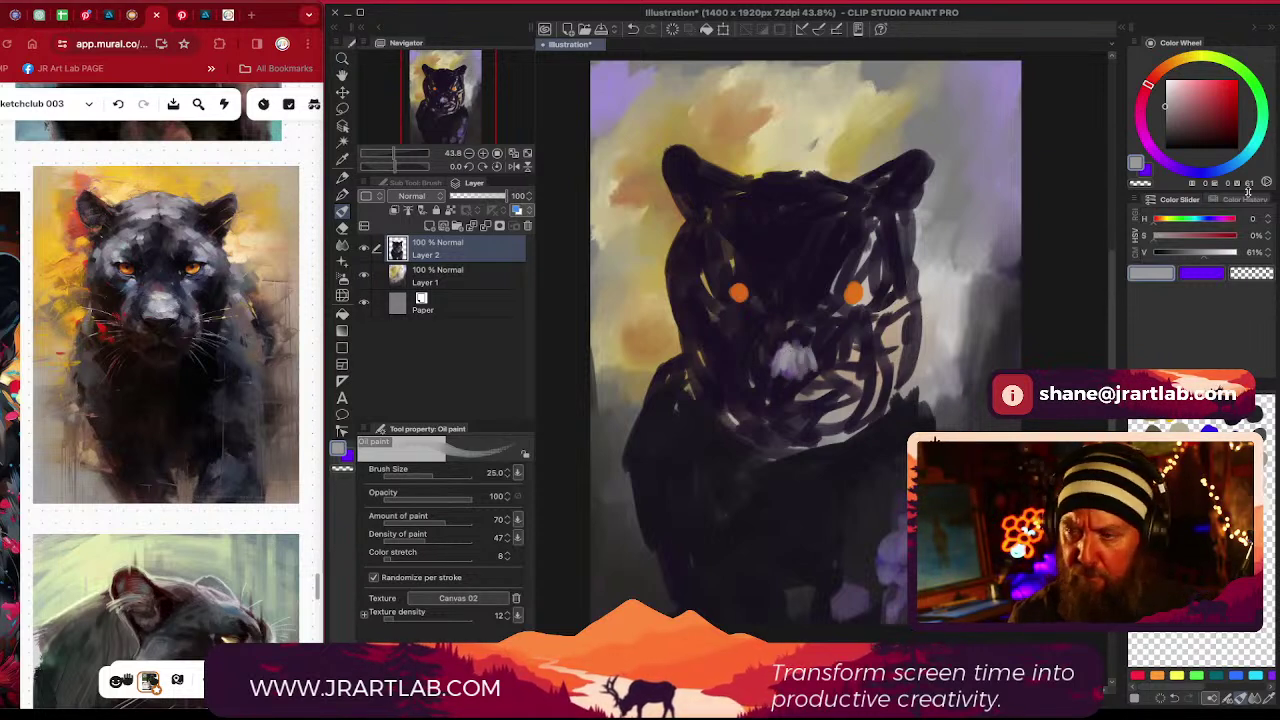
left_click(1178, 117)
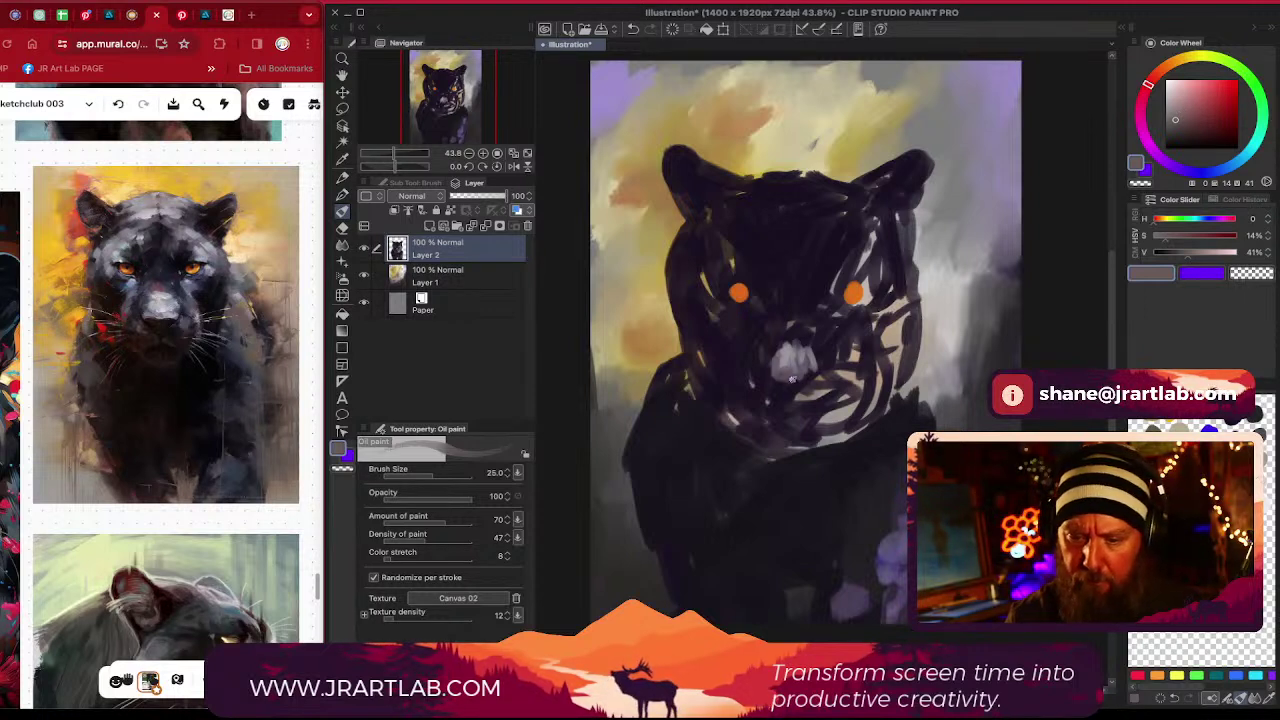
Paint the nose tip and mouth lines below the gray muzzle highlight in black at brush size 25, undoing a stray stroke
left_click_drag(1178, 117, 1176, 130)
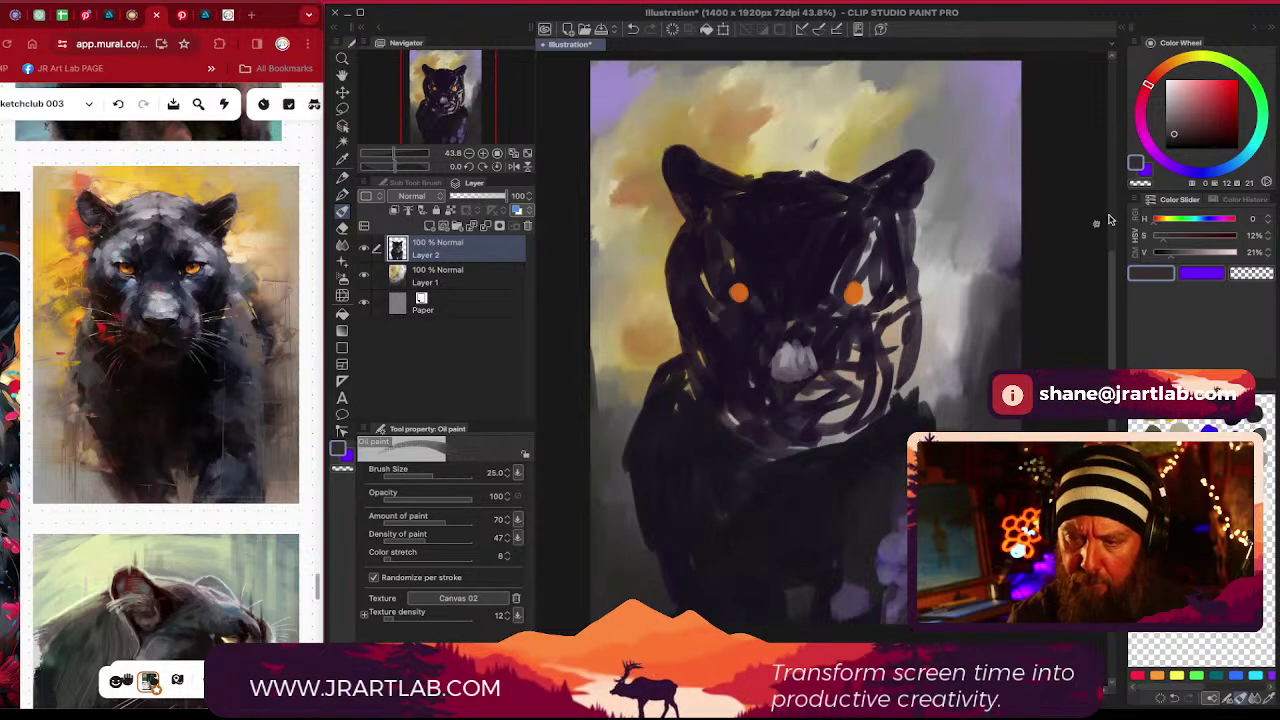
left_click(1168, 140)
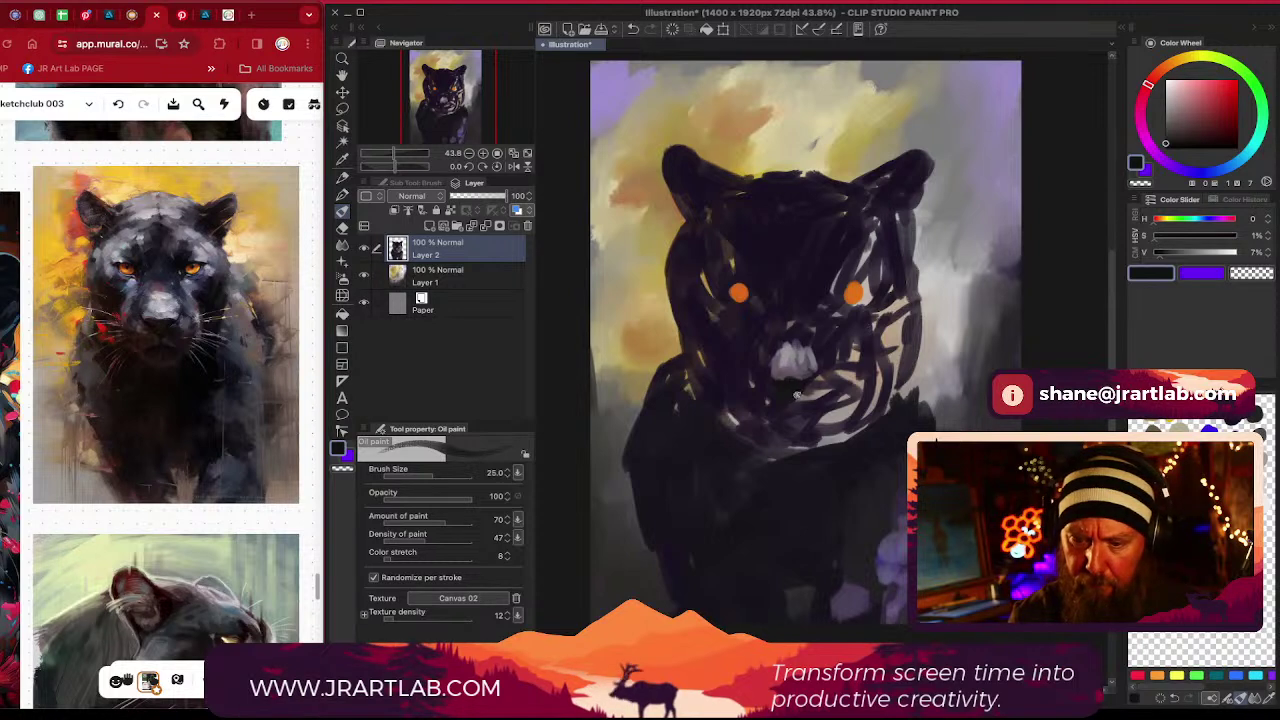
left_click_drag(1166, 140, 1152, 167)
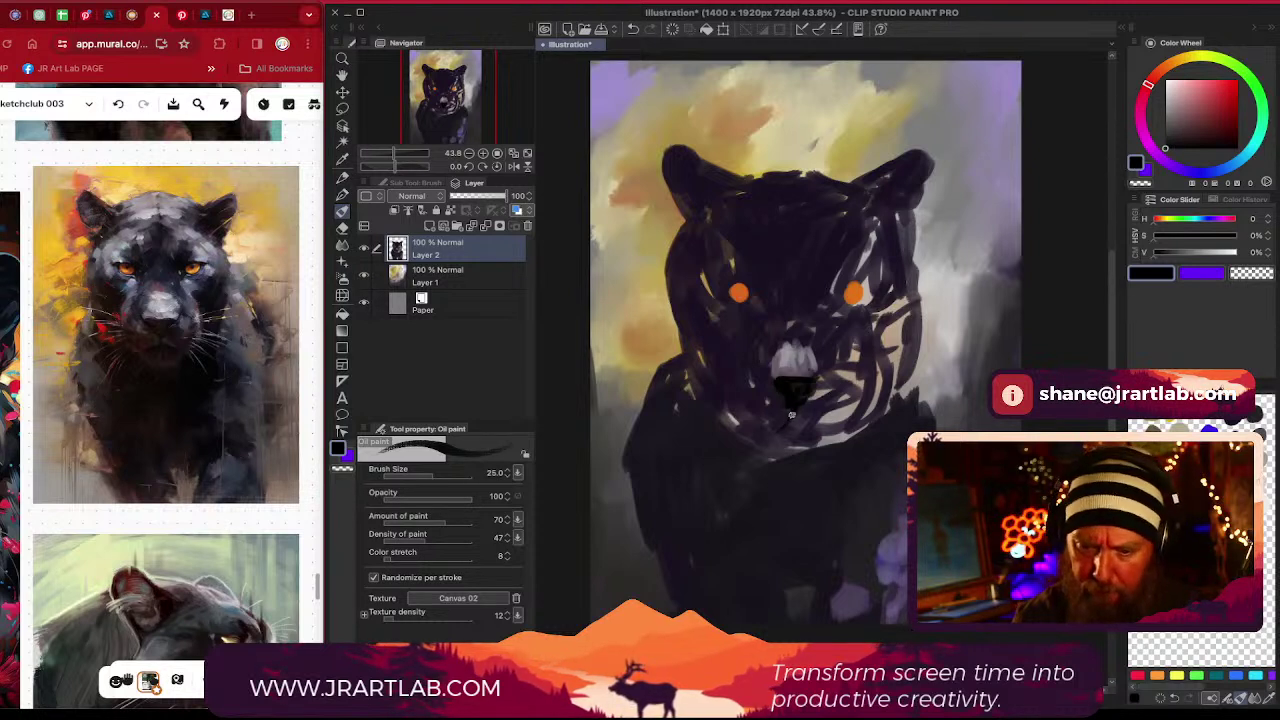
key("ctrl+z")
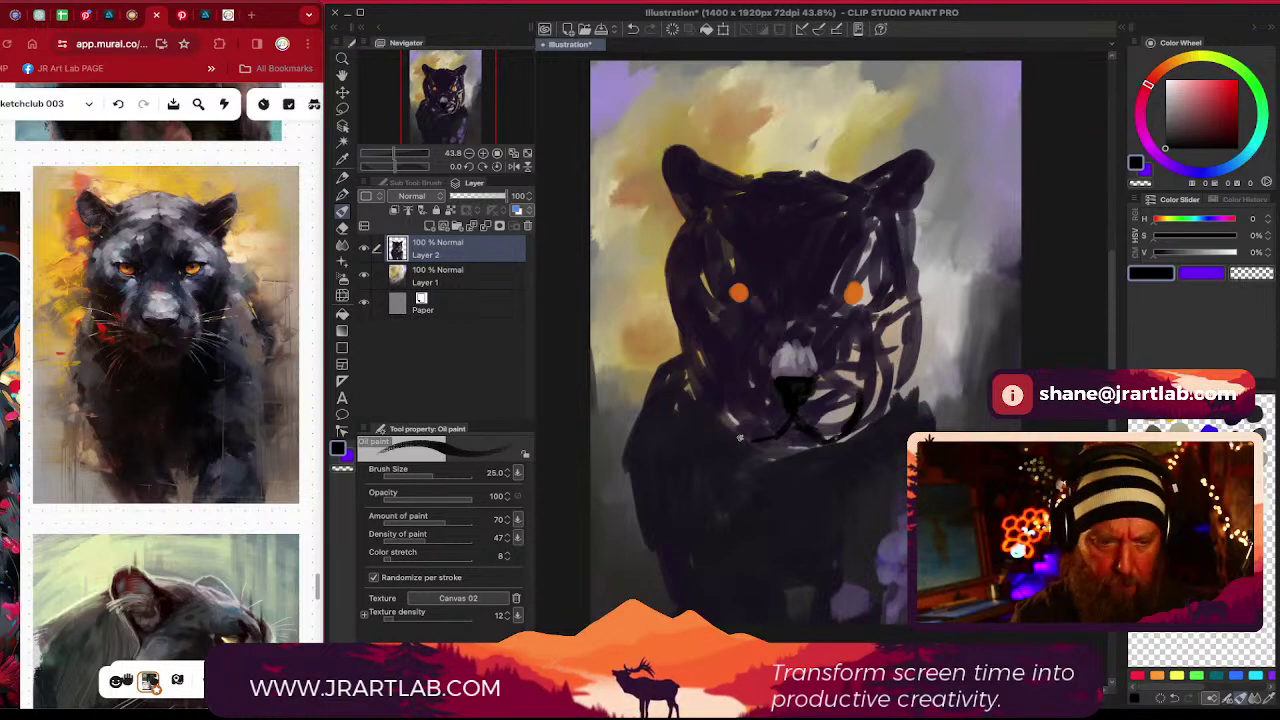
Complete the mouth curve in black and tint both muzzle pads with purple HSV 273, 43, 35 and grayer 273, 18, 33
left_click_drag(731, 376, 734, 427)
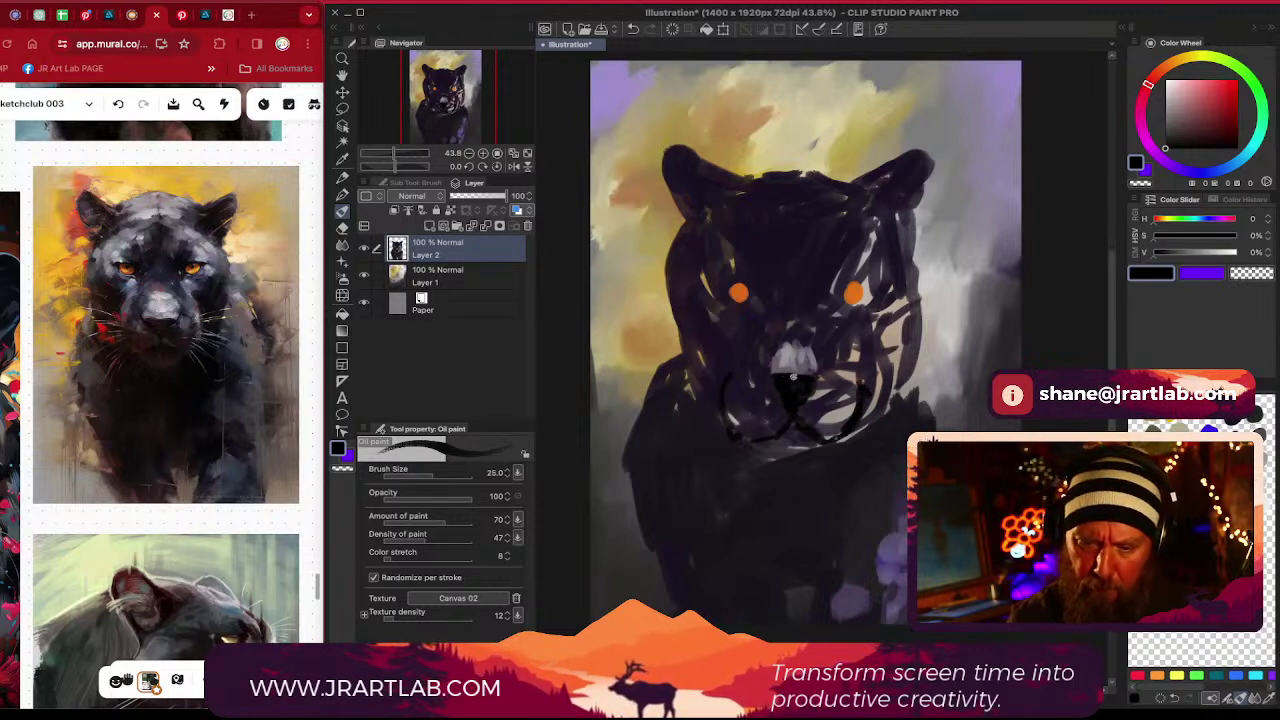
left_click(738, 388, "alt")
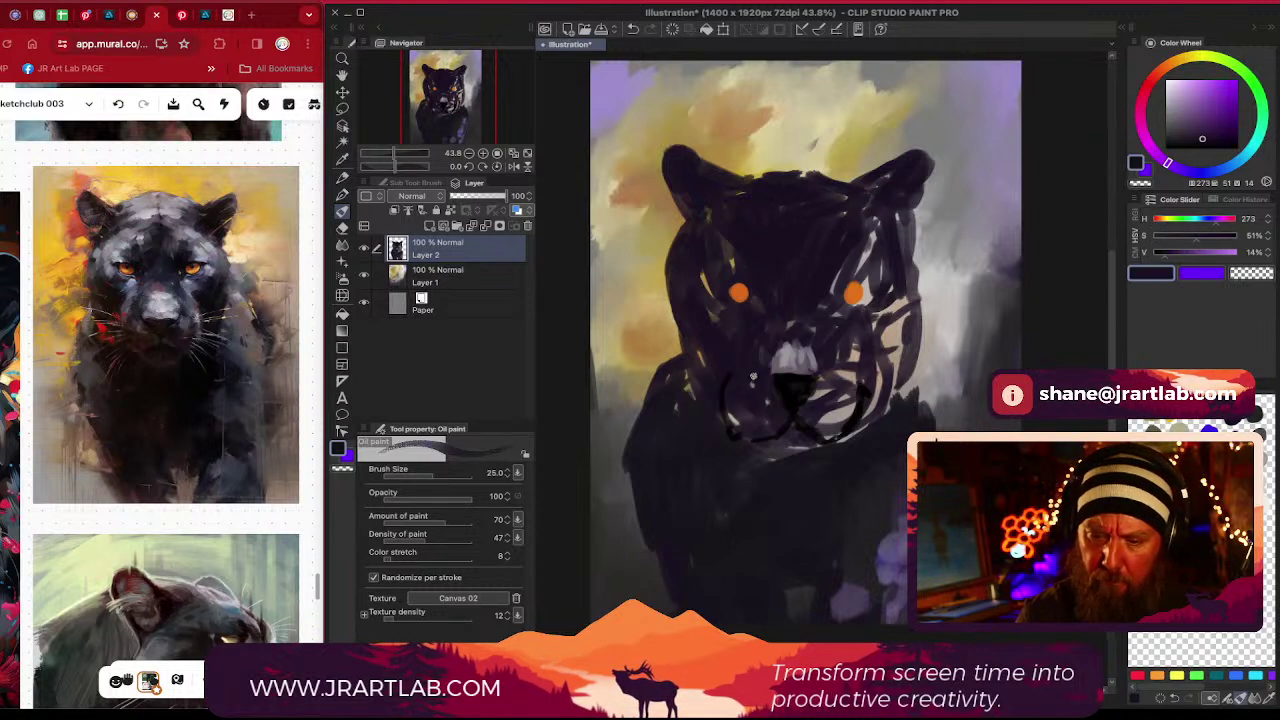
left_click(1199, 121)
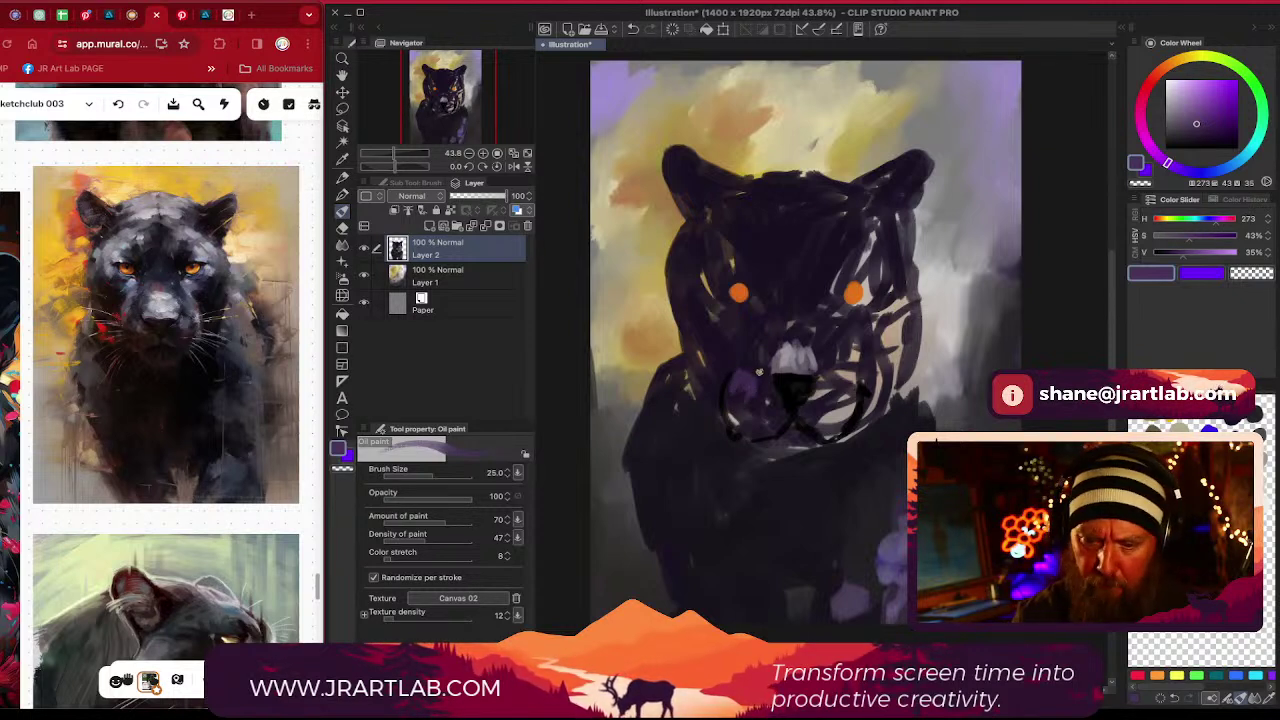
mouse_move(828, 396)
left_mouse_down()
mouse_move(825, 383)
mouse_move(845, 378)
left_mouse_up()
left_click_drag(1193, 111, 1178, 126)
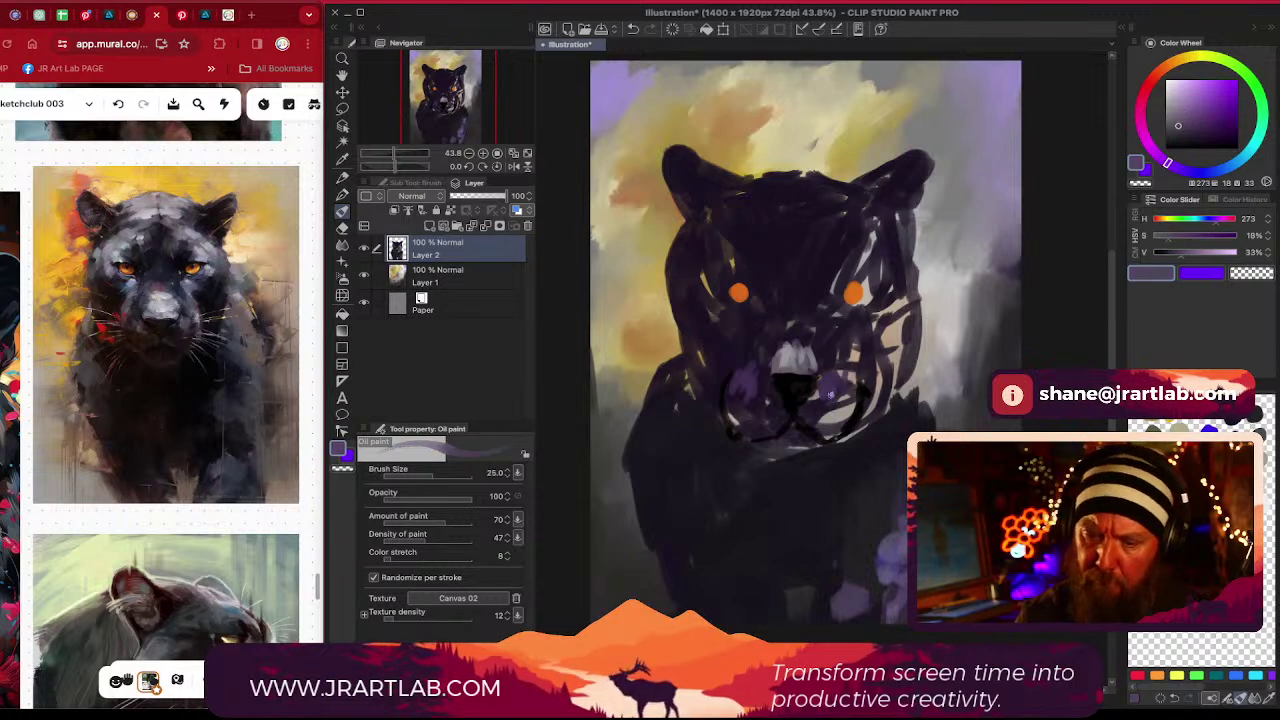
left_click_drag(820, 399, 846, 376)
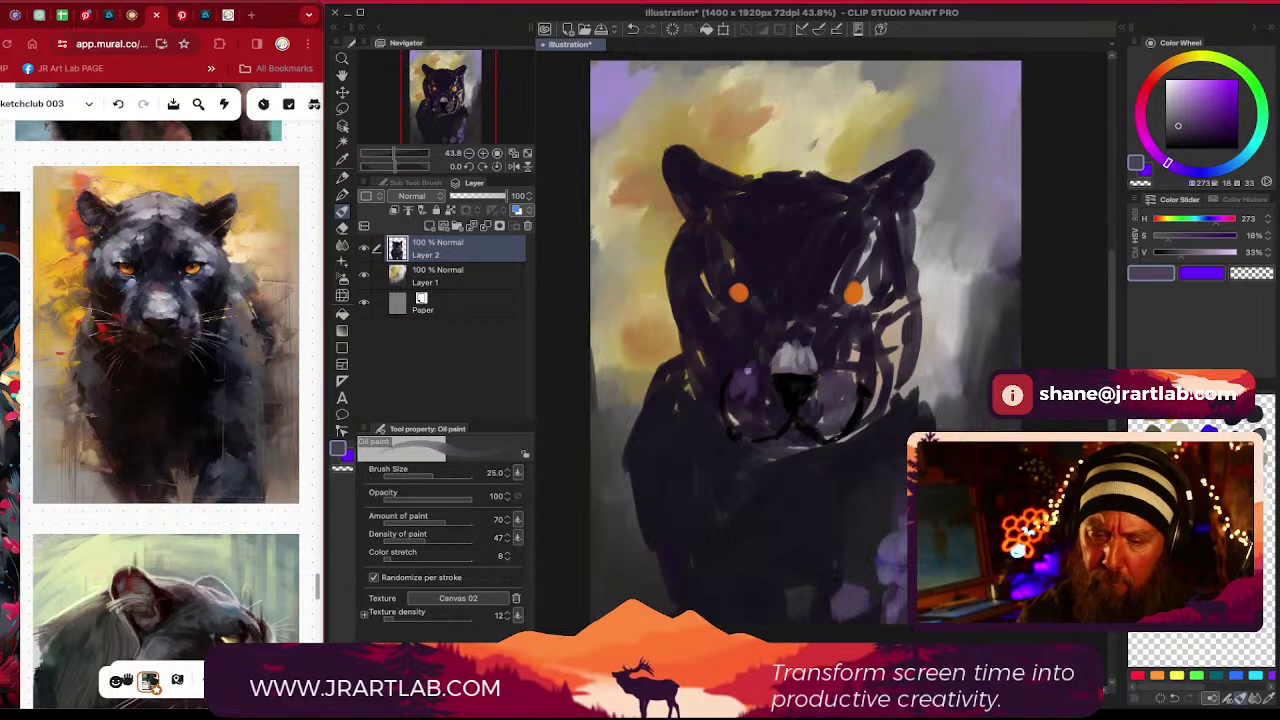
Lighten the muzzle pads and the areas between nose and eyes with HSV 273, 15, 41 at brush size 40
left_click_drag(1180, 127, 1180, 117)
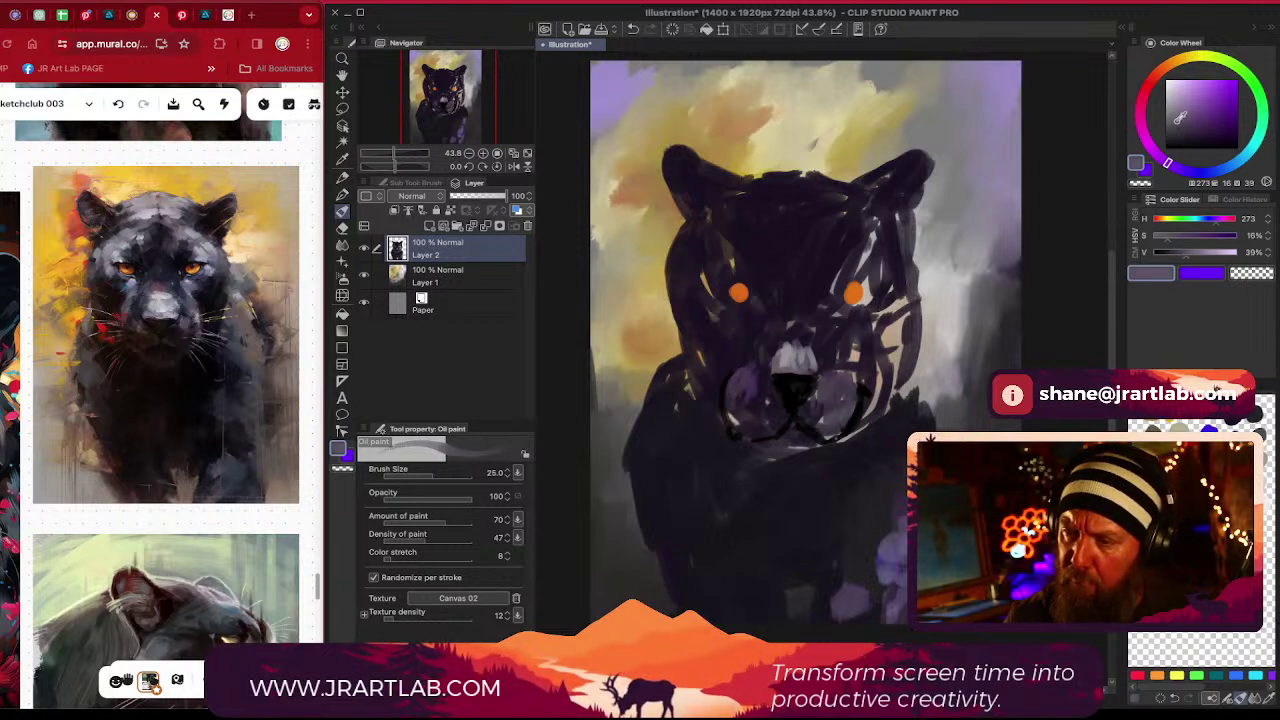
key("]")
mouse_move(751, 382)
left_mouse_down()
mouse_move(742, 414)
mouse_move(737, 384)
left_mouse_up()
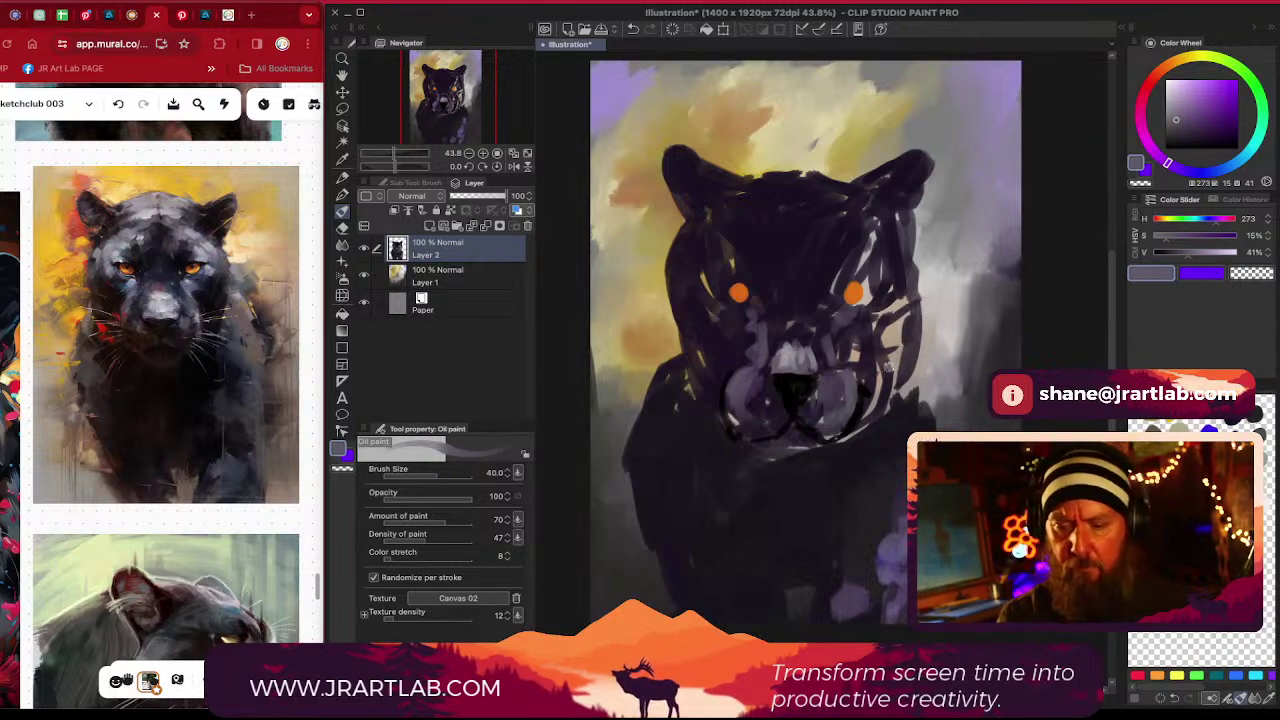
Fill the pale gaps on both cheeks with dark purple HSV 275, 49, 14 and near-black 275, 11, 8
left_click(865, 391, "alt")
left_click_drag(865, 391, 718, 360)
mouse_move(883, 340)
left_mouse_down()
mouse_move(904, 312)
mouse_move(892, 380)
mouse_move(896, 354)
mouse_move(860, 422)
mouse_move(894, 390)
mouse_move(898, 410)
mouse_move(906, 331)
mouse_move(892, 359)
mouse_move(889, 321)
mouse_move(877, 360)
mouse_move(869, 346)
mouse_move(882, 309)
mouse_move(896, 309)
mouse_move(852, 356)
left_mouse_up()
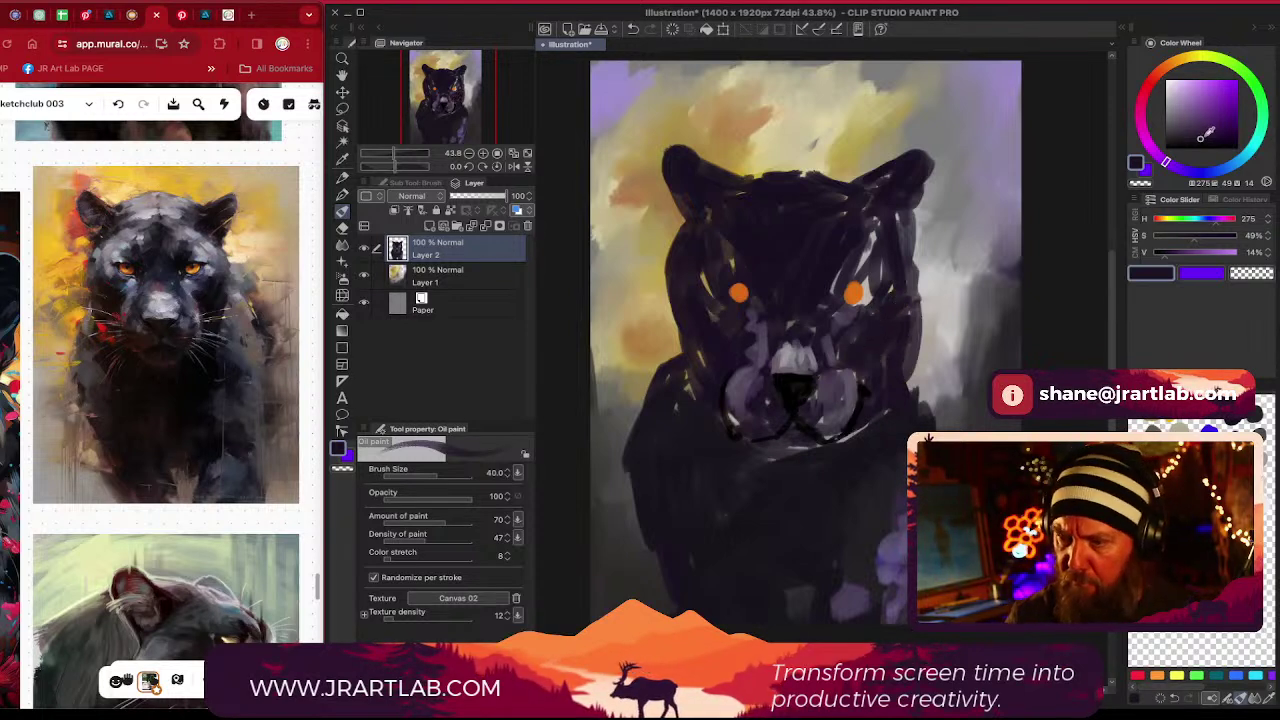
left_click_drag(1206, 134, 1175, 141)
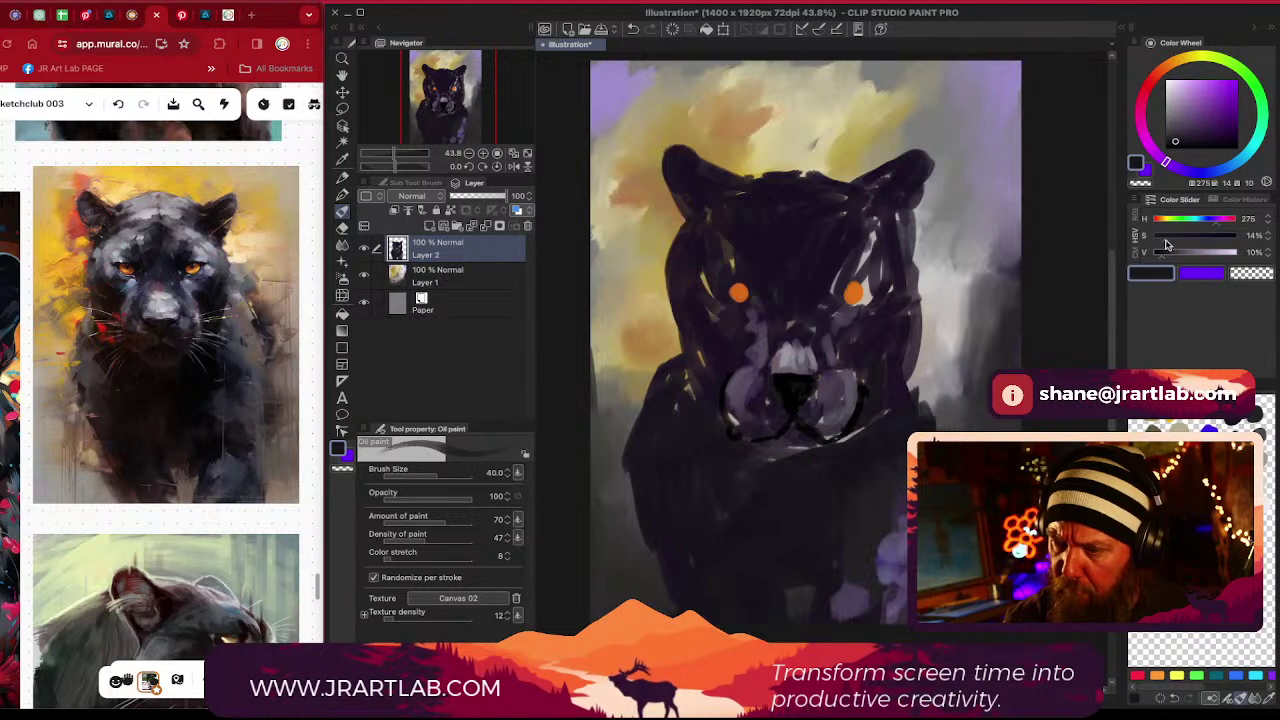
left_click_drag(1163, 242, 1161, 259)
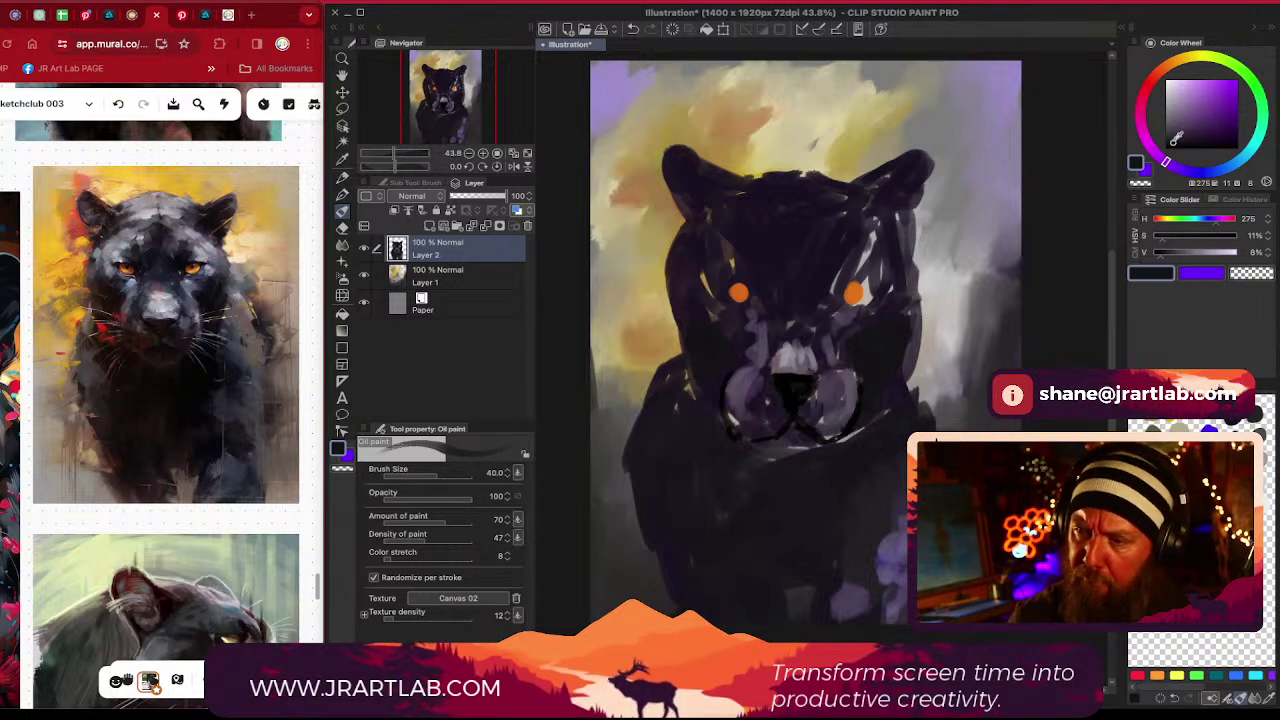
Paint the face edges with HSV 275, 9, 24 and add gray patches around both eyes with 275, 6, 44
left_click_drag(1173, 143, 1173, 132)
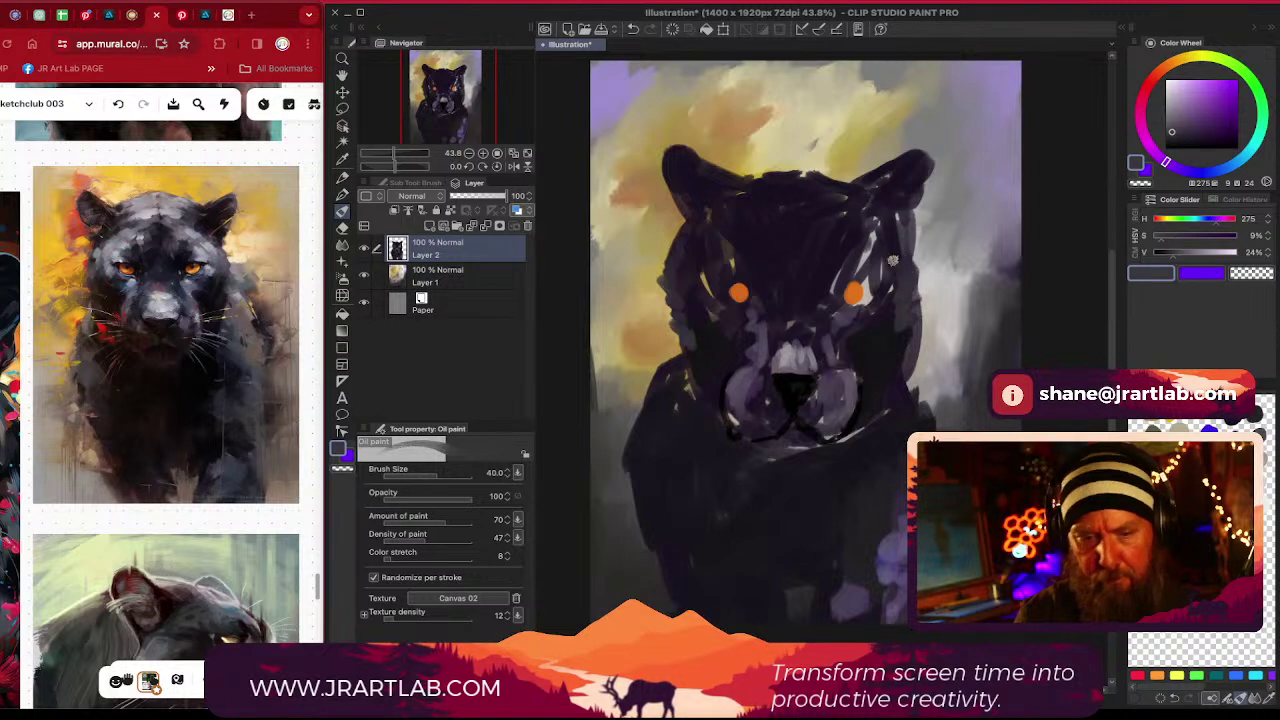
left_click(1175, 114)
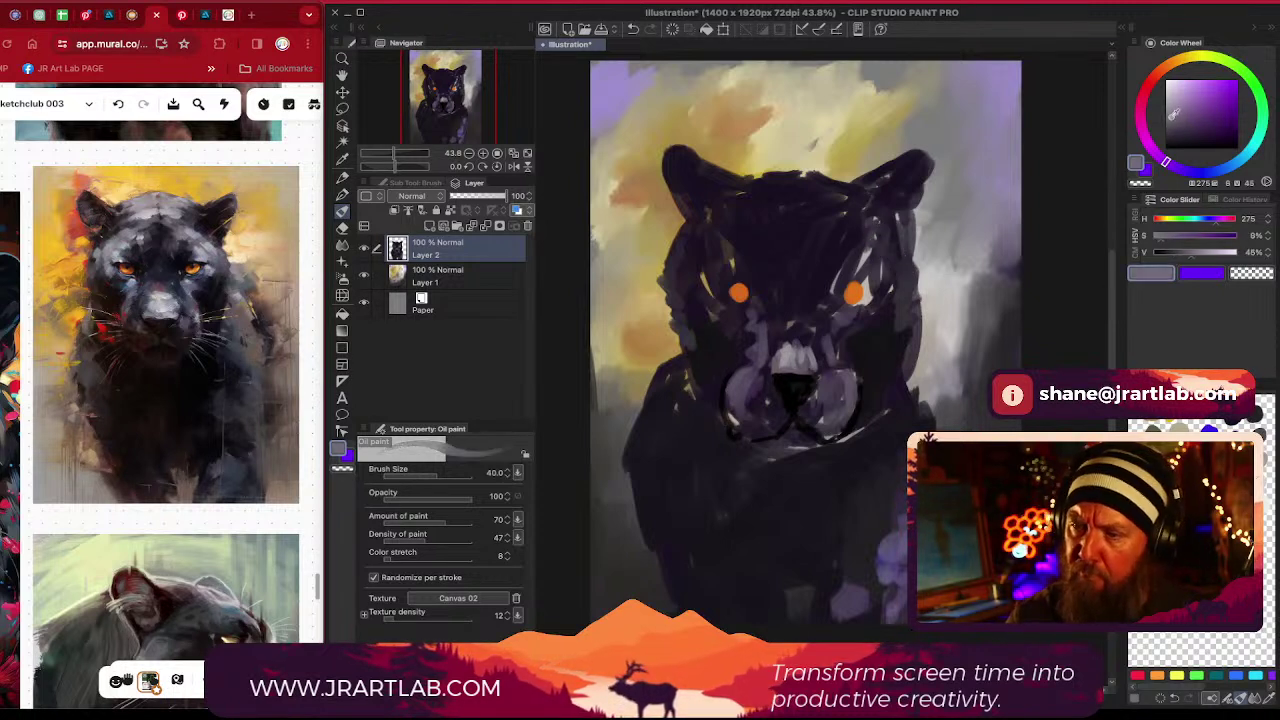
left_click_drag(1172, 117, 1170, 118)
left_click_drag(861, 245, 874, 284)
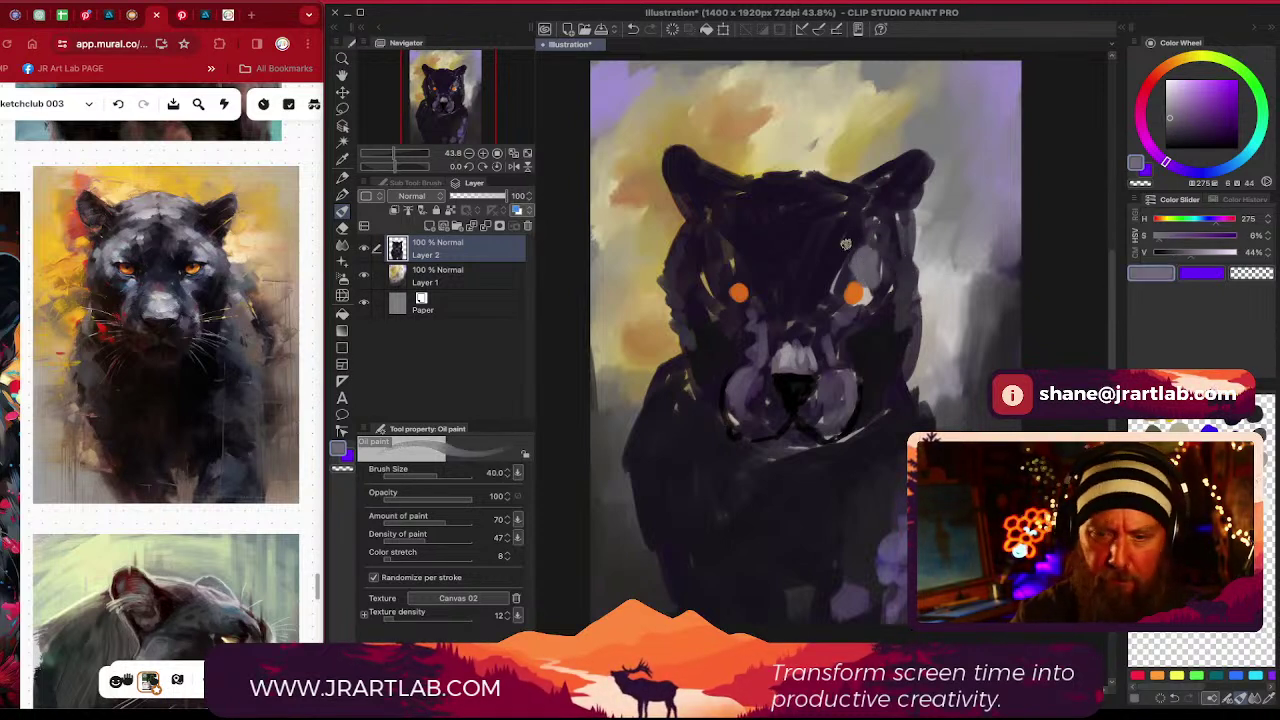
mouse_move(753, 238)
left_mouse_down()
mouse_move(720, 248)
mouse_move(726, 271)
mouse_move(690, 285)
mouse_move(696, 305)
mouse_move(736, 257)
mouse_move(750, 268)
mouse_move(740, 280)
mouse_move(757, 286)
left_mouse_up()
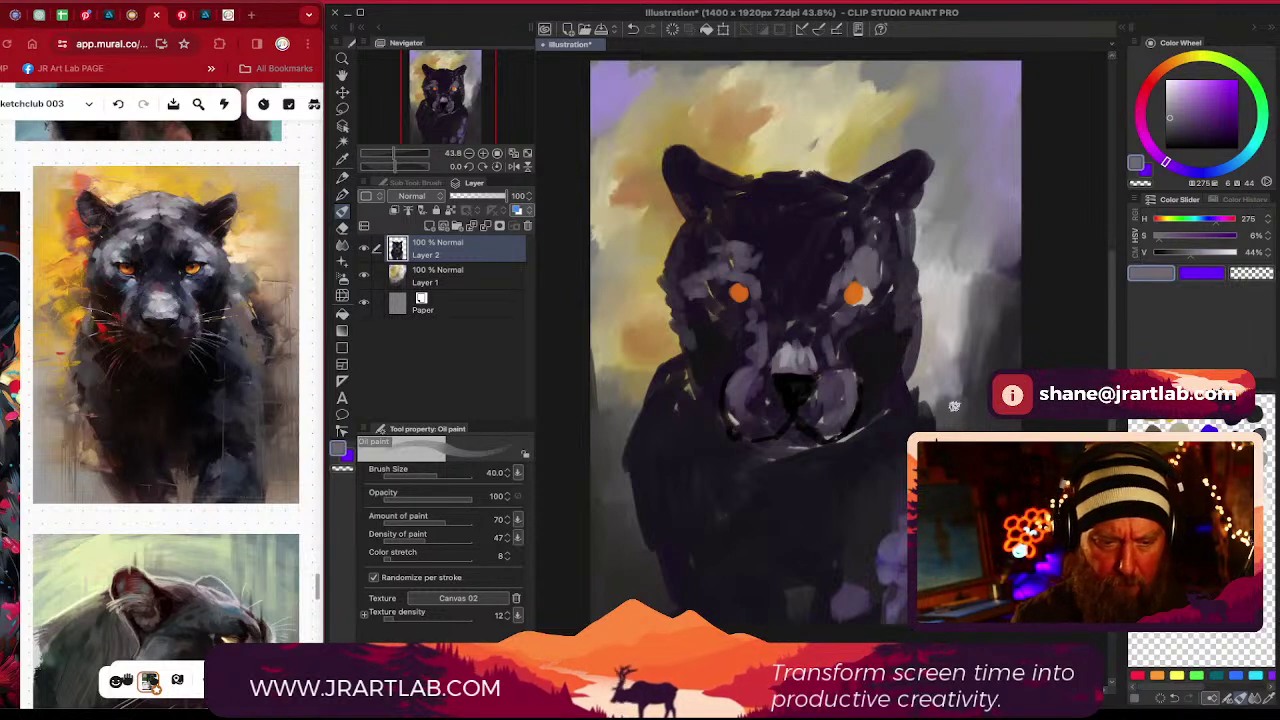
Block in gray highlights at brush size 80 on the shoulder at the canvas's left and the upper leg at its right
key("bracketright")
key("bracketright")
key("bracketright")
key("bracketright")
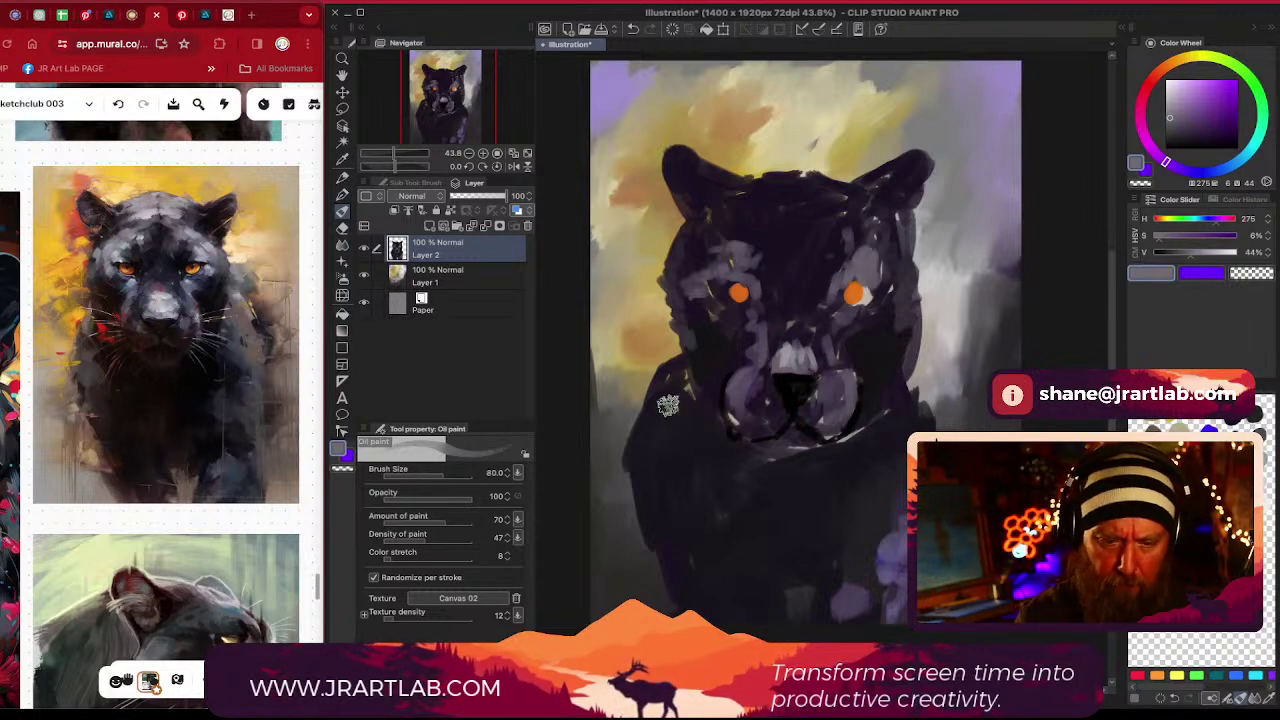
mouse_move(665, 405)
left_mouse_down()
mouse_move(647, 454)
mouse_move(655, 412)
mouse_move(676, 424)
mouse_move(660, 380)
left_mouse_up()
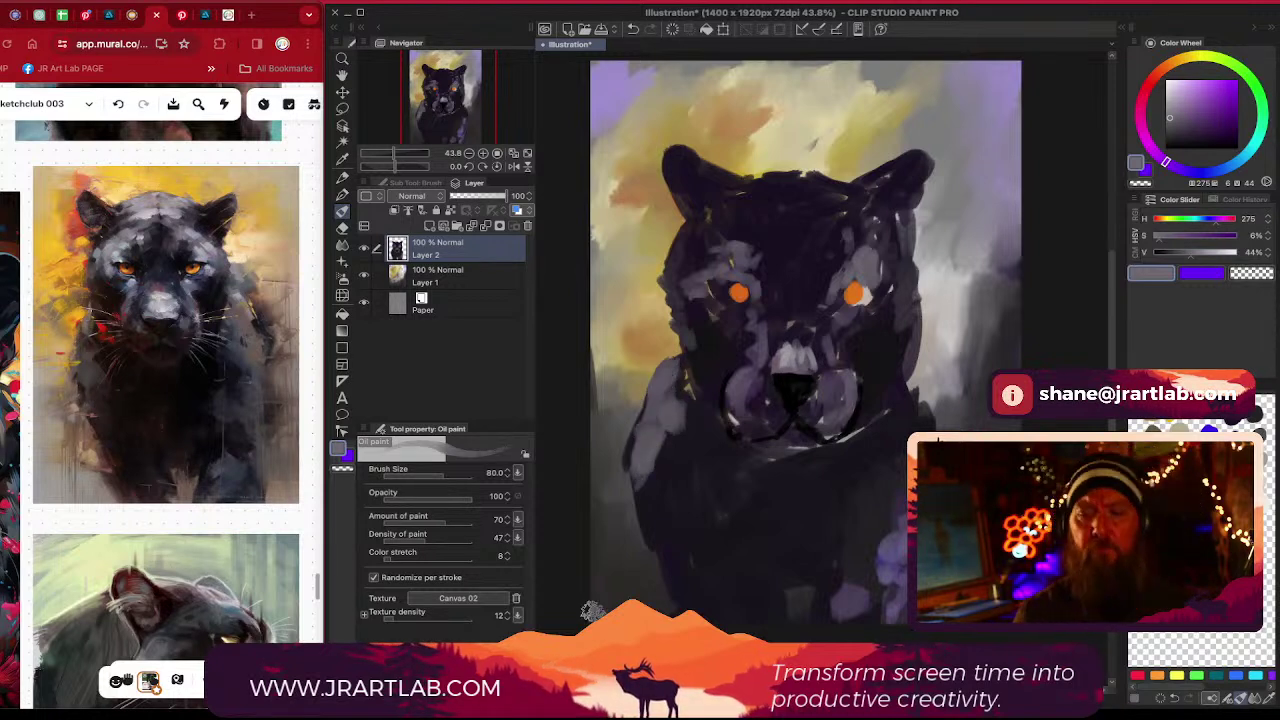
scroll(884, 435, "down", 1)
left_click_drag(881, 455, 848, 453)
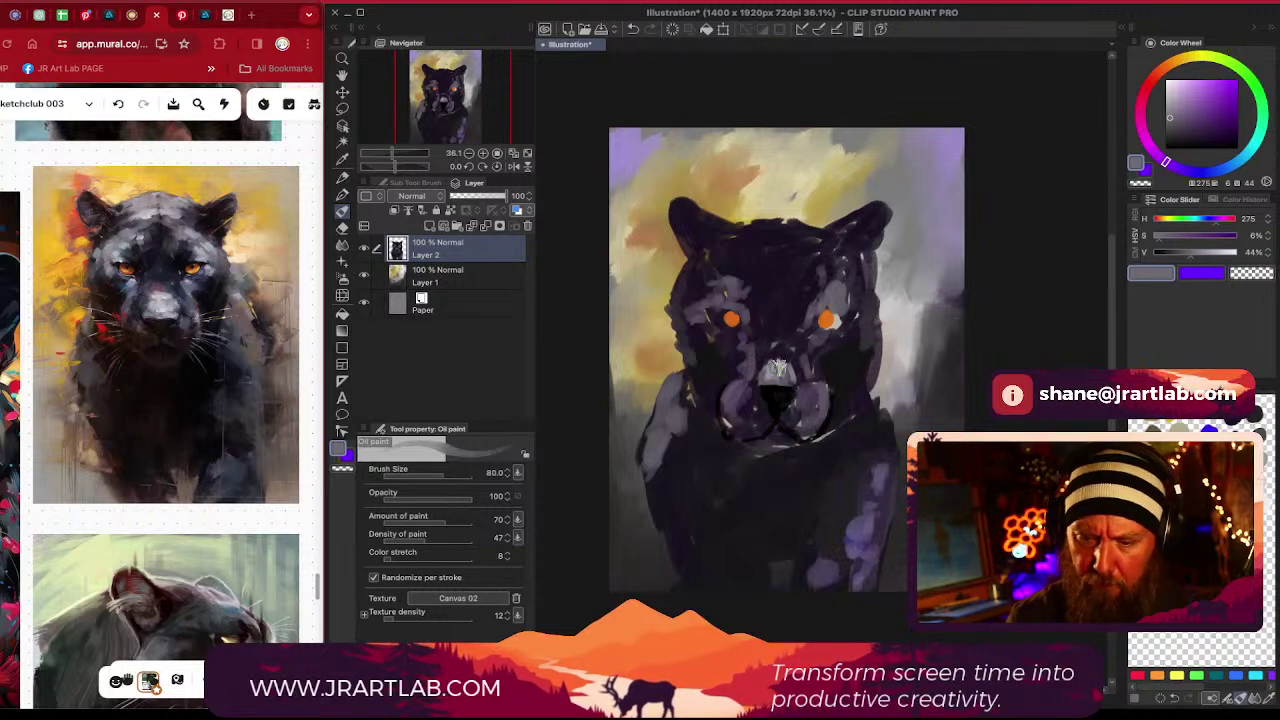
Shade the nose bridge and the patch beside the eye on the canvas's left at brush size 50, using gray HSV 280, 5, 34
key("bracketleft")
key("bracketleft")
key("bracketleft")
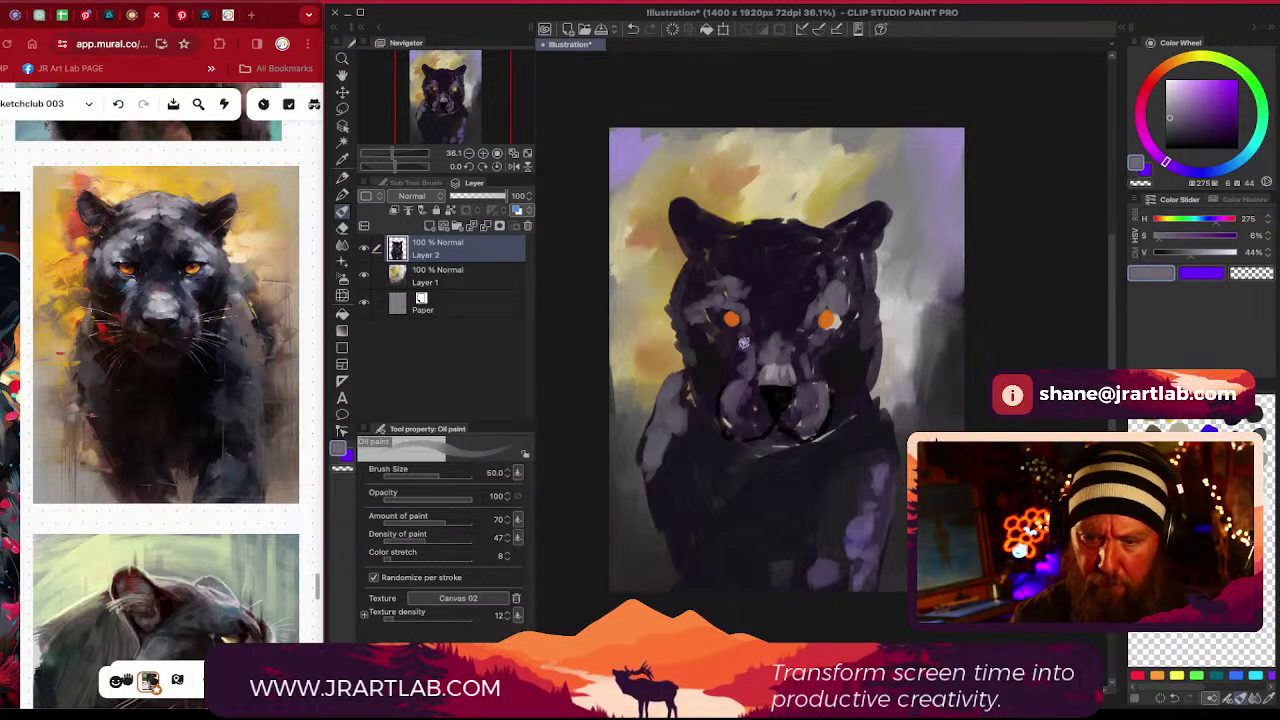
left_click(716, 366, "alt")
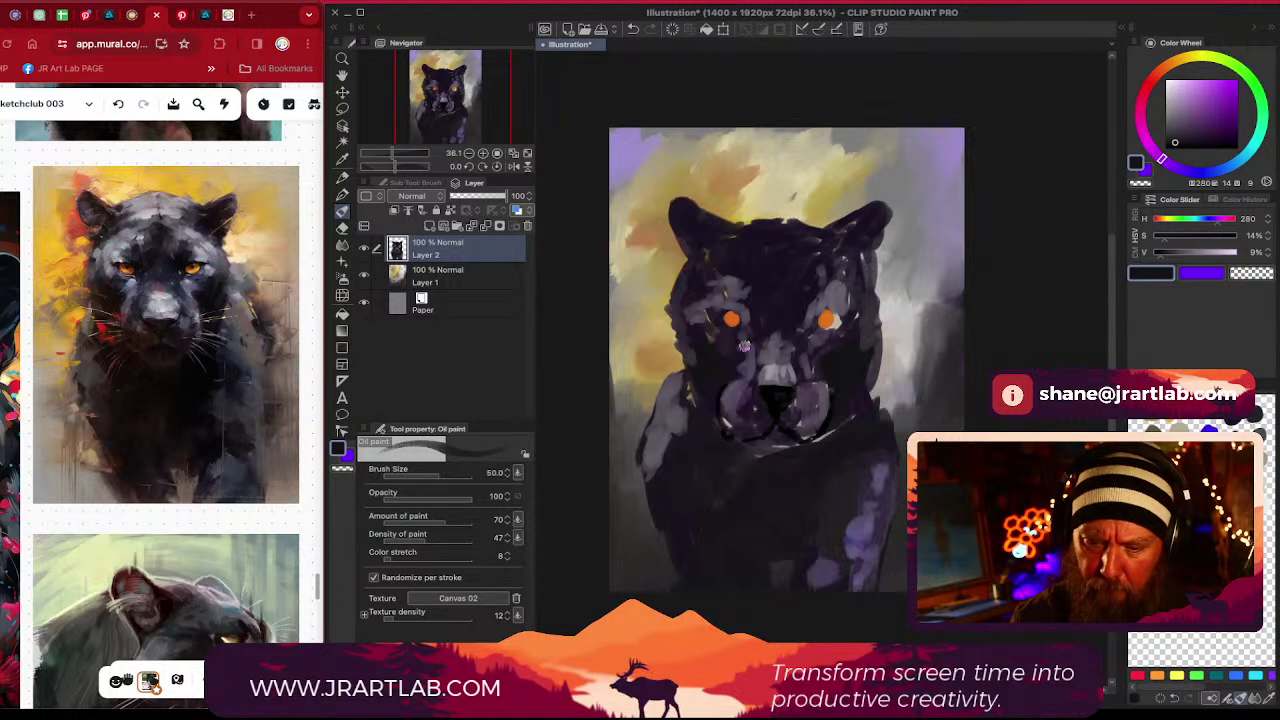
left_click(1174, 120)
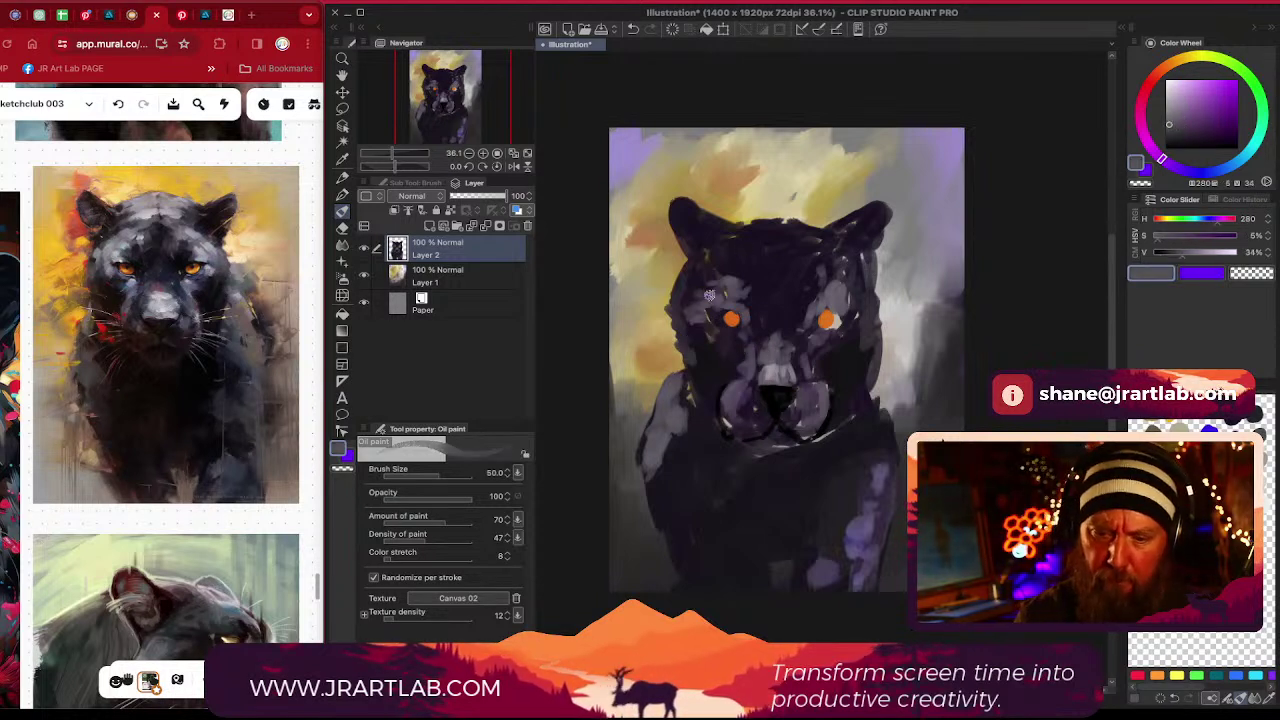
mouse_move(697, 298)
left_mouse_down()
mouse_move(703, 319)
mouse_move(706, 306)
left_mouse_up()
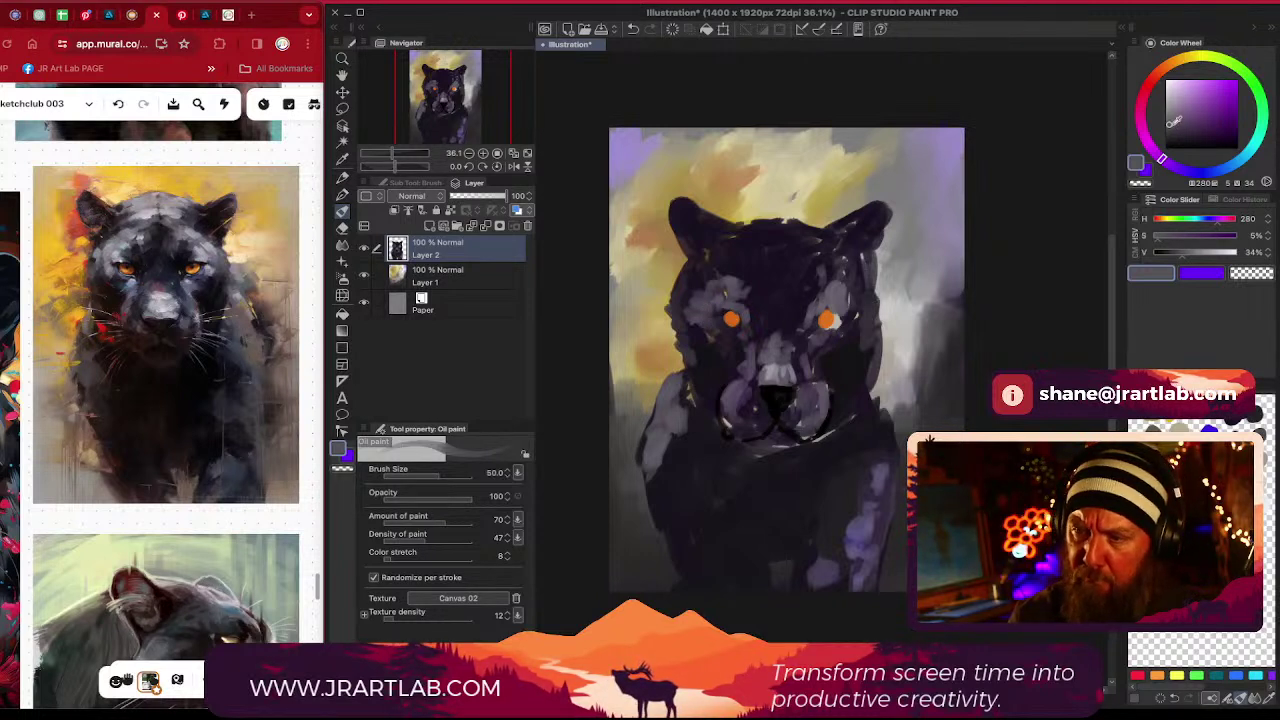
Paint pupils and dark outlines on both orange eyes in black at brush size 17, and save the illustration
left_click_drag(1174, 122, 1165, 150)
key("bracketleft")
key("bracketleft")
key("bracketleft")
key("bracketleft")
key("bracketleft")
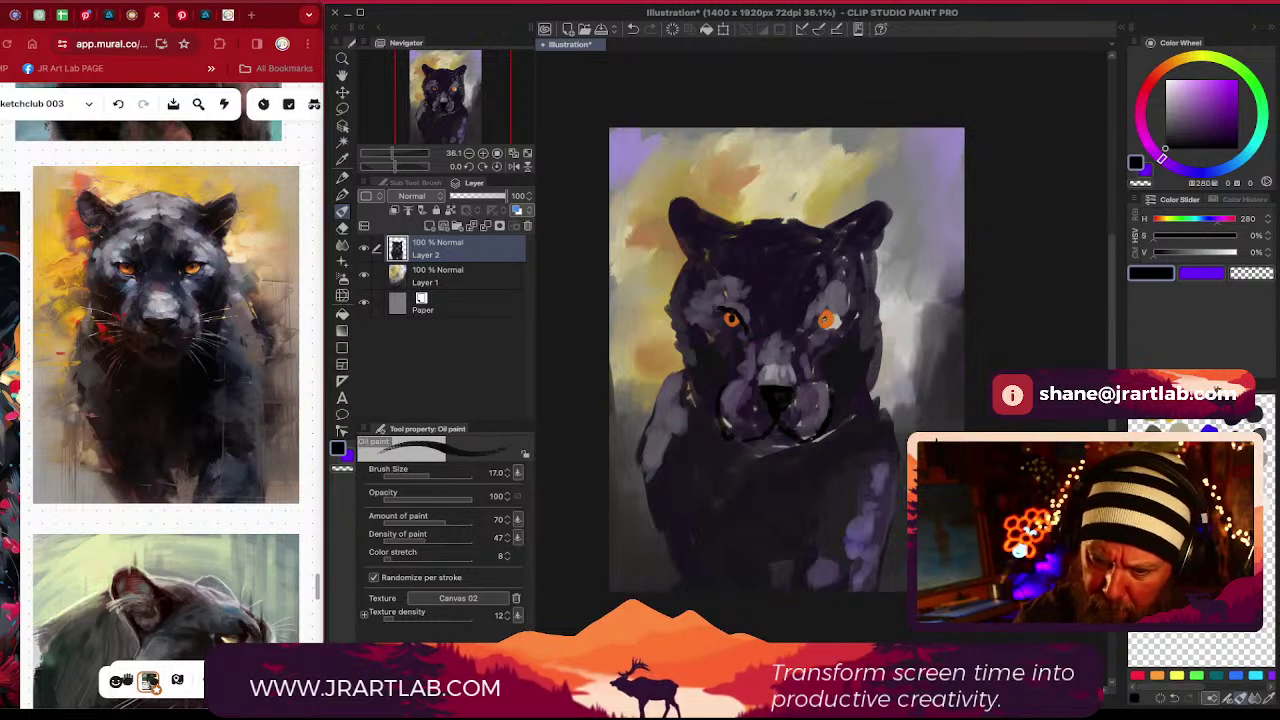
key("super+s")
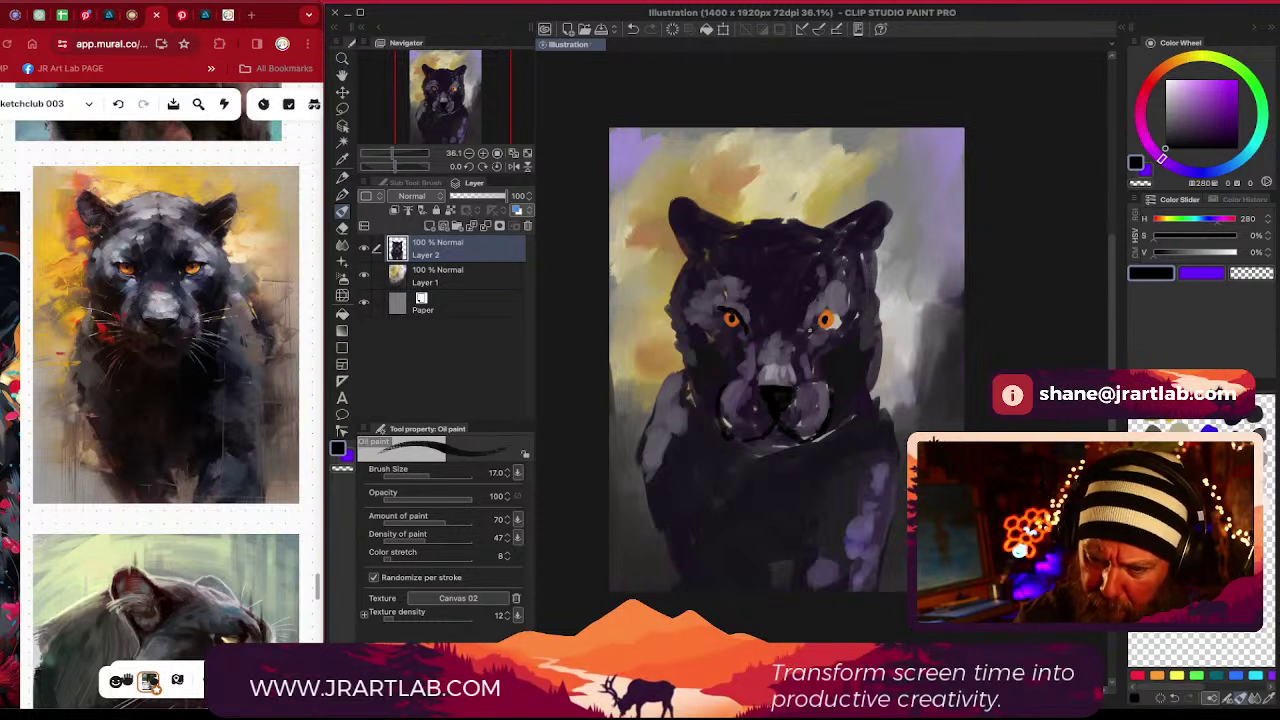
left_click_drag(821, 315, 814, 321)
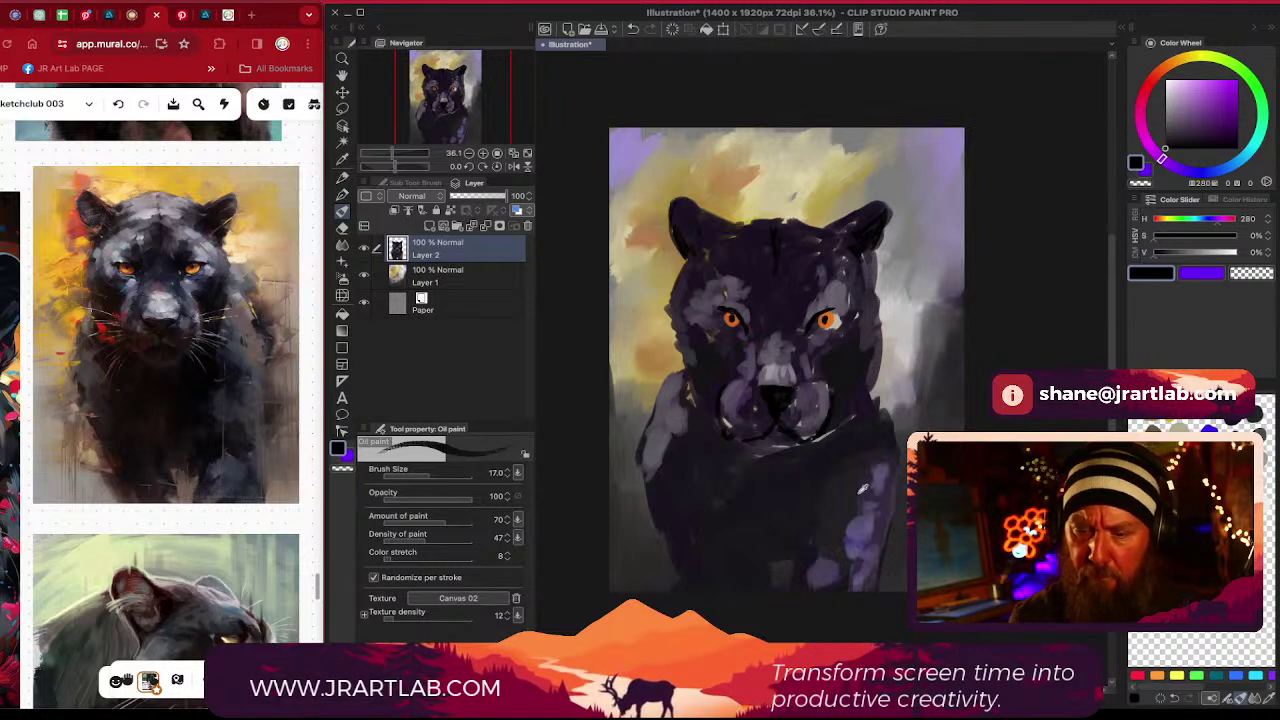
Paint forehead highlights with HSV 255, 10, 44 at brush size 60 and tone the head with 255, 3, 30 and 255, 0, 22
left_click(863, 528, "alt")
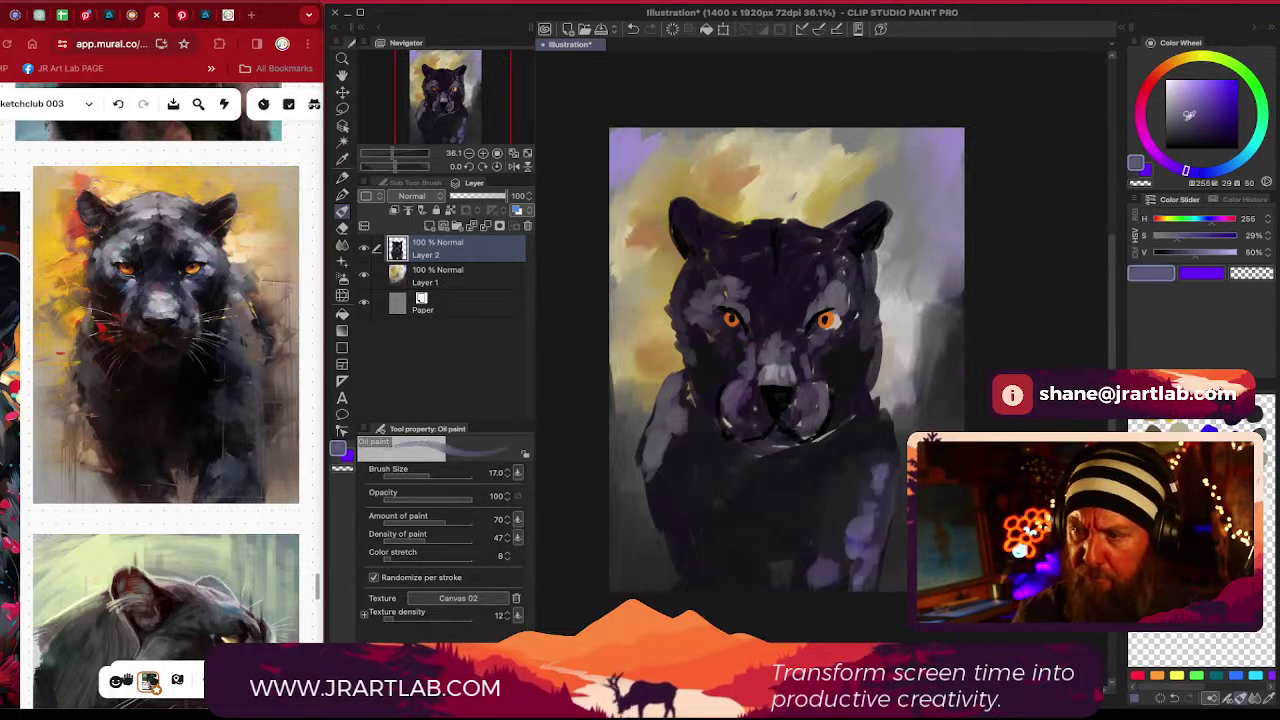
left_click_drag(1188, 116, 1173, 118)
key("bracketright")
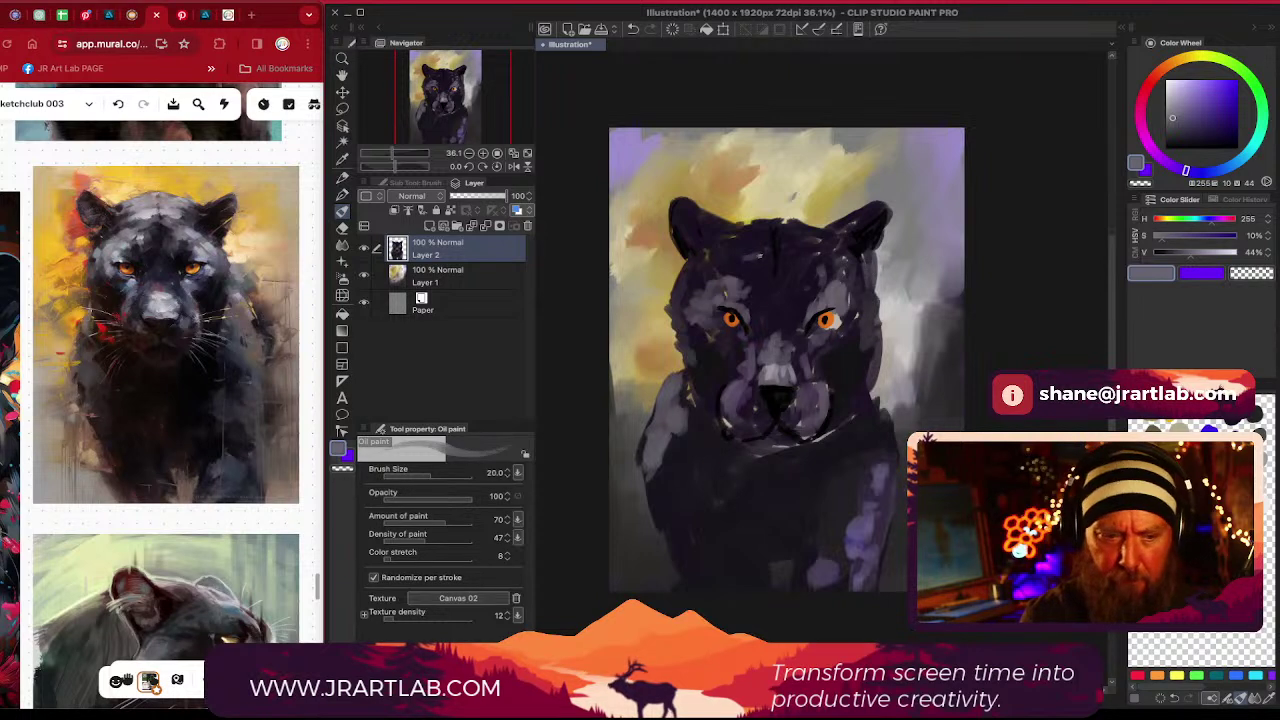
mouse_move(760, 258)
left_mouse_down()
mouse_move(810, 238)
mouse_move(791, 233)
mouse_move(791, 245)
mouse_move(791, 221)
mouse_move(740, 225)
left_mouse_up()
key("bracketright")
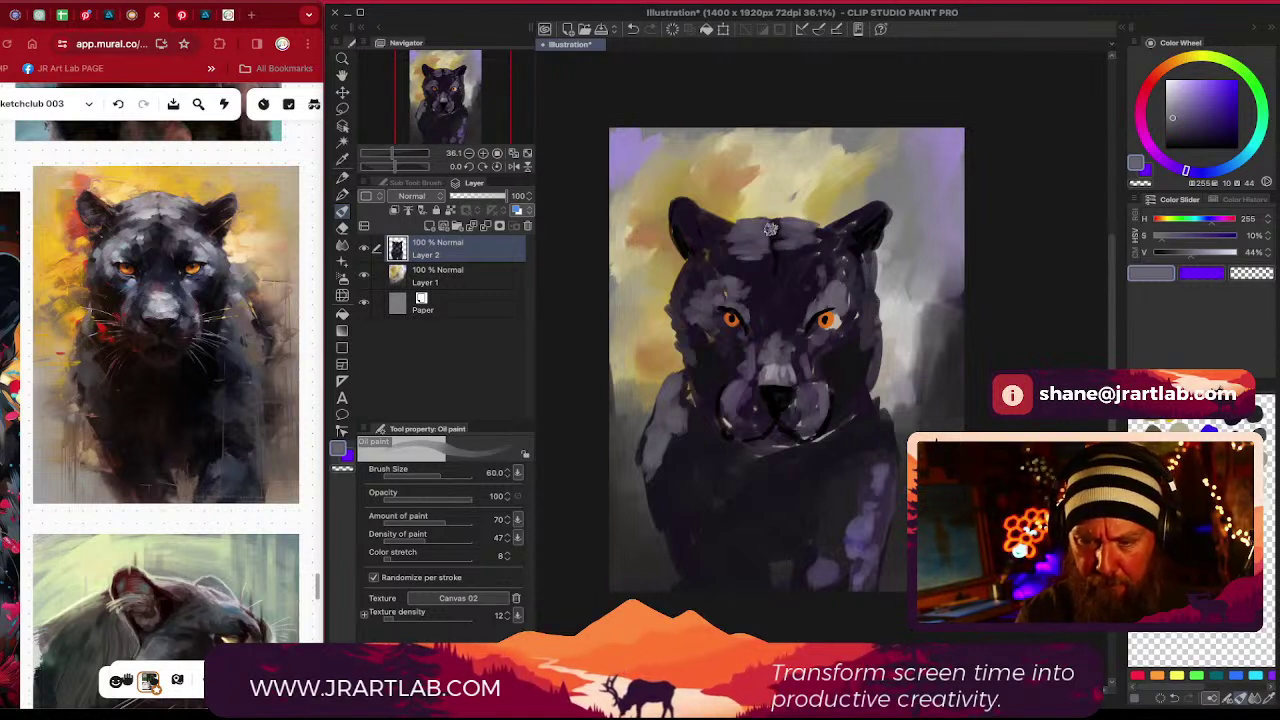
left_click(1167, 128)
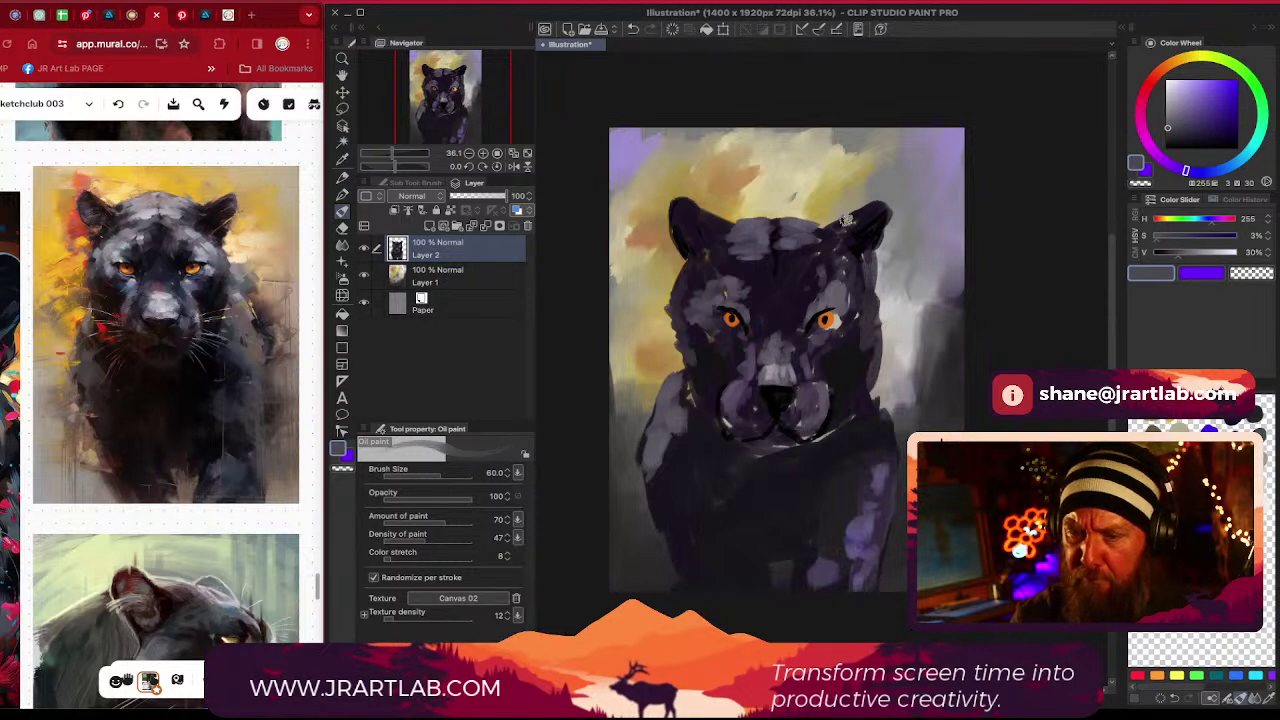
left_click(1165, 133)
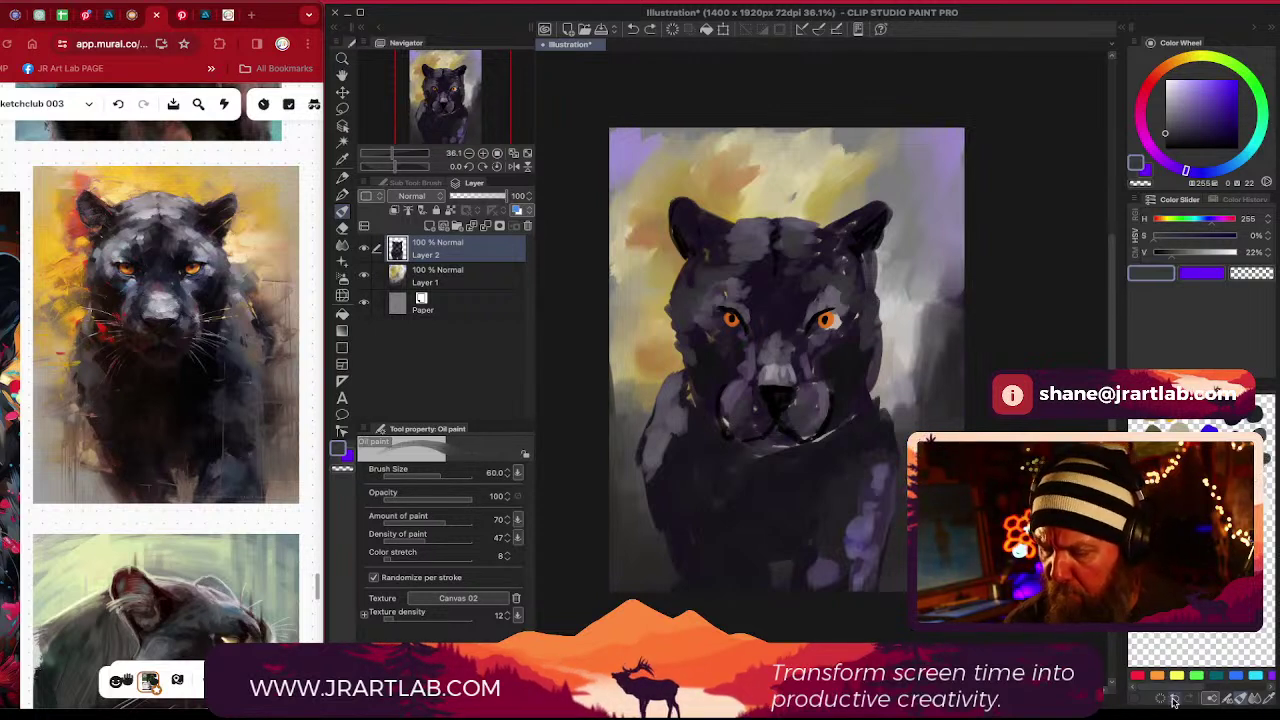
Dab light gray HSV 0, 0, 61 highlights on the upper leg at the canvas's right side
left_click(1256, 440)
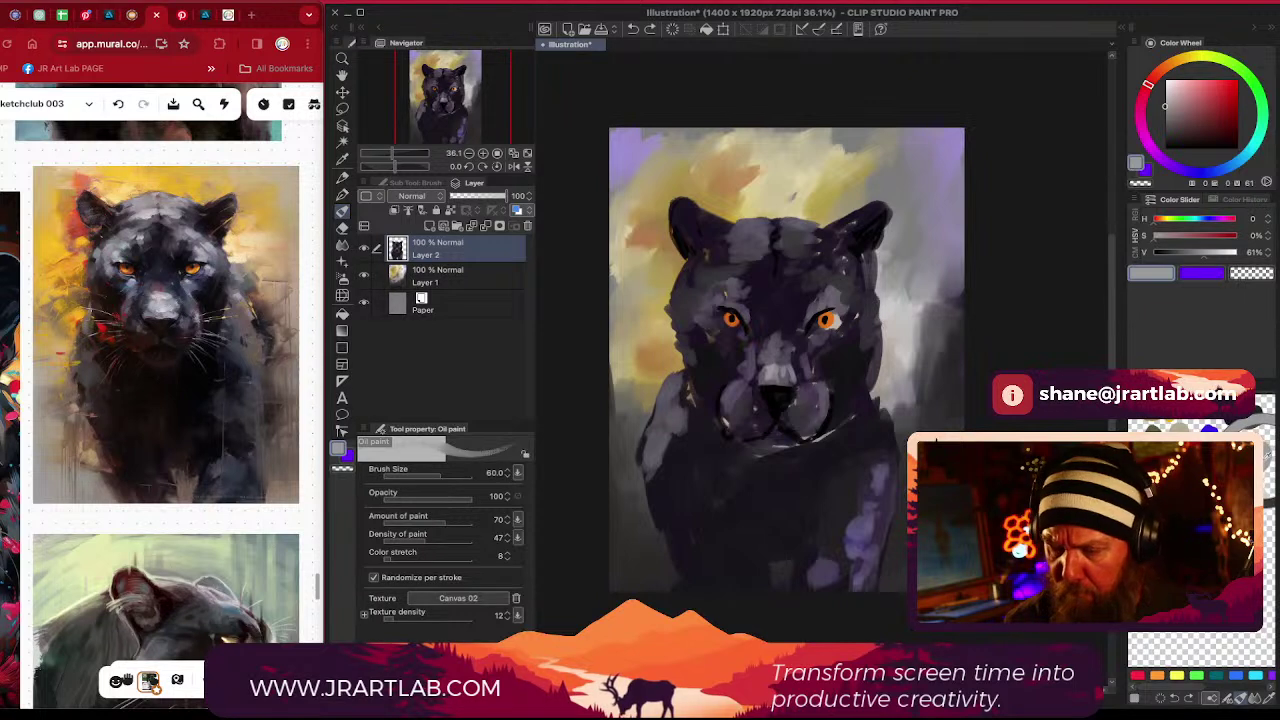
mouse_move(862, 439)
left_mouse_down()
mouse_move(852, 458)
mouse_move(868, 477)
mouse_move(884, 449)
left_mouse_up()
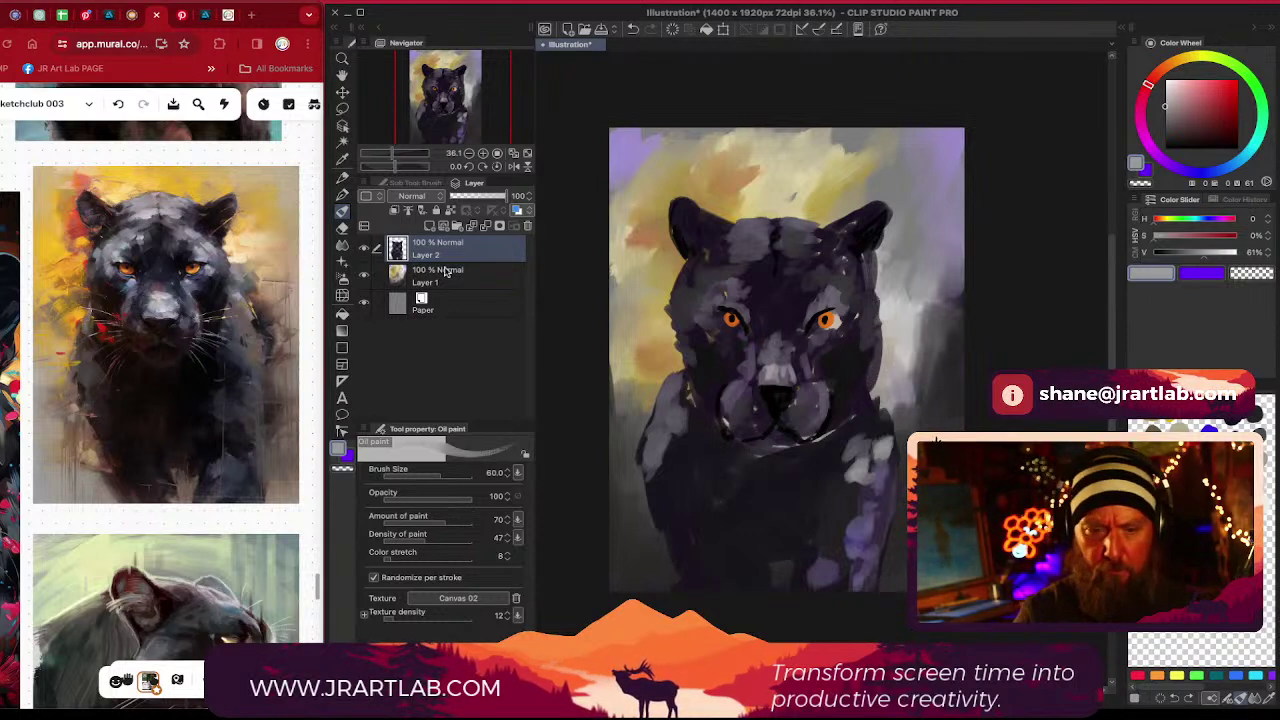
Trim the shoulder edges with the hard eraser and repaint both shoulders higher beside the head with HSV 270, 11, 35
key("e")
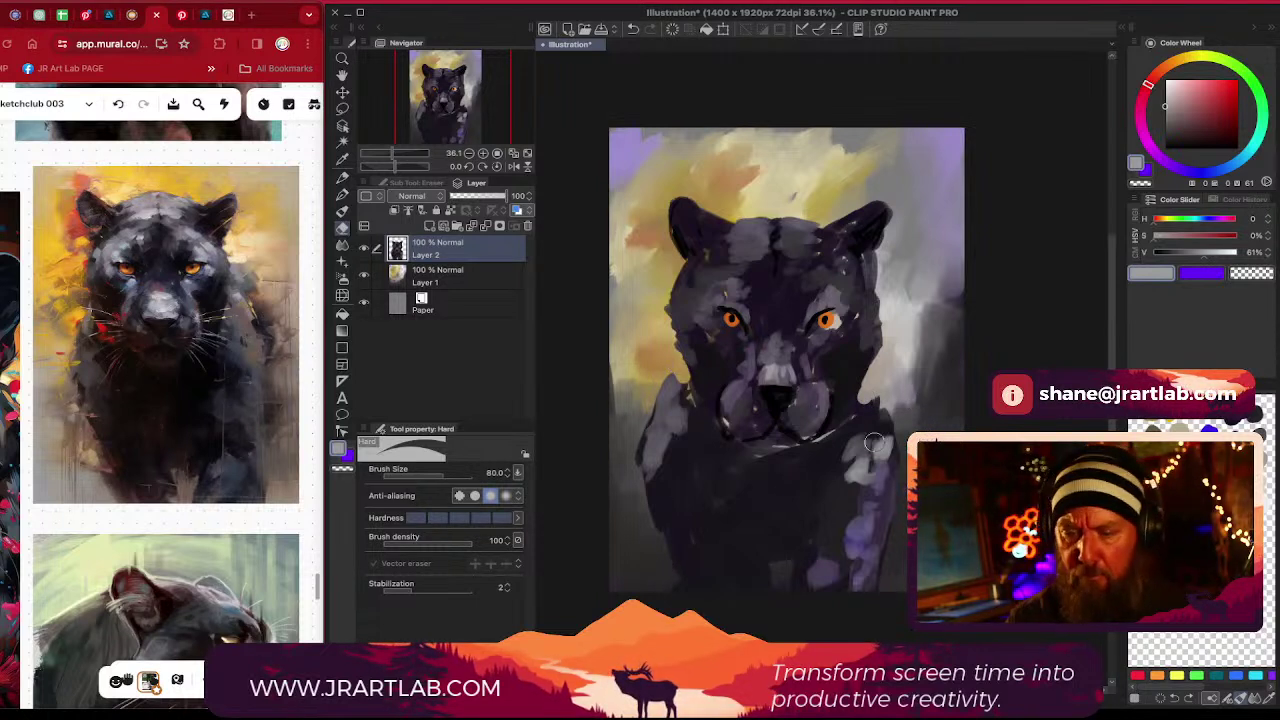
left_click(666, 420, "alt")
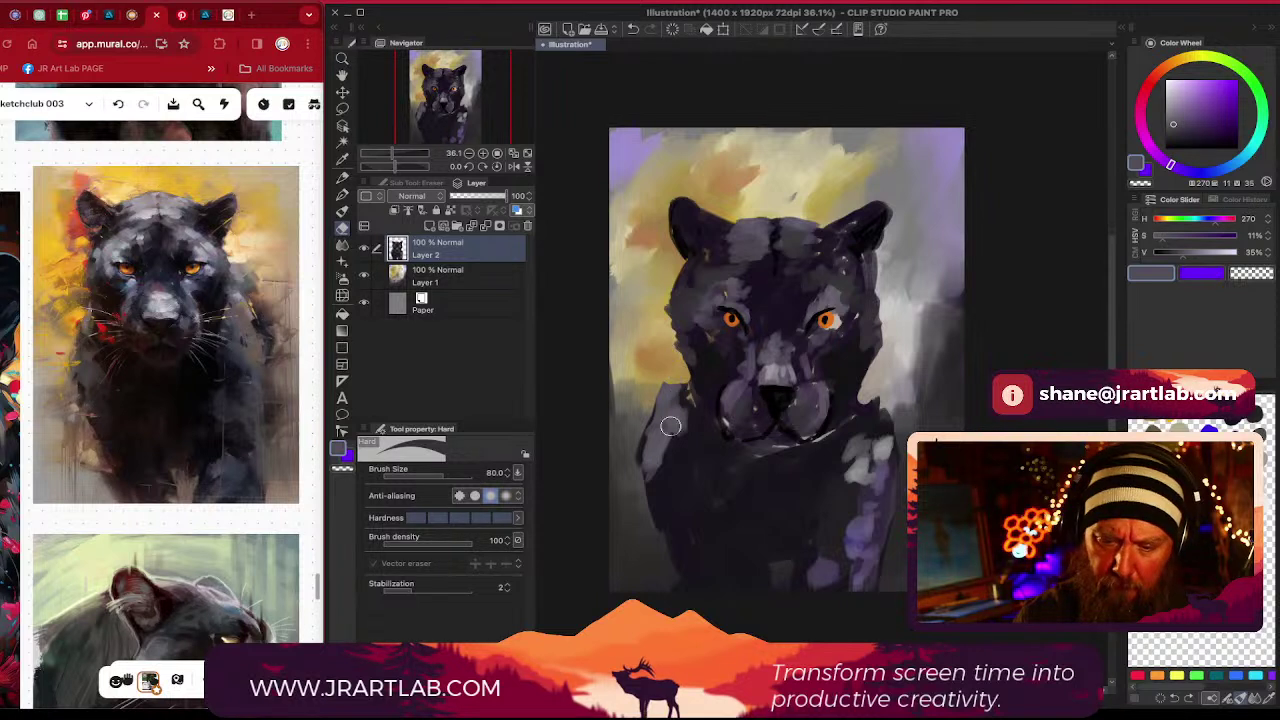
key("b")
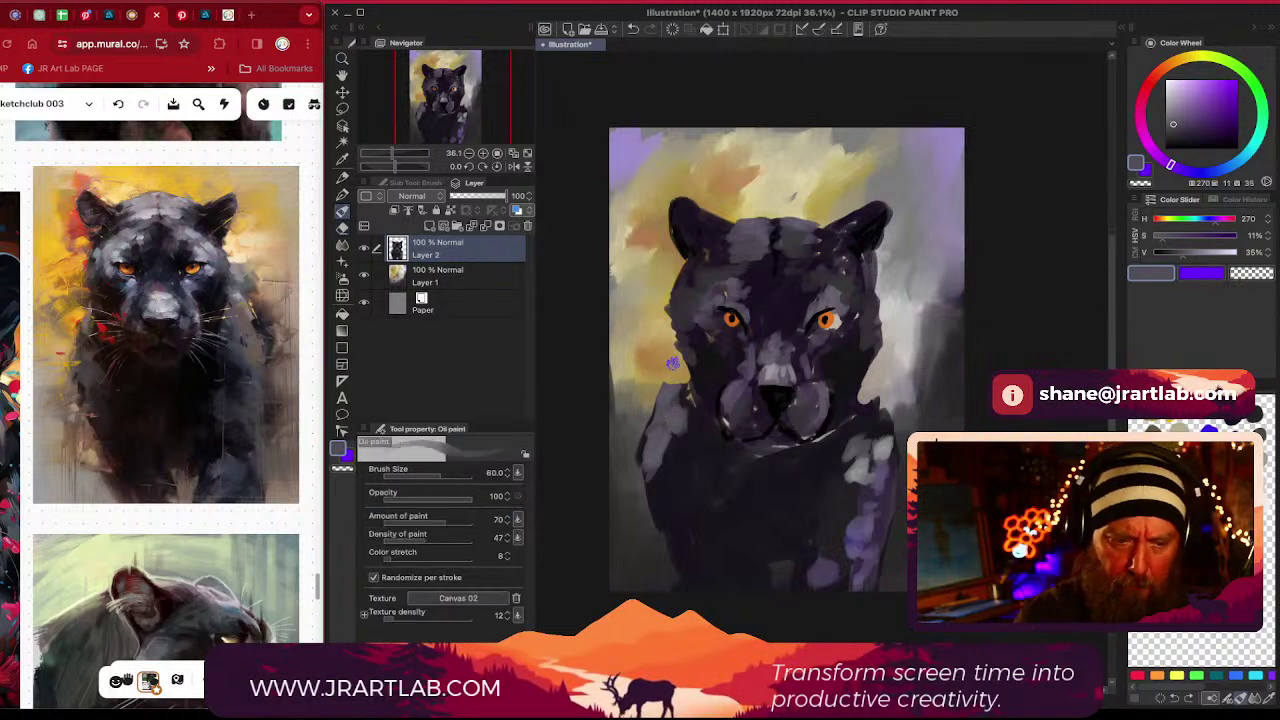
mouse_move(661, 372)
left_mouse_down()
mouse_move(679, 362)
mouse_move(652, 430)
left_mouse_up()
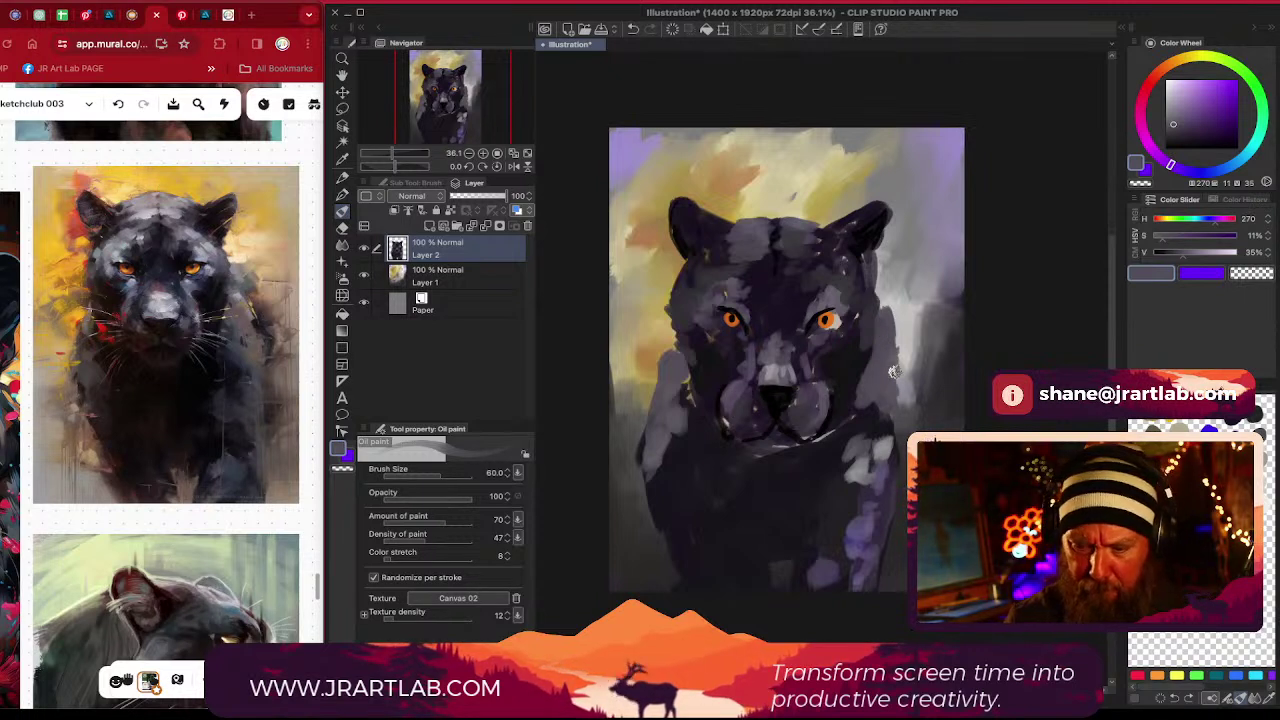
Darken both shoulders beside the head with oil paint strokes in HSV 270, 9, 25, then 270, 29, 11 and 270, 28, 20
left_click(1172, 131)
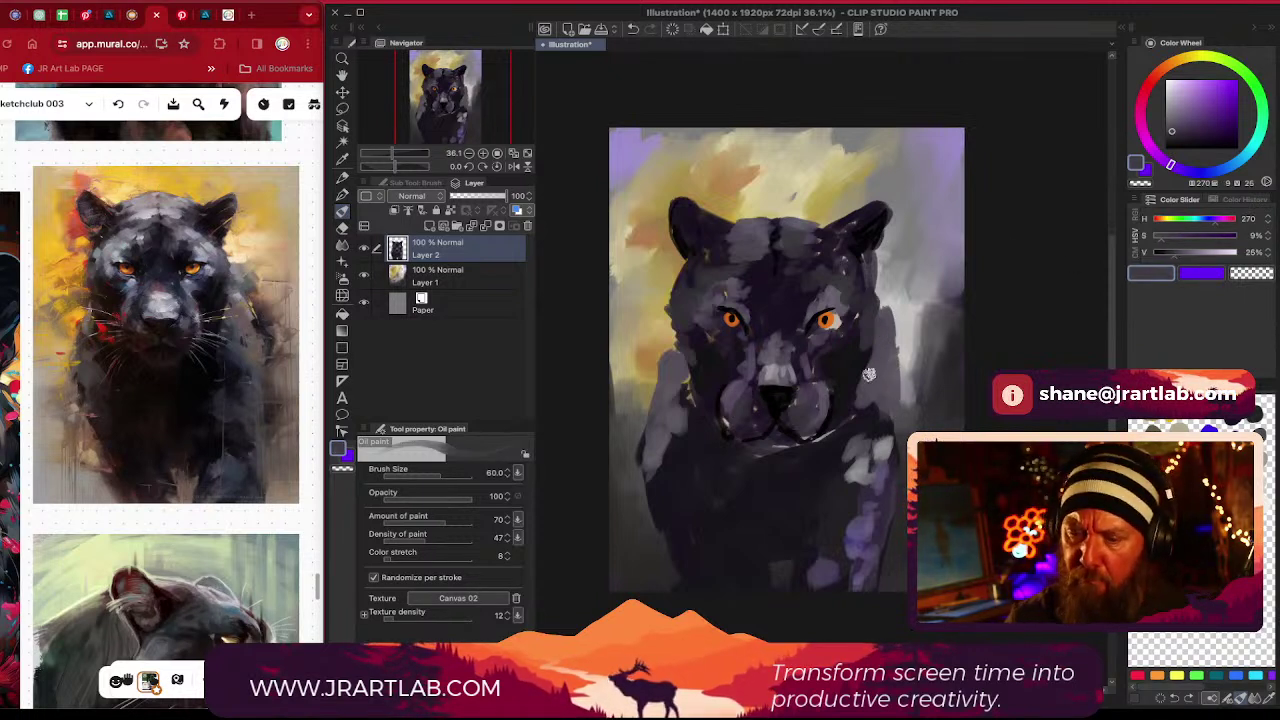
mouse_move(870, 382)
left_mouse_down()
mouse_move(880, 330)
mouse_move(882, 401)
left_mouse_up()
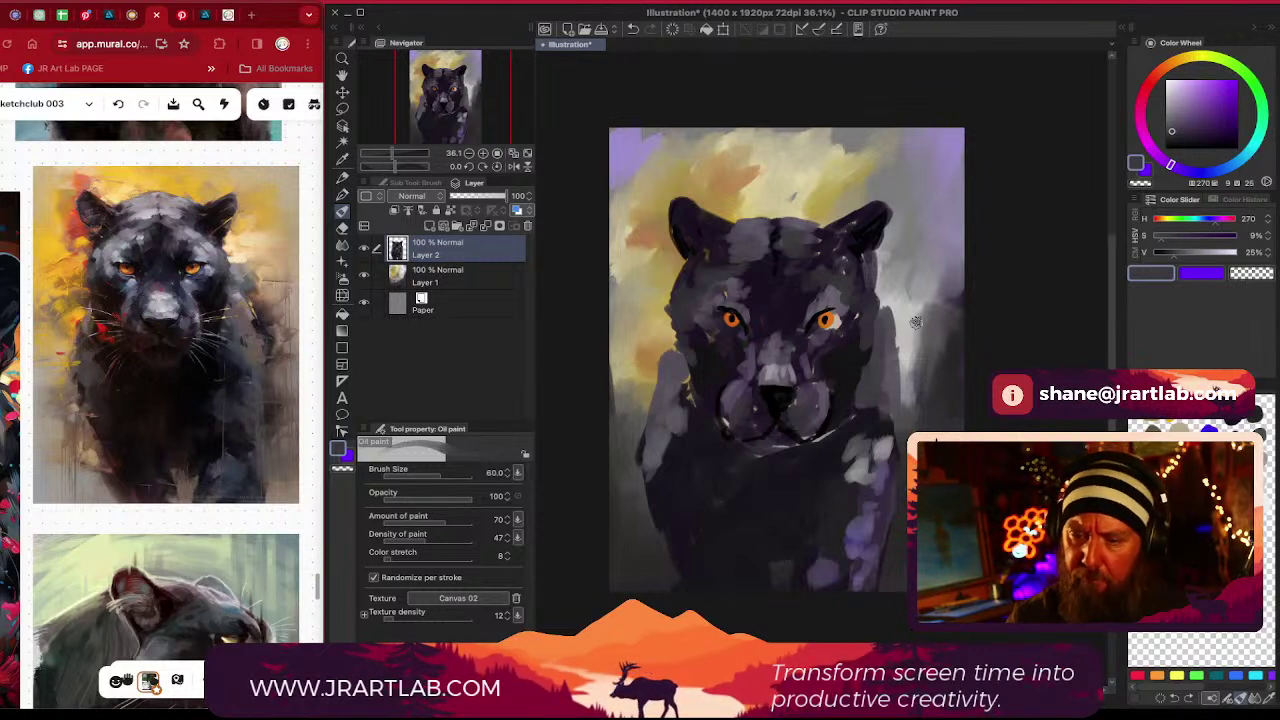
left_click(809, 486, "alt")
mouse_move(893, 328)
left_mouse_down()
mouse_move(880, 305)
mouse_move(899, 371)
left_mouse_up()
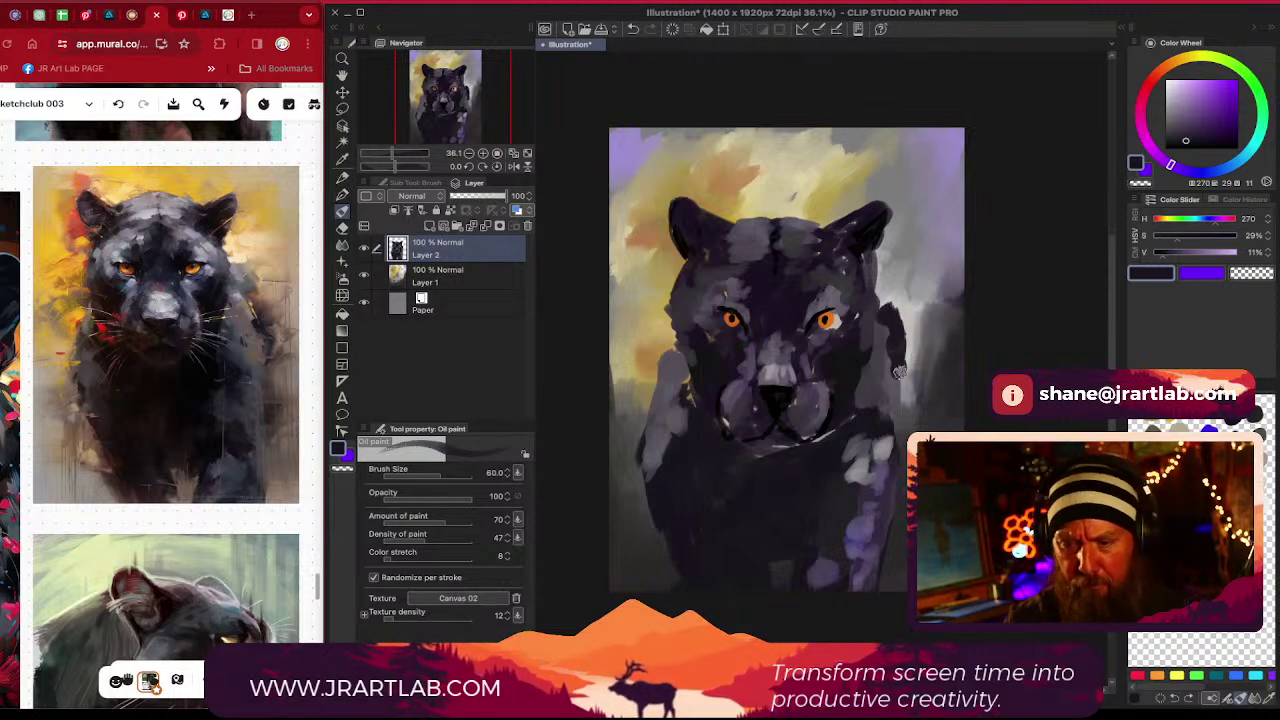
left_click(1186, 134)
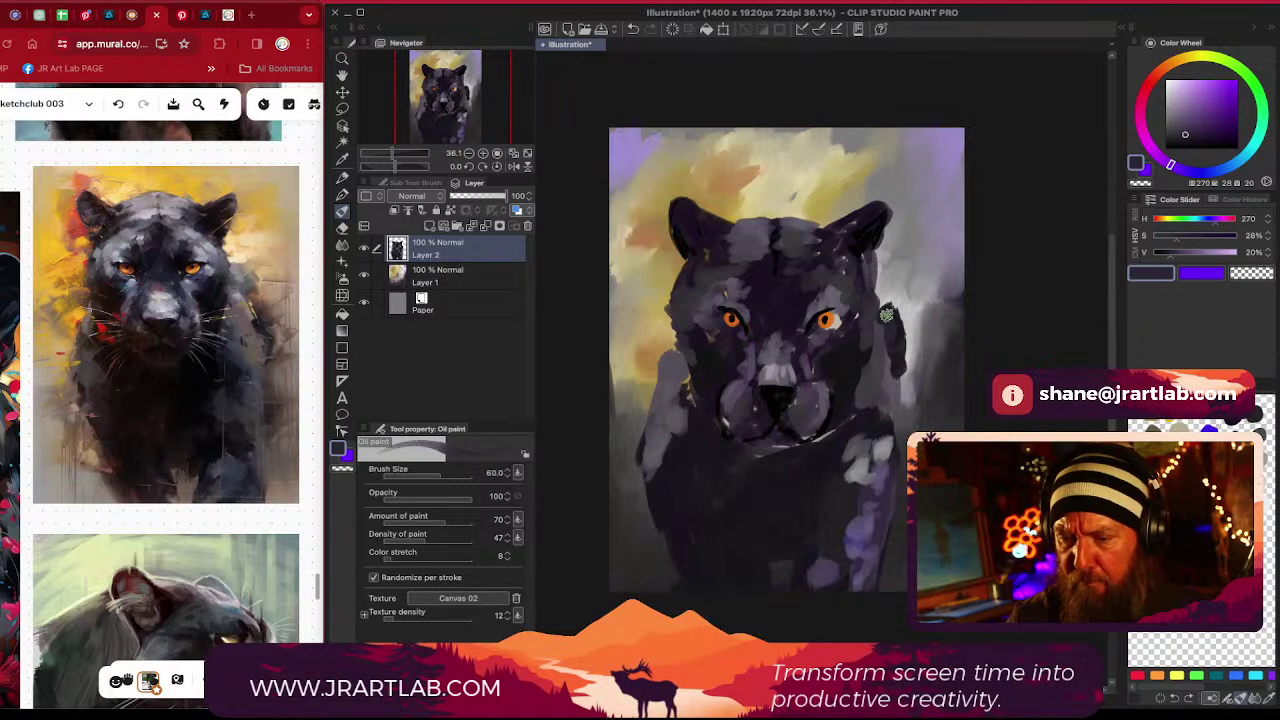
left_click_drag(890, 303, 893, 372)
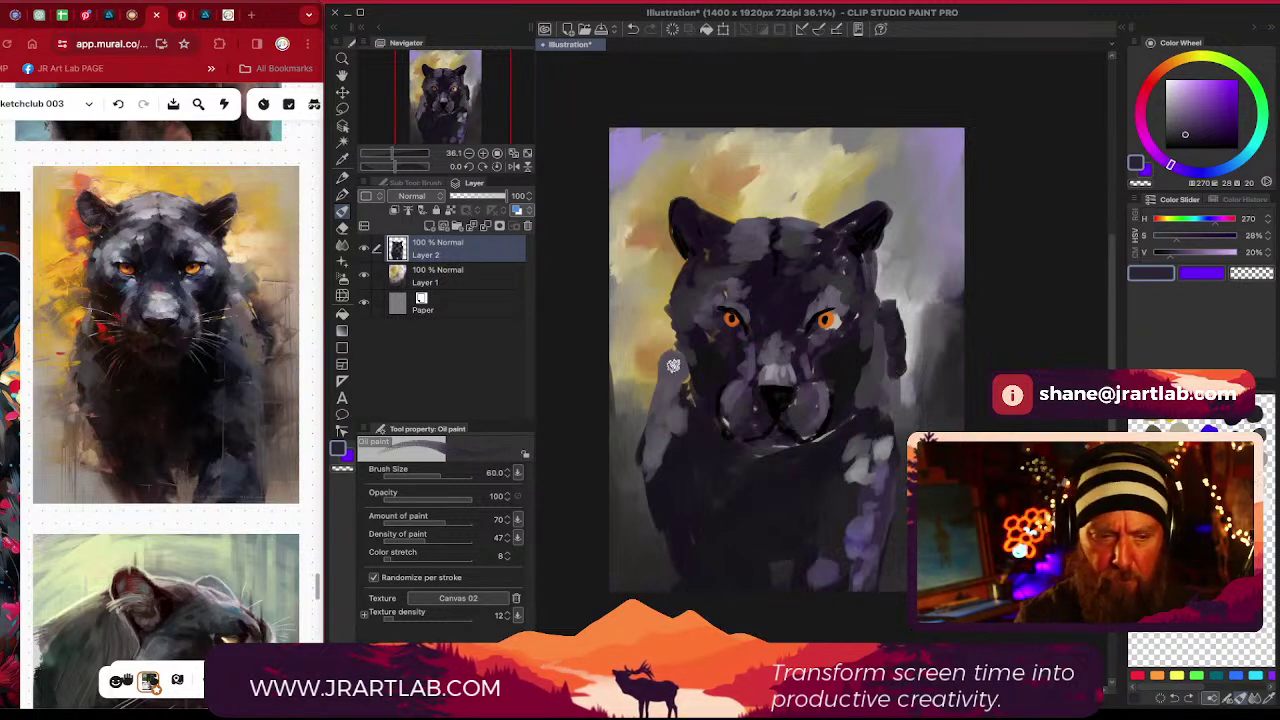
mouse_move(662, 413)
left_mouse_down()
mouse_move(678, 398)
mouse_move(660, 455)
left_mouse_up()
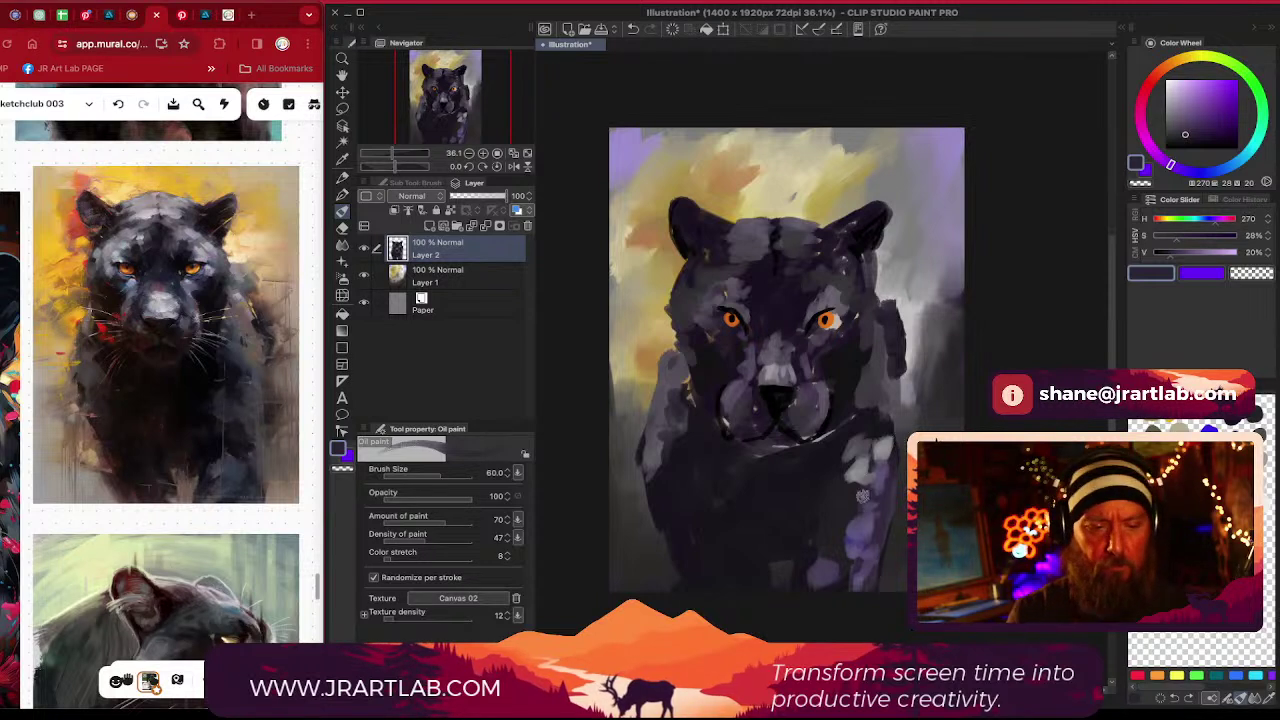
Paint a gap between the front legs in gray HSV 0, 4, 27 and reshape the lower leg edges using 270, 30, 11 and 315, 9, 17
left_click(780, 575, "alt")
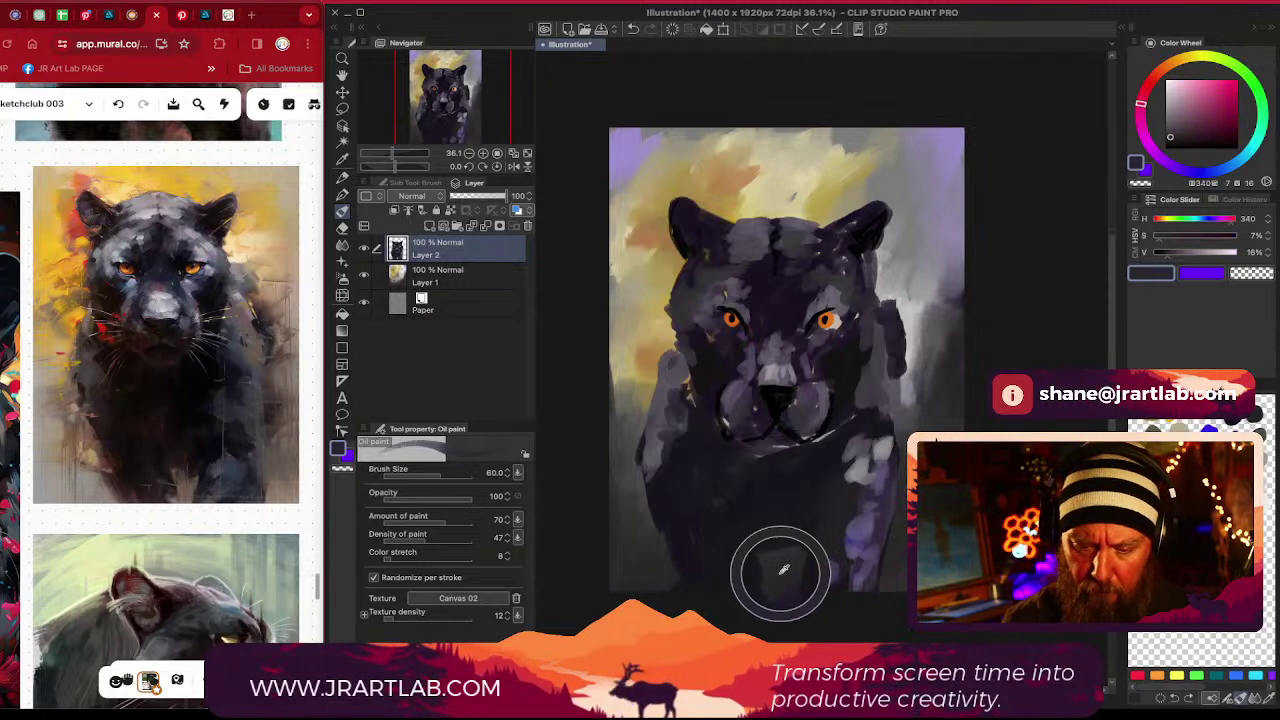
left_click(634, 484, "alt")
left_click_drag(635, 487, 626, 478)
mouse_move(770, 568)
left_mouse_down()
mouse_move(773, 581)
mouse_move(770, 568)
left_mouse_up()
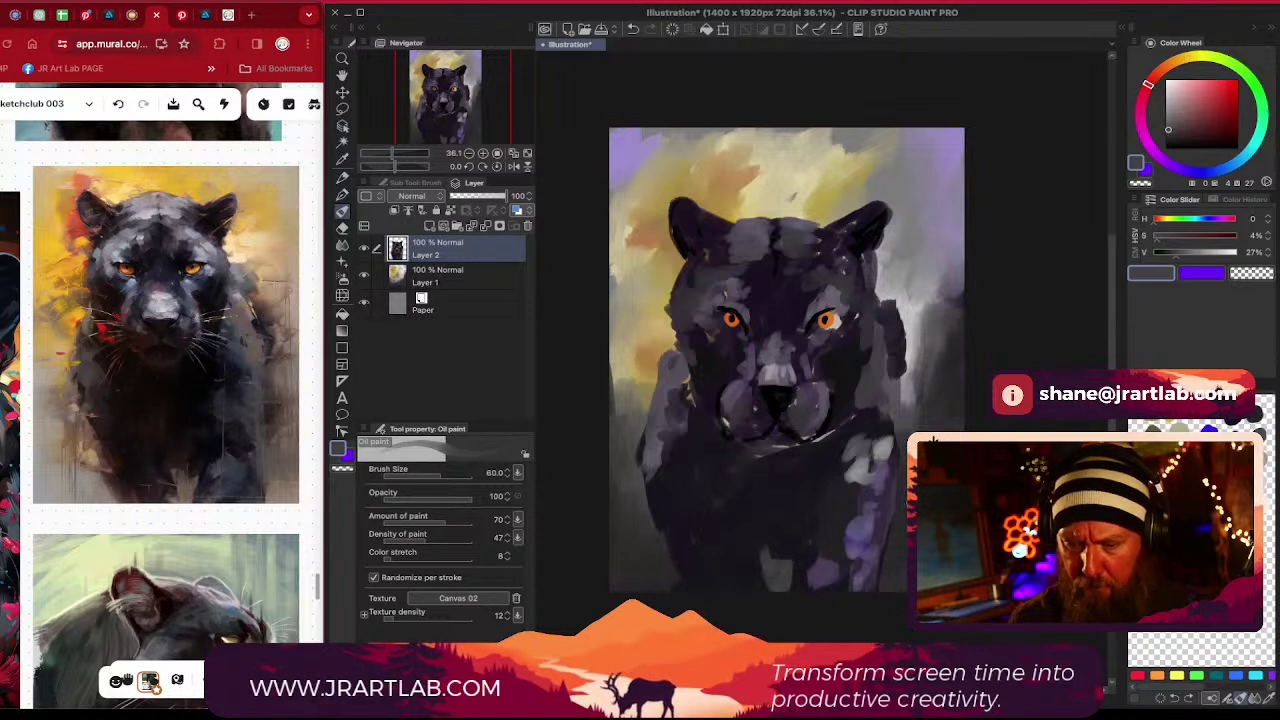
left_click(800, 572)
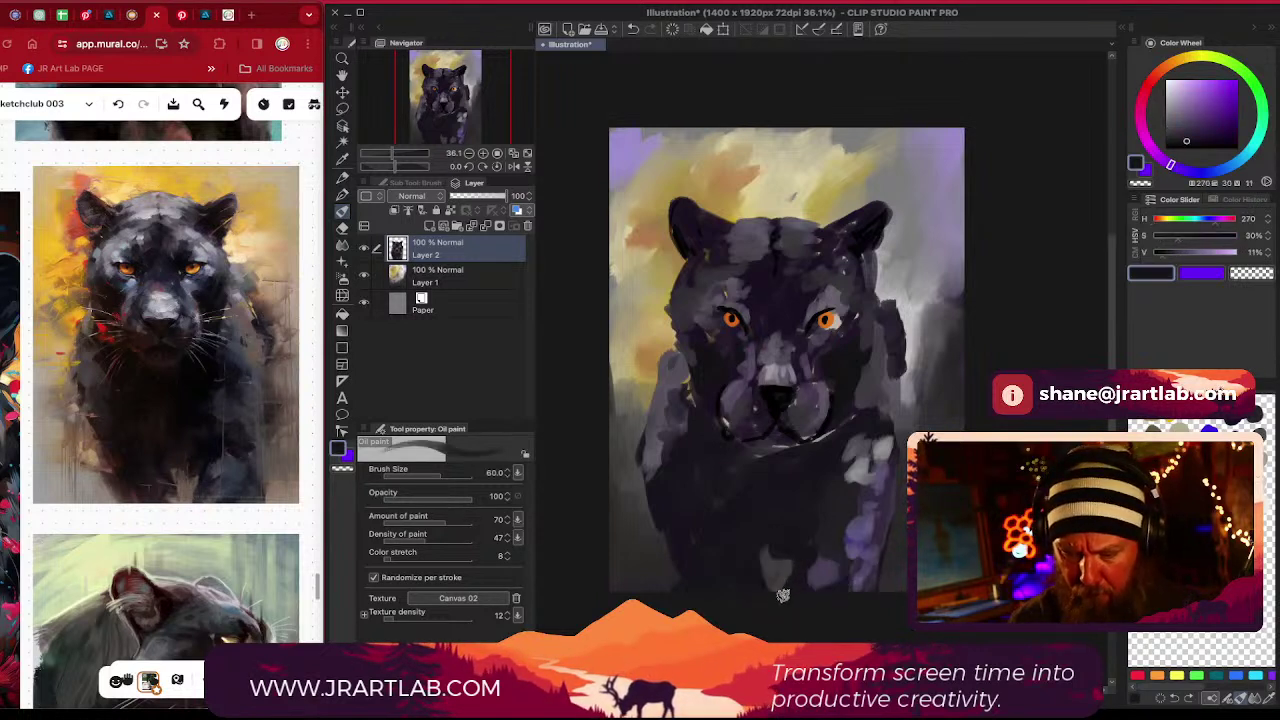
left_click(668, 565, "alt")
key("e")
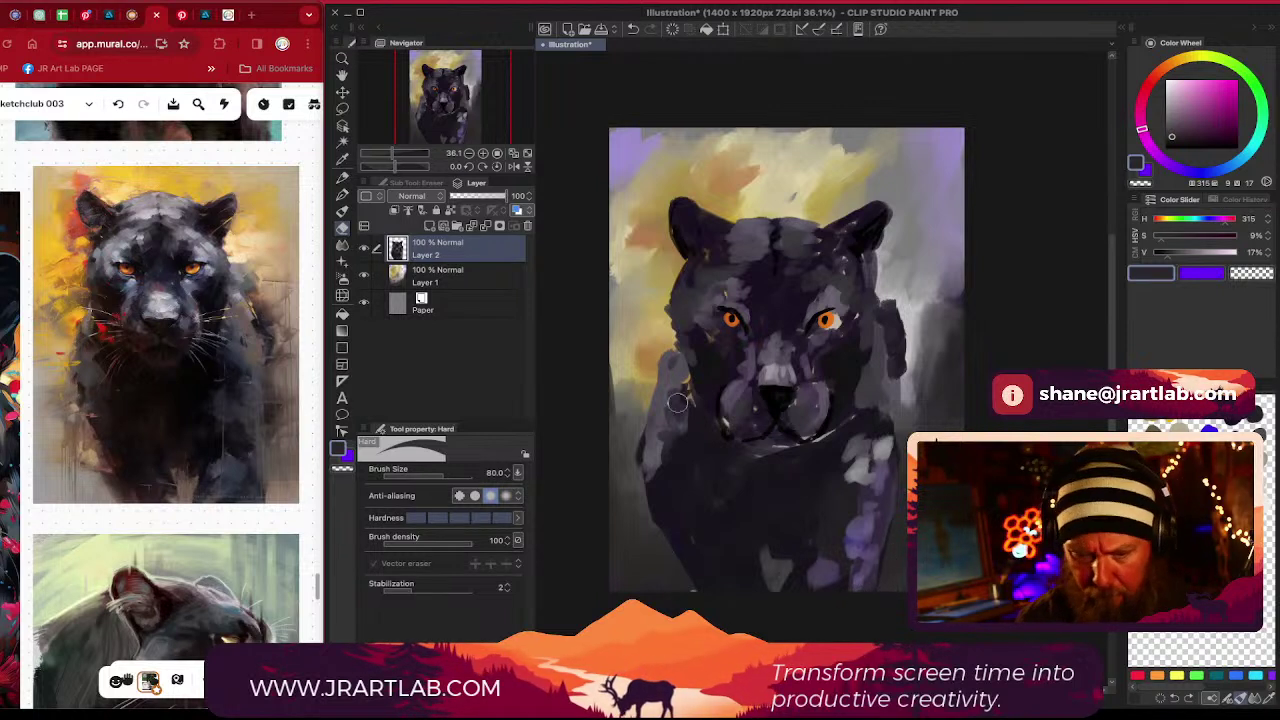
Smooth the panther's head, muzzle and shoulder with the Painterly blender at brush size 100, then work the chin edge at size 30
left_click(343, 246)
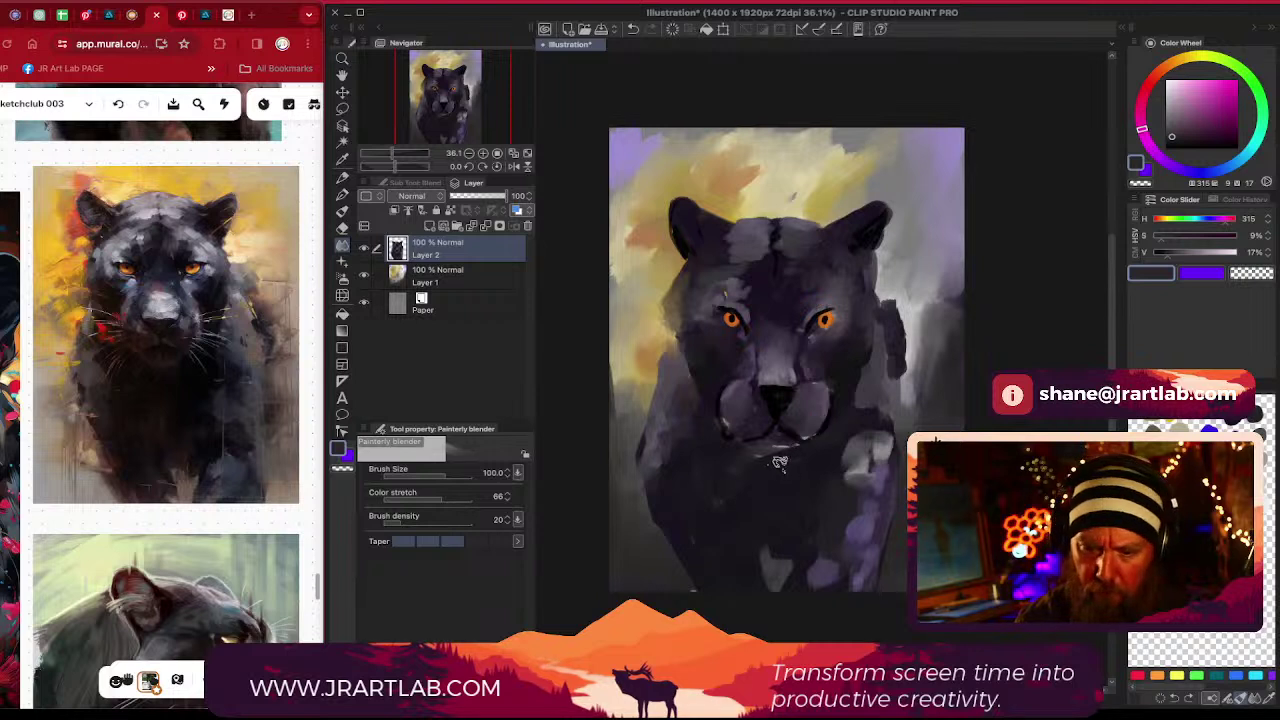
left_click(729, 418, "alt")
left_click_drag(728, 421, 775, 448)
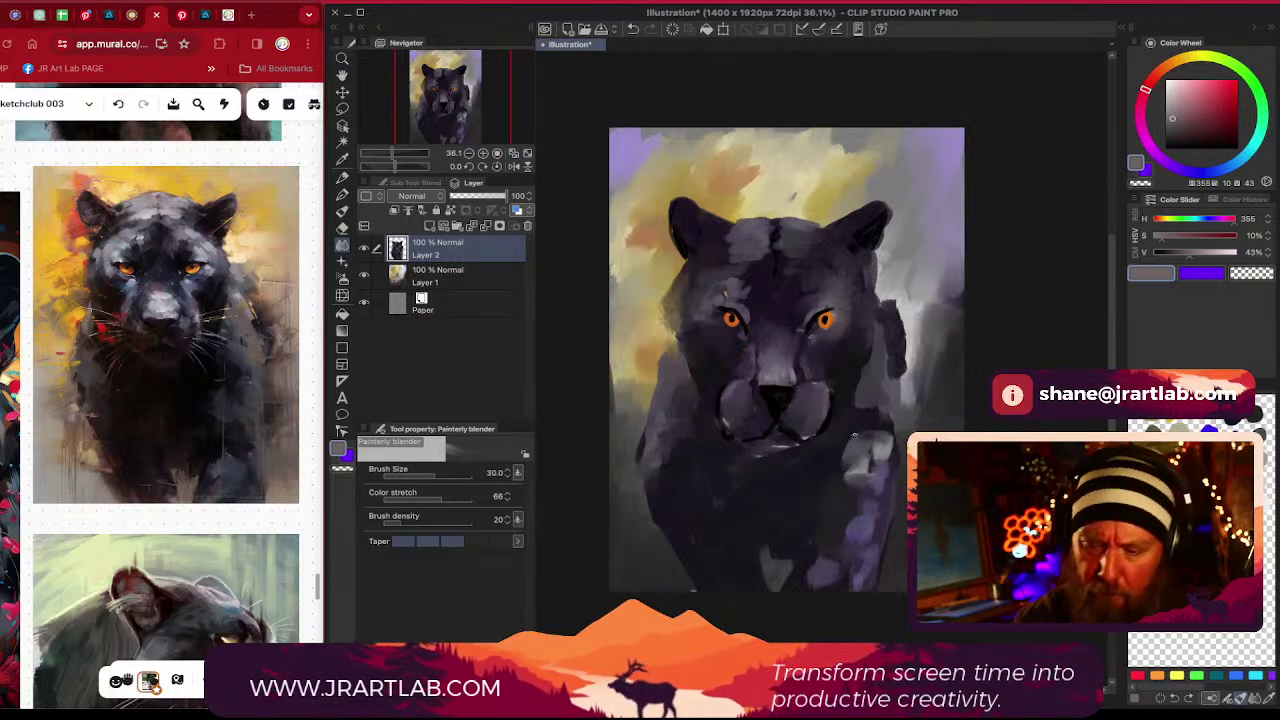
Paint oil highlights on the chin, nose and around the eyes with HSV 355, 10, 59 and 355, 5, 71 at brush sizes 17 and 30
left_click_drag(1175, 113, 1178, 104)
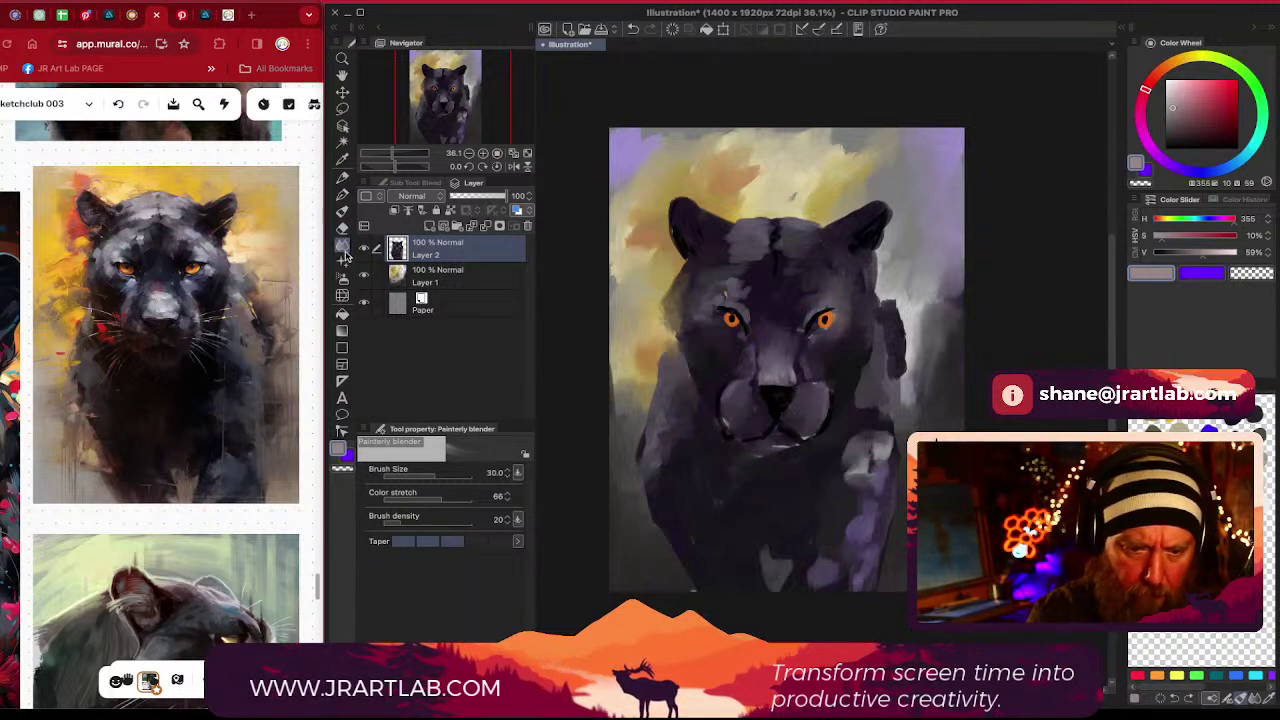
left_click(343, 211)
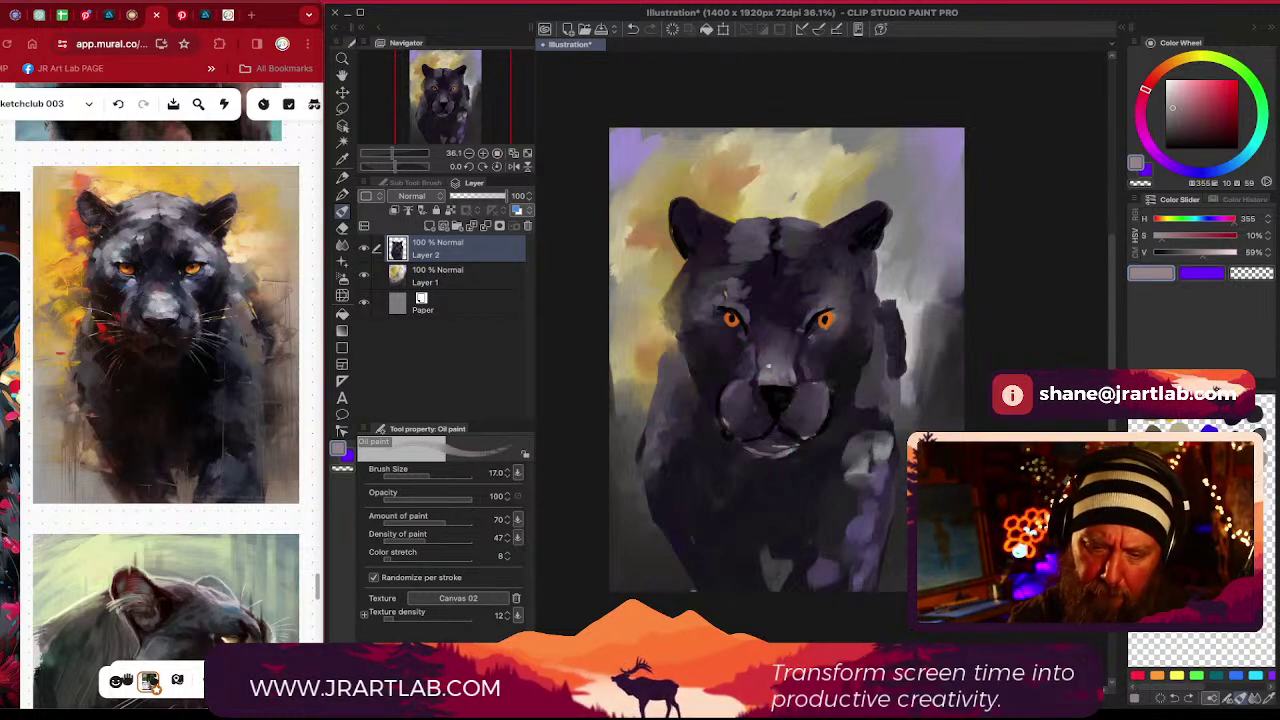
left_click_drag(1174, 107, 1170, 100)
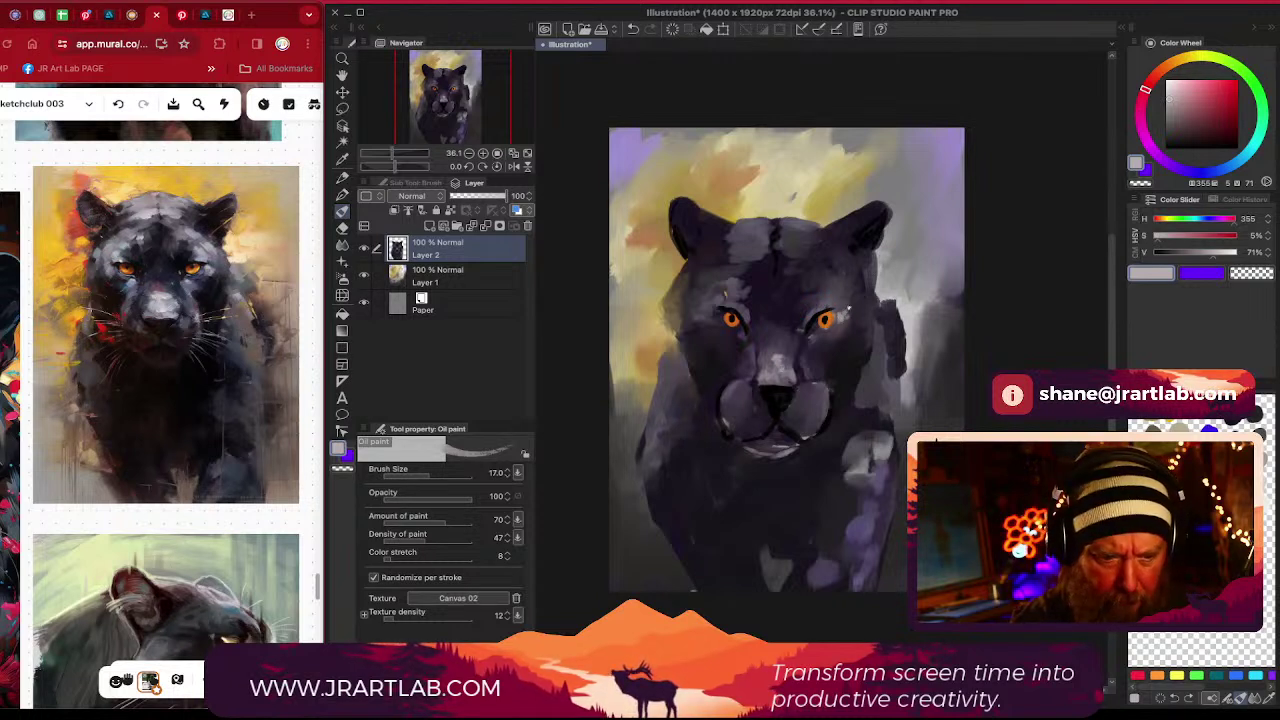
key("bracketright")
key("bracketright")
key("bracketright")
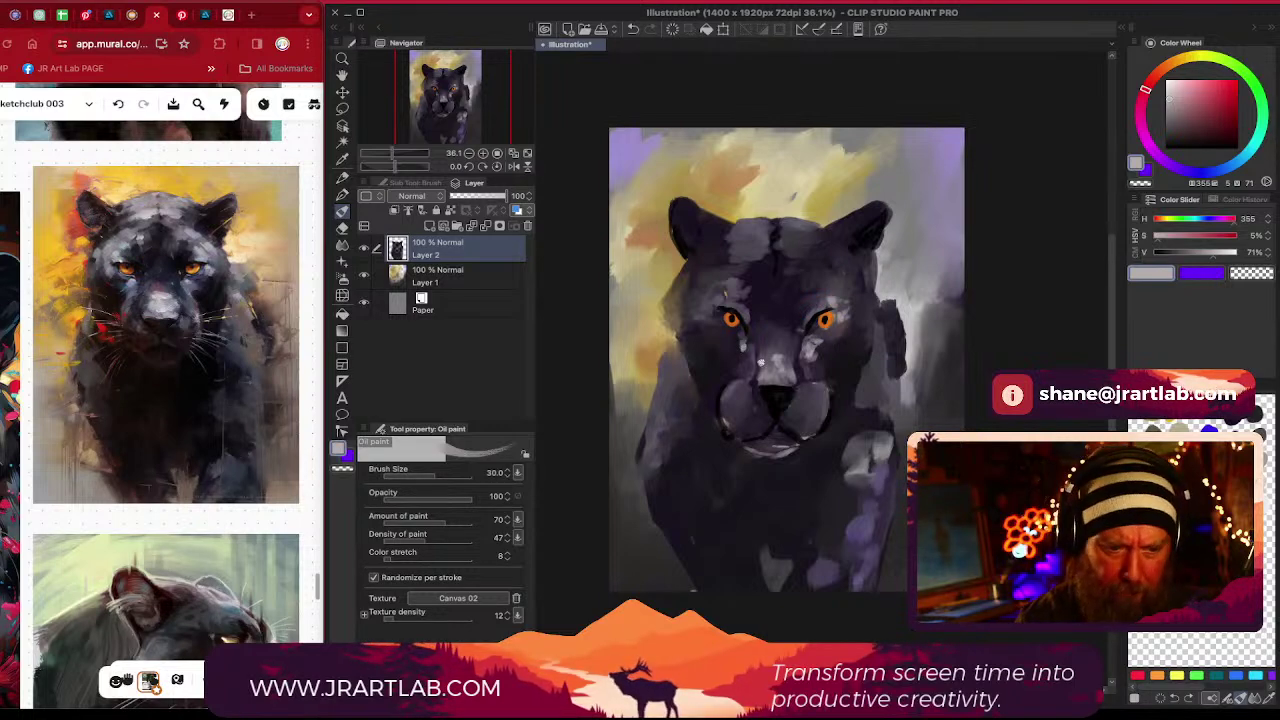
Paint a thin light grey rim beneath the panther's left eye with the Oil paint brush reduced to size 7
scroll(742, 348, "up", 3)
scroll(805, 383, "up", 3)
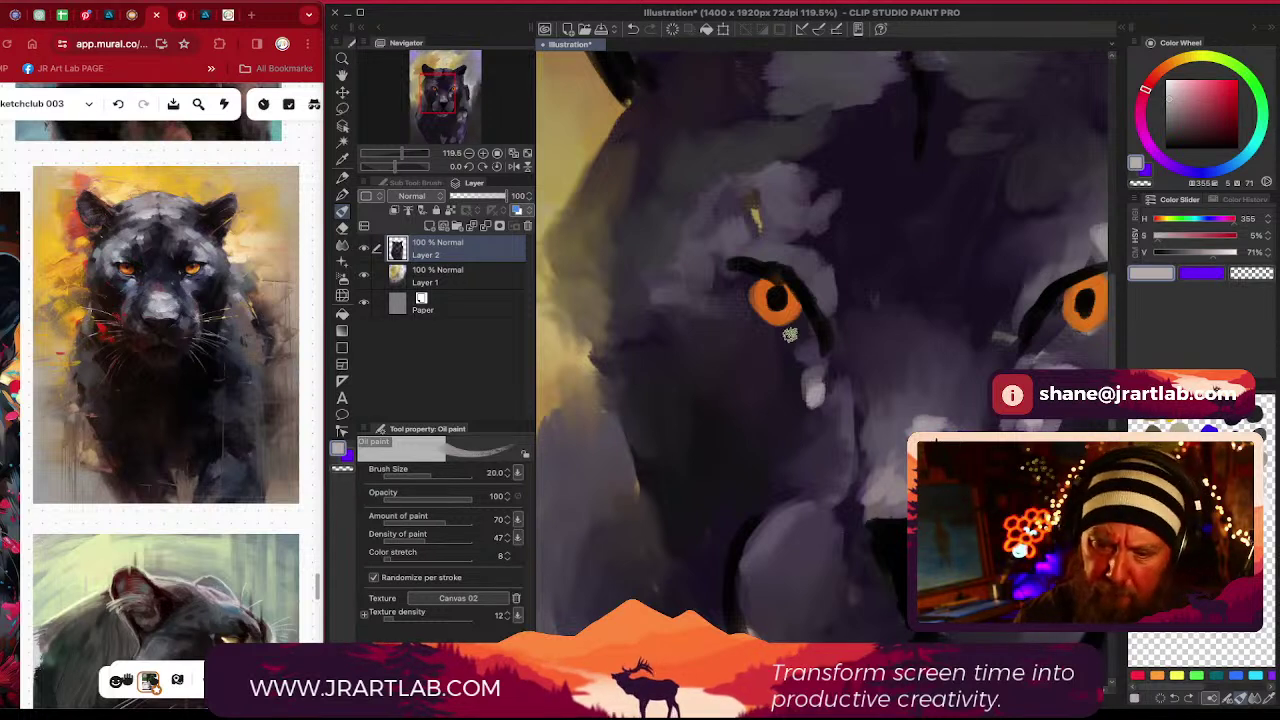
key("bracketleft")
key("bracketleft")
key("bracketleft")
key("bracketleft")
key("bracketleft")
key("bracketleft")
key("bracketleft")
key("bracketleft")
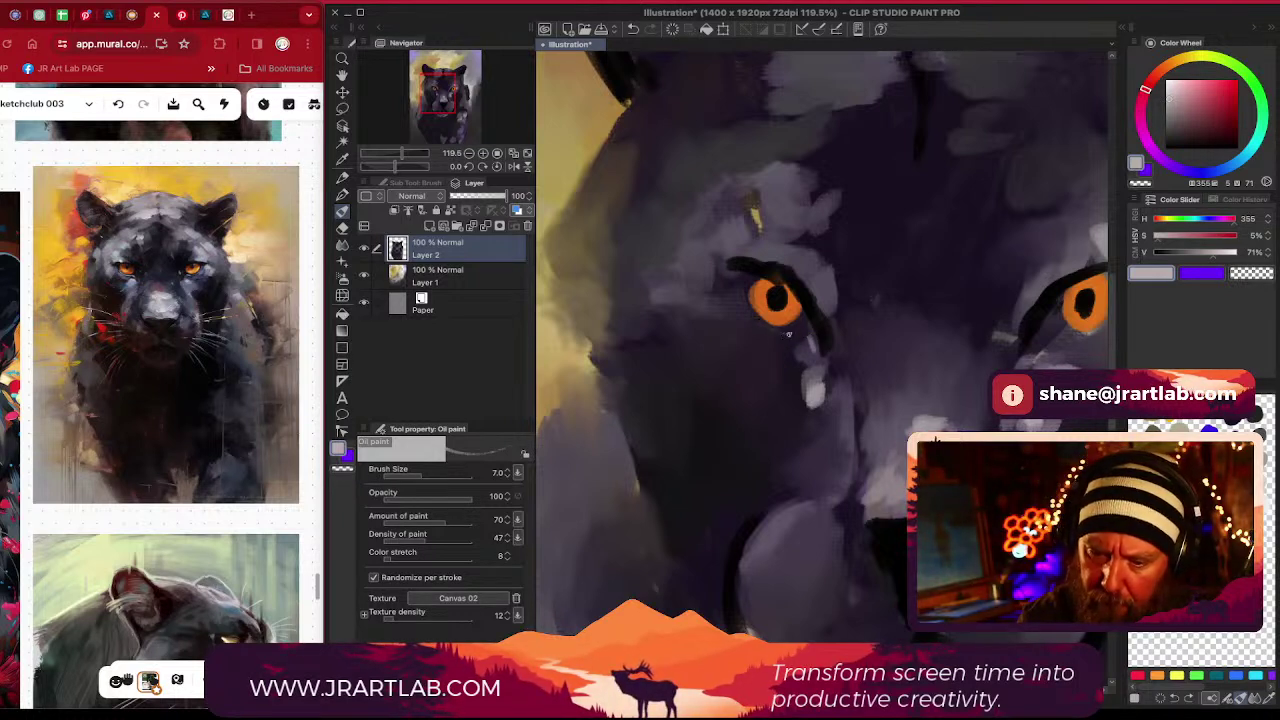
left_click_drag(1174, 104, 1170, 99)
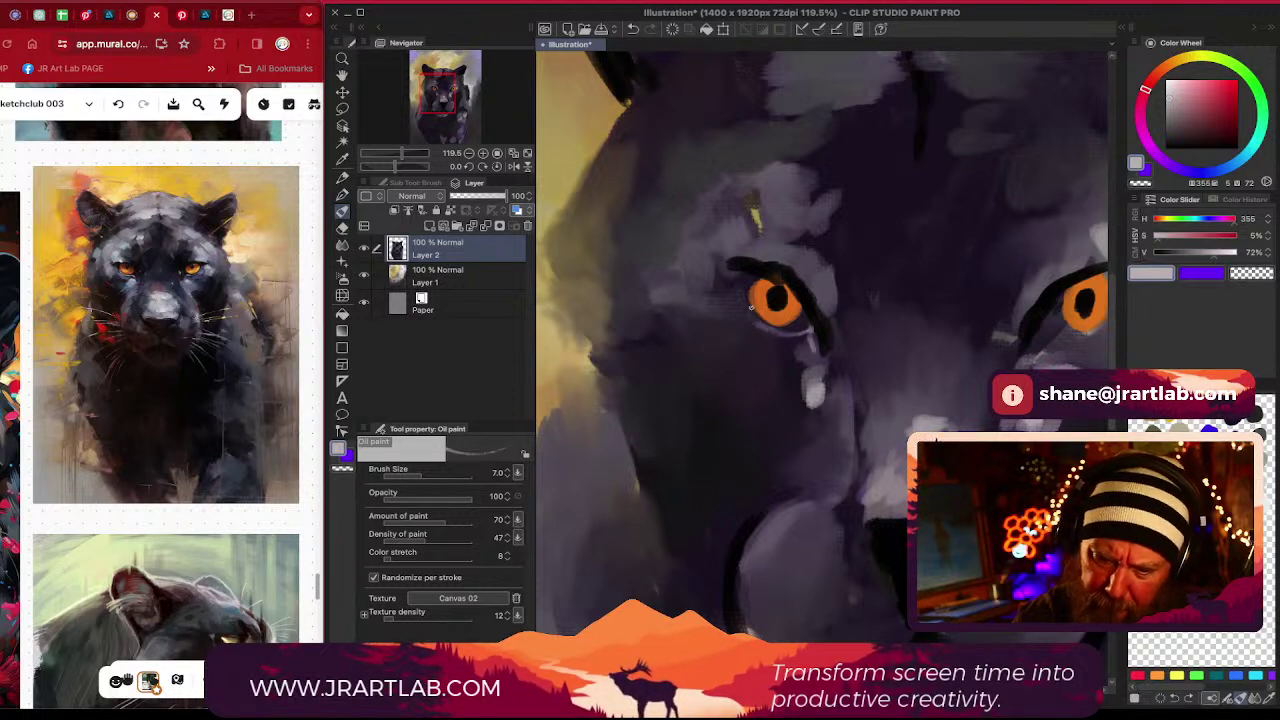
left_click_drag(751, 307, 769, 329)
left_click_drag(1170, 99, 1166, 93)
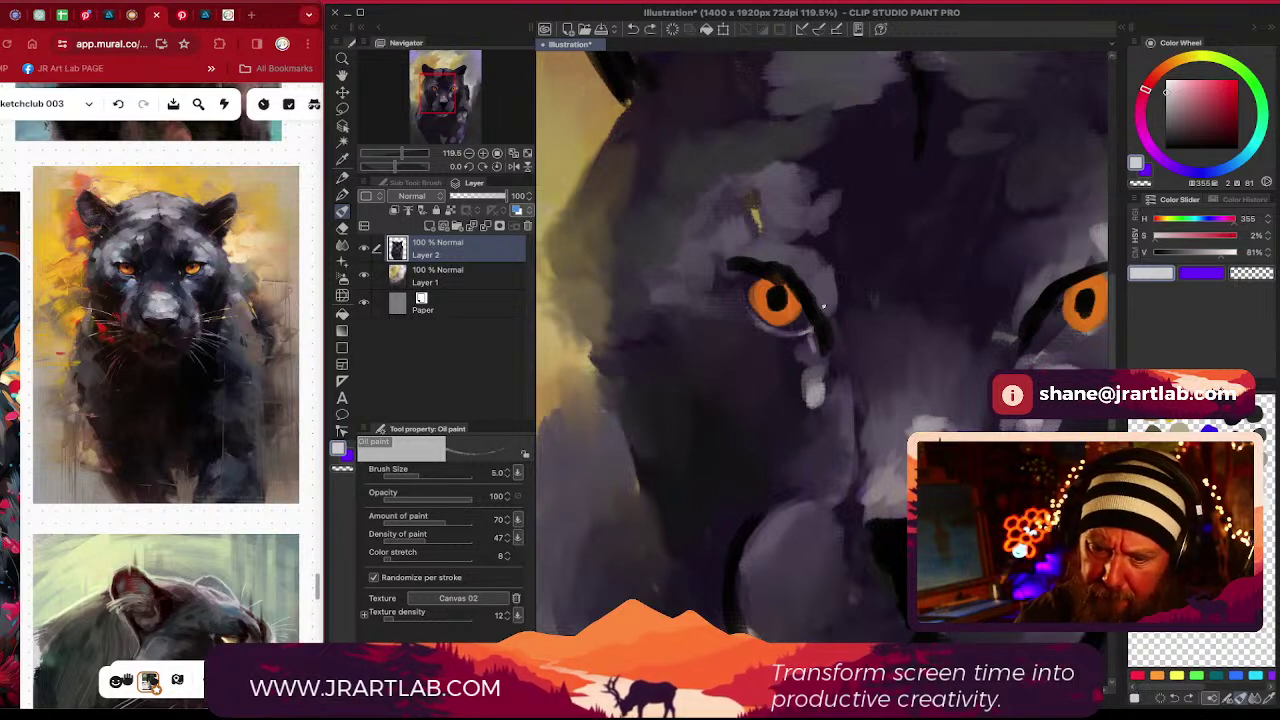
Reinforce the left eye's upper lid with near-black and shade the top of its iris with dark brown at 71% saturation, 35% brightness
left_click(791, 268, "alt")
left_click(776, 270, "alt")
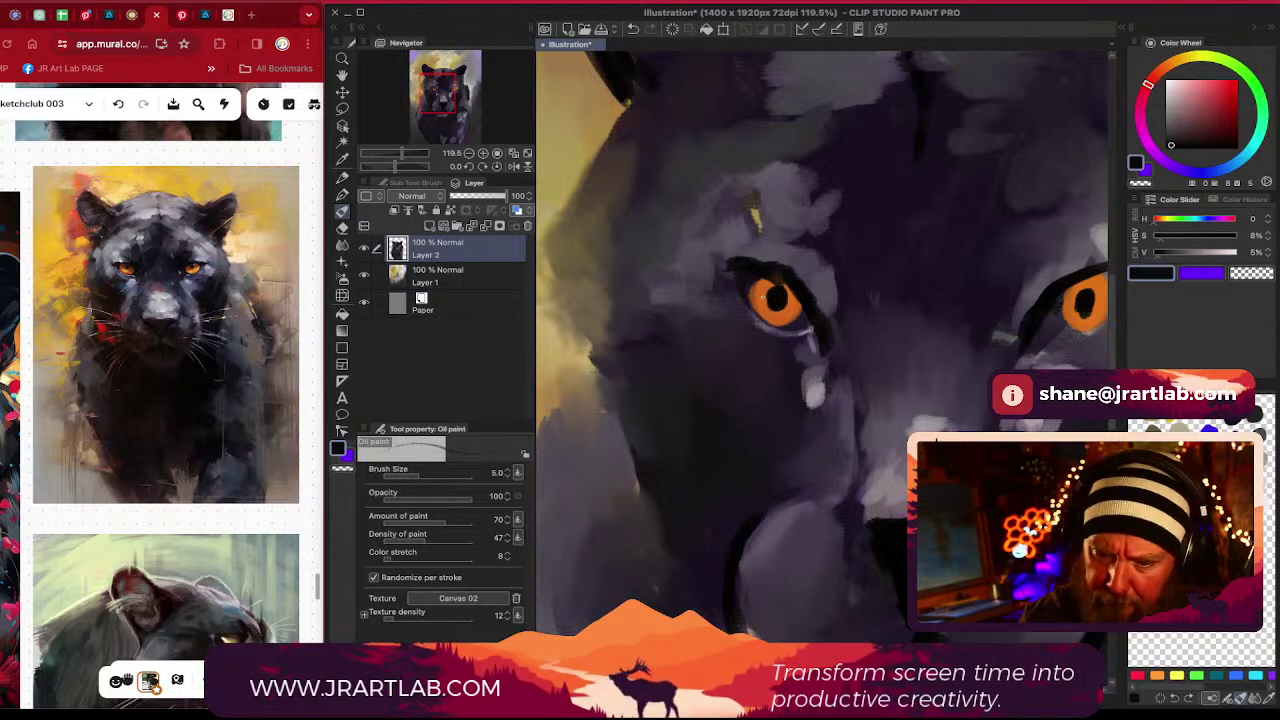
left_click(785, 293, "alt")
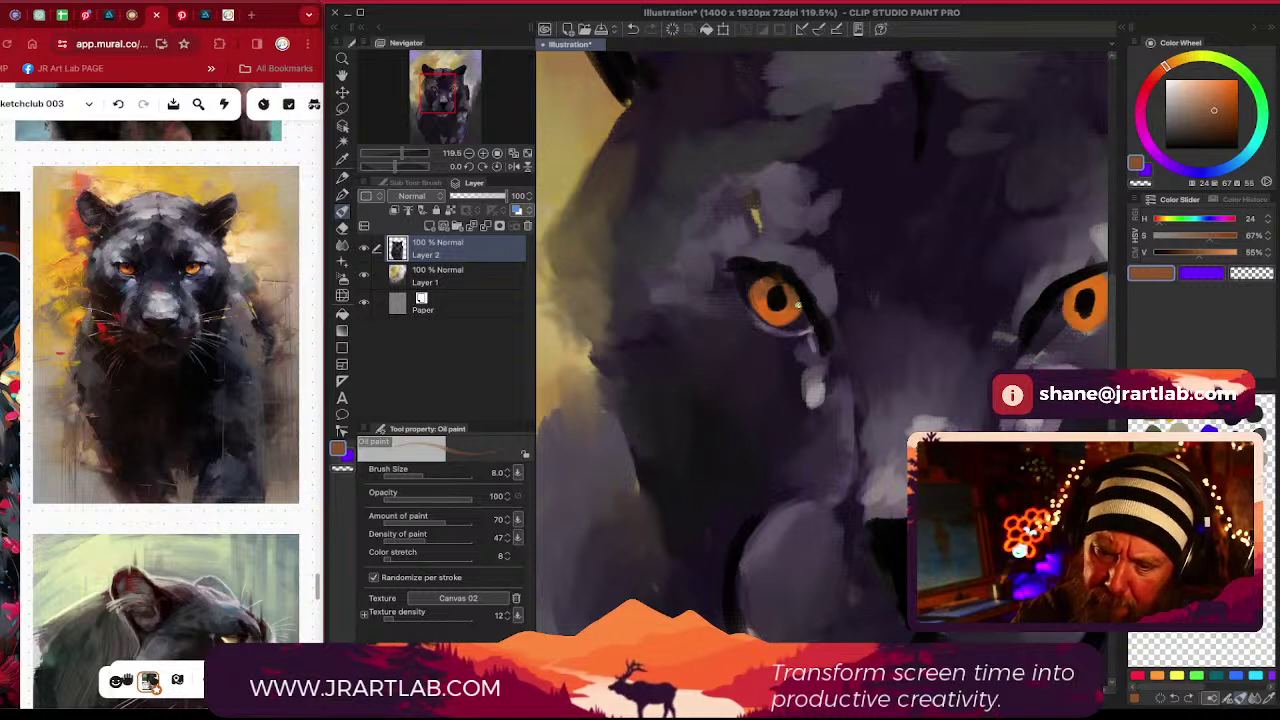
left_click_drag(1207, 107, 1217, 123)
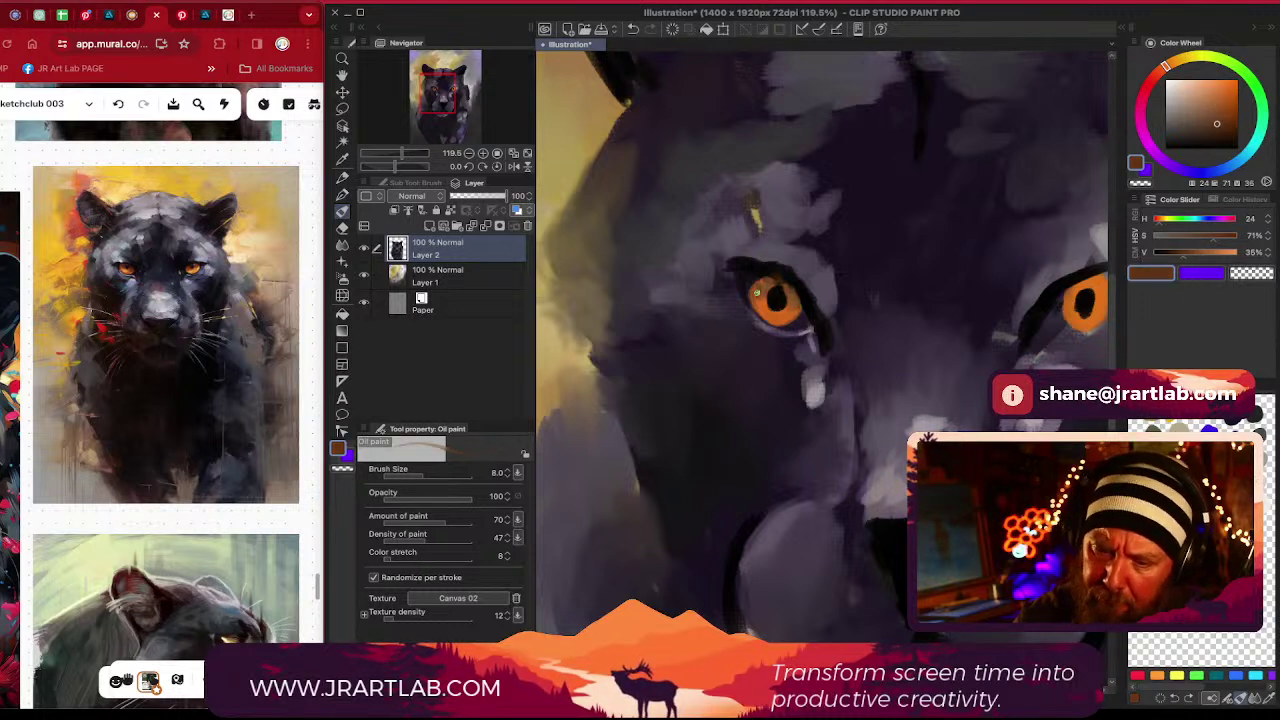
left_click_drag(760, 283, 768, 286)
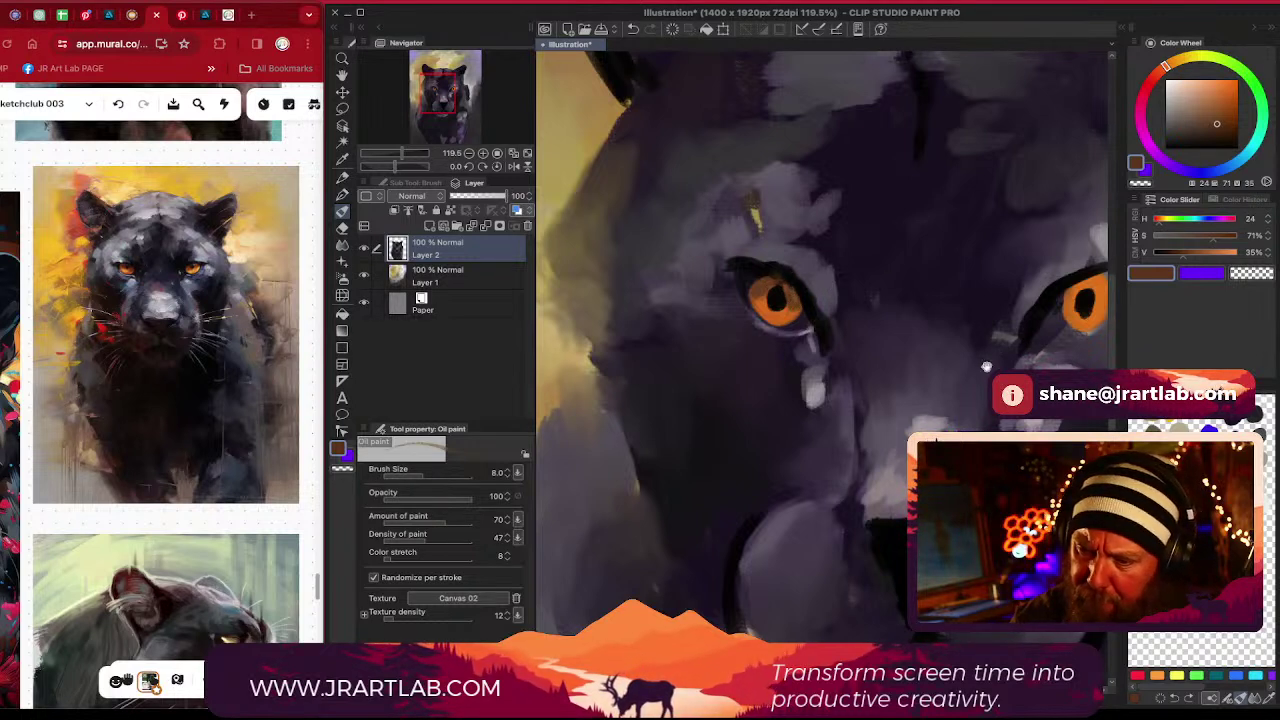
Shade the upper part of the right eye's iris with dark brown, deepening the colour to 66% saturation and 22% brightness
left_click_drag(1045, 272, 943, 307)
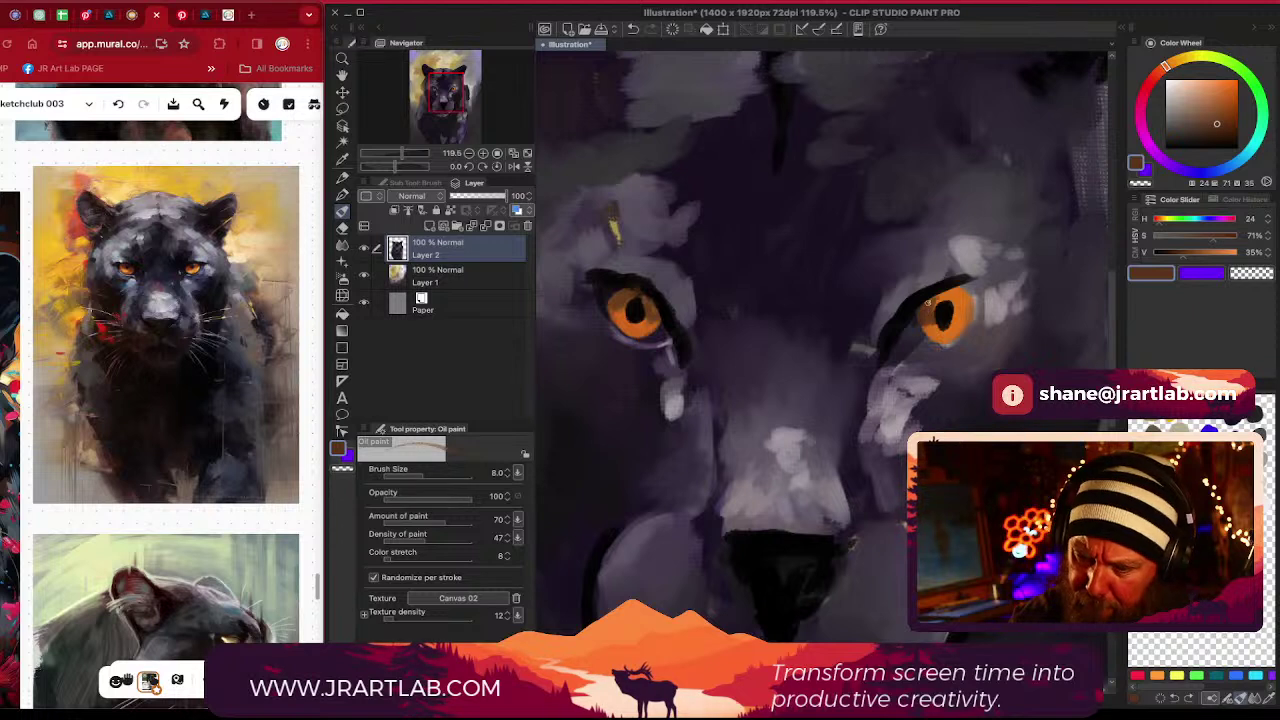
left_click_drag(927, 302, 937, 300)
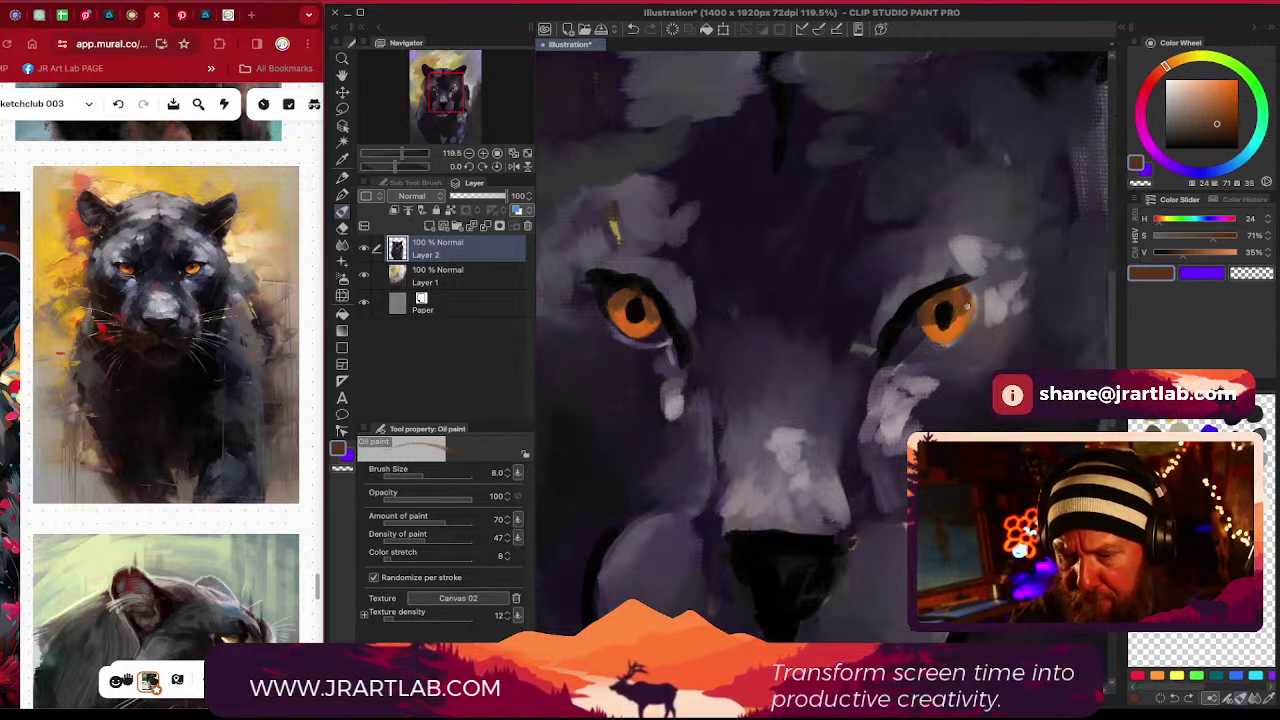
left_click(1212, 133)
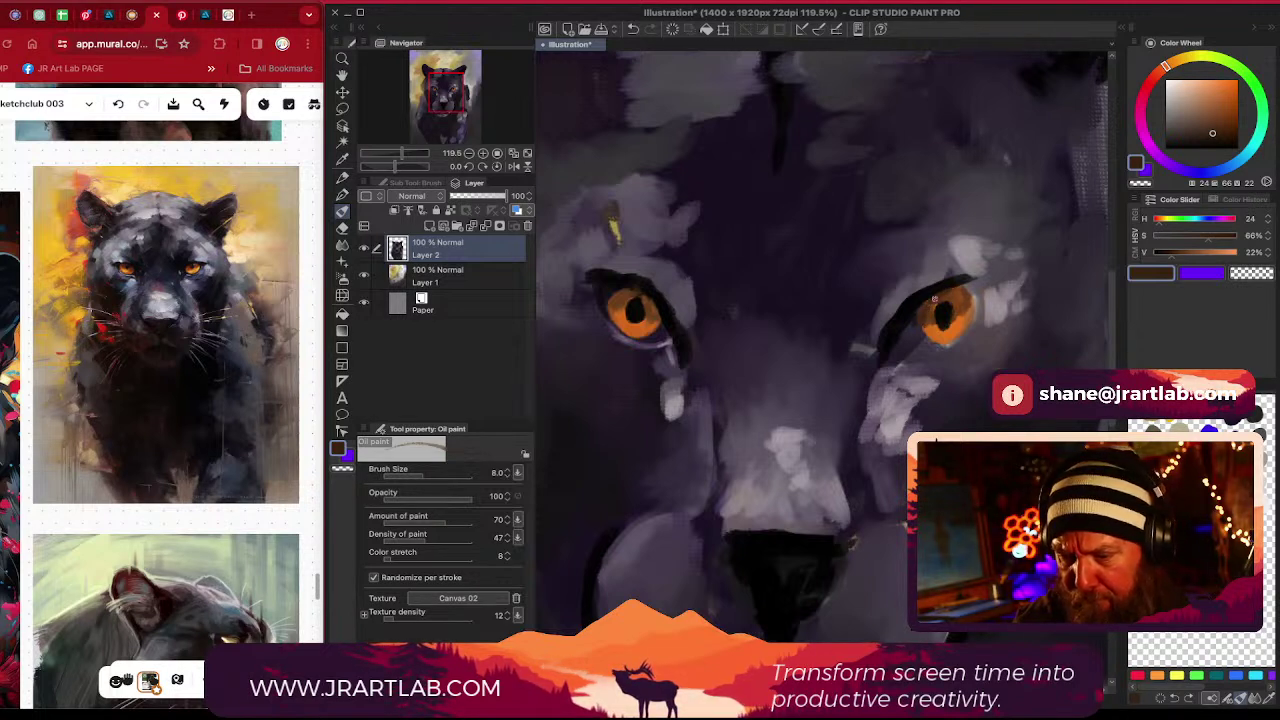
Paint a thin light grey rim along the right eye's lower lid with a colour of 2% saturation and 79% brightness
left_click(666, 337, "alt")
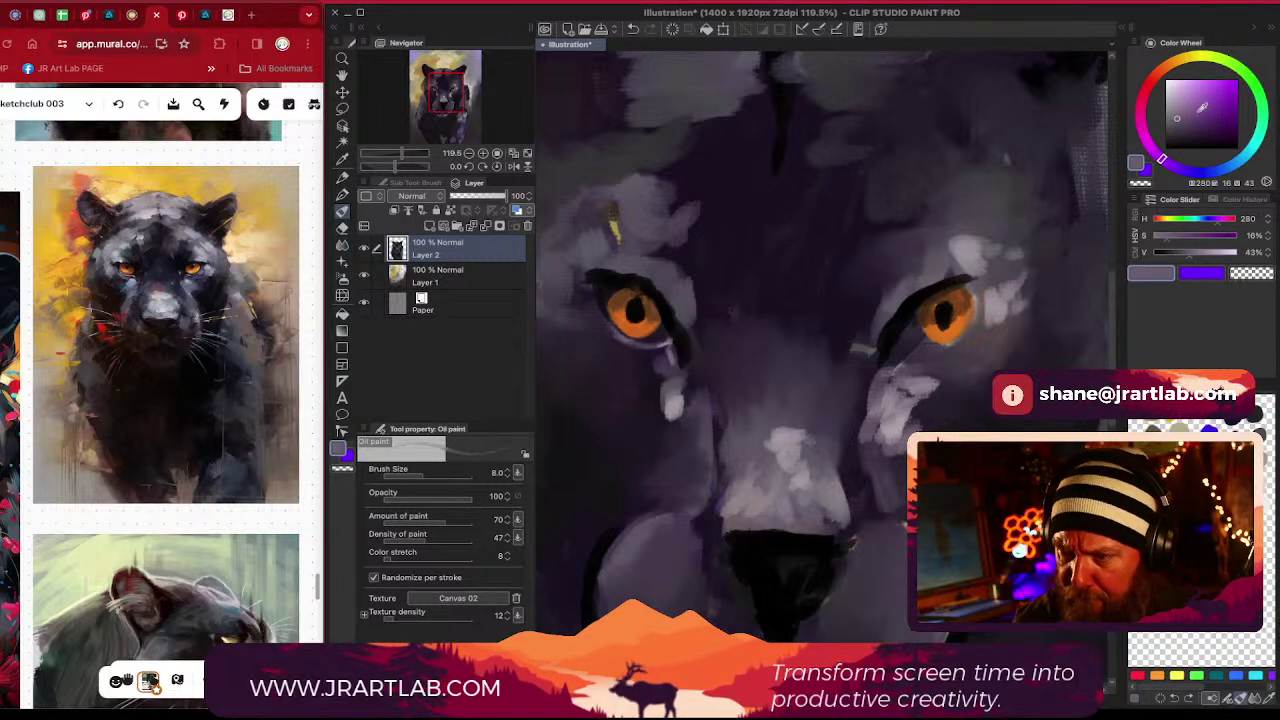
left_click(924, 348, "alt")
left_click_drag(926, 343, 945, 346)
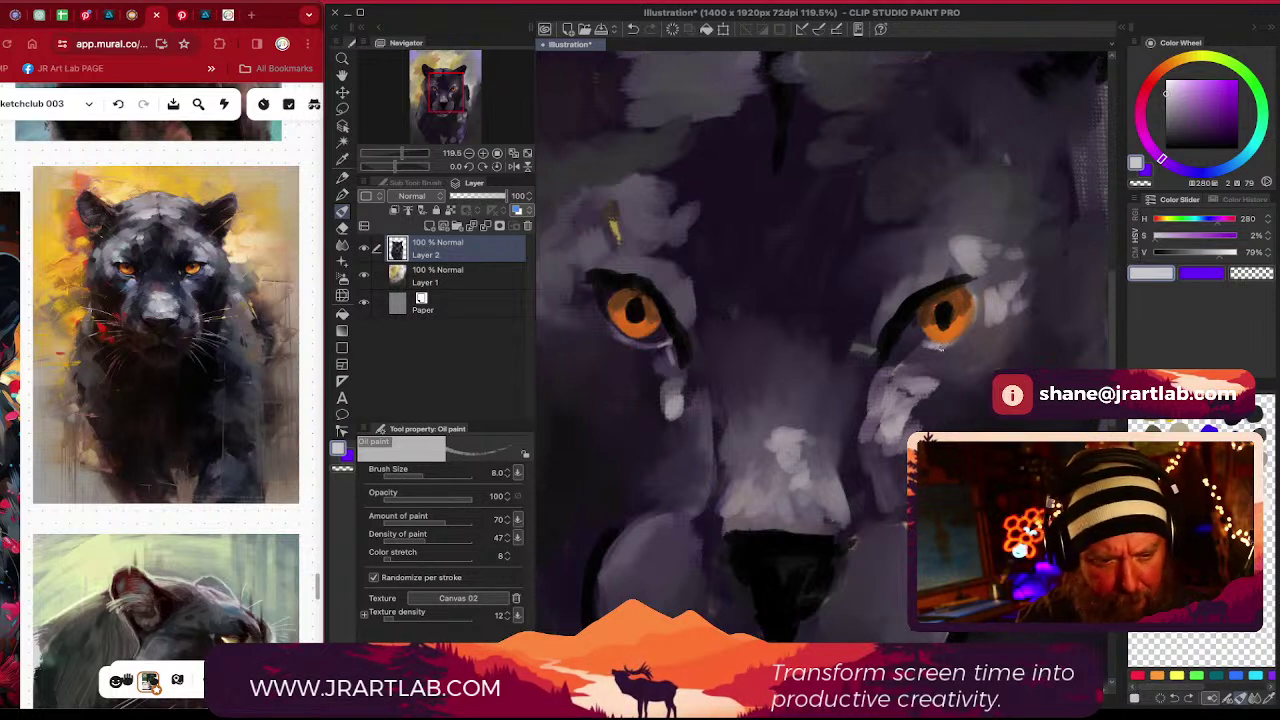
Outline the right eye's upper lid, outer corner and lower edge with near-black sampled from its lash line
left_click(958, 280, "alt")
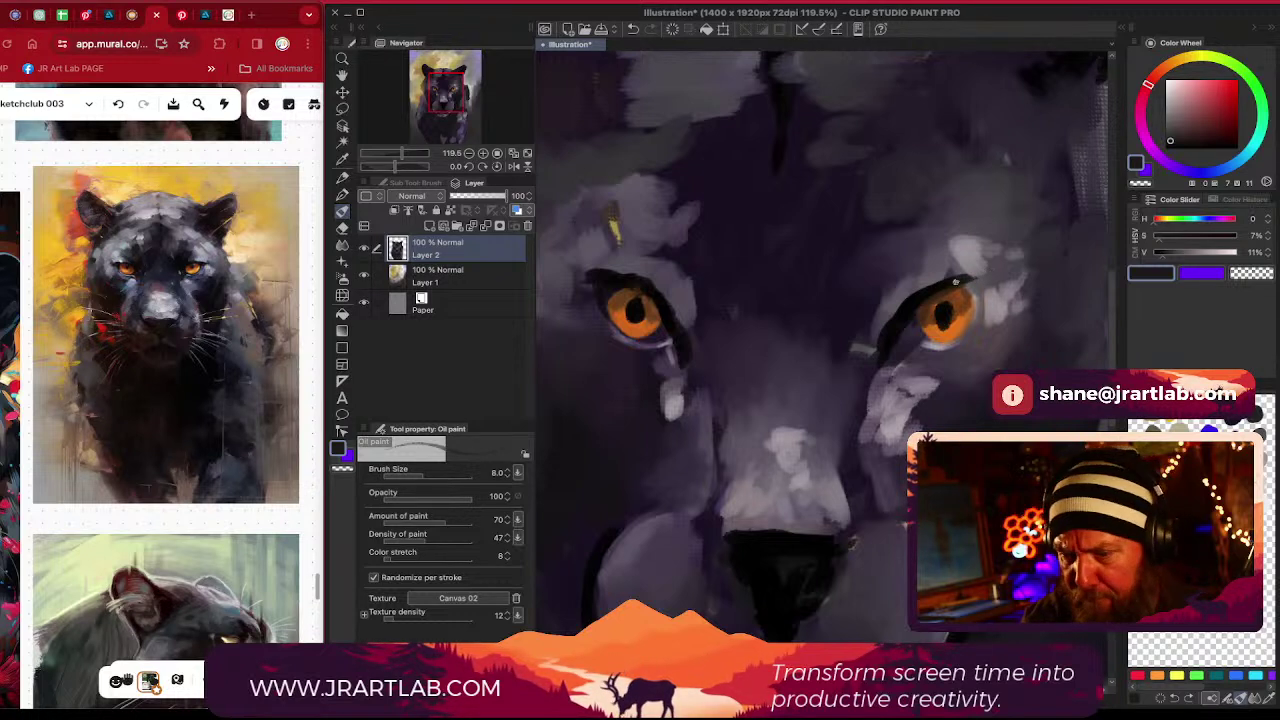
left_click_drag(960, 279, 984, 285)
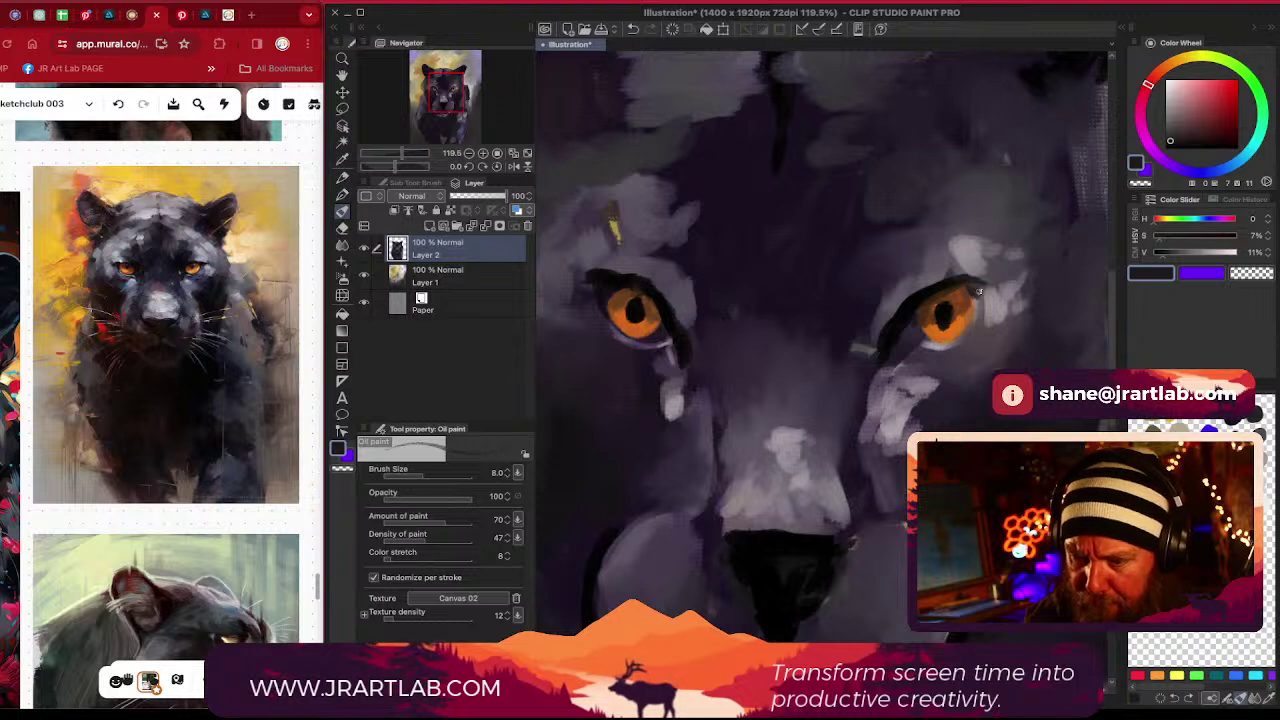
left_click_drag(975, 301, 961, 335)
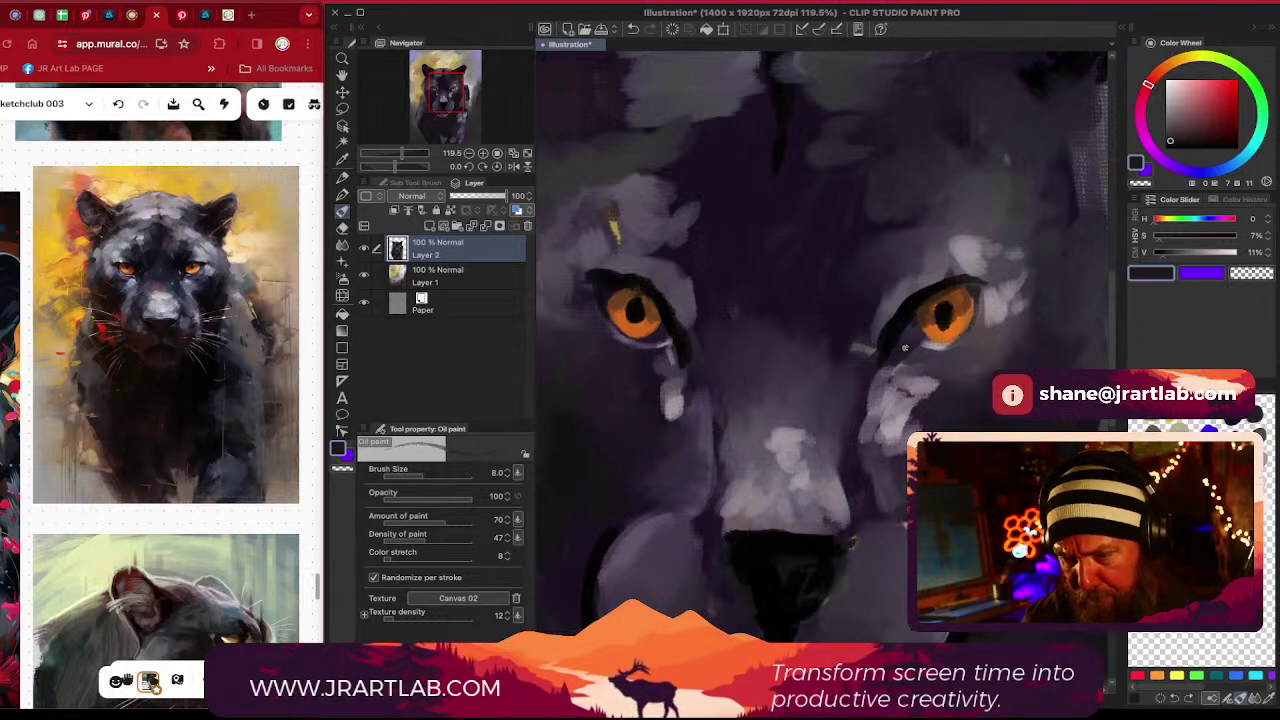
left_click_drag(914, 344, 954, 346)
mouse_move(980, 296)
left_mouse_down()
mouse_move(979, 320)
mouse_move(980, 291)
left_mouse_up()
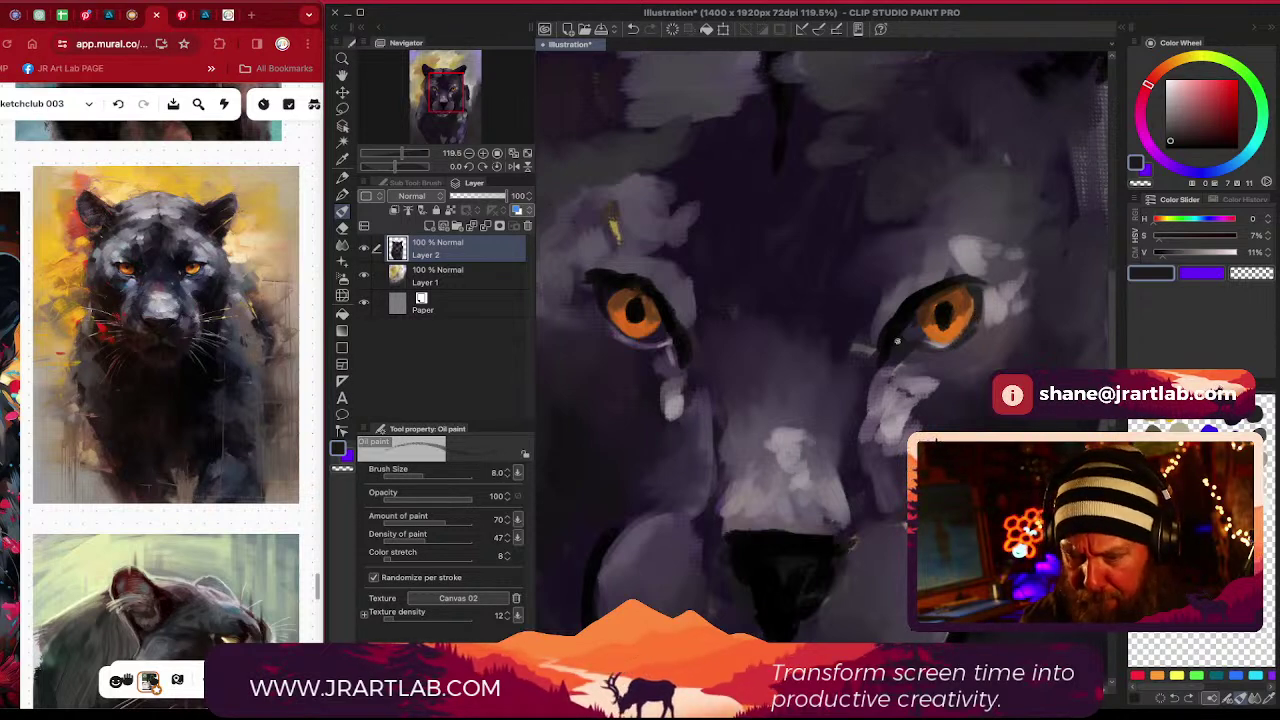
Soften the inner corners of both eyes with a muted purple-grey sampled beside the right eye, using brush size 30
left_click(881, 302, "alt")
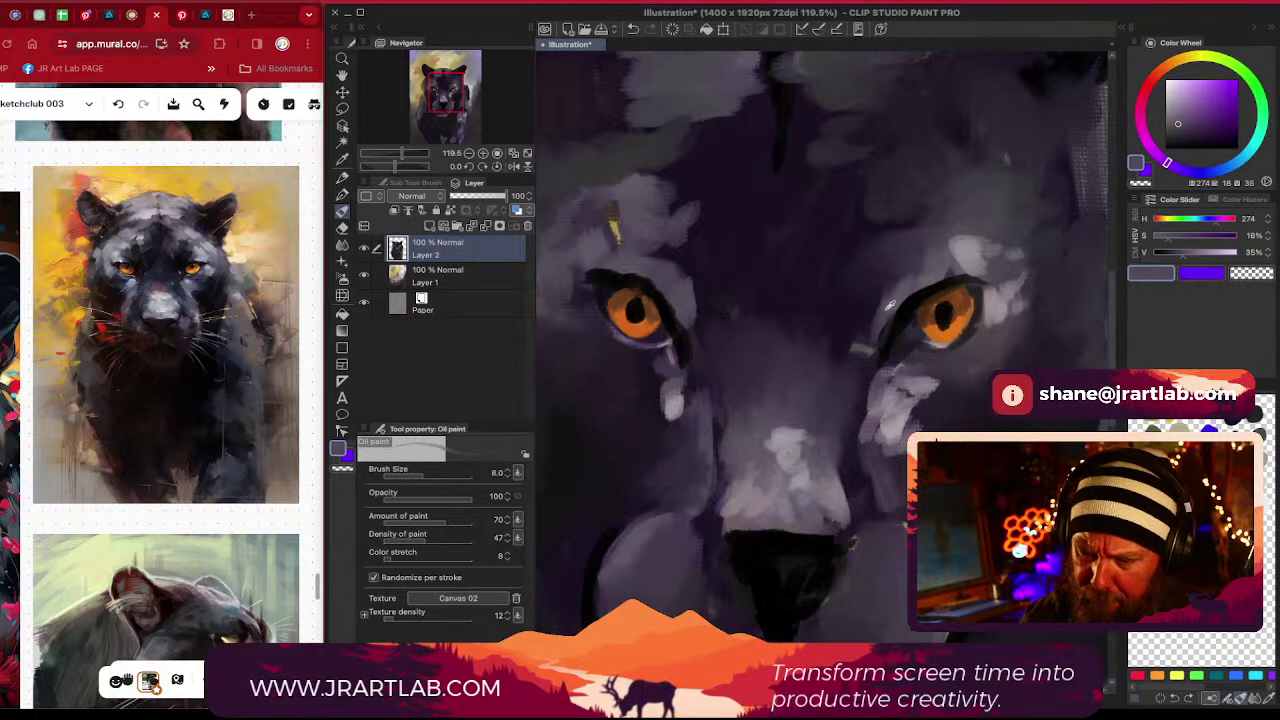
left_click(886, 296, "alt")
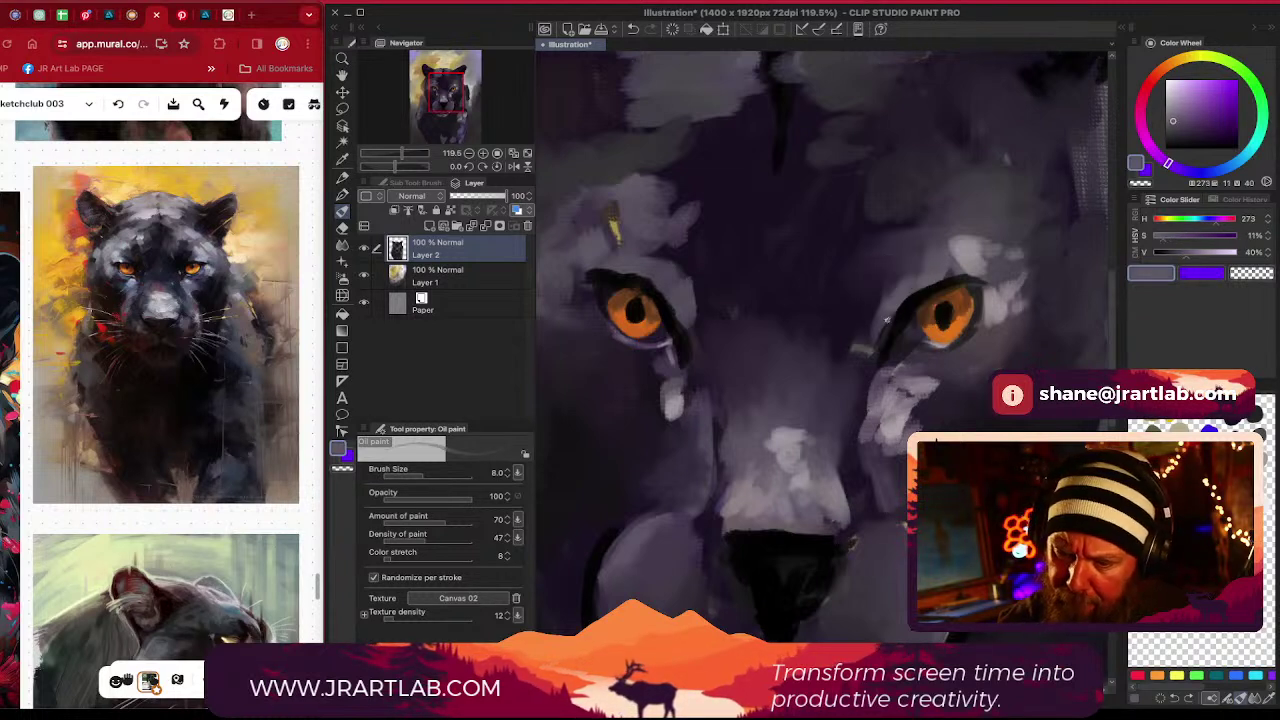
key("bracketright")
key("bracketright")
key("bracketright")
key("bracketright")
key("bracketright")
key("bracketright")
key("bracketright")
mouse_move(888, 316)
left_mouse_down()
mouse_move(876, 352)
mouse_move(885, 342)
left_mouse_up()
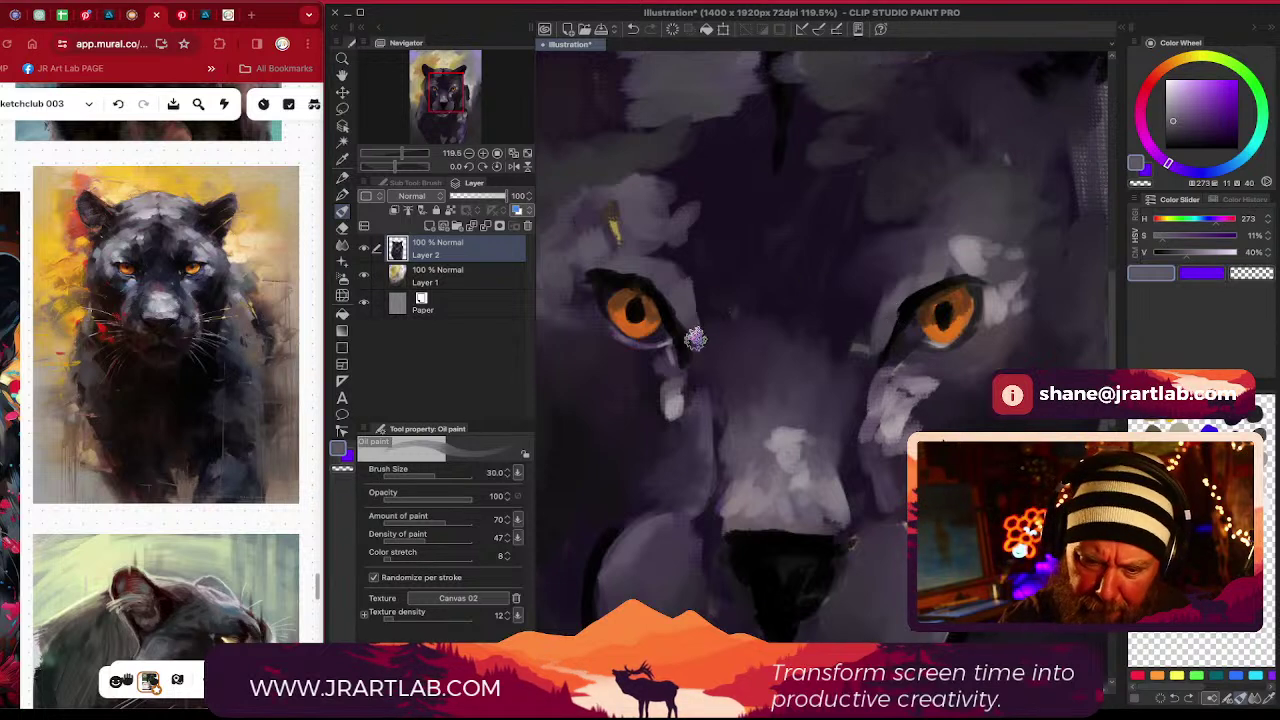
left_click_drag(695, 340, 711, 370)
Darken the fur around the right eye's outer corner and underside with dark purple sampled from the bridge of the nose
left_click_drag(726, 303, 724, 291)
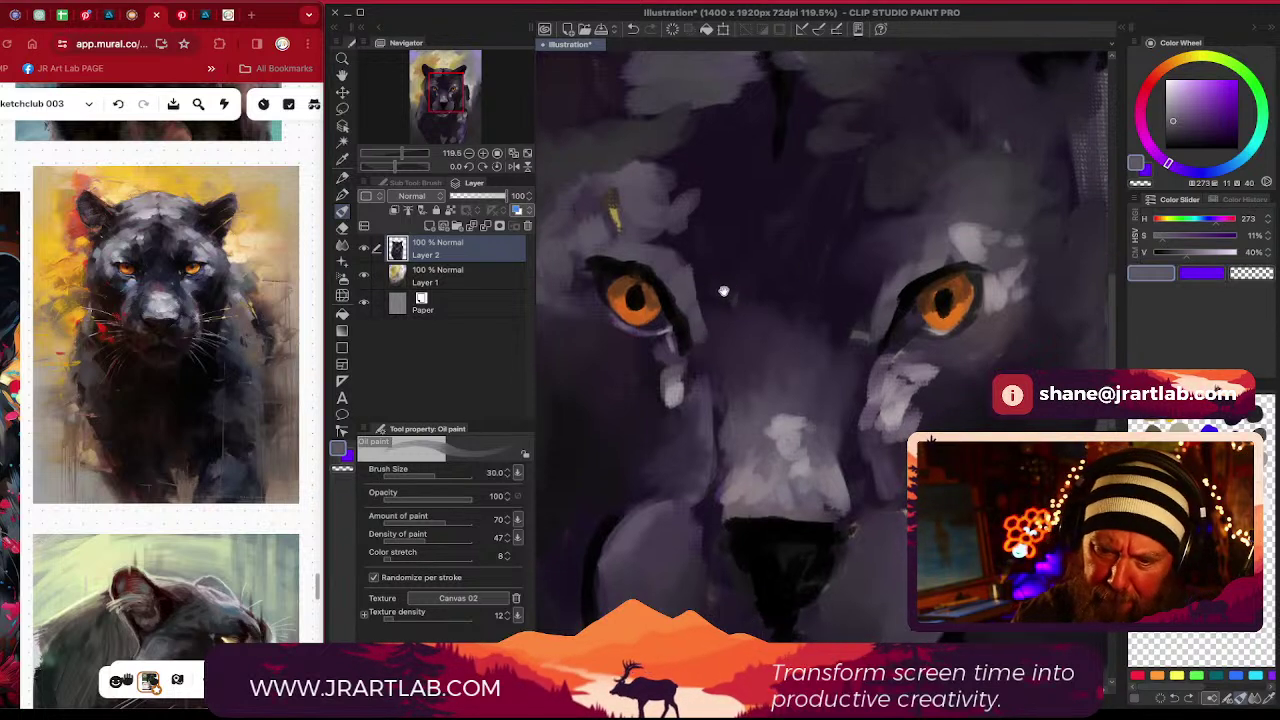
left_click(718, 289, "alt")
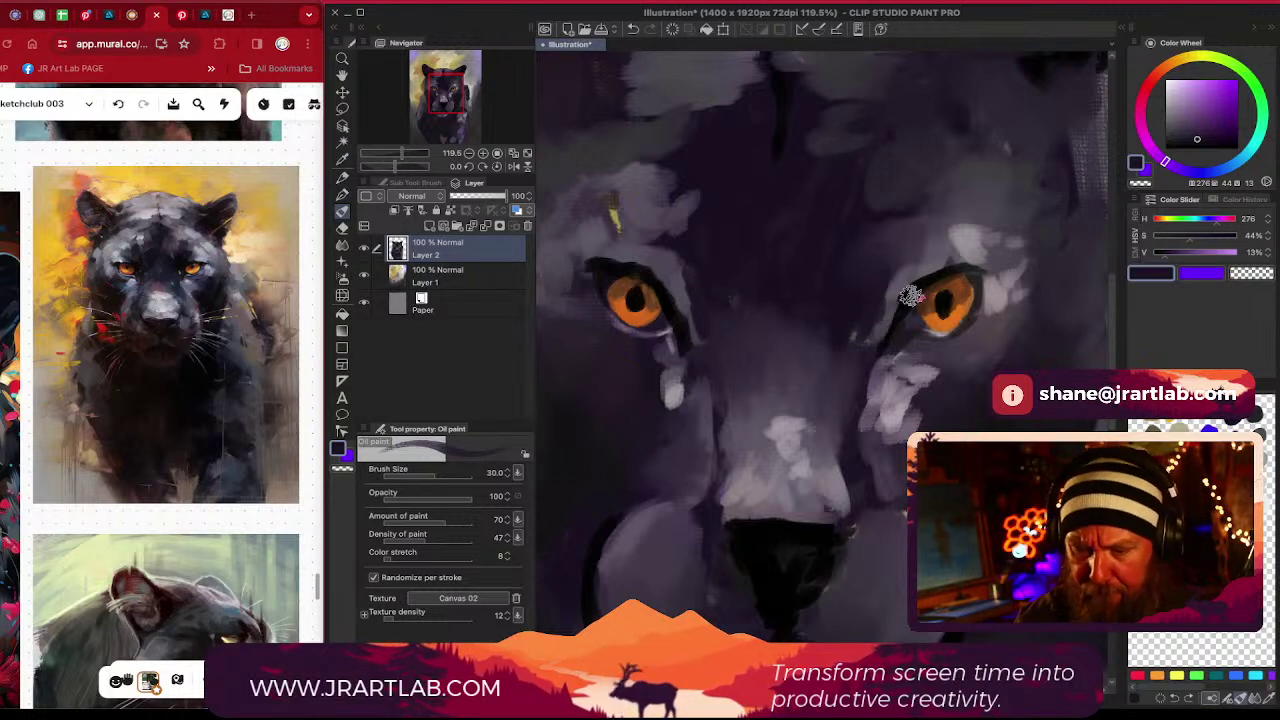
left_click_drag(984, 271, 978, 346)
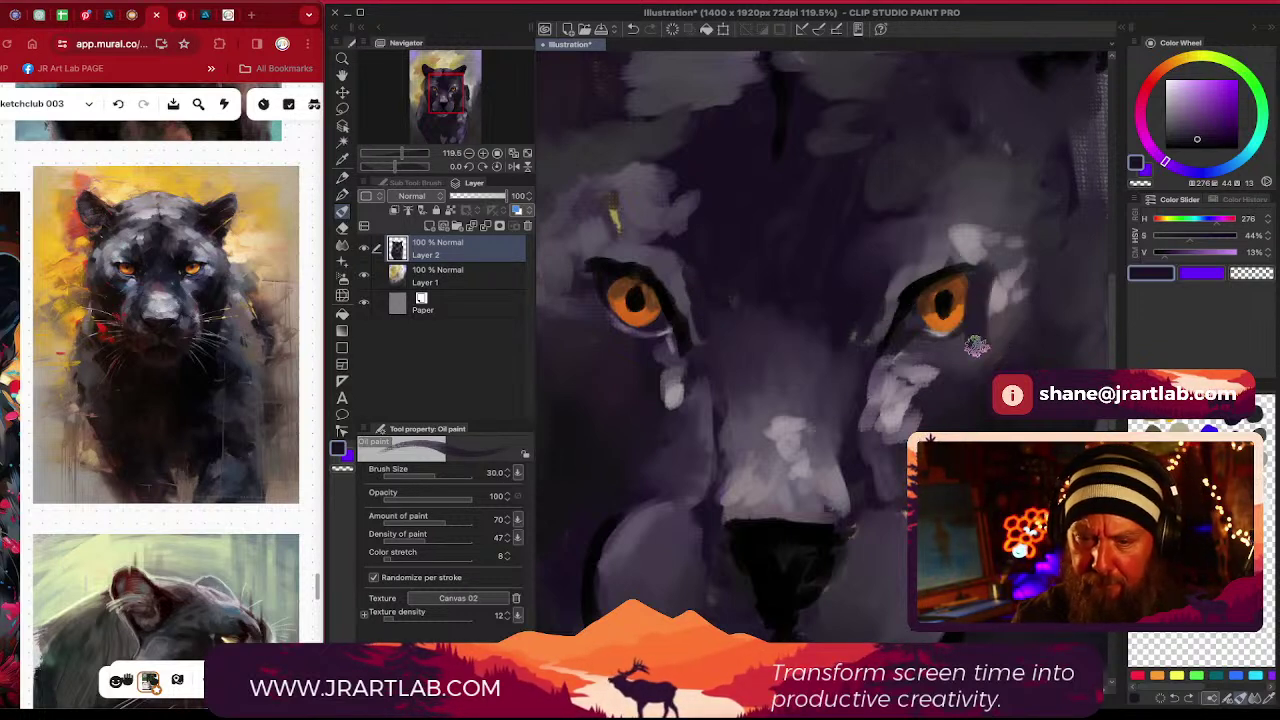
scroll(986, 330, "down", 1)
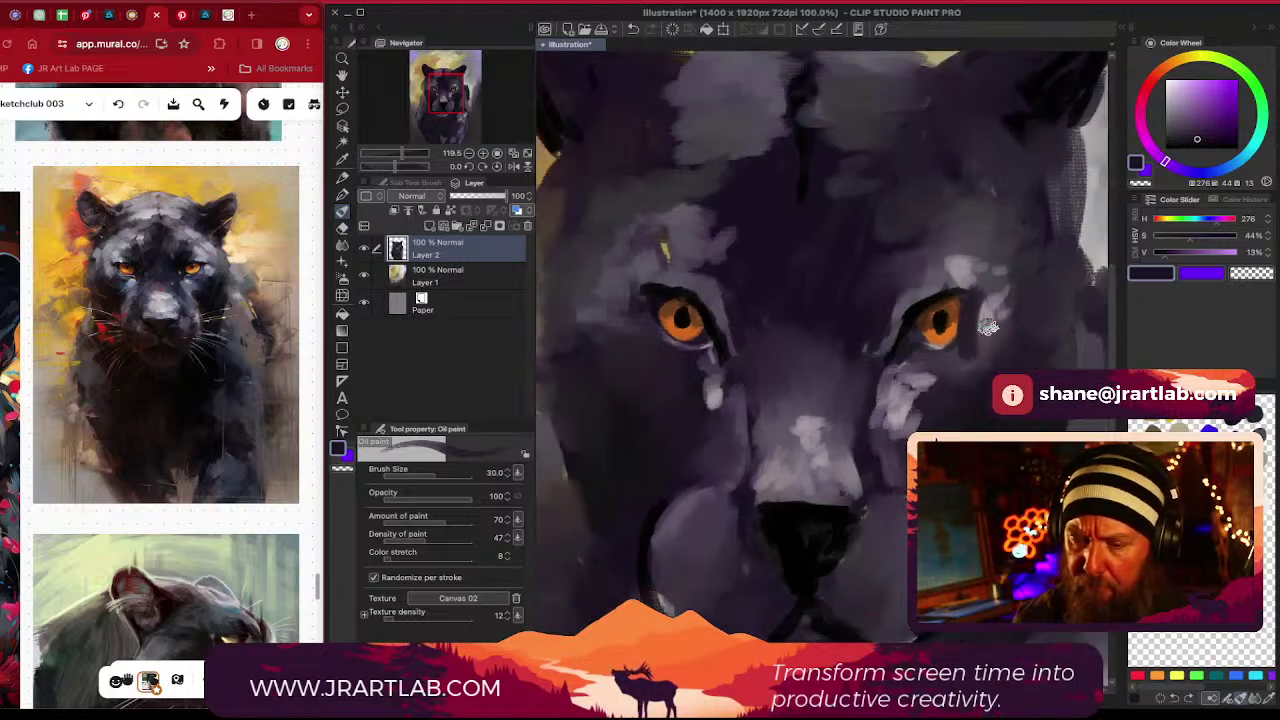
left_click_drag(957, 357, 941, 369)
Paint light grey fur highlights above and outside the right eye with the colour sampled from its brow
left_click(948, 277, "alt")
mouse_move(1000, 292)
left_mouse_down()
mouse_move(898, 291)
mouse_move(1003, 282)
left_mouse_up()
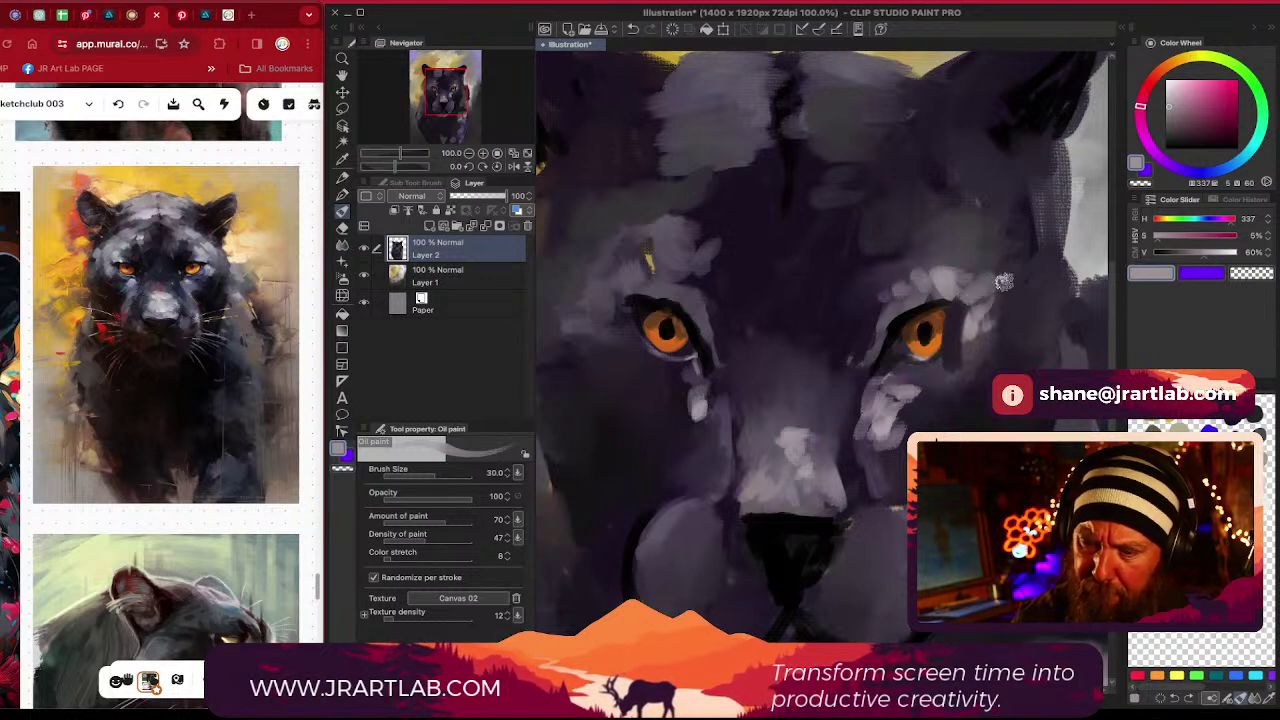
mouse_move(975, 355)
left_mouse_down()
mouse_move(980, 344)
mouse_move(970, 363)
left_mouse_up()
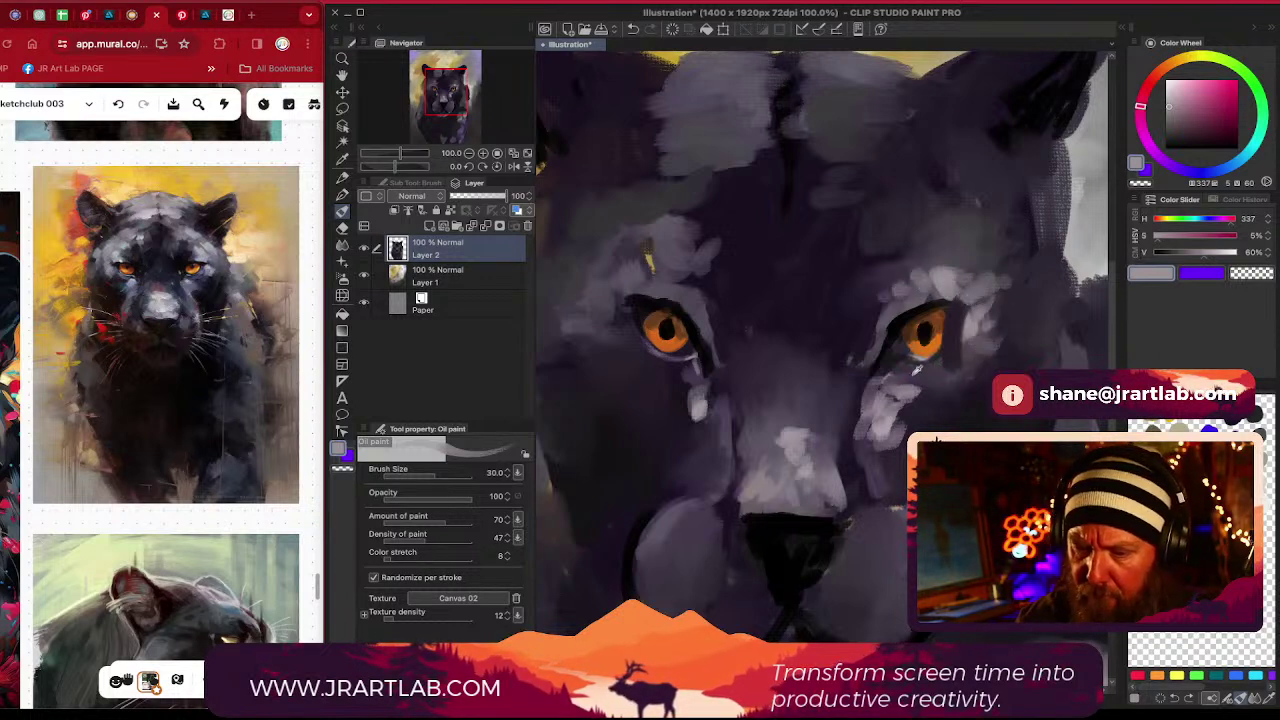
Paint saturated purple patches beneath both eyes with a colour of hue 275, 53% saturation and 33% brightness
left_click(916, 369, "alt")
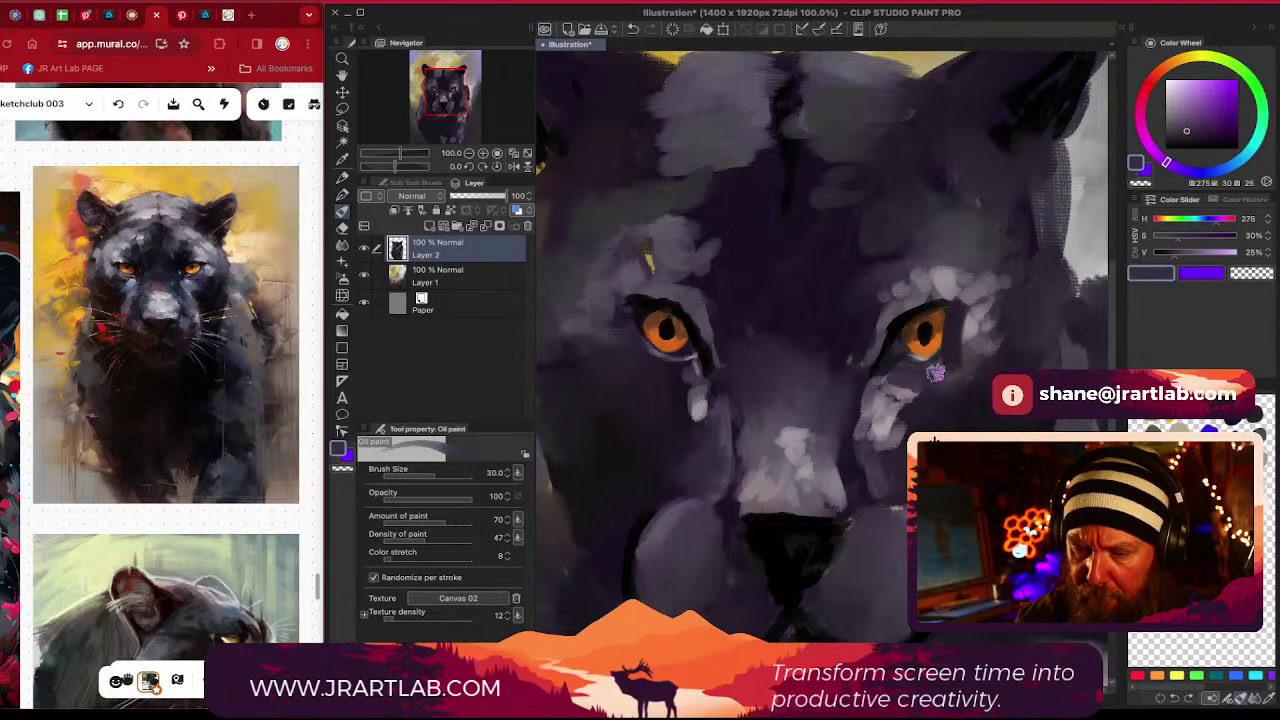
left_click(946, 382, "alt")
left_click_drag(1191, 129, 1204, 125)
mouse_move(902, 378)
left_mouse_down()
mouse_move(933, 380)
mouse_move(920, 396)
left_mouse_up()
mouse_move(686, 369)
left_mouse_down()
mouse_move(662, 390)
mouse_move(677, 388)
mouse_move(673, 374)
left_mouse_up()
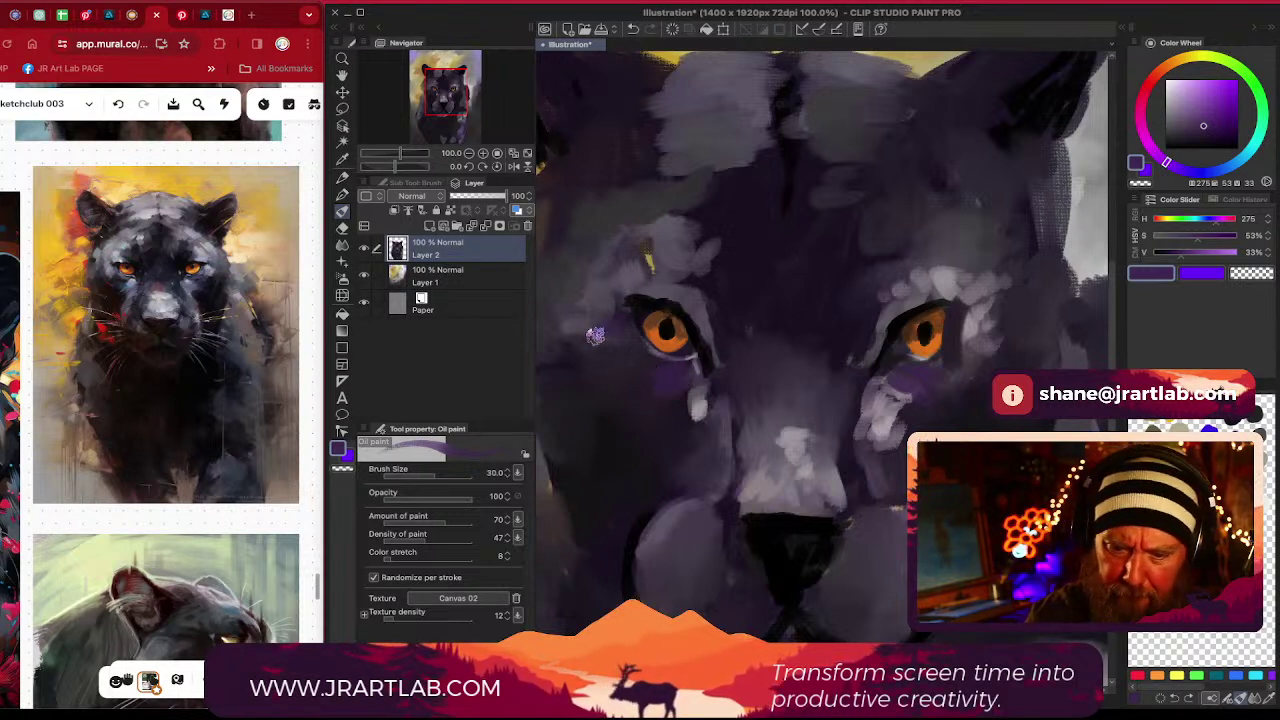
Paint light purple fur strokes outside the left eye at 37% saturation, 66% brightness, and mute the colour to 15% saturation, 63% brightness
left_click(1192, 102)
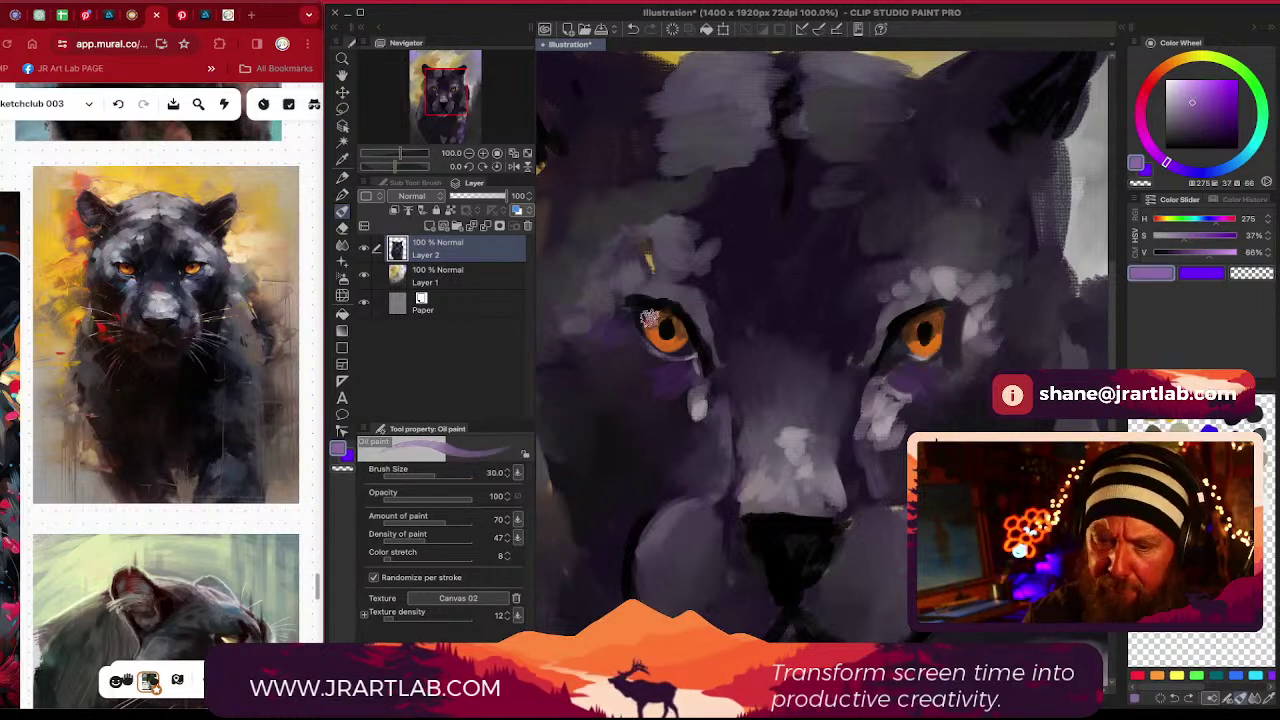
mouse_move(605, 335)
left_mouse_down()
mouse_move(627, 346)
mouse_move(617, 357)
left_mouse_up()
mouse_move(621, 332)
left_mouse_down()
mouse_move(600, 312)
mouse_move(607, 343)
mouse_move(608, 291)
mouse_move(598, 295)
left_mouse_up()
left_click(1176, 104)
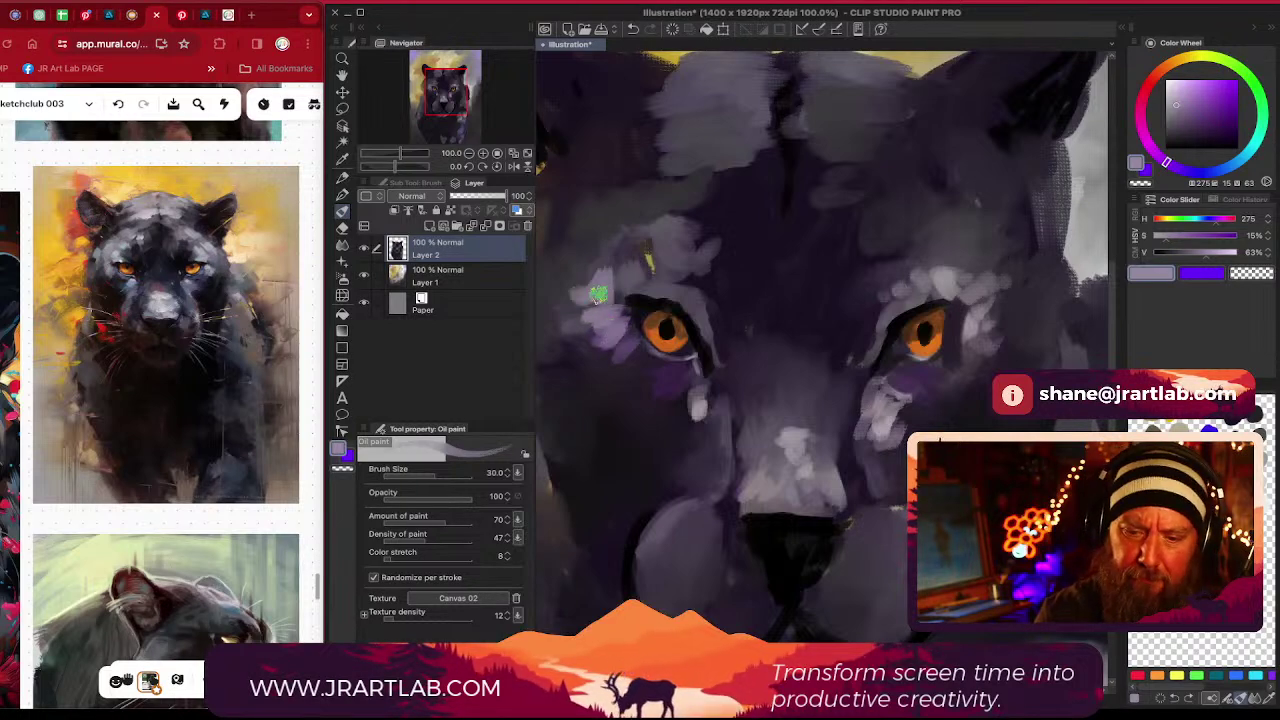
Paint light purple-grey highlights along the outer edges of both muzzle pads and above the right side of the mouth line
scroll(961, 278, "down", 5)
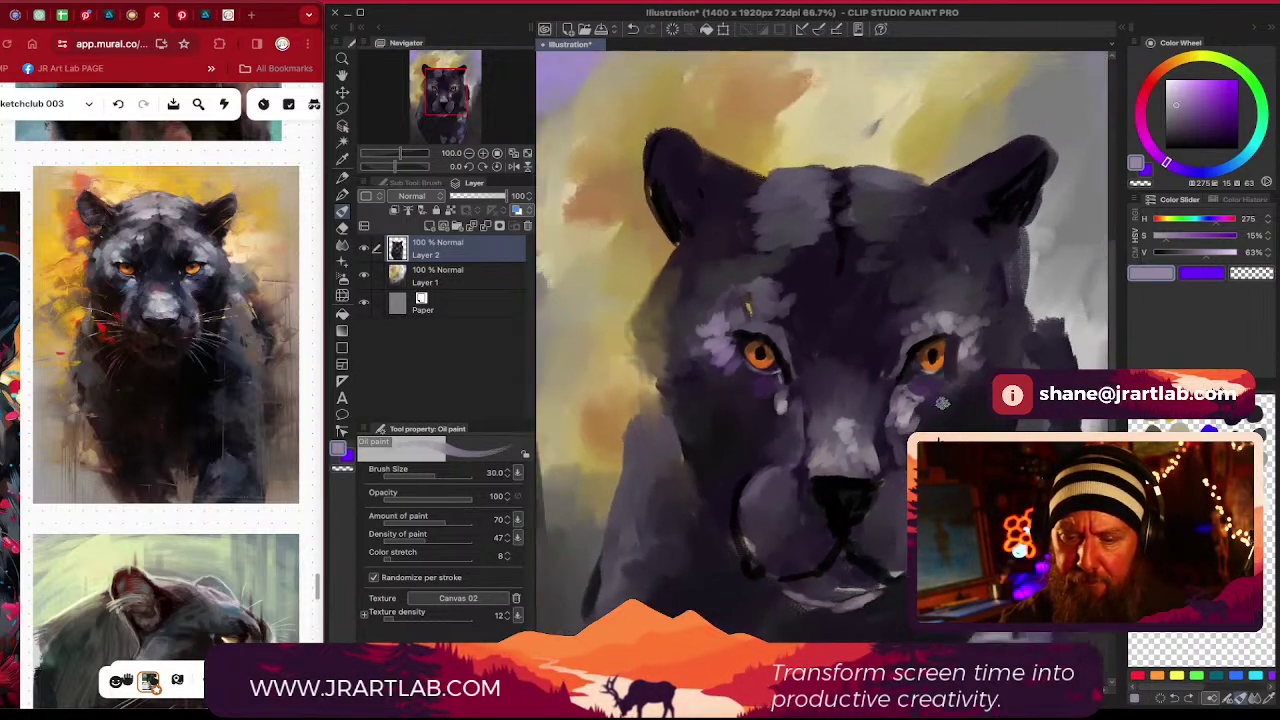
scroll(697, 372, "up", 3)
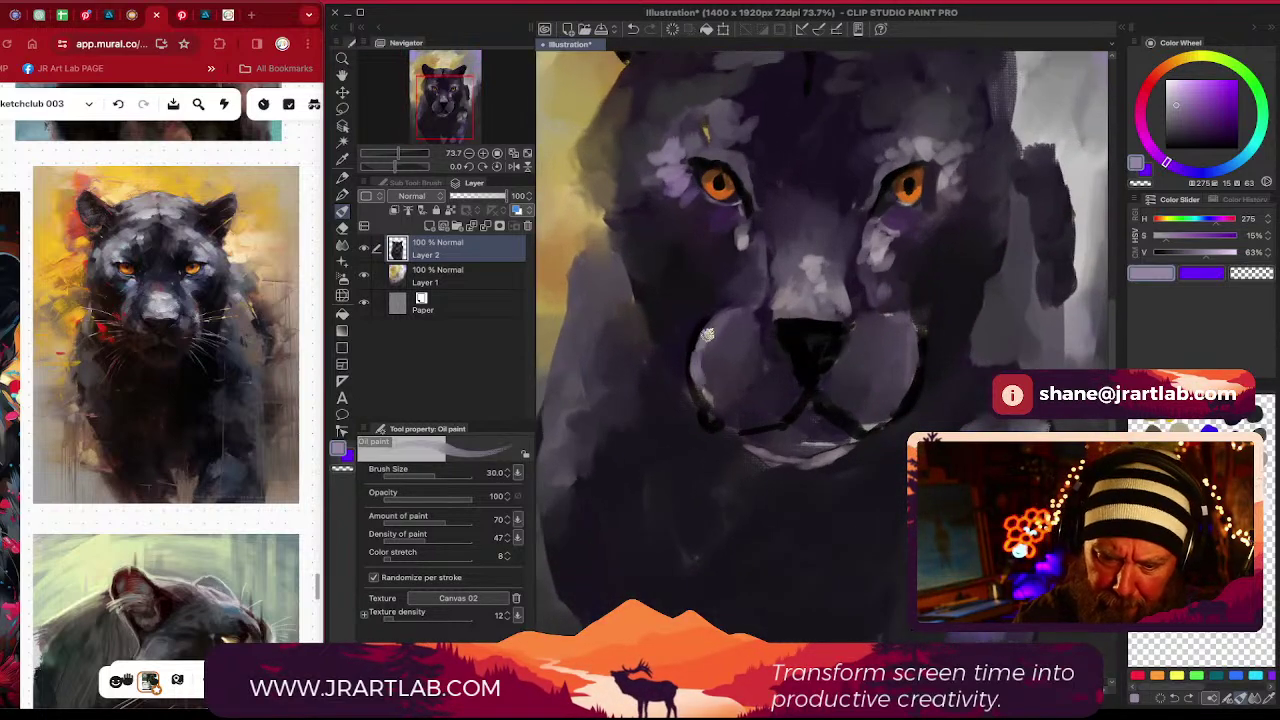
mouse_move(693, 378)
left_mouse_down()
mouse_move(715, 410)
mouse_move(703, 355)
mouse_move(726, 339)
mouse_move(716, 405)
left_mouse_up()
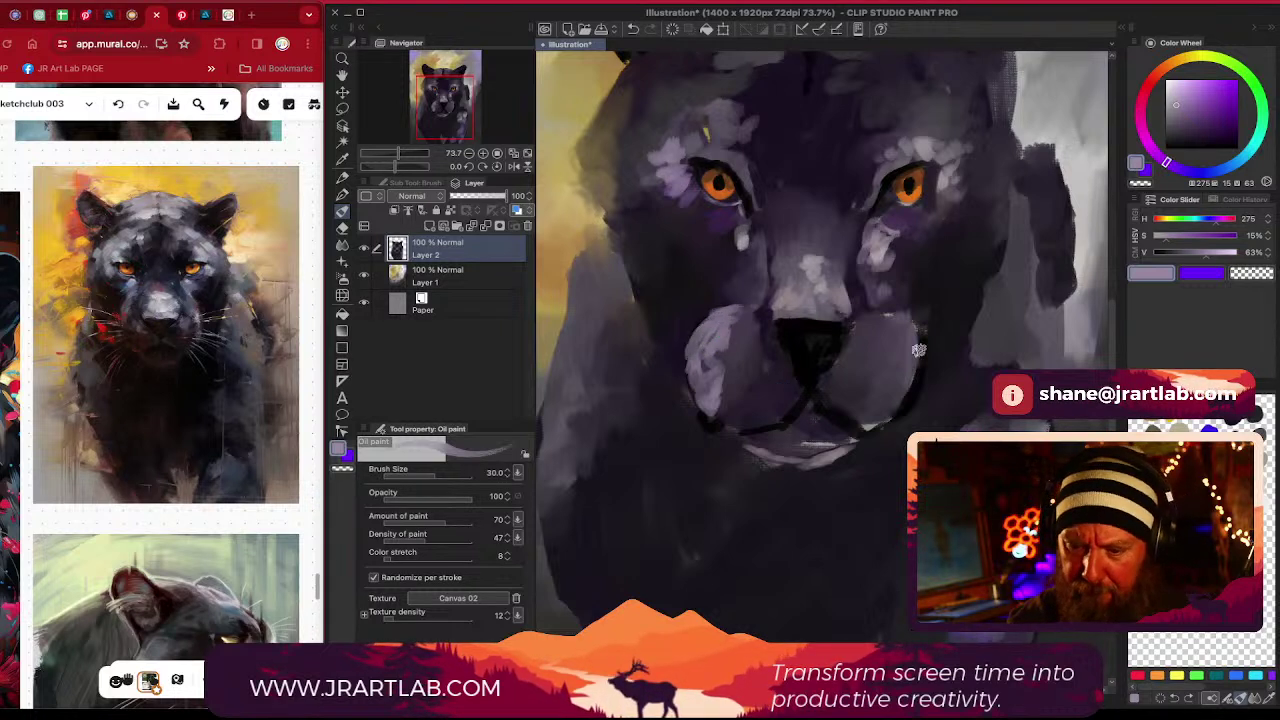
mouse_move(910, 360)
left_mouse_down()
mouse_move(883, 427)
mouse_move(905, 394)
mouse_move(913, 404)
mouse_move(893, 416)
mouse_move(911, 337)
mouse_move(917, 376)
left_mouse_up()
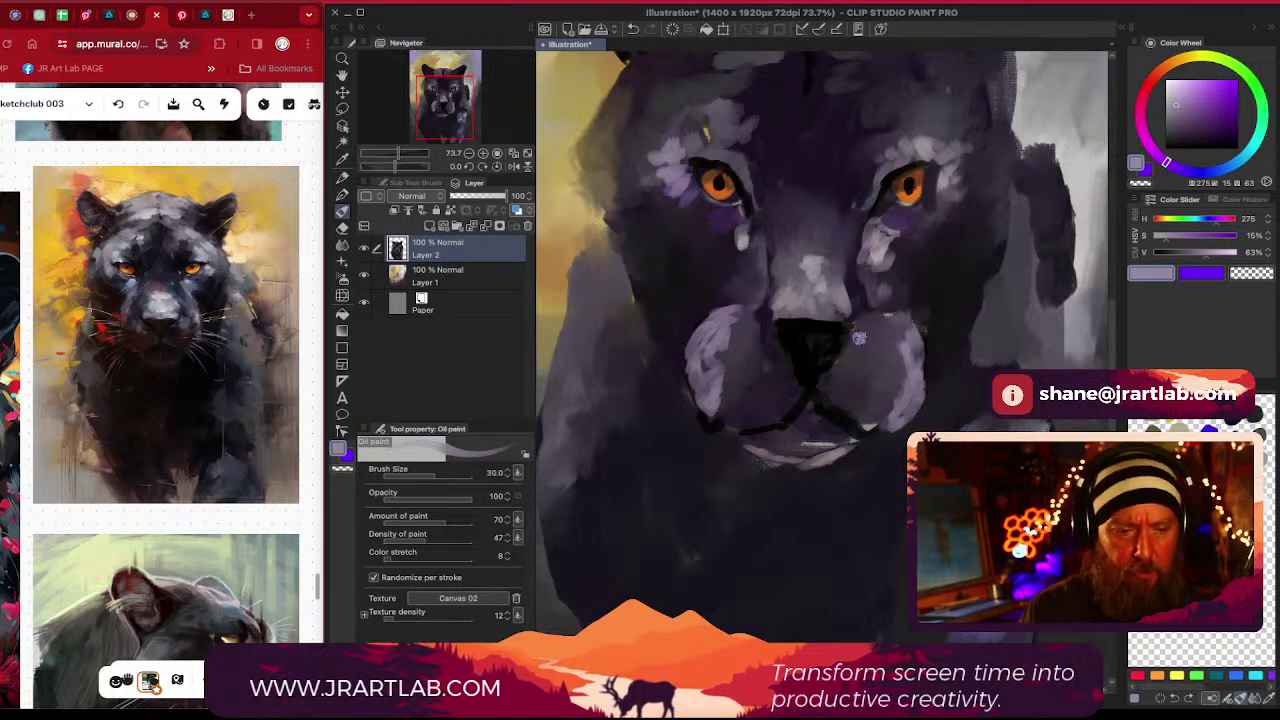
mouse_move(847, 410)
left_mouse_down()
mouse_move(864, 411)
mouse_move(830, 401)
left_mouse_up()
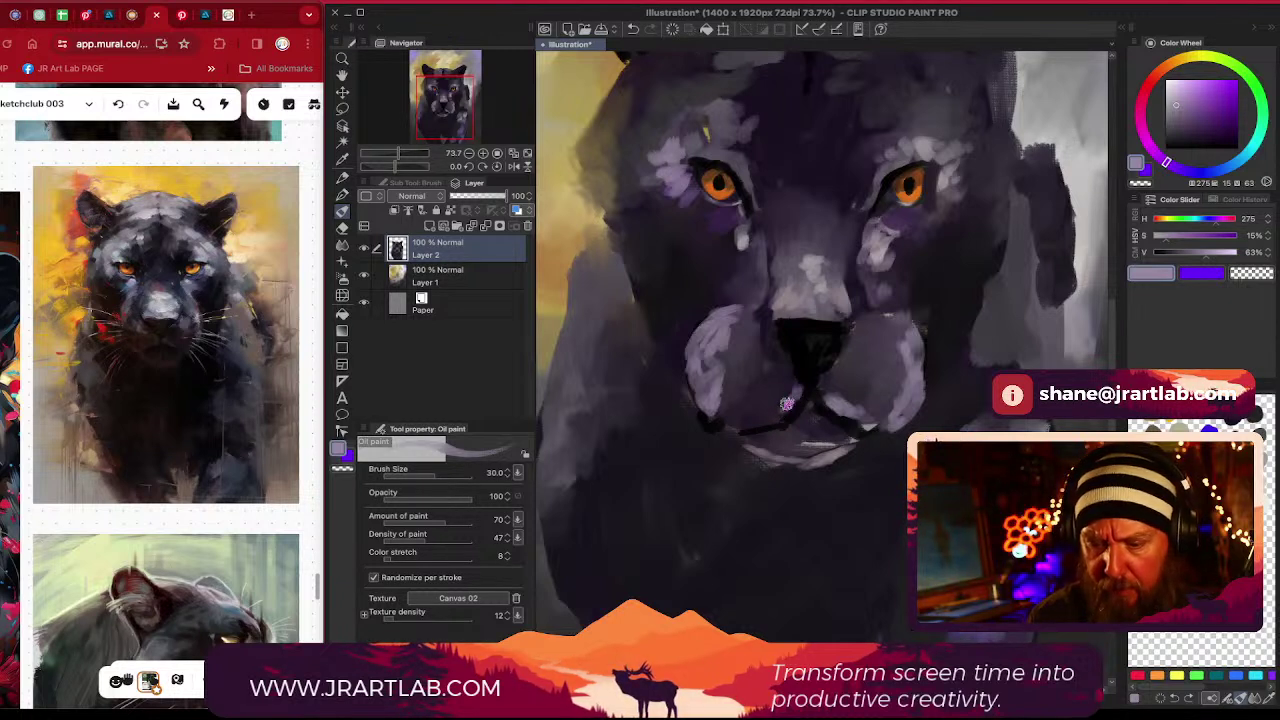
Thin the mouth line with dark purple sampled from the muzzle, and paint the nose with near-black at 6% brightness
left_click(760, 382, "alt")
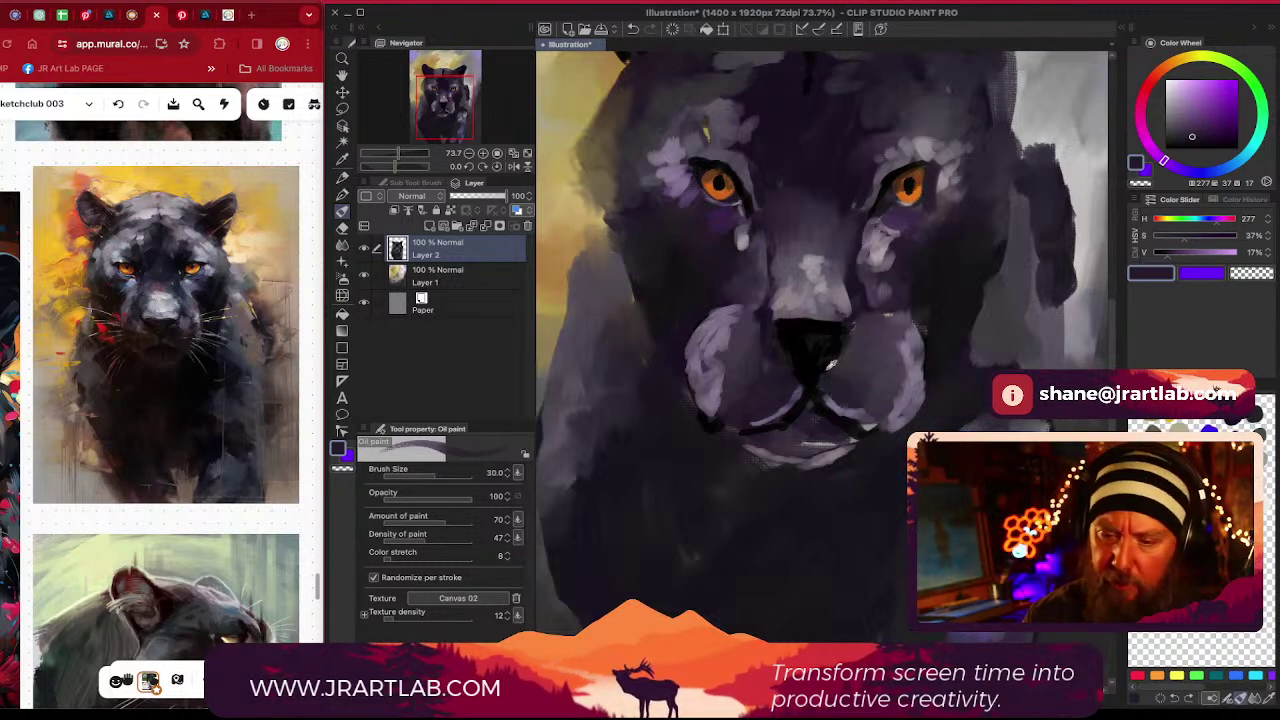
left_click(835, 341, "alt")
left_click_drag(835, 341, 805, 345)
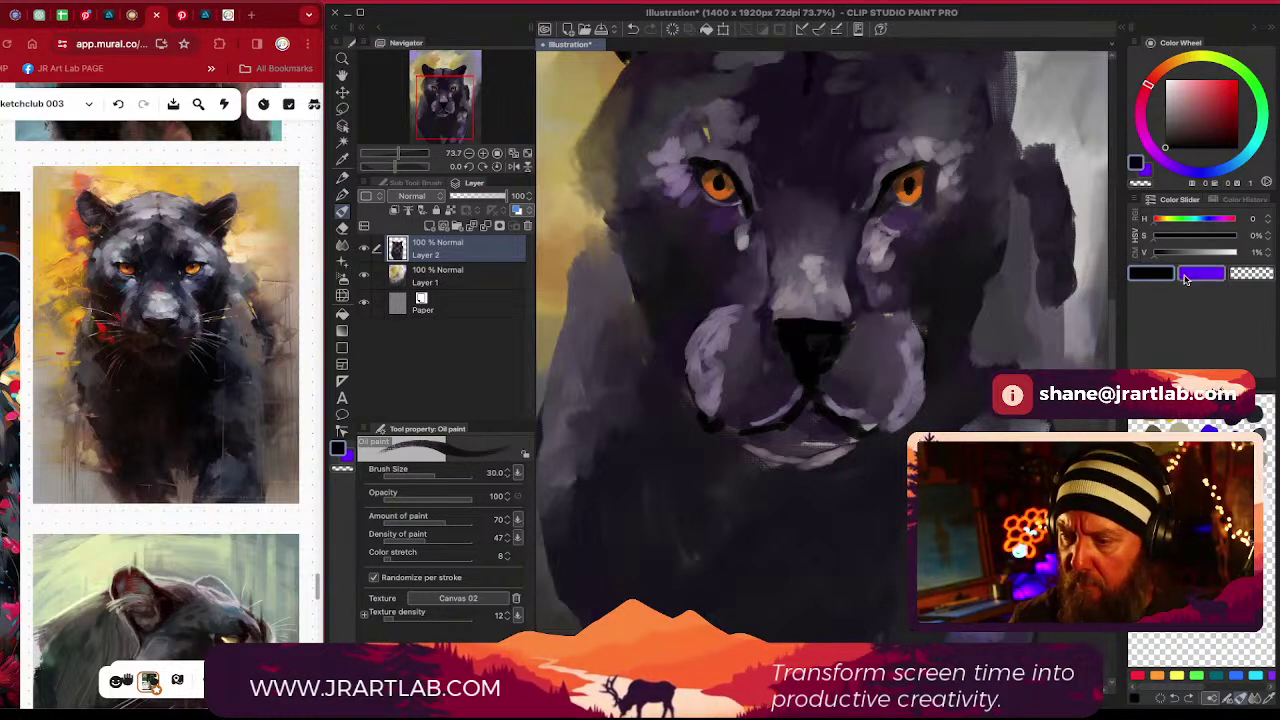
left_click(1157, 253)
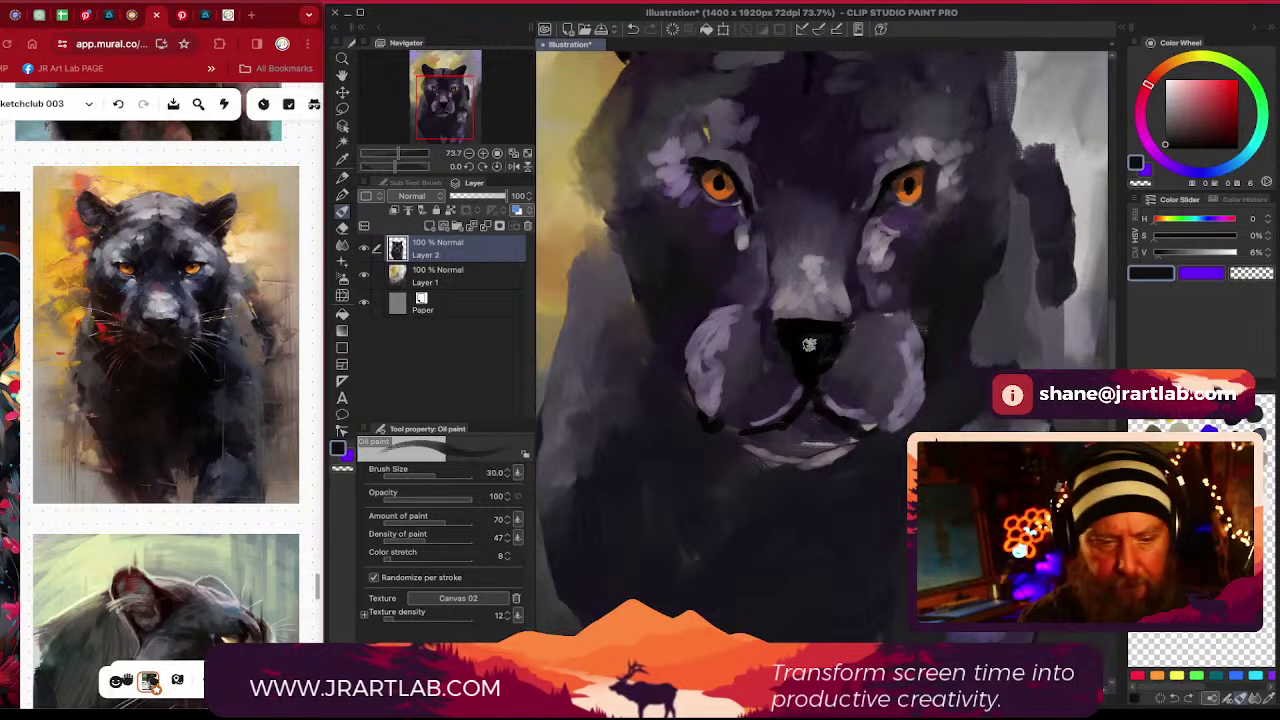
Sharpen the nose's outline at brush size 15, using black sampled from the nose and dark purple-grey sampled from the muzzle
left_click(785, 324, "alt")
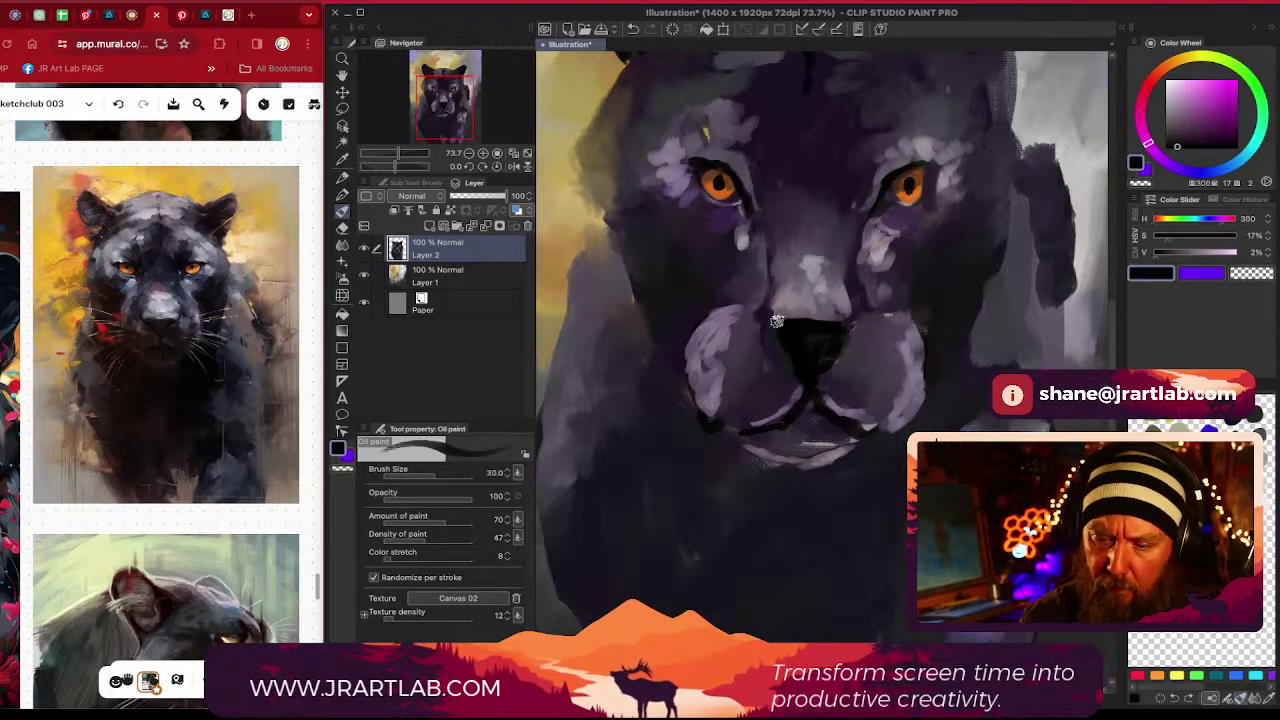
key("bracketleft")
key("bracketleft")
key("bracketleft")
key("bracketleft")
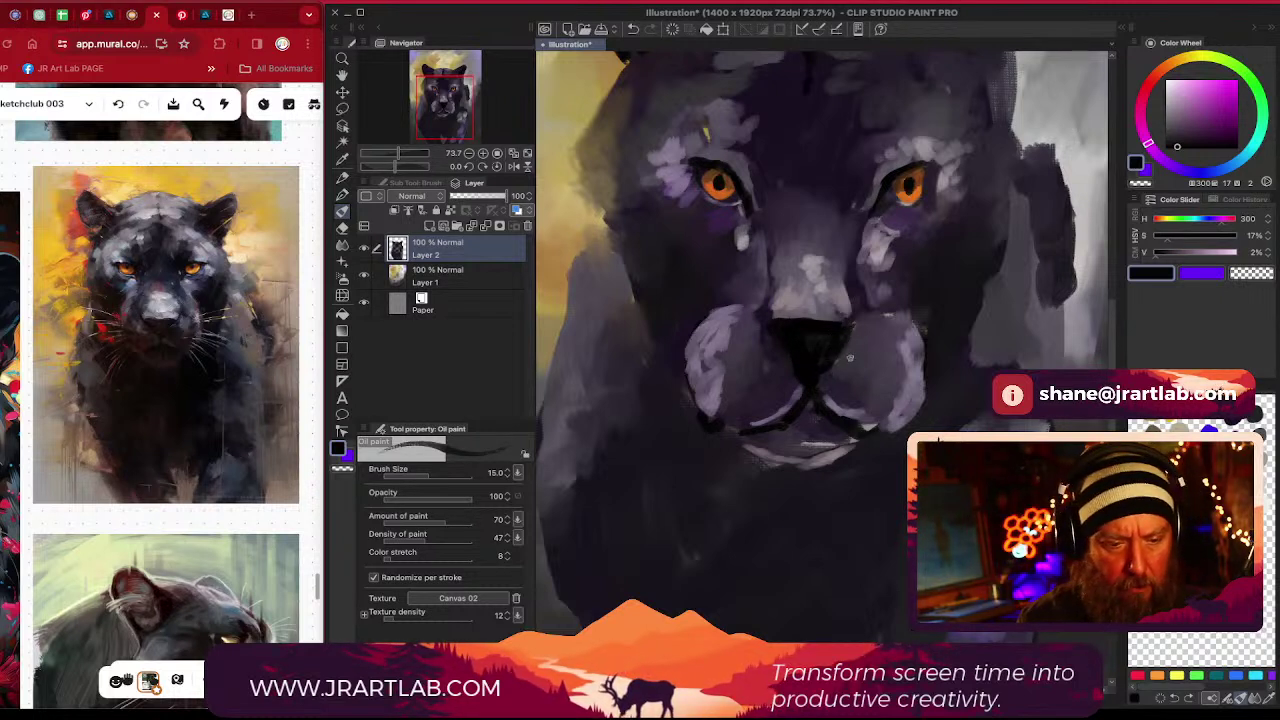
left_click(851, 353, "alt")
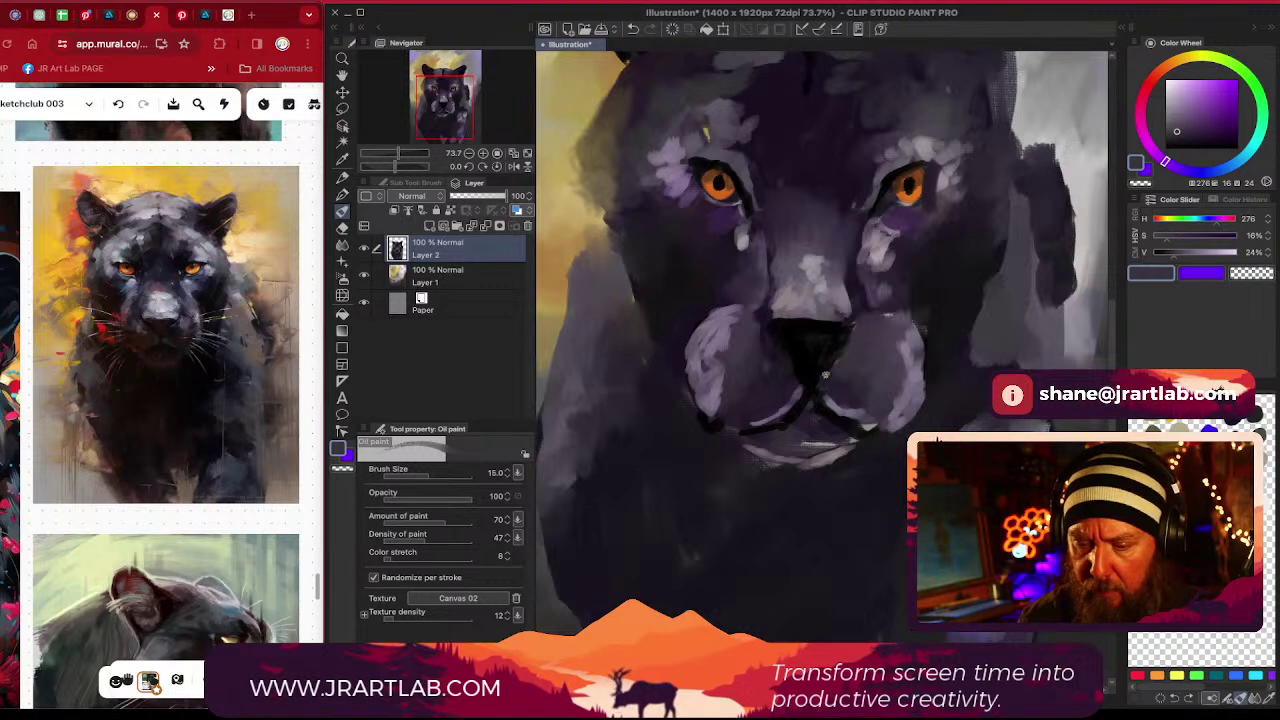
left_click(851, 360, "alt")
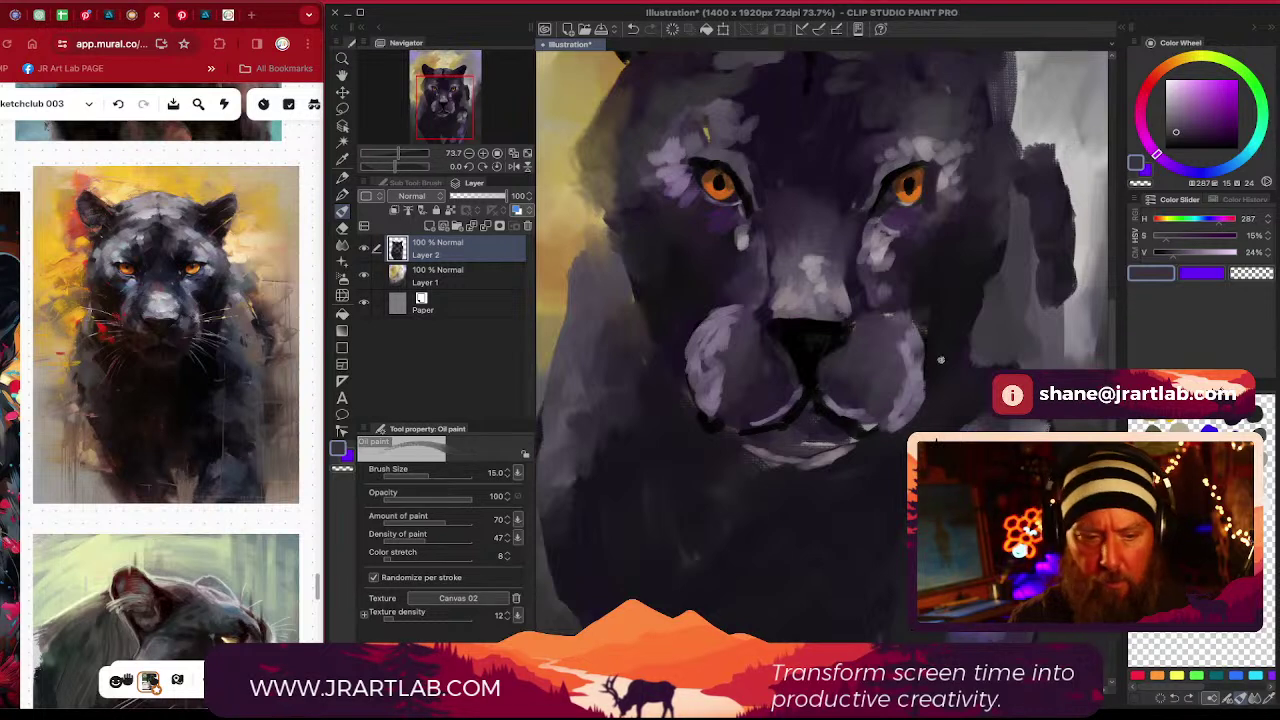
left_click_drag(920, 394, 906, 411)
left_click_drag(985, 386, 962, 408)
key("super+z")
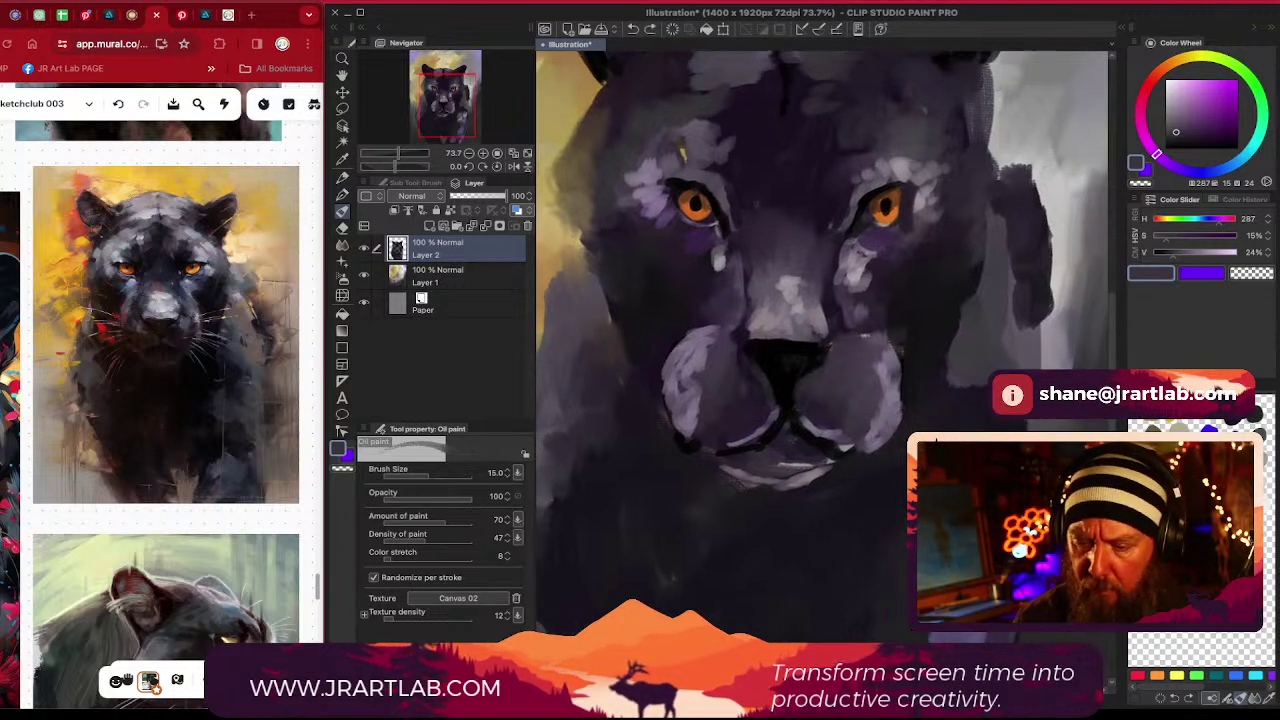
Extend light purple-grey highlights from the right eye down to the muzzle at size 40, and sample dark purple from the left muzzle pad
left_click(876, 432, "alt")
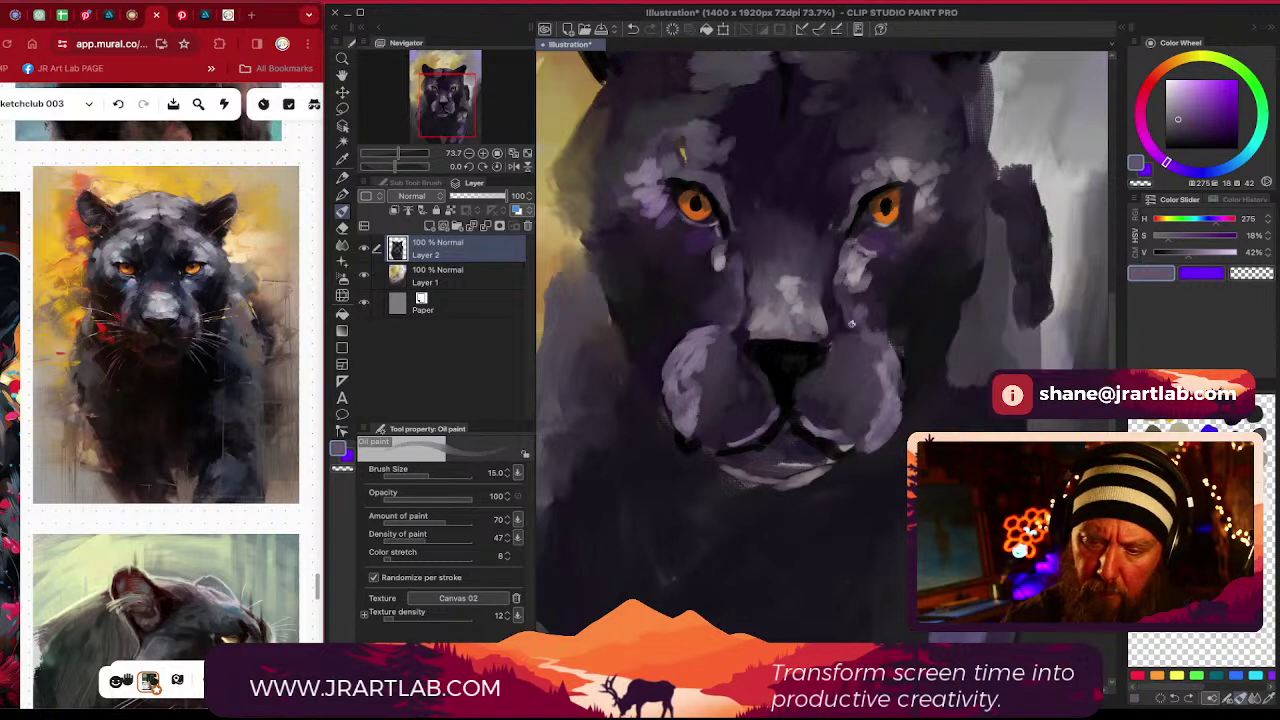
key("bracketright")
key("bracketright")
key("bracketright")
key("bracketright")
key("bracketright")
left_click_drag(864, 332, 876, 341)
left_click(1175, 107)
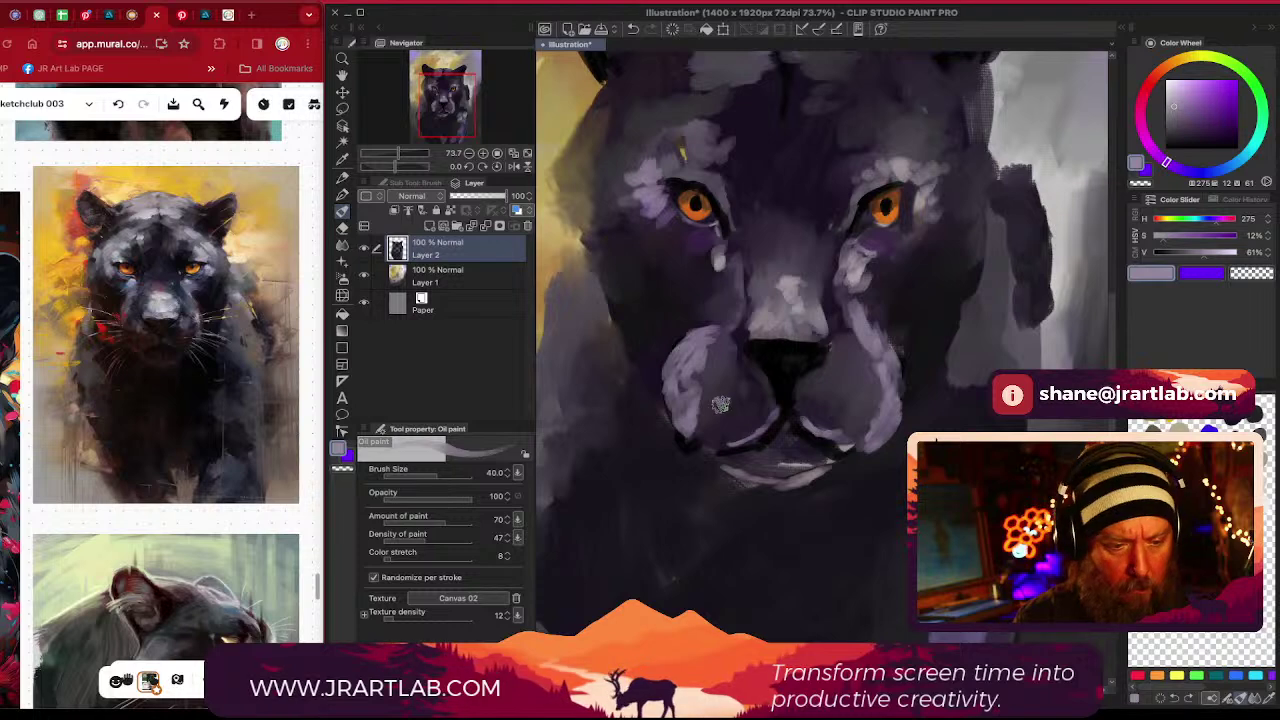
left_click(718, 361, "alt")
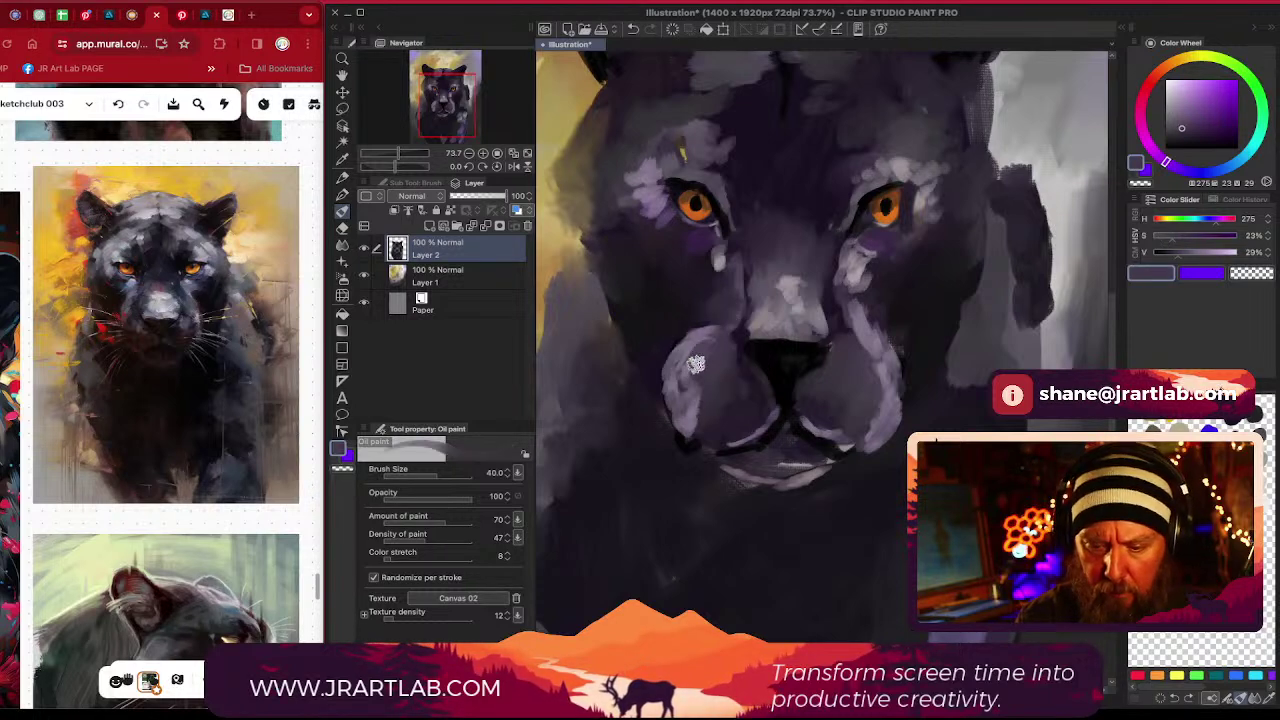
Clean up the outer contour of the head's left side with the Hard eraser at size 80
scroll(945, 290, "down", 1)
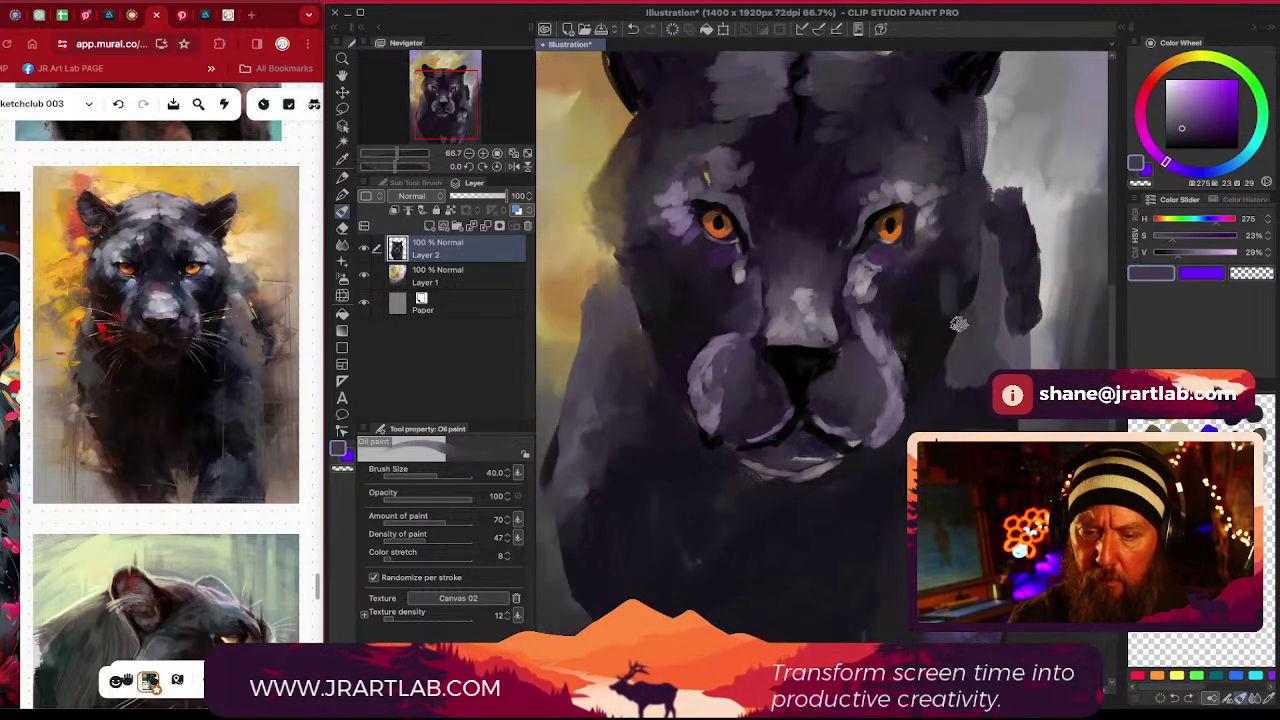
left_click_drag(958, 323, 882, 400)
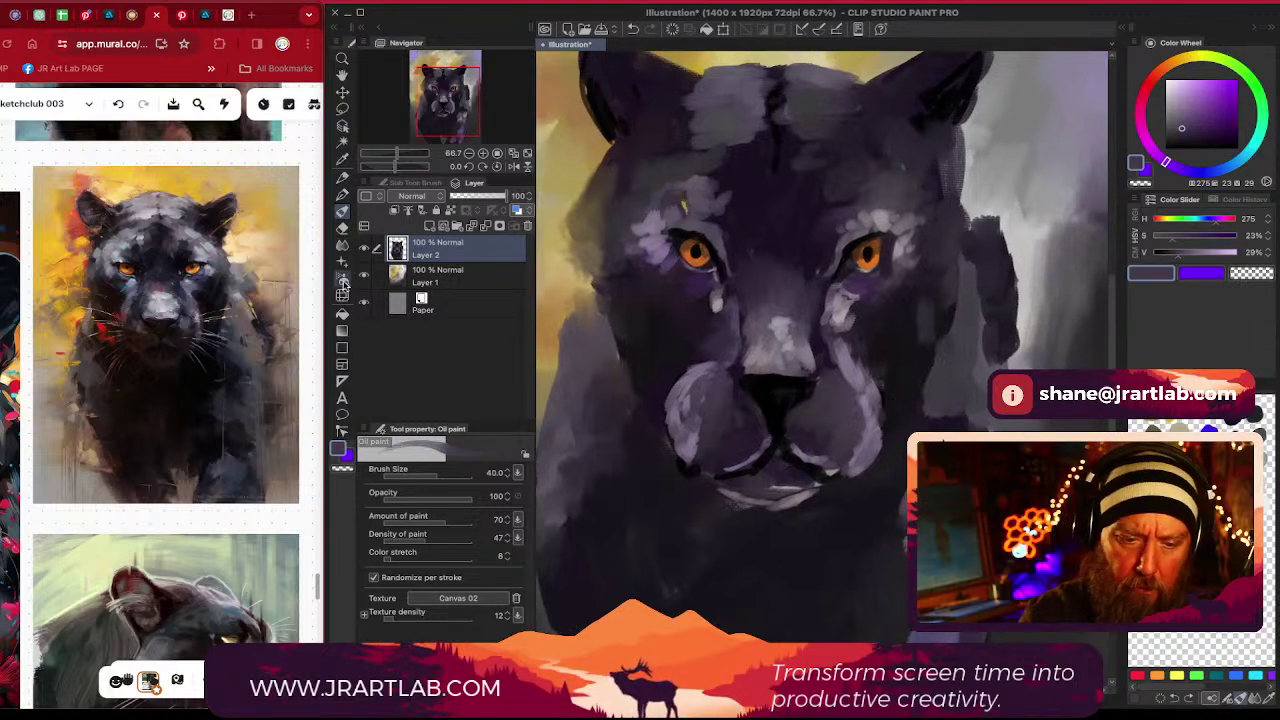
left_click(342, 228)
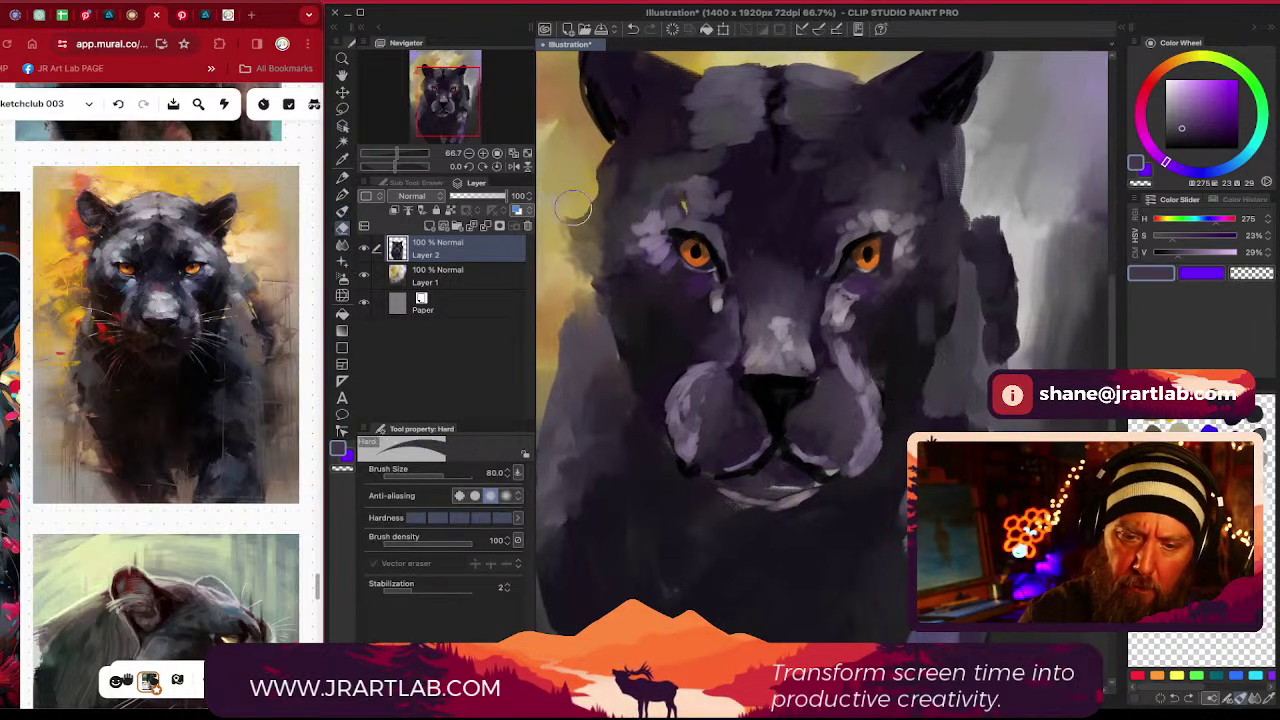
mouse_move(573, 208)
left_mouse_down()
mouse_move(566, 242)
mouse_move(597, 158)
mouse_move(558, 352)
left_mouse_up()
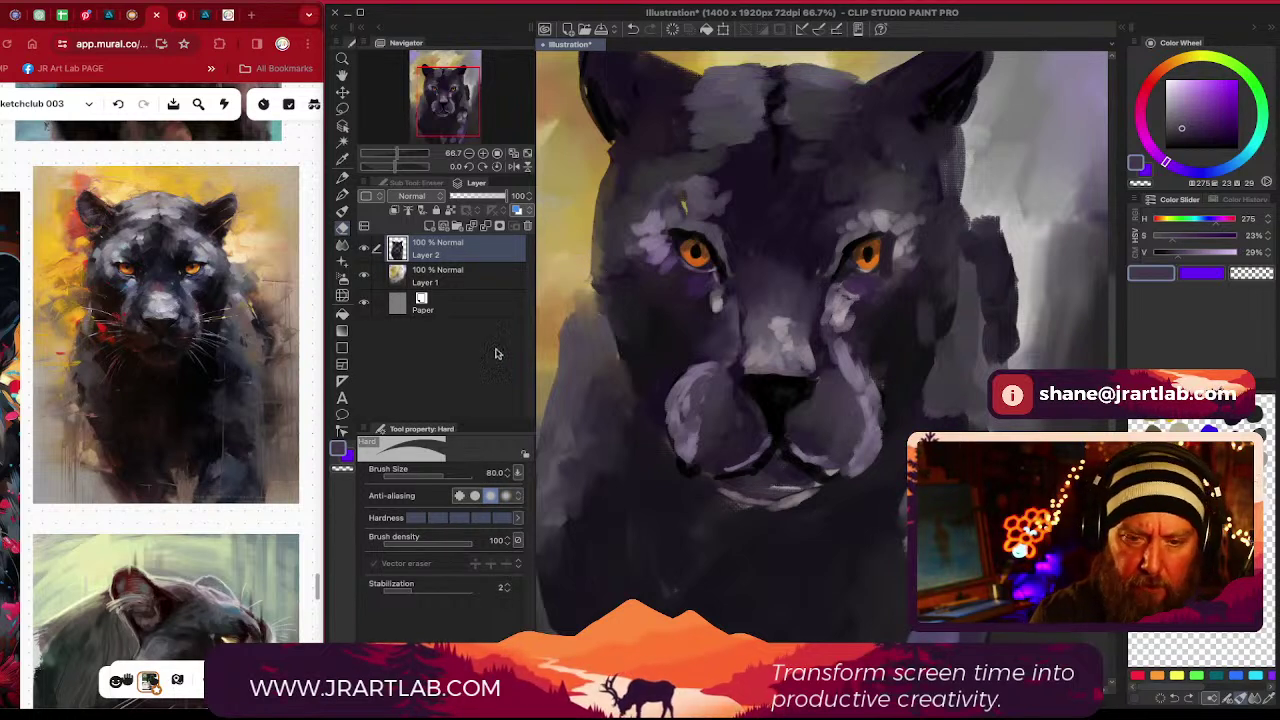
Erase the rough paint along the head's right contour below the ear with the Kneaded eraser at size 50
left_click(417, 183)
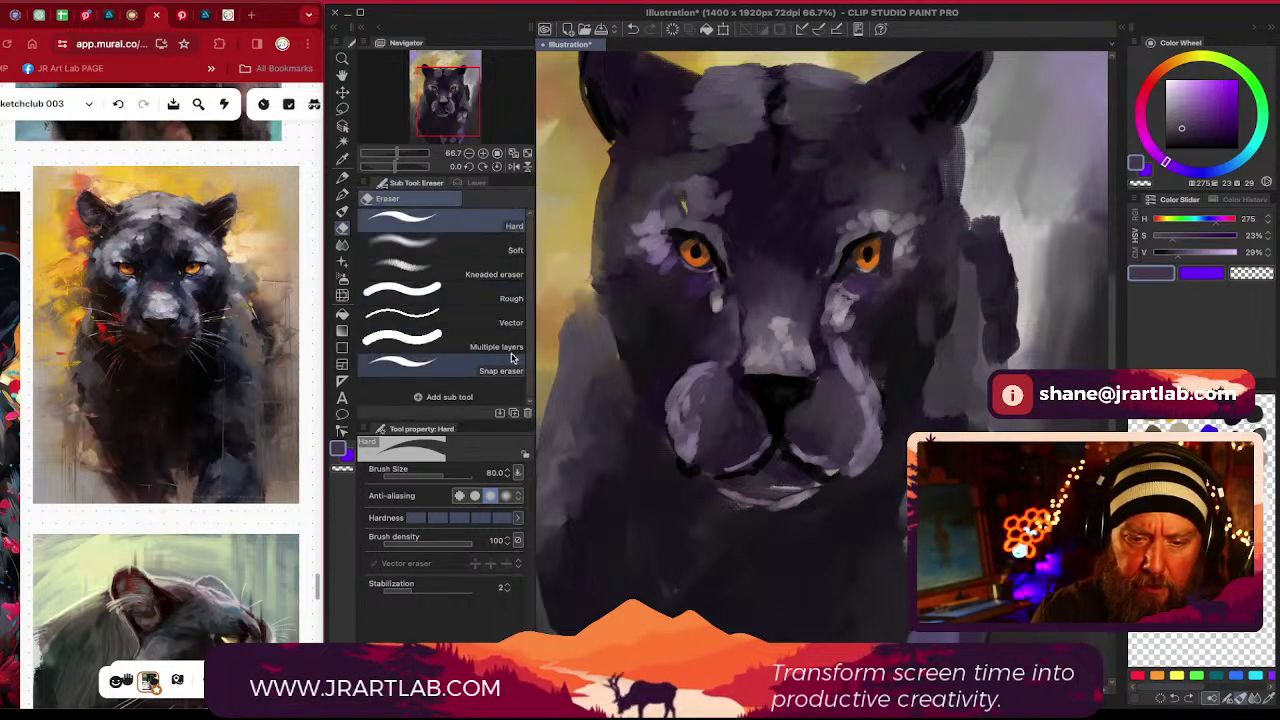
left_click(481, 273)
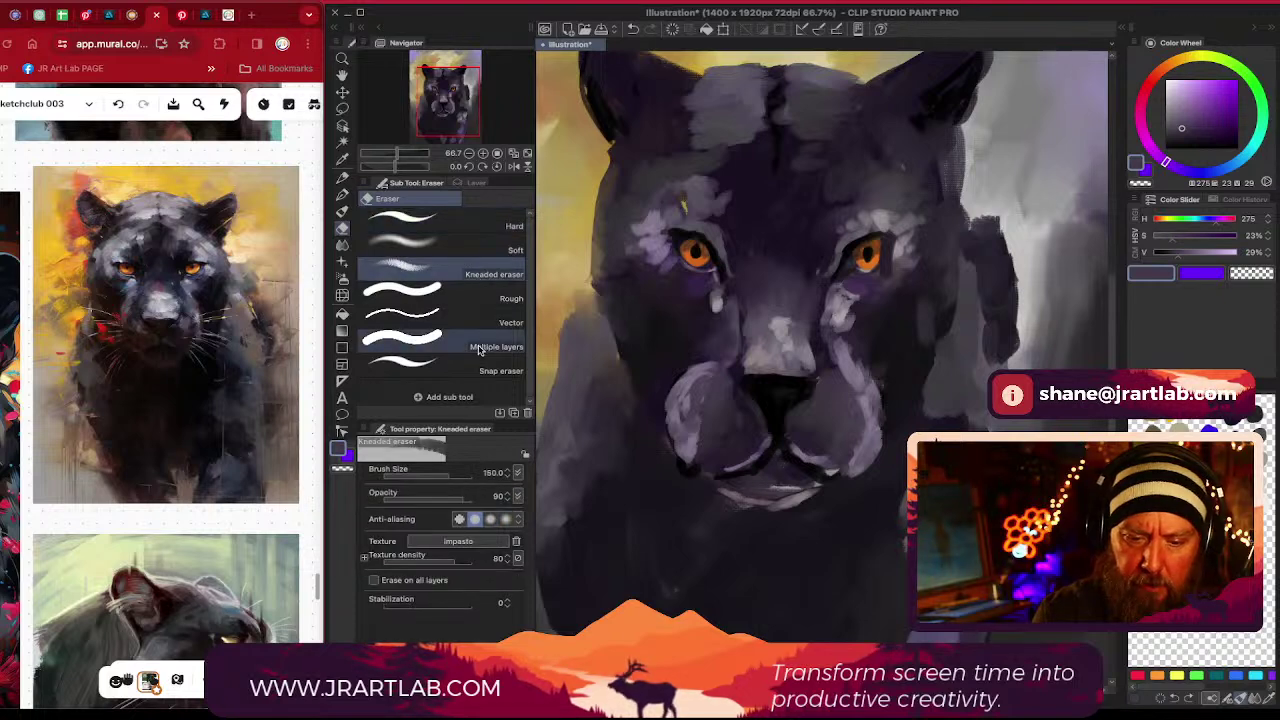
left_click(477, 250)
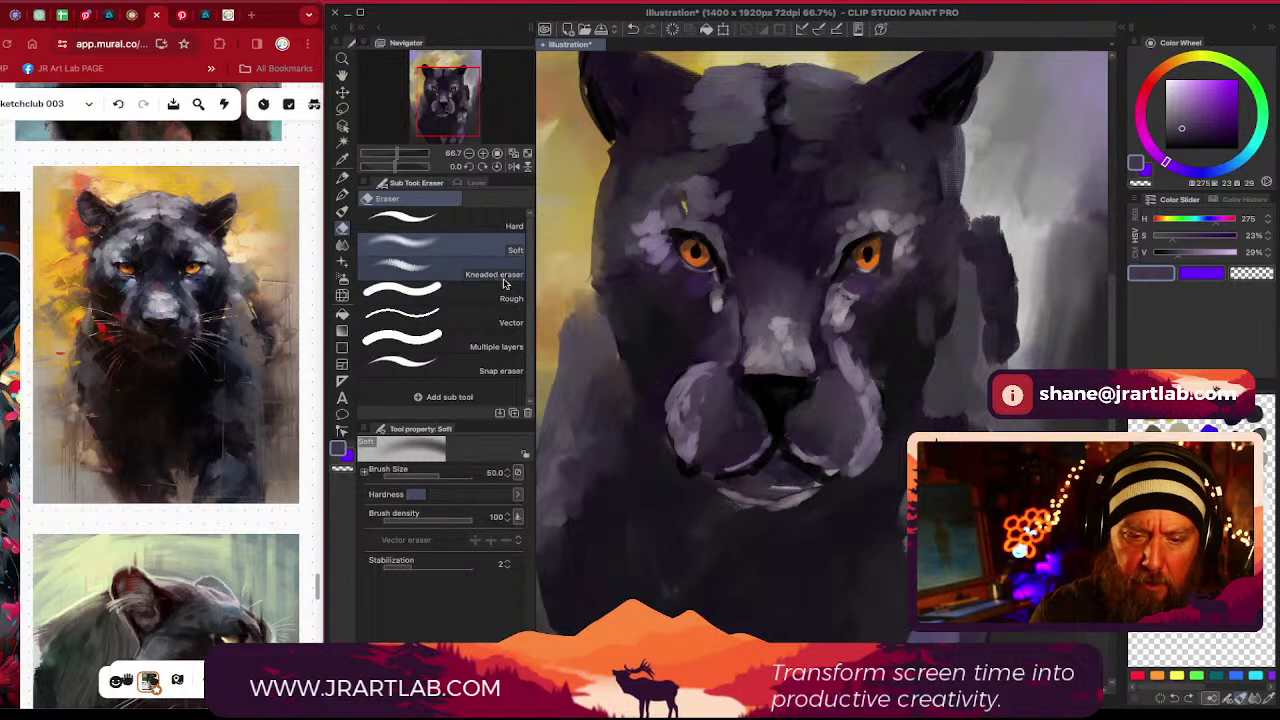
left_click(492, 274)
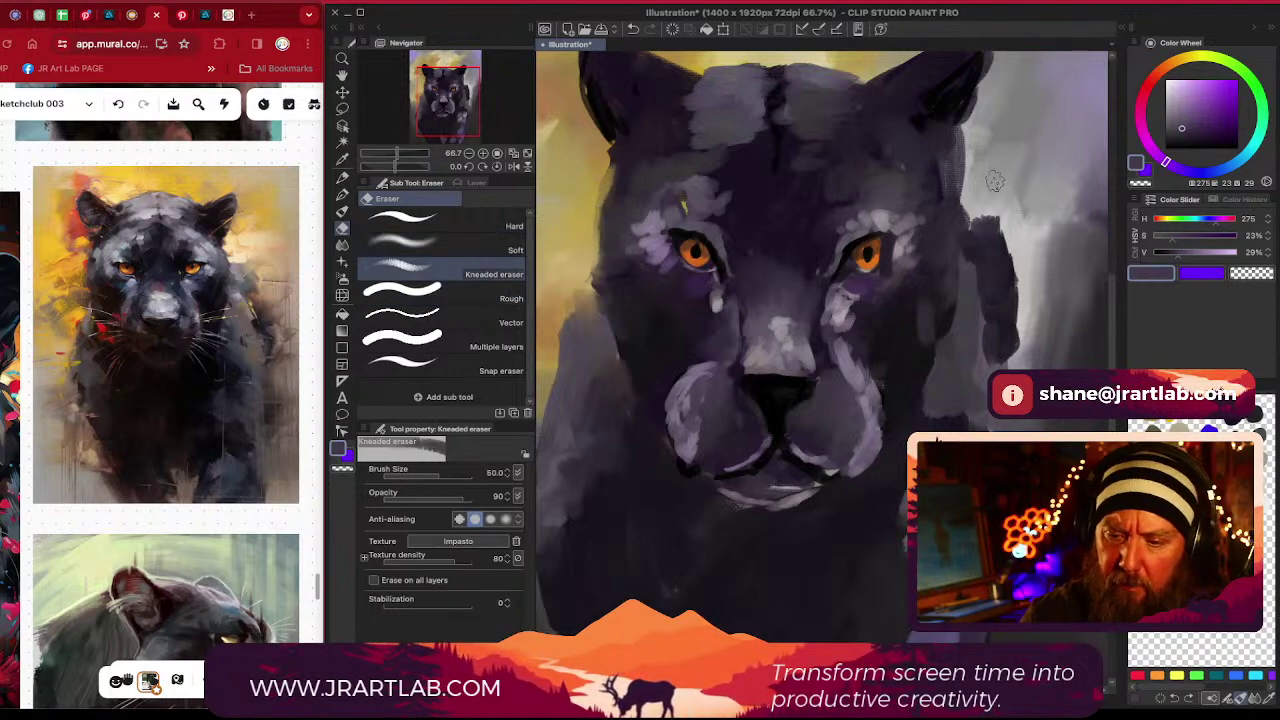
mouse_move(987, 182)
left_mouse_down()
mouse_move(977, 193)
mouse_move(967, 159)
left_mouse_up()
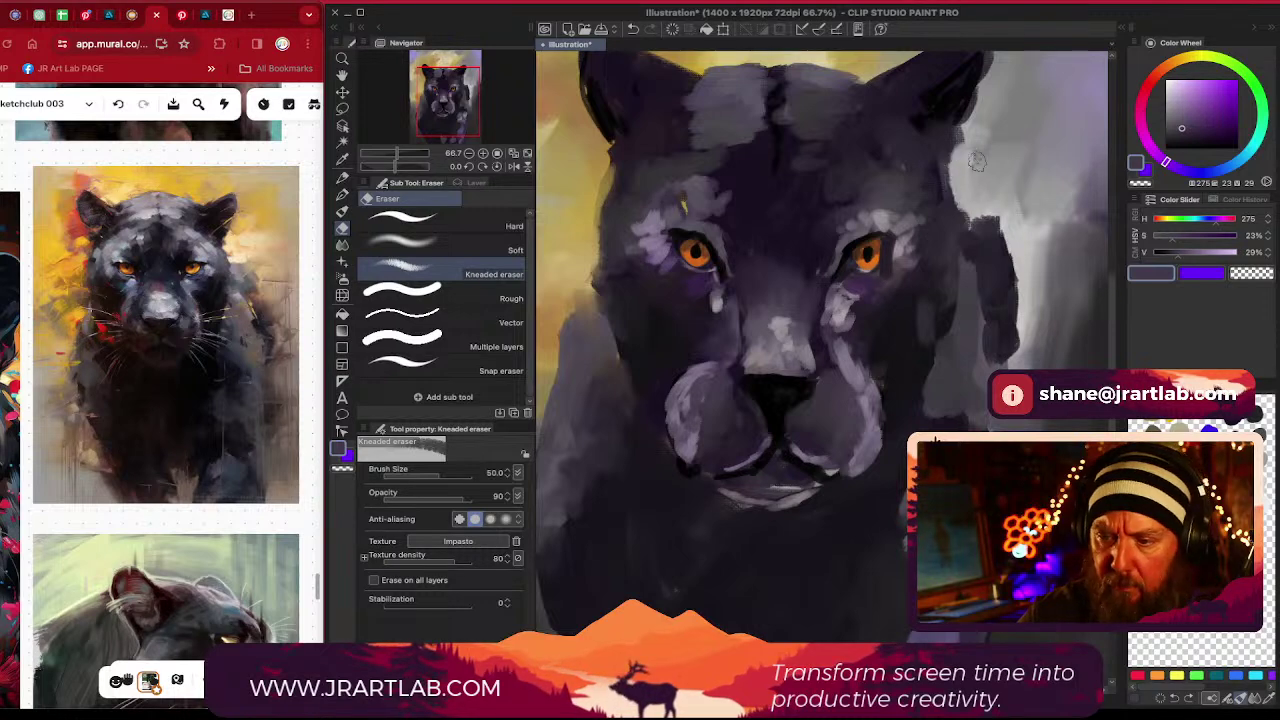
Blend the yellow spot above the left eye into the surrounding fur with the Painterly blender at size 30
scroll(986, 328, "down", 3)
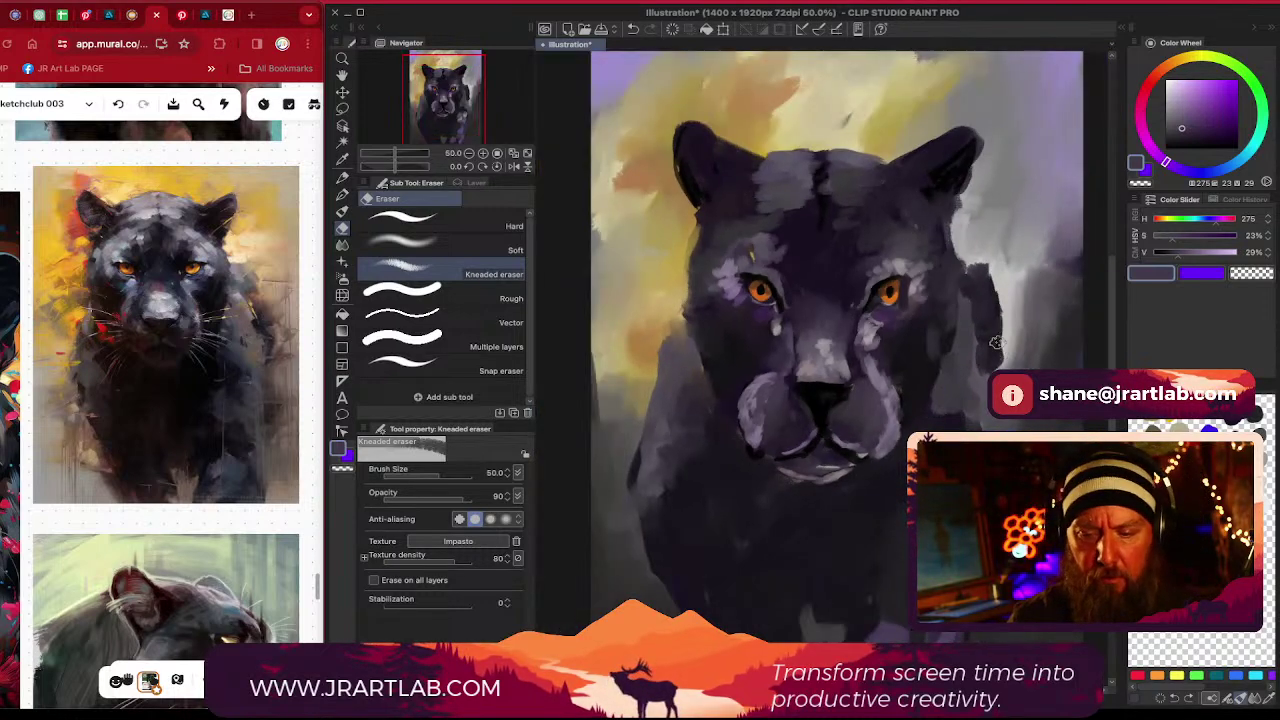
scroll(1007, 352, "down", 2)
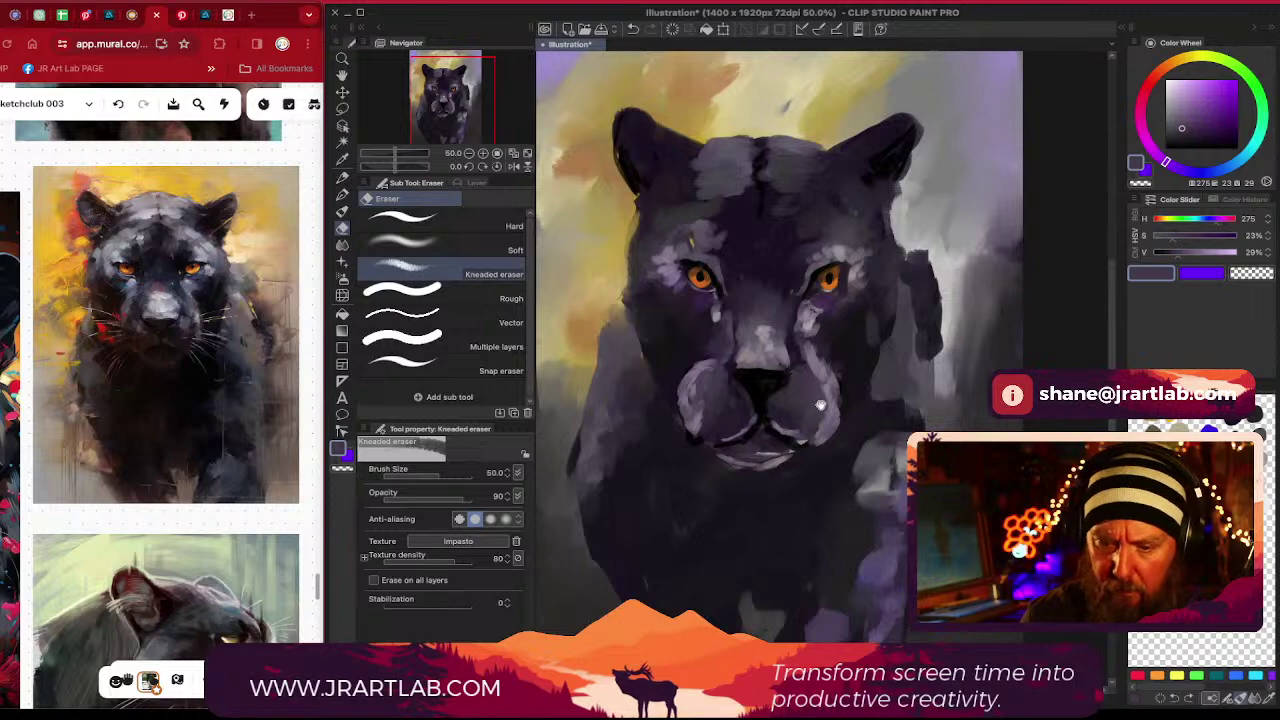
scroll(725, 314, "up", 5)
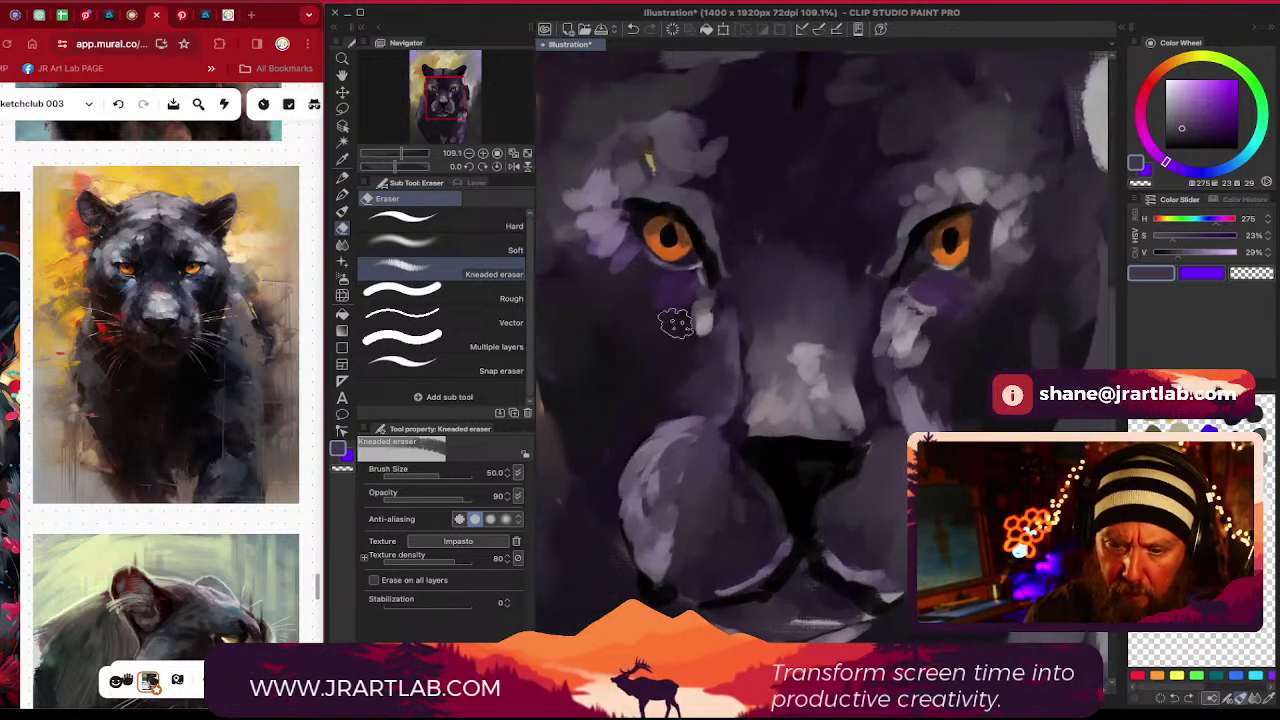
scroll(700, 303, "up", 4)
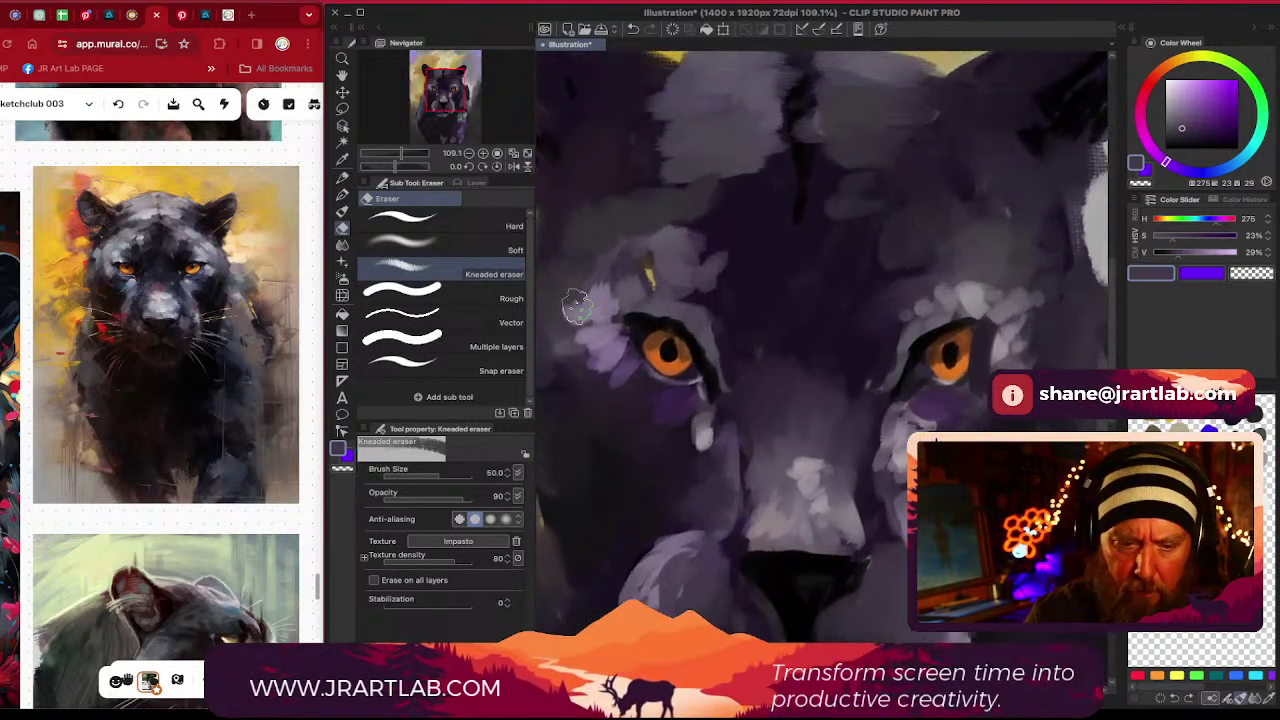
left_click(342, 244)
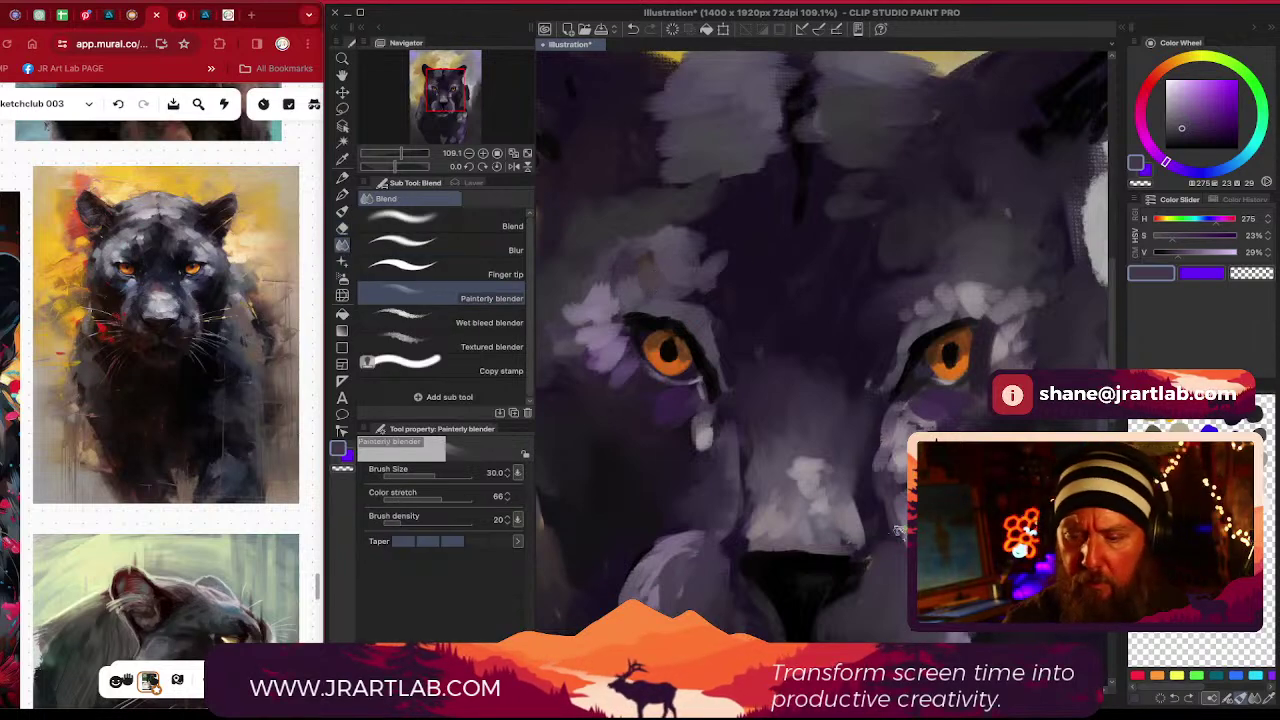
Examine the face up close and the whole portrait to judge the head and muzzle proportions
scroll(950, 420, "down", 3)
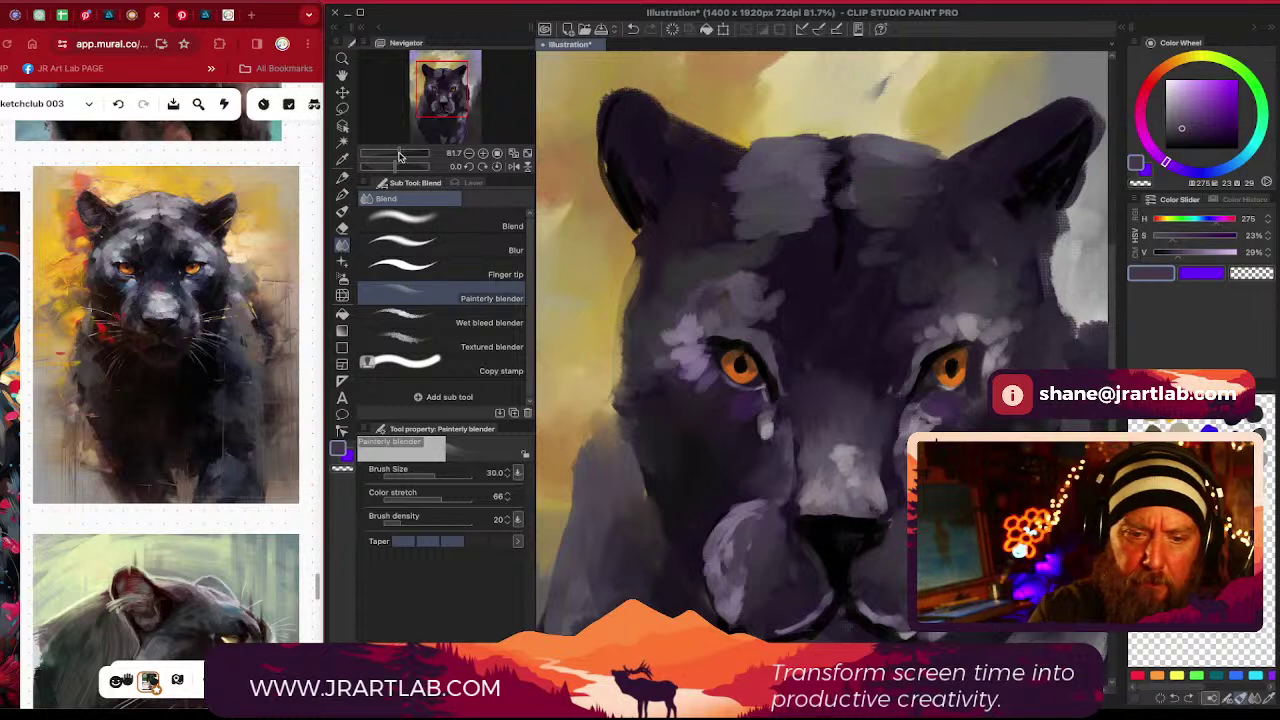
left_click_drag(399, 154, 395, 169)
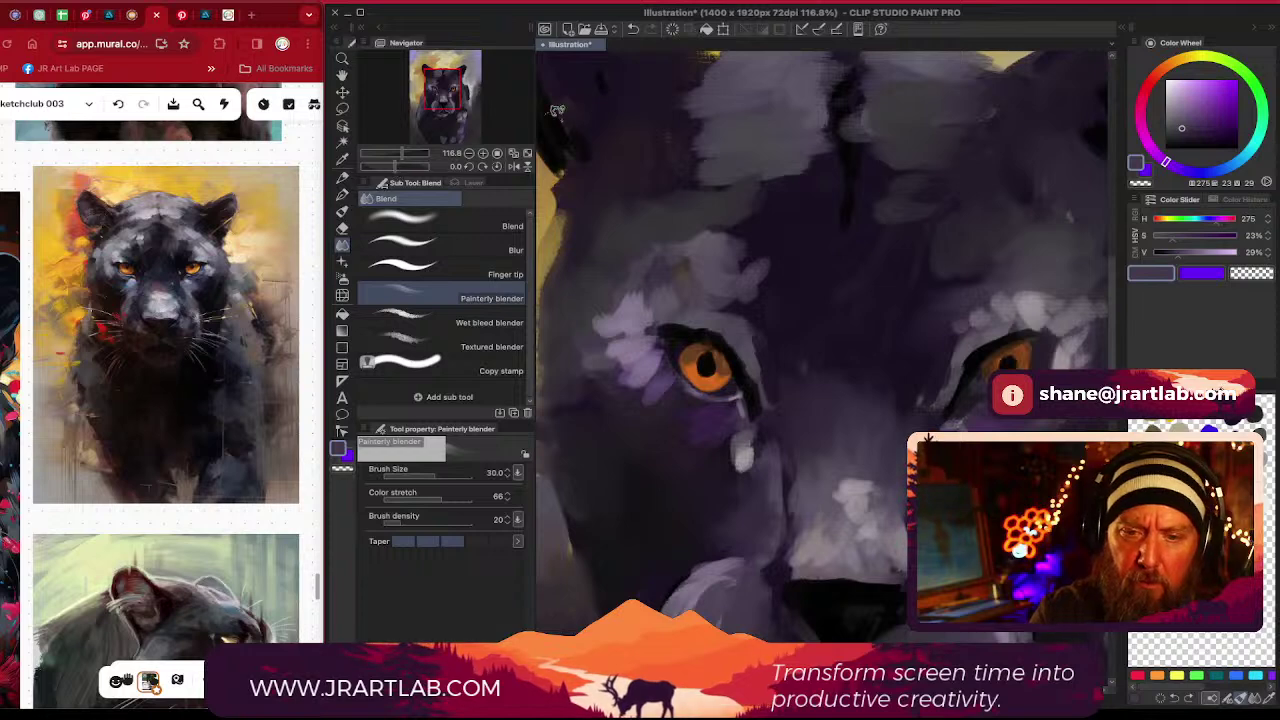
left_click(470, 168)
left_click(489, 170)
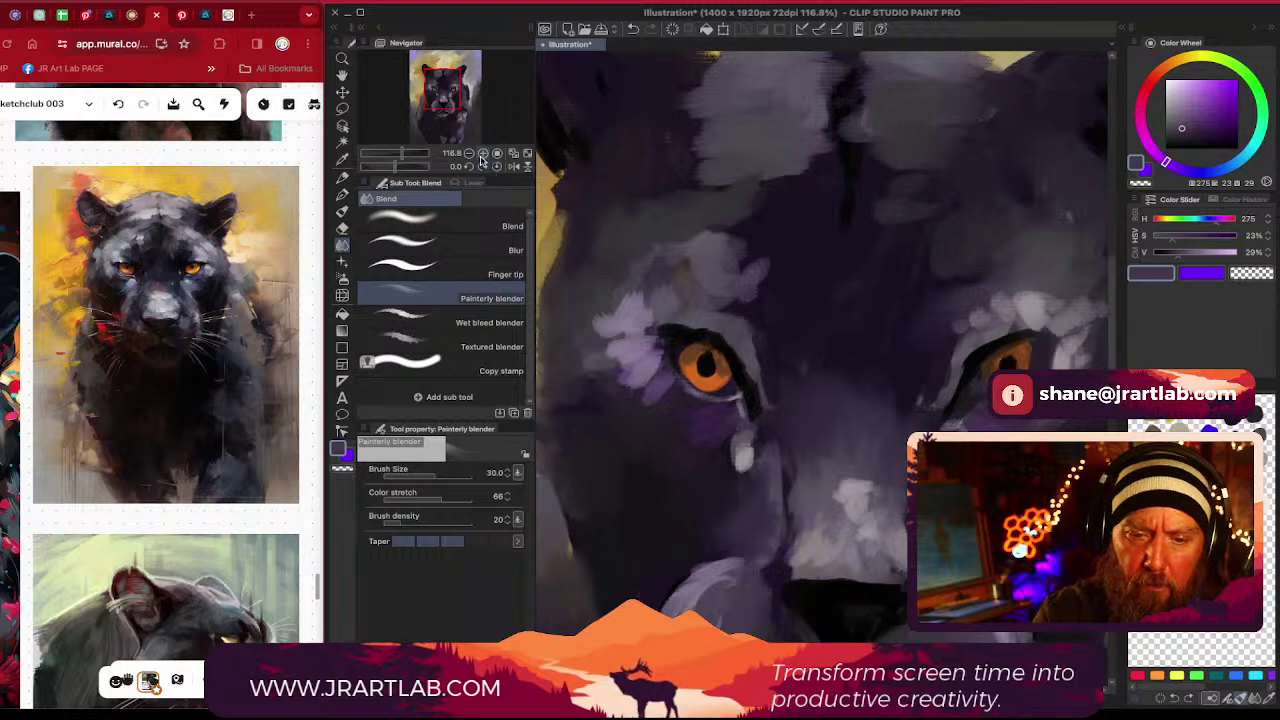
left_click(469, 154)
left_click(470, 154)
left_click(470, 154)
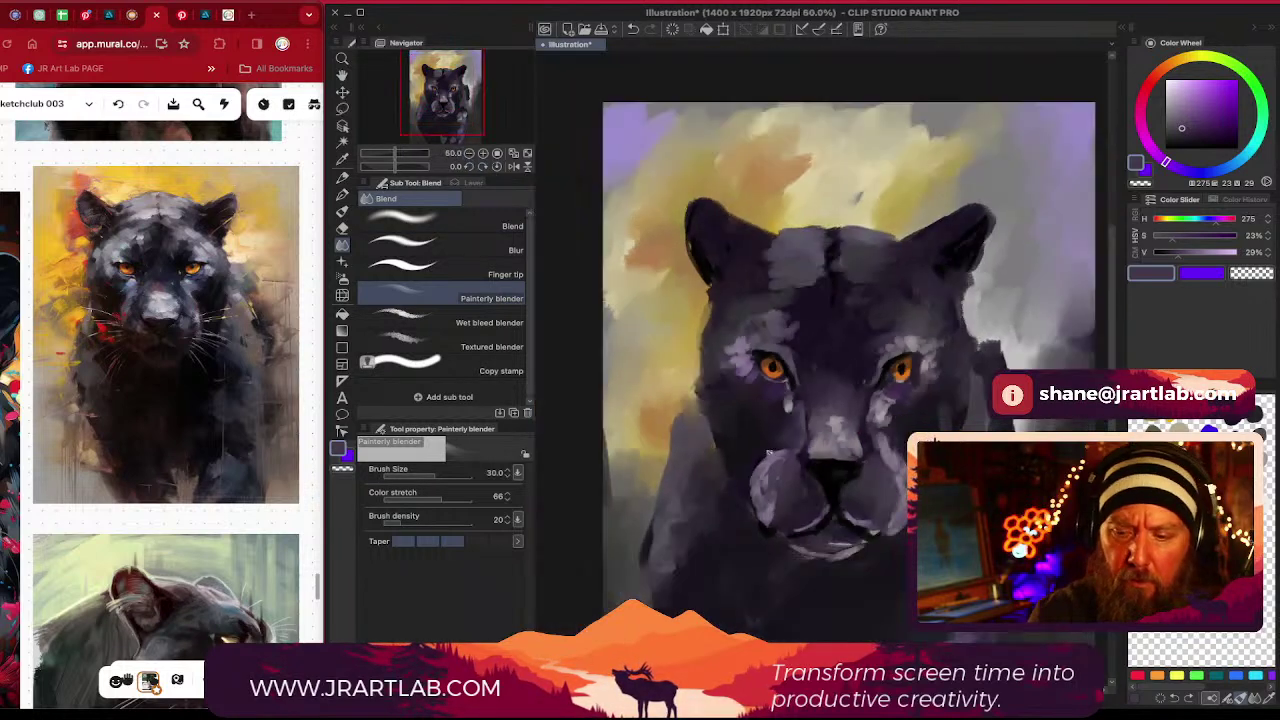
left_click(470, 154)
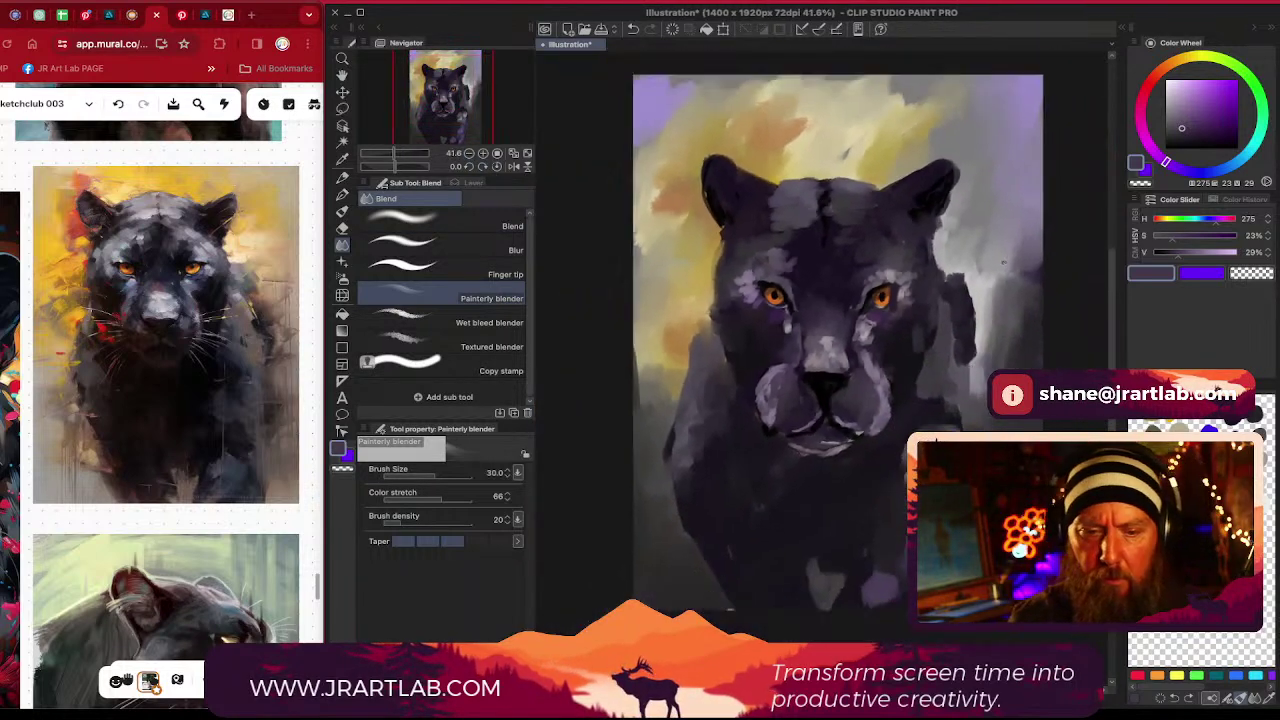
scroll(937, 366, "down", 2)
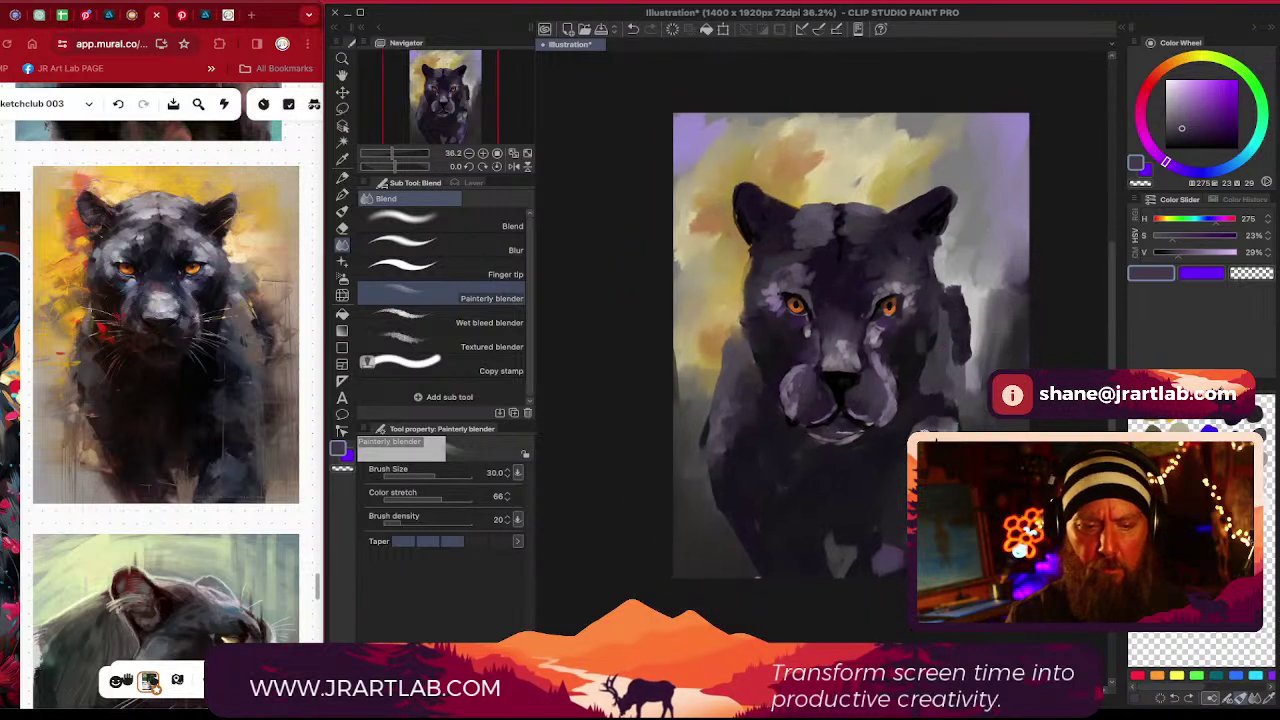
left_click_drag(934, 400, 889, 430)
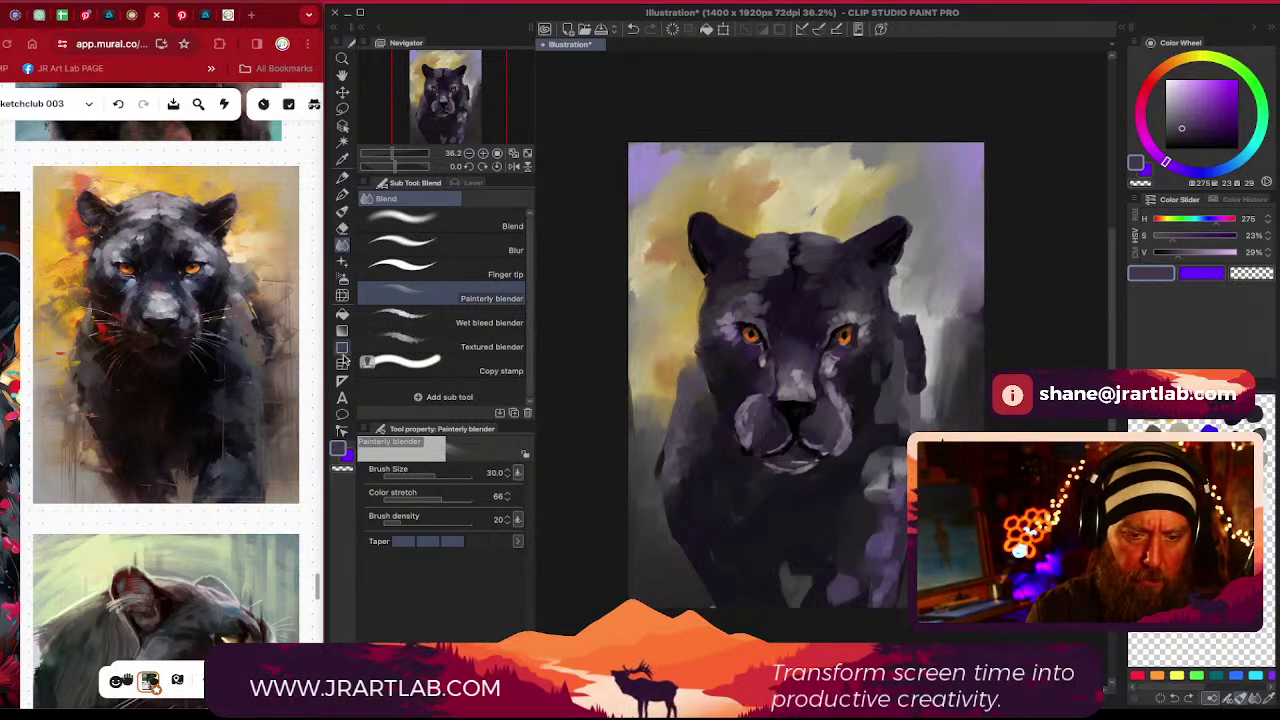
Push the muzzle and mouth slightly upward with Liquify at brush size 700
left_click(342, 296)
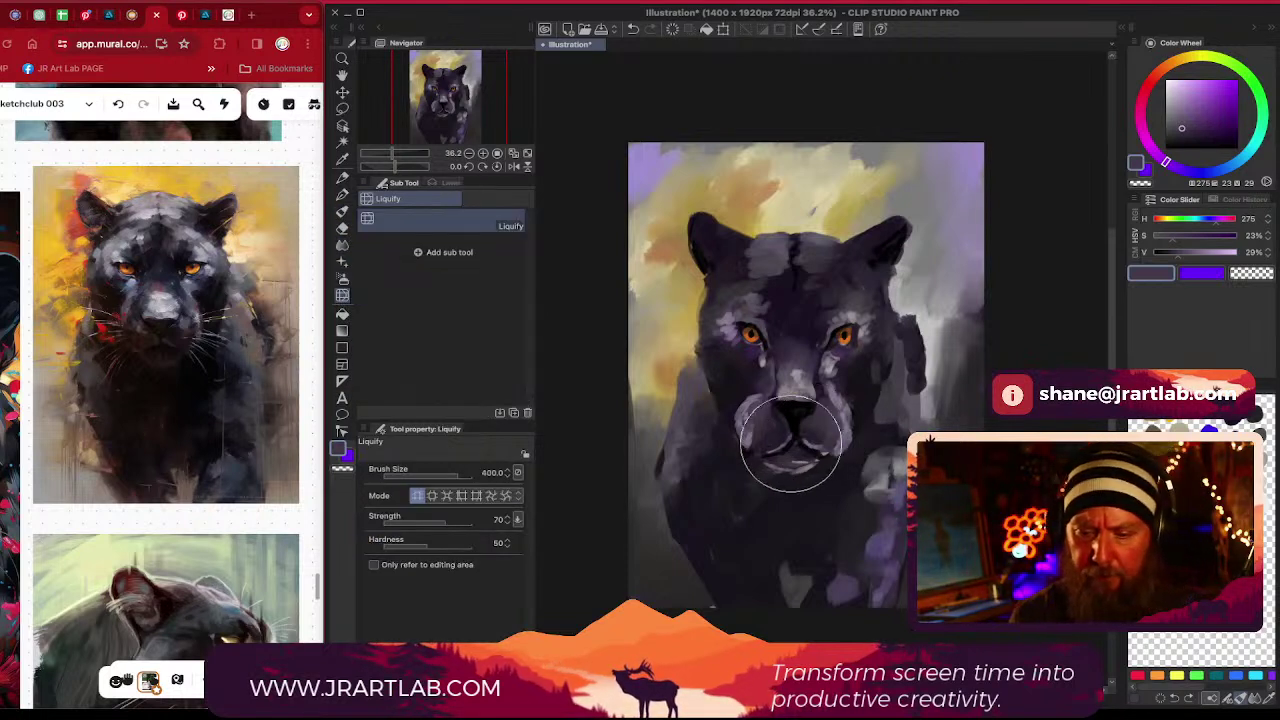
key("]")
key("]")
key("]")
key("]")
key("]")
key("[")
key("[")
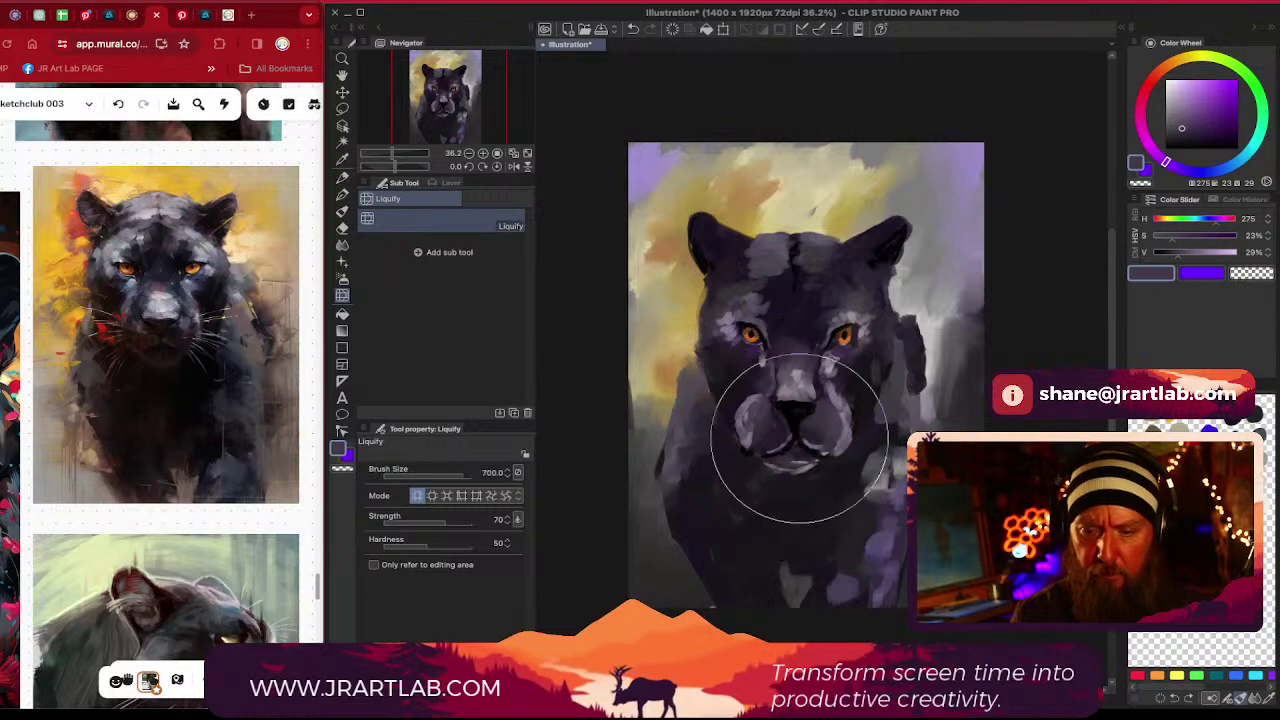
left_click_drag(798, 441, 801, 432)
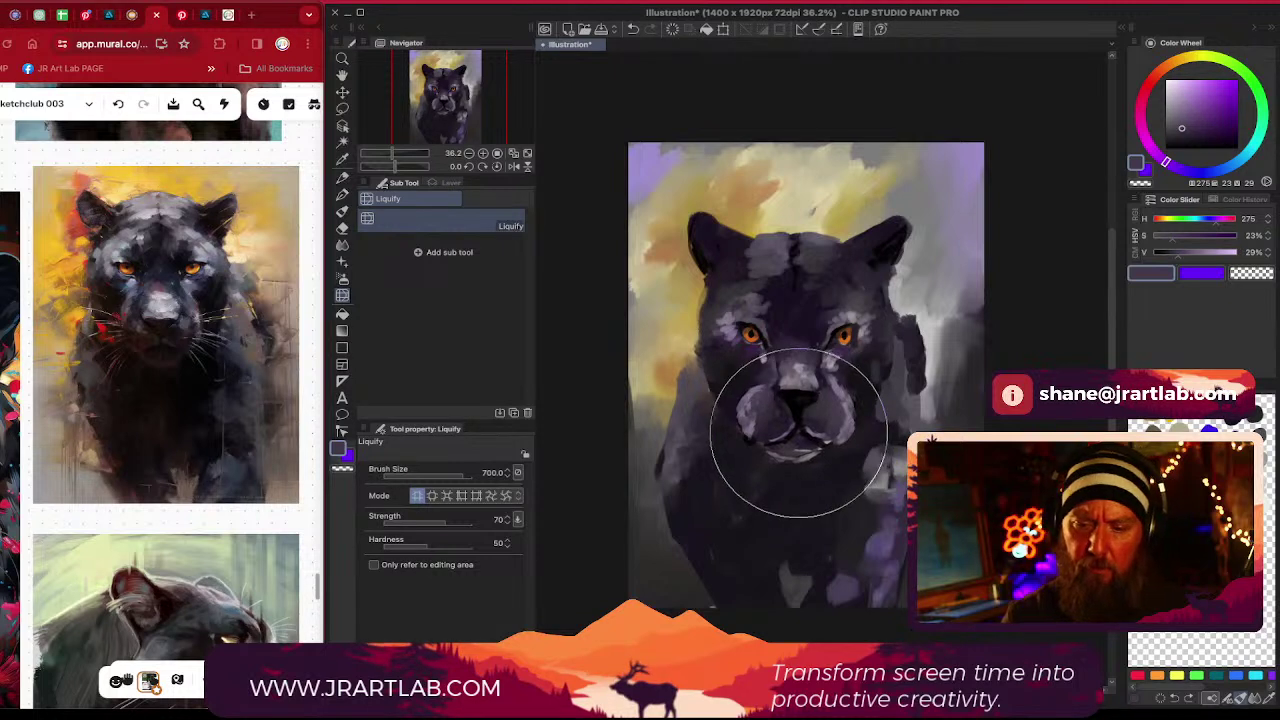
Nudge the panther's muzzle and mouth slightly downward with Liquify at brush size 700
scroll(880, 440, "down", 3)
mouse_move(918, 484)
left_mouse_down()
mouse_move(876, 468)
mouse_move(838, 414)
left_mouse_up()
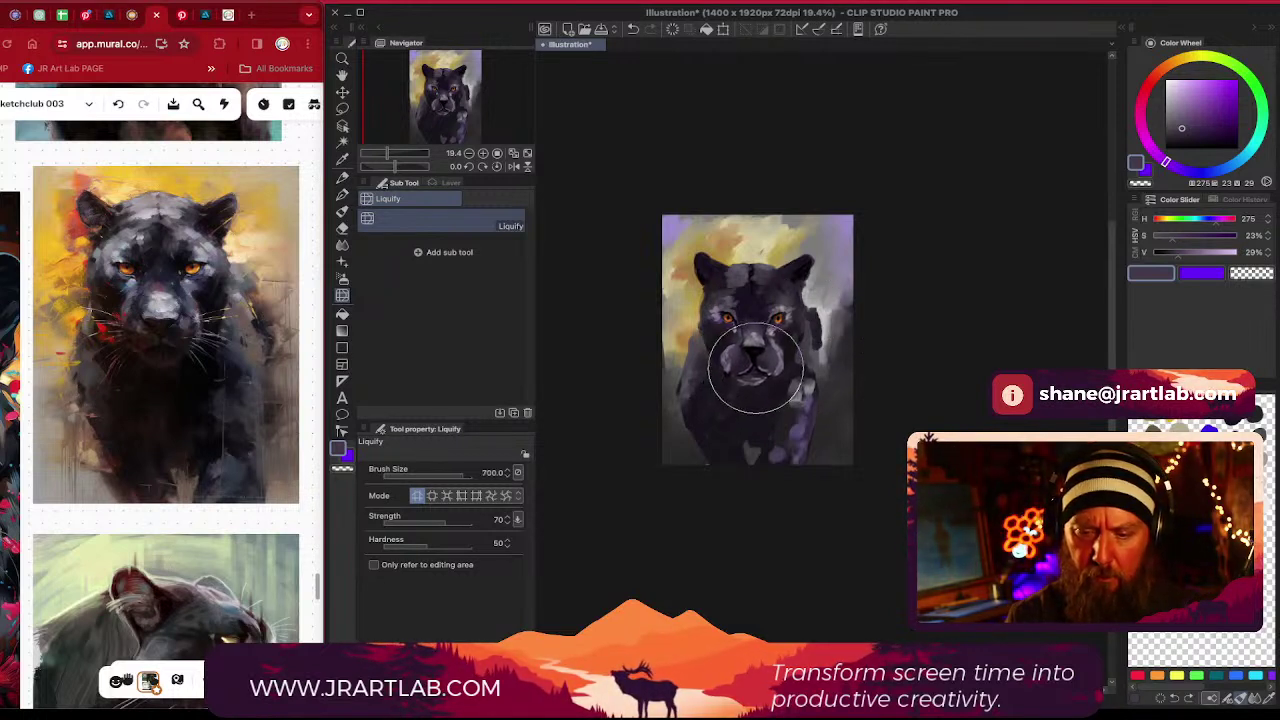
left_click_drag(756, 368, 758, 373)
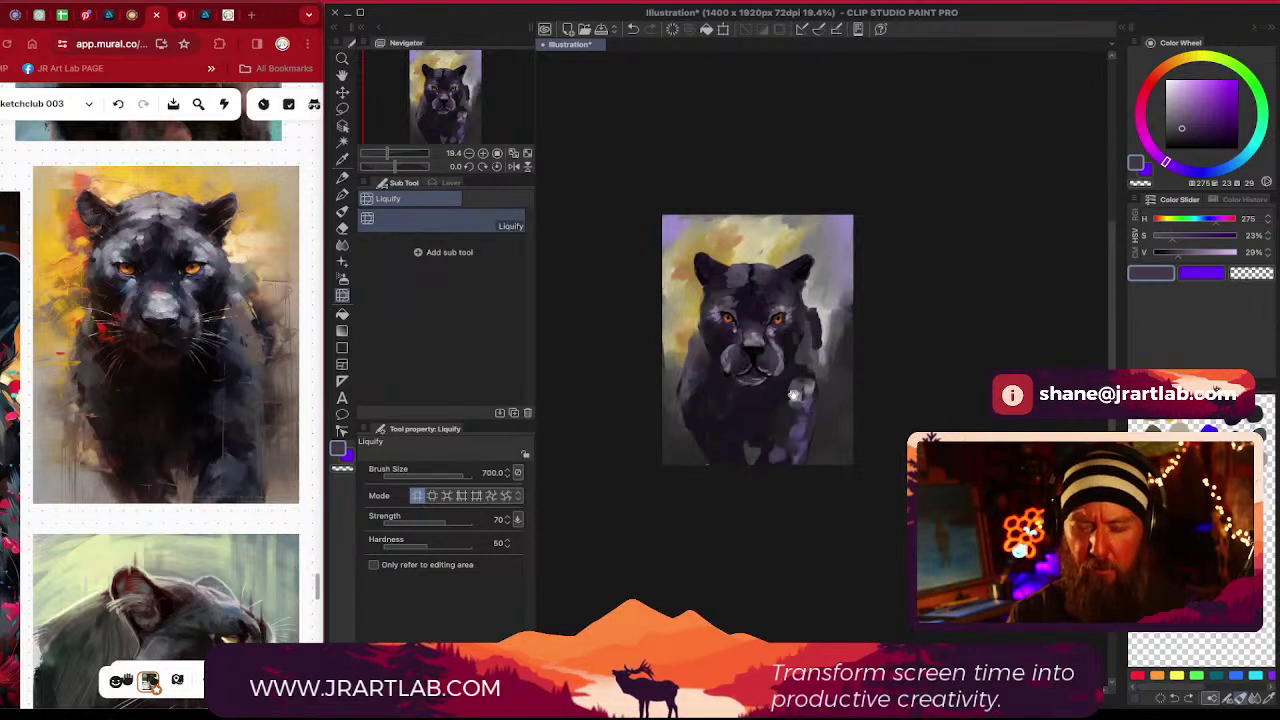
left_click_drag(792, 421, 778, 451)
left_click_drag(755, 506, 759, 522)
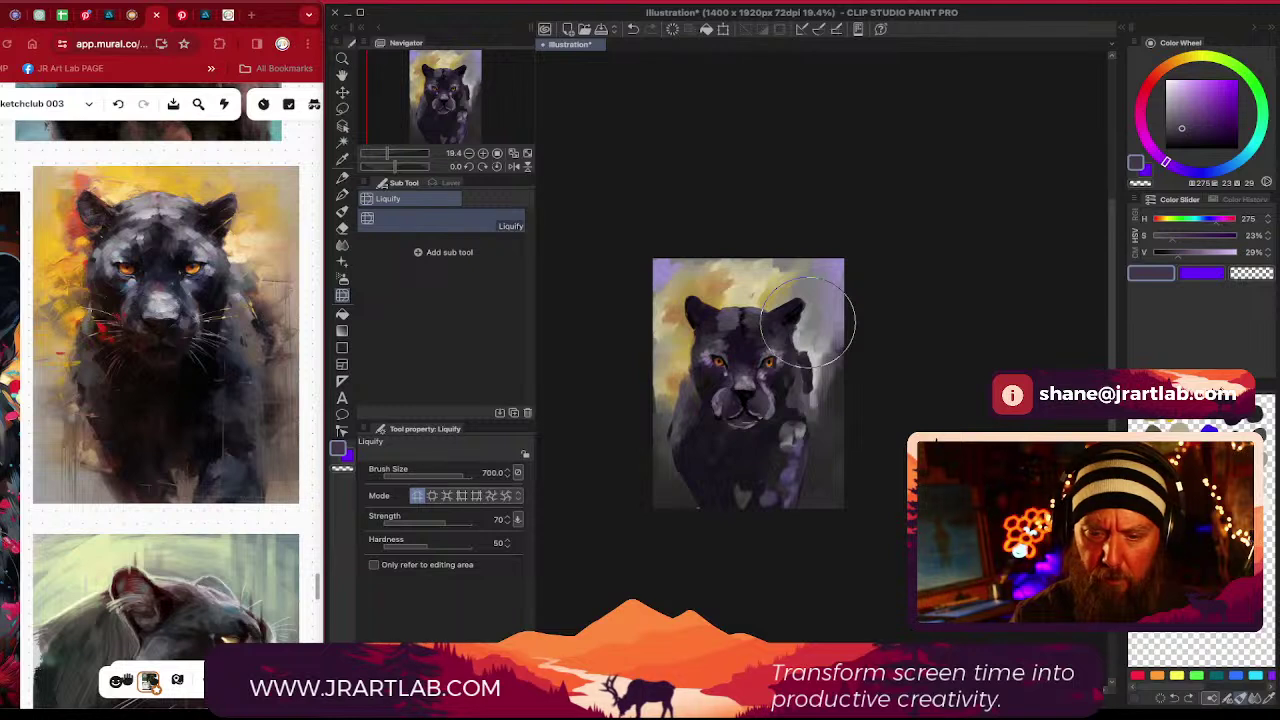
left_click_drag(744, 411, 744, 418)
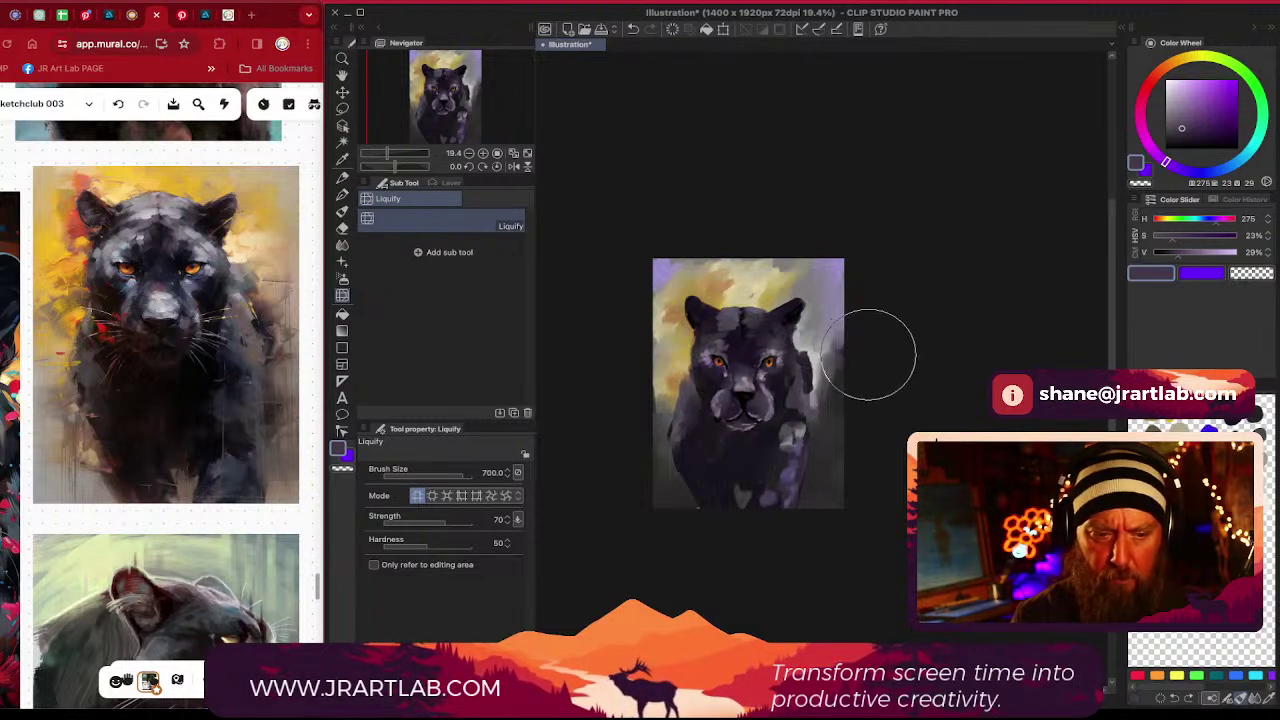
Blend the dark streaks on the forehead with the Painterly blender, and set its size to 40 and the colour to H 275, S 9%, V 37%
left_click(342, 177)
left_click(342, 194)
left_click(342, 211)
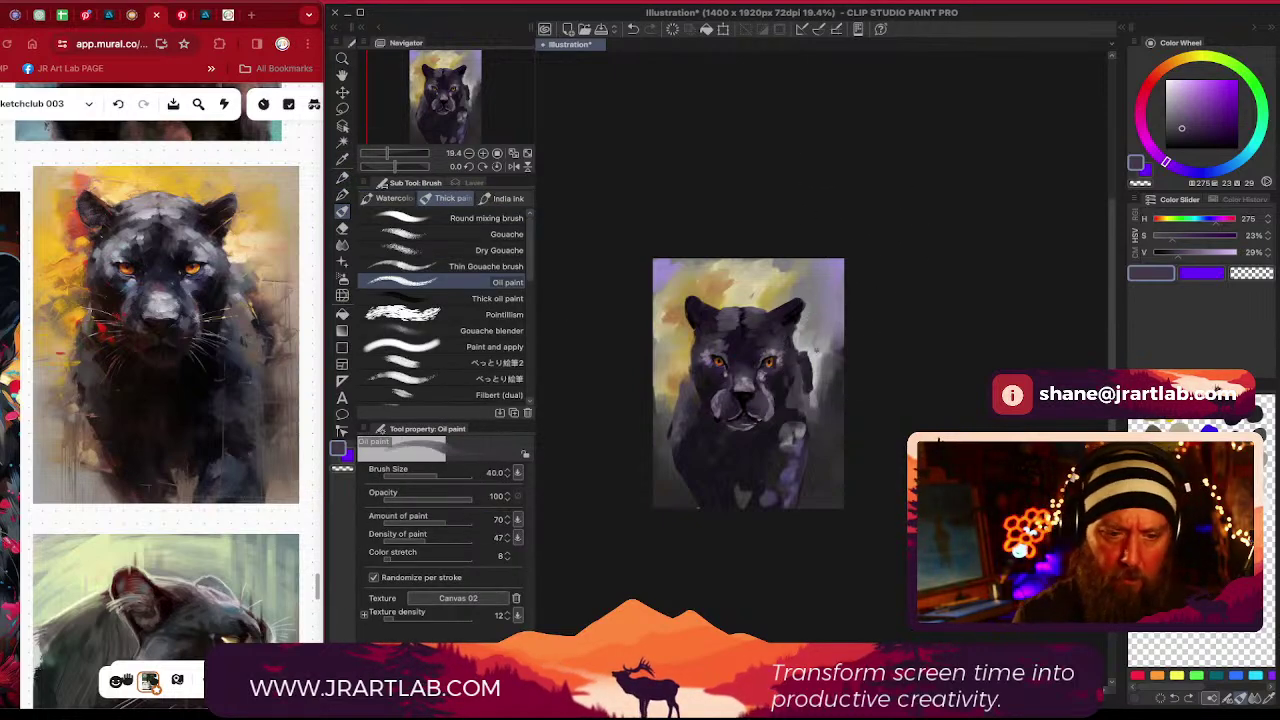
scroll(781, 372, "up", 1)
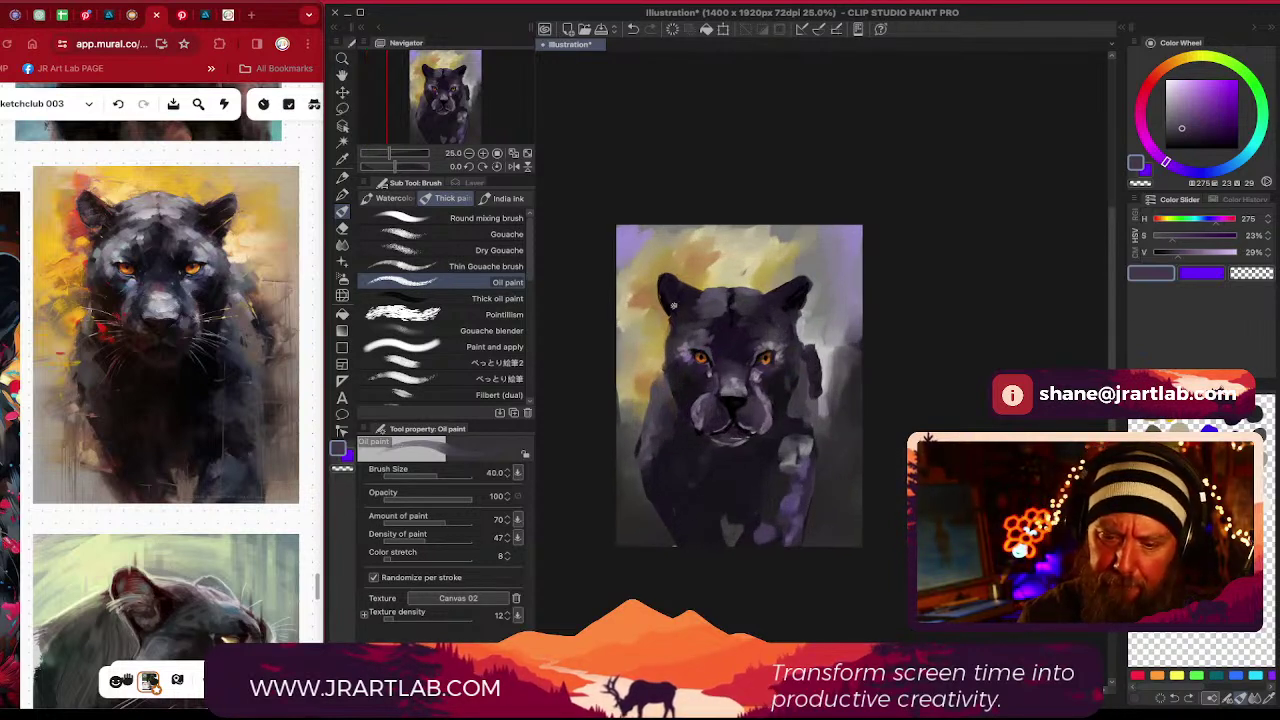
left_click(342, 244)
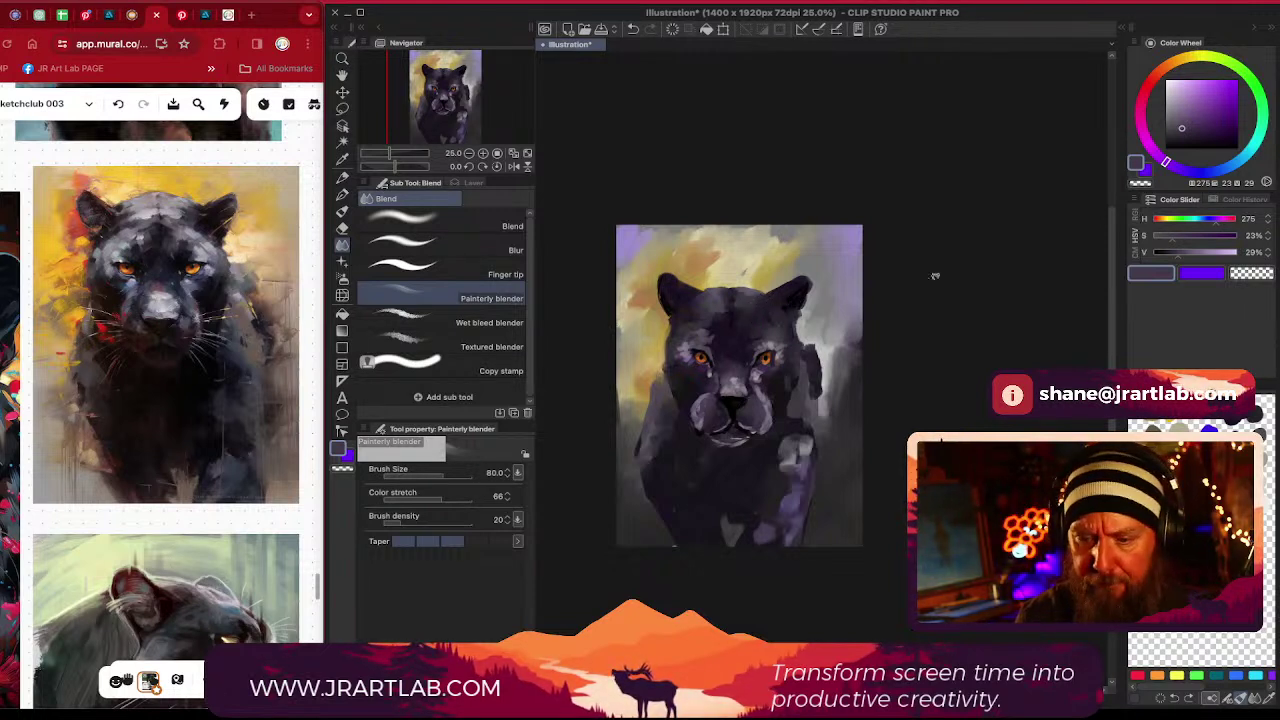
left_click(1176, 120)
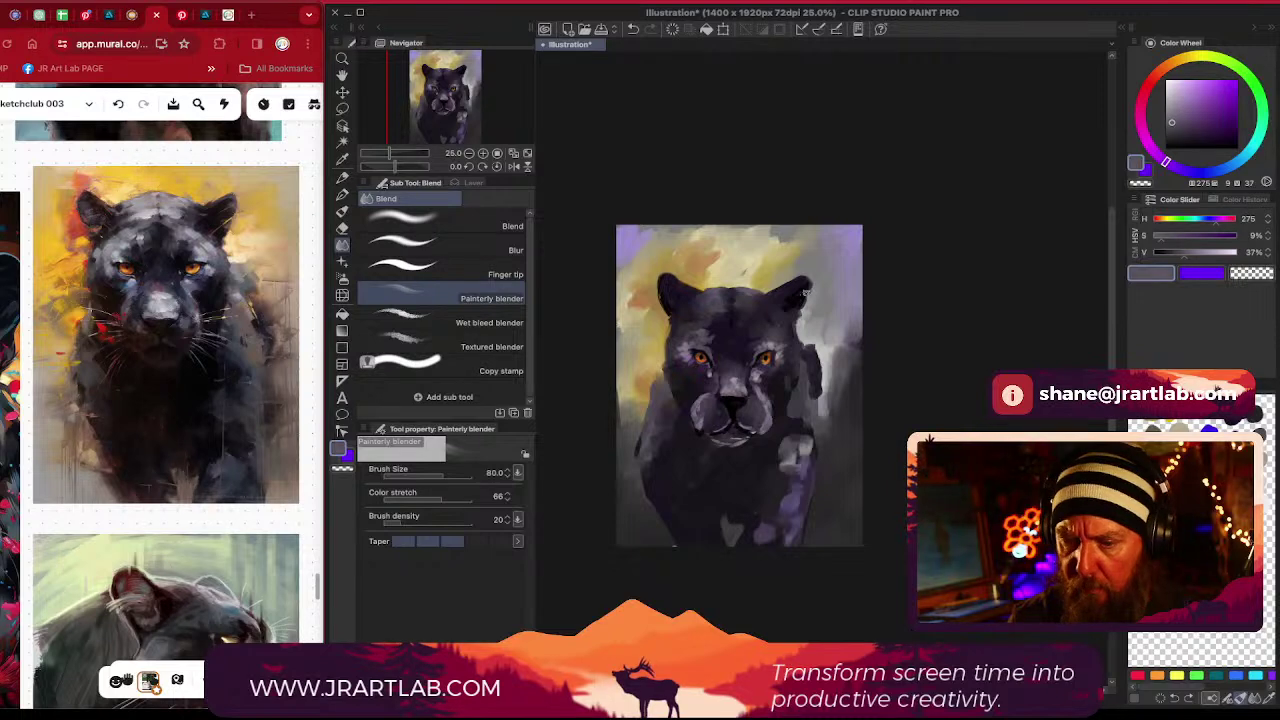
key("bracketleft")
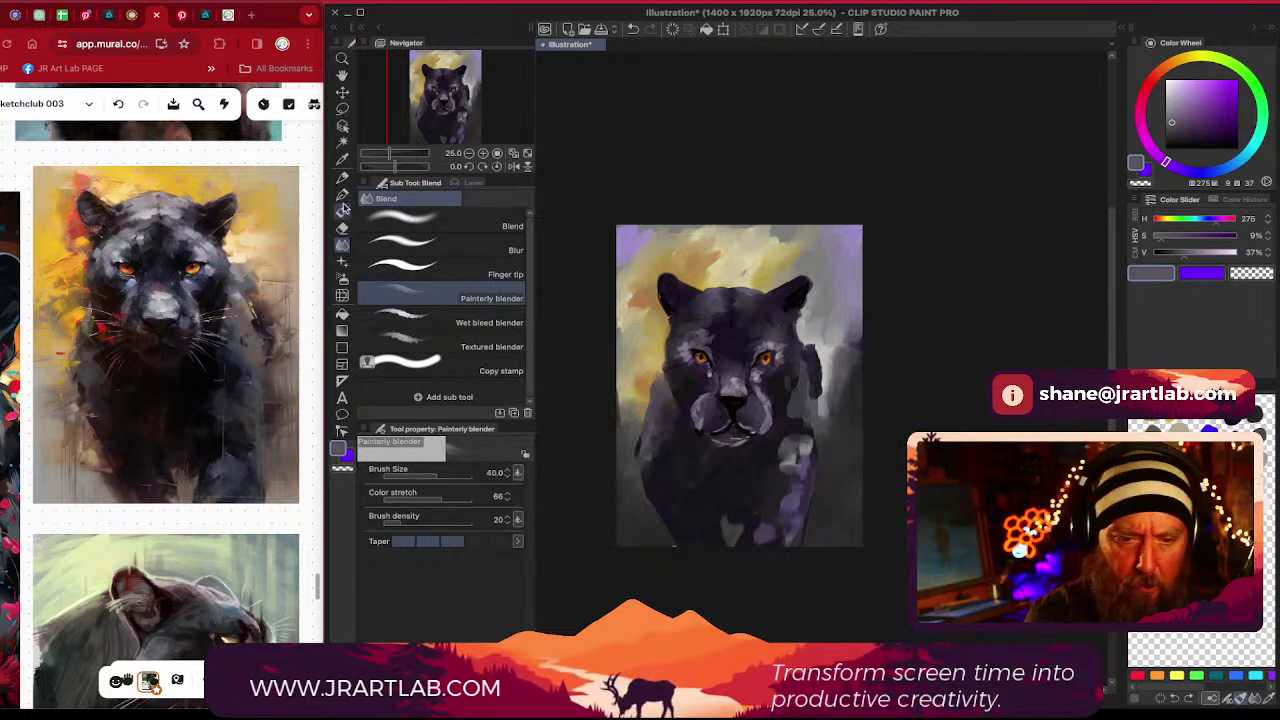
left_click(342, 195)
key("b")
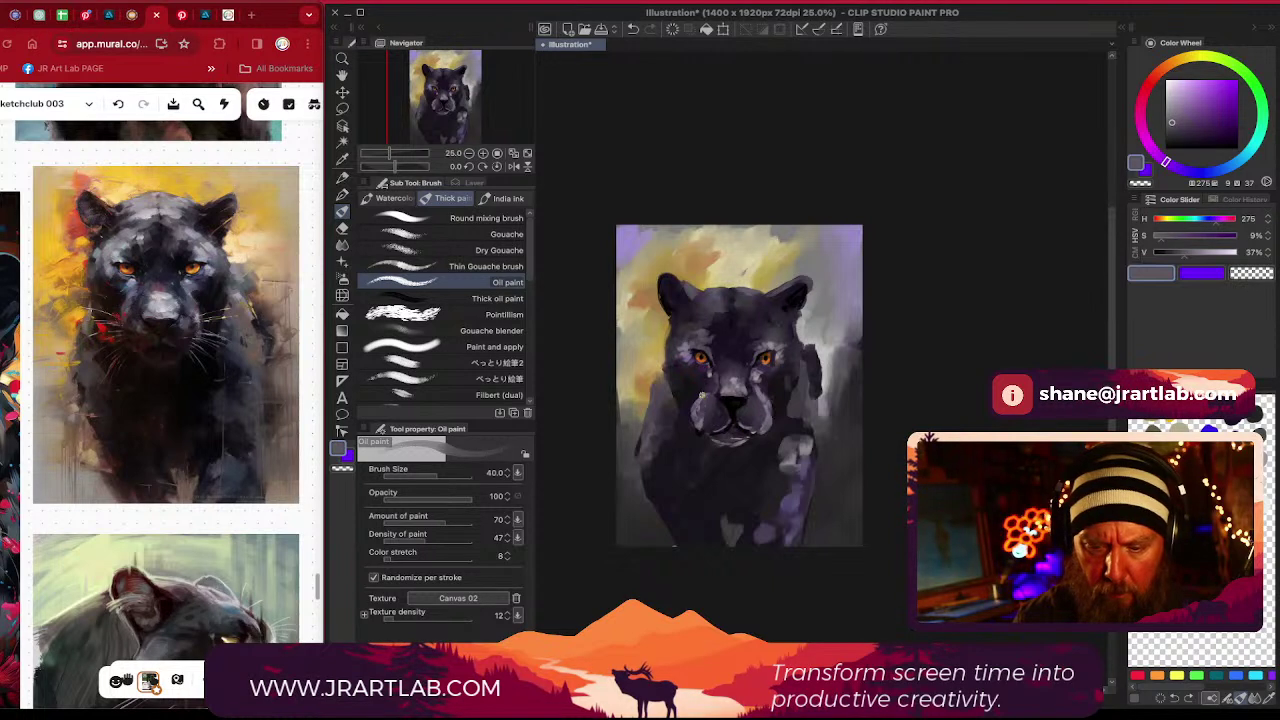
left_click_drag(704, 396, 708, 392)
key("ctrl+z")
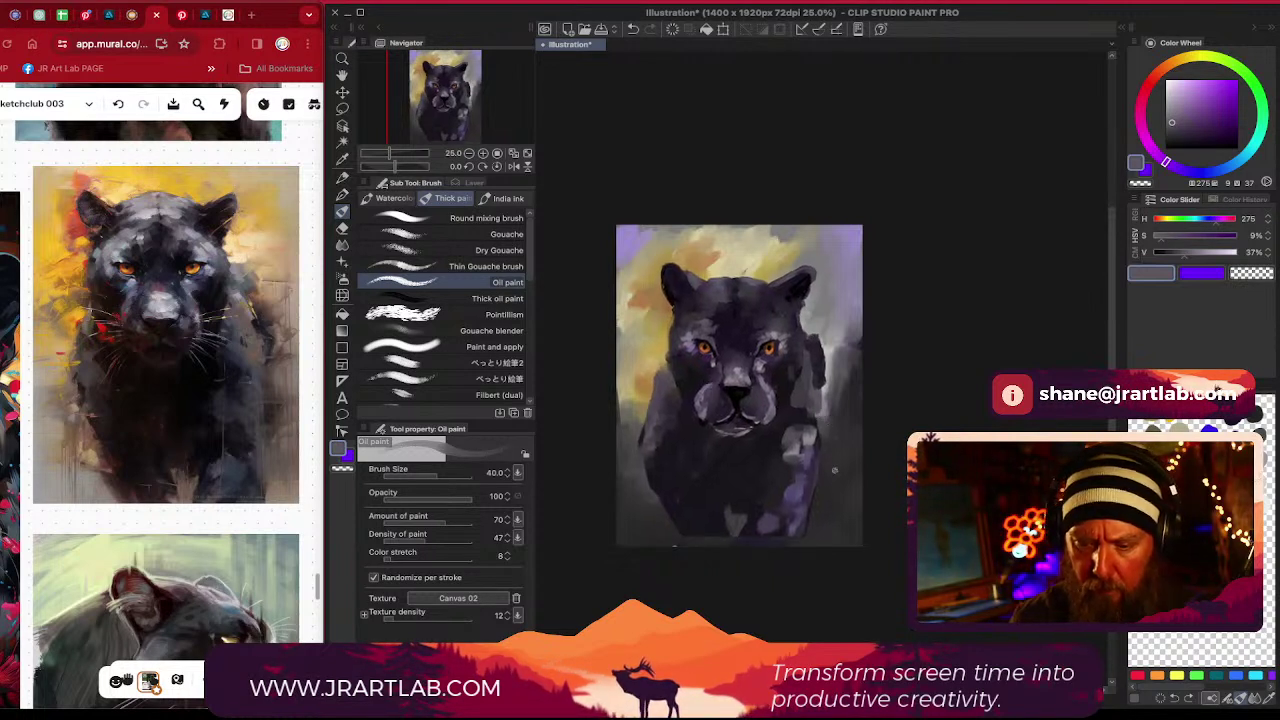
key("ctrl+z")
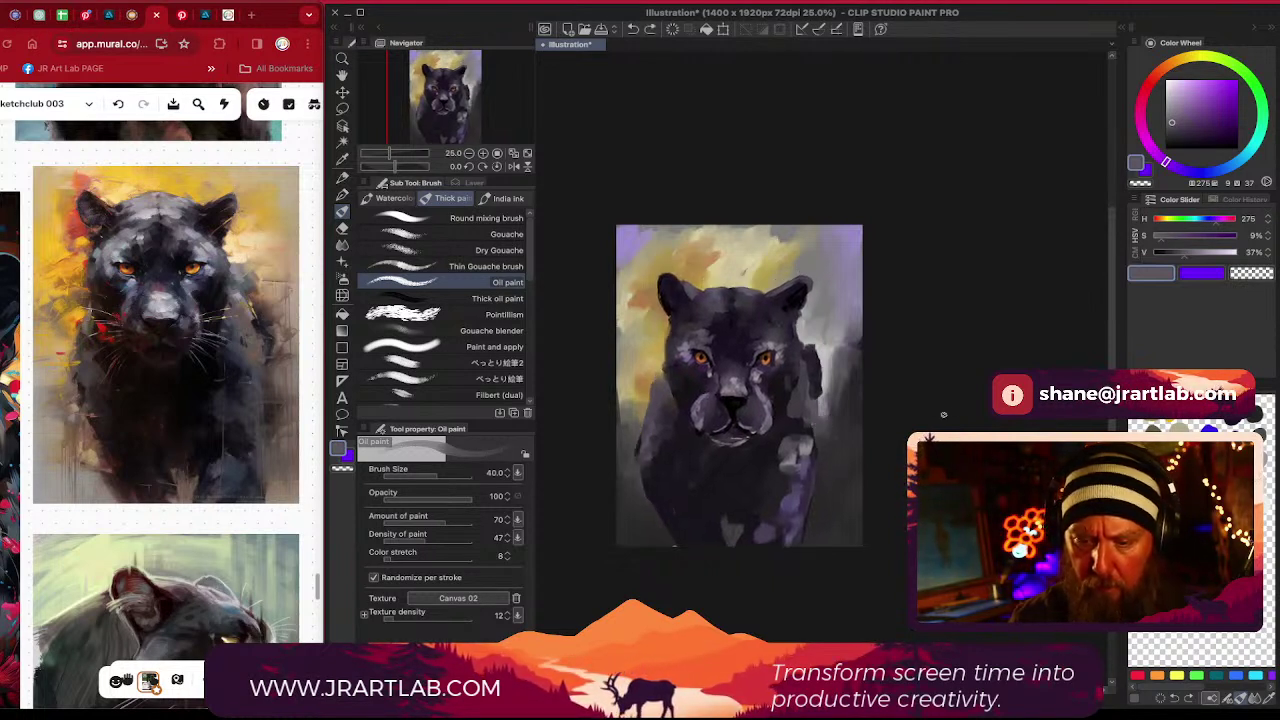
Choose the Kneaded eraser at size 50 and make the background layer, Layer 1, the active layer
left_click_drag(861, 414, 884, 447)
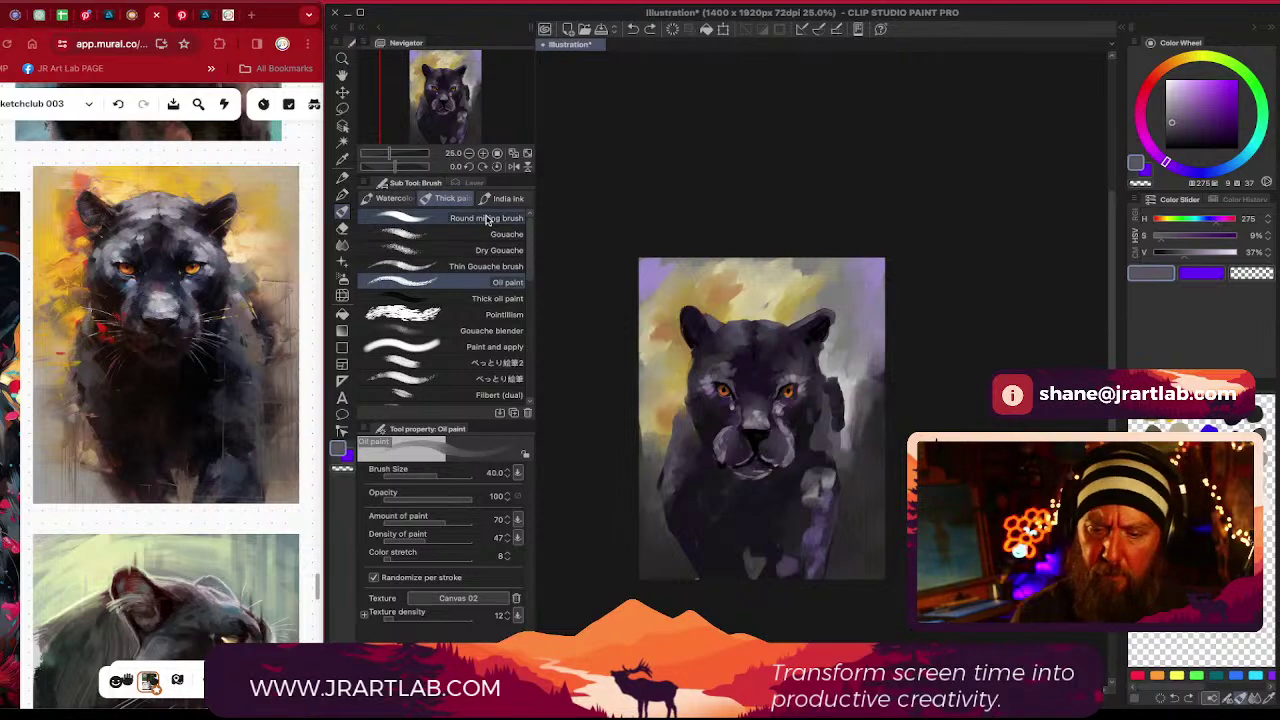
left_click(395, 198)
left_click(450, 198)
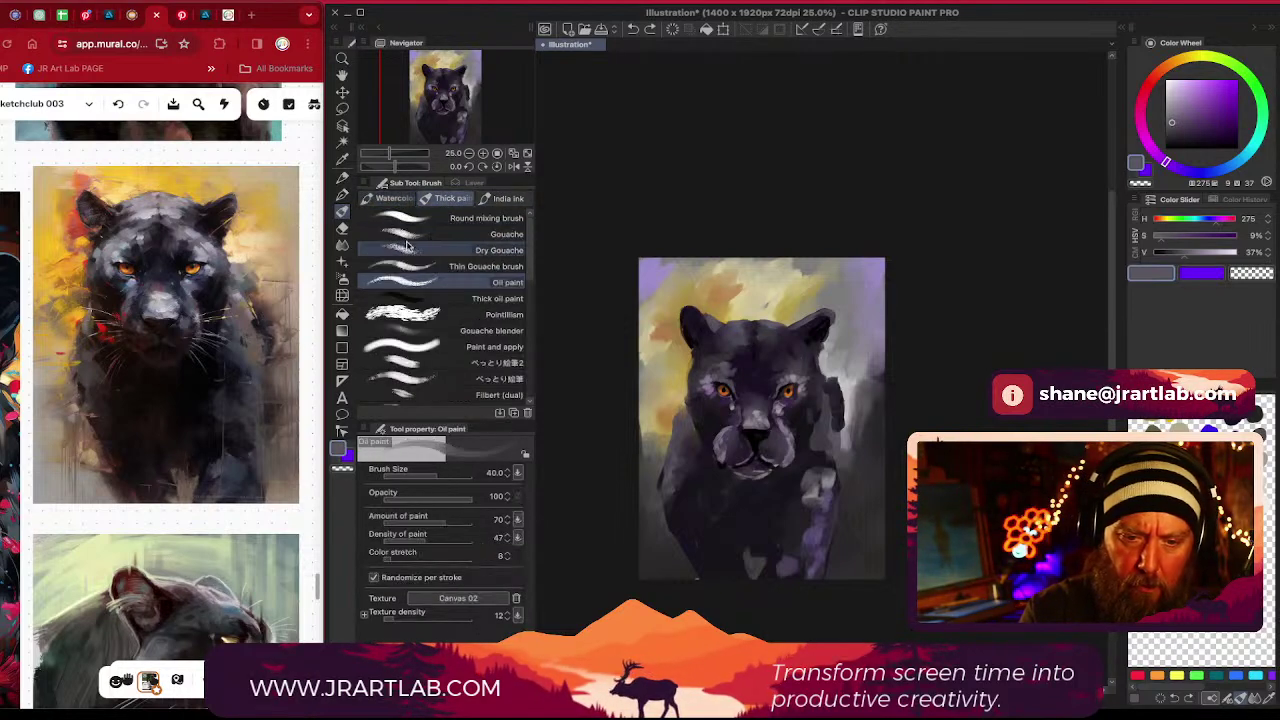
left_click(343, 229)
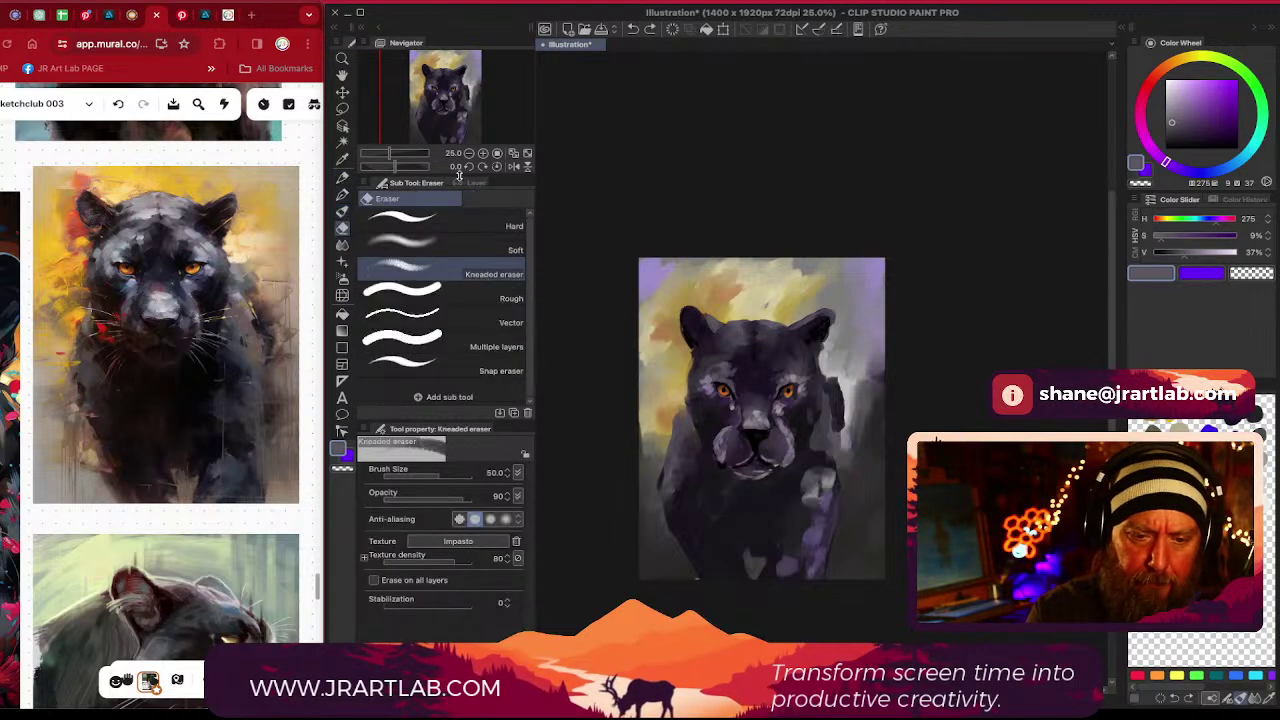
left_click(476, 183)
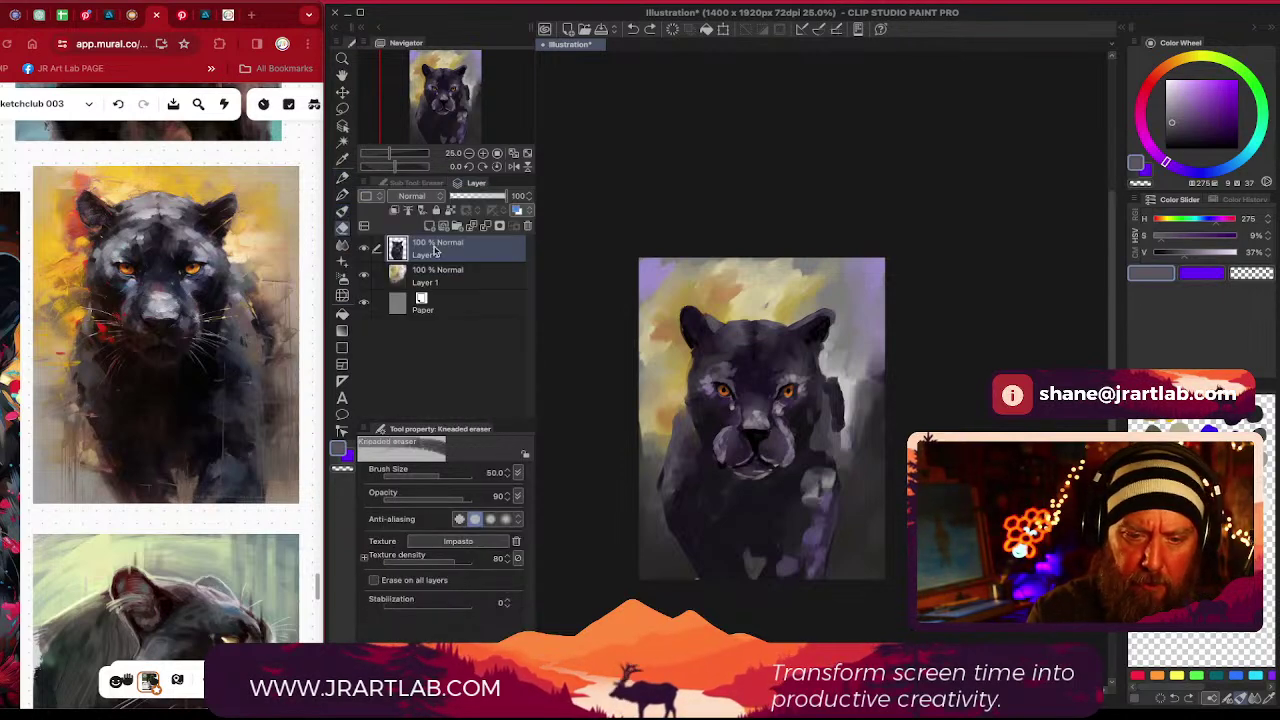
left_click(432, 287)
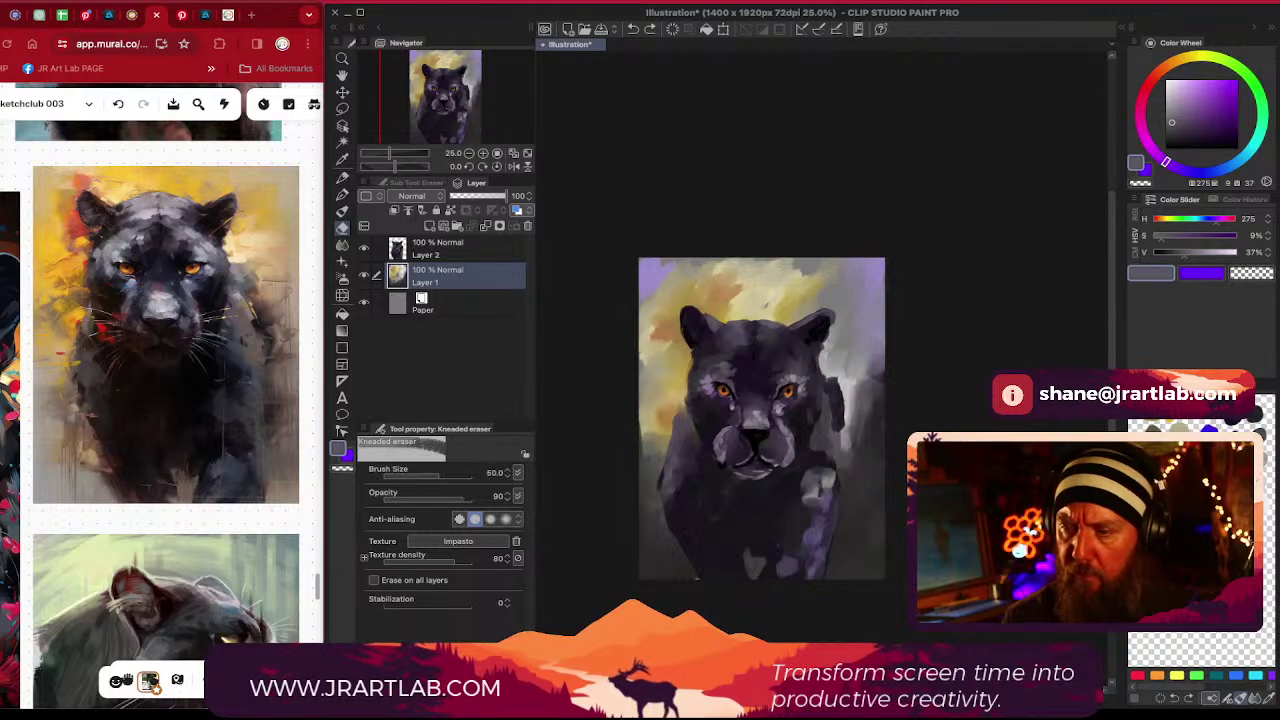
left_click_drag(1014, 375, 1025, 341)
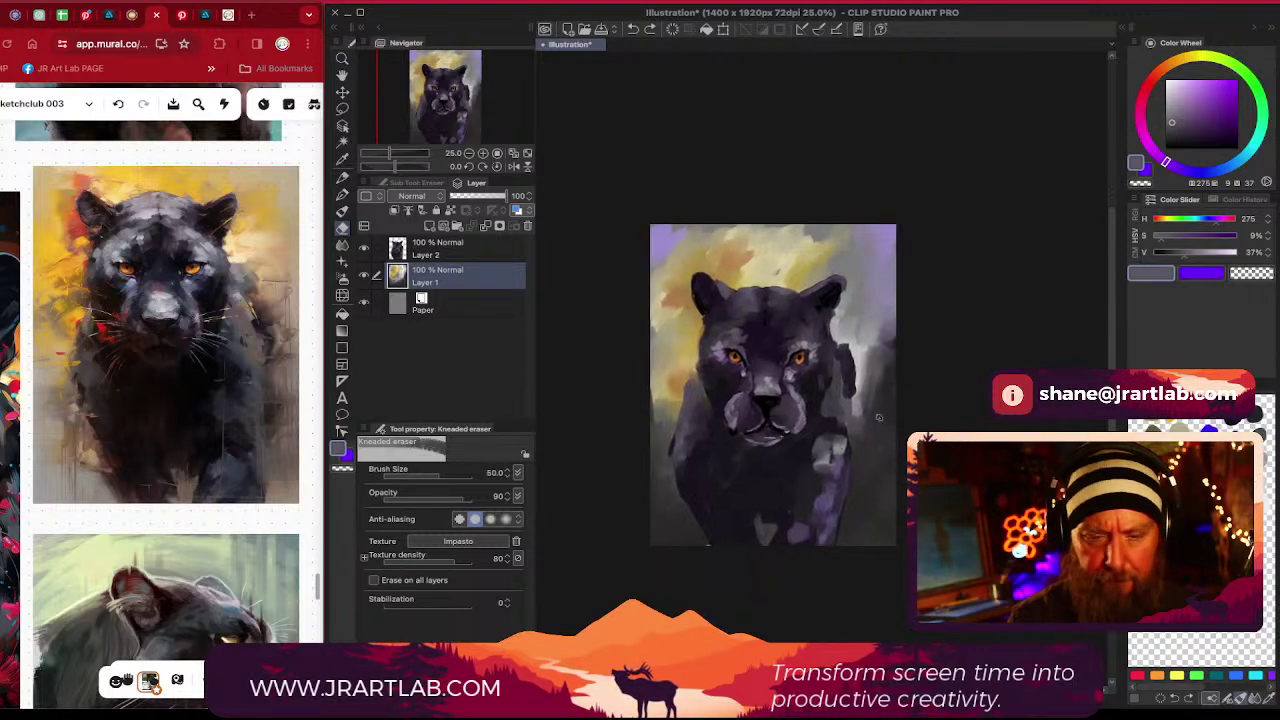
scroll(942, 241, "up", 3)
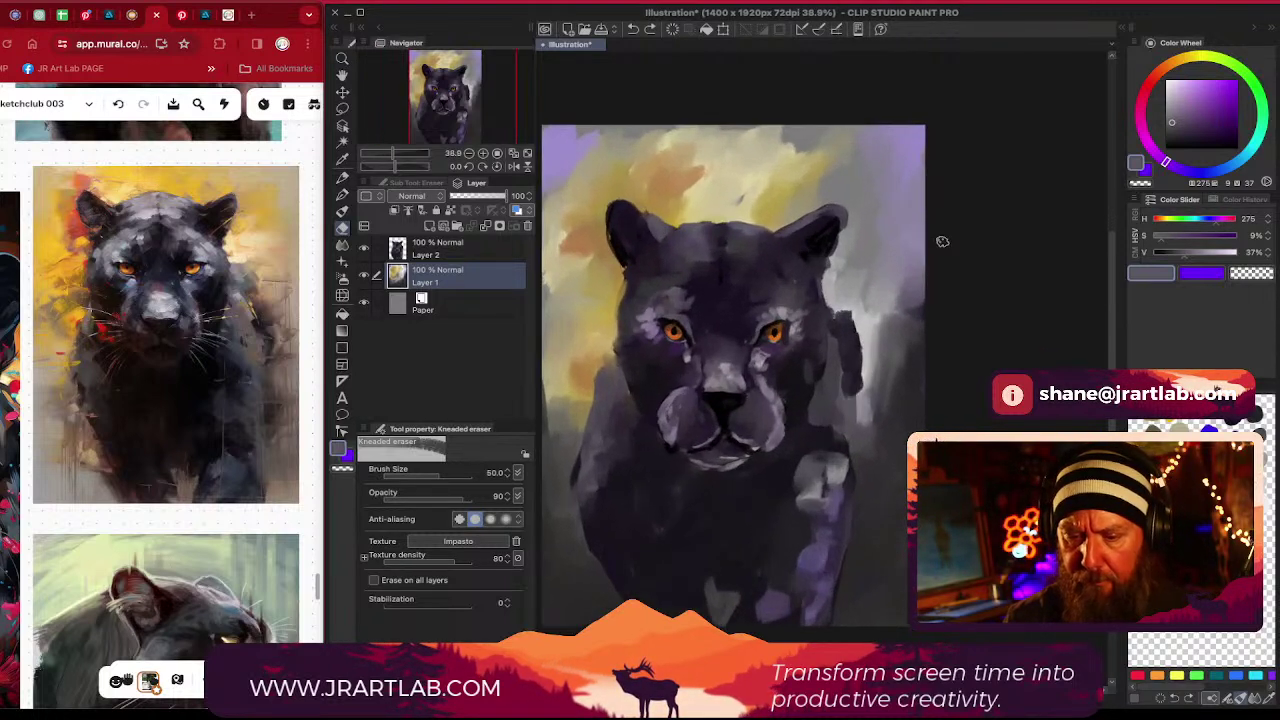
left_click_drag(771, 412, 849, 410)
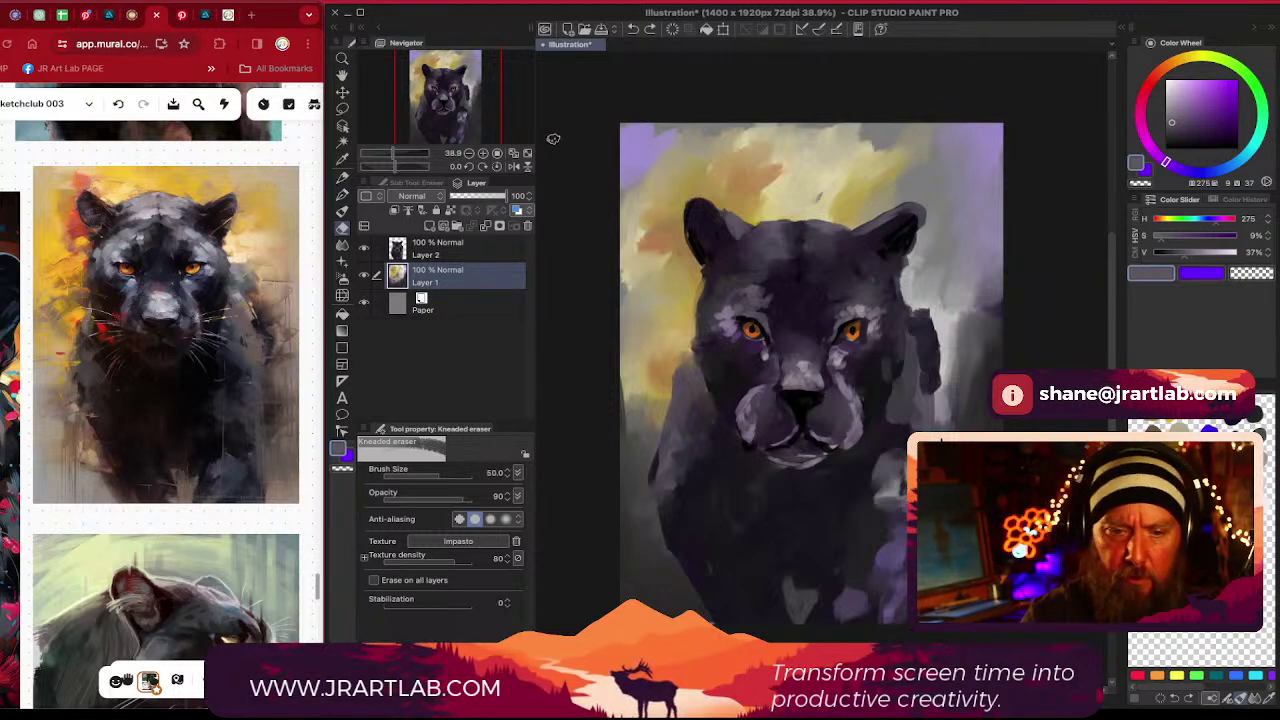
Look through the filter, view, layer and palette display commands, and check the Information palette
left_click(358, 2)
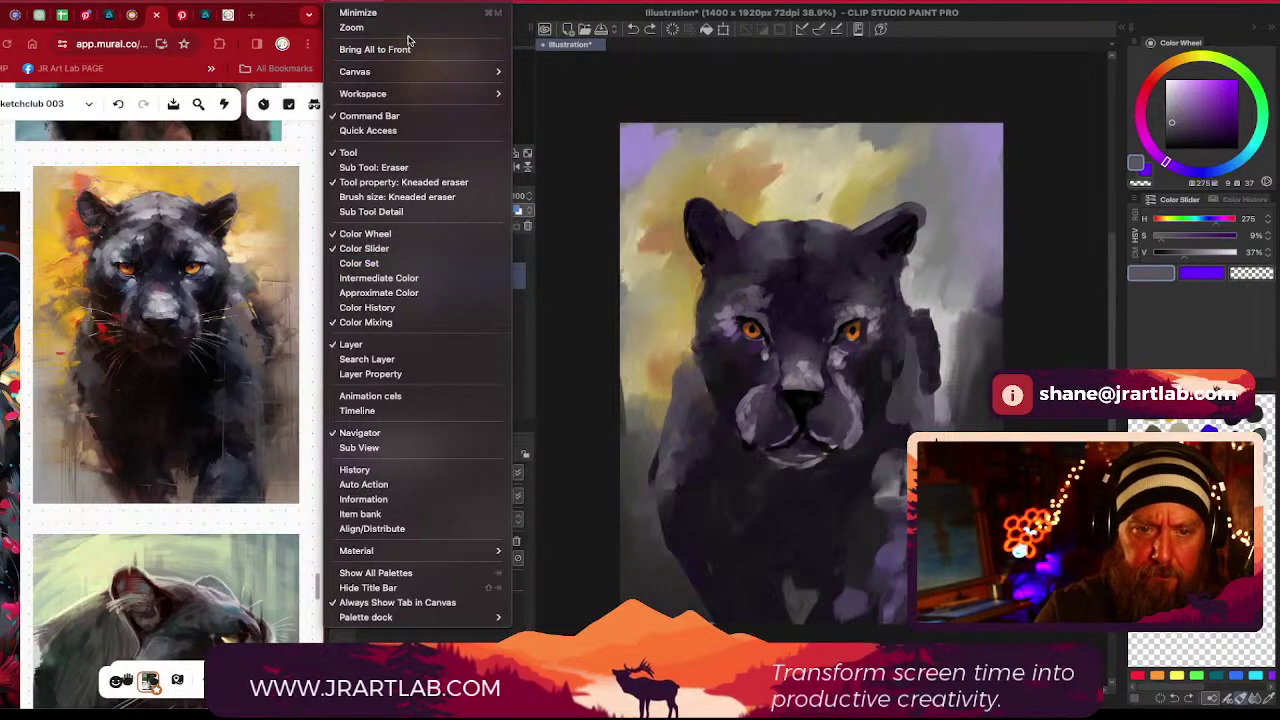
mouse_move(479, 93)
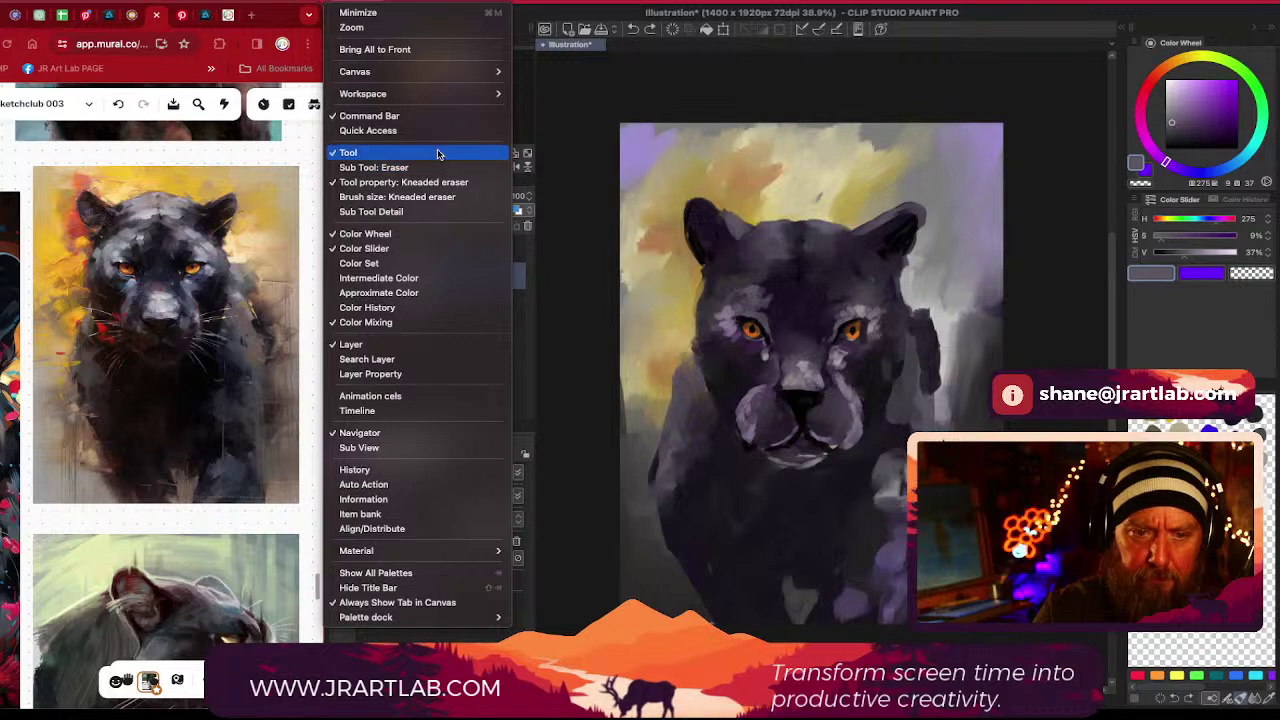
mouse_move(309, 2)
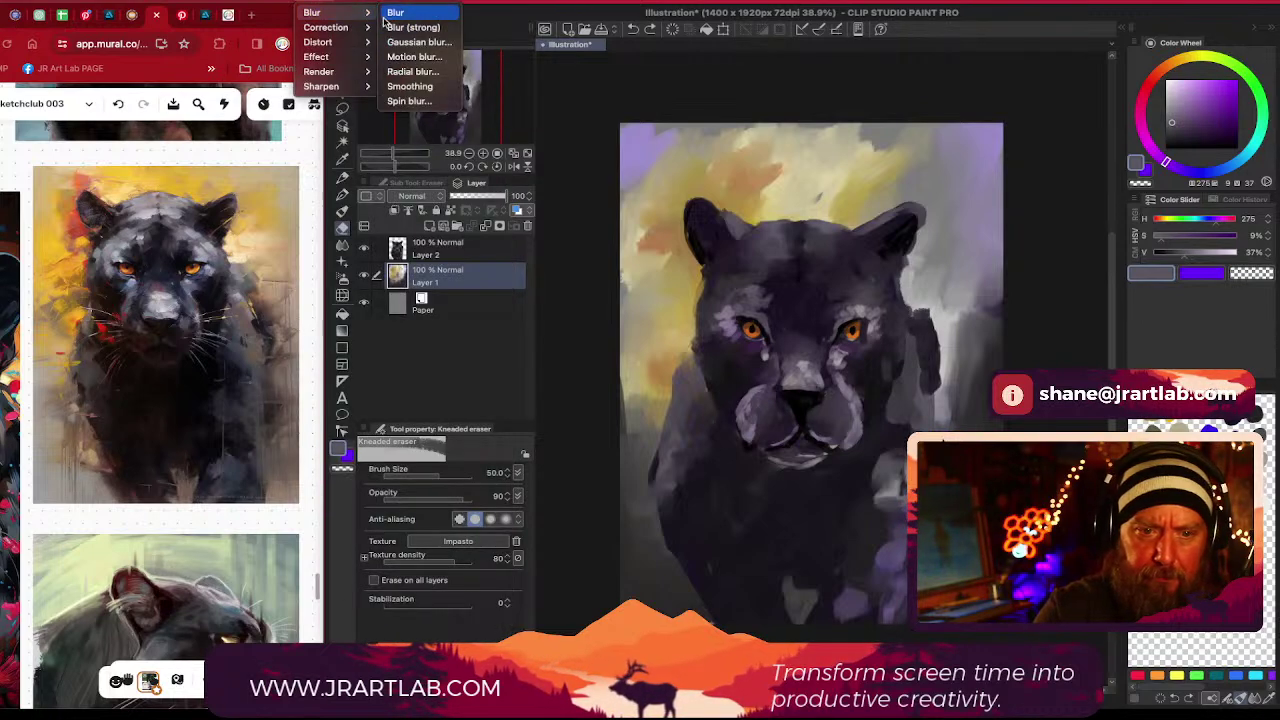
left_click(310, 2)
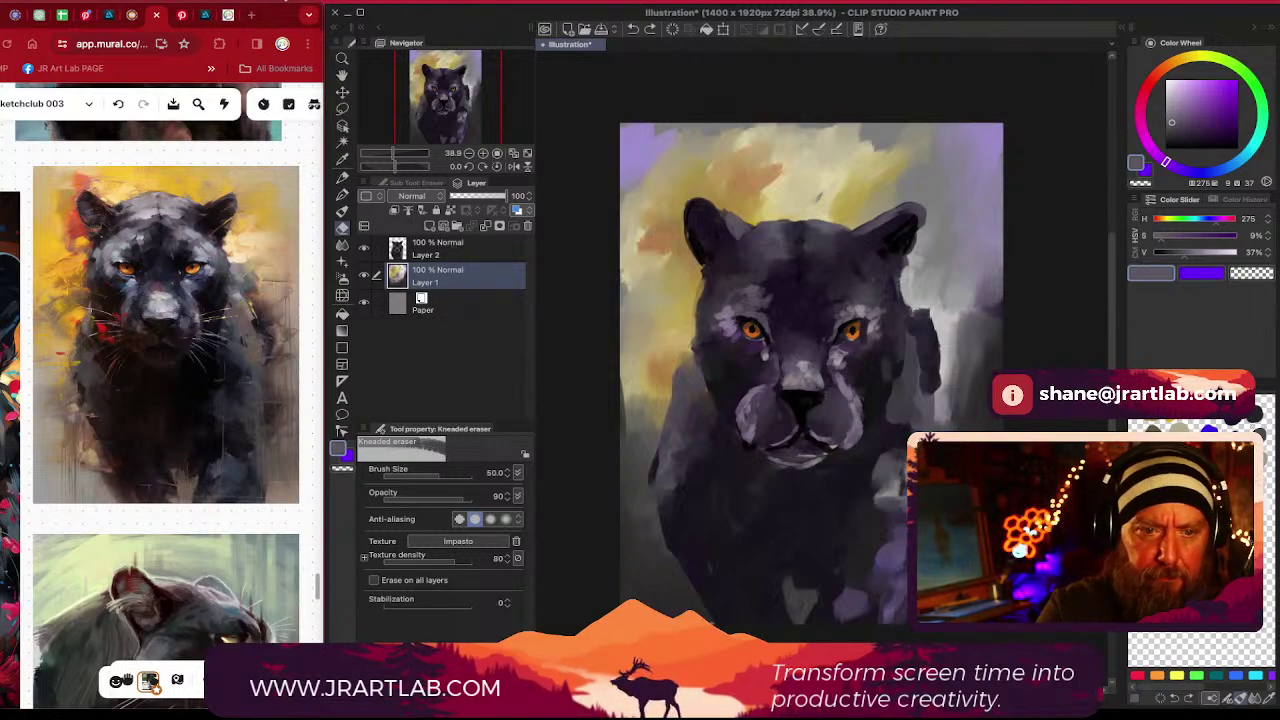
left_click(266, 2)
mouse_move(340, 2)
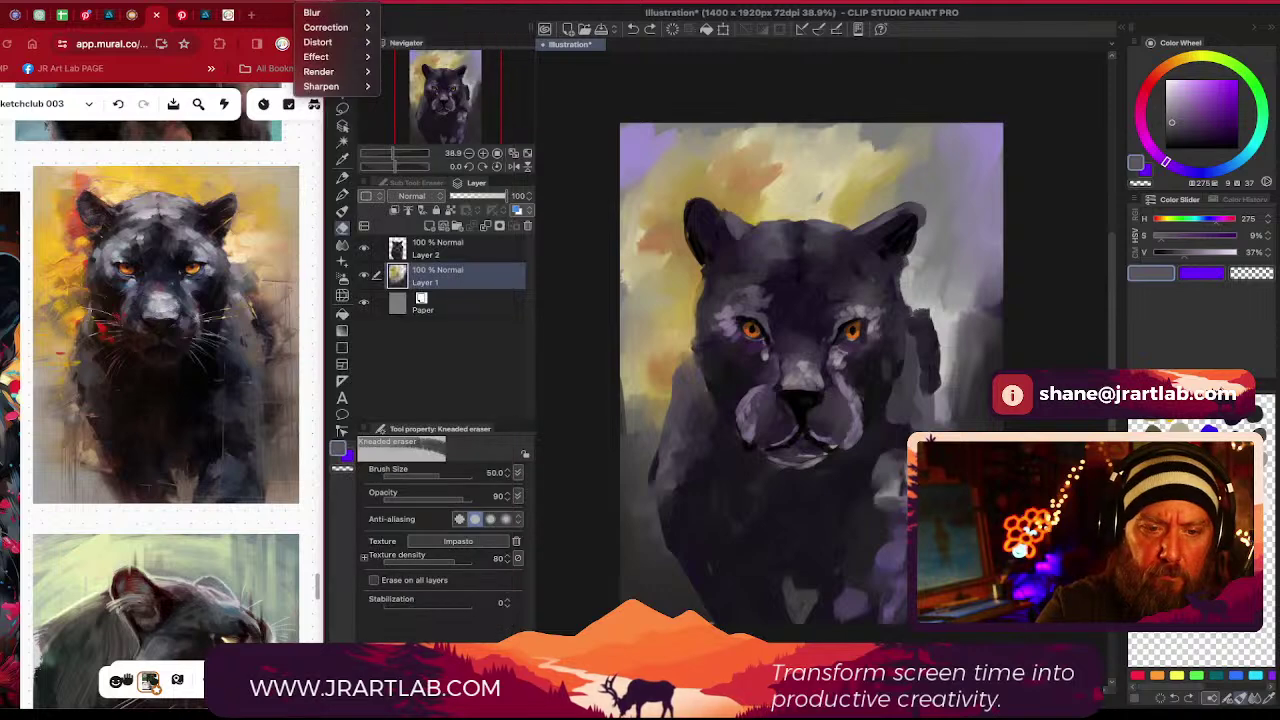
mouse_move(375, 41)
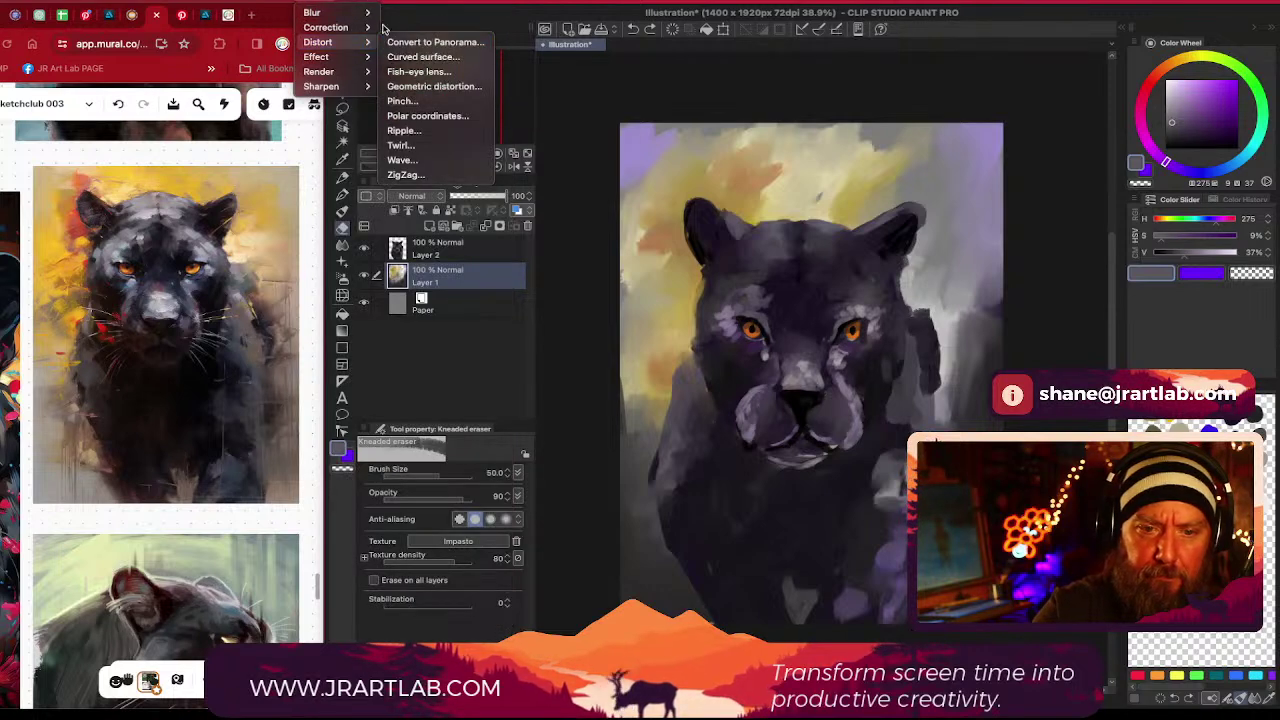
mouse_move(345, 57)
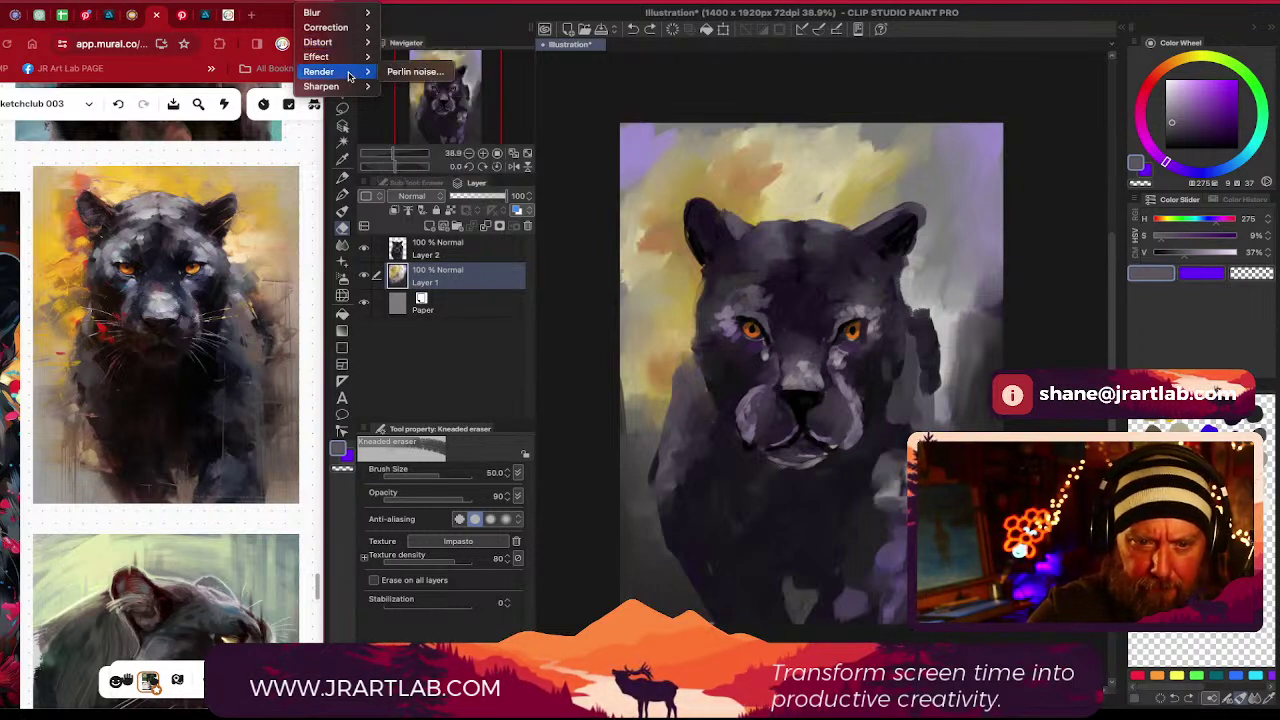
mouse_move(345, 92)
mouse_move(270, 1)
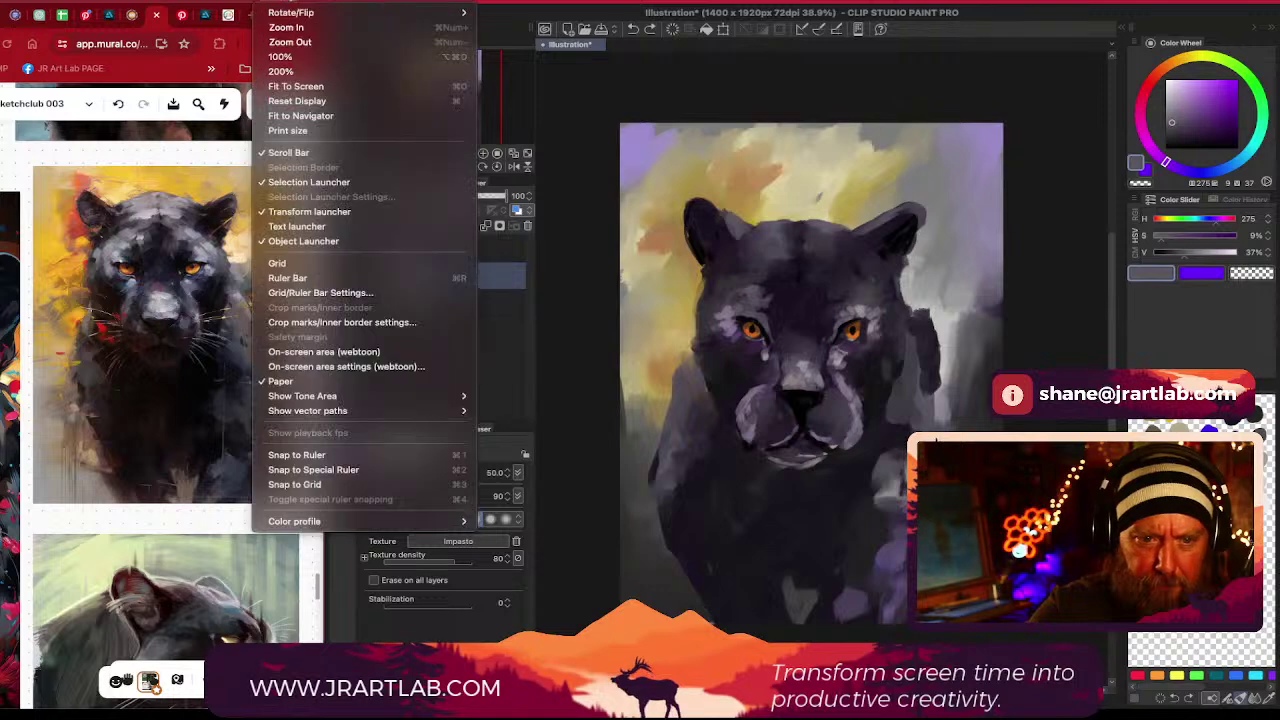
left_click(345, 1)
left_click(345, 1)
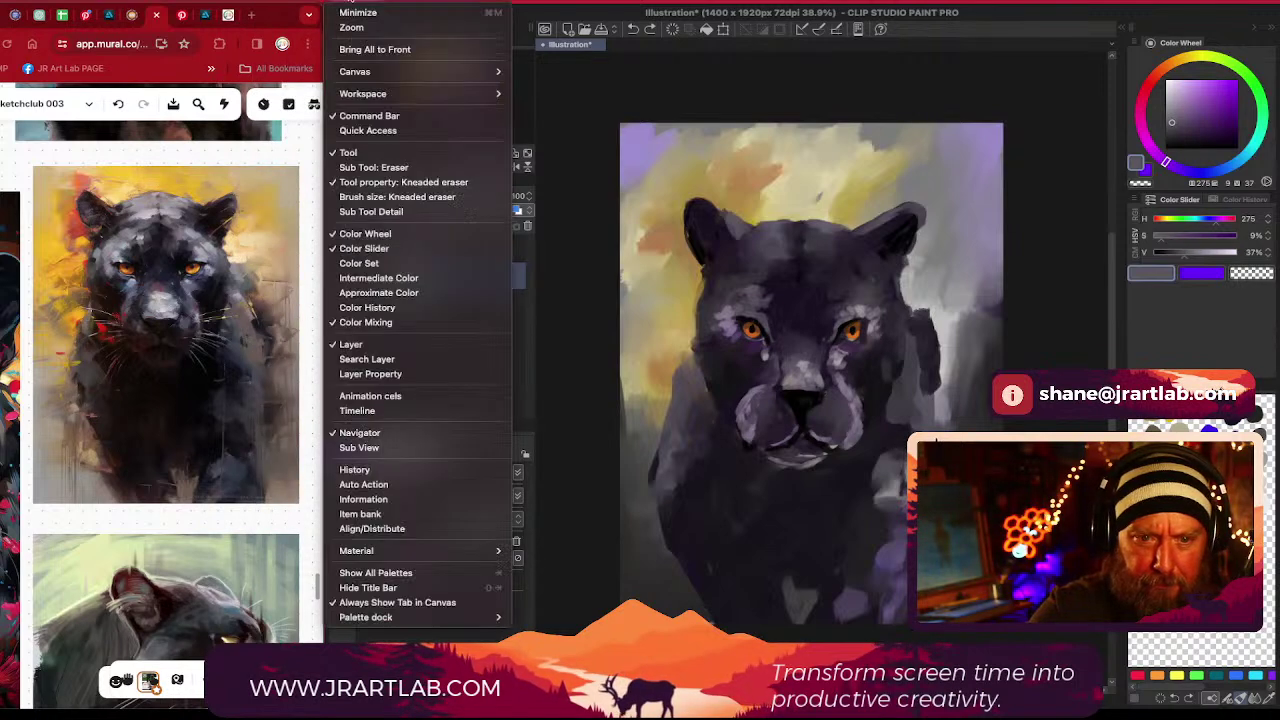
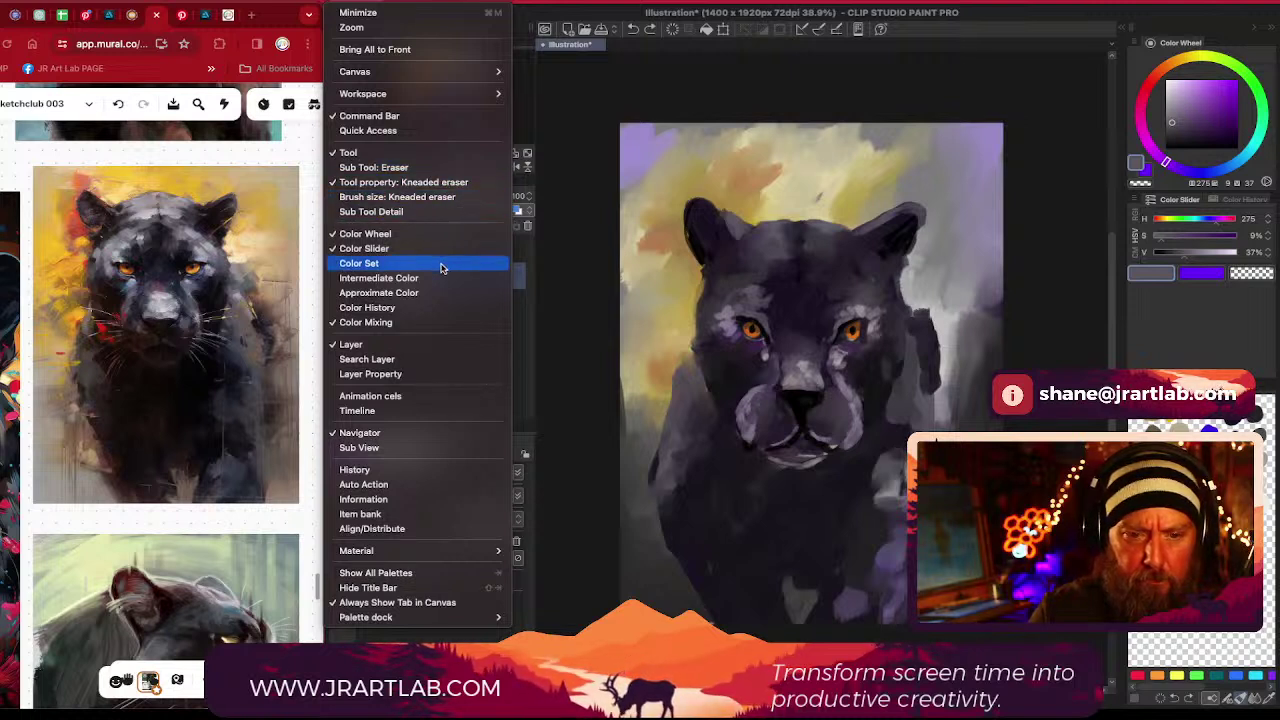
mouse_move(310, 2)
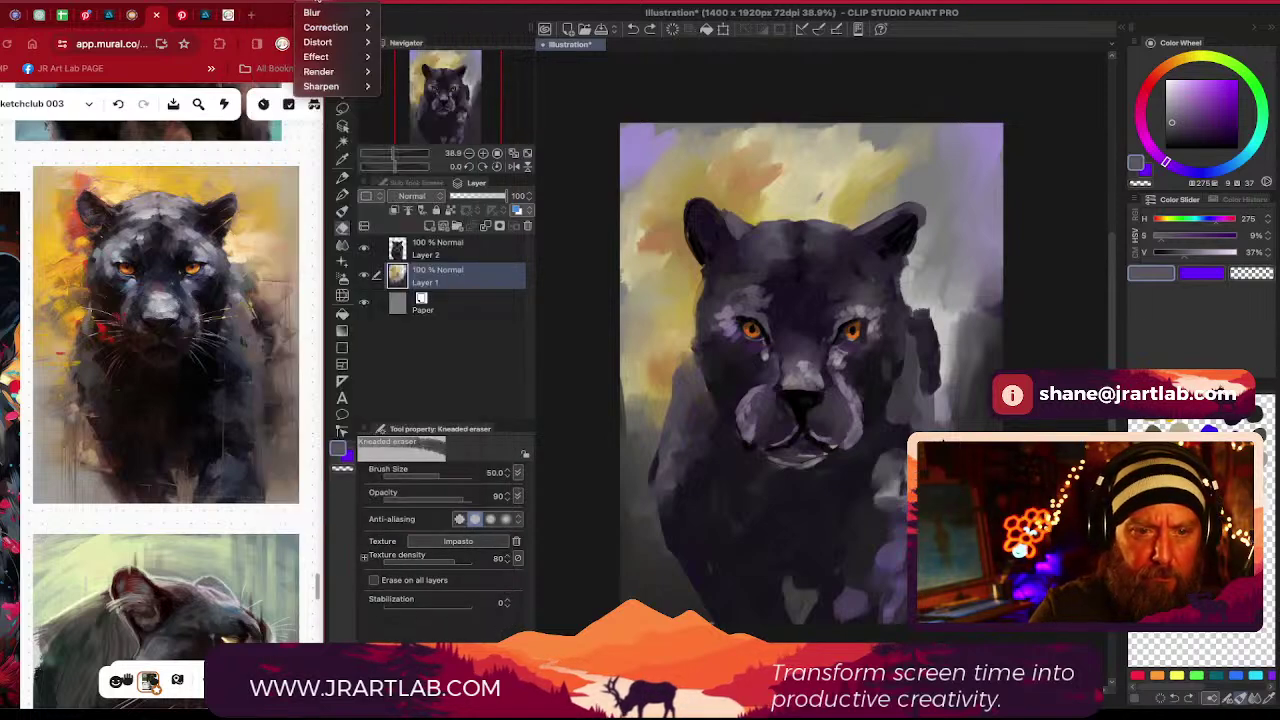
mouse_move(268, 3)
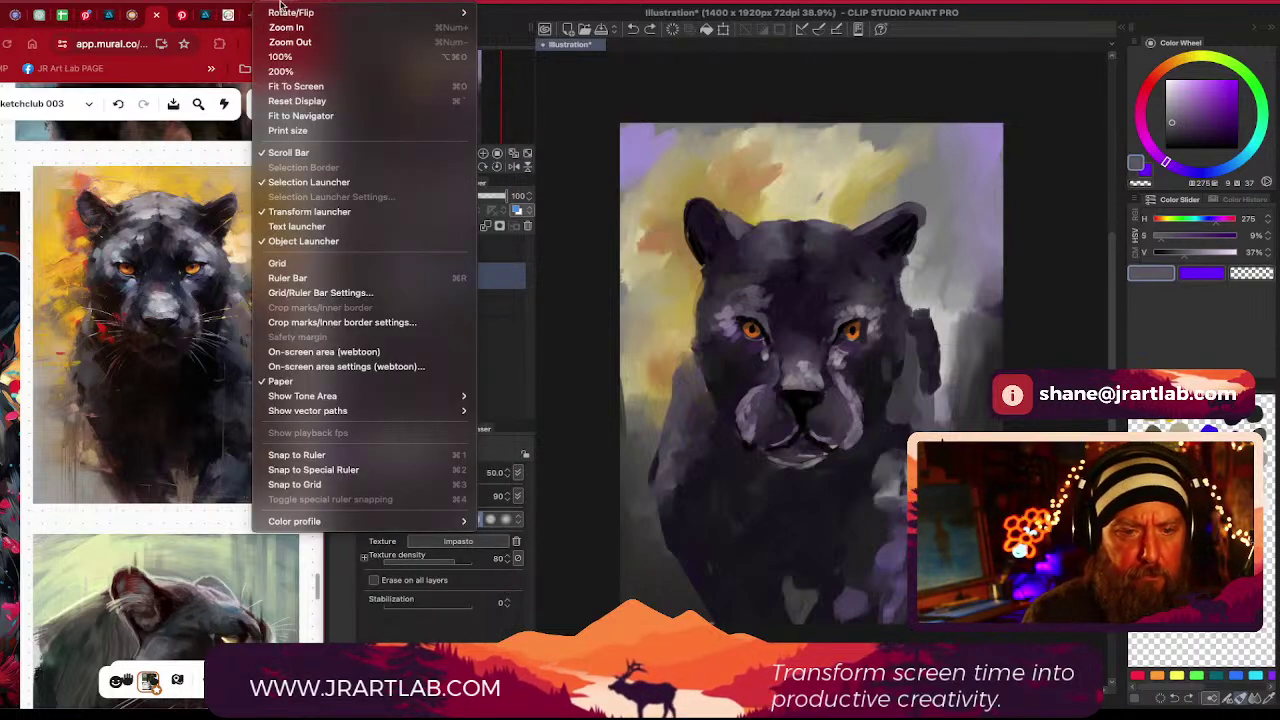
mouse_move(200, 3)
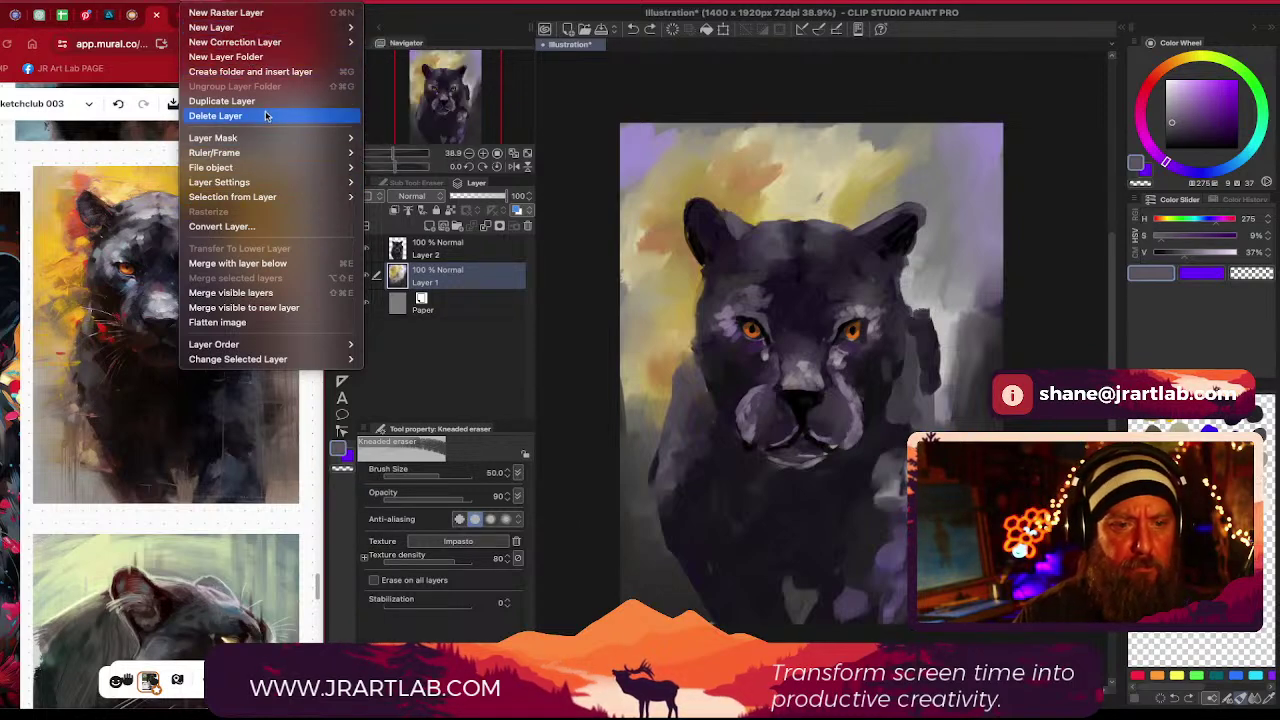
mouse_move(274, 188)
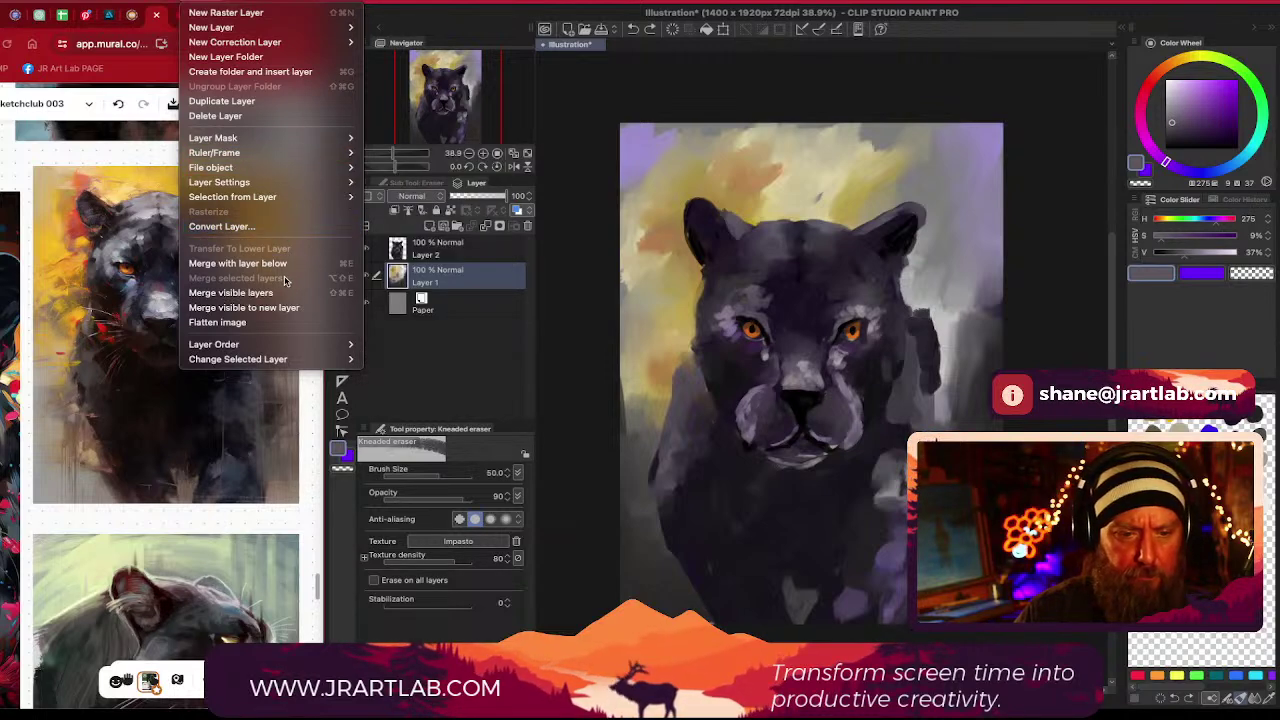
mouse_move(295, 343)
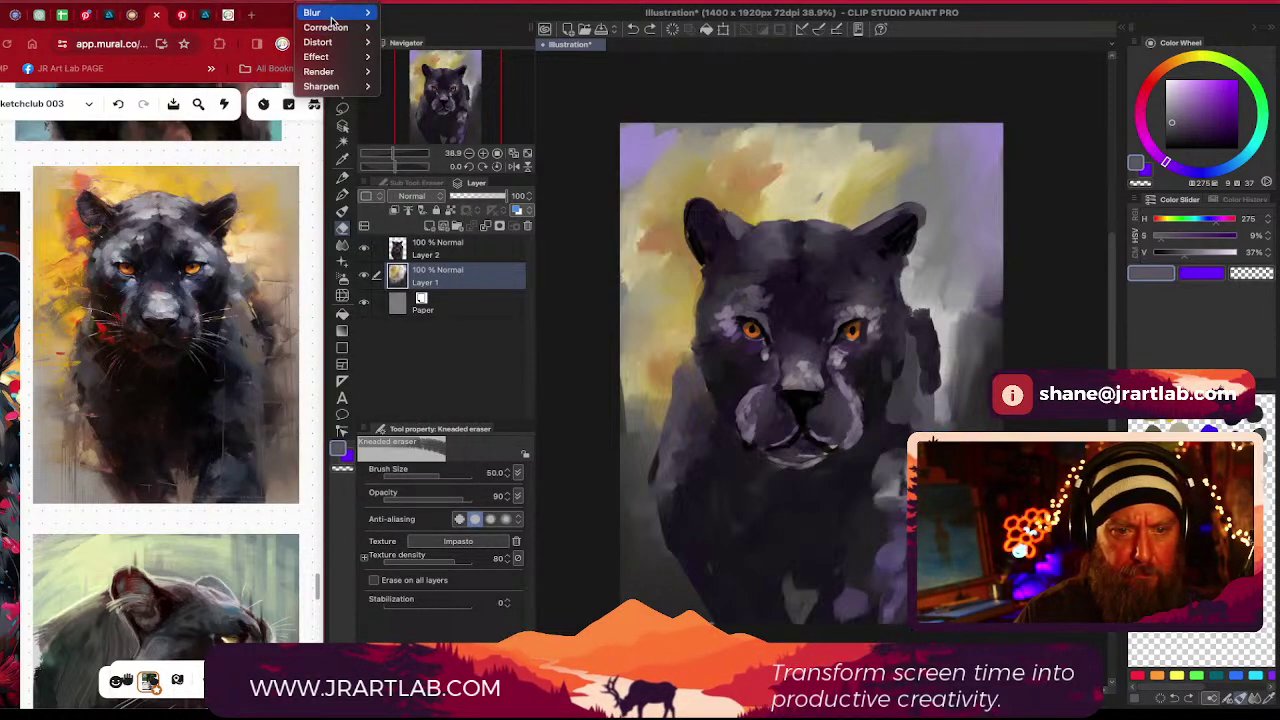
mouse_move(362, 1)
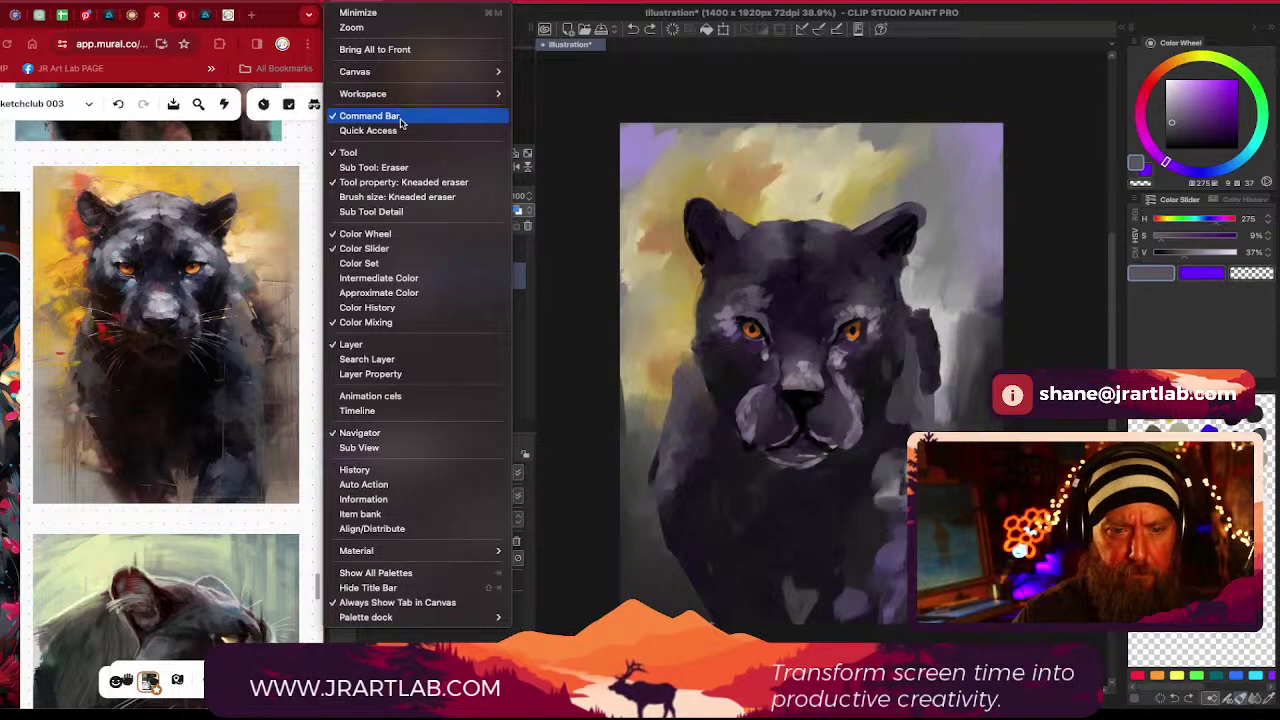
mouse_move(407, 73)
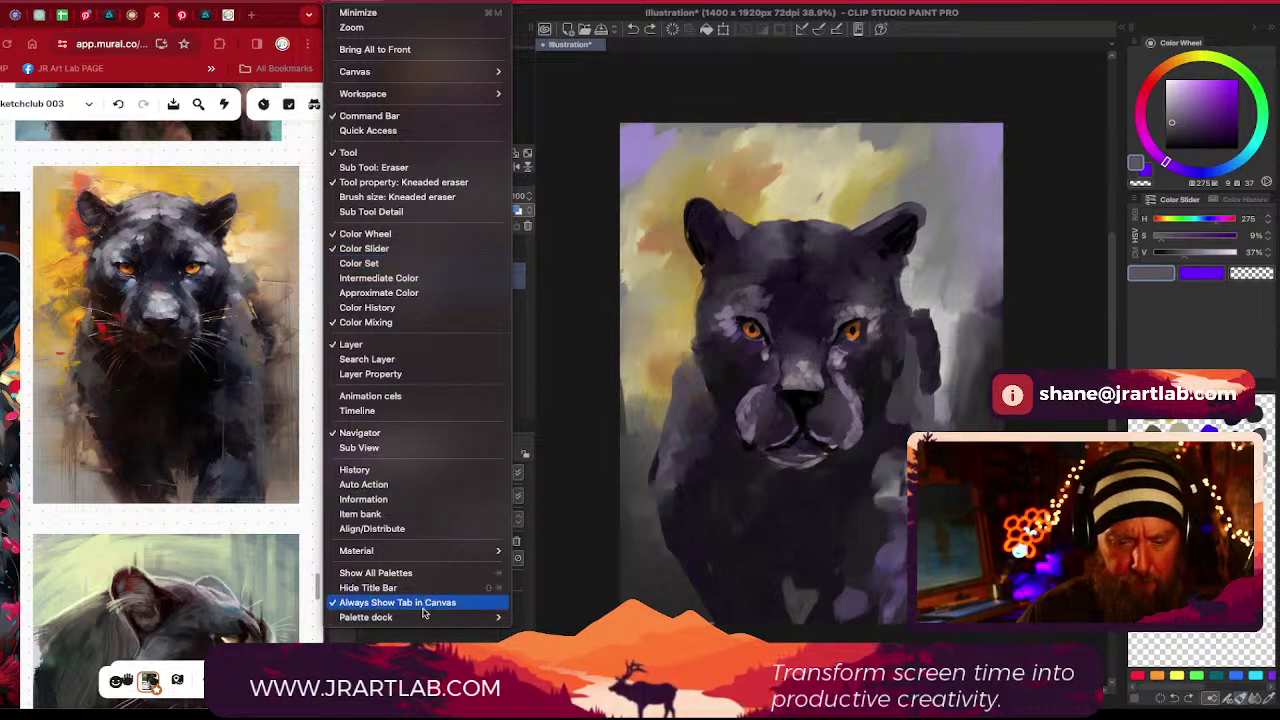
mouse_move(410, 550)
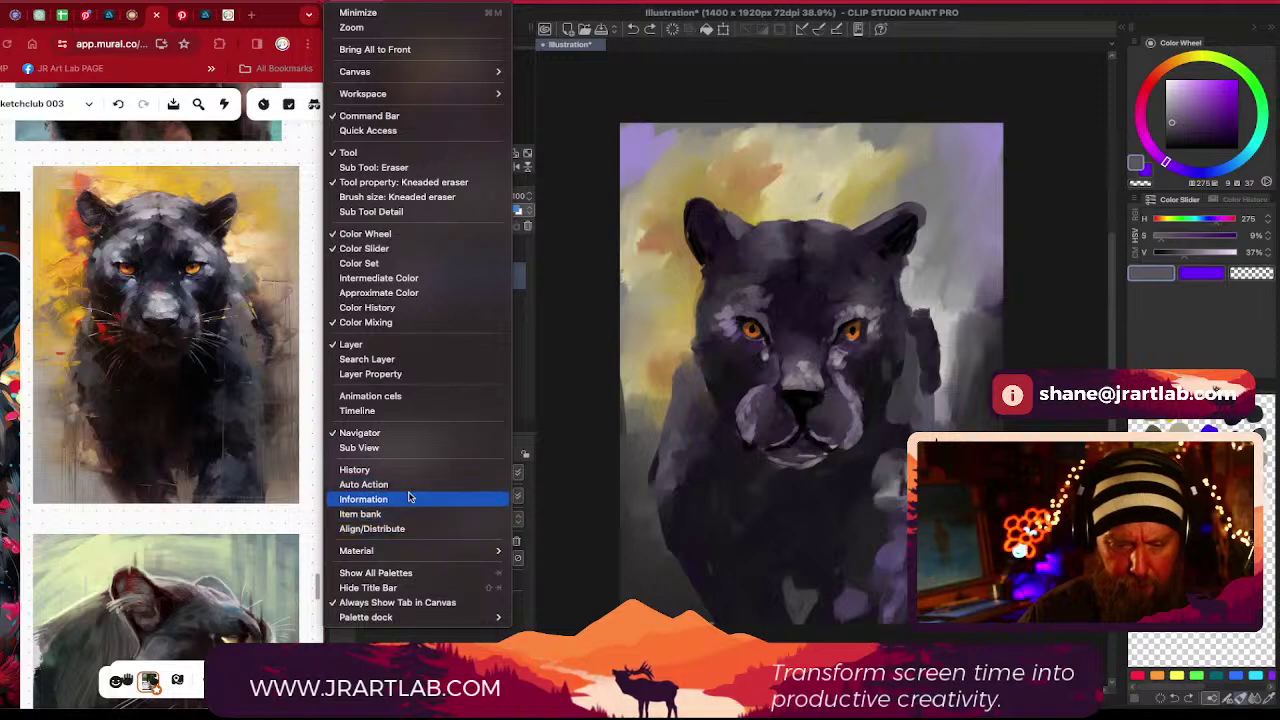
left_click(409, 498)
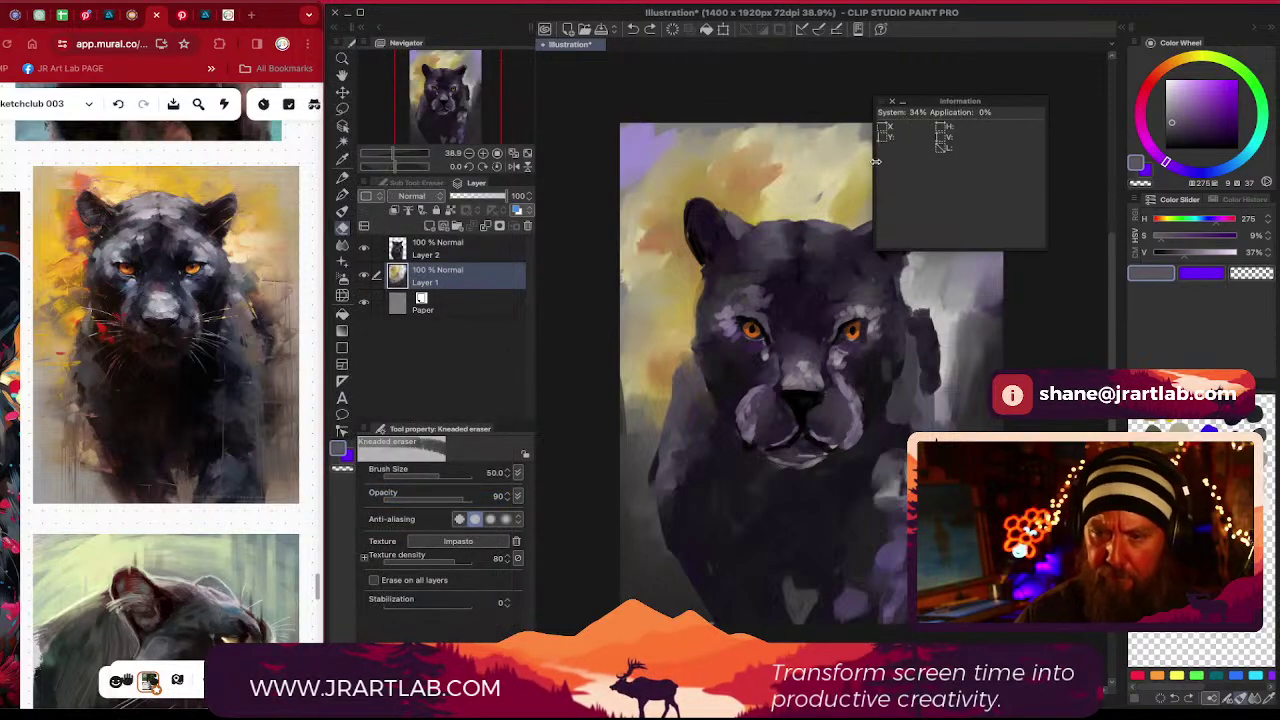
left_click(892, 102)
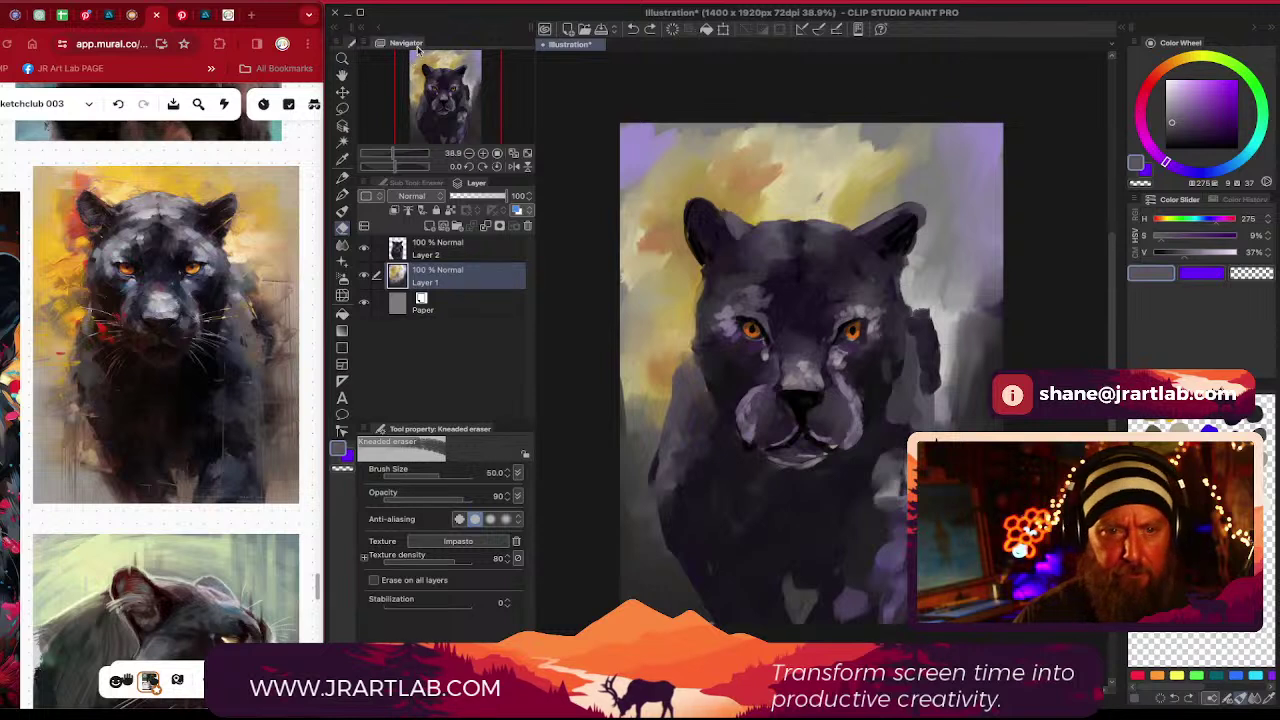
left_click(309, 1)
left_click(430, 130)
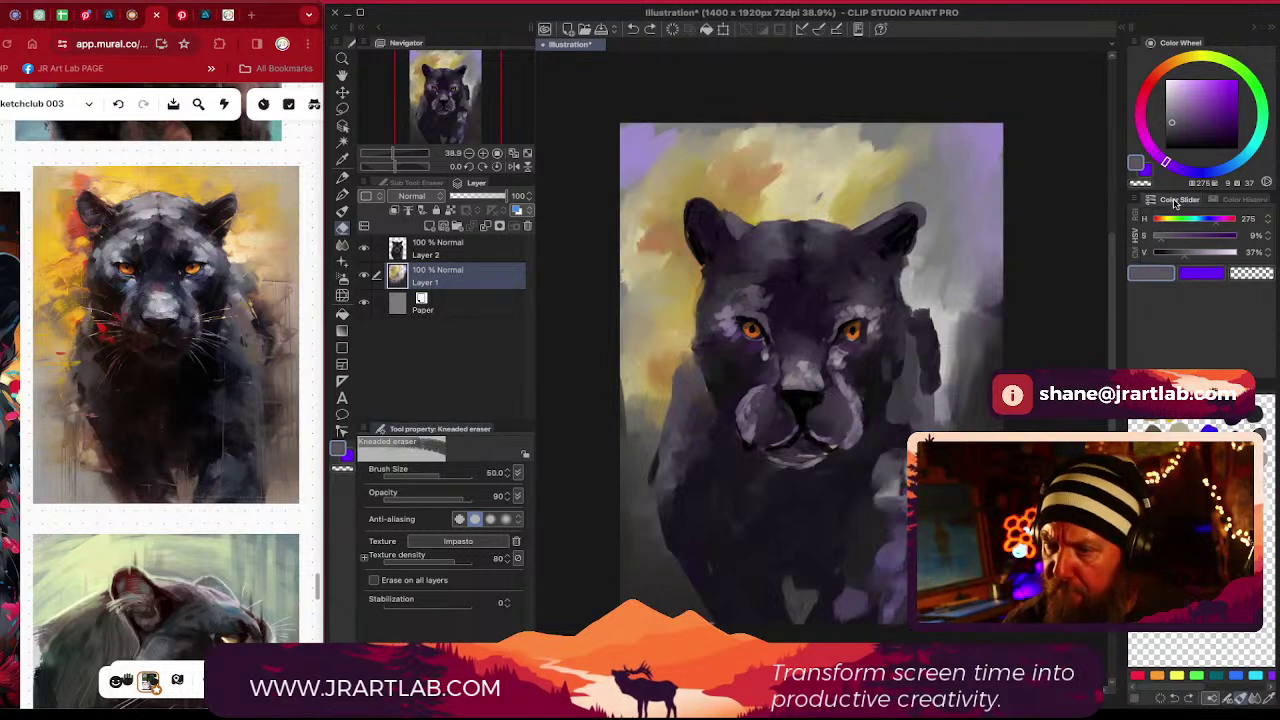
Check the colour history and set the drawing colour's hue to 145
left_click(1244, 200)
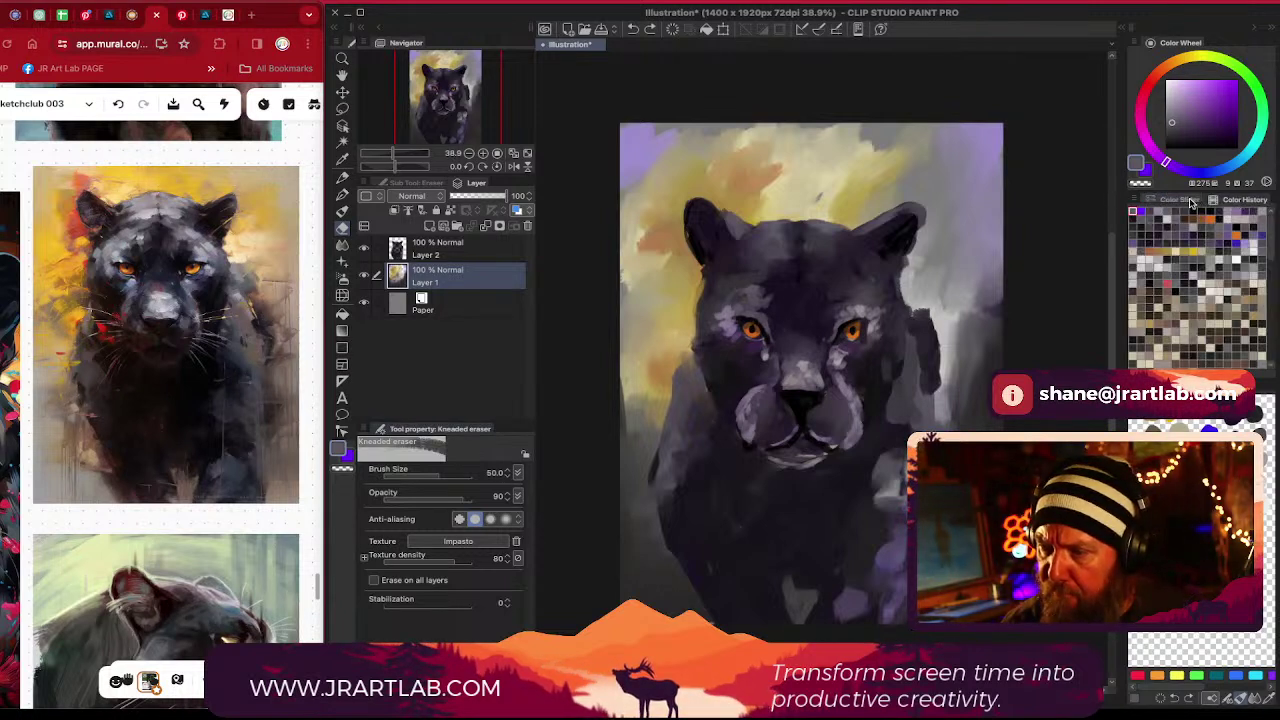
left_click(1190, 202)
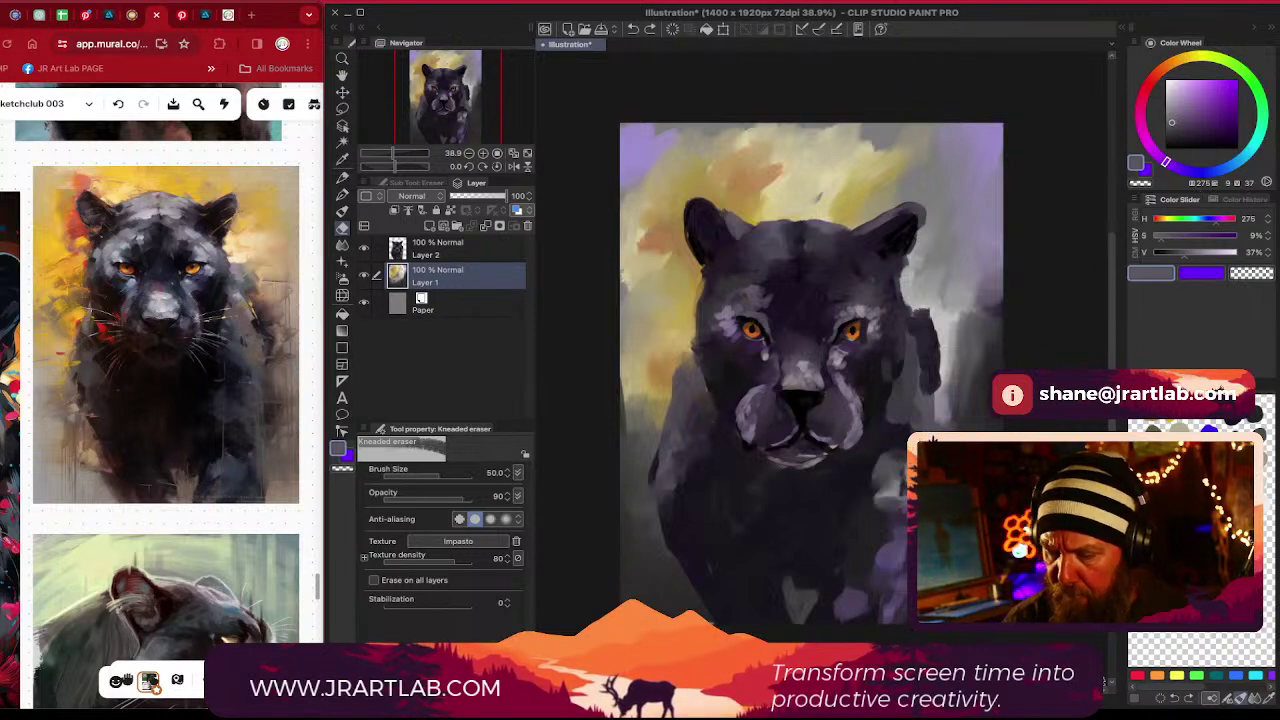
left_click(241, 2)
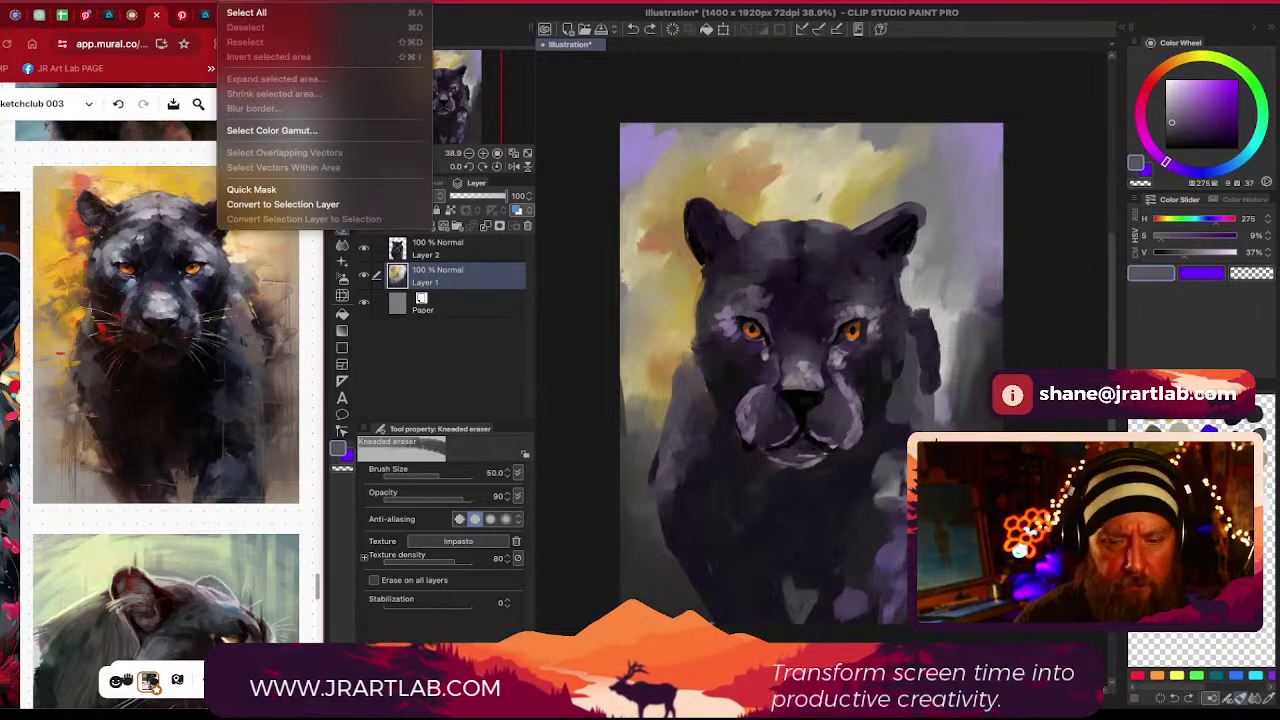
left_click(733, 281)
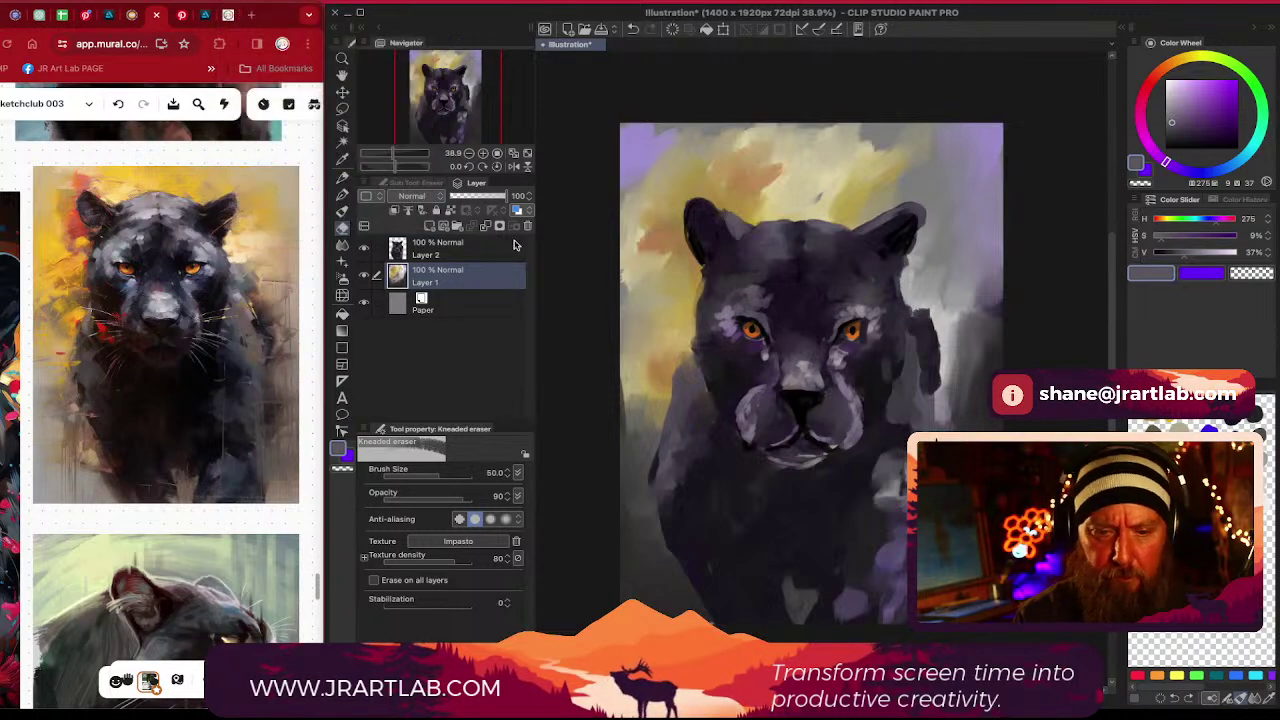
left_click(1263, 108)
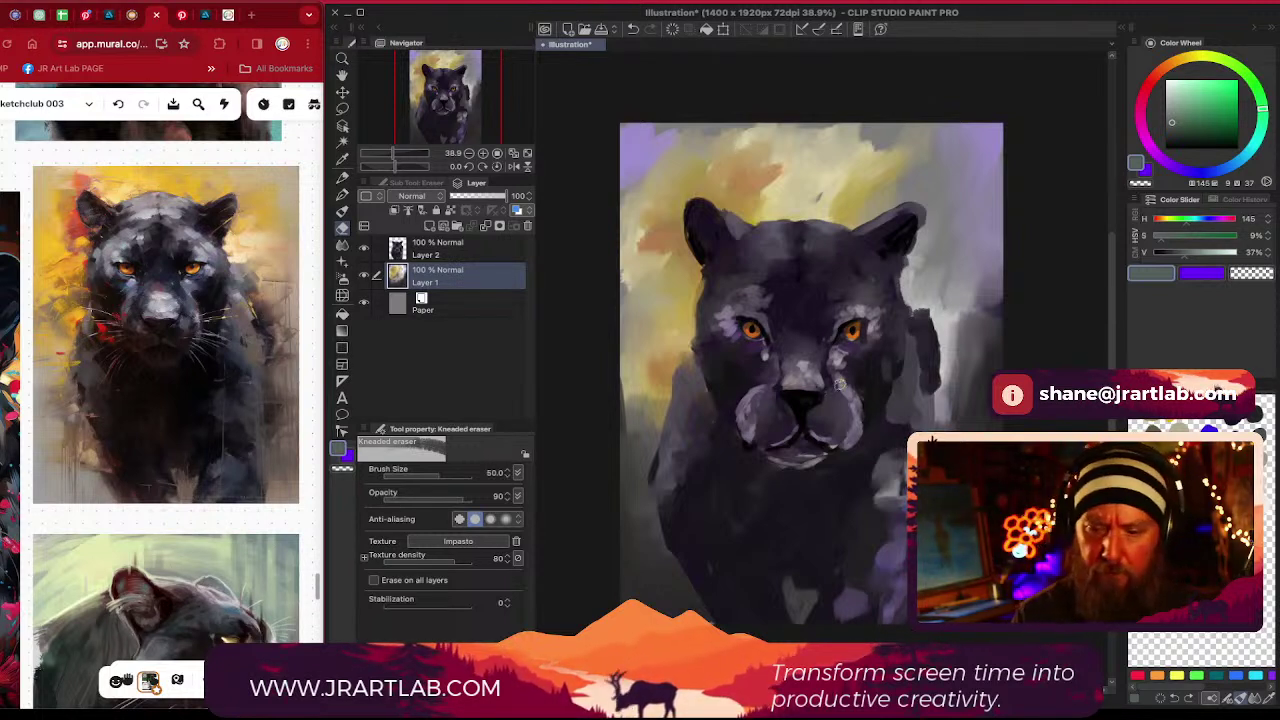
left_click(1234, 200)
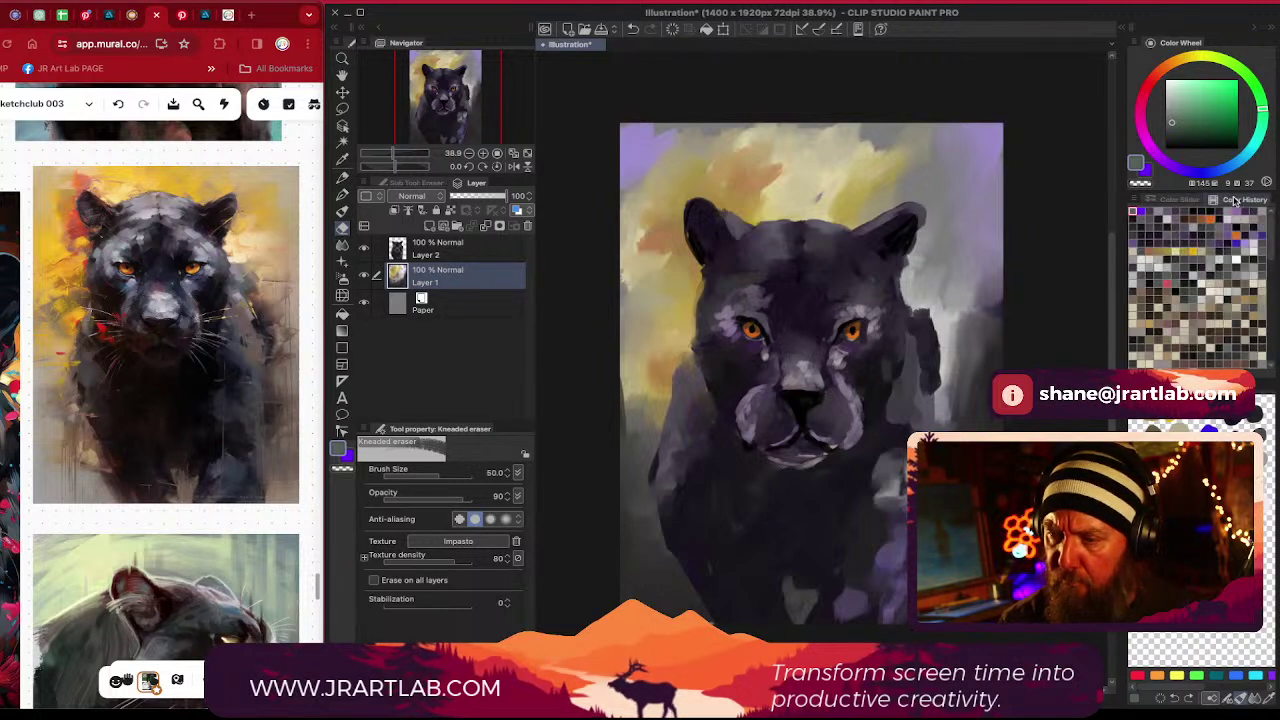
left_click(1178, 200)
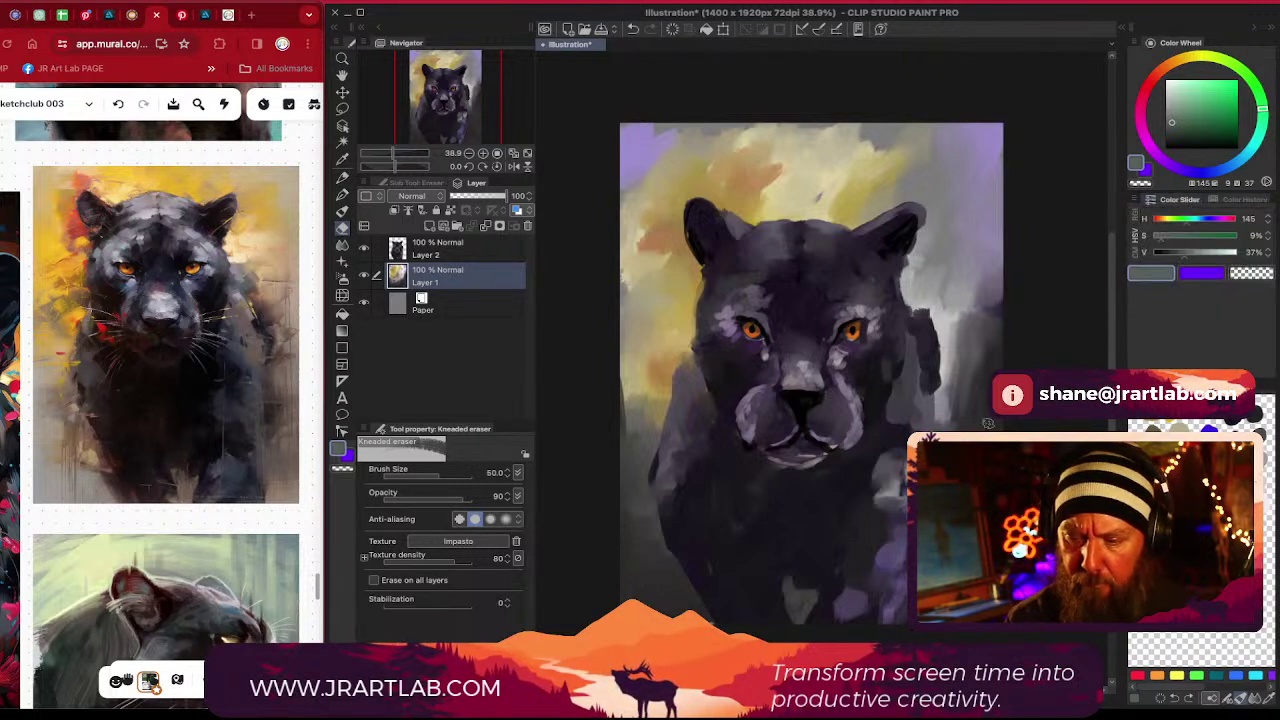
Make Layer 2 the active layer and sample the dark purple H 267, S 21%, V 21% from the panther's shoulder
left_click(462, 249)
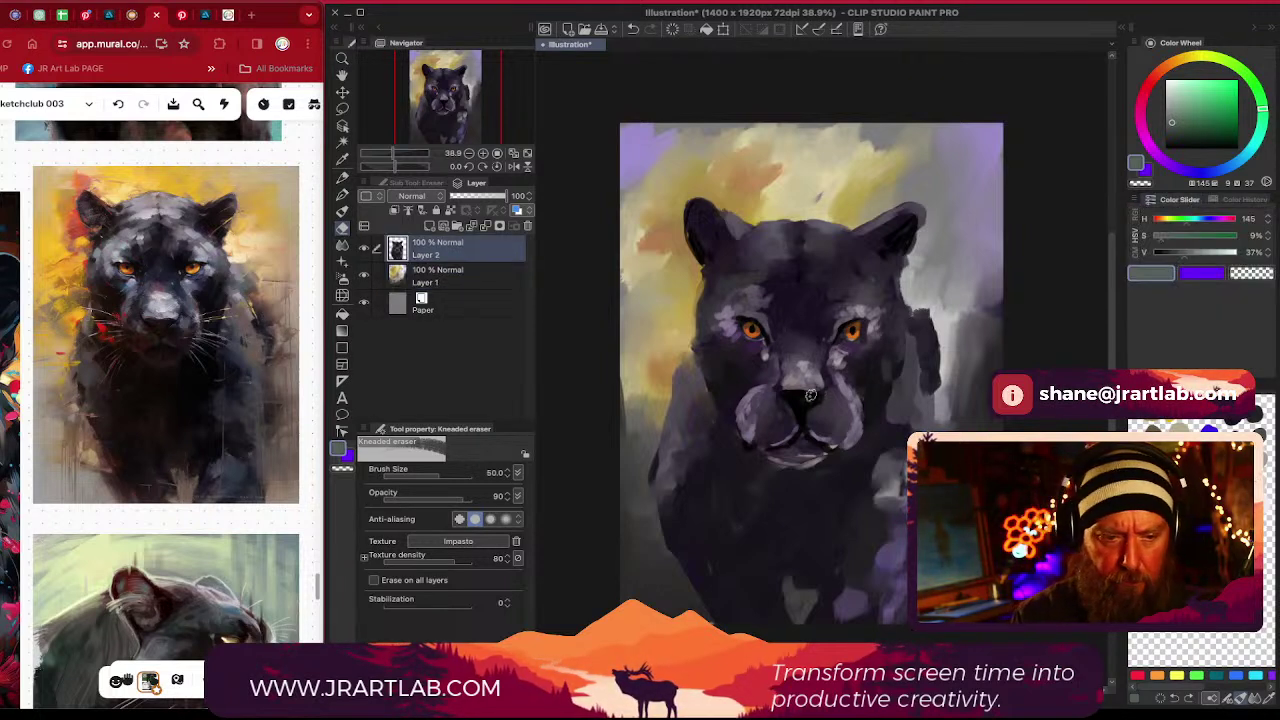
left_click(704, 500, "alt")
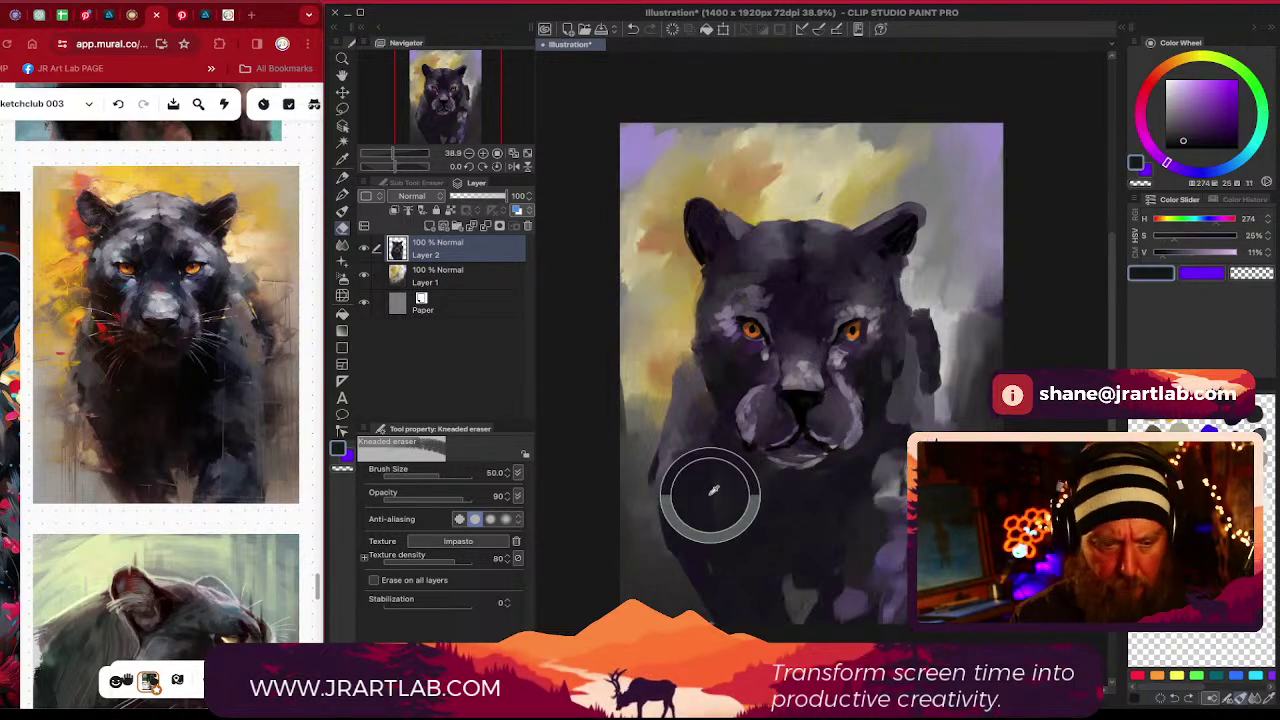
left_click(692, 476, "alt")
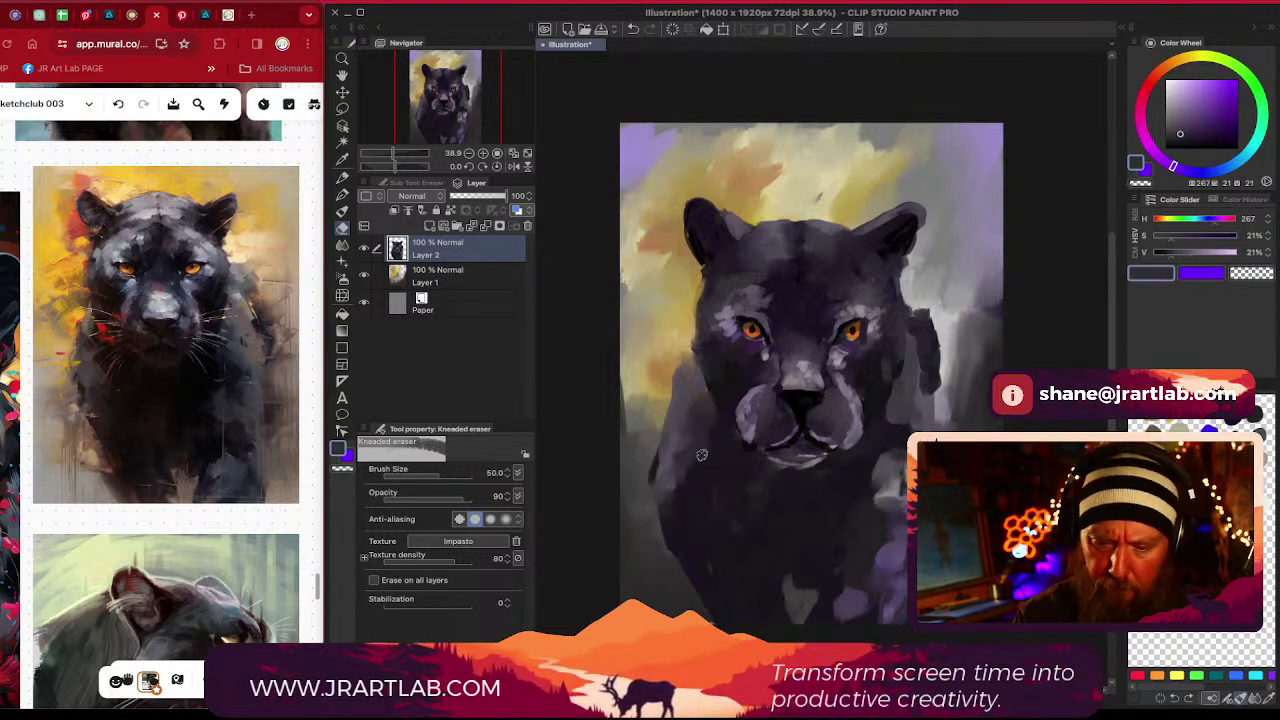
mouse_move(694, 468)
left_mouse_down()
mouse_move(702, 445)
mouse_move(681, 456)
left_mouse_up()
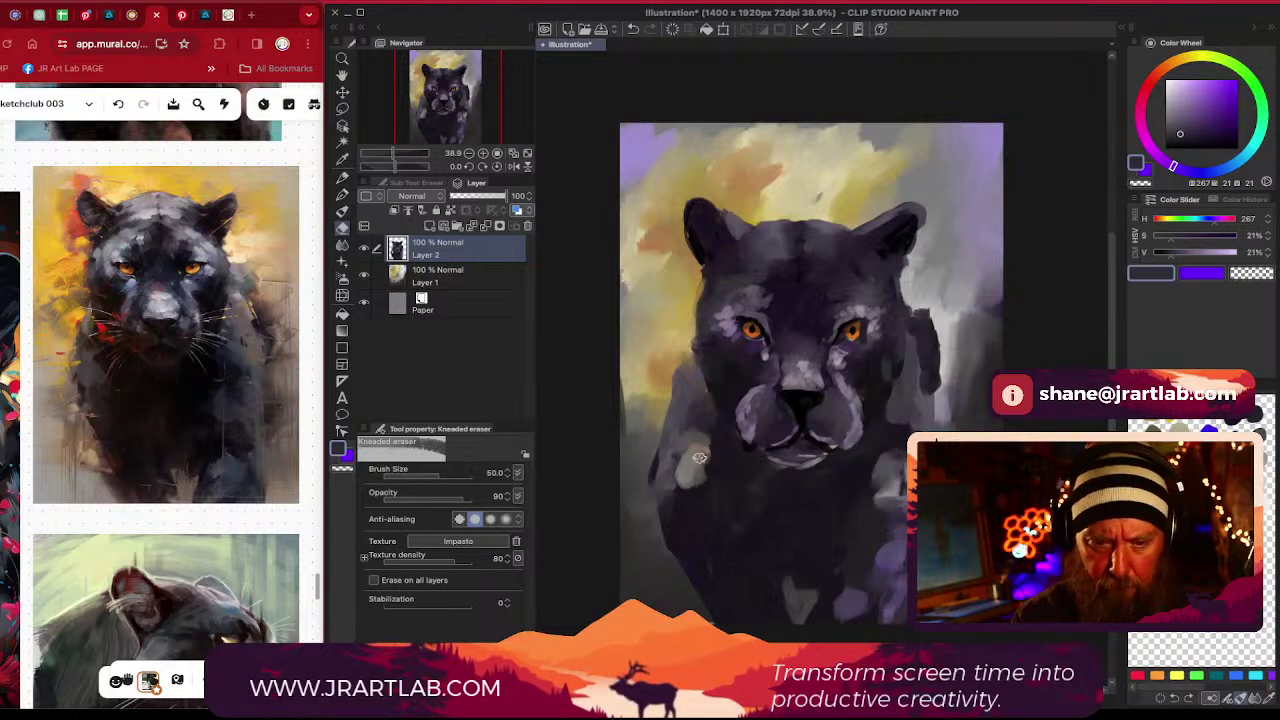
key("ctrl+z")
key("ctrl+z")
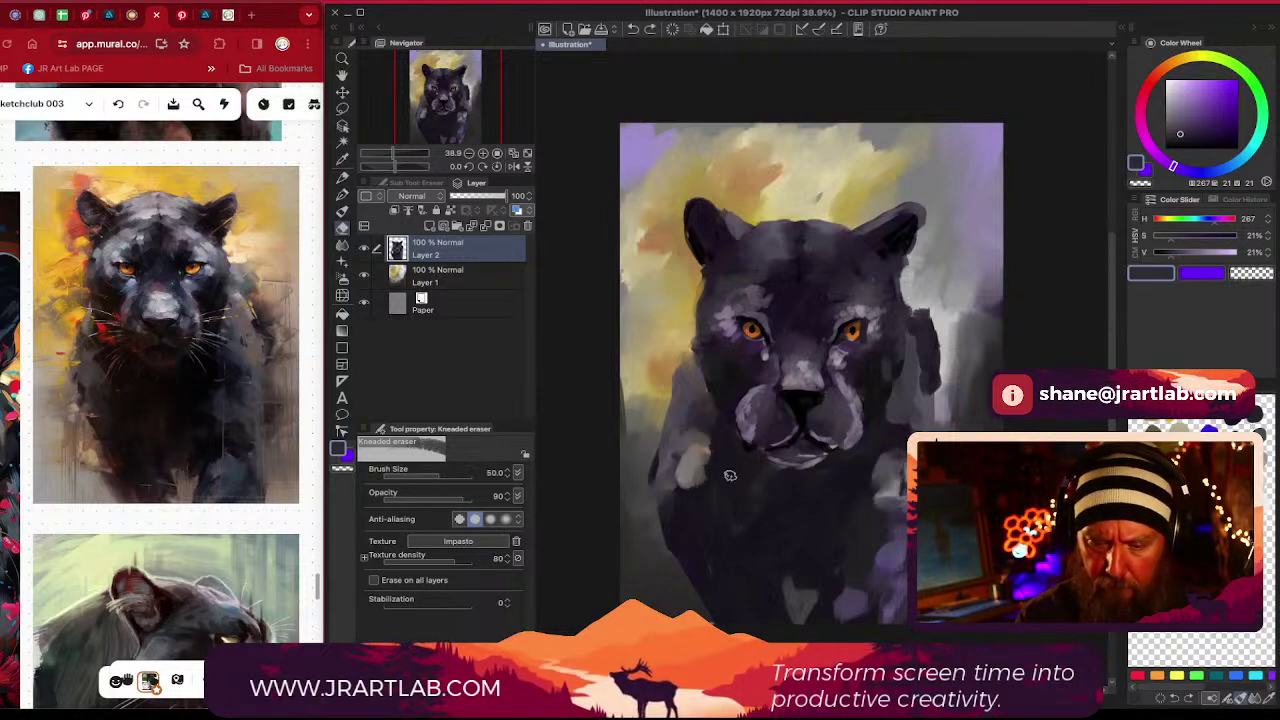
Choose the Oil paint brush and set the drawing colour to a muted purple-grey of H 267, S 13%, V 43%
left_click(342, 212)
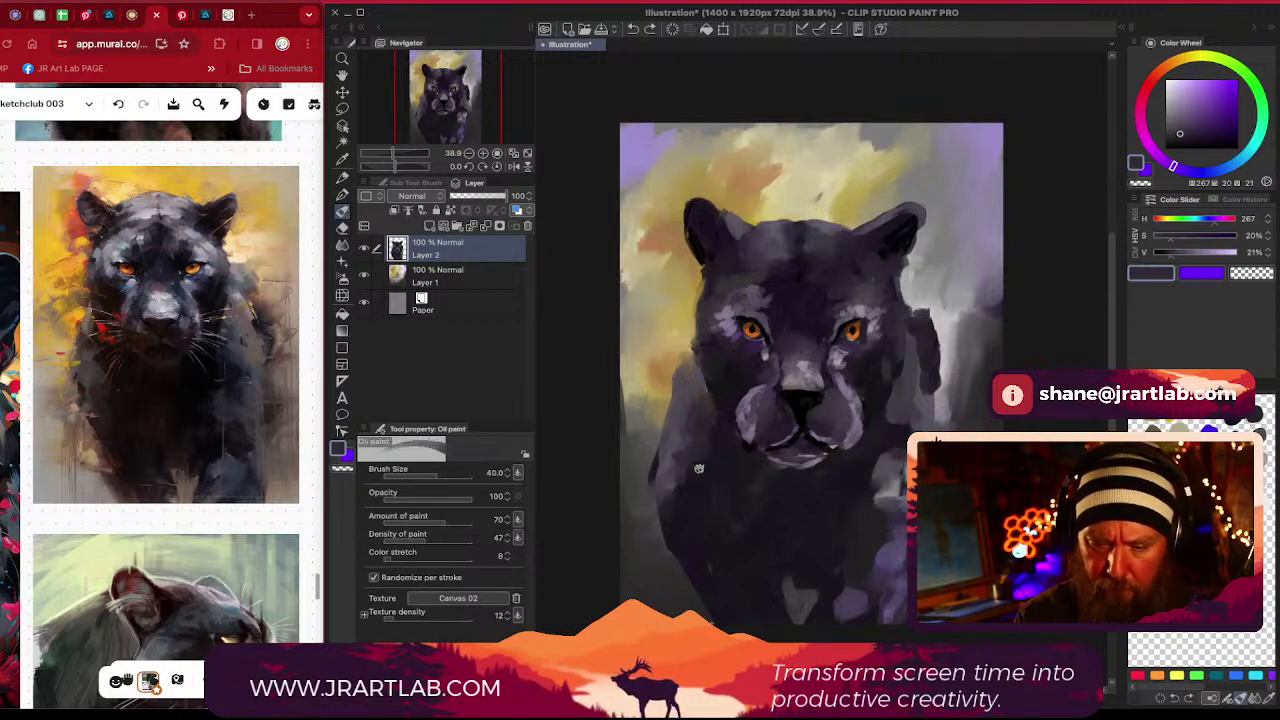
left_click_drag(1183, 127, 1174, 119)
key("bracketright")
key("bracketright")
key("bracketright")
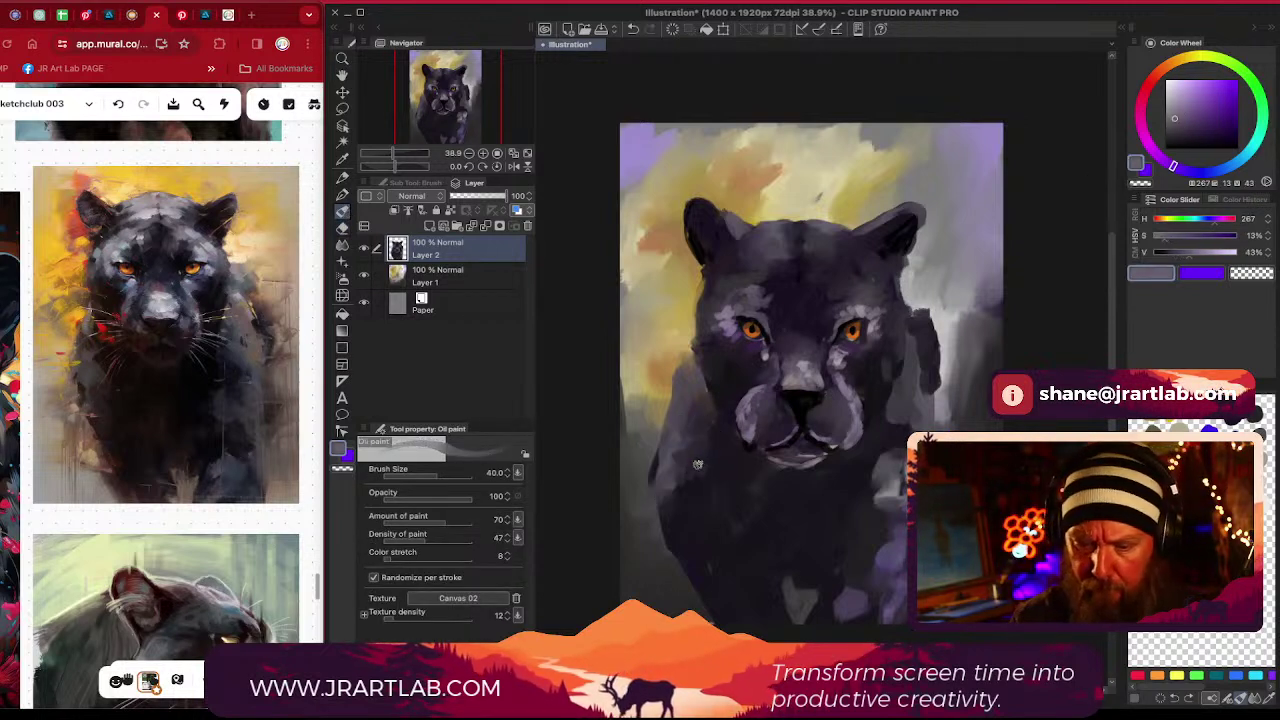
Paint muted purple-grey fur strokes on the panther's shoulder and brow with the Oil paint brush, then reduce the brush size to 30
mouse_move(702, 462)
left_mouse_down()
mouse_move(688, 480)
mouse_move(707, 459)
mouse_move(692, 453)
mouse_move(686, 495)
left_mouse_up()
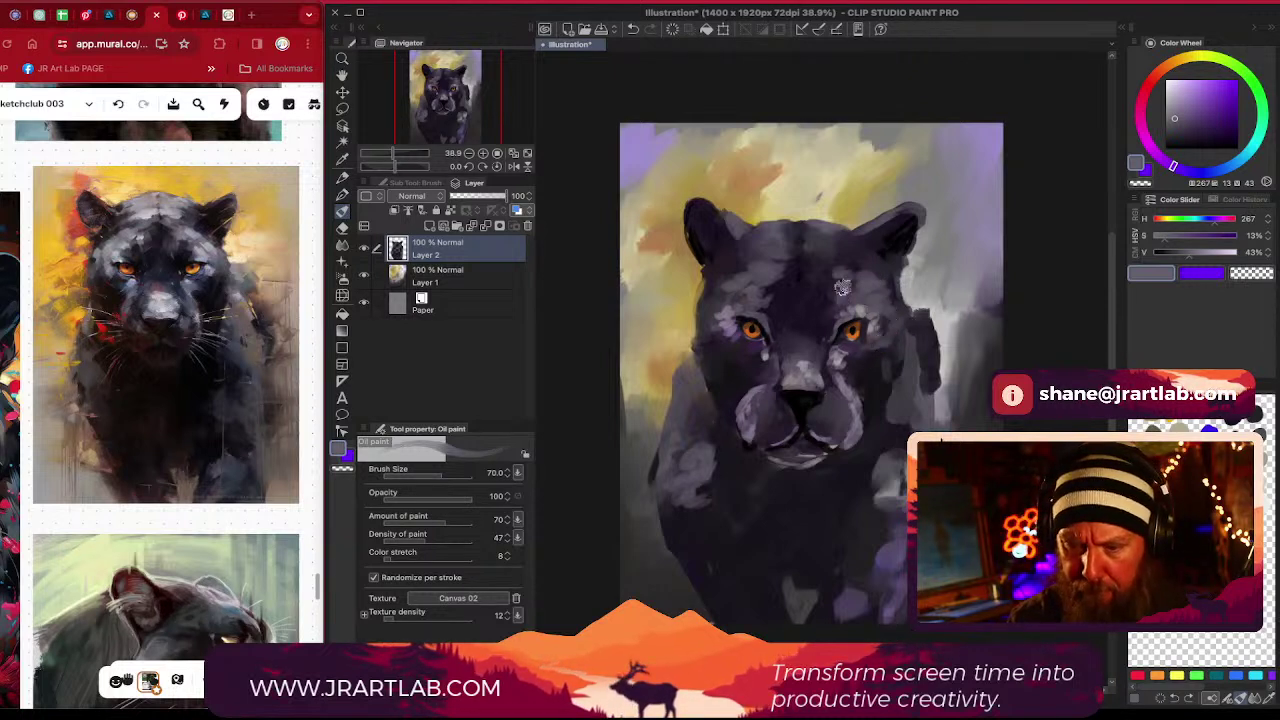
key("bracketleft")
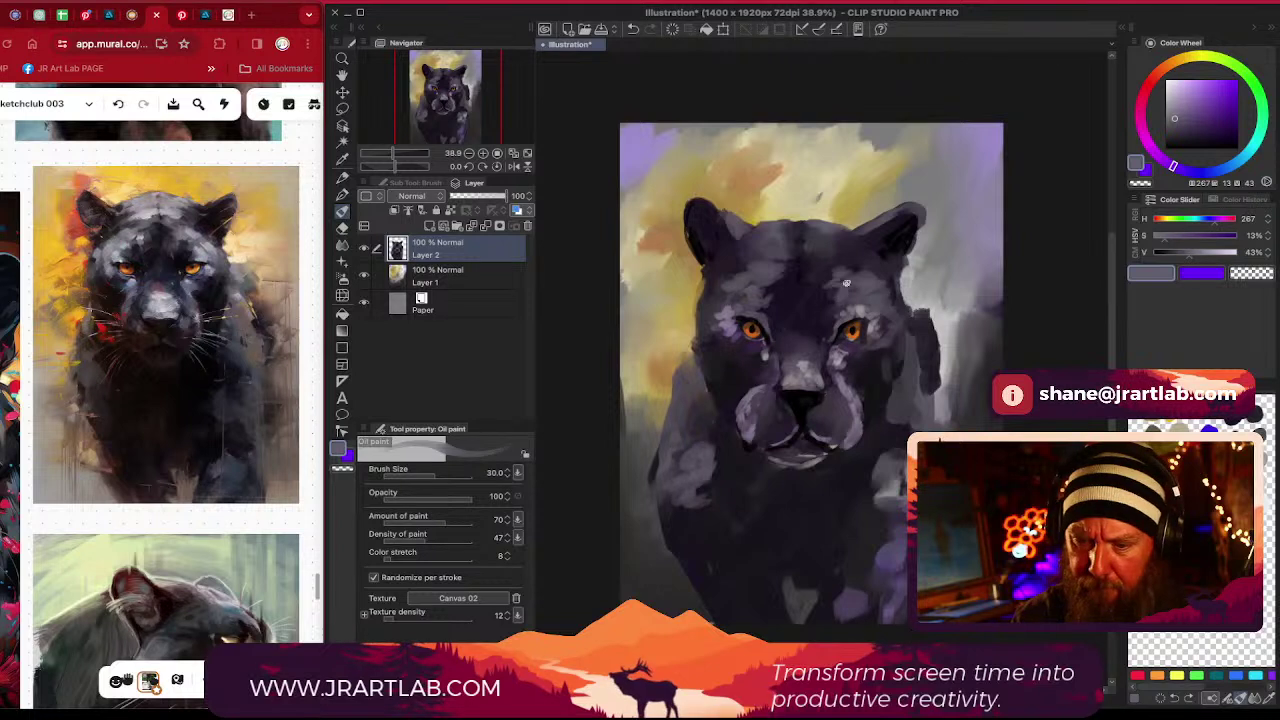
left_click(412, 183)
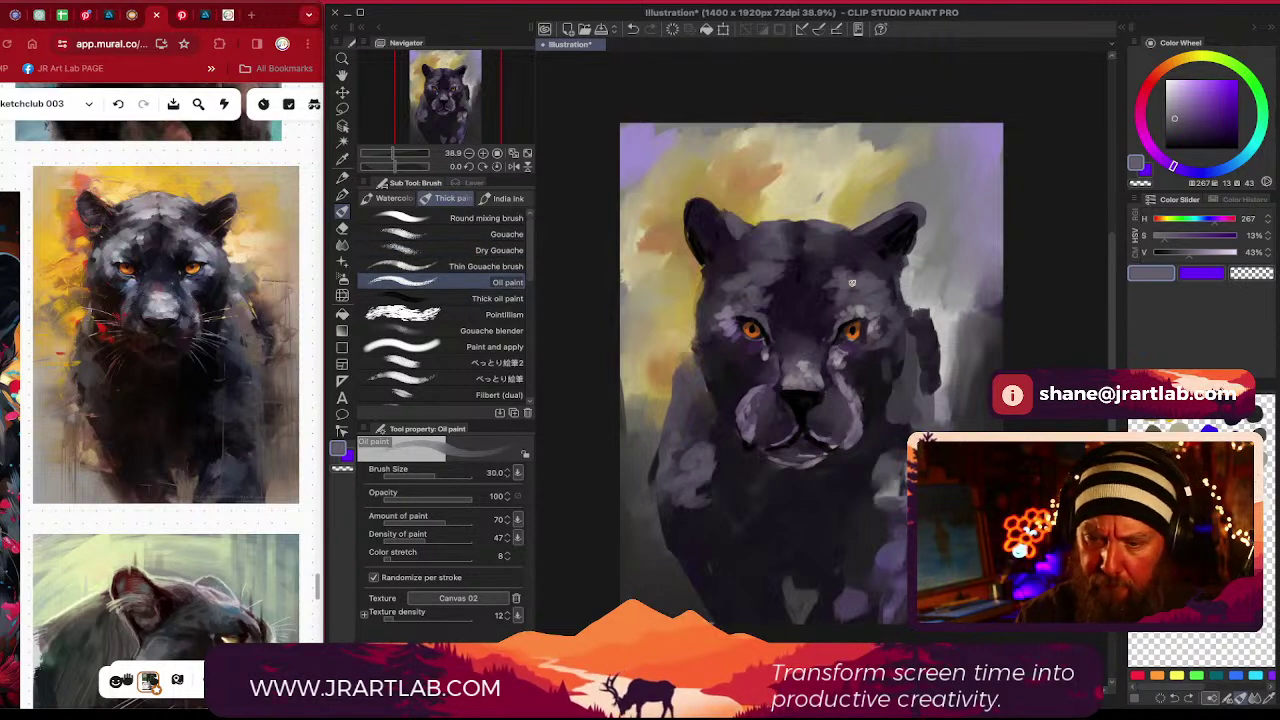
Set the drawing colour to pale lavender H 267, S 10%, V 76% and paint highlights above the right-hand eye at brush size 70
left_click_drag(1181, 115, 1179, 90)
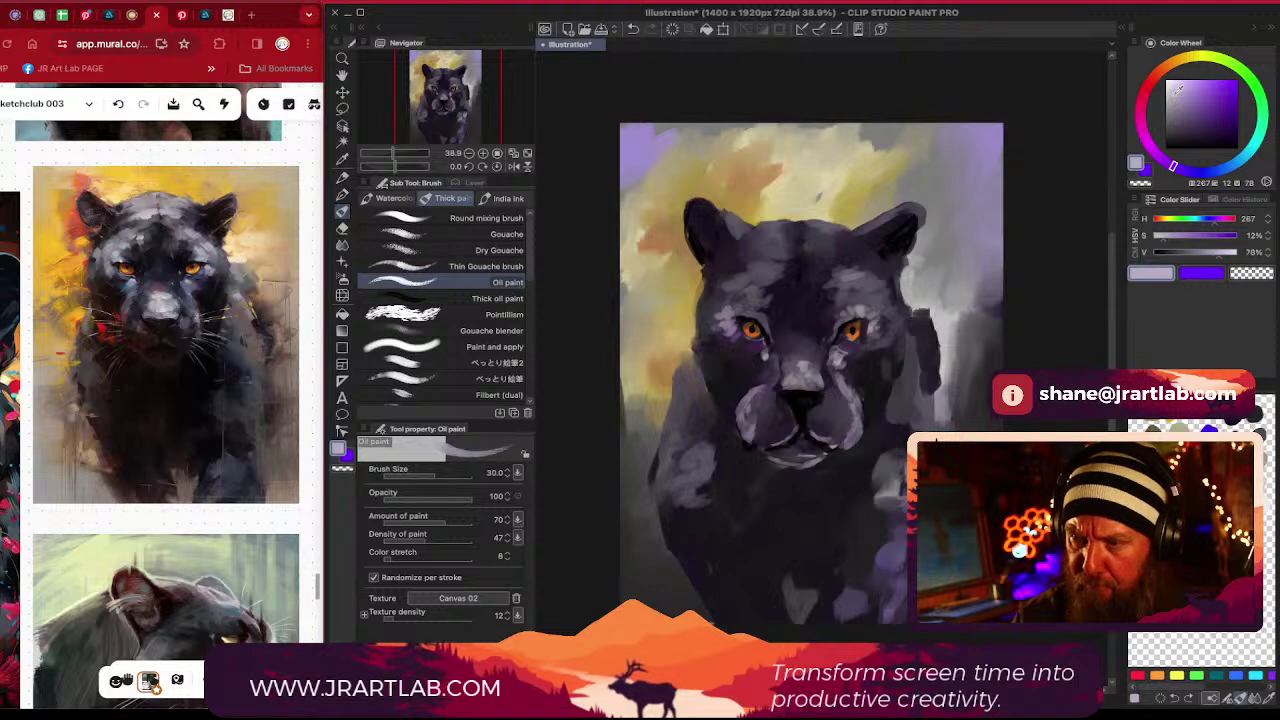
key("bracketright")
key("bracketright")
key("bracketright")
key("bracketright")
left_click_drag(864, 280, 857, 272)
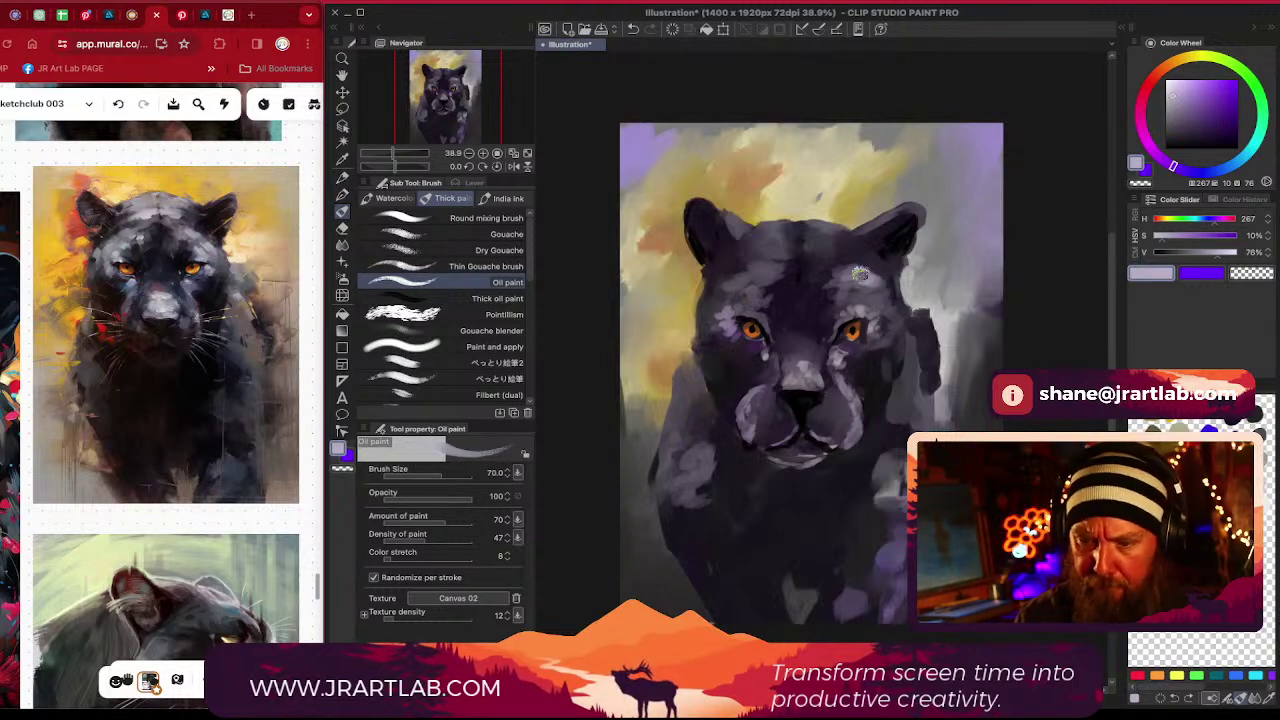
Paint pale lavender fur highlights above the left-hand eye and on the top of the head at brush size 50
key("bracketleft")
key("bracketleft")
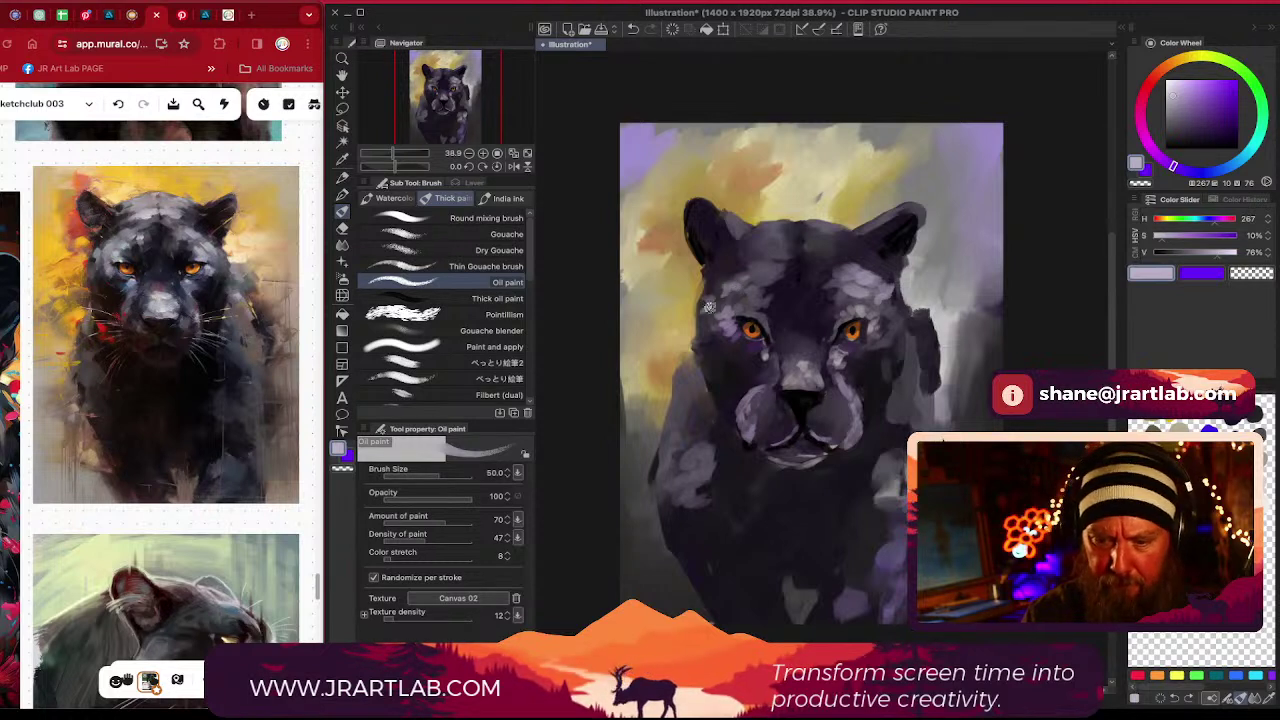
mouse_move(730, 283)
left_mouse_down()
mouse_move(716, 290)
mouse_move(788, 257)
mouse_move(767, 256)
left_mouse_up()
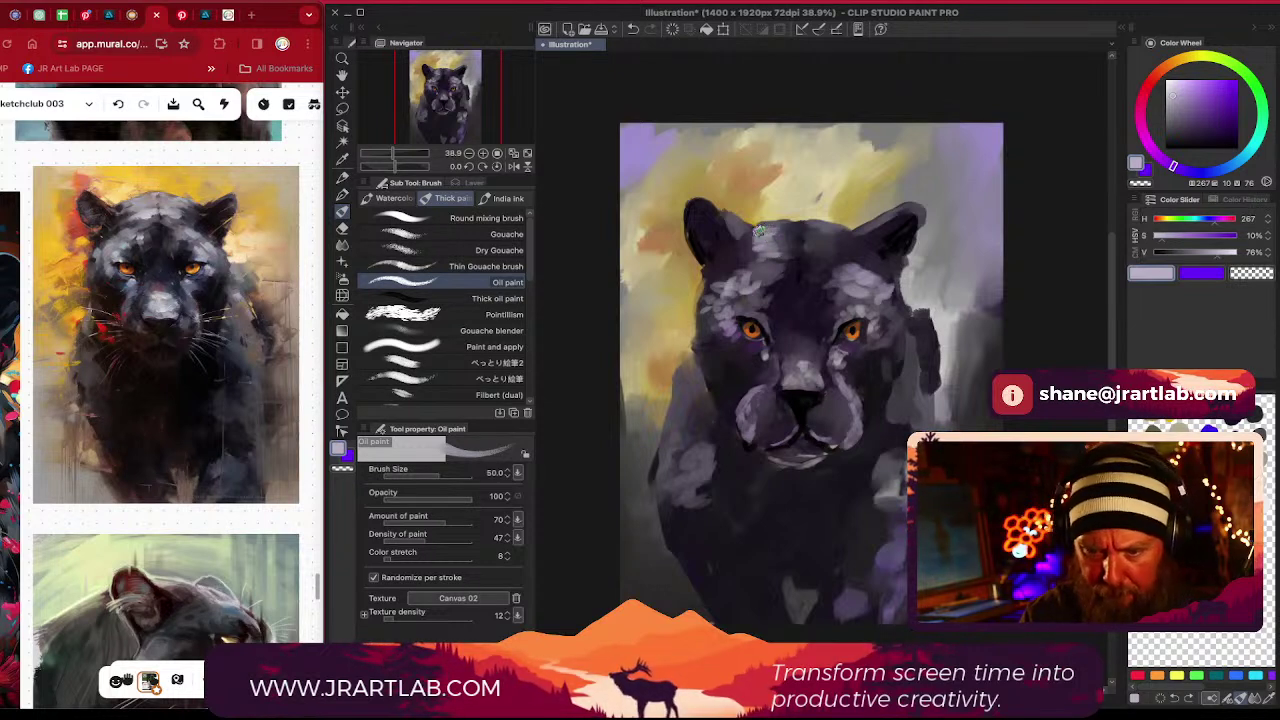
left_click_drag(785, 229, 772, 245)
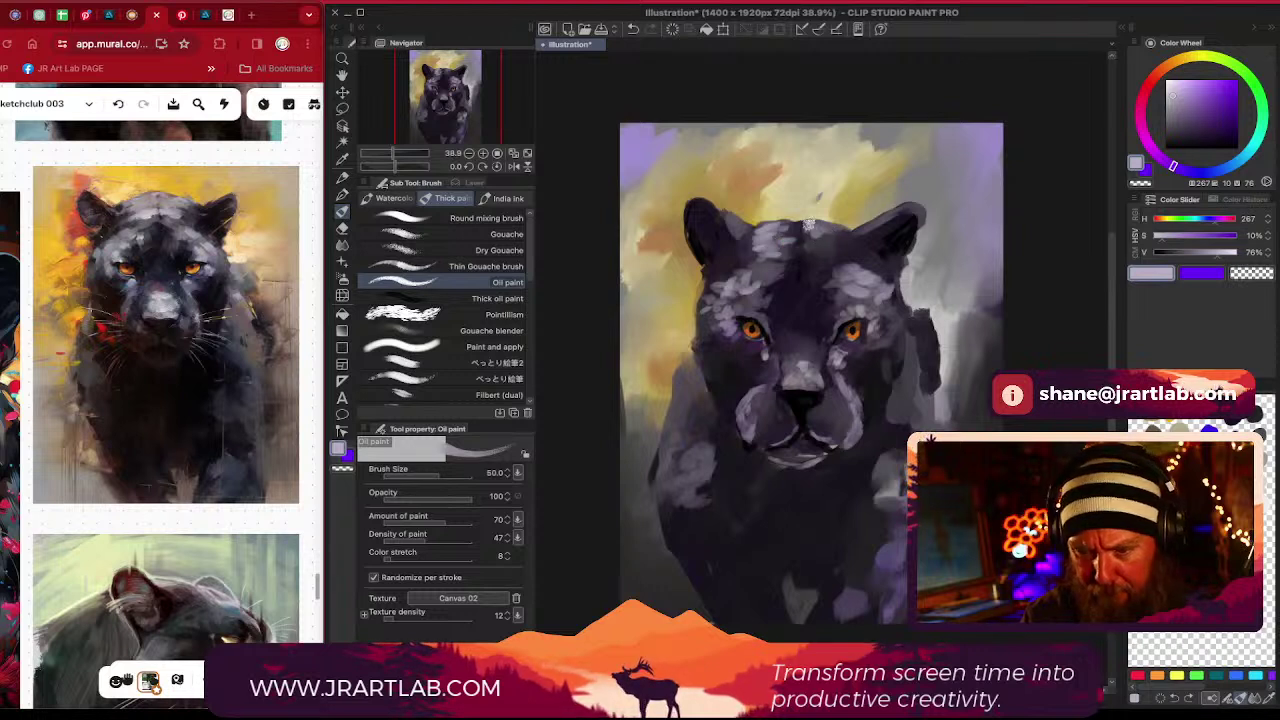
Lighten the drawing colour to H 267, S 5%, V 84% and paint bright highlights on the bridge of the nose, ending at brush size 20
key("bracketleft")
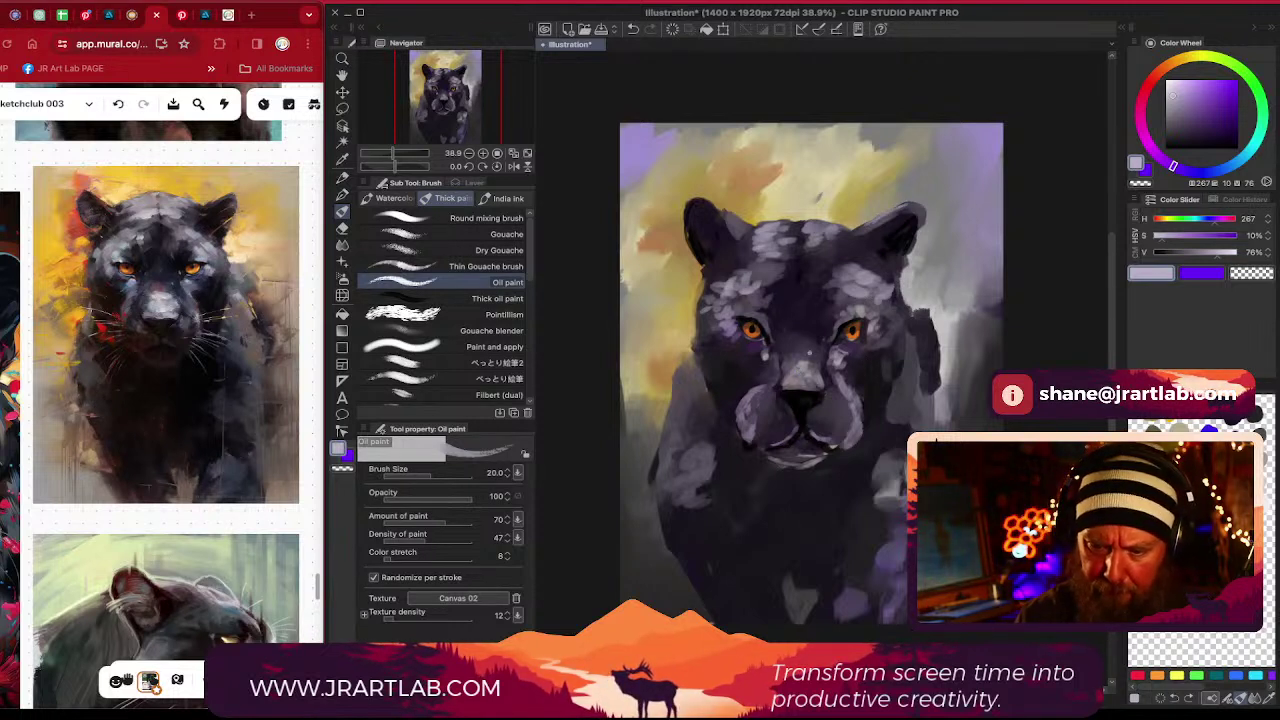
left_click(1173, 91)
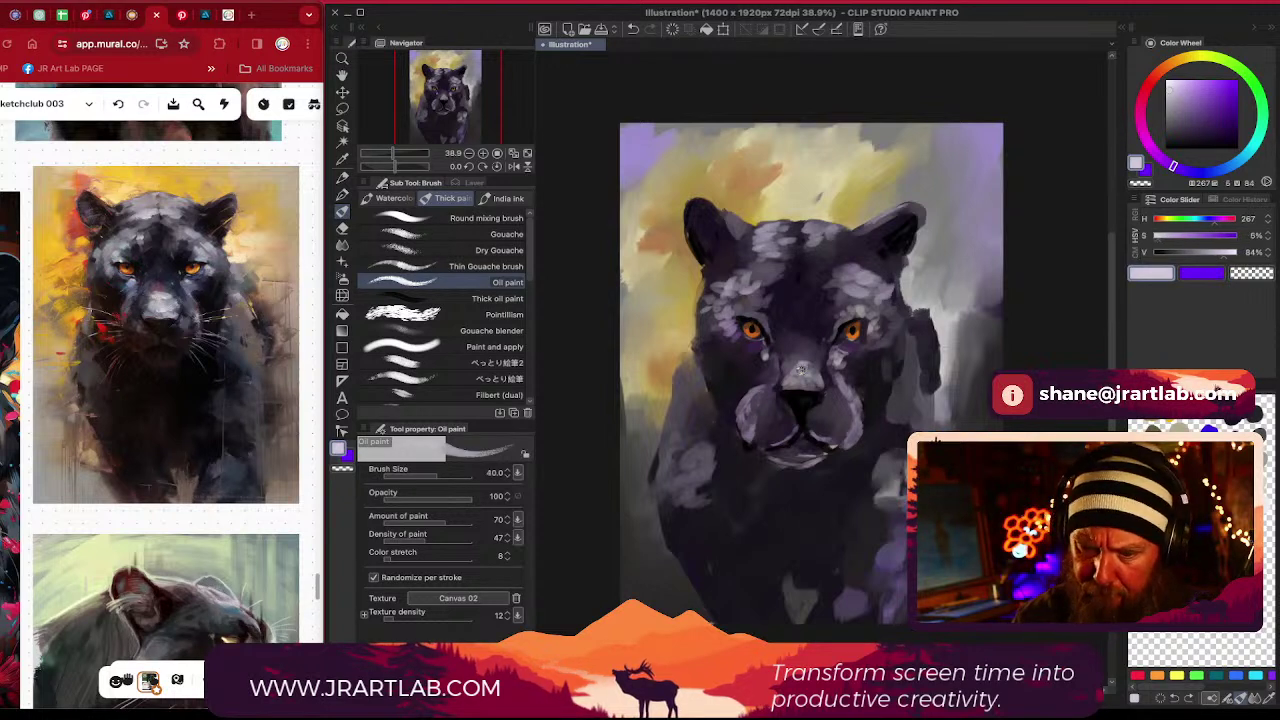
key("bracketleft")
key("bracketleft")
key("bracketleft")
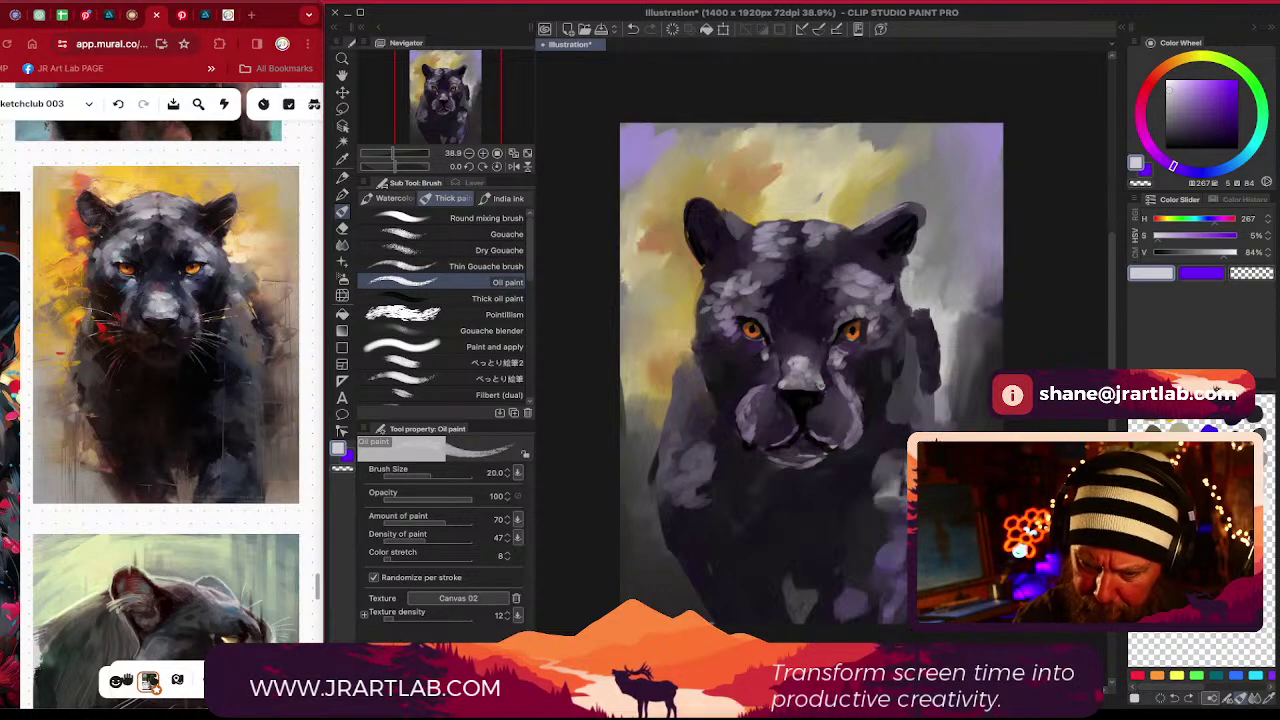
Refine the upper eyelid and inner edge of the left-hand eye with black and purple-grey tones sampled around it, at brush size 20
key("ctrl+s")
left_click_drag(807, 352, 857, 191)
left_click_drag(737, 377, 843, 441)
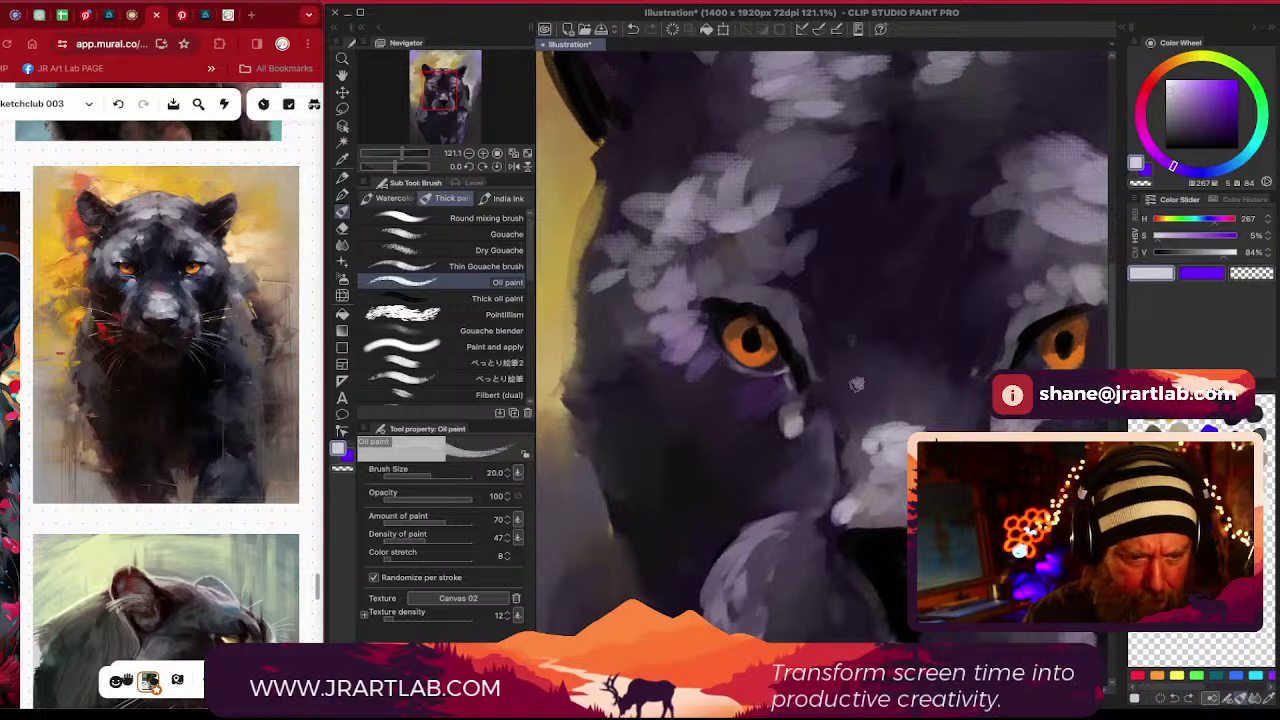
mouse_move(731, 317)
left_mouse_down()
mouse_move(877, 455)
mouse_move(729, 310)
left_mouse_up()
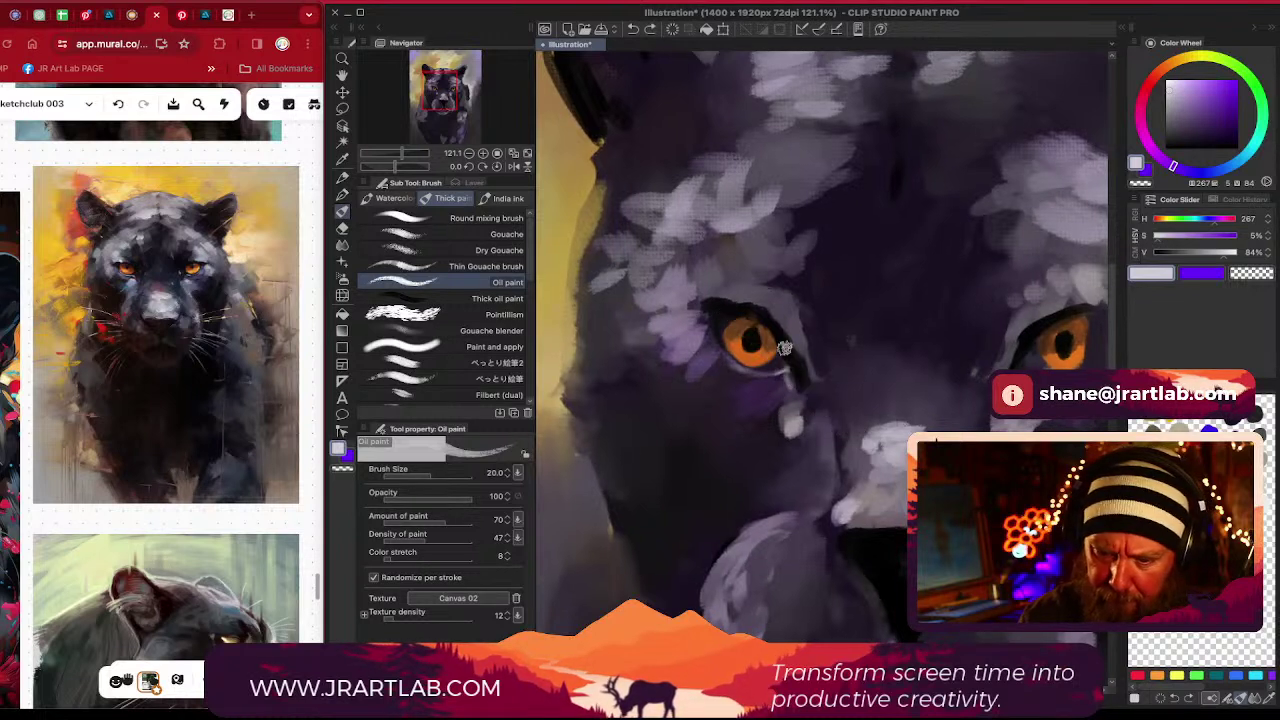
key("ctrl+z")
left_click(735, 297, "alt")
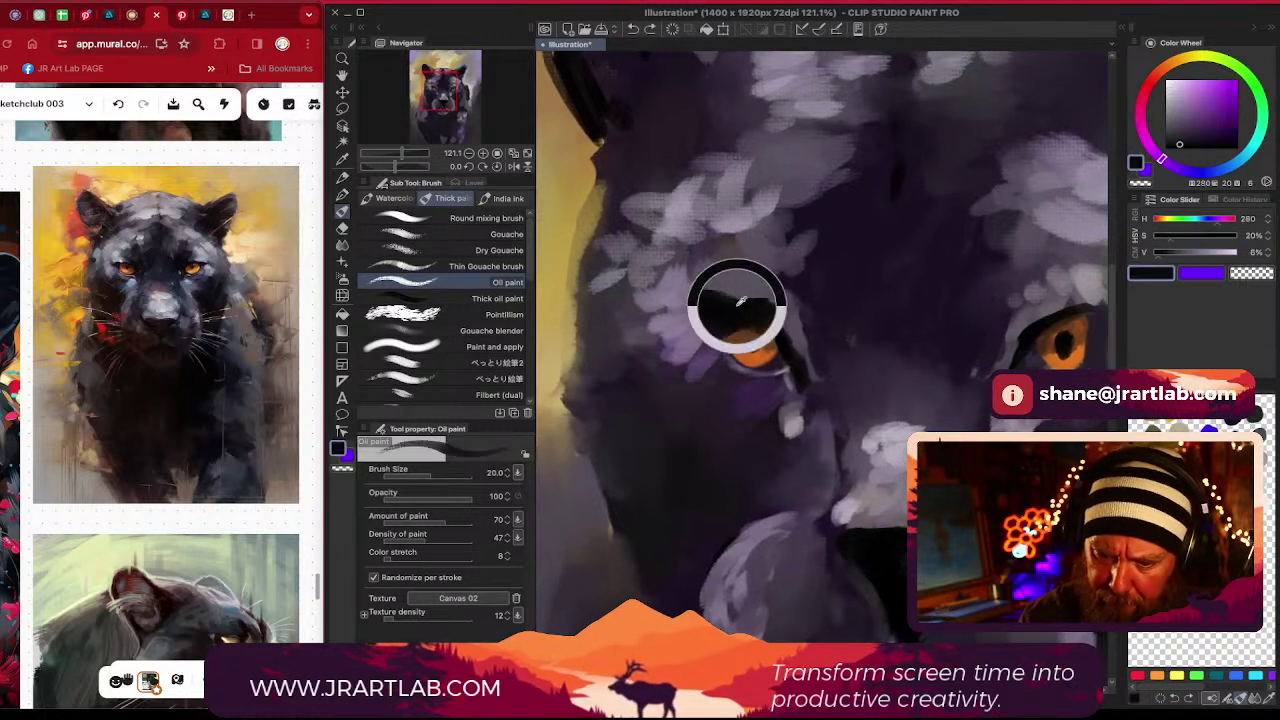
left_click(742, 289, "alt")
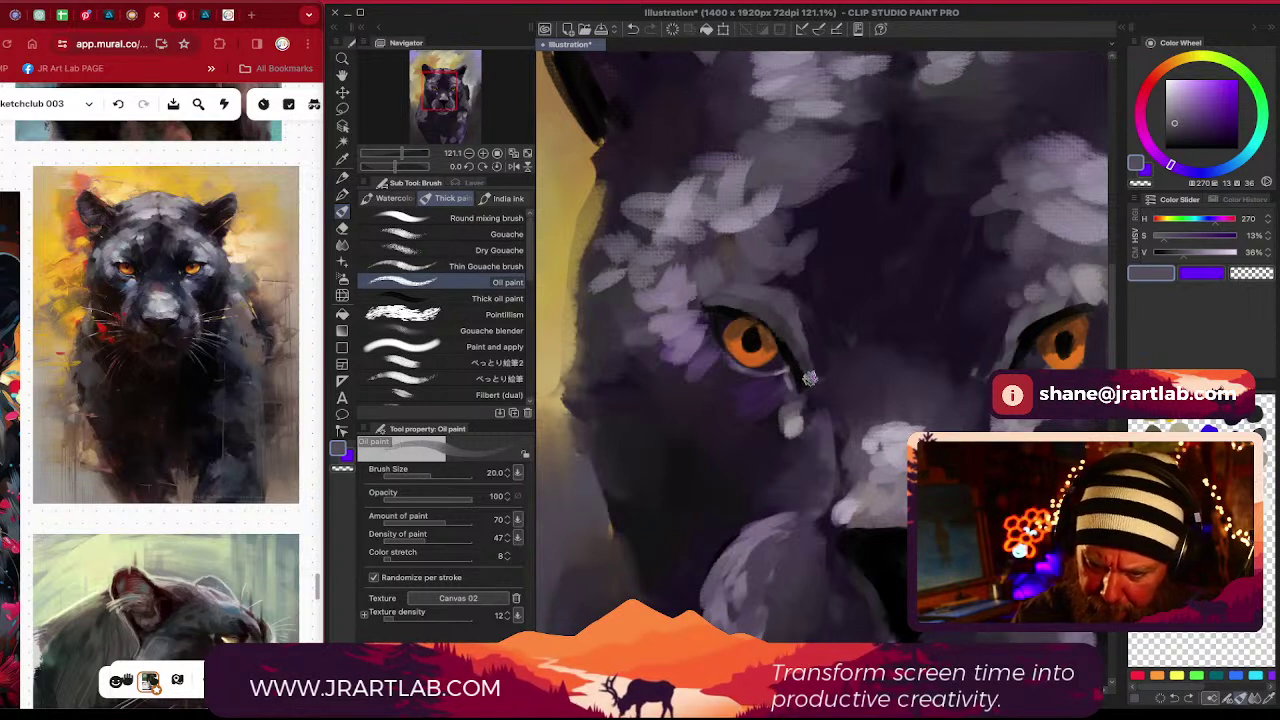
left_click(786, 306, "alt")
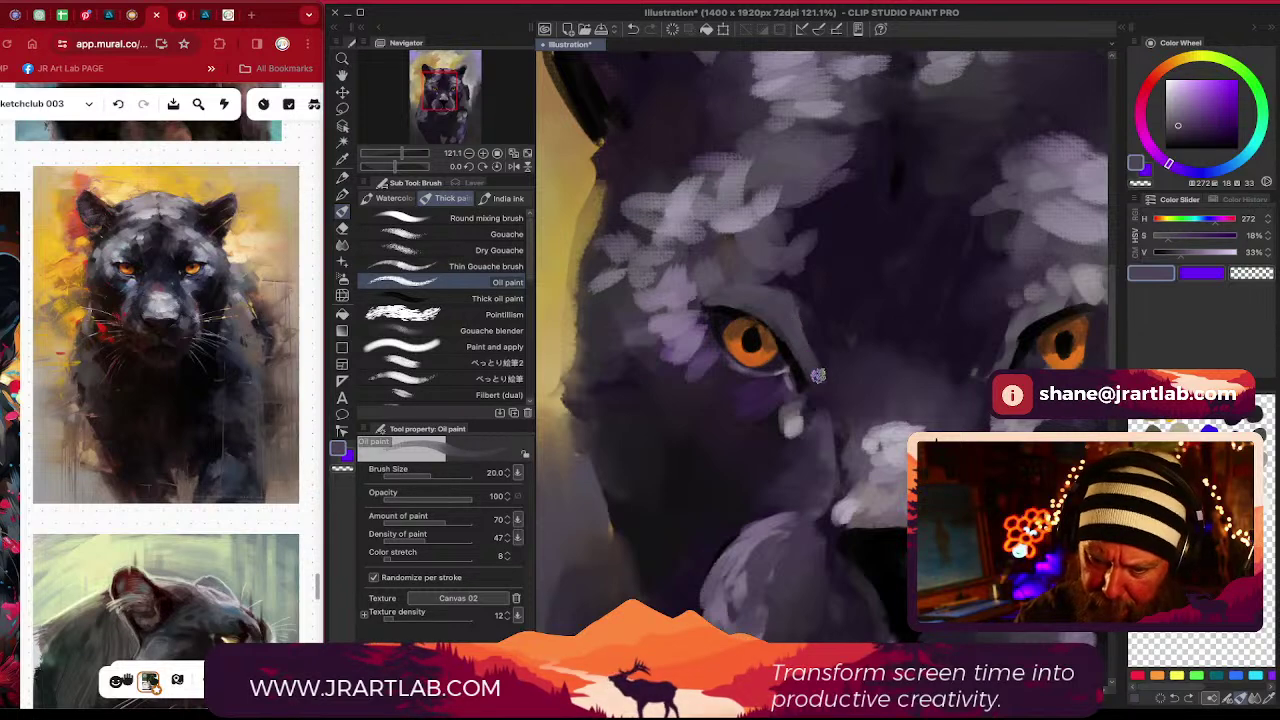
mouse_move(820, 380)
left_mouse_down()
mouse_move(732, 398)
mouse_move(829, 386)
left_mouse_up()
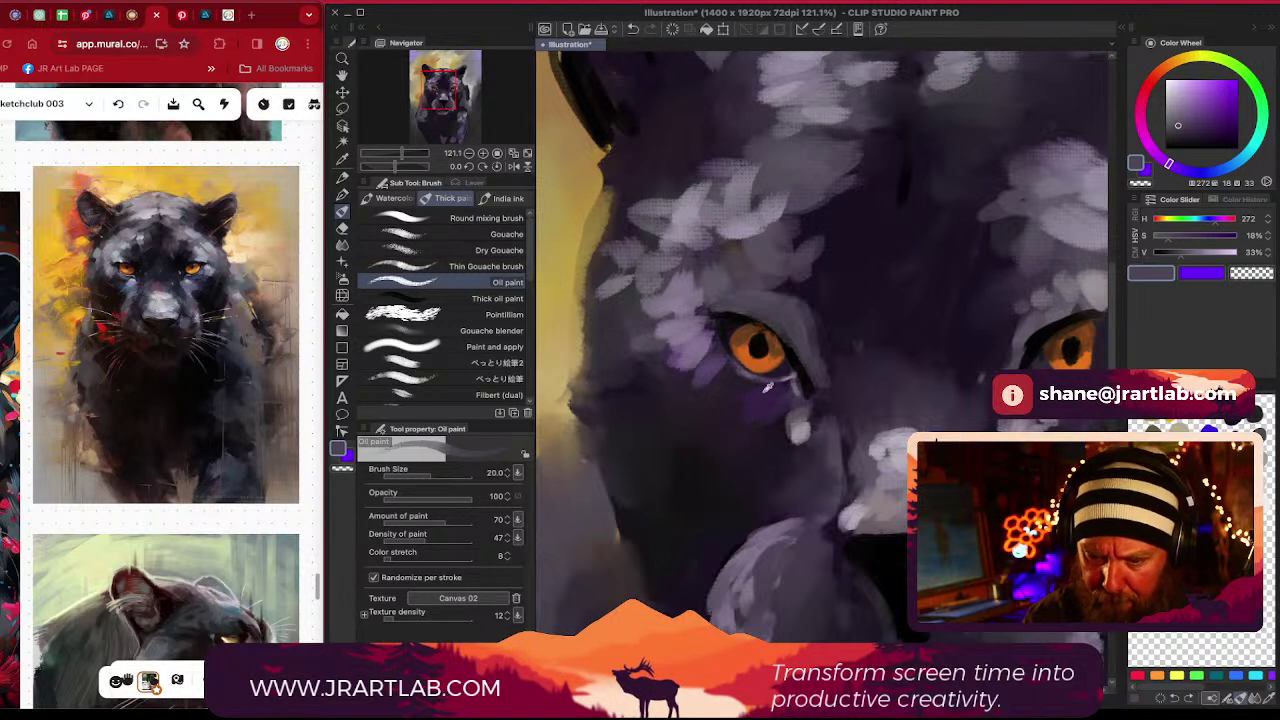
Paint the lower eyelid of the left-hand eye in muted grey H 274, S 5%, V 46% at brush size 12
left_click(777, 306, "alt")
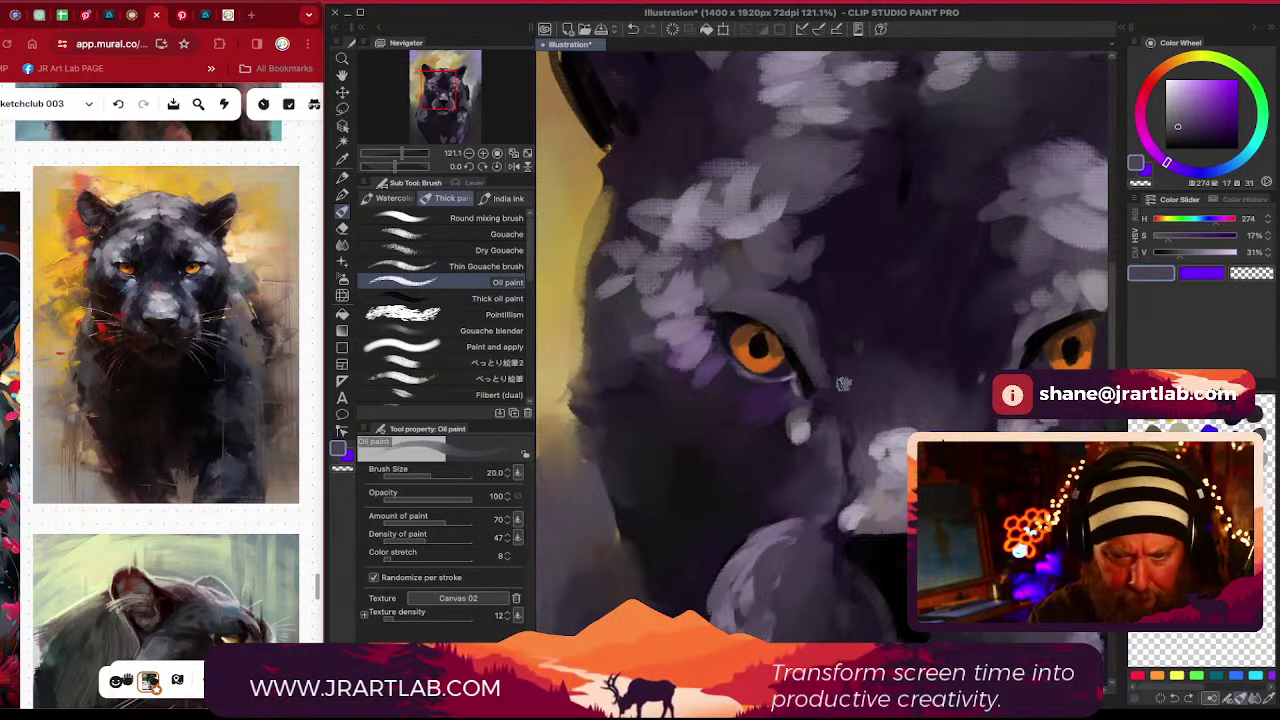
key("bracketleft")
key("bracketleft")
key("bracketleft")
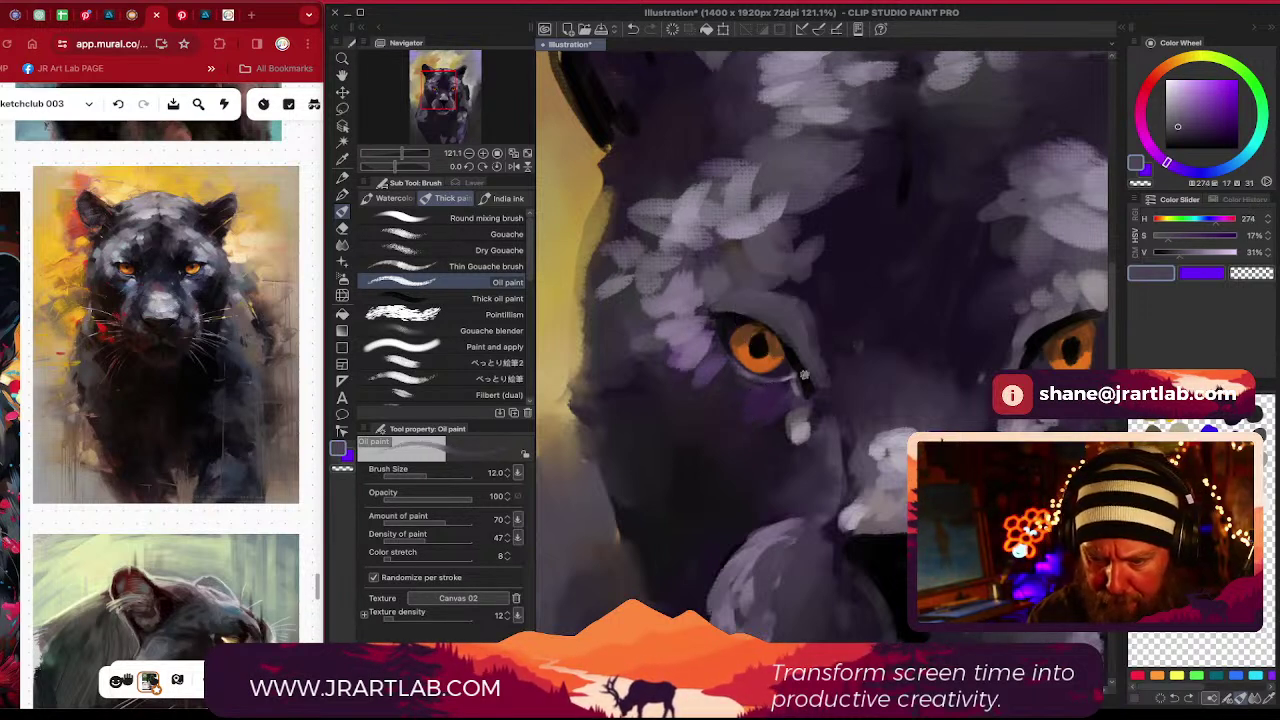
left_click(1169, 117)
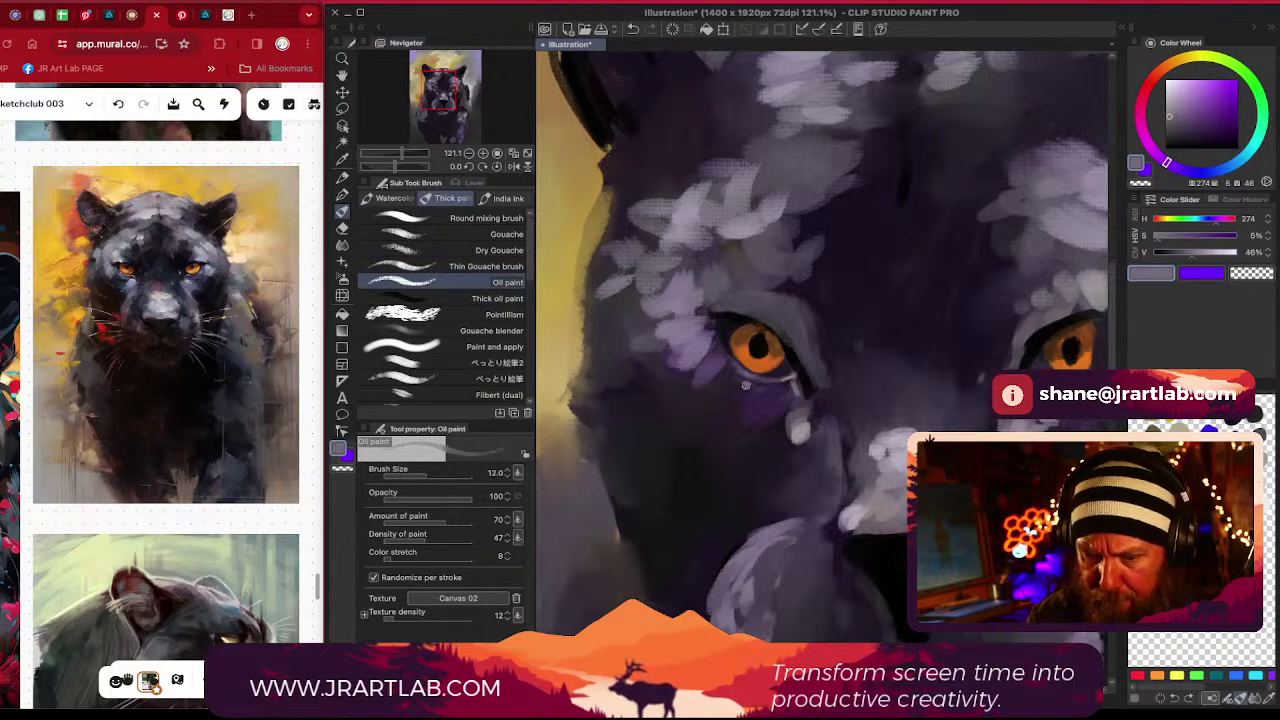
left_click_drag(748, 386, 778, 384)
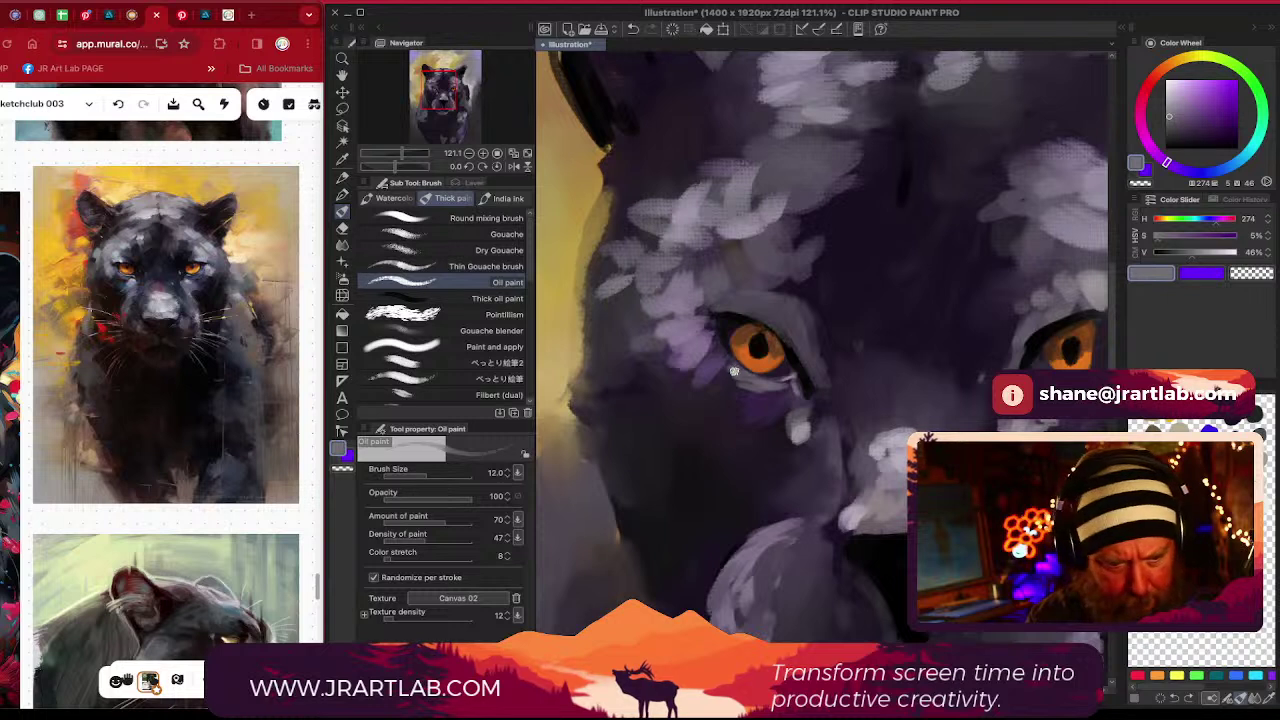
left_click_drag(746, 386, 776, 392)
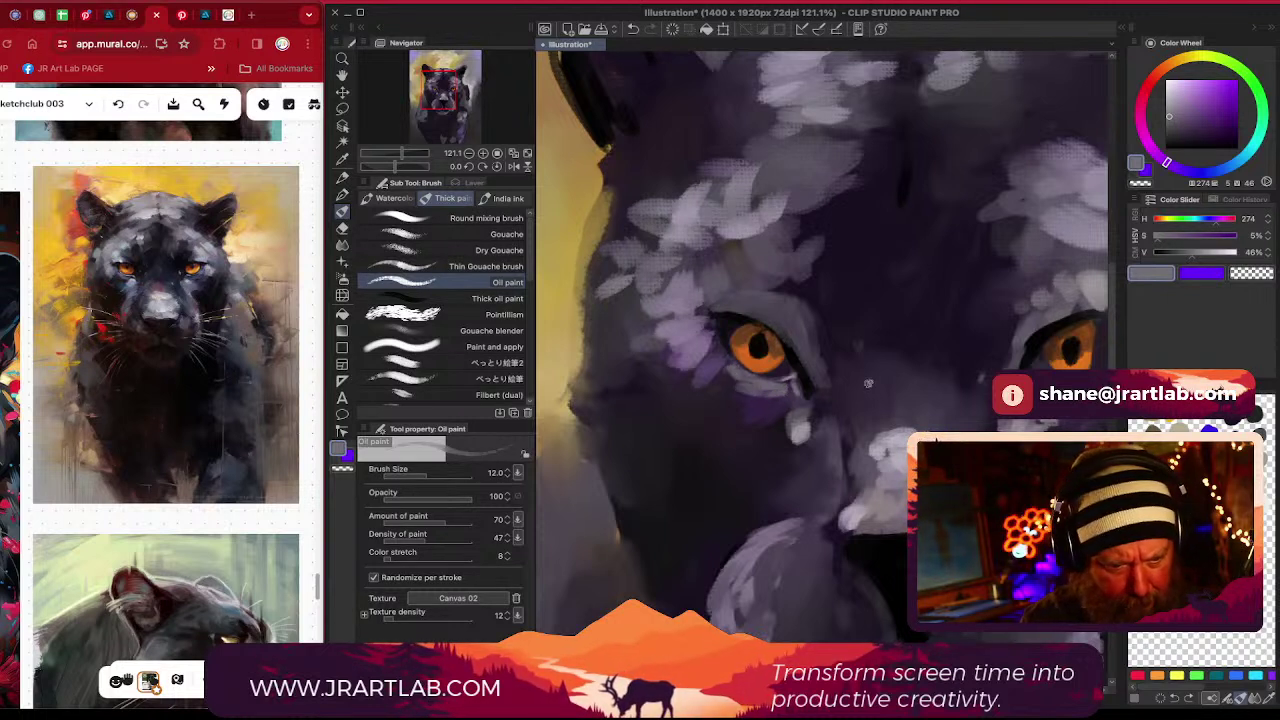
Add fine highlights in light grey H 285, S 1%, V 81% to the inner corner of the left-hand eye at brush size 7
left_click(790, 379, "alt")
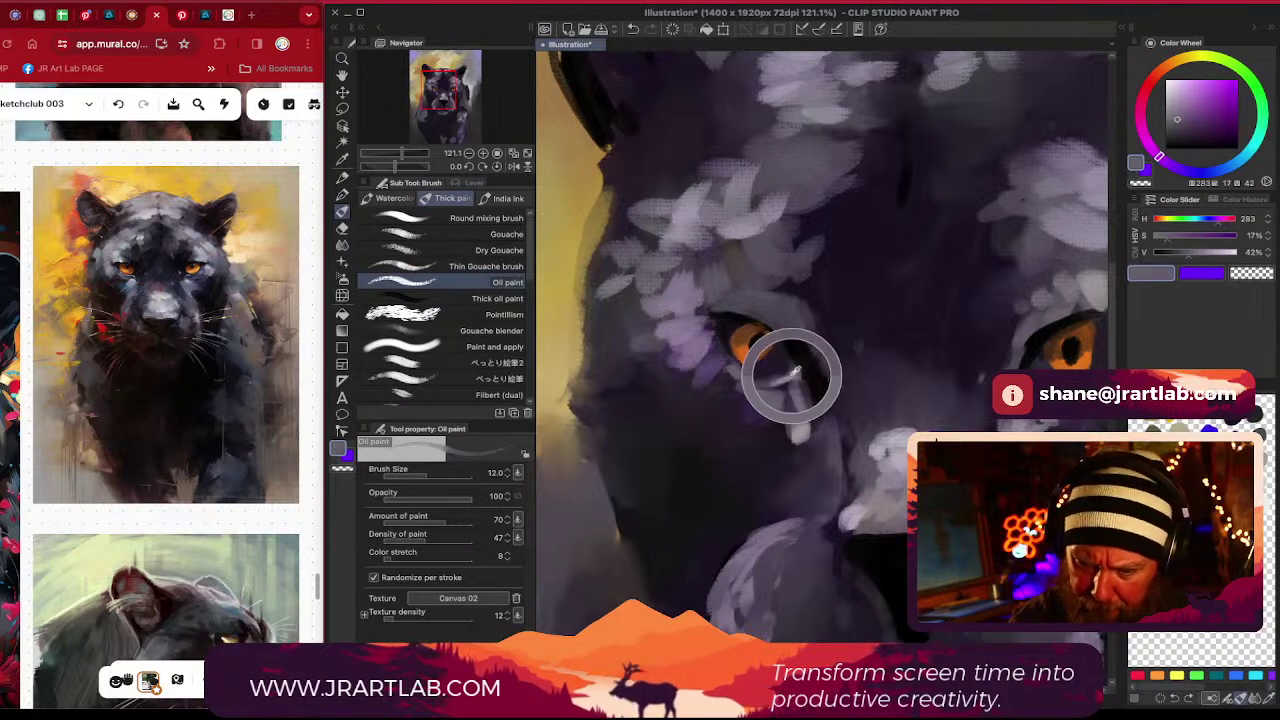
key("bracketleft")
key("bracketleft")
key("bracketleft")
key("bracketleft")
key("bracketleft")
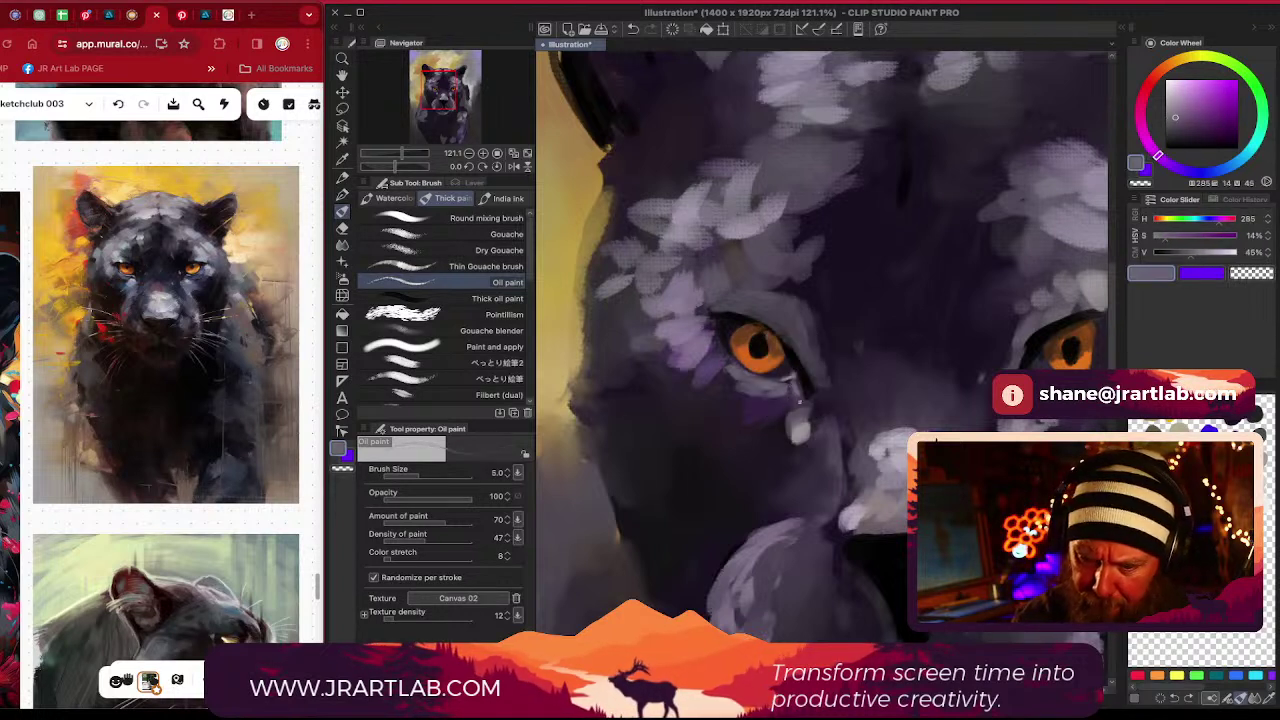
left_click(1168, 90)
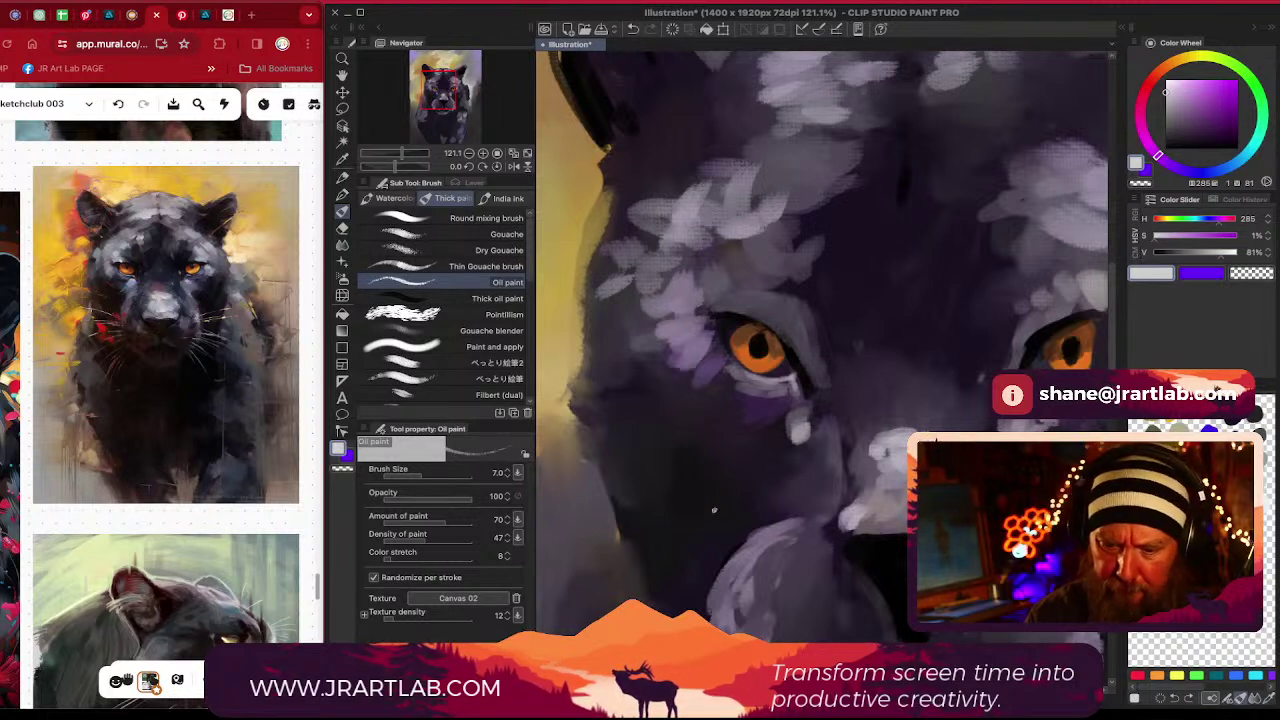
Sample the dark purple H 276, S 51%, V 25% below the left-hand eye and paint the shadow there at brush size 20
left_click(750, 400, "alt")
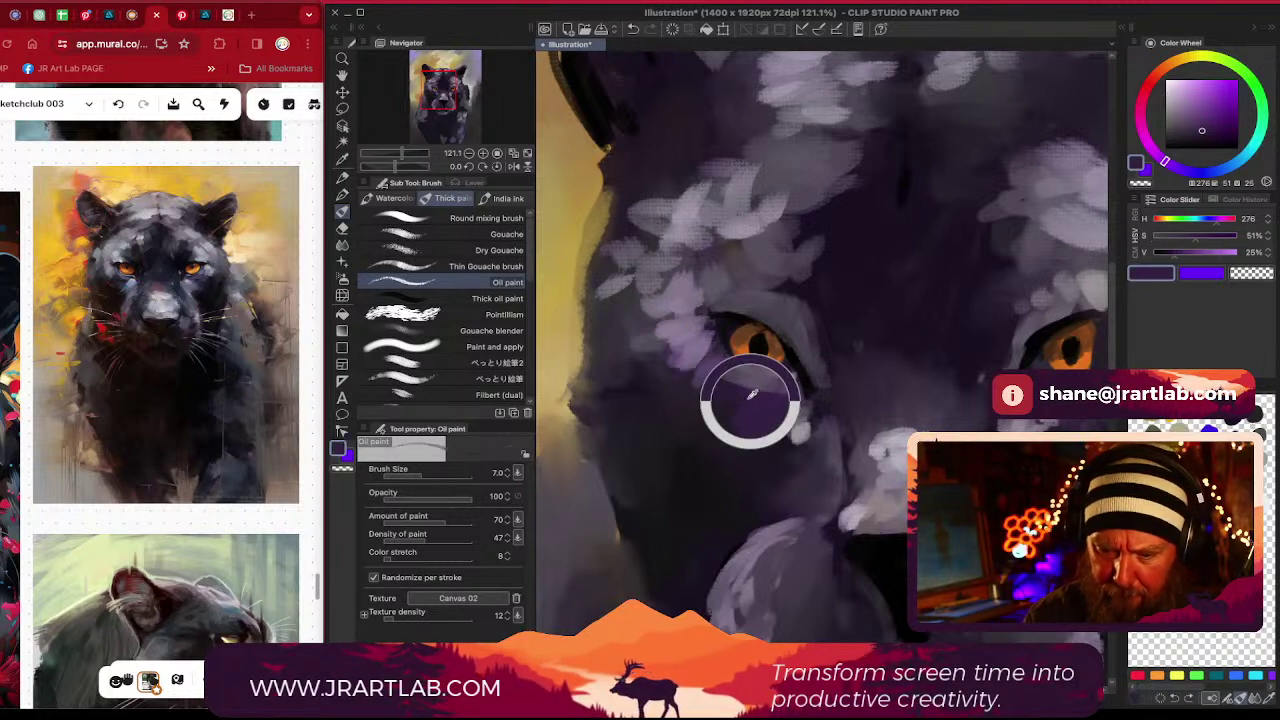
key("bracketright")
key("bracketright")
key("bracketright")
key("bracketright")
key("bracketright")
key("bracketright")
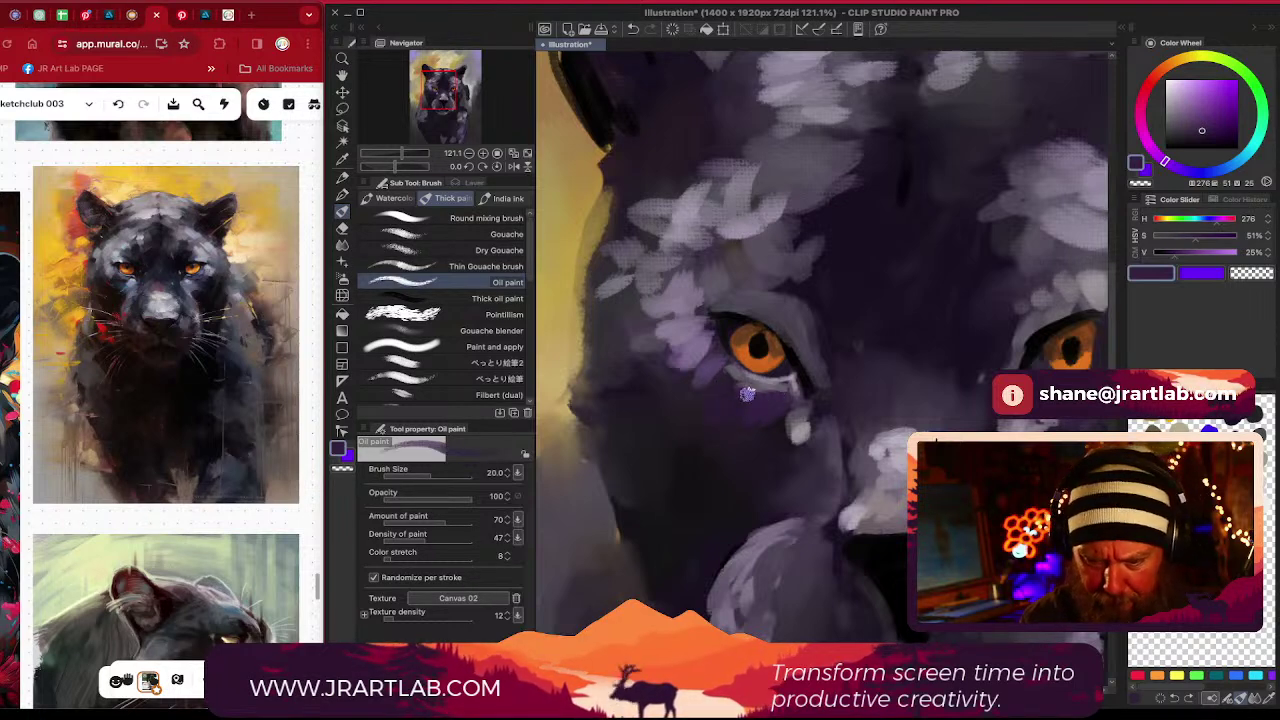
Reshape the upper lid and outer corner of the left-hand eye with sampled purple-grey and dark purple H 271, S 45%, V 20%, ending at brush size 8
left_click_drag(744, 318, 746, 330)
left_click(735, 320, "alt")
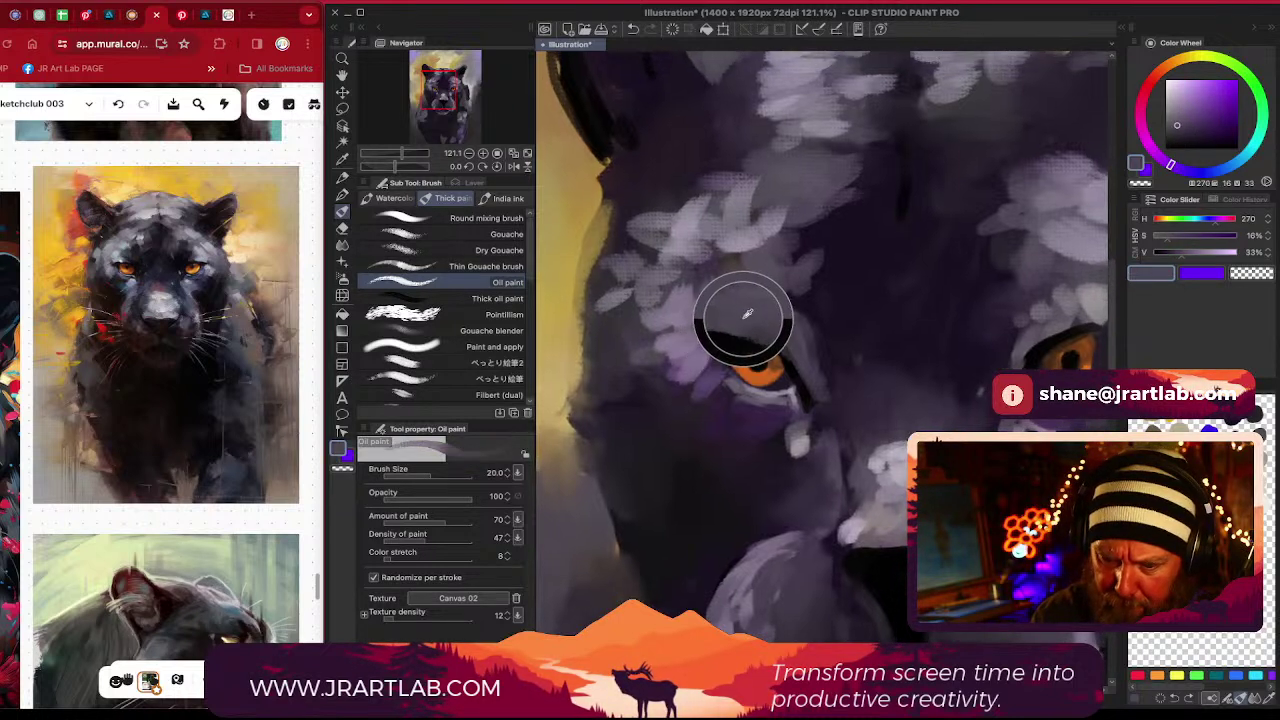
left_click_drag(754, 322, 709, 339)
left_click(715, 333, "alt")
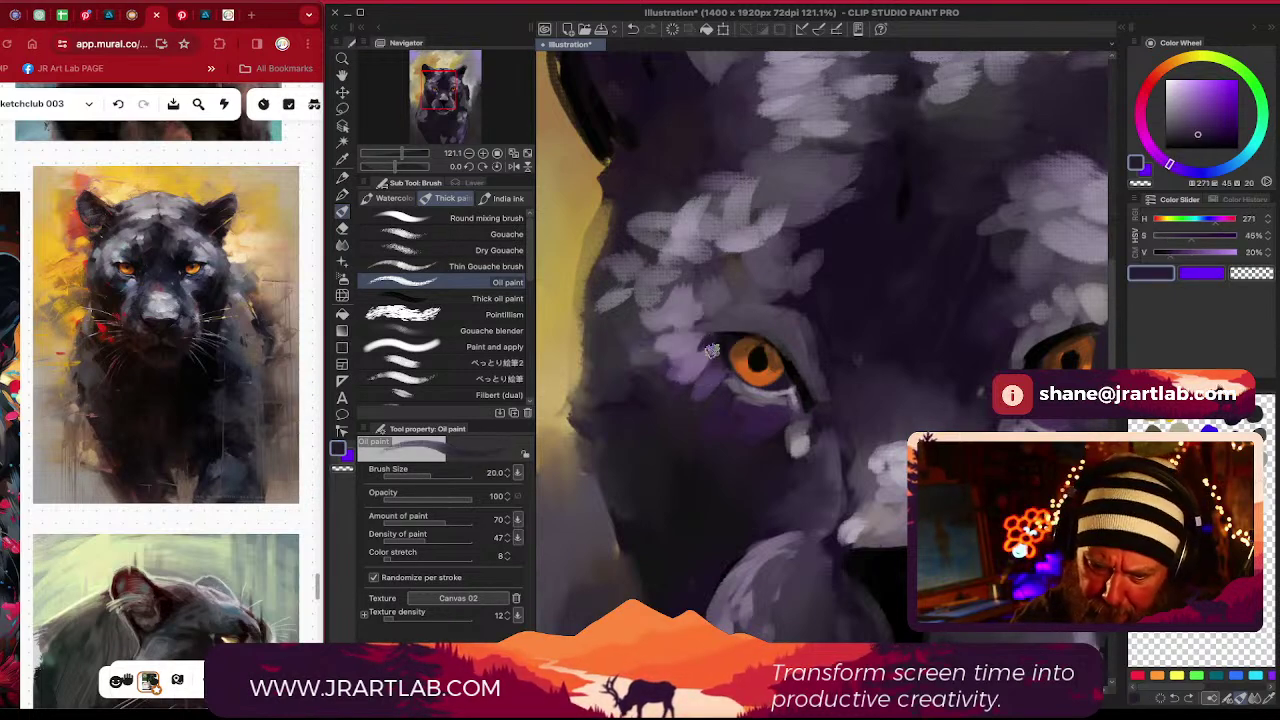
key("bracketleft")
key("bracketleft")
key("bracketleft")
key("bracketleft")
key("bracketleft")
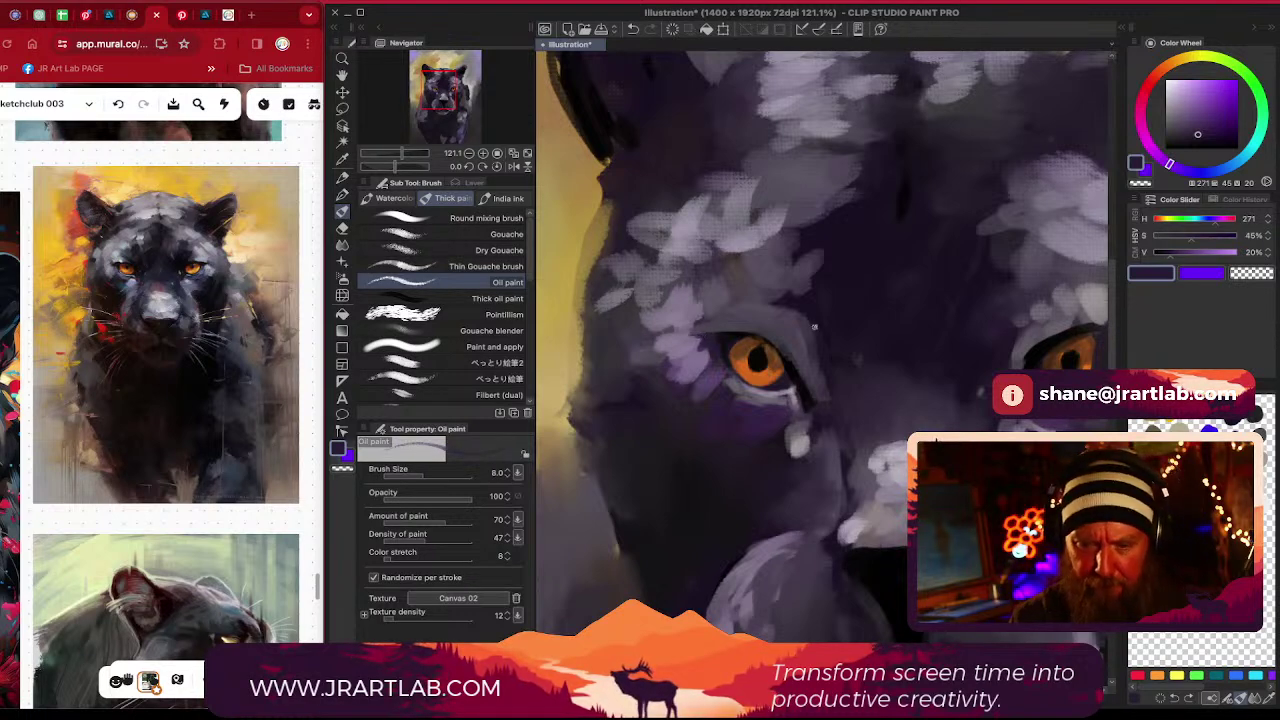
Sample the left-hand iris, darken the drawing colour to brown H 26, S 69%, V 18%, and set the brush size to 20 for shading
left_click(772, 358, "alt")
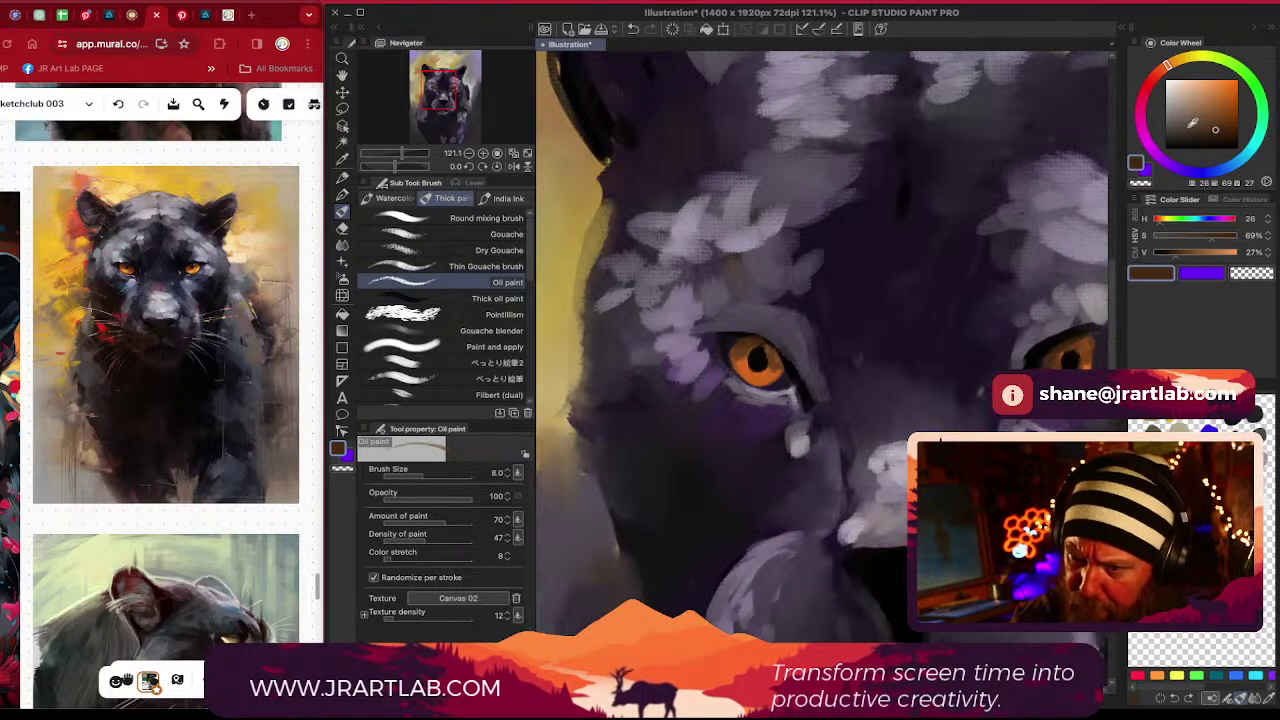
left_click(1219, 133)
key("]")
key("]")
key("]")
key("]")
key("]")
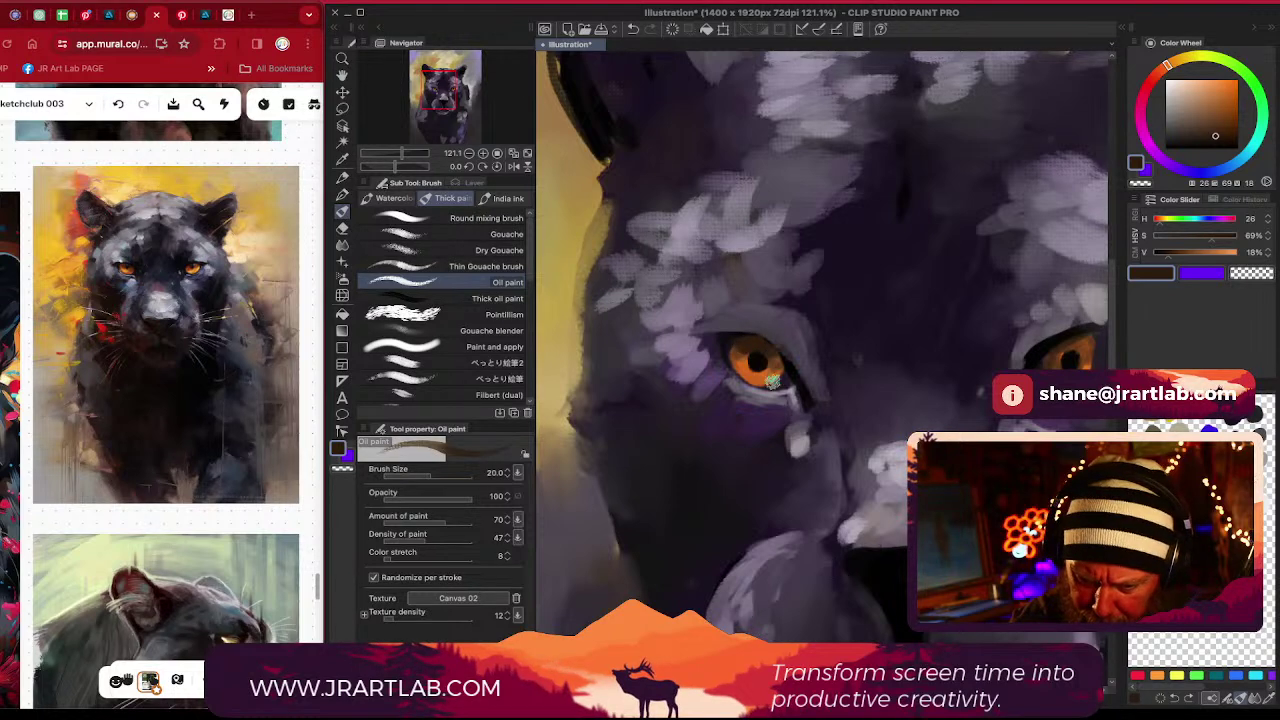
Paint the upper lid line of the right-hand eye in sampled near-black H 0, S 0%, V 2%, undoing the stray stroke above it
left_click_drag(960, 449, 854, 453)
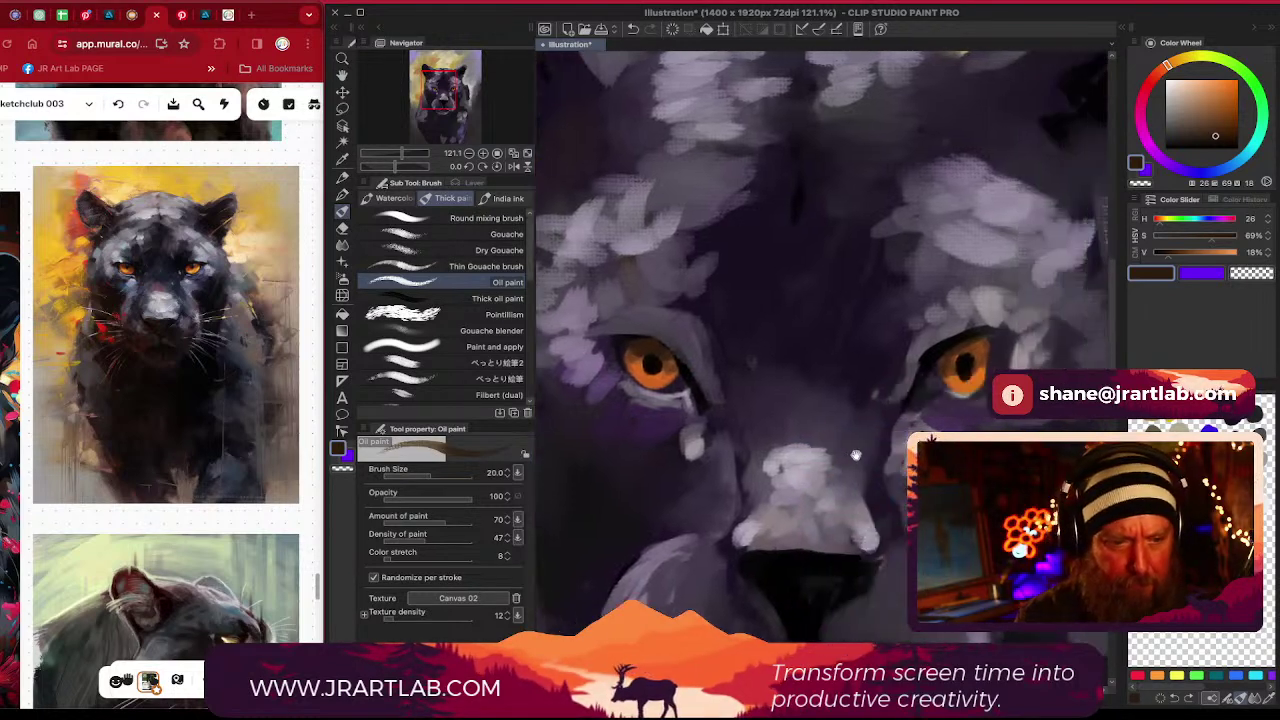
left_click_drag(943, 358, 992, 334)
left_click(943, 352, "alt")
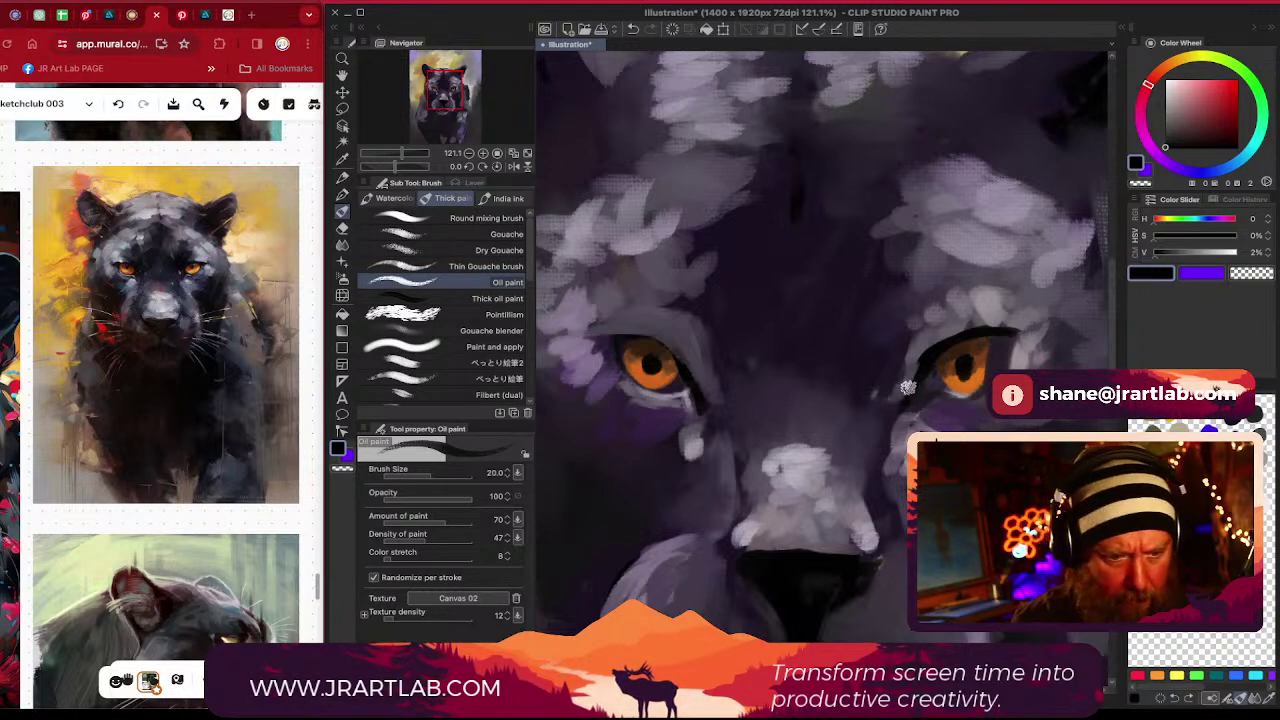
left_click_drag(978, 331, 975, 300)
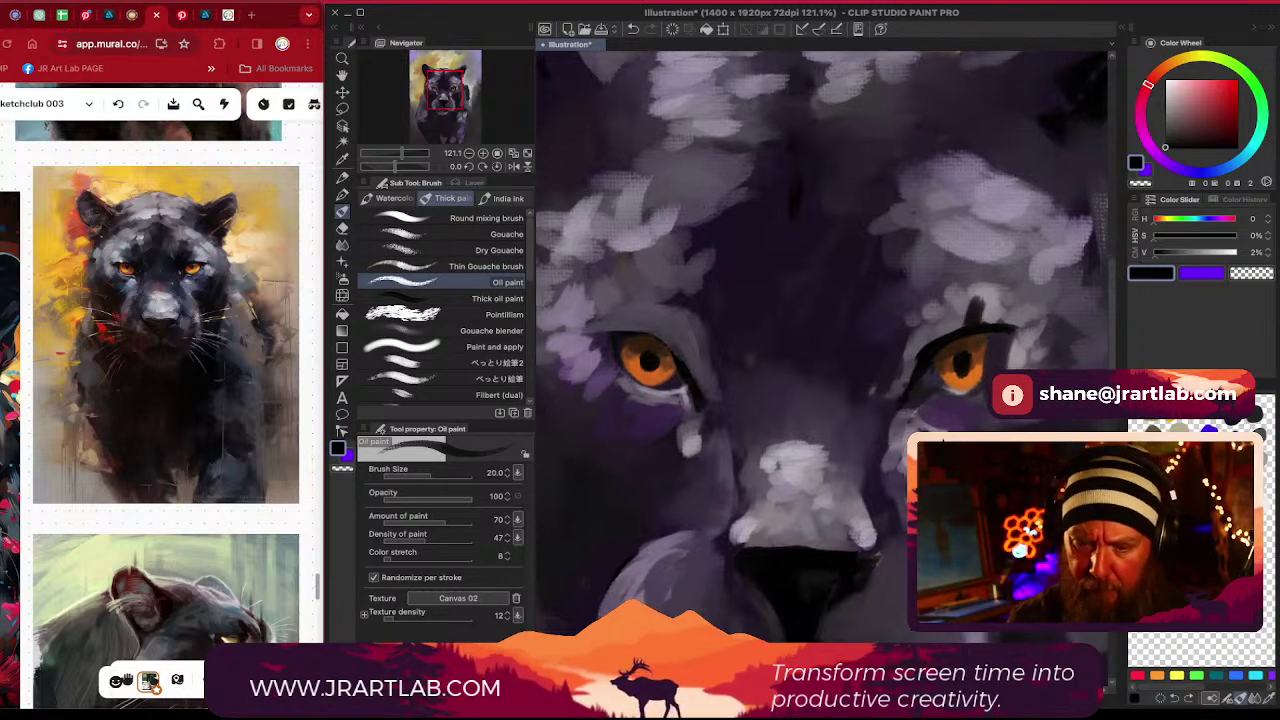
left_click_drag(950, 435, 922, 373)
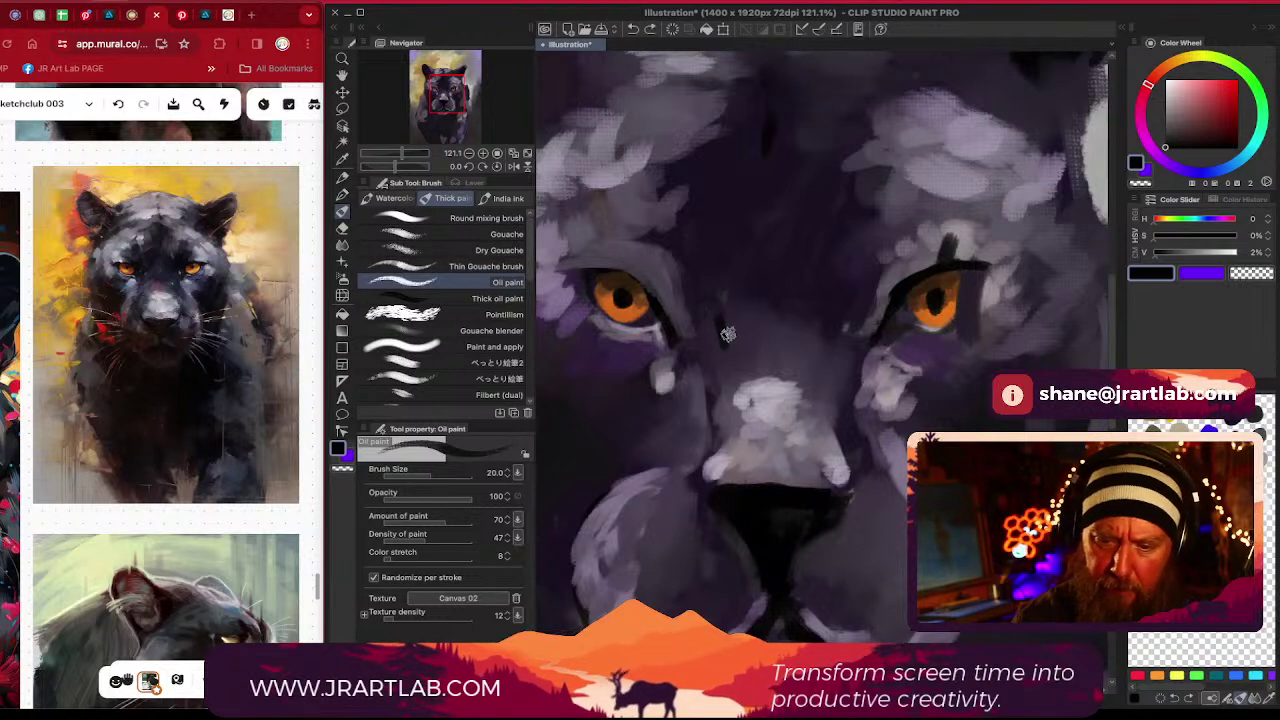
key("ctrl+z")
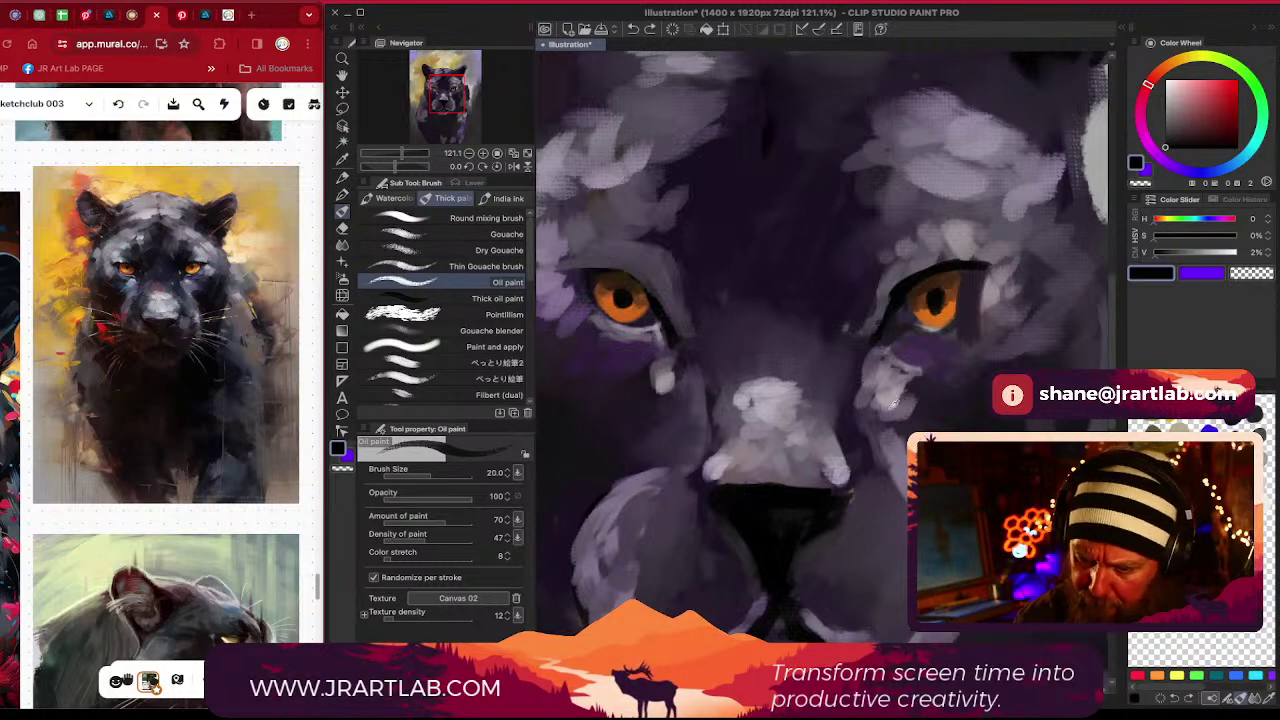
Repaint the black nose with sampled purple H 278, S 41%, V 29%, darkening the drawing colour to S 32%, V 19%
left_click(929, 346, "alt")
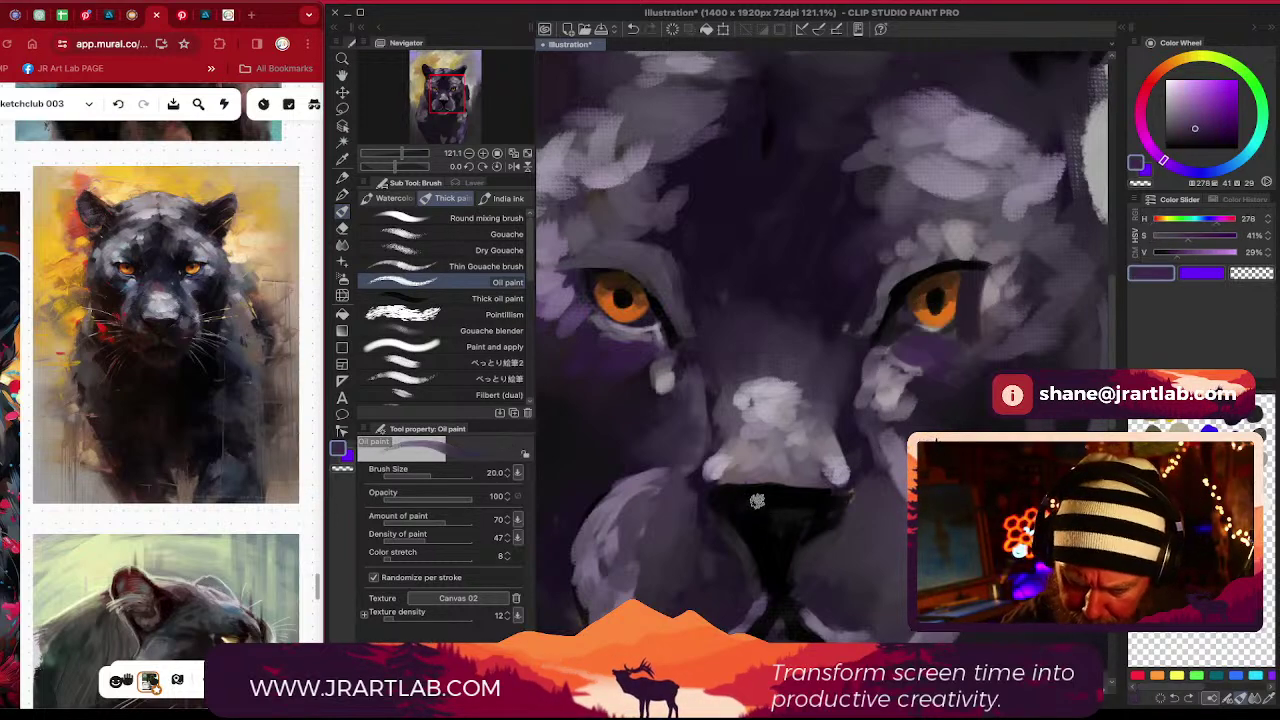
mouse_move(757, 501)
left_mouse_down()
mouse_move(770, 551)
mouse_move(752, 508)
mouse_move(726, 510)
mouse_move(735, 498)
left_mouse_up()
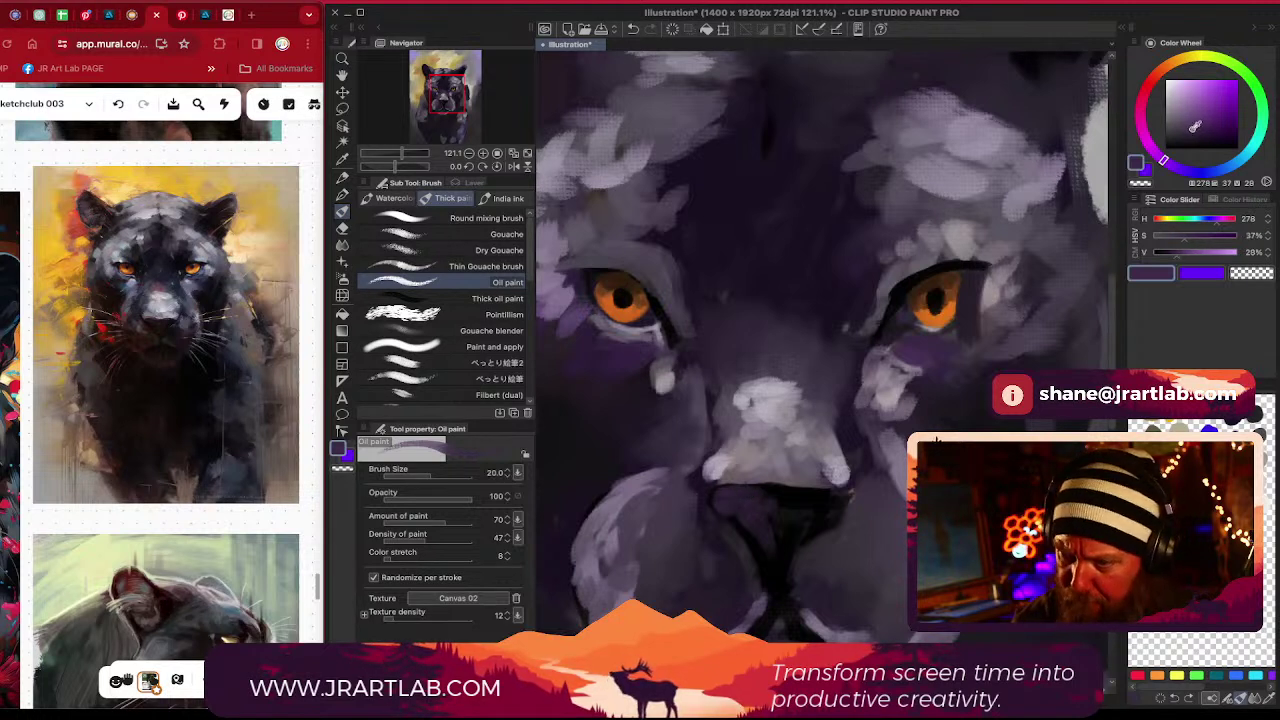
left_click_drag(1195, 127, 1188, 135)
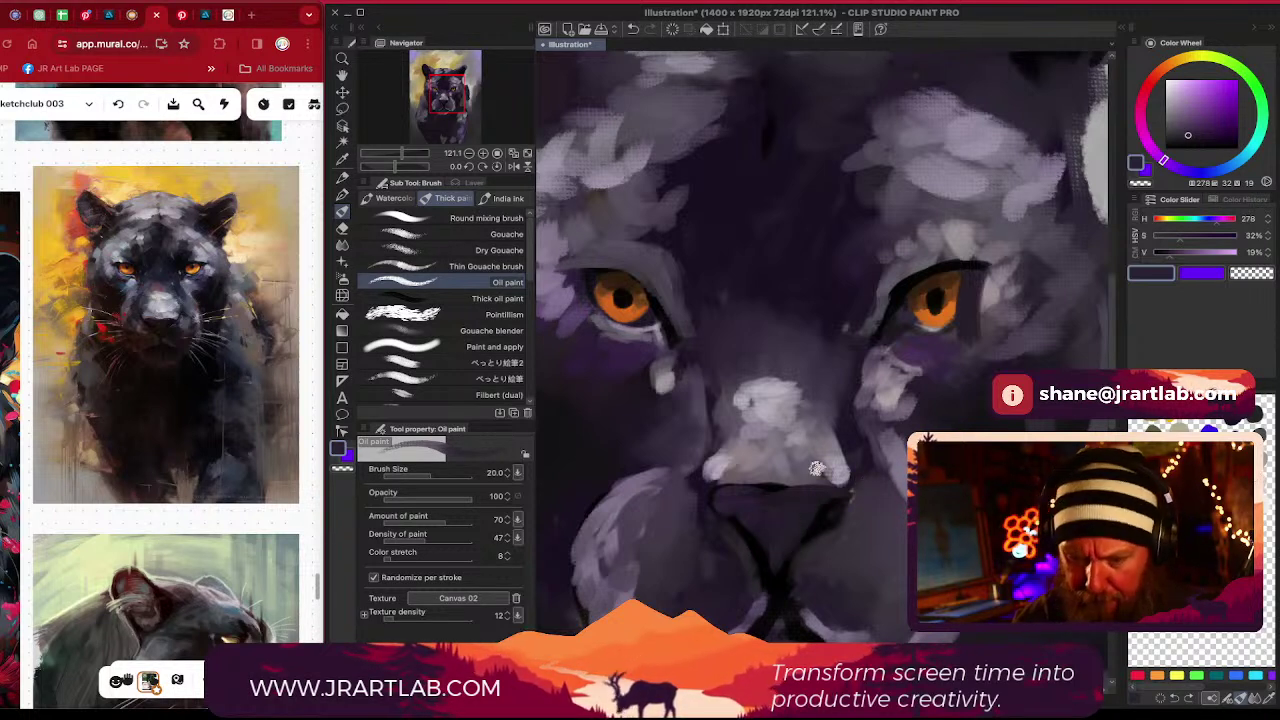
Add a new raster layer above the panther painting on Layer 2
scroll(718, 433, "down", 5)
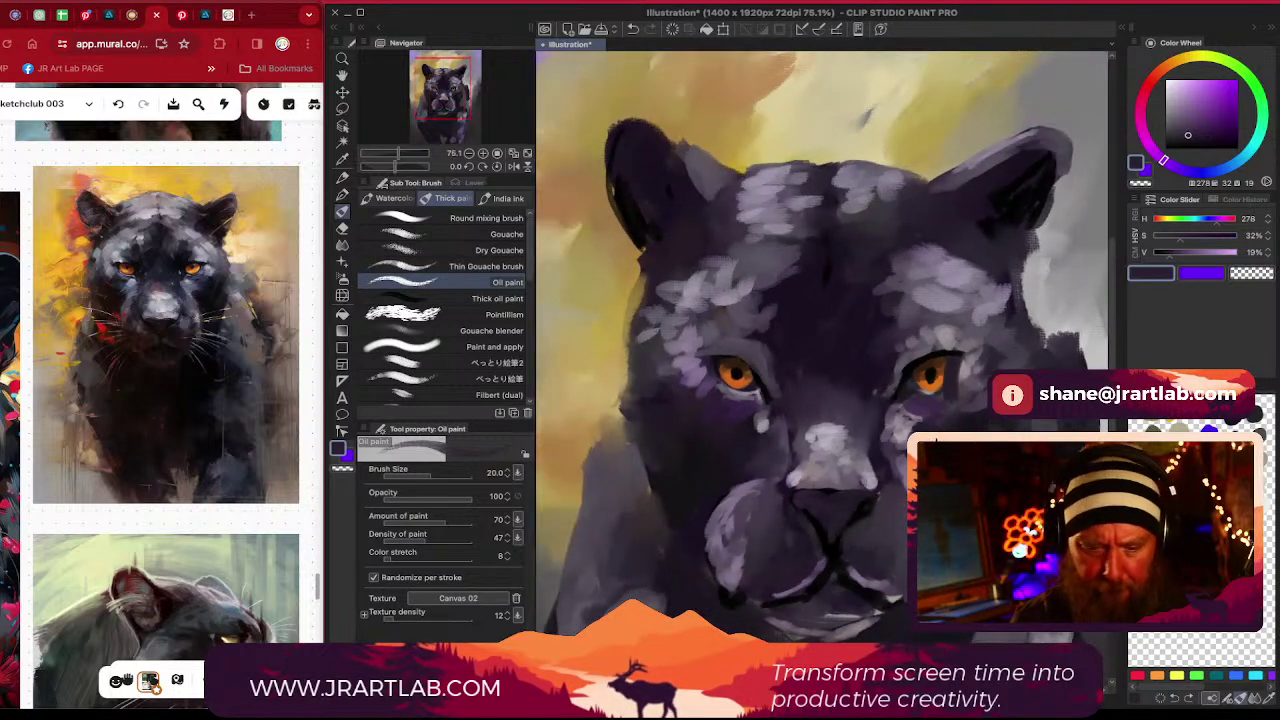
left_click_drag(894, 493, 877, 409)
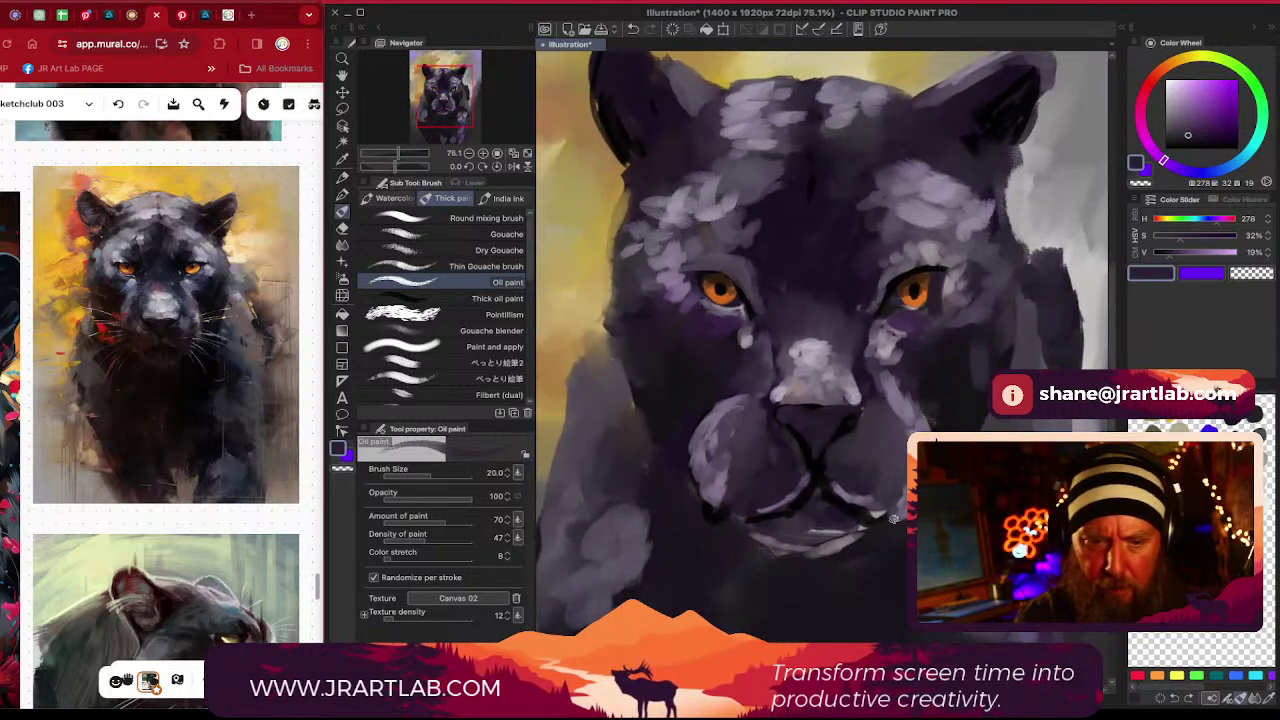
left_click(474, 183)
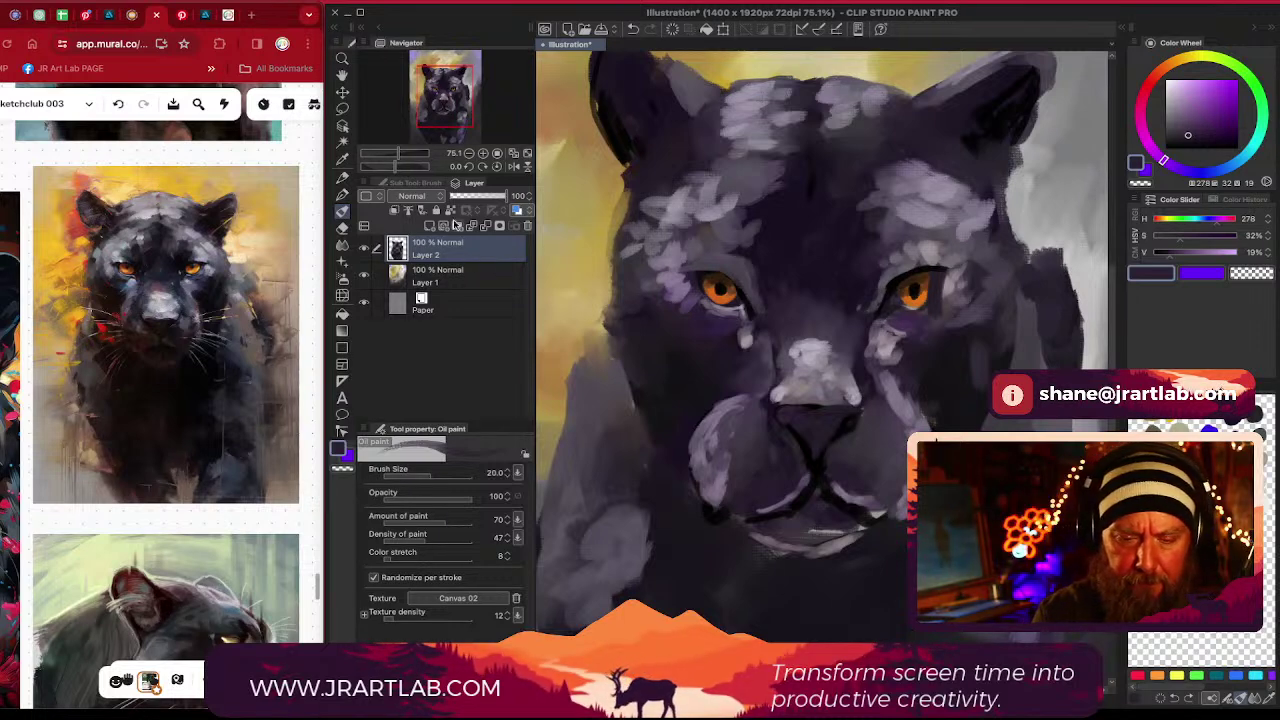
left_click(430, 226)
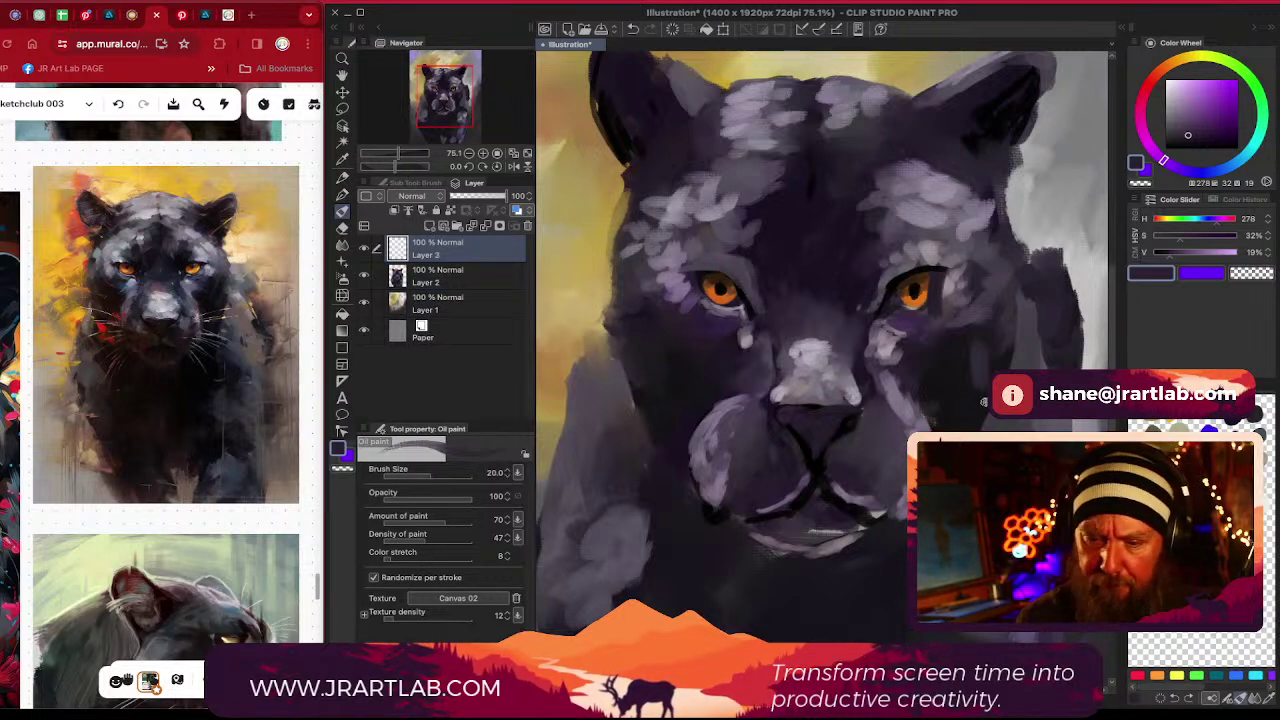
left_click_drag(910, 518, 902, 514)
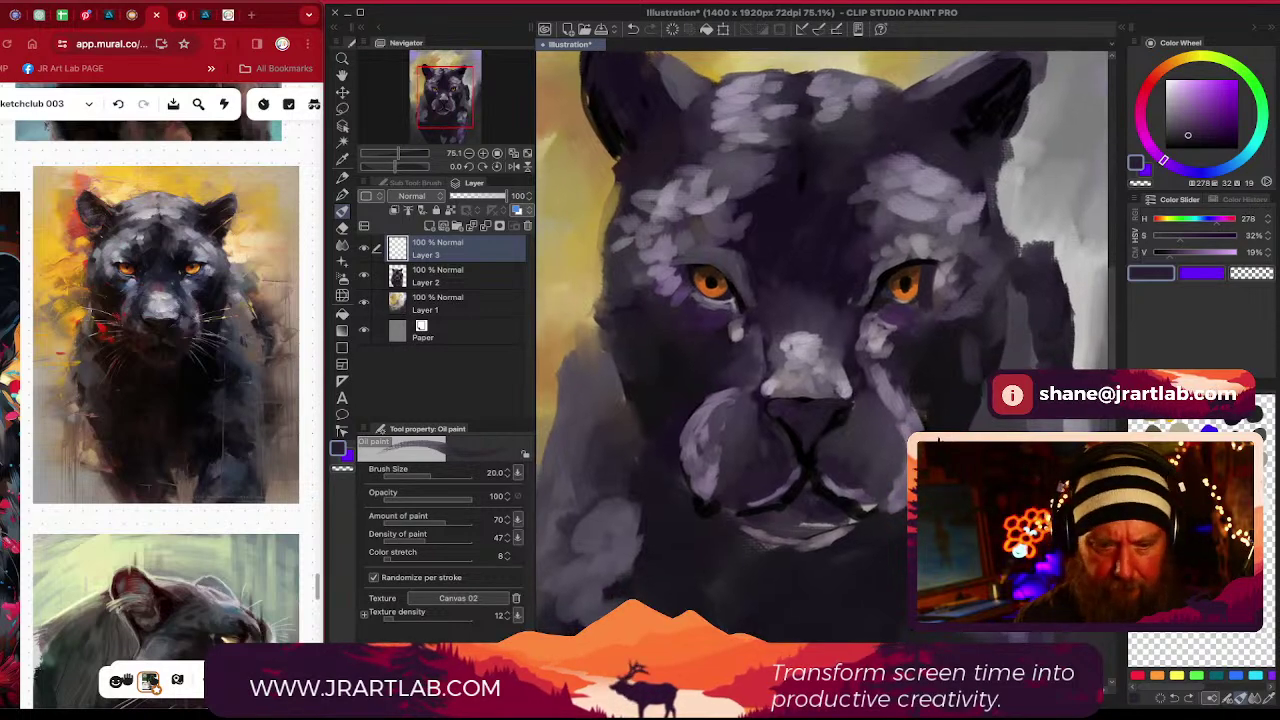
Sample pinkish grey H 313, S 6%, V 63% from the nose bridge and paint thin whiskers around the muzzle, ending at brush size 7
scroll(943, 475, "down", 3)
scroll(936, 440, "down", 1)
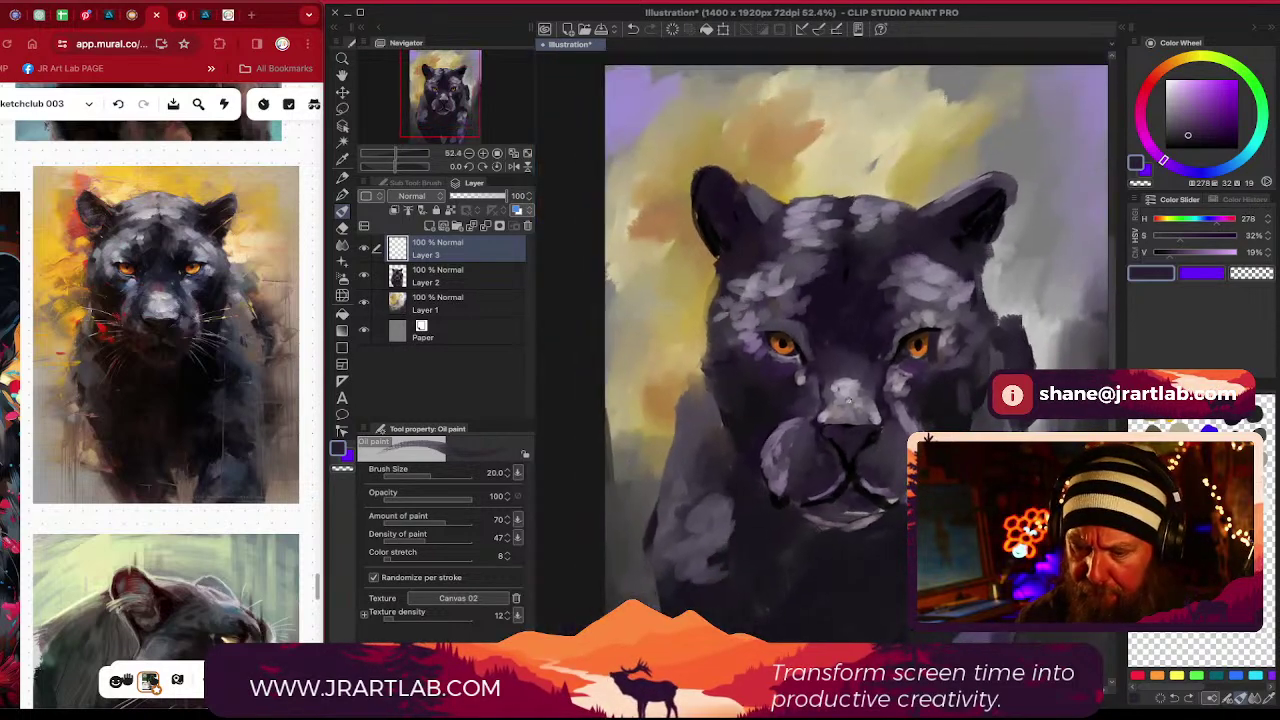
left_click(848, 399, "alt")
left_click_drag(795, 457, 658, 474)
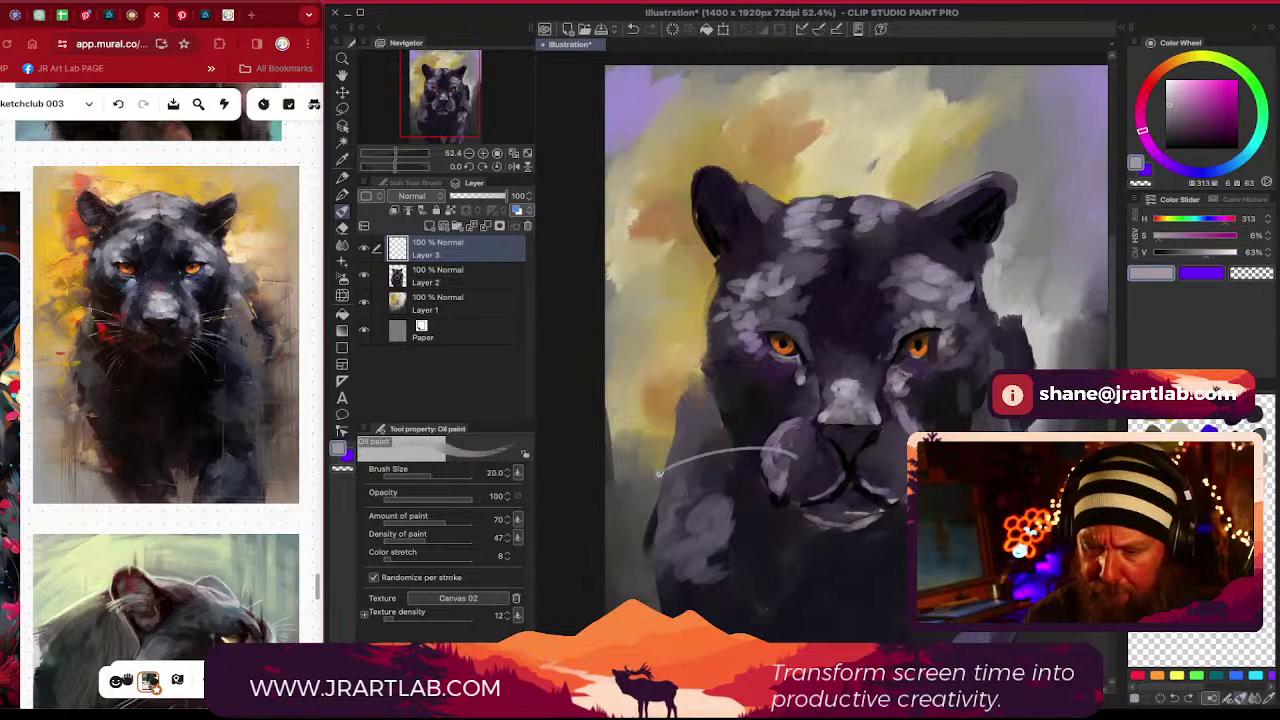
key("ctrl+z")
key("bracketleft")
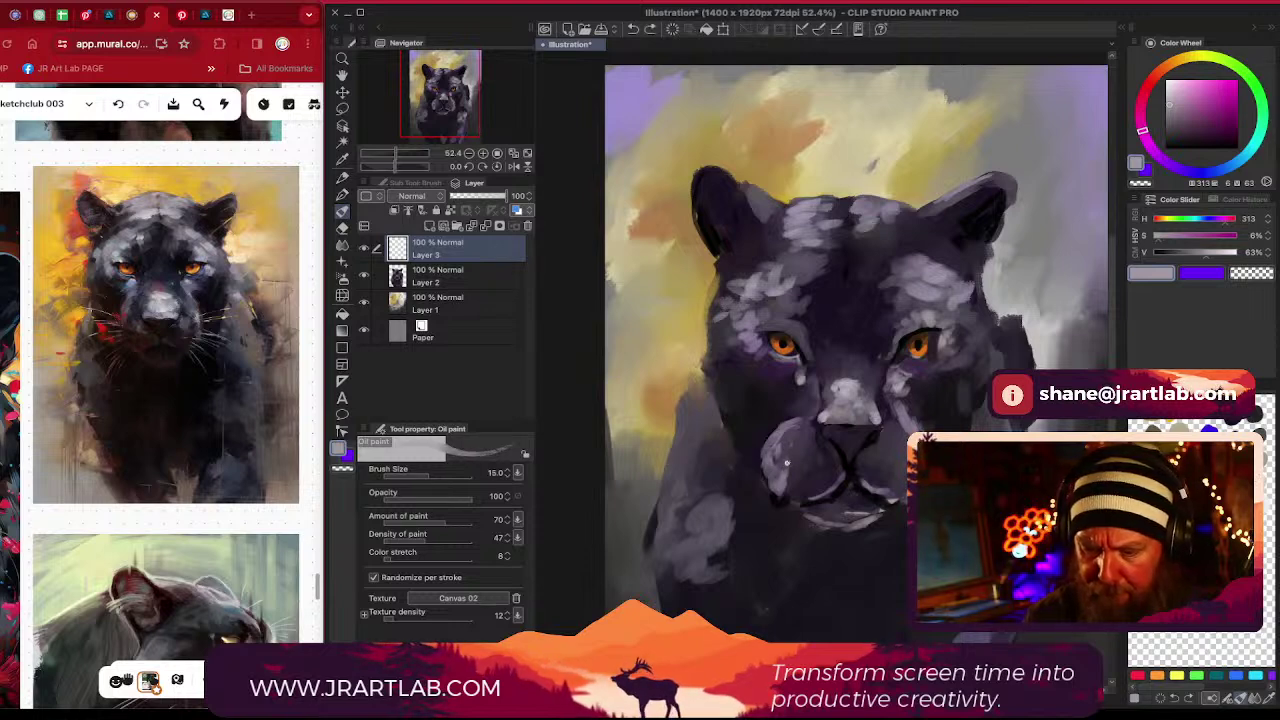
left_click_drag(788, 456, 697, 464)
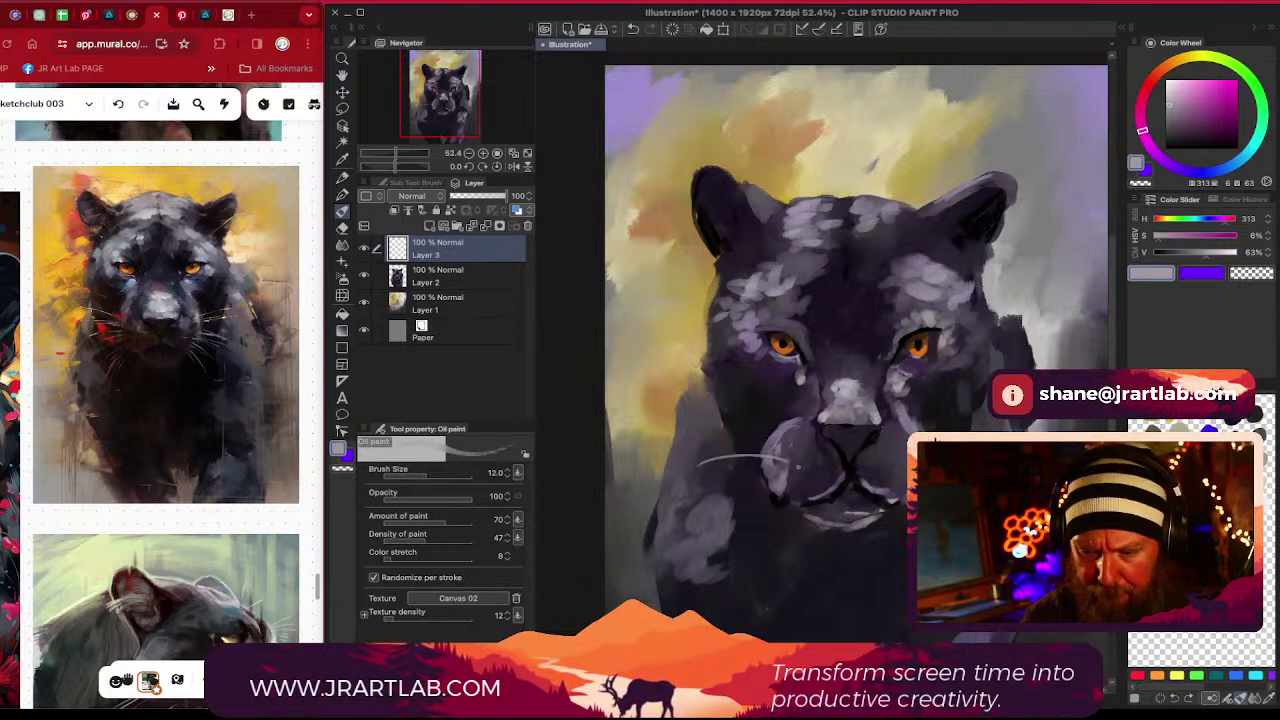
key("ctrl+z")
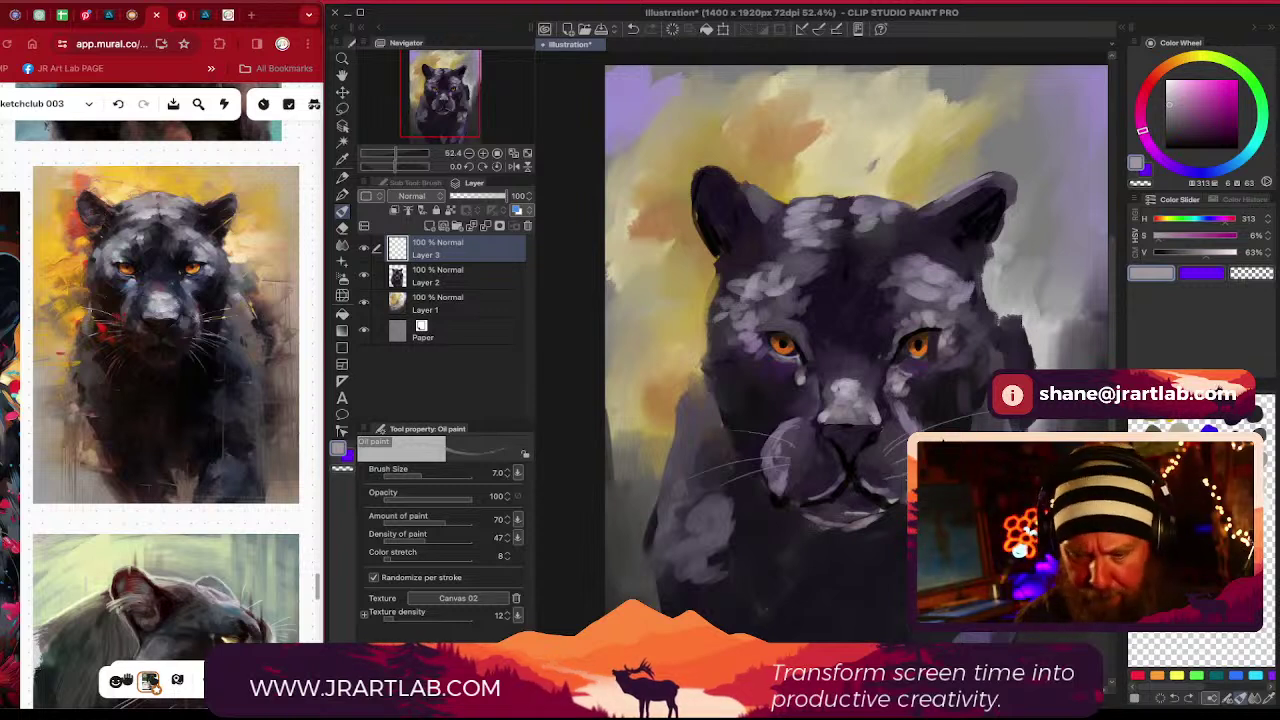
mouse_move(803, 493)
left_mouse_down()
mouse_move(767, 536)
mouse_move(743, 522)
left_mouse_up()
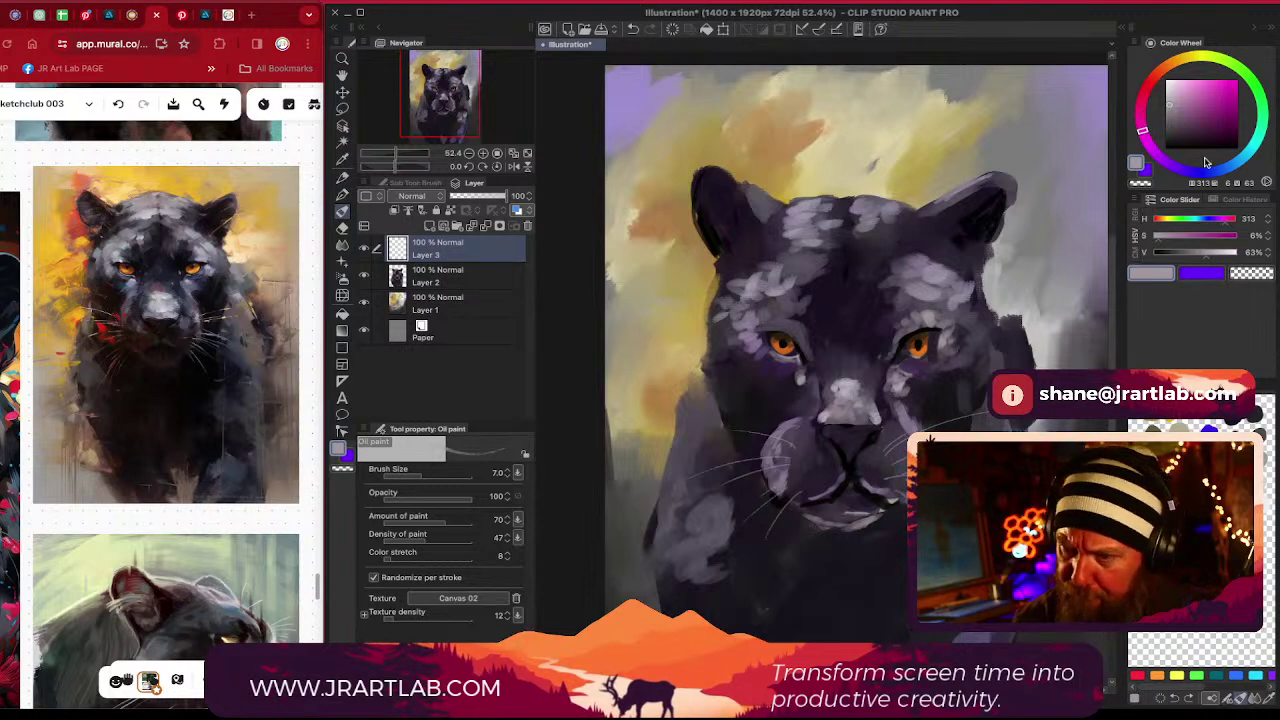
Lighten the drawing colour to H 313, S 5%, V 87% and add brighter whiskers on the muzzle and chin
left_click(1173, 117)
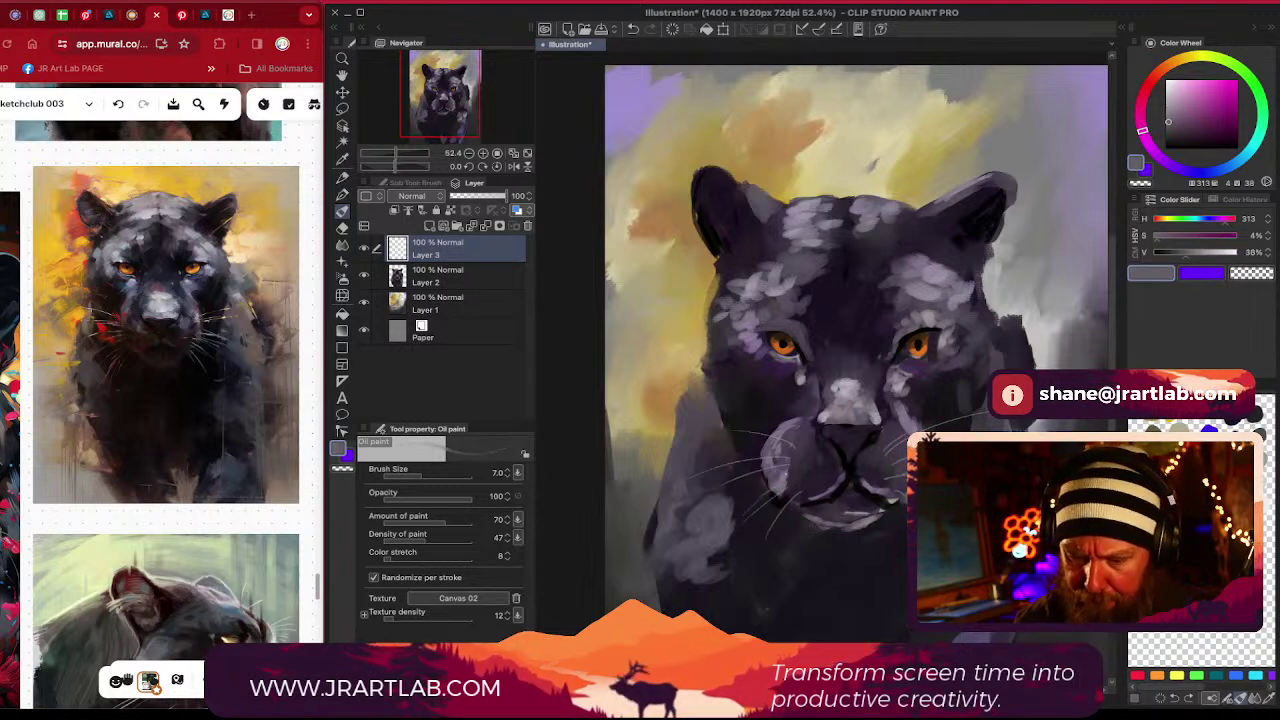
left_click_drag(1184, 108, 1170, 89)
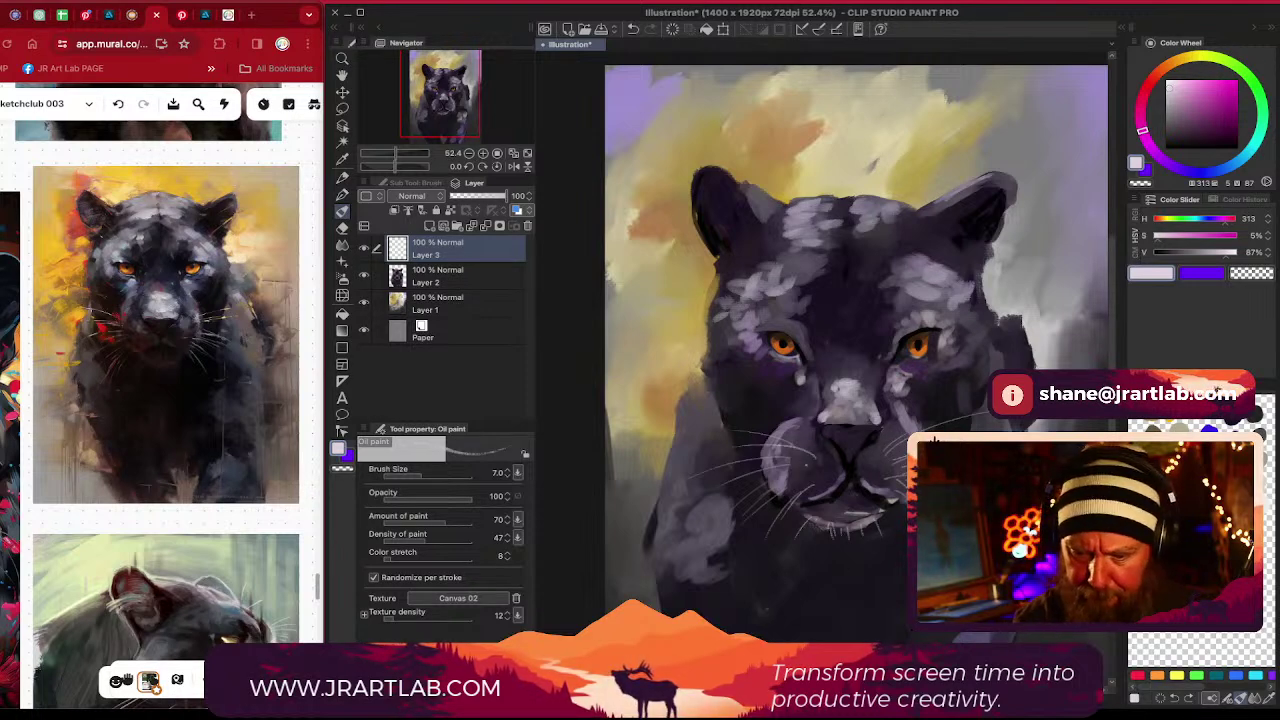
left_click_drag(807, 466, 727, 493)
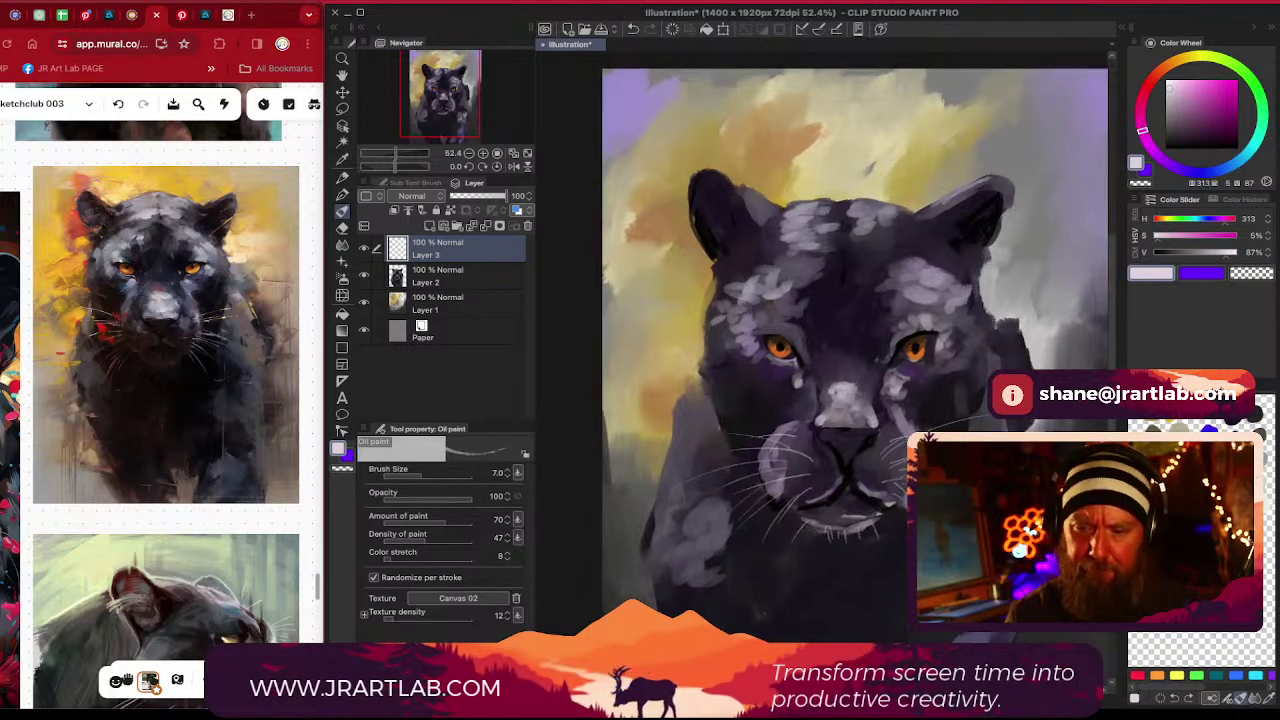
Sample near-black H 300, S 17%, V 2% from the right-hand eye's upper lid and extend the lid line past the outer corner
scroll(918, 350, "down", 3)
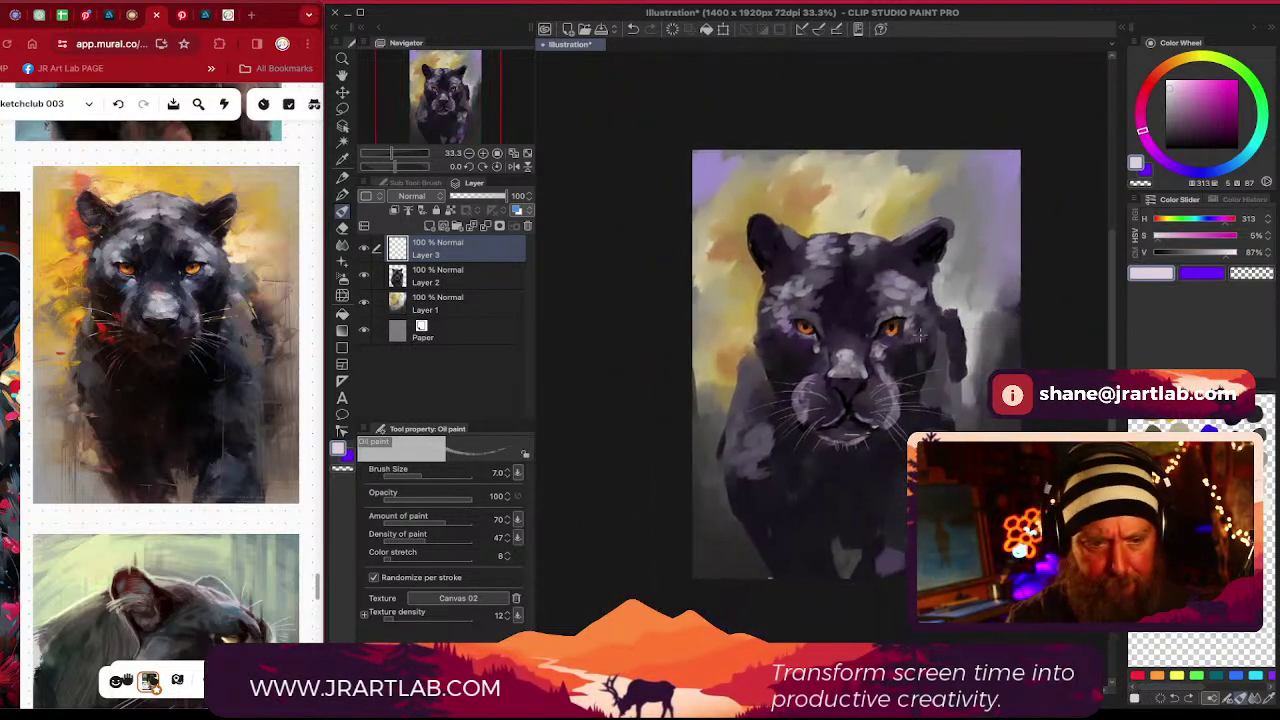
scroll(918, 350, "up", 4)
scroll(892, 316, "up", 3)
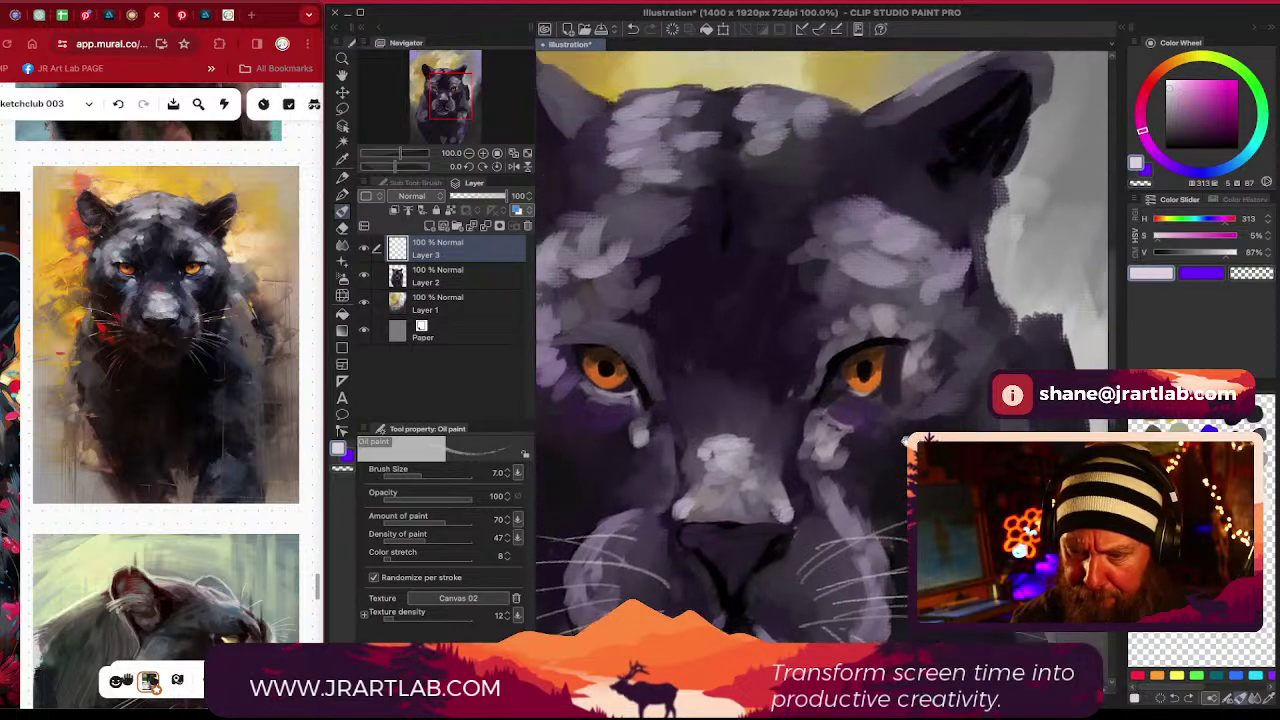
left_click(835, 390, "alt")
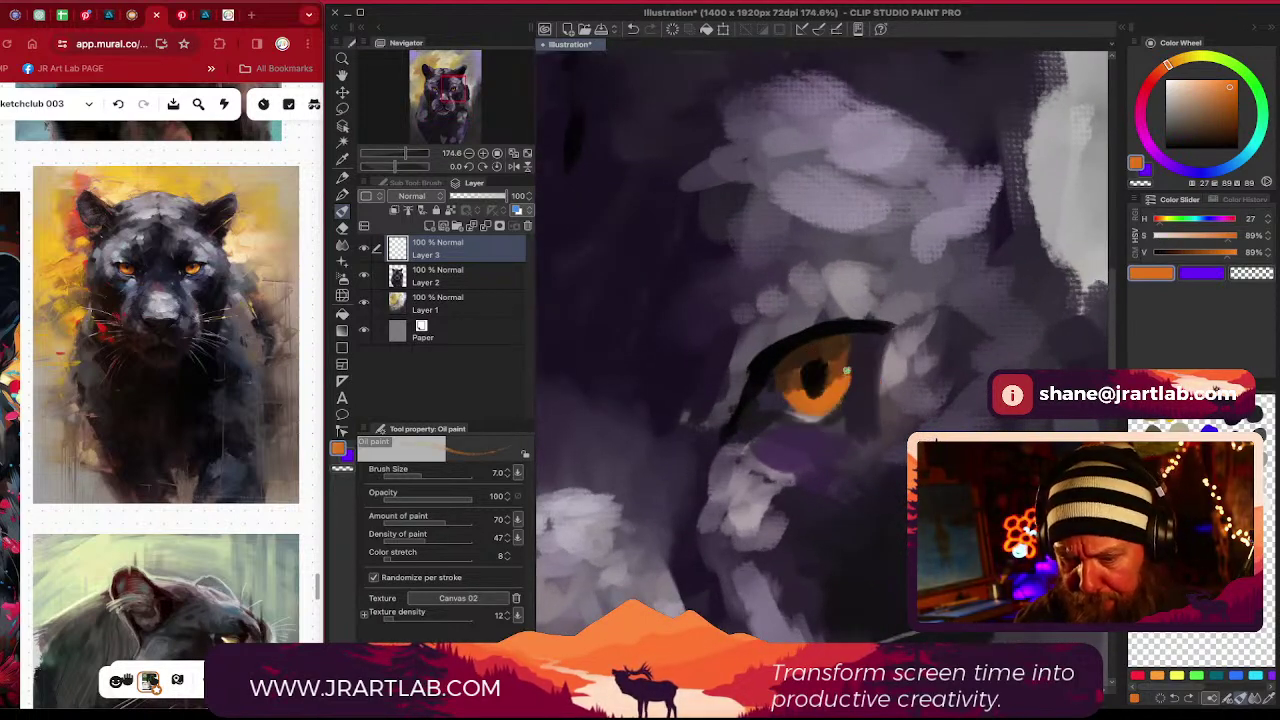
left_click(845, 325, "alt")
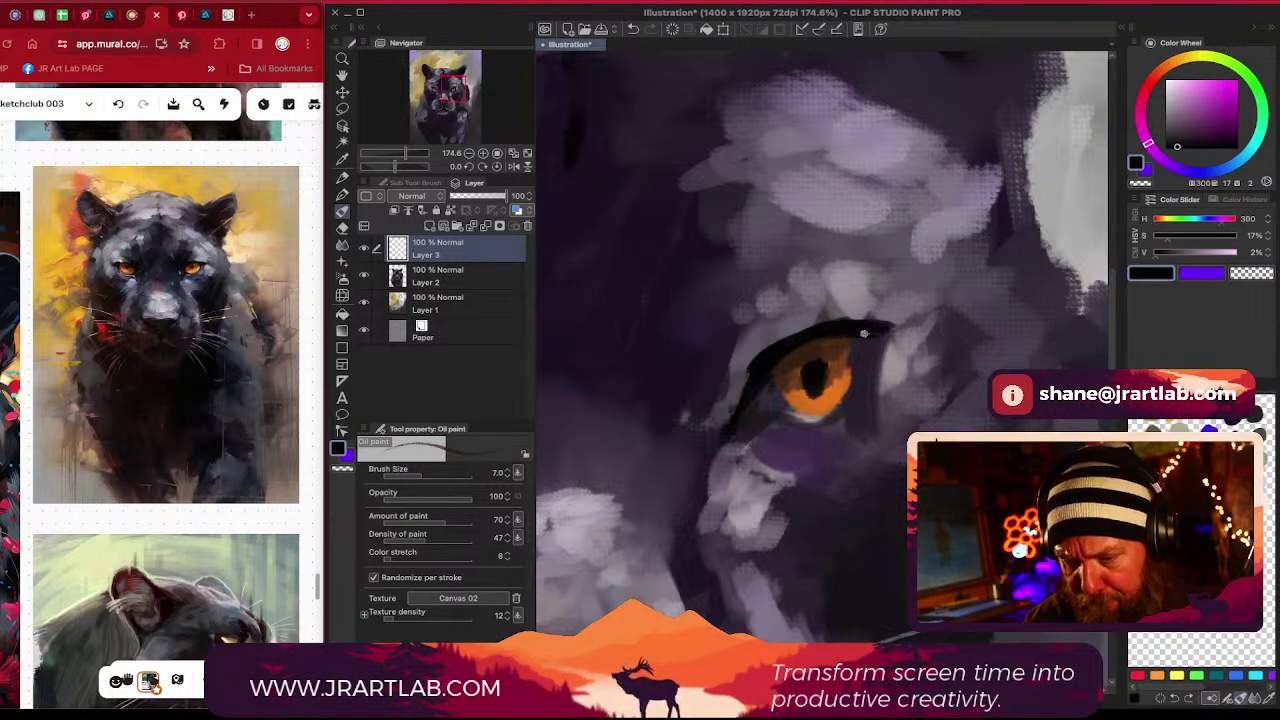
mouse_move(859, 327)
left_mouse_down()
mouse_move(918, 326)
mouse_move(884, 338)
left_mouse_up()
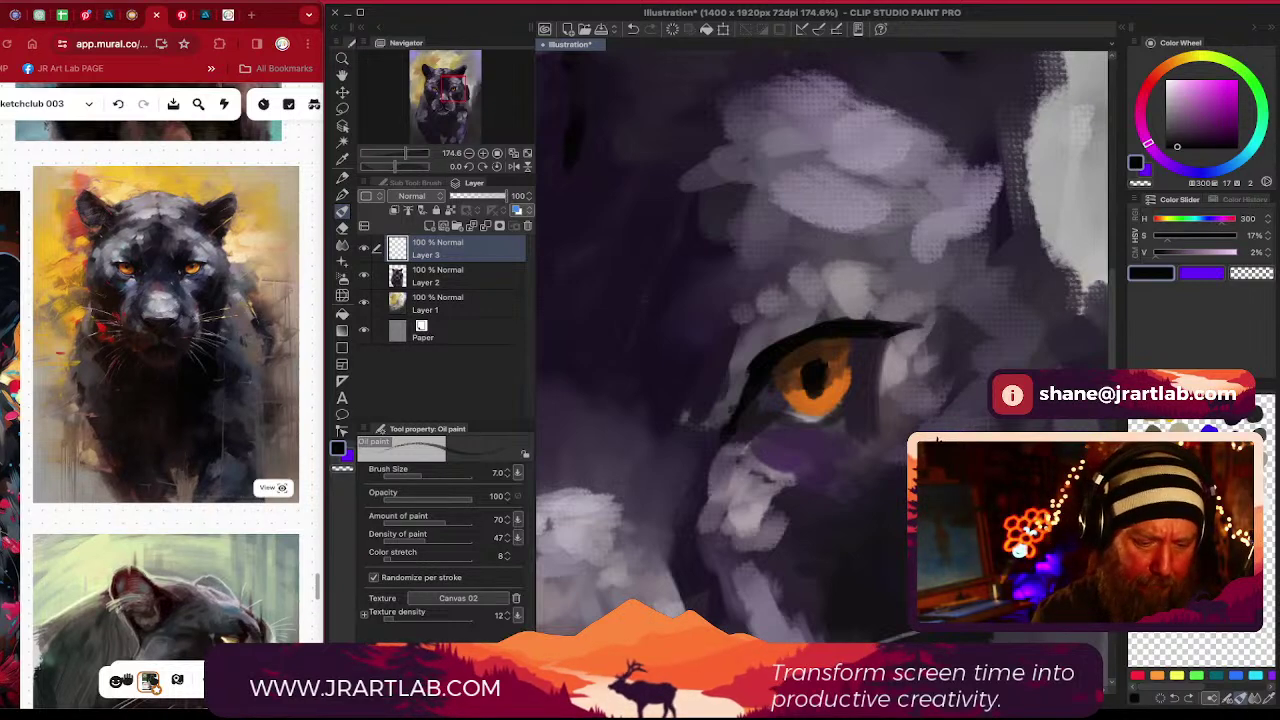
Switch to the Mural board in Chrome, enlarge the panther reference image and widen the browser window
left_click(132, 394)
key("super+plus")
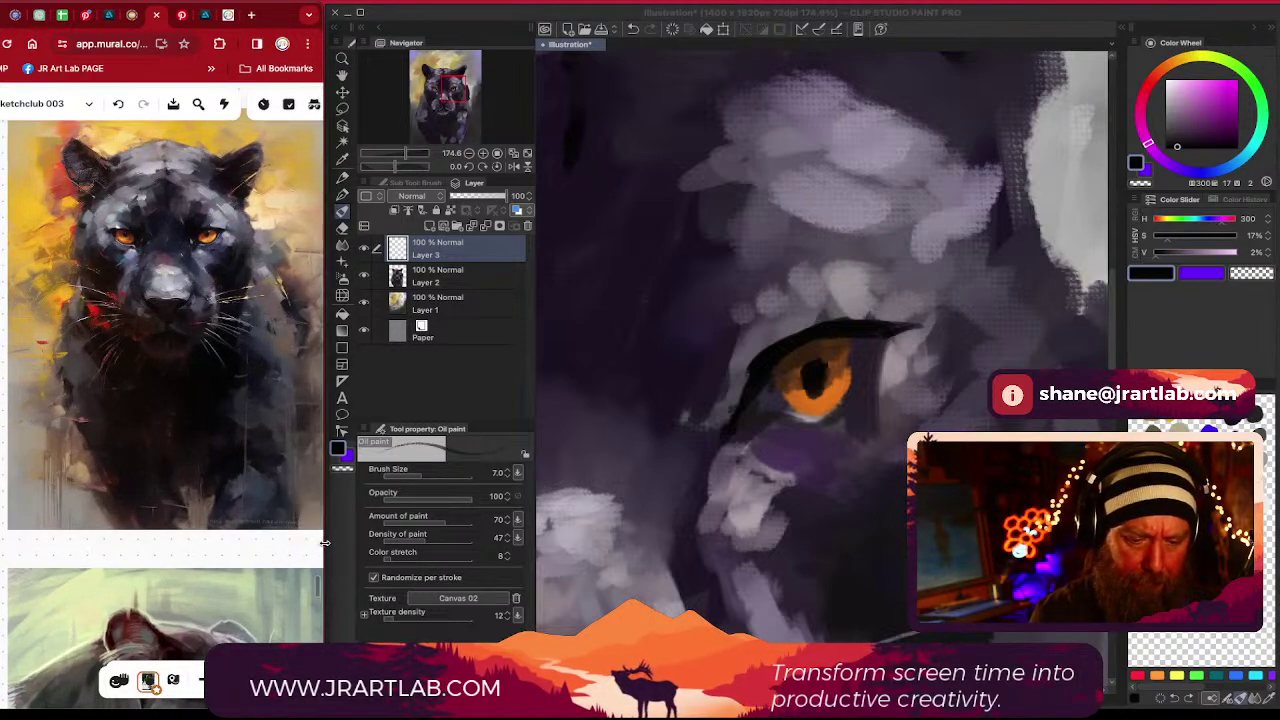
left_click_drag(325, 543, 386, 535)
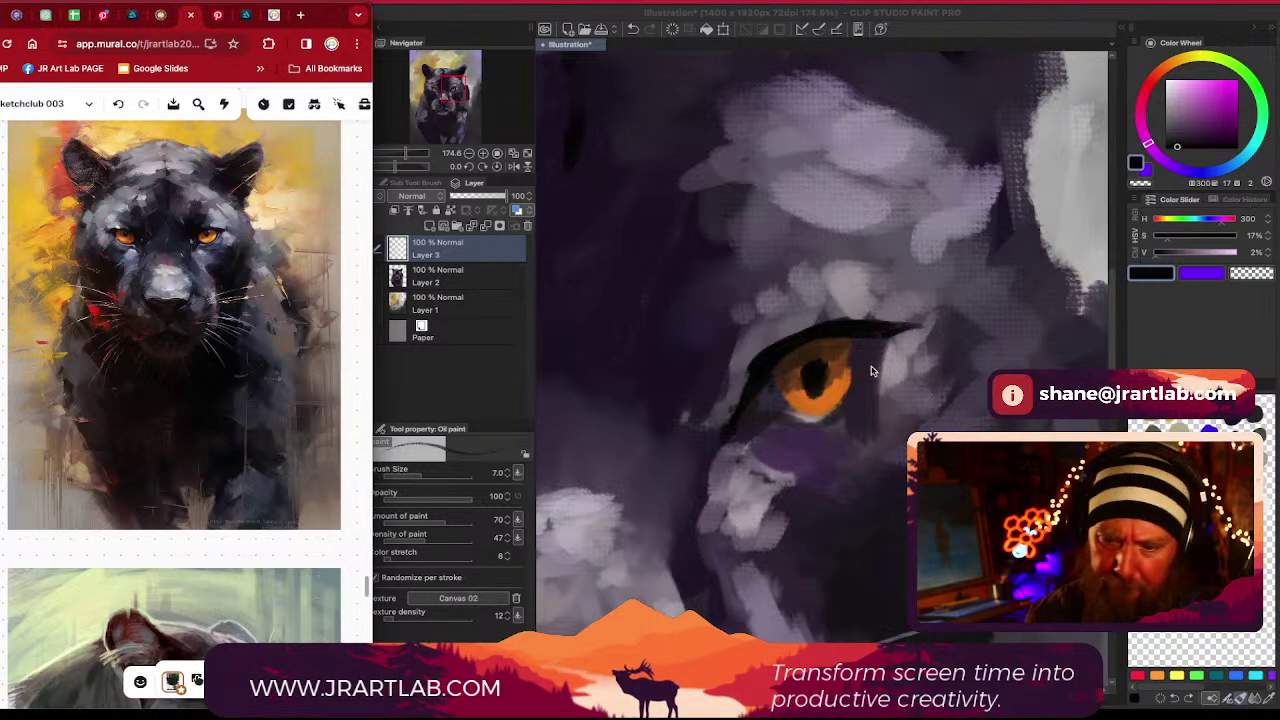
key("super+plus")
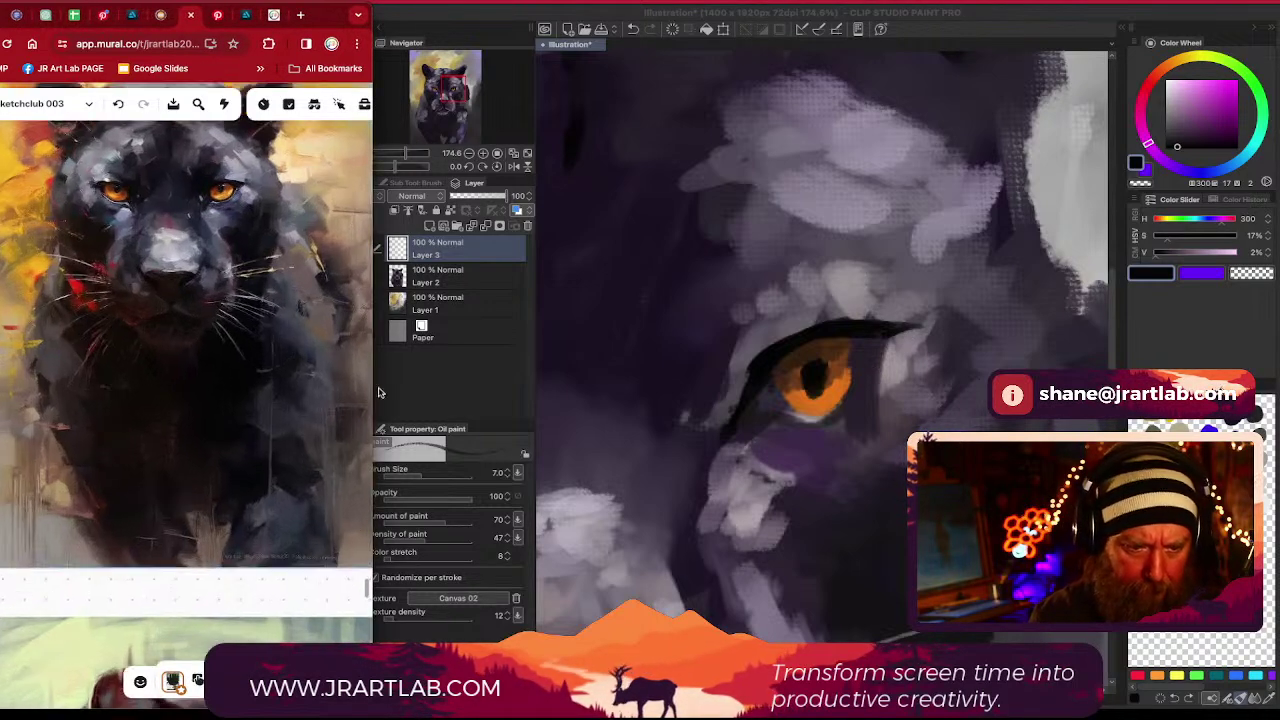
left_click_drag(325, 594, 312, 634)
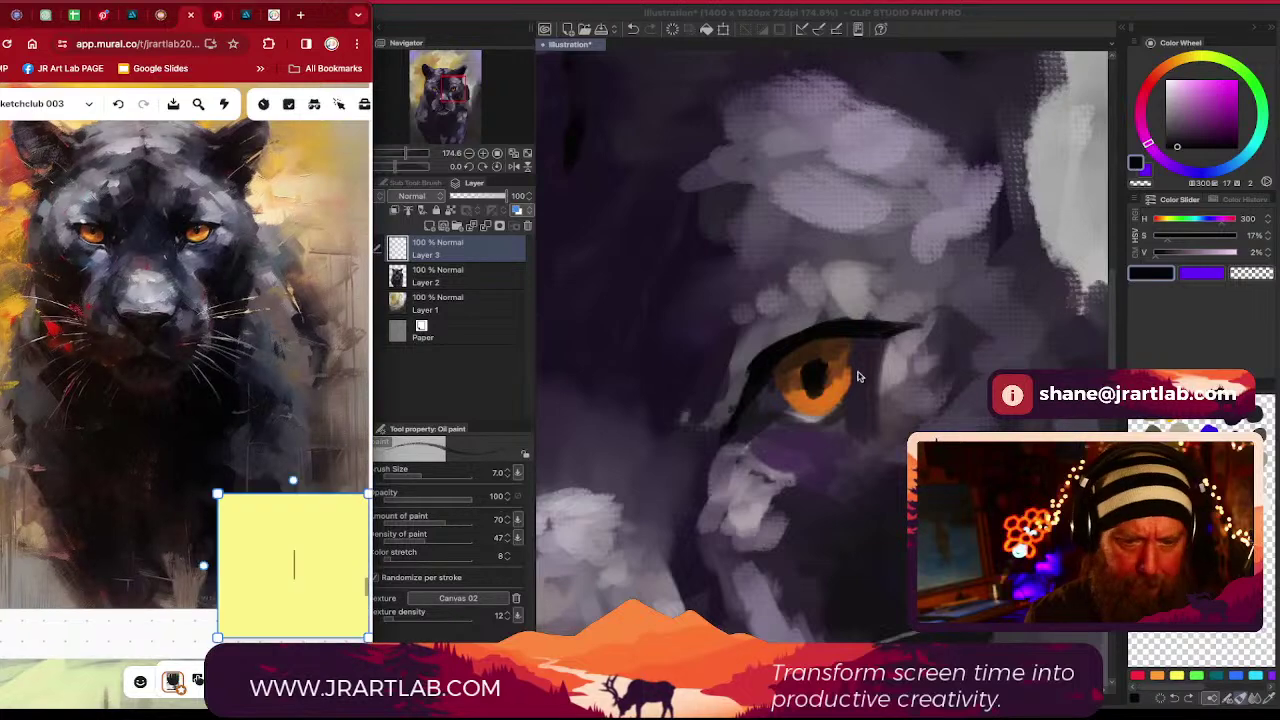
Bring Chrome back to the front and delete the yellow sticky note covering the panther reference
left_click(756, 404, "alt")
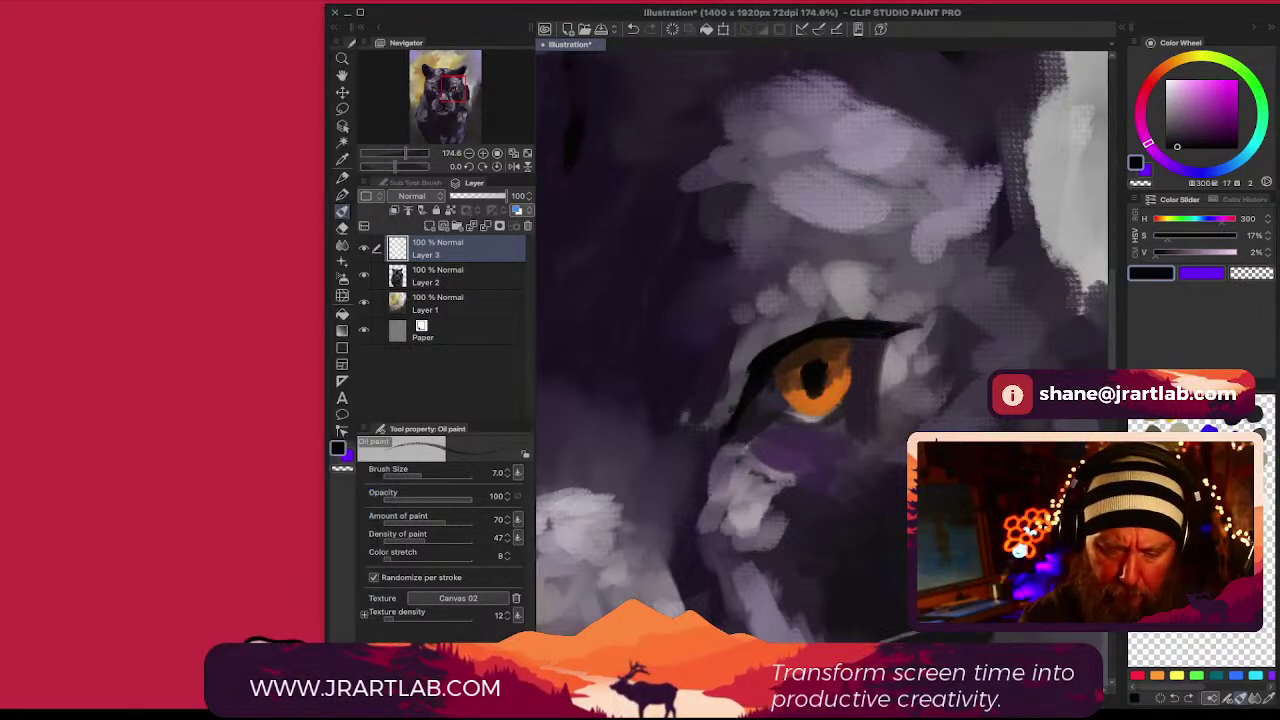
mouse_move(540, 714)
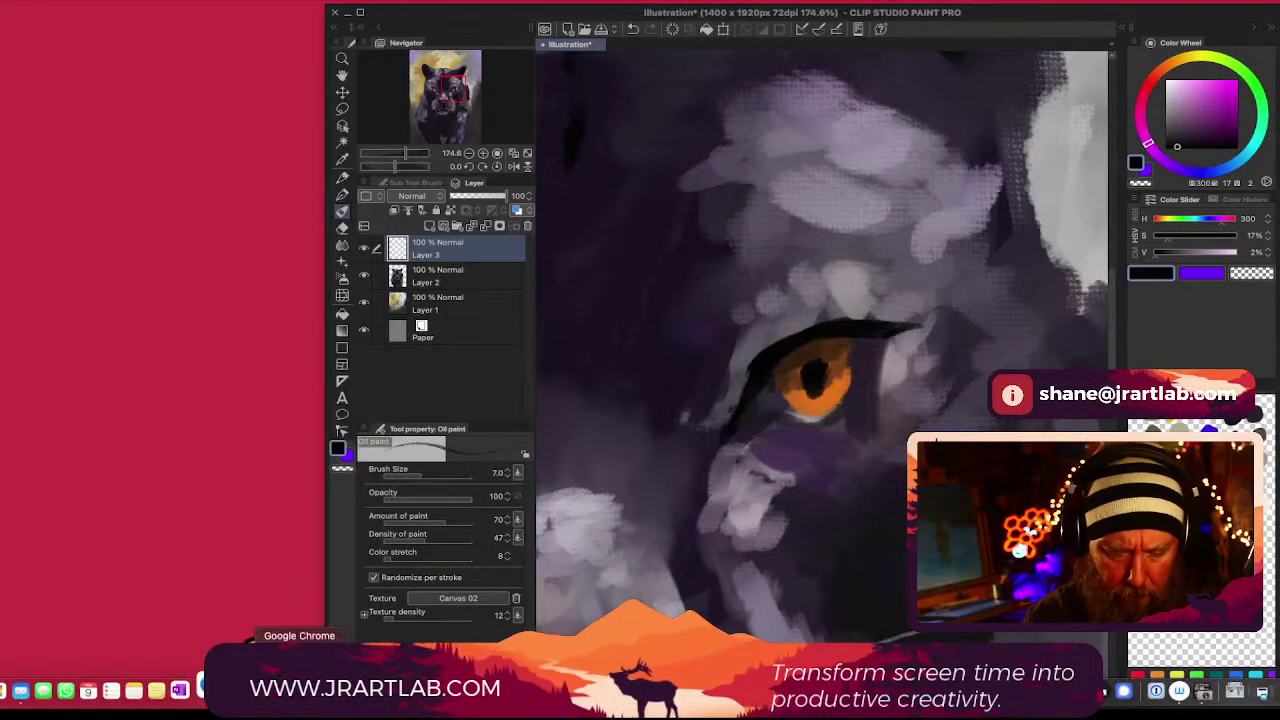
left_click(299, 690)
scroll(337, 462, "up", 2)
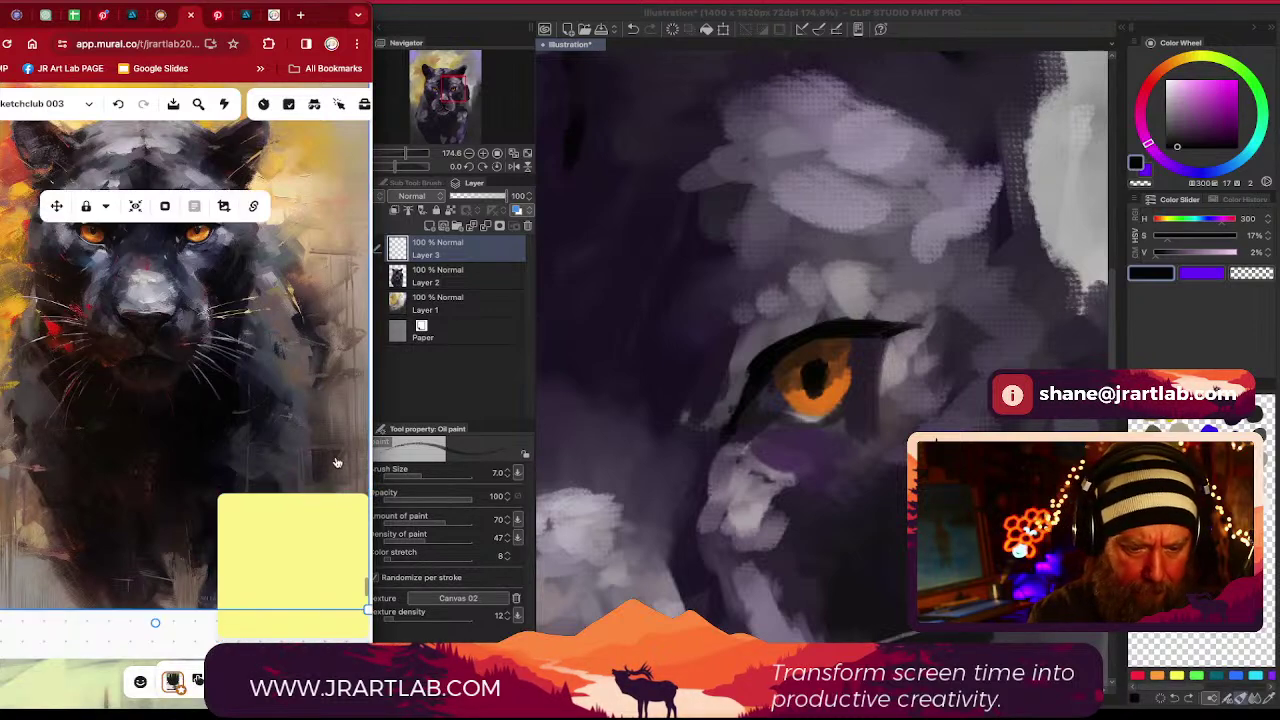
left_click(338, 573)
key("Delete")
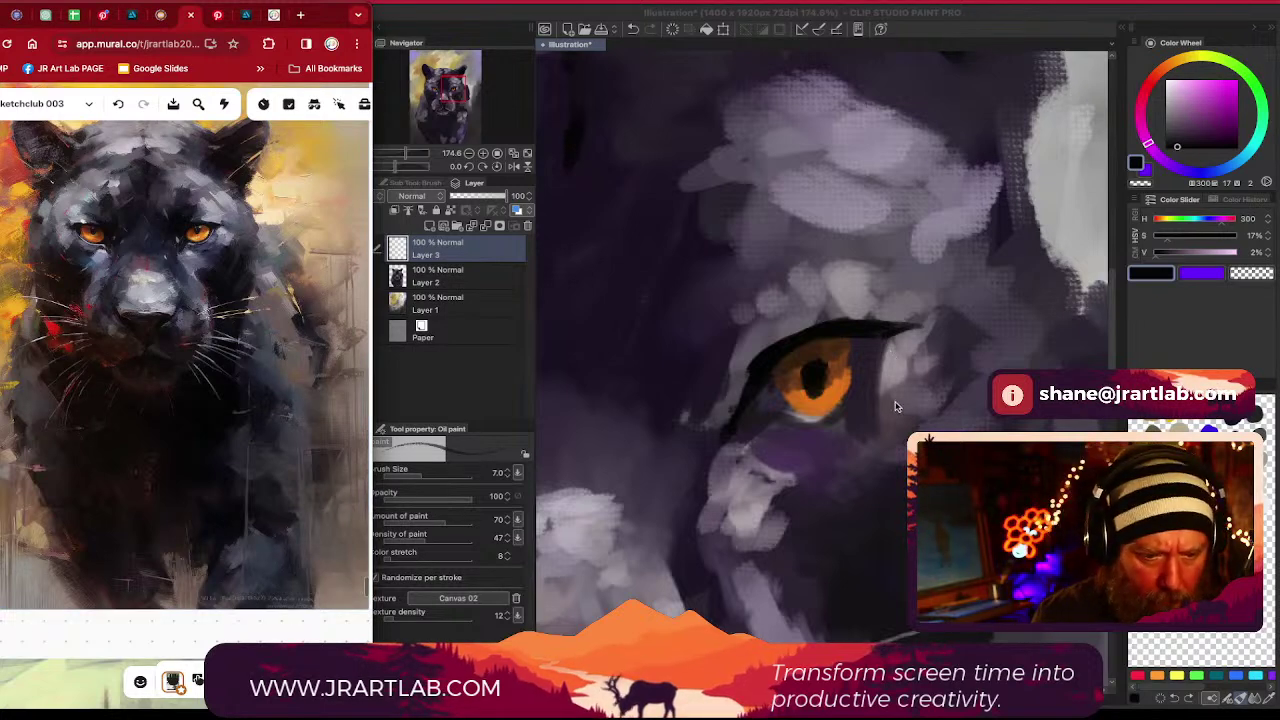
Switch to Clip Studio Paint, sample orange H 26, S 88%, V 88% from the right-hand eye and extend its iris towards the outer corner
left_click(824, 420)
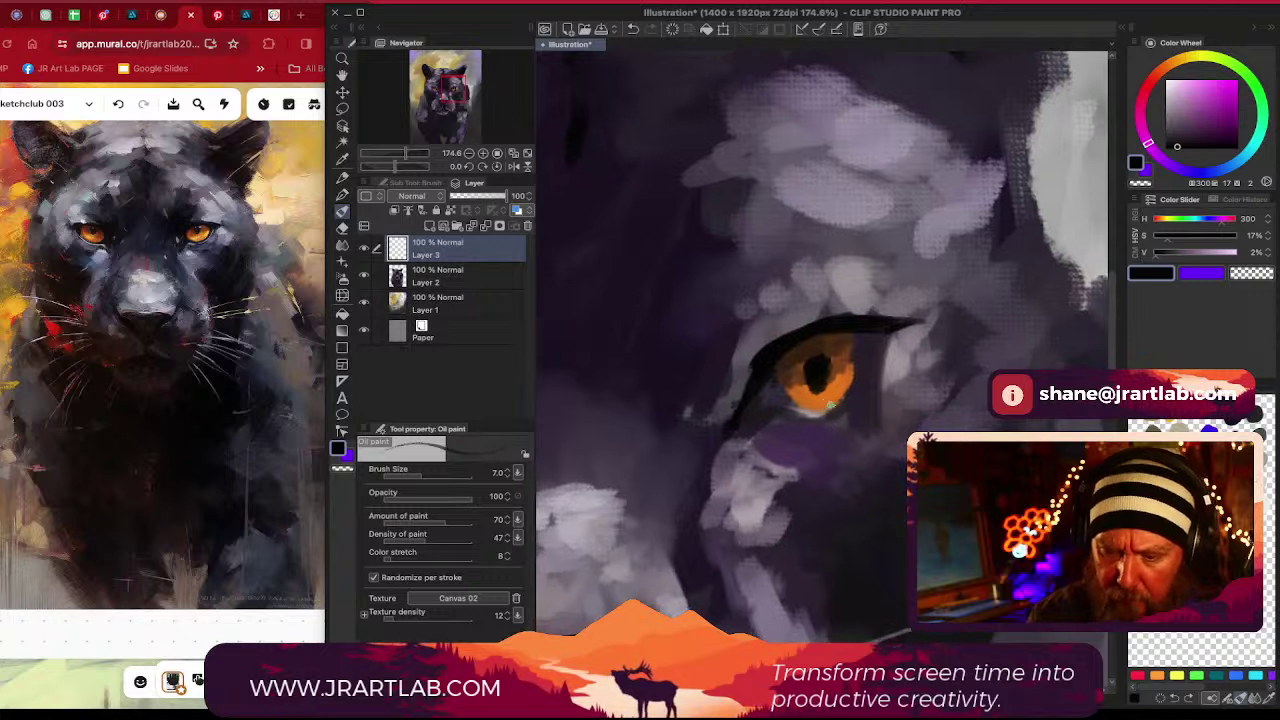
left_click(830, 406, "alt")
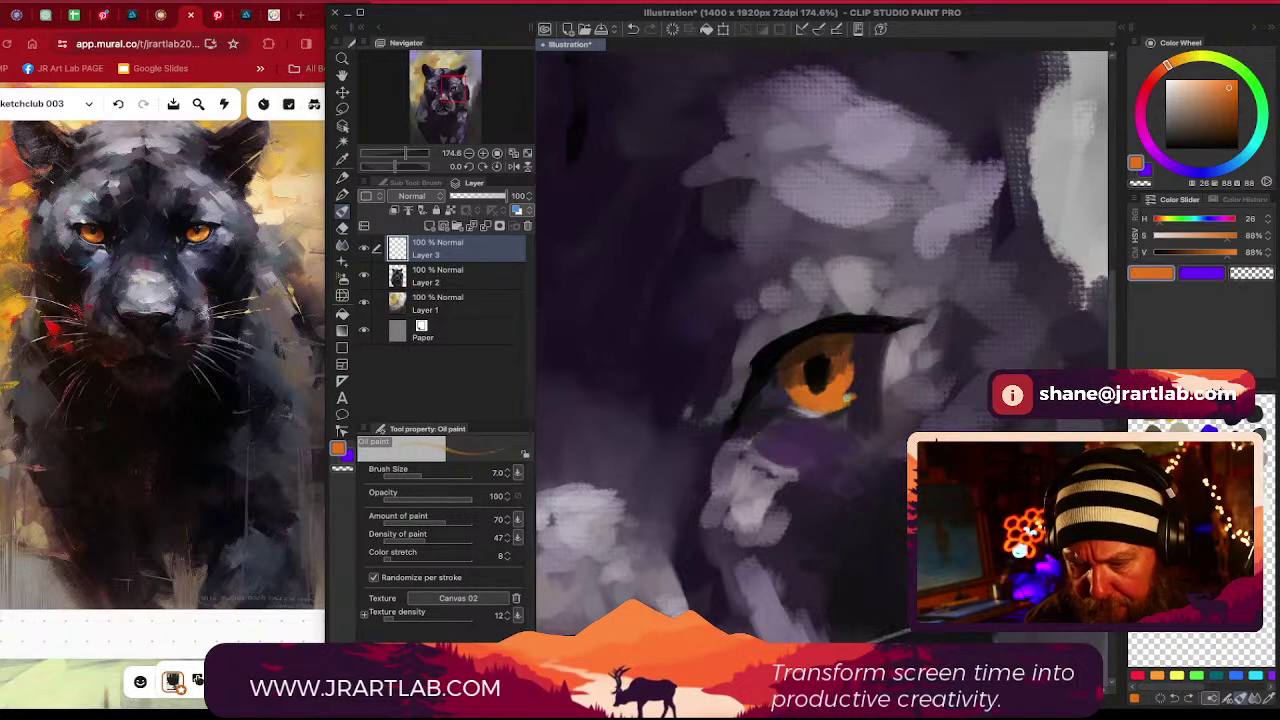
left_click_drag(848, 399, 847, 397)
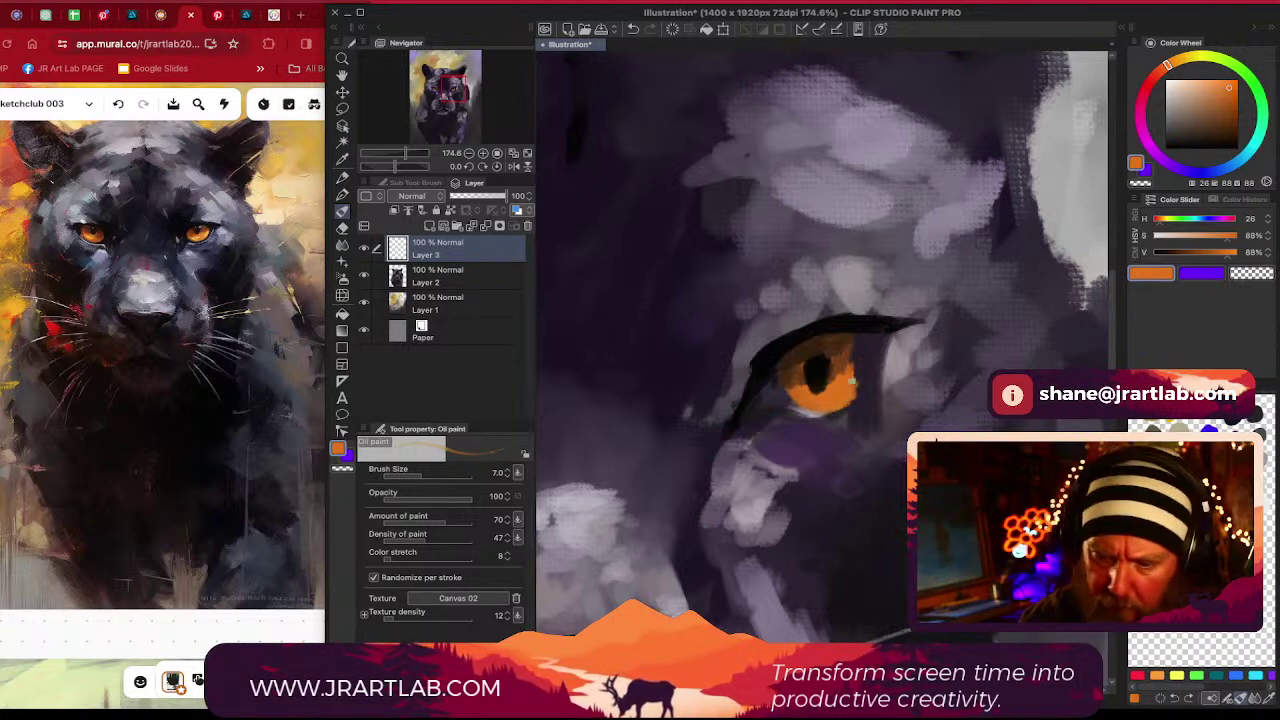
left_click_drag(850, 364, 859, 352)
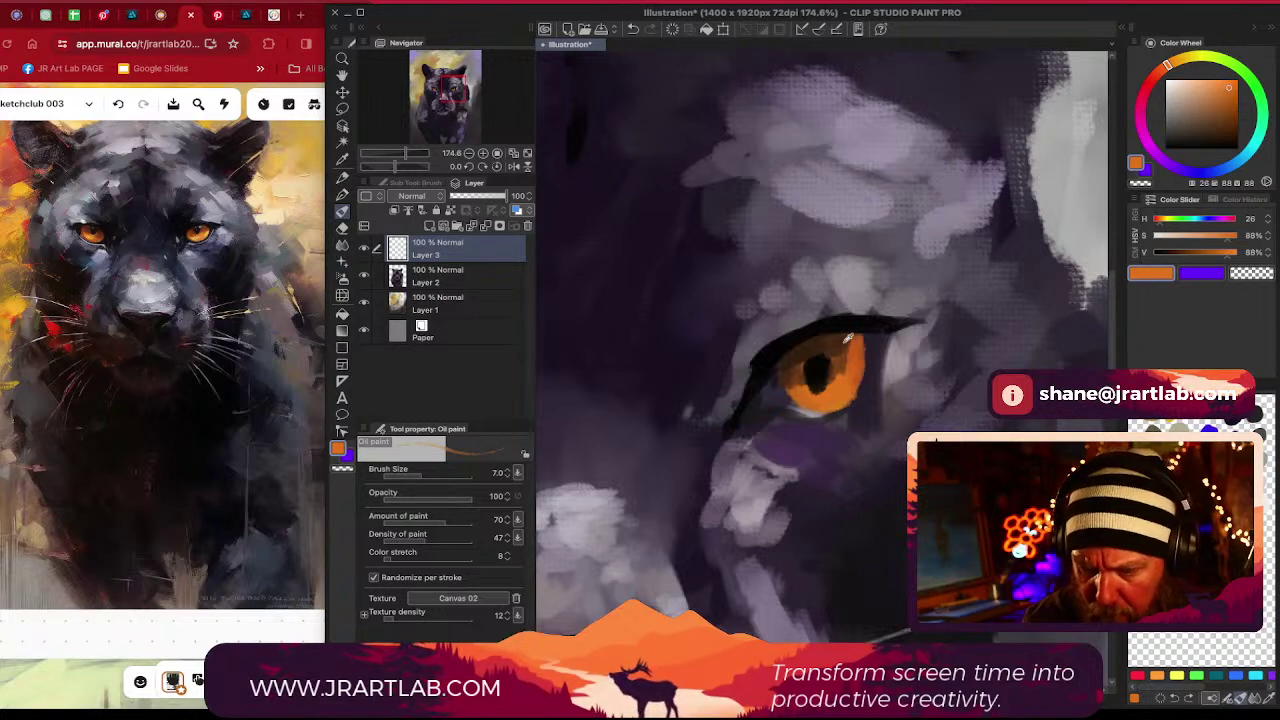
Shade the iris's upper edge with sampled browns up to H 23, S 78%, V 45%, and dab yellow H 47, S 92%, V 87% along its lower half
left_click(846, 342, "alt")
left_click(824, 337, "alt")
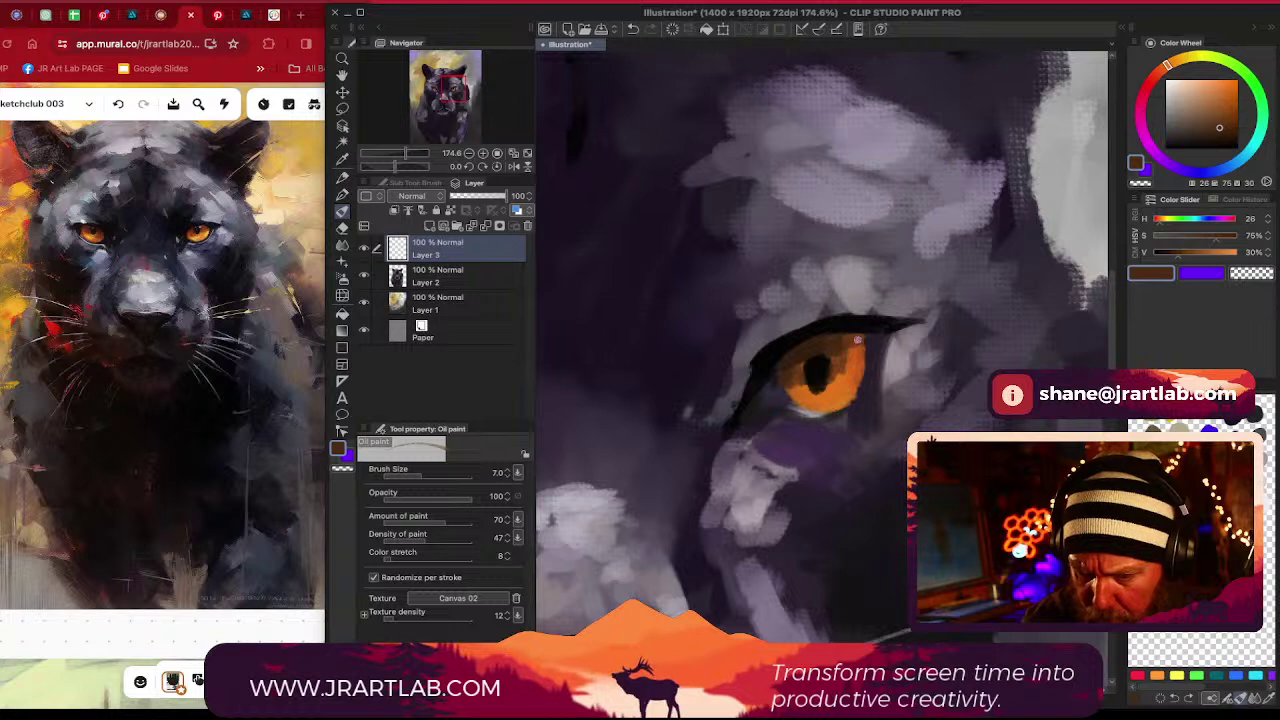
left_click(847, 356, "alt")
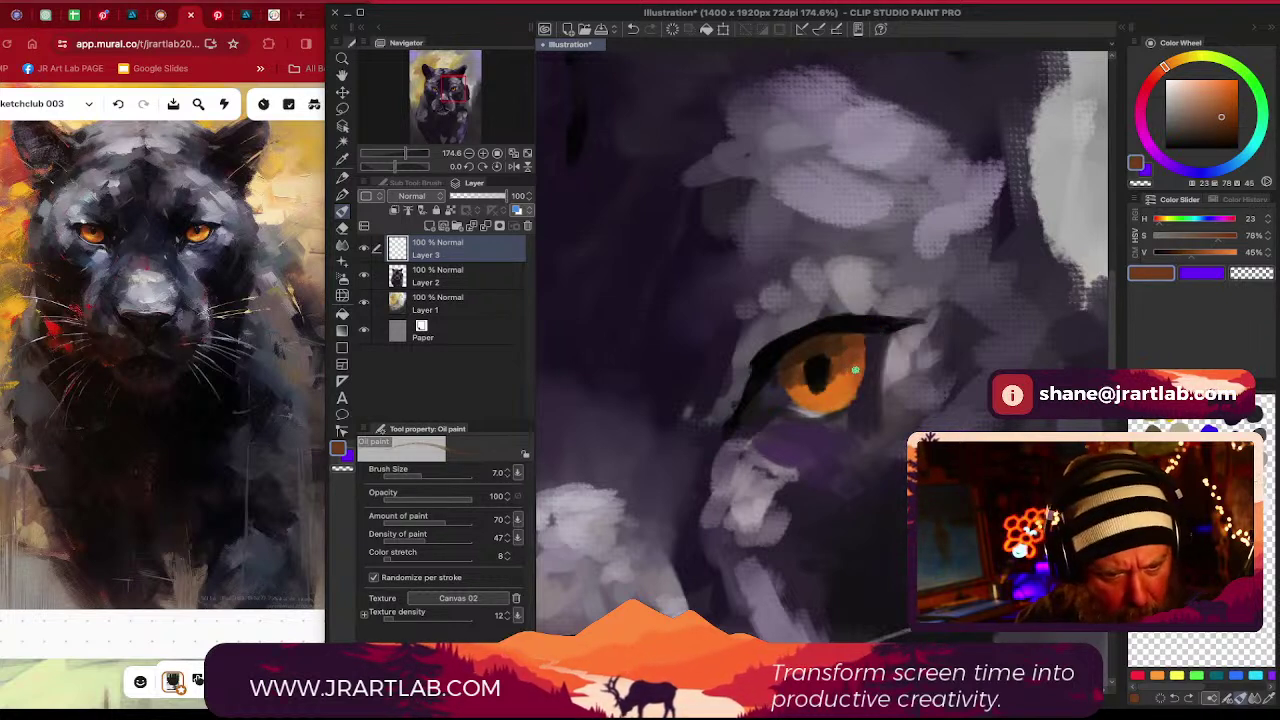
left_click(1178, 420)
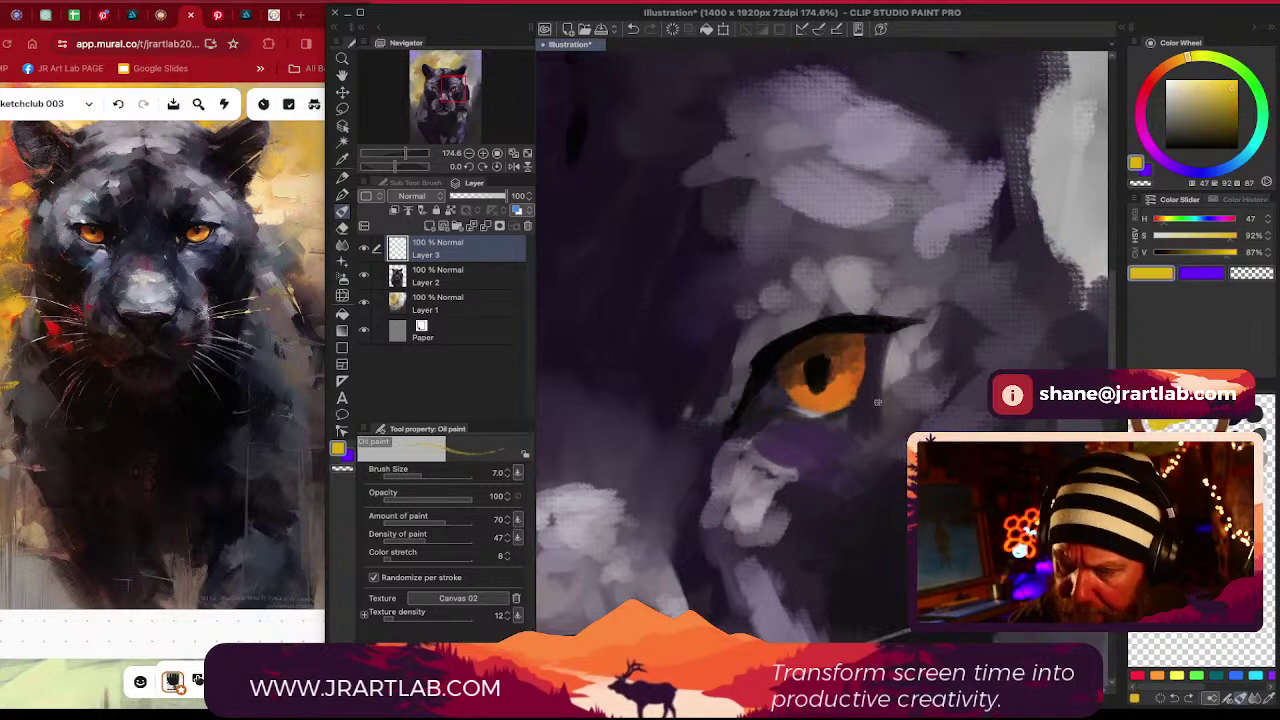
mouse_move(848, 395)
left_mouse_down()
mouse_move(858, 385)
mouse_move(796, 396)
left_mouse_up()
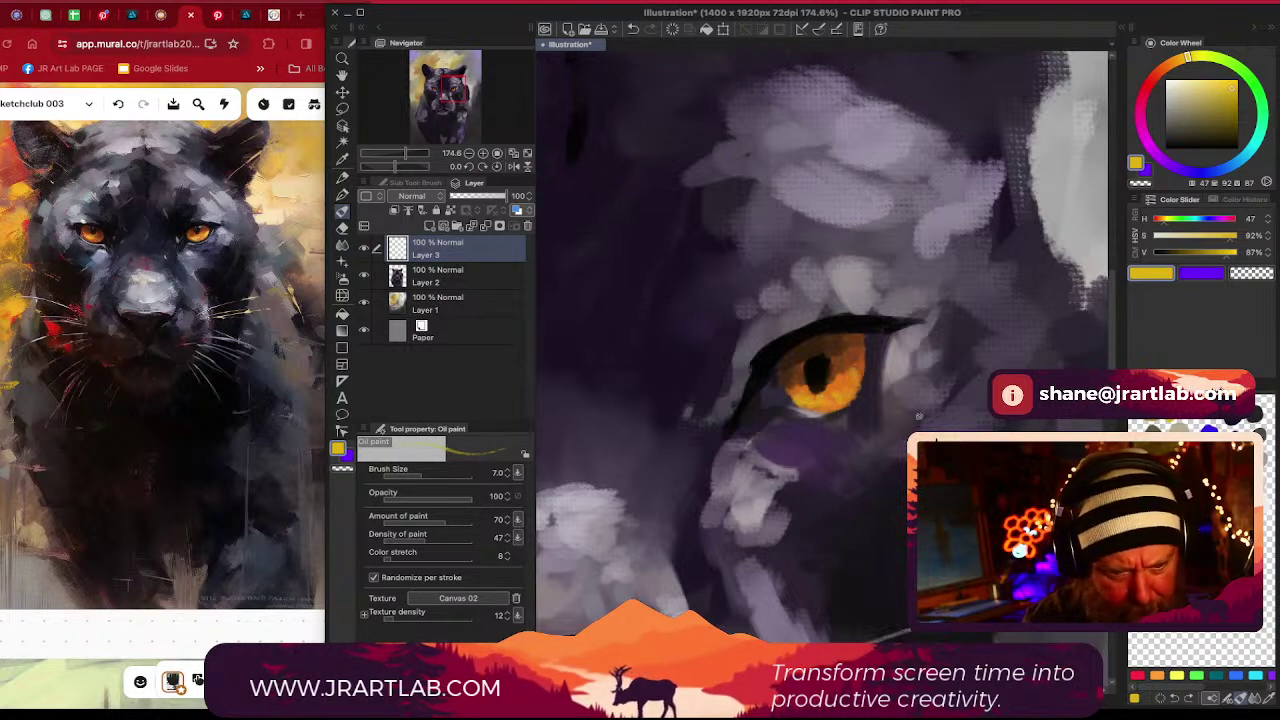
Sample near-black H 300, S 17%, V 2% from the upper lid and outline the right-hand eye's outer edge and lower lid
left_click(872, 328, "alt")
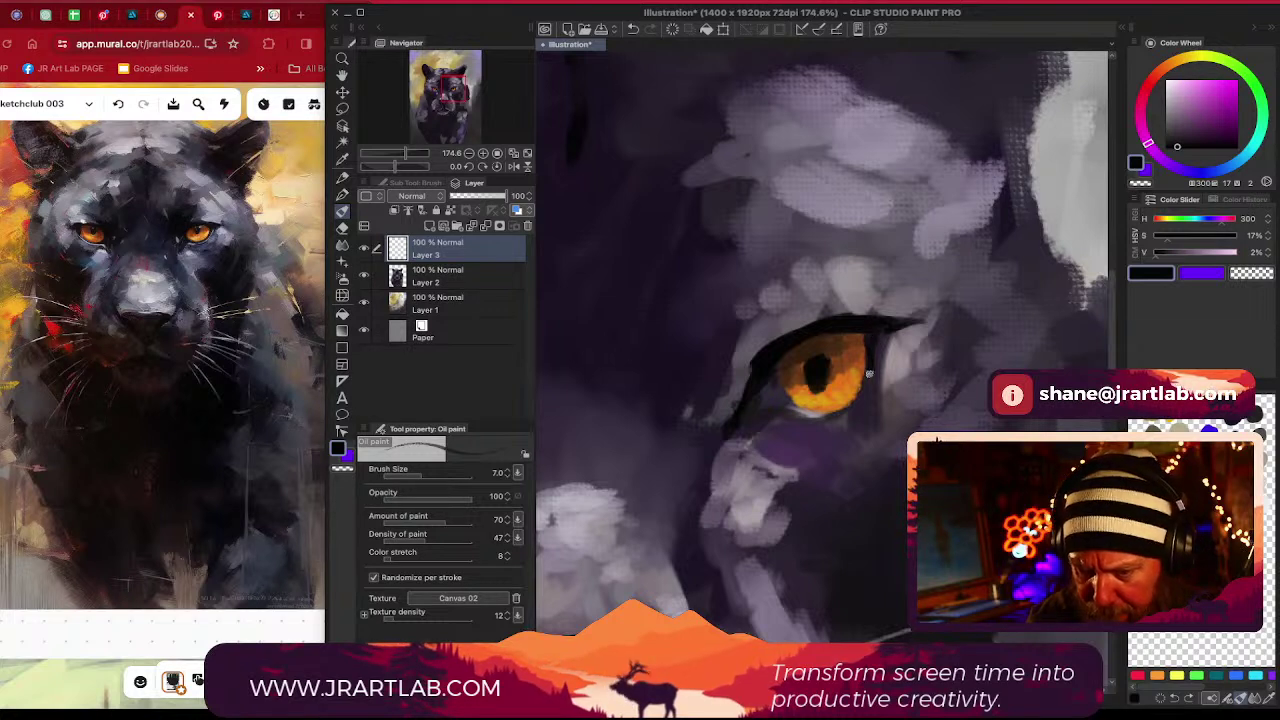
mouse_move(870, 354)
left_mouse_down()
mouse_move(868, 380)
mouse_move(838, 411)
left_mouse_up()
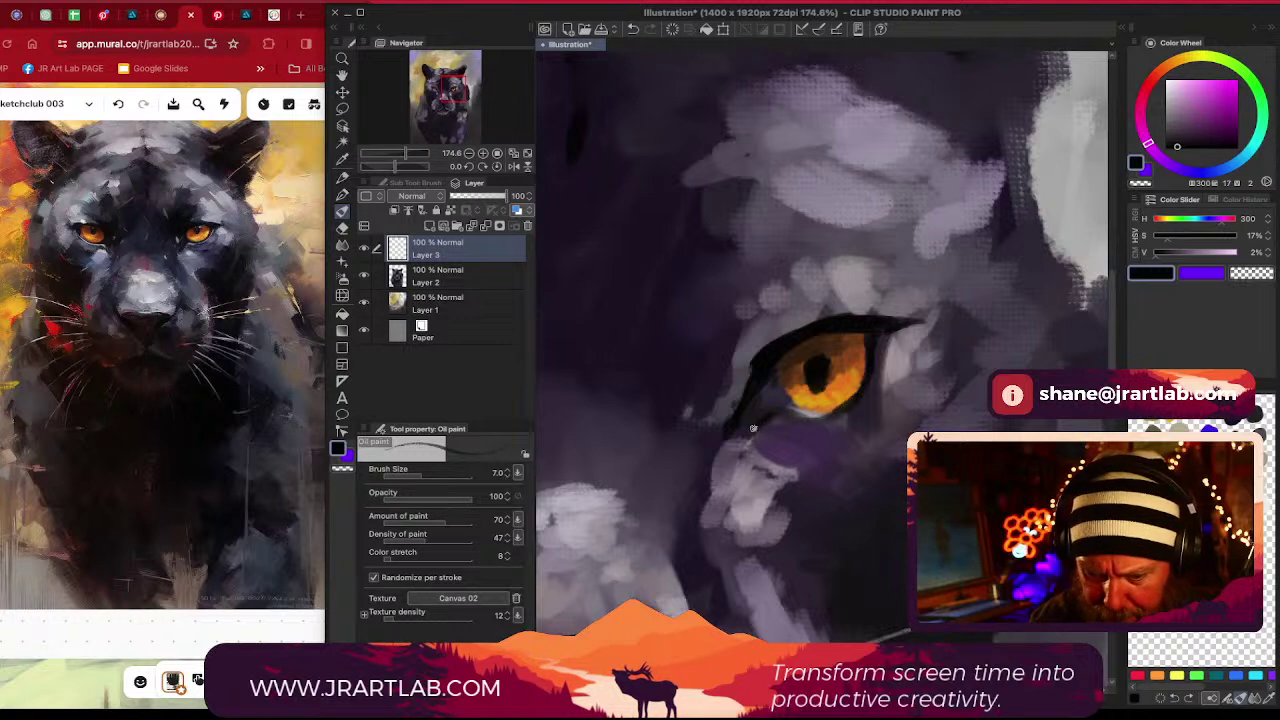
mouse_move(801, 418)
left_mouse_down()
mouse_move(857, 409)
mouse_move(887, 326)
left_mouse_up()
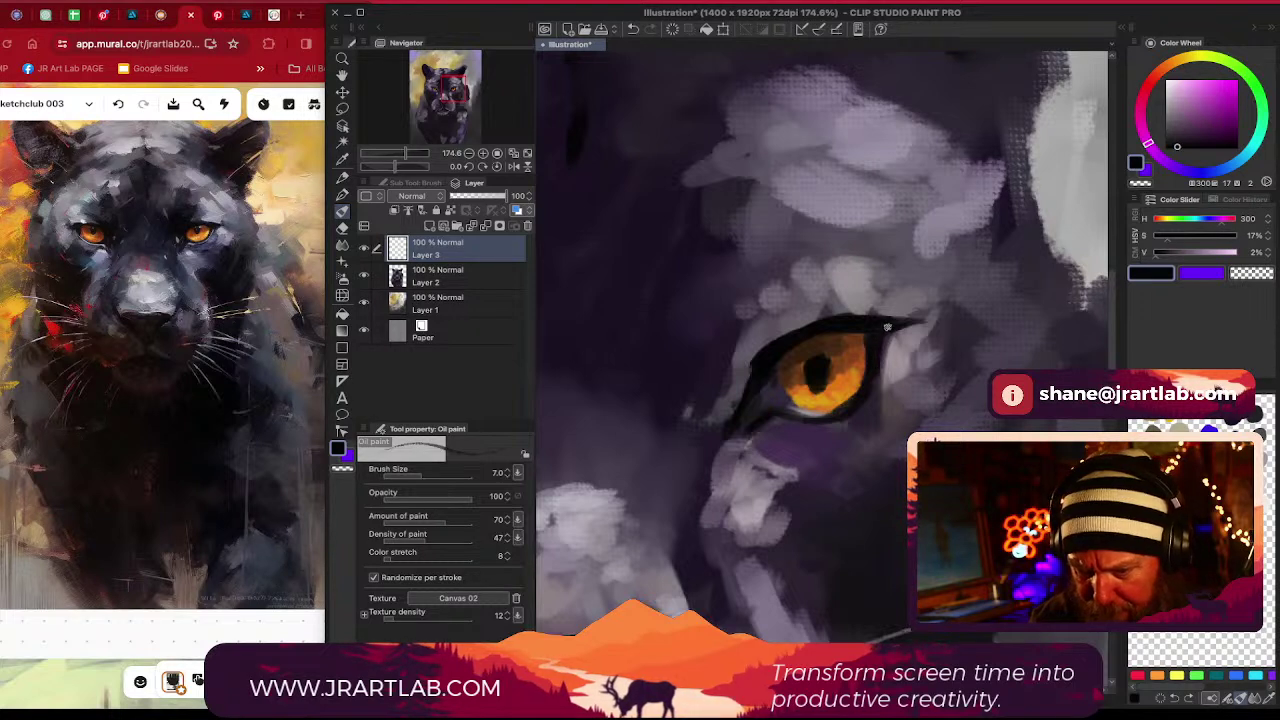
Sample dark purple H 273, S 49%, V 15%, enlarge the brush to 20 and darken the fur around the right-hand eye's inner corner
left_click(771, 329, "alt")
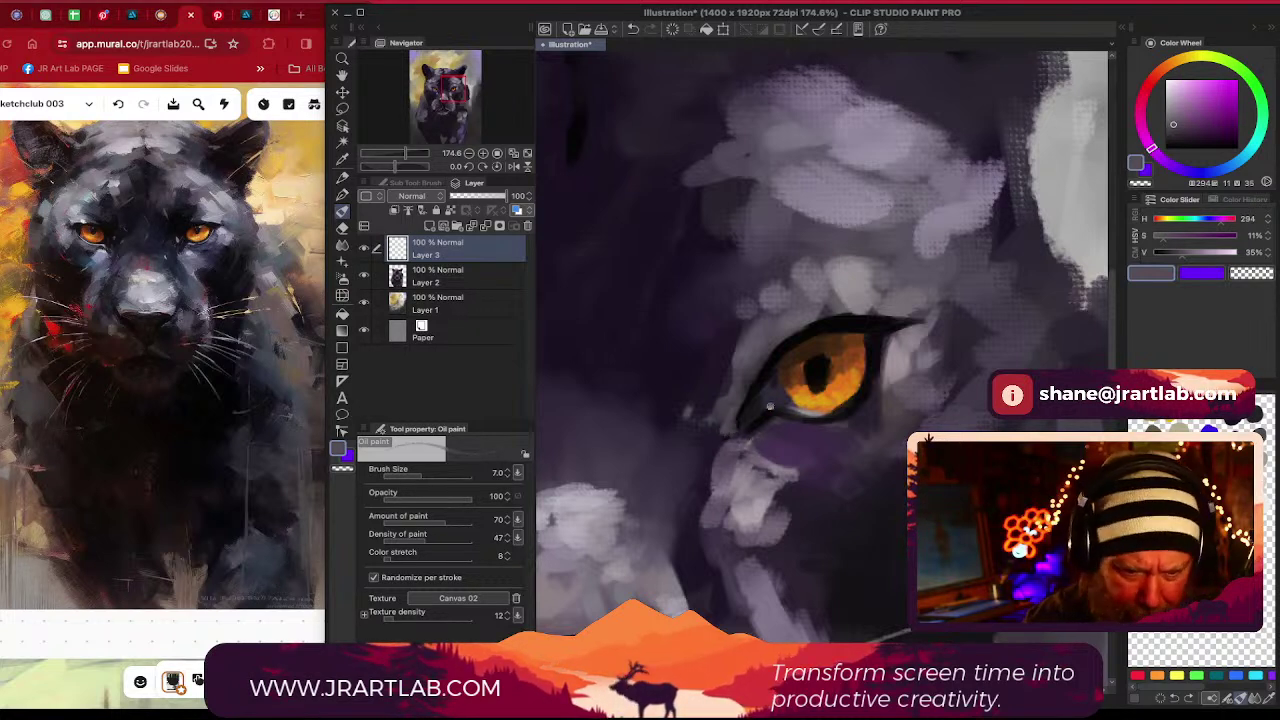
left_click(713, 352, "alt")
left_click_drag(750, 353, 732, 415)
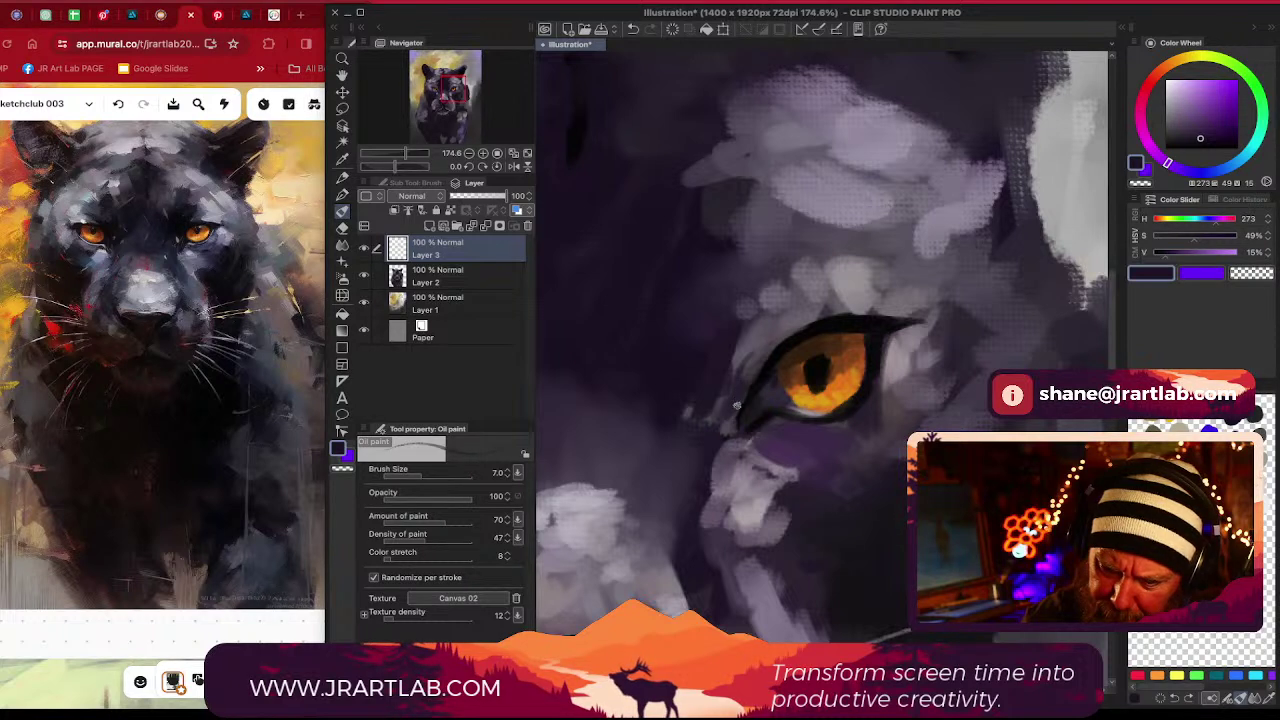
key("bracketright")
key("bracketright")
key("bracketright")
key("bracketright")
key("bracketright")
key("bracketright")
mouse_move(753, 362)
left_mouse_down()
mouse_move(694, 423)
mouse_move(708, 420)
left_mouse_up()
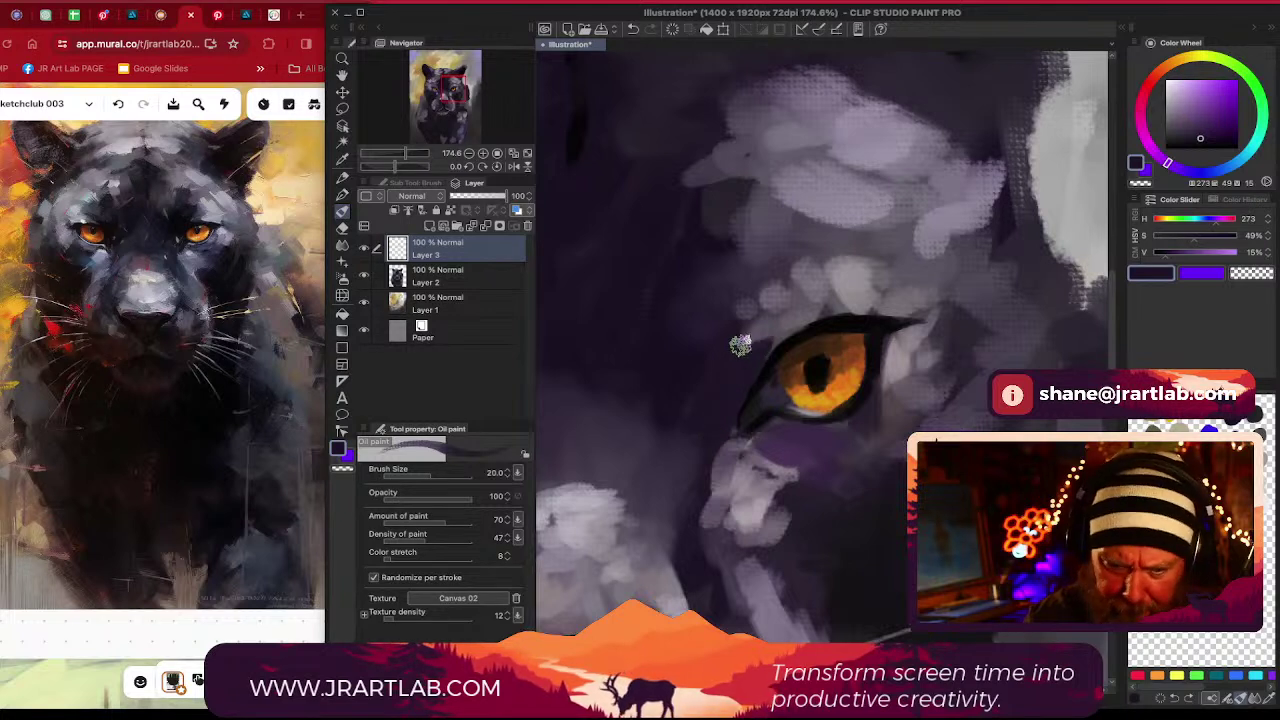
mouse_move(749, 345)
left_mouse_down()
mouse_move(768, 301)
mouse_move(765, 340)
mouse_move(778, 322)
mouse_move(729, 338)
mouse_move(741, 308)
left_mouse_up()
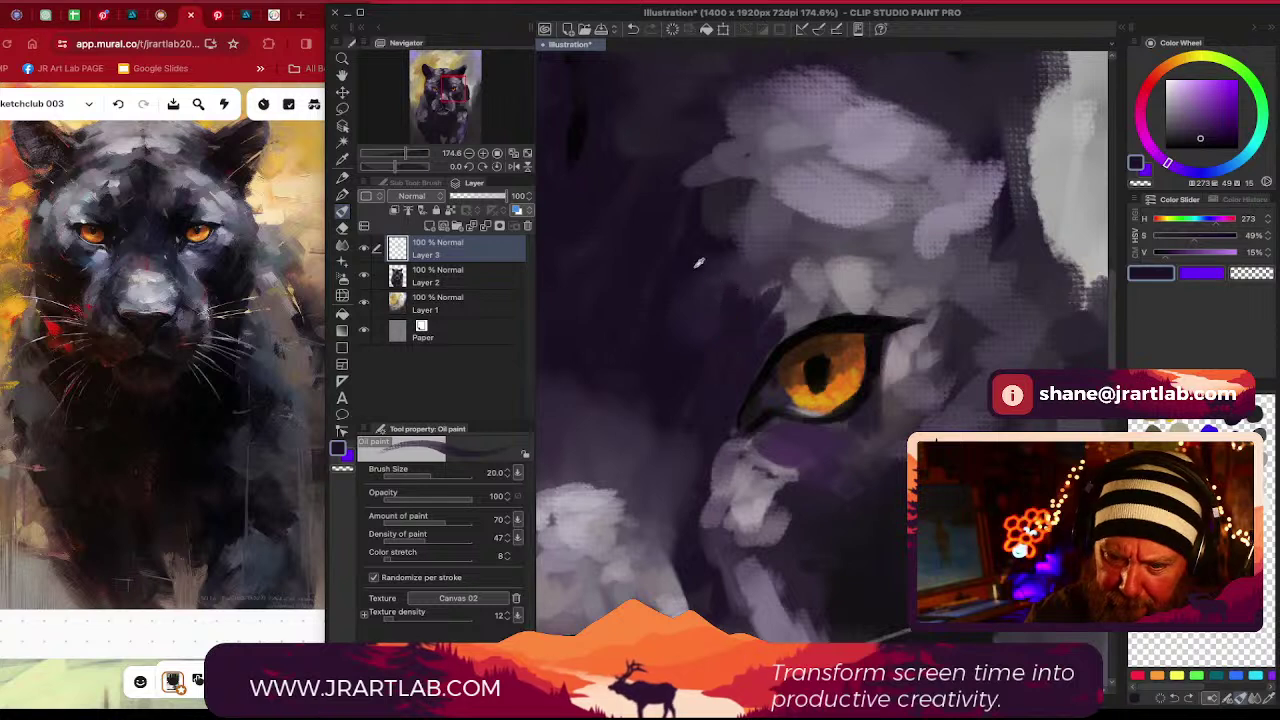
Darken the colour to H 273, S 36%, V 11% and deepen the shadow beside and below the right-hand eye's inner corner
left_click(1197, 136)
left_click(1192, 140)
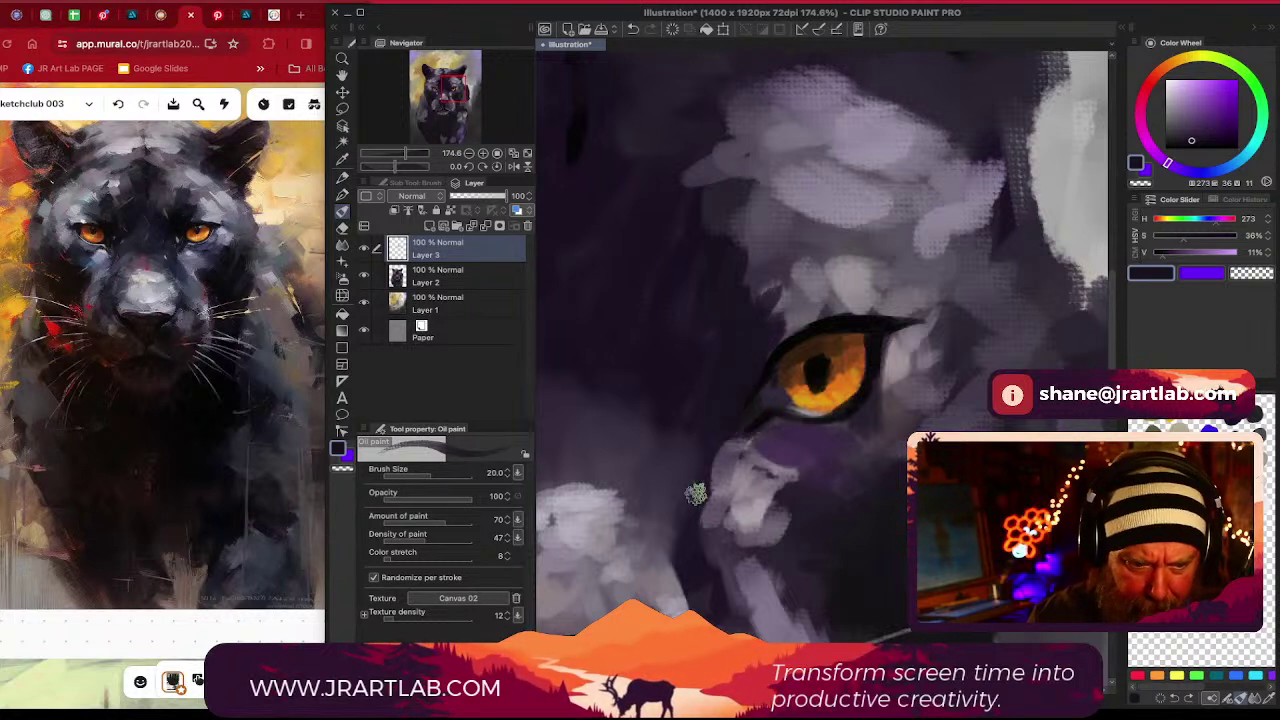
left_click_drag(727, 428, 705, 485)
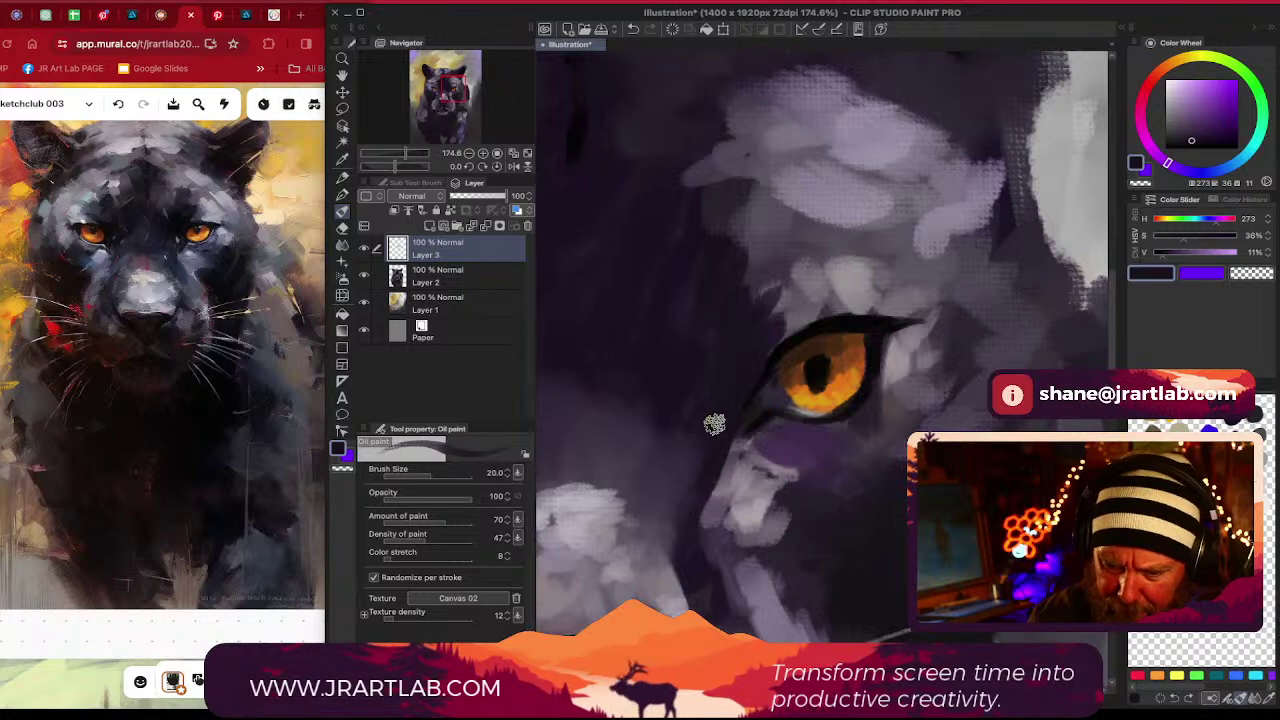
left_click_drag(748, 449, 751, 440)
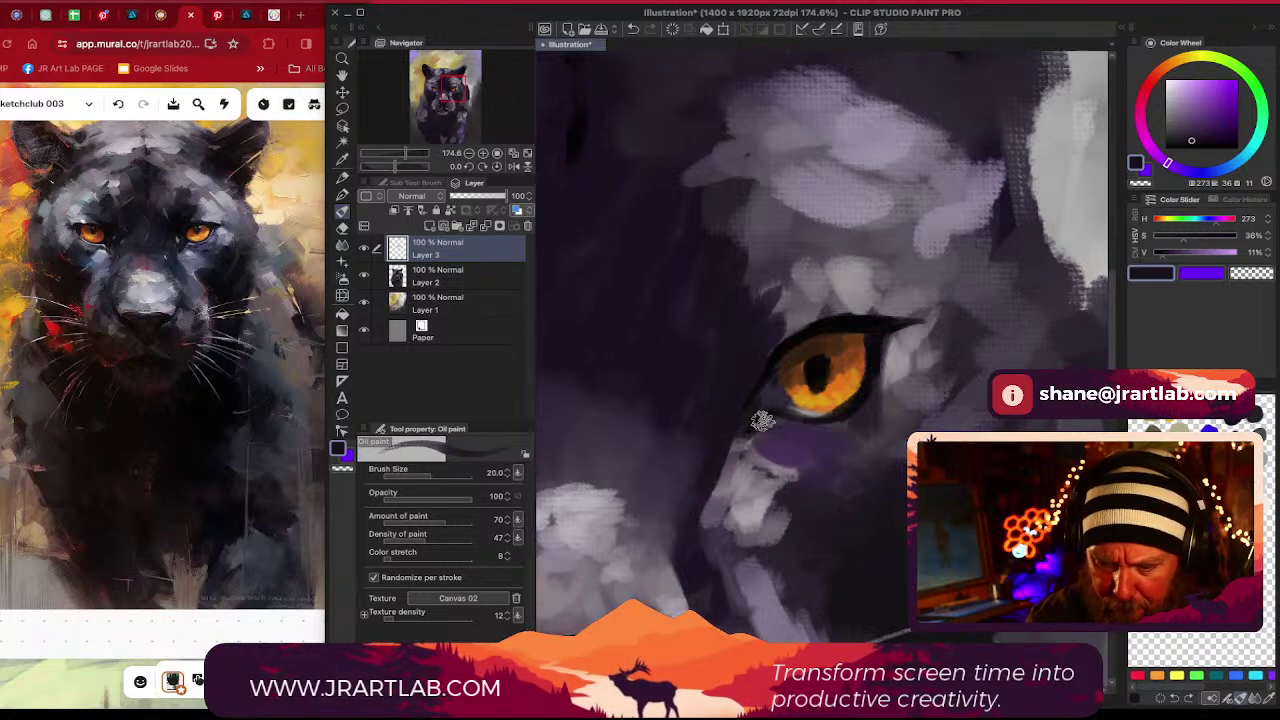
Reduce the brush size to 6, set the colour to H 273, S 10%, V 12% and extend the right-hand eye's dark inner corner downwards
key("bracketleft")
key("bracketleft")
key("bracketleft")
key("bracketleft")
key("bracketleft")
key("bracketleft")
left_click_drag(1184, 145, 1173, 139)
left_click(821, 368, "alt")
left_click_drag(821, 368, 810, 397)
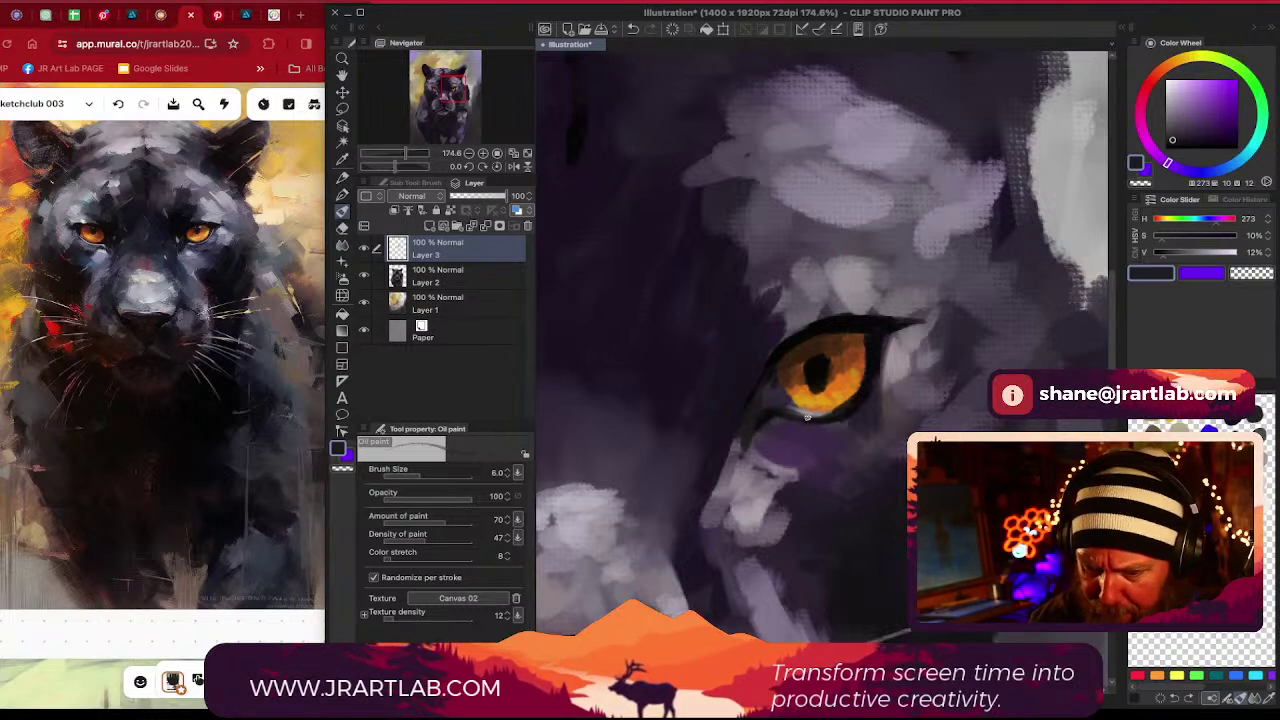
Undo the stray lower-lid stroke, sample pinkish grey H 356, S 9%, V 63% and paint a light rim beneath the right-hand eye's lower lid
left_click_drag(807, 417, 808, 410)
key("ctrl+z")
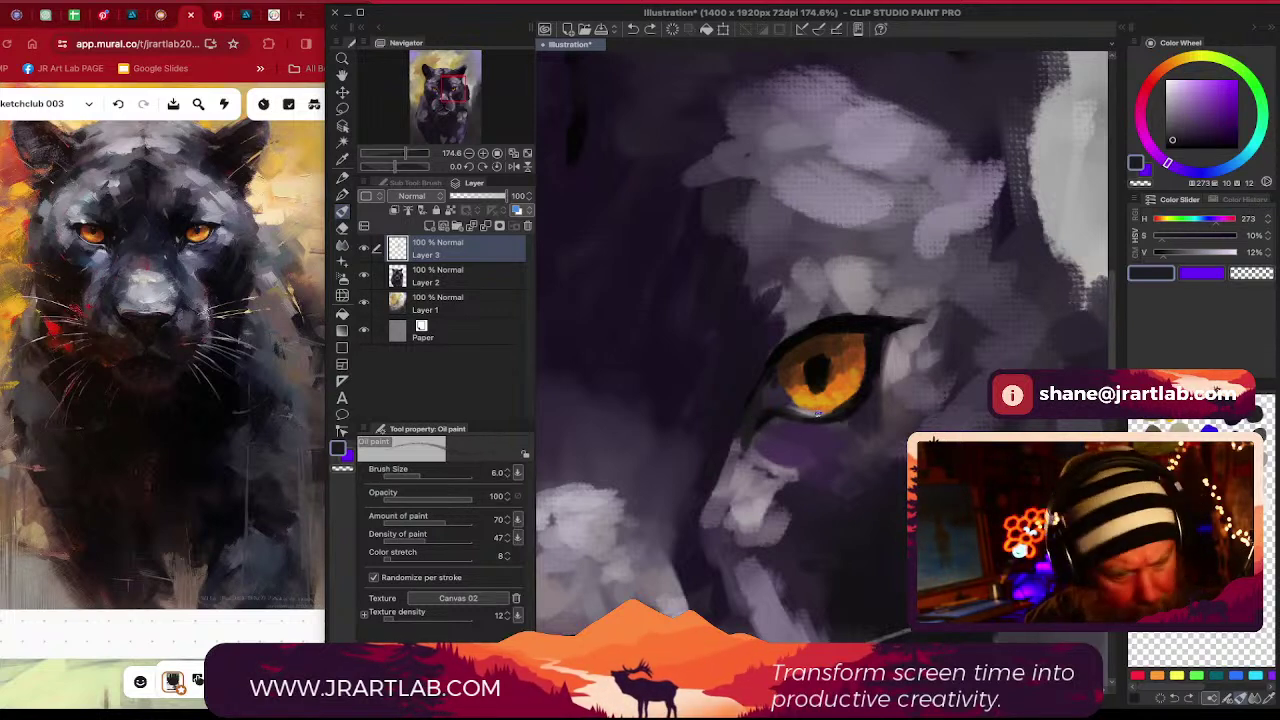
left_click(810, 401, "alt")
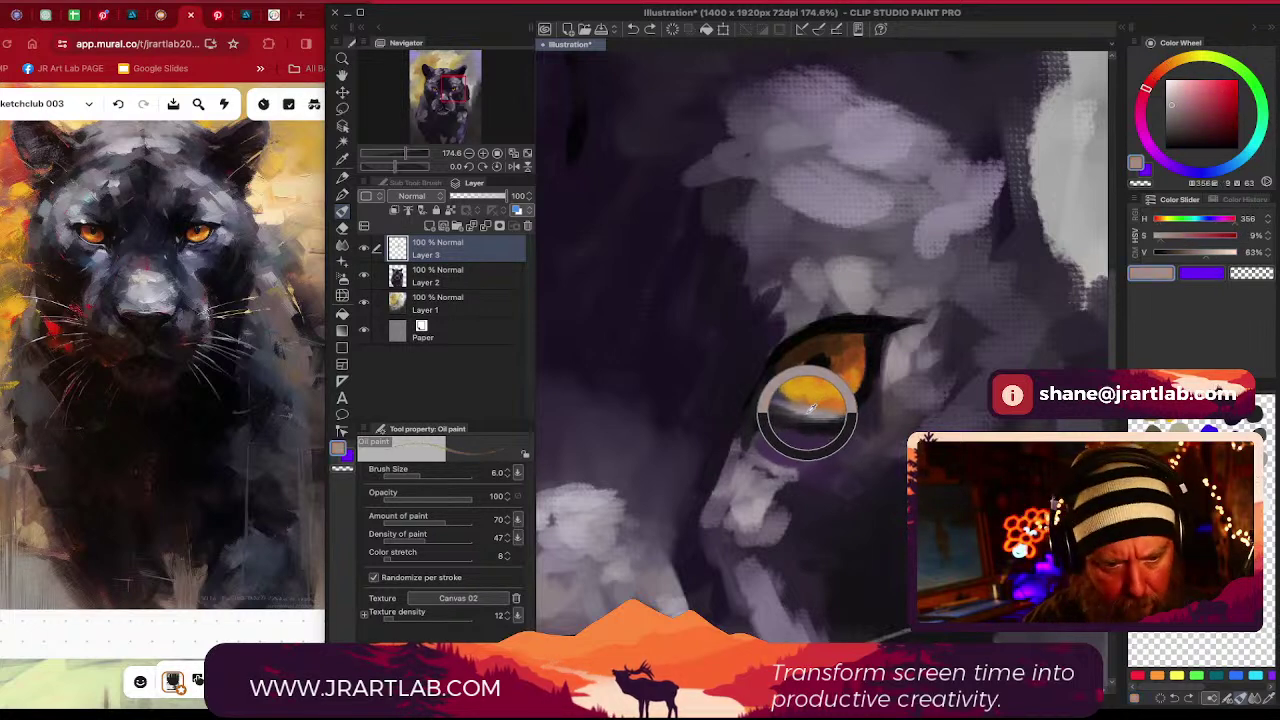
left_click_drag(783, 427, 850, 422)
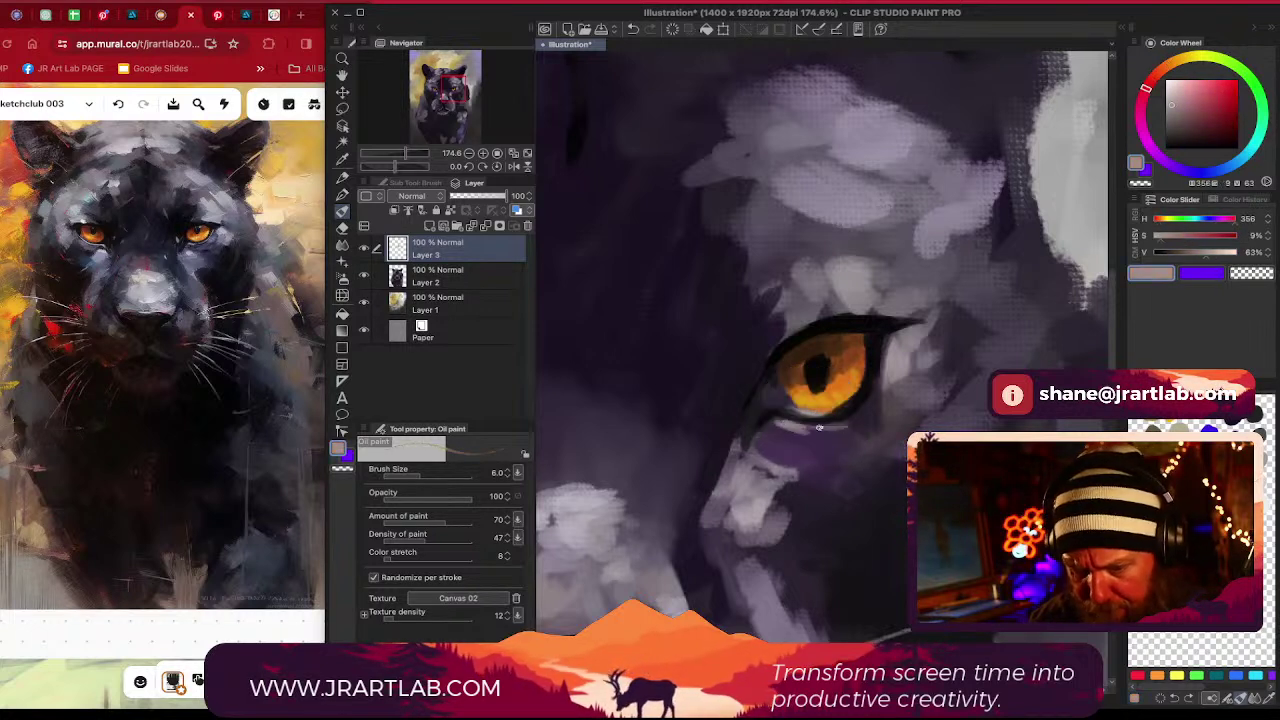
Refine the right-hand iris with sampled brown H 24, S 81%, V 45%, golds and brighter yellow H 51, S 92%, V 87%
left_click(861, 341, "alt")
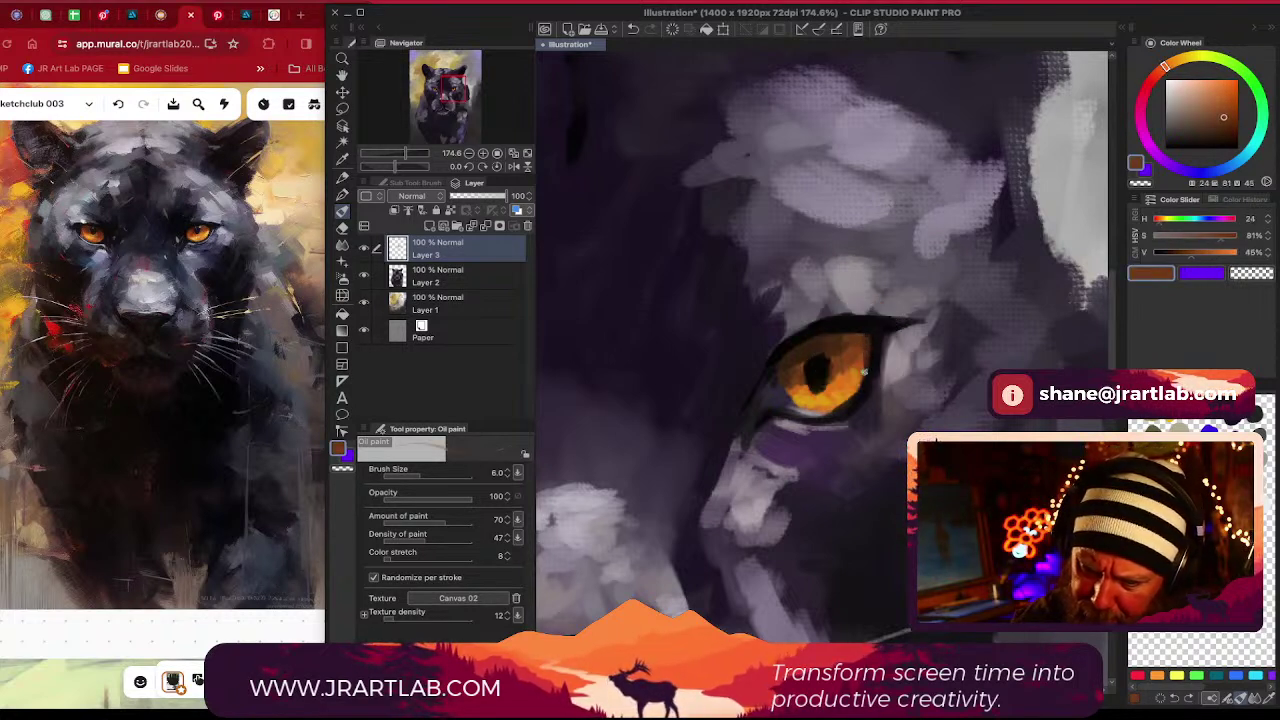
left_click(818, 393, "alt")
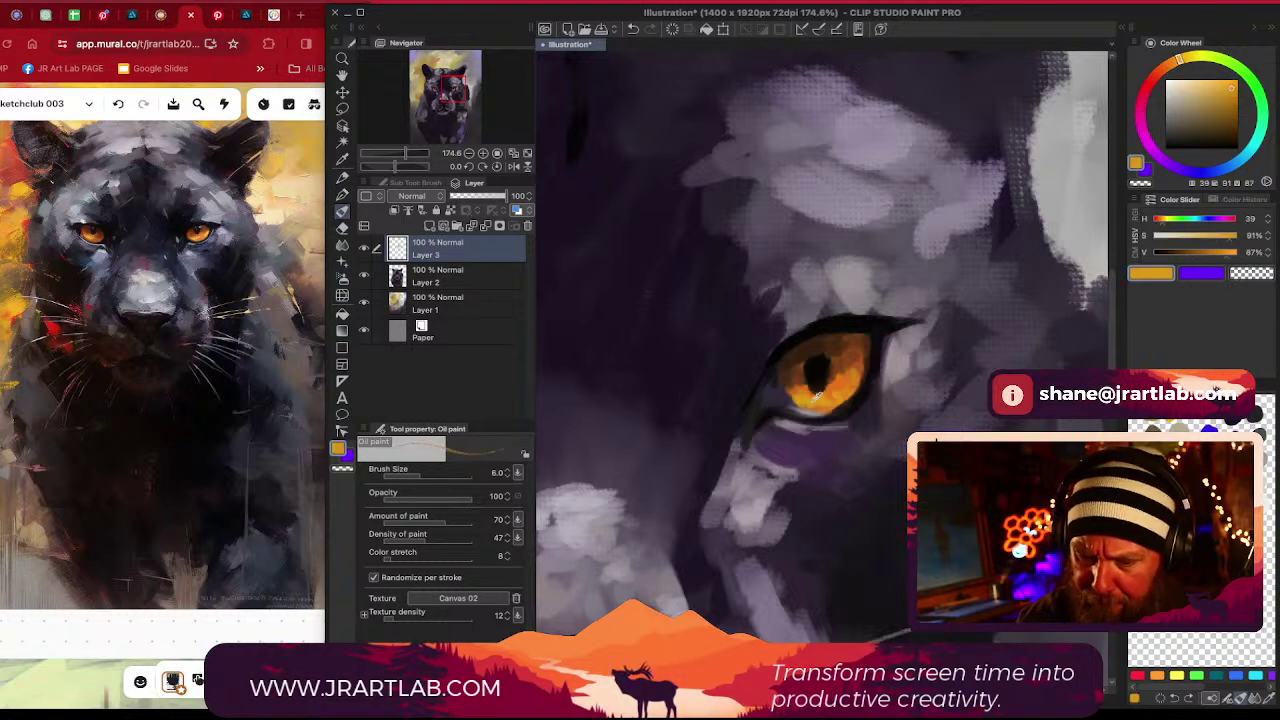
left_click(827, 402, "alt")
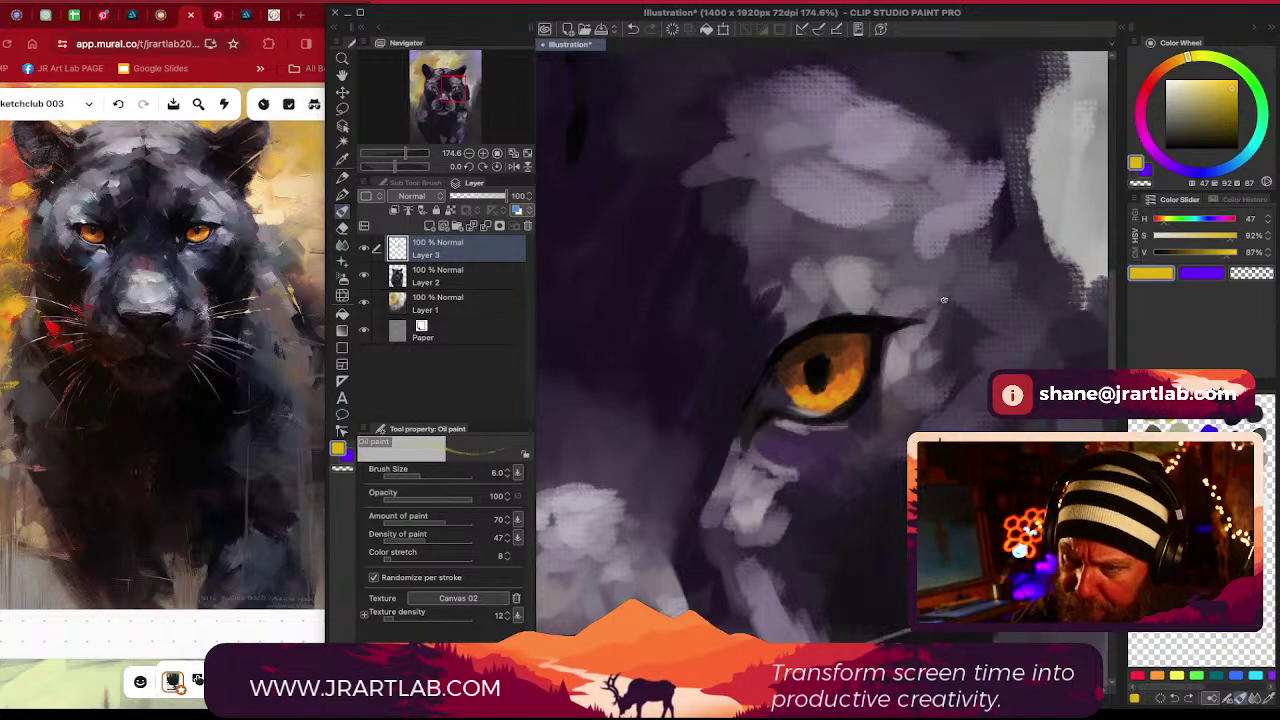
left_click(1190, 62)
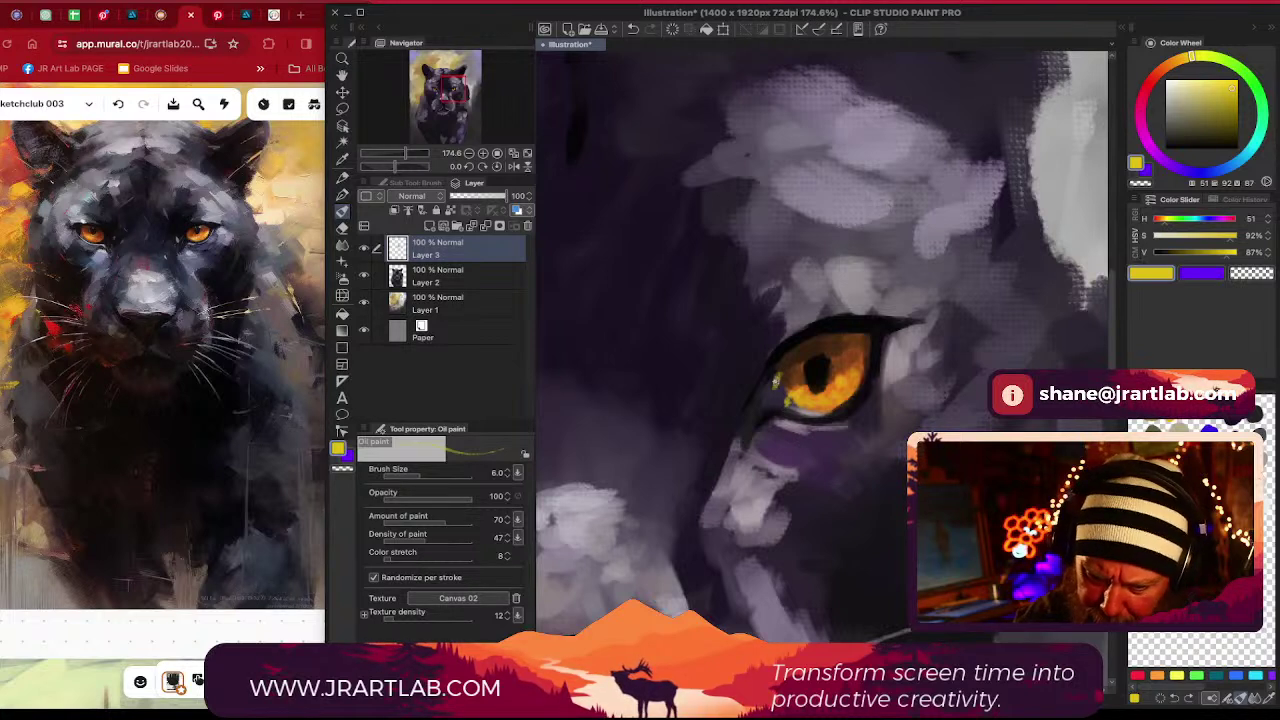
Blend the iris's inner side with sampled browns H 24, S 68%, V 26% and H 25, S 78%, V 45%, and yellow H 45, S 91%, V 85%
left_click(780, 380, "alt")
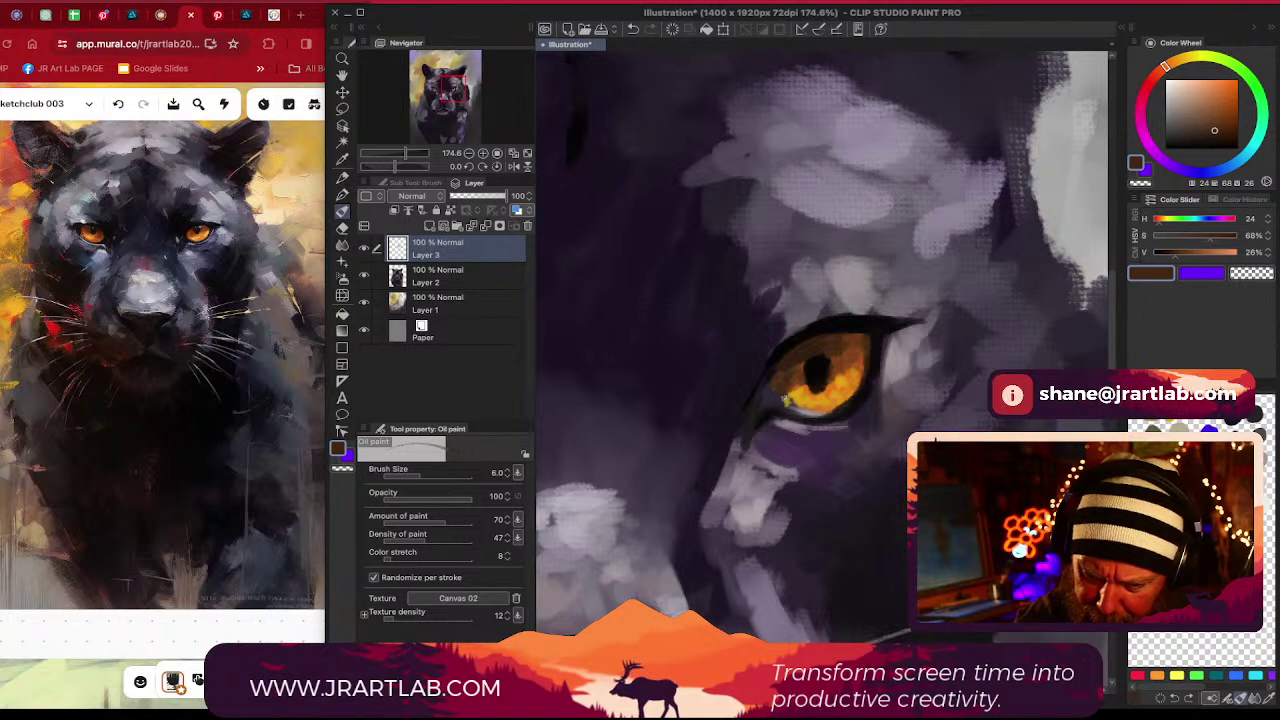
left_click(798, 378, "alt")
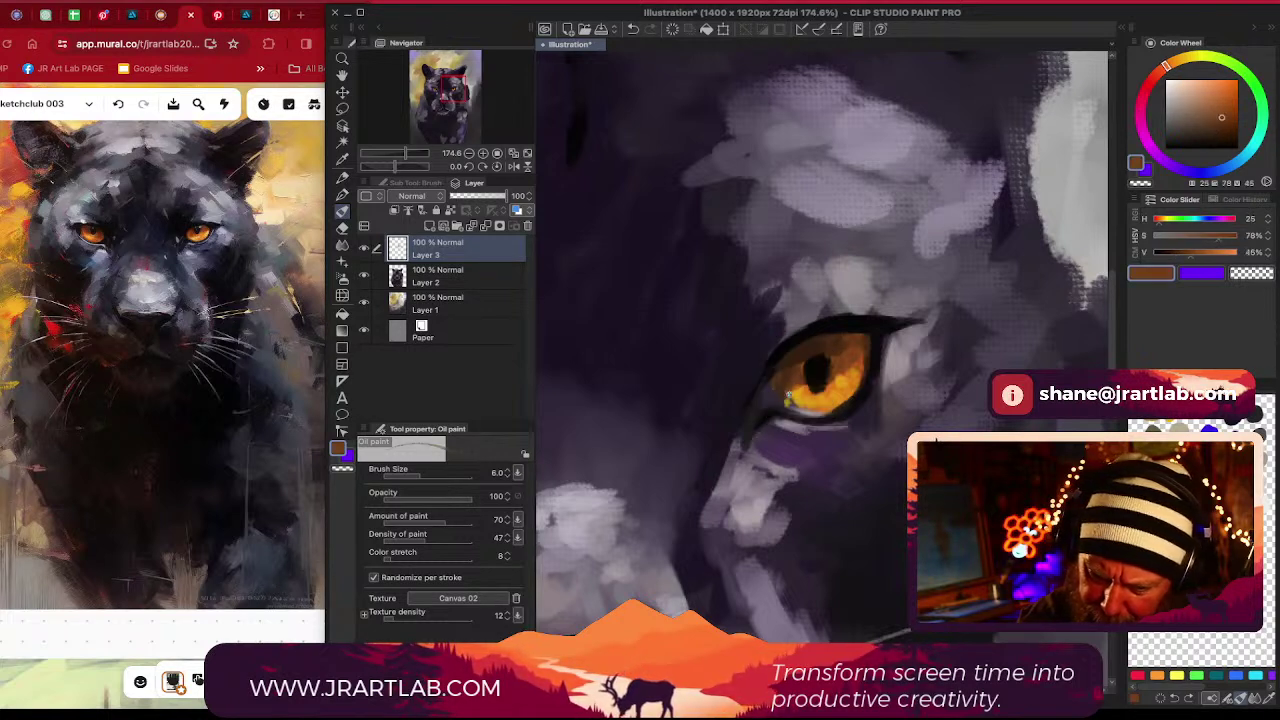
left_click(795, 392, "alt")
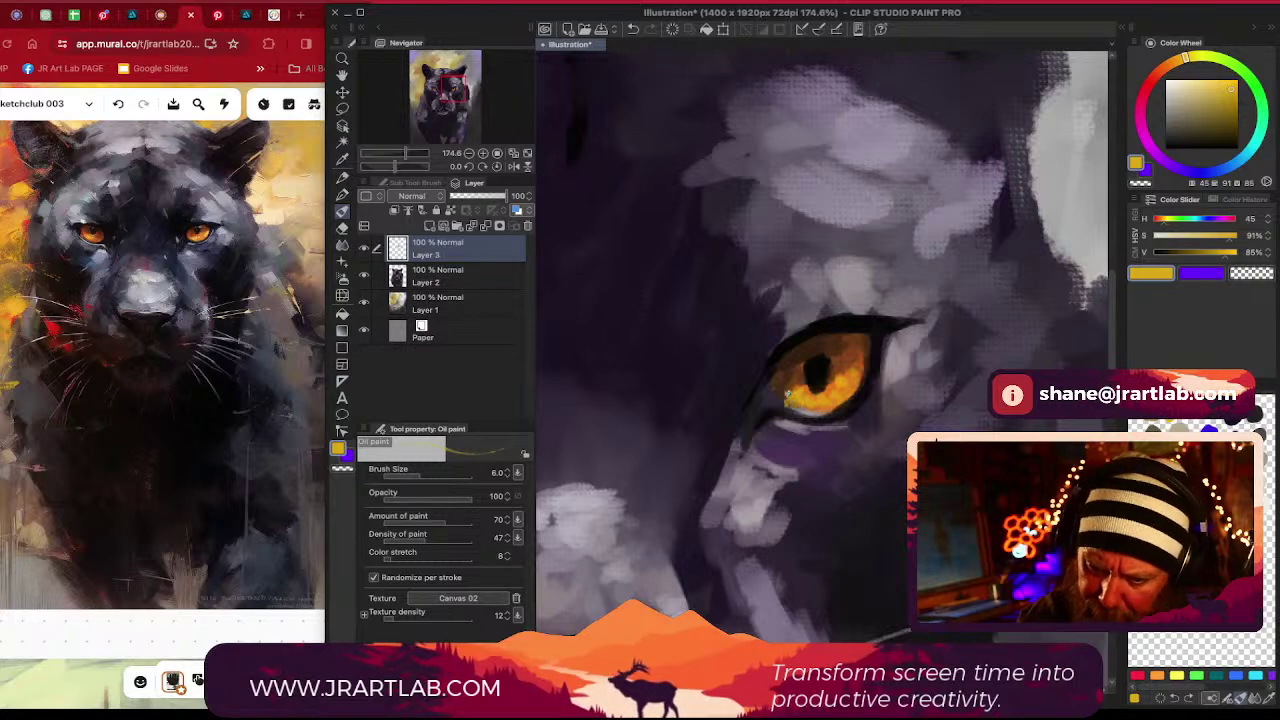
Add yellow H 45, S 91%, V 85% highlights along the lower half of the left-hand eye's iris
scroll(948, 409, "down", 5)
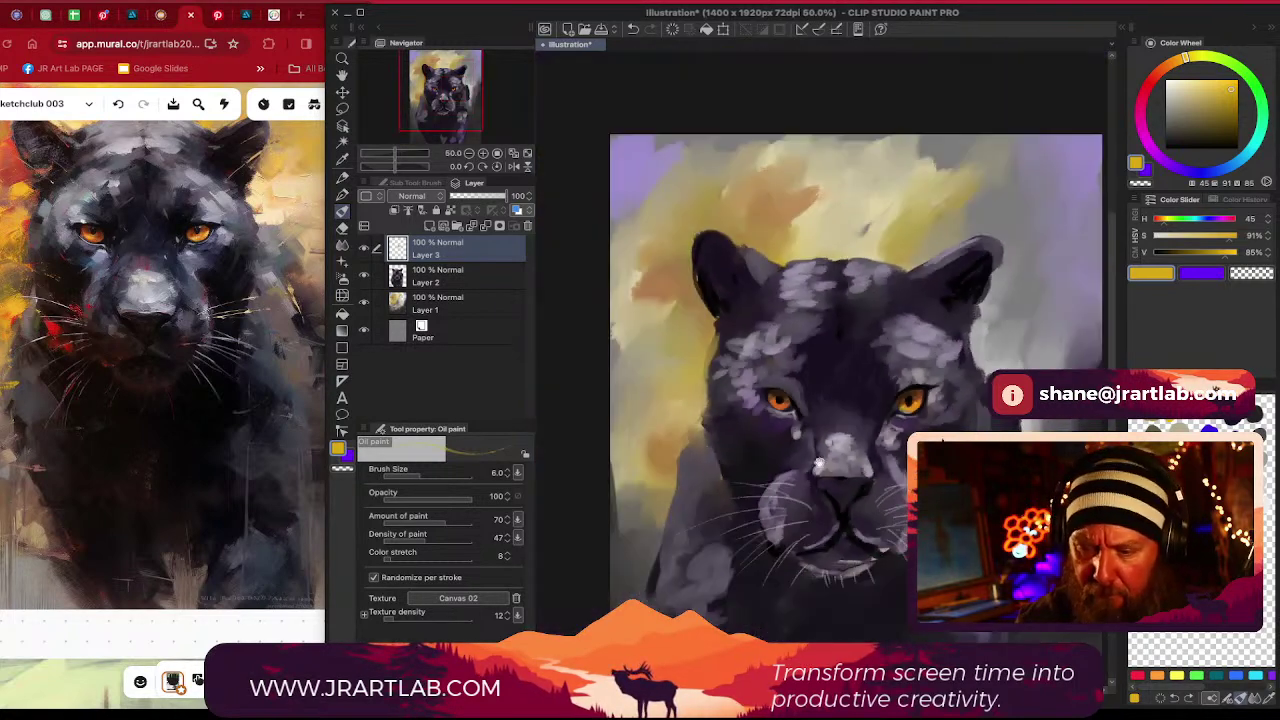
scroll(820, 462, "up", 5)
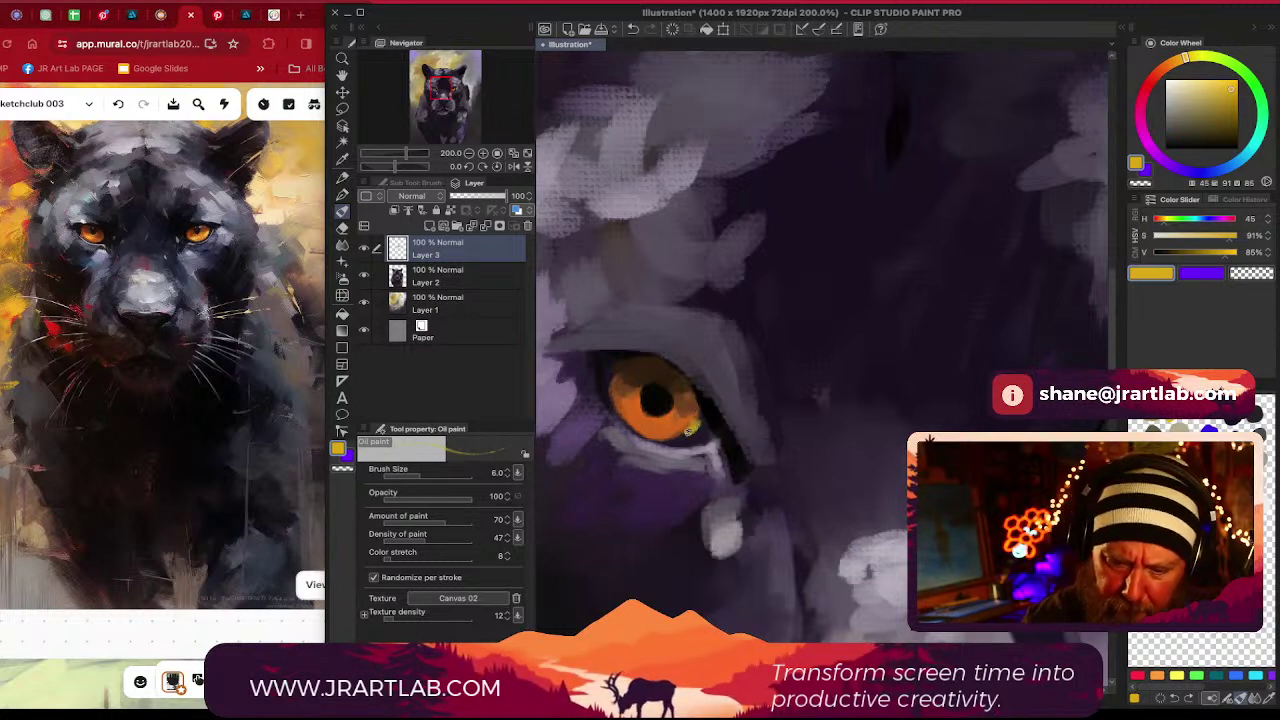
mouse_move(688, 430)
left_mouse_down()
mouse_move(698, 415)
mouse_move(675, 432)
mouse_move(632, 422)
mouse_move(622, 404)
mouse_move(645, 428)
mouse_move(672, 429)
left_mouse_up()
Extend the left-hand eye's dark outer corner, and darken the ridge beside its inner corner with H 274, S 50%, V 13% and brush size 20
left_click(606, 370, "alt")
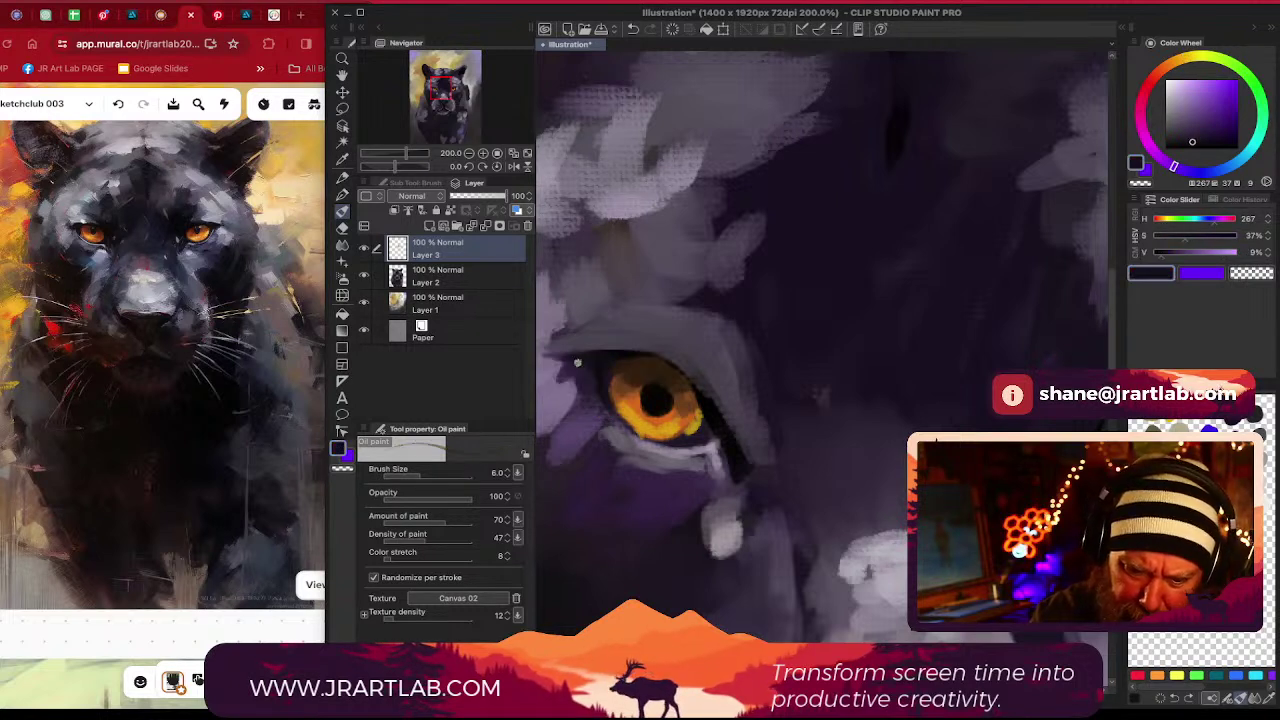
left_click_drag(760, 434, 832, 252)
left_click_drag(730, 350, 761, 437)
key("bracketright")
key("bracketright")
key("bracketright")
key("bracketright")
key("bracketright")
key("bracketright")
key("bracketright")
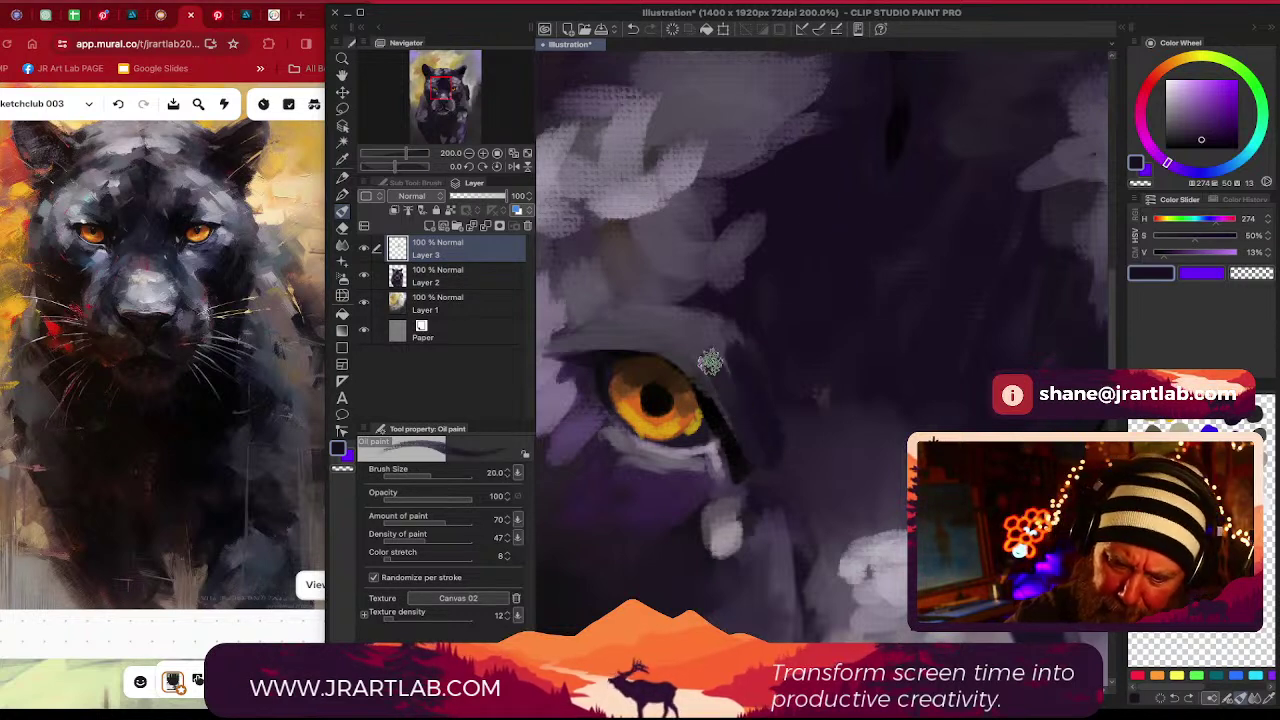
Darken the ridge beside the left-hand eye's inner corner with H 274, S 29%, V 12%, and extend the grey patch below with its sampled grey
left_click_drag(1214, 136, 1185, 139)
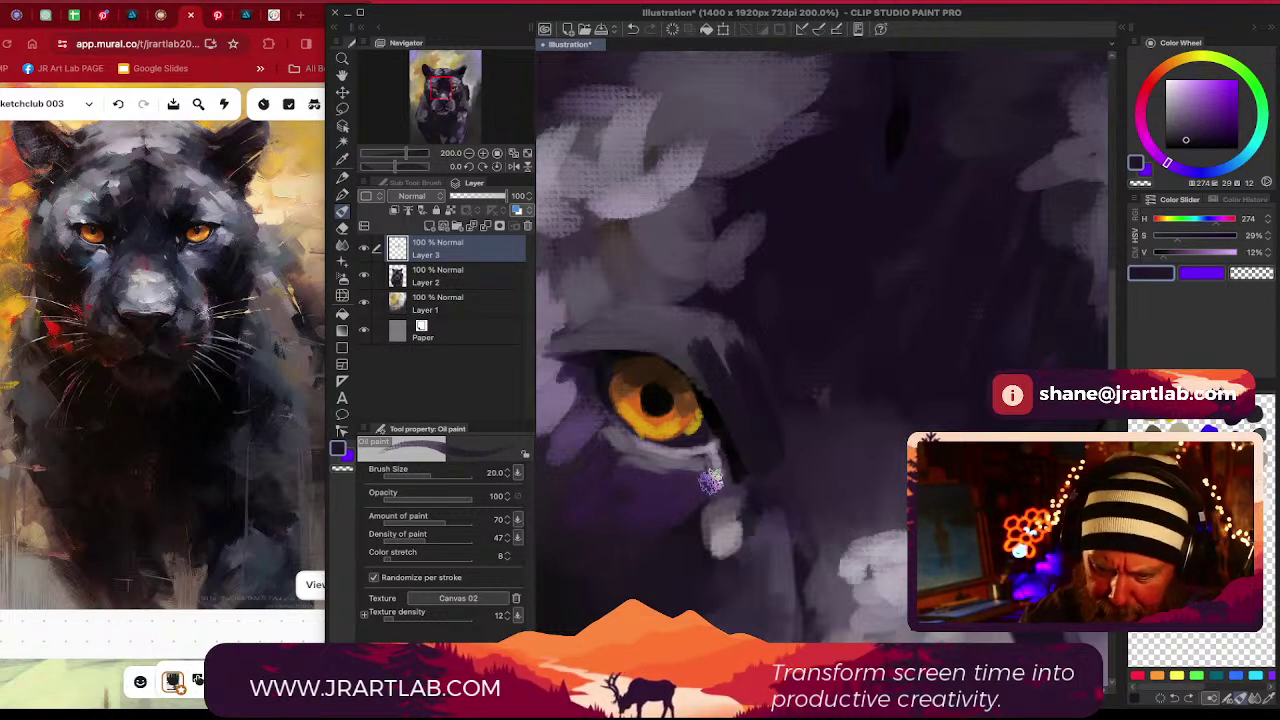
left_click(726, 523, "alt")
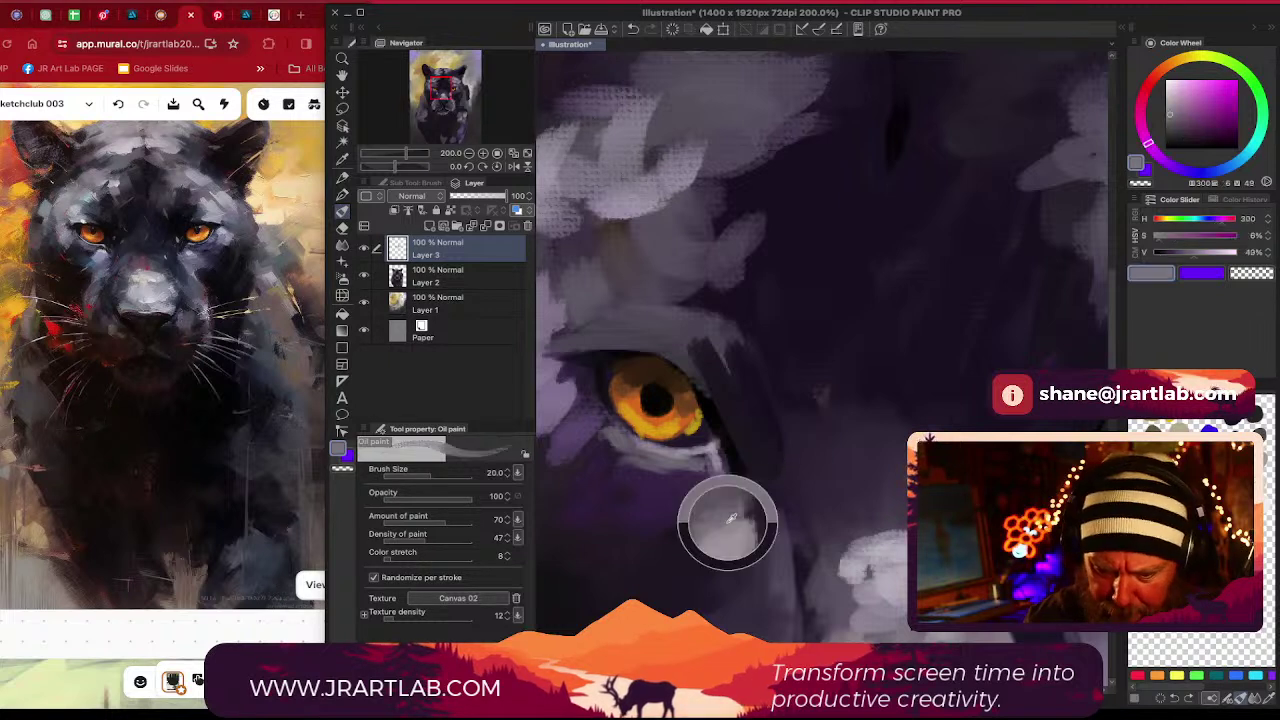
mouse_move(726, 523)
left_mouse_down()
mouse_move(668, 561)
mouse_move(719, 518)
mouse_move(718, 560)
left_mouse_up()
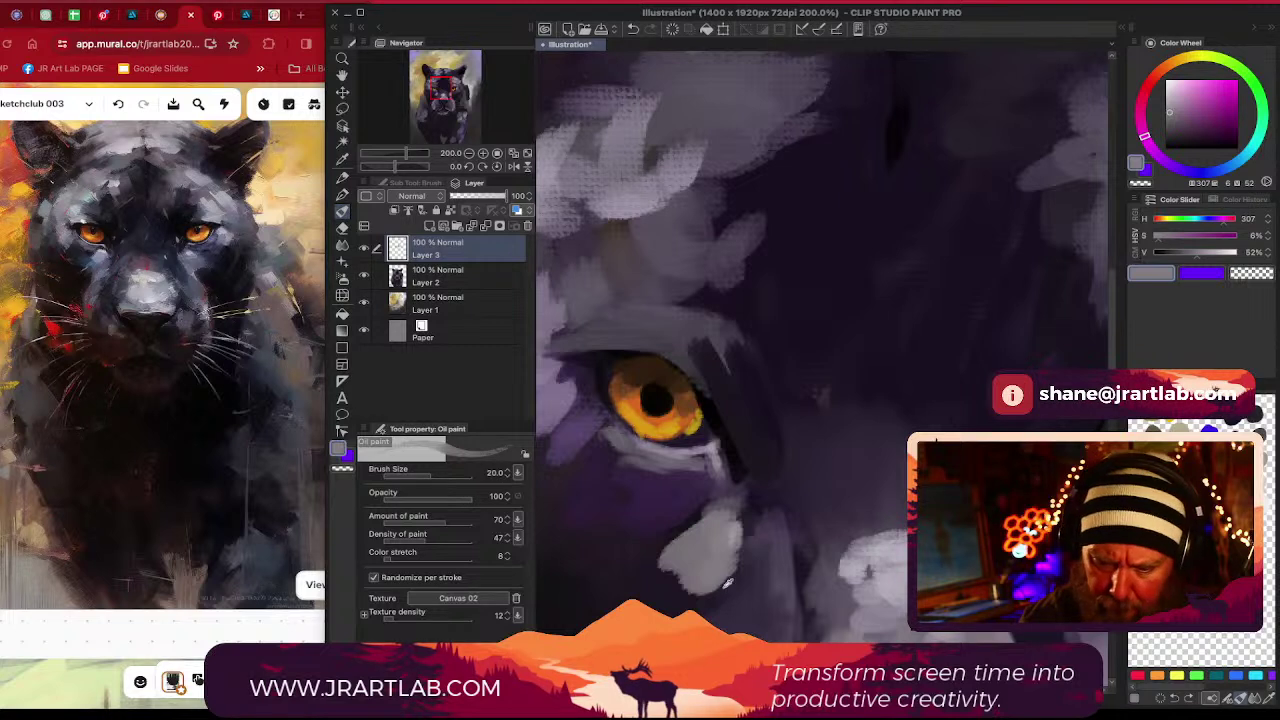
Trim the lower edge of the grey fur patch below the left-hand eye with sampled dark purple H 277, S 28%, V 23%
left_click(813, 530, "alt")
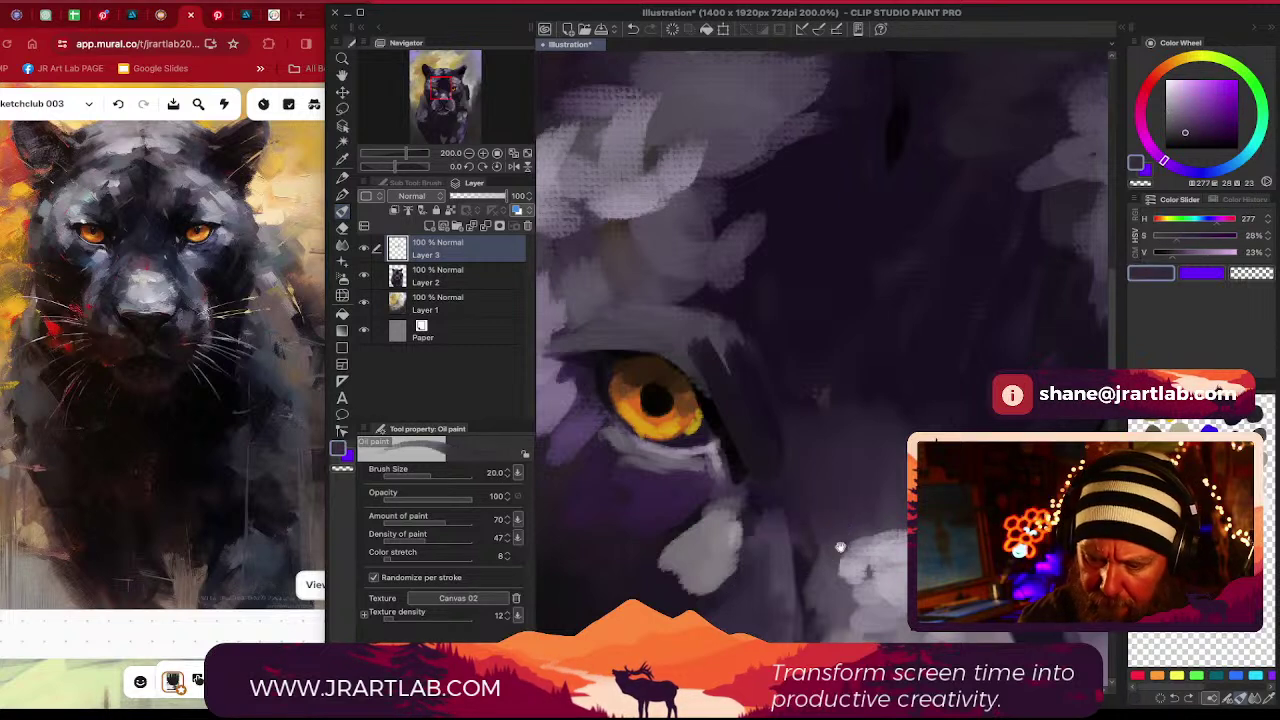
left_click_drag(847, 524, 864, 384)
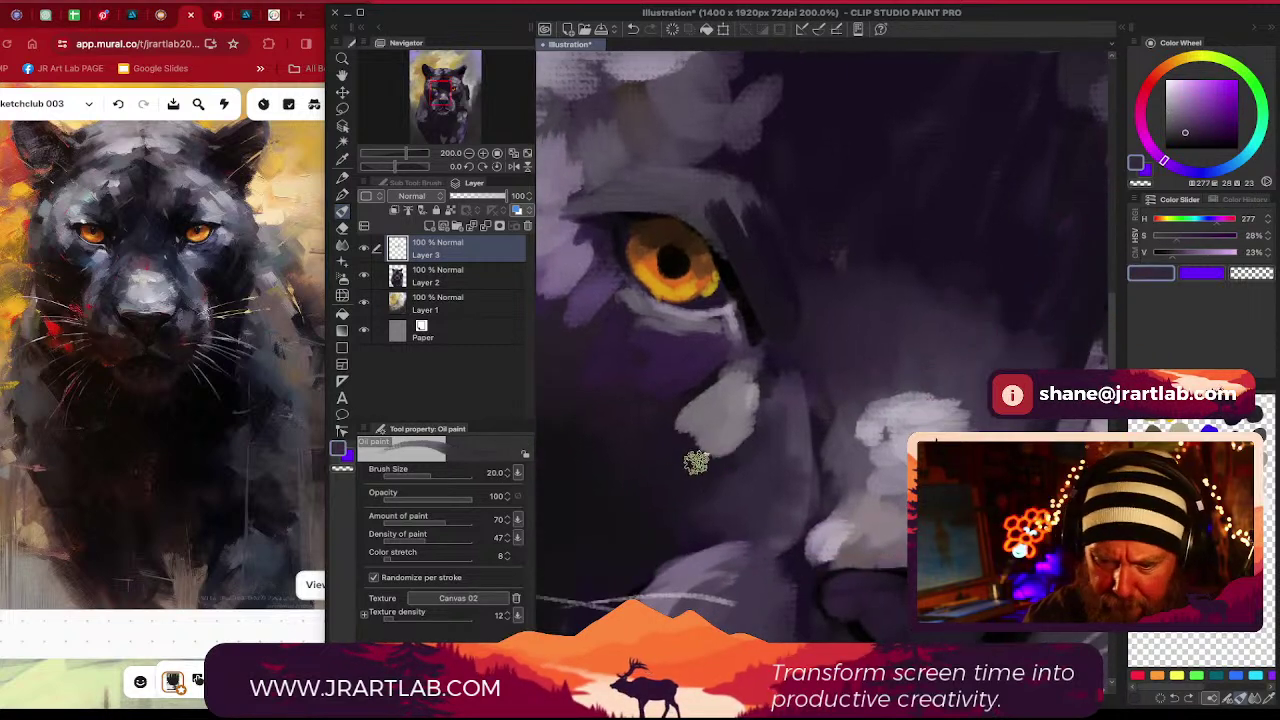
mouse_move(748, 428)
left_mouse_down()
mouse_move(652, 555)
mouse_move(738, 421)
mouse_move(685, 467)
left_mouse_up()
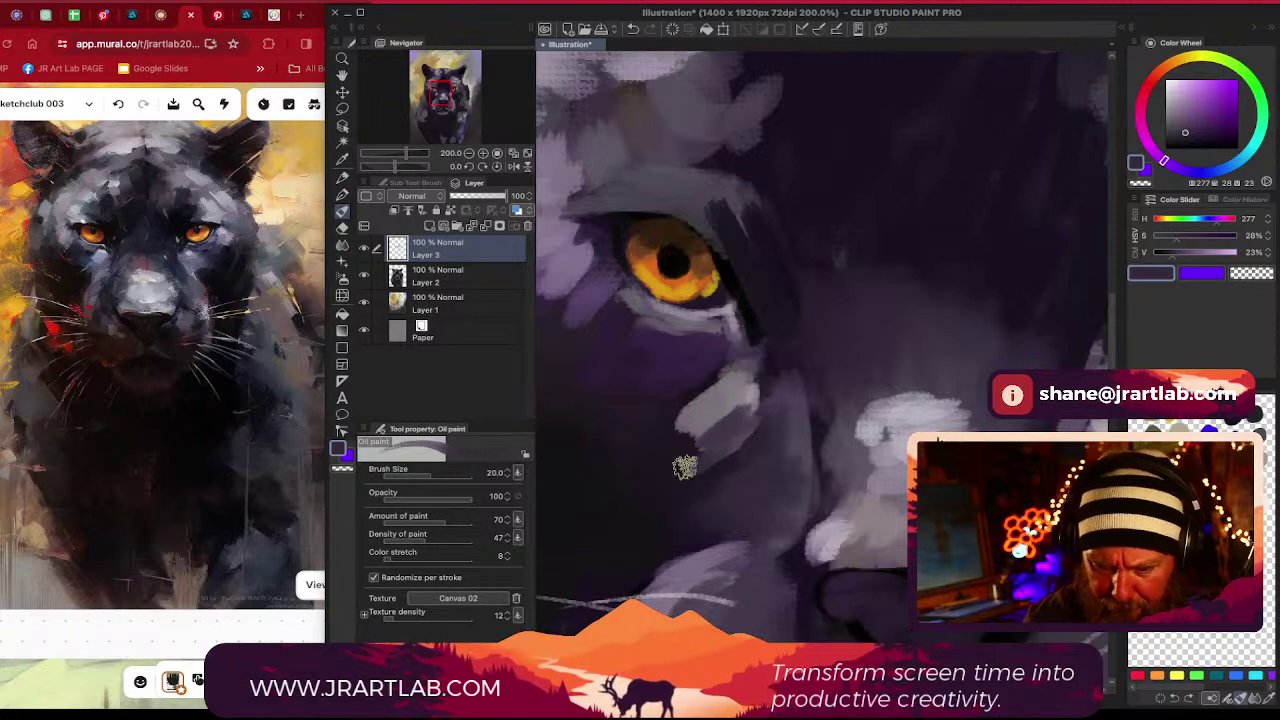
Refine the left-hand iris at brush size 4 with sampled gold H 42, S 86%, V 71% and brown H 26, S 73%, V 41%
left_click(704, 271, "alt")
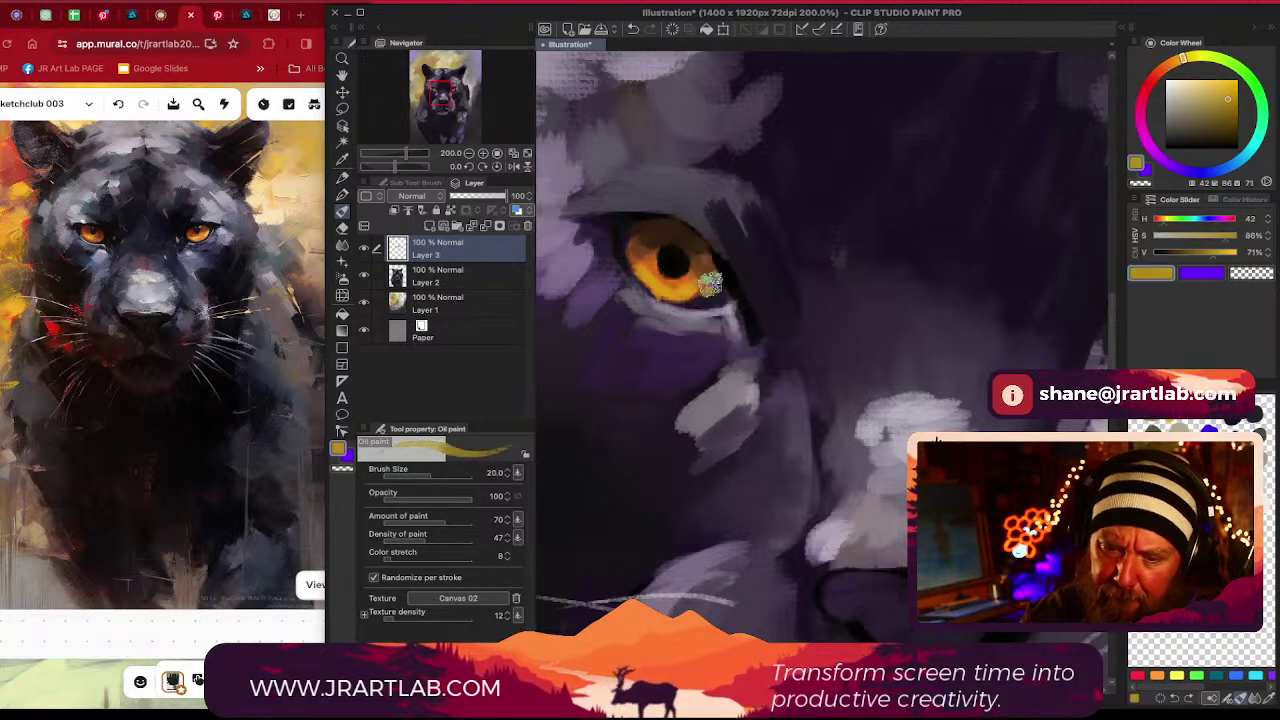
key("[")
key("[")
key("[")
key("[")
key("[")
key("bracketleft")
key("bracketleft")
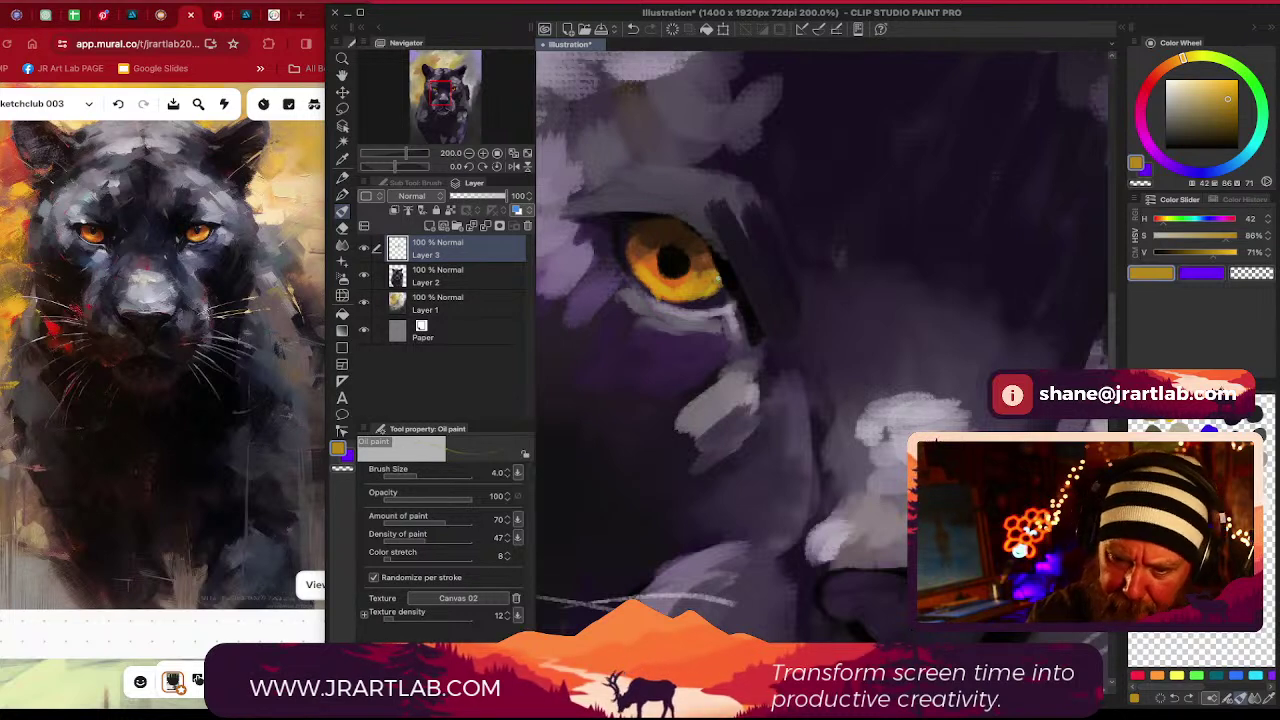
left_click(640, 238, "alt")
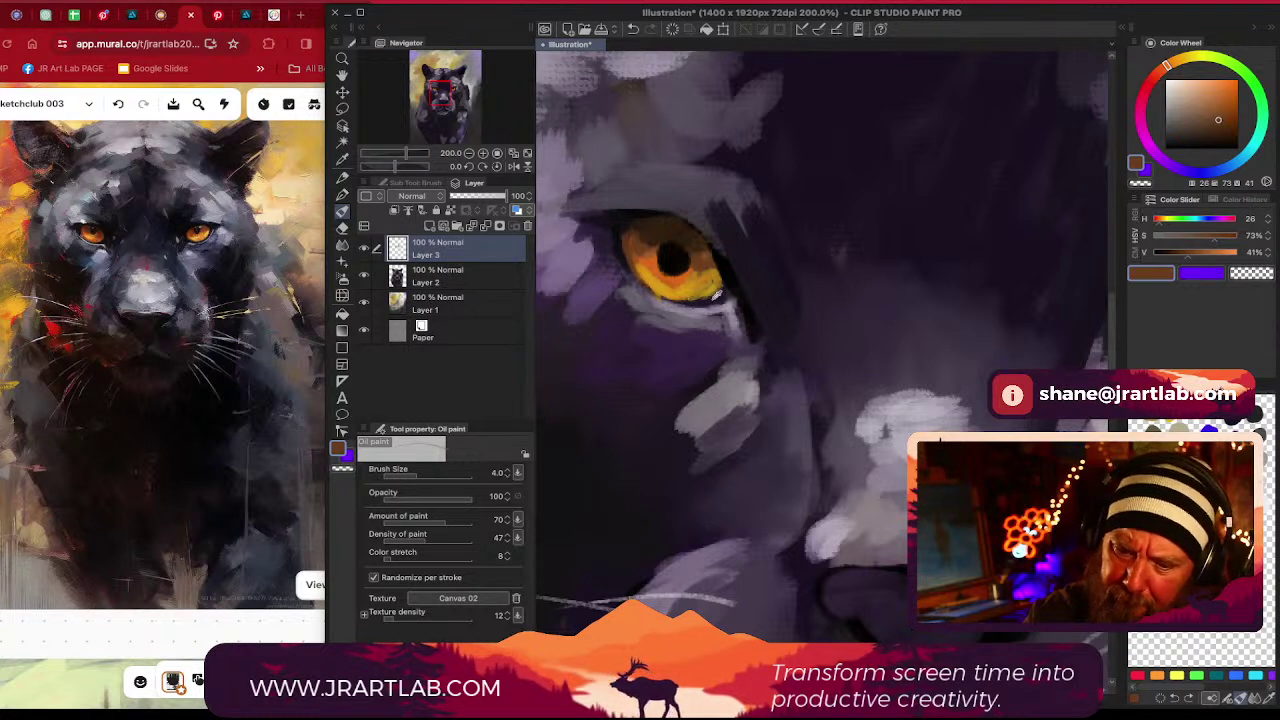
Reshape the left-hand pupil into a vertical slit with sampled near-black H 30, S 67%, V 4%, and add a beige H 30, S 25%, V 69% catchlight
left_click(726, 272, "alt")
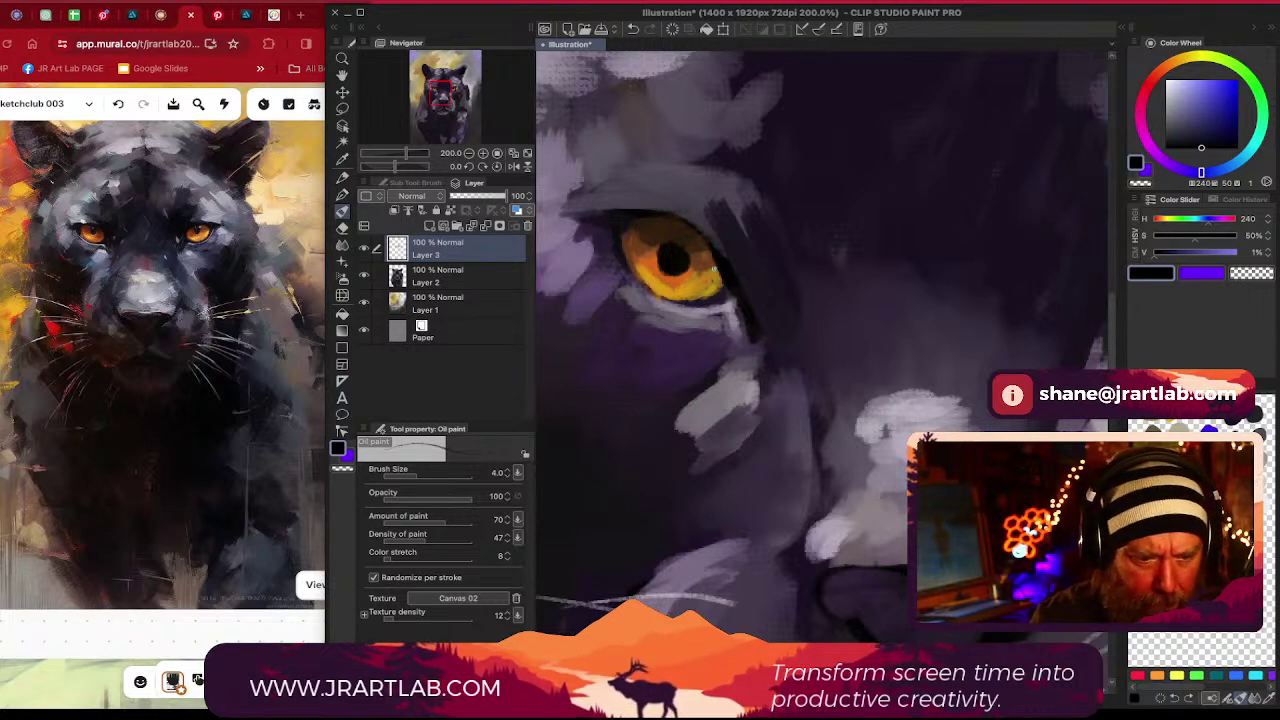
left_click(664, 250, "alt")
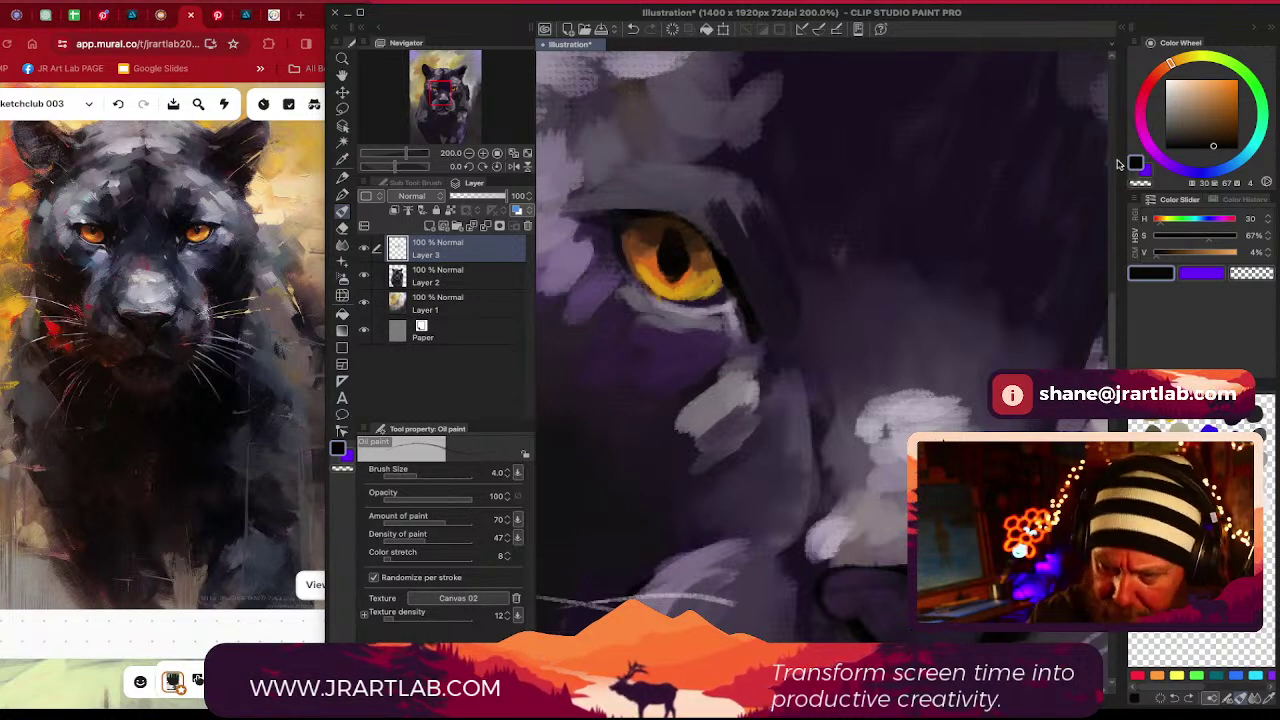
left_click(1186, 96)
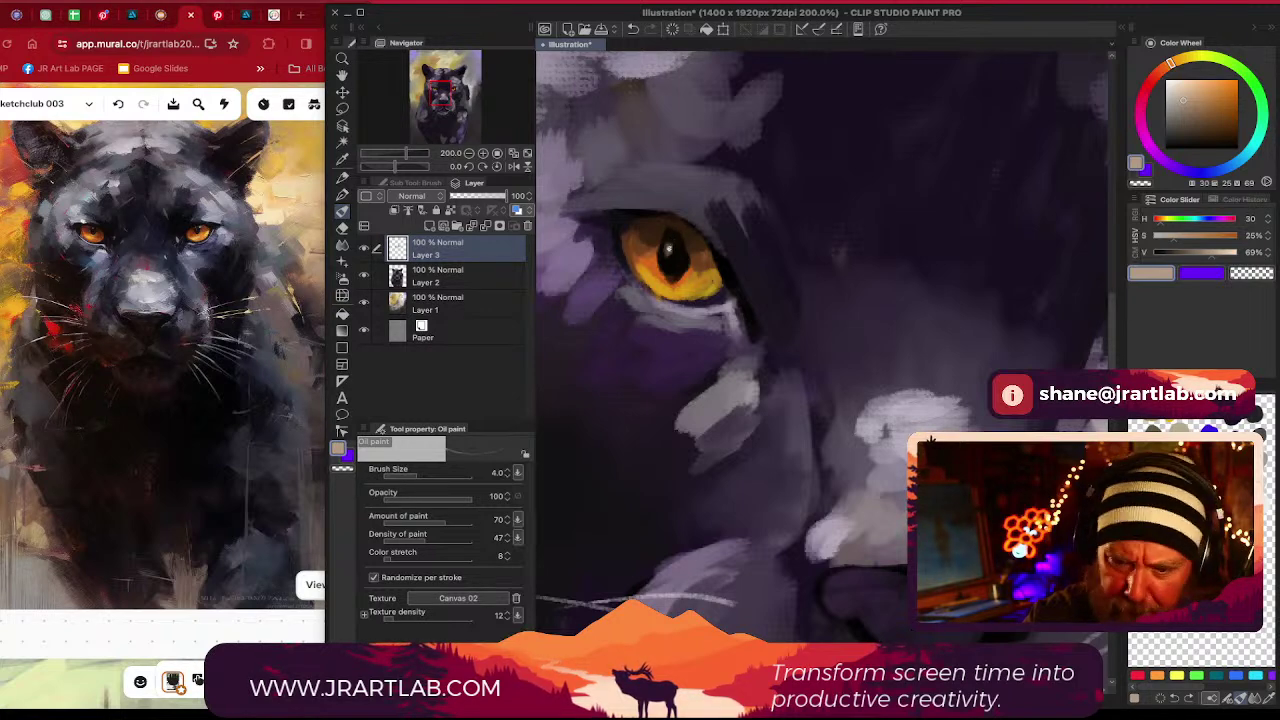
Reshape the right-hand pupil into a vertical slit with near-black H 30, S 57%, V 3%, and add pale catchlights with H 30, S 9–12%, V 88%
mouse_move(668, 248)
left_mouse_down()
mouse_move(1000, 275)
mouse_move(907, 300)
mouse_move(894, 261)
left_mouse_up()
left_click(893, 286, "alt")
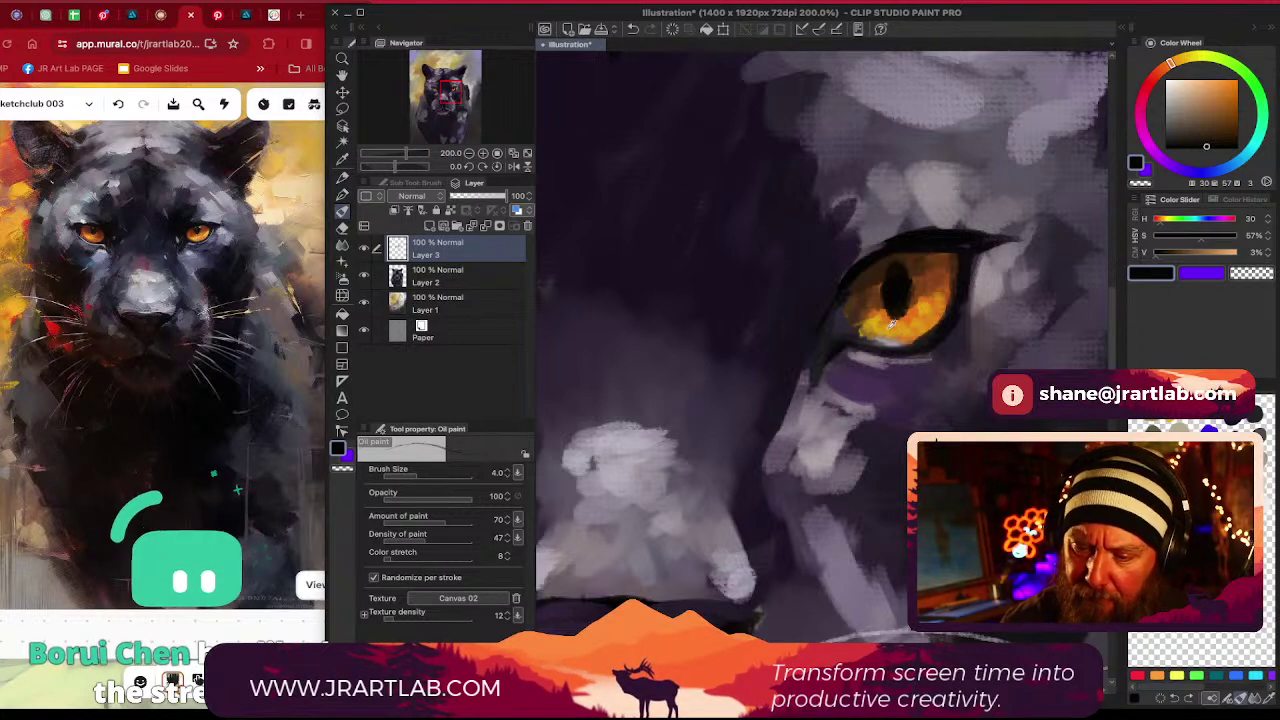
left_click(1172, 88)
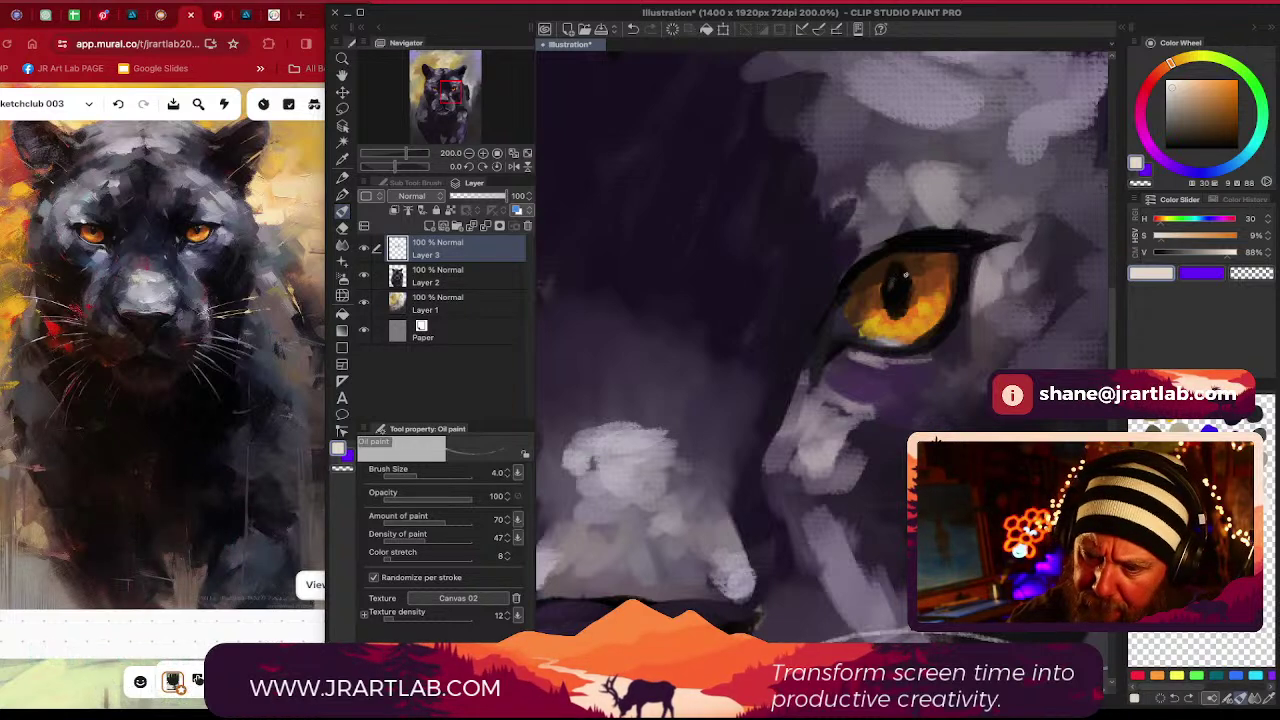
left_click_drag(906, 275, 909, 272)
left_click(1176, 86)
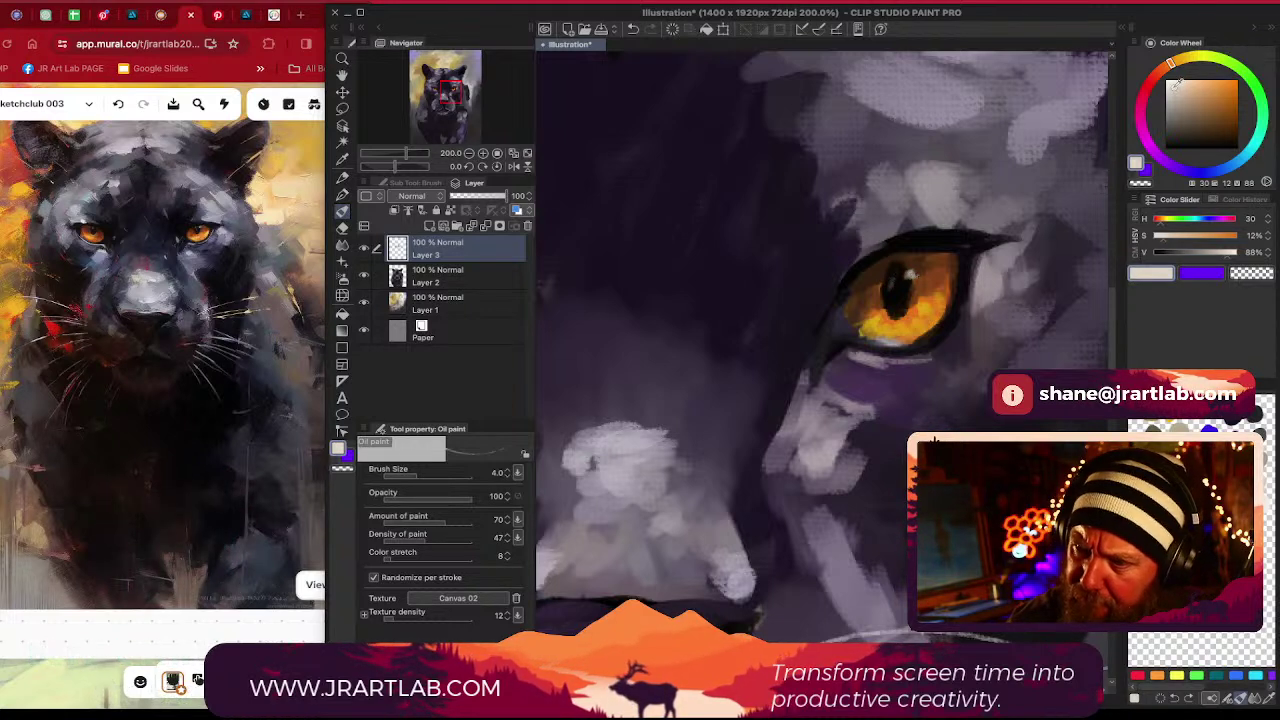
left_click_drag(911, 273, 915, 284)
Darken the panther's left-hand cheek edge with sampled dark purple H 276, S 16%, V 12% at brush size 60
scroll(946, 432, "down", 6)
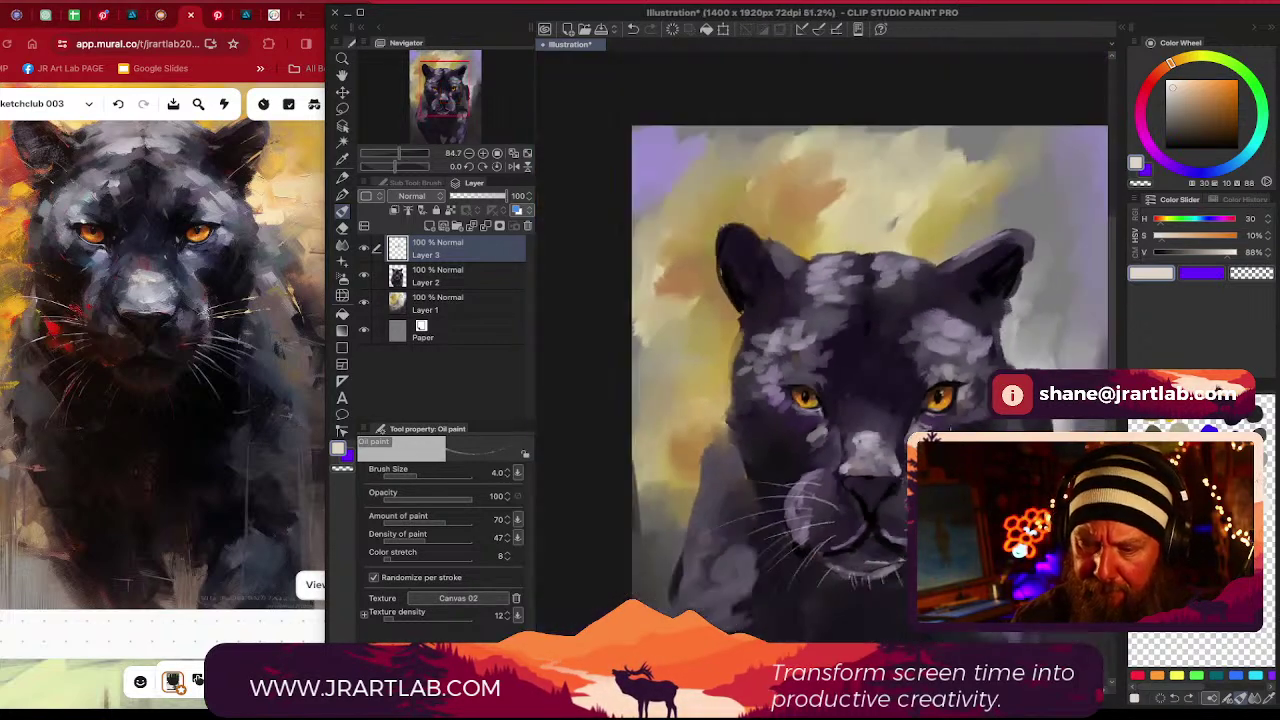
left_click_drag(910, 457, 857, 320)
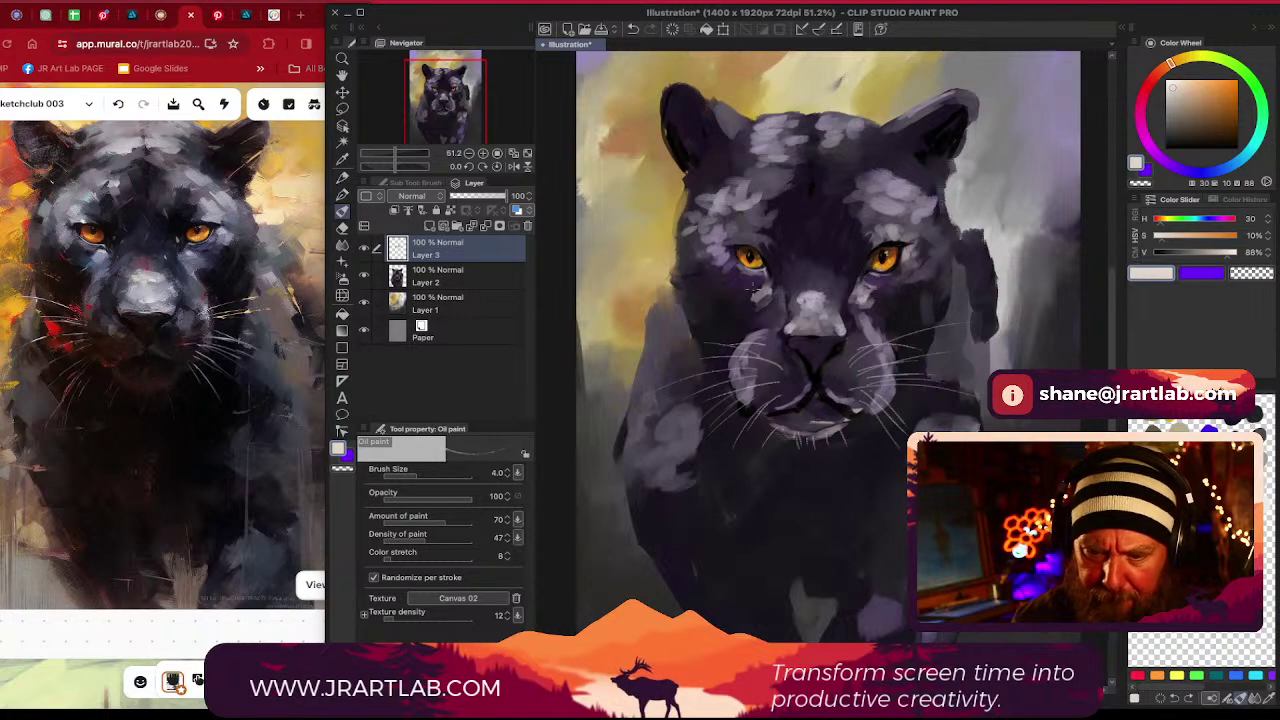
left_click(703, 300, "alt")
key("bracketright")
key("bracketright")
key("bracketright")
key("bracketright")
key("bracketright")
key("bracketright")
key("bracketright")
key("bracketright")
key("bracketright")
key("bracketright")
key("bracketright")
key("bracketright")
key("bracketright")
key("bracketright")
key("bracketright")
key("bracketright")
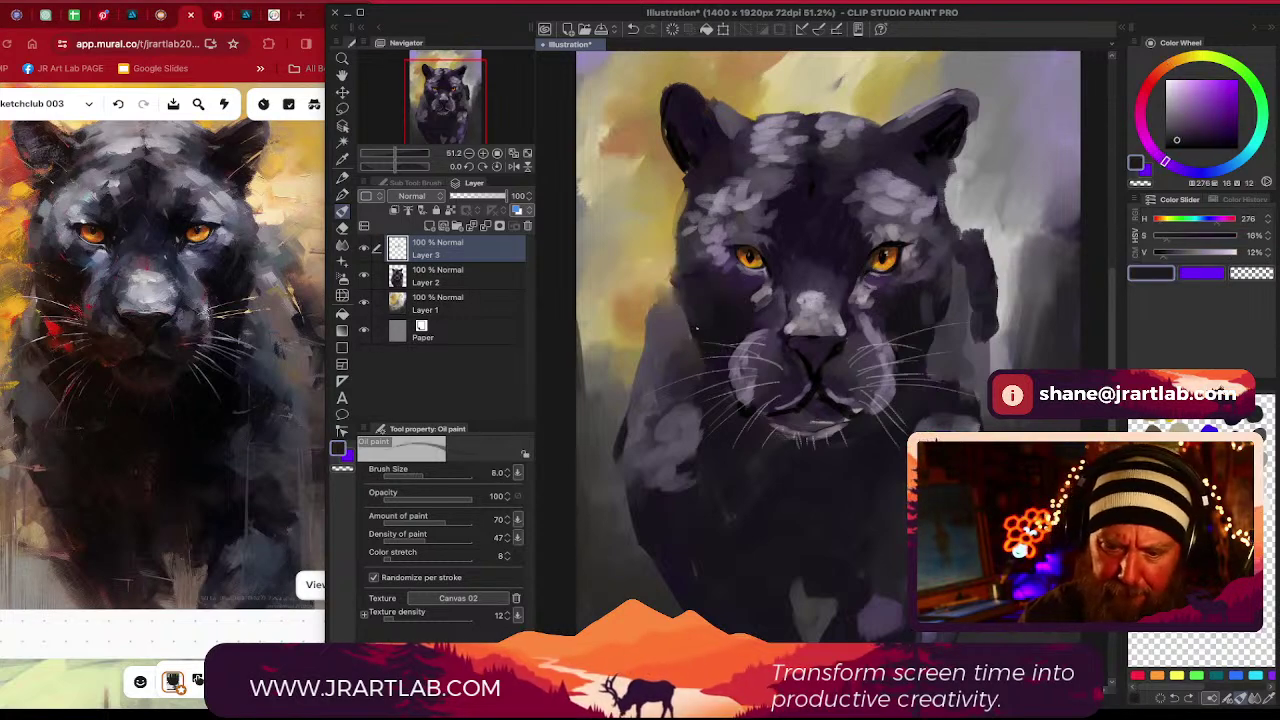
mouse_move(695, 321)
left_mouse_down()
mouse_move(677, 284)
mouse_move(699, 306)
mouse_move(698, 336)
mouse_move(738, 339)
mouse_move(695, 344)
left_mouse_up()
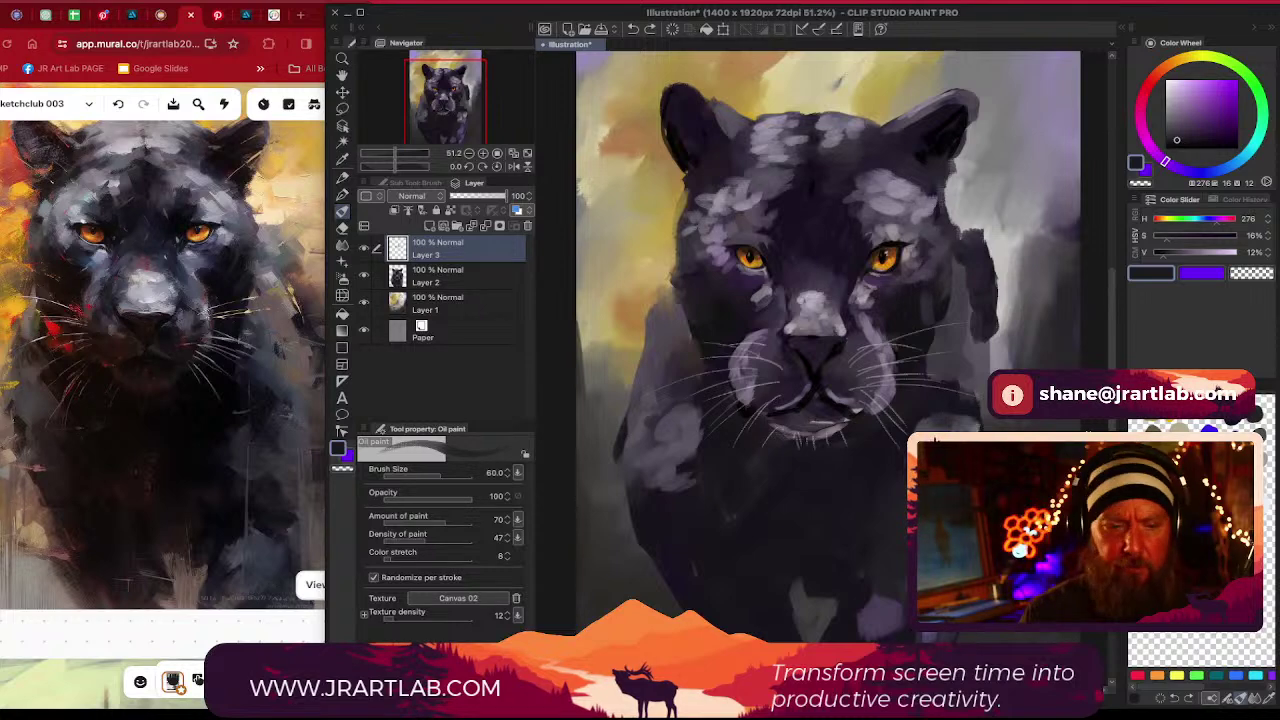
Lasso the area around both eyes and the nose on Layer 3, leaving out most whiskers, and cut it
left_click_drag(903, 411, 902, 420)
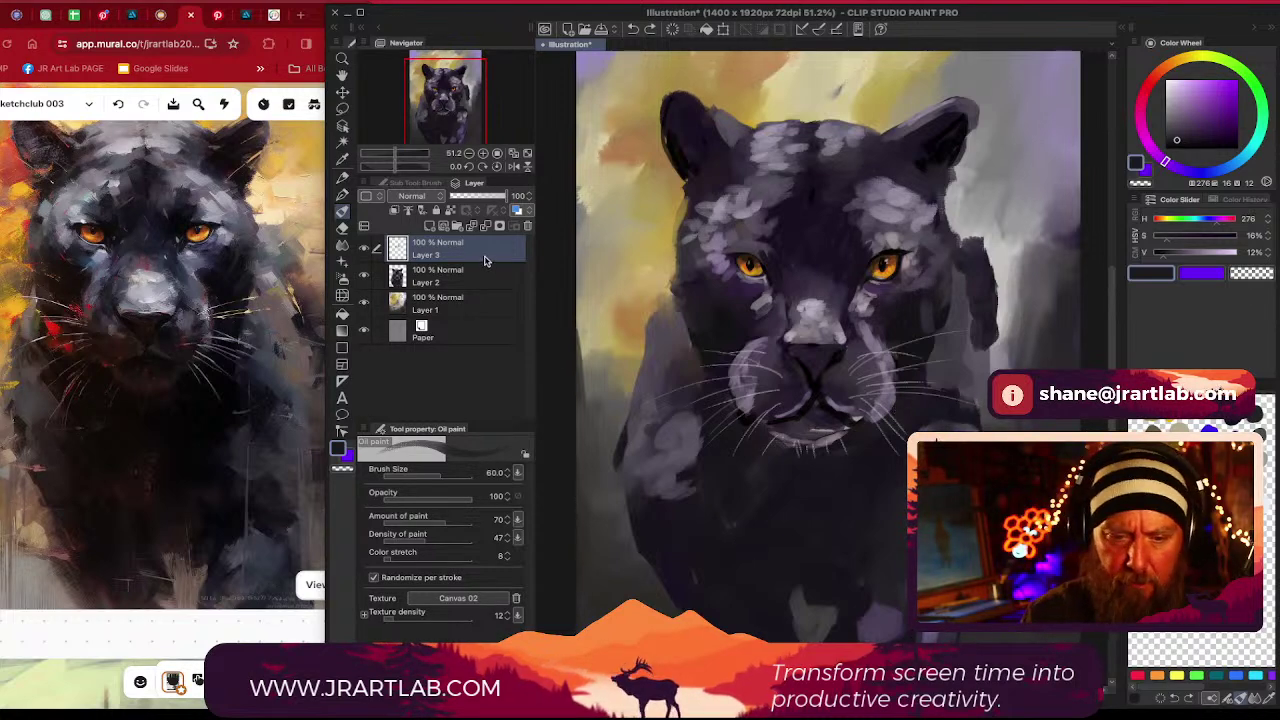
left_click(364, 248)
left_click(364, 248)
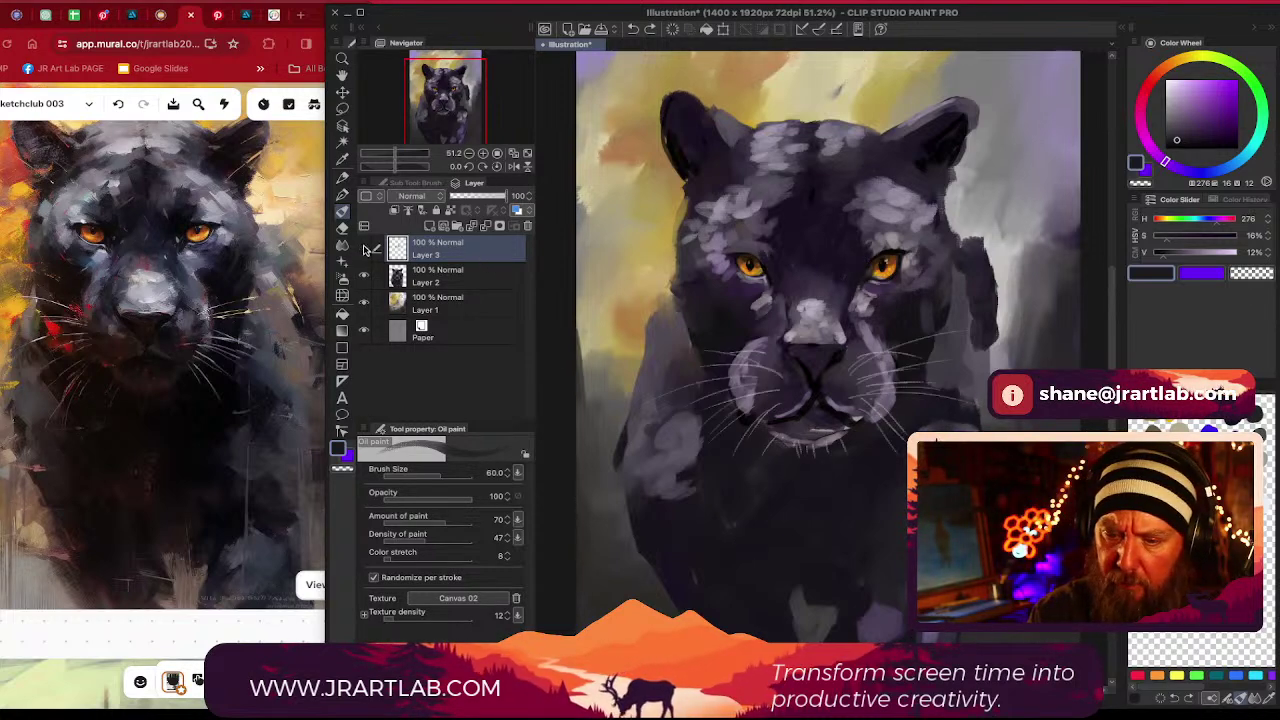
left_click(364, 247)
left_click(364, 247)
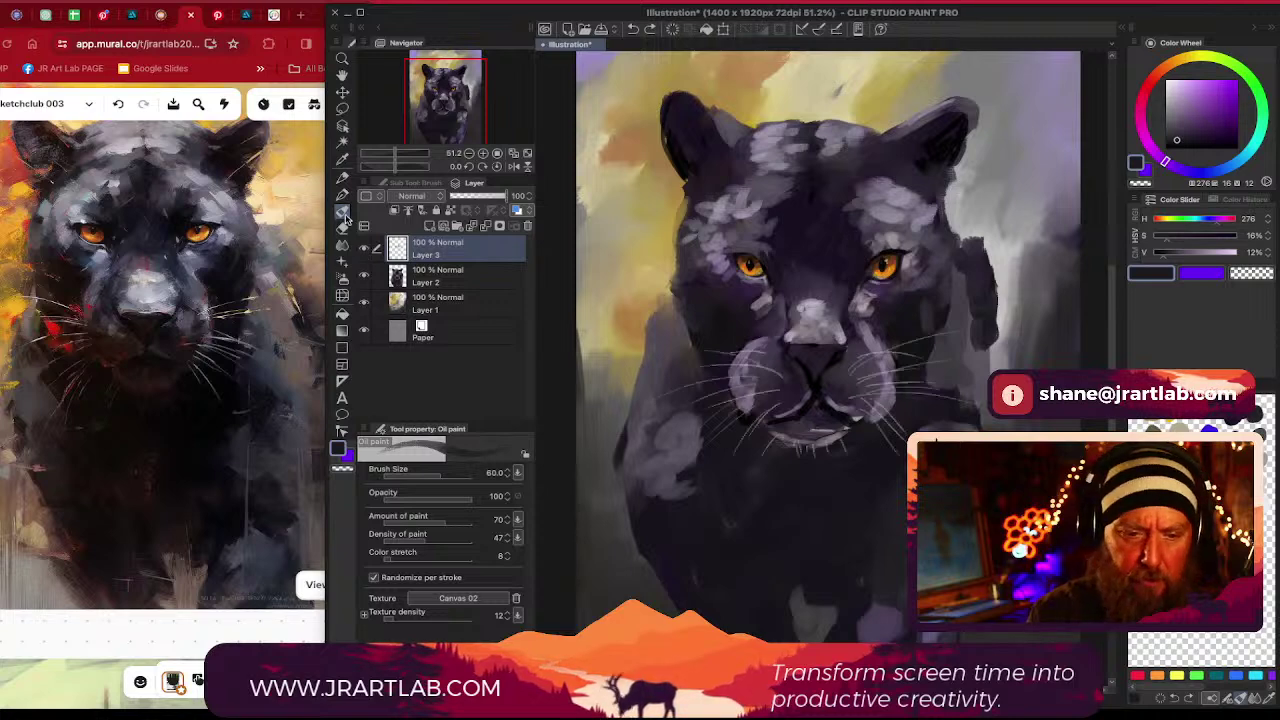
left_click(342, 110)
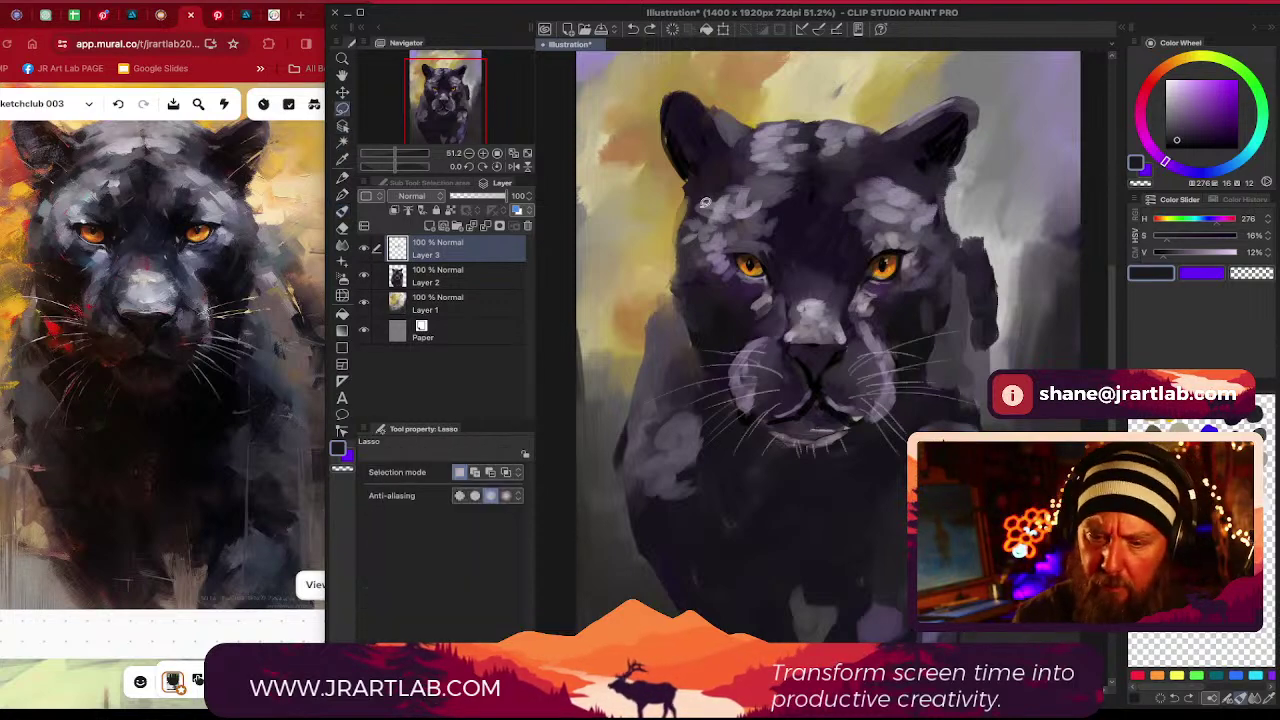
mouse_move(705, 203)
left_mouse_down()
mouse_move(758, 322)
mouse_move(786, 346)
mouse_move(832, 368)
mouse_move(893, 323)
mouse_move(818, 176)
mouse_move(715, 200)
left_mouse_up()
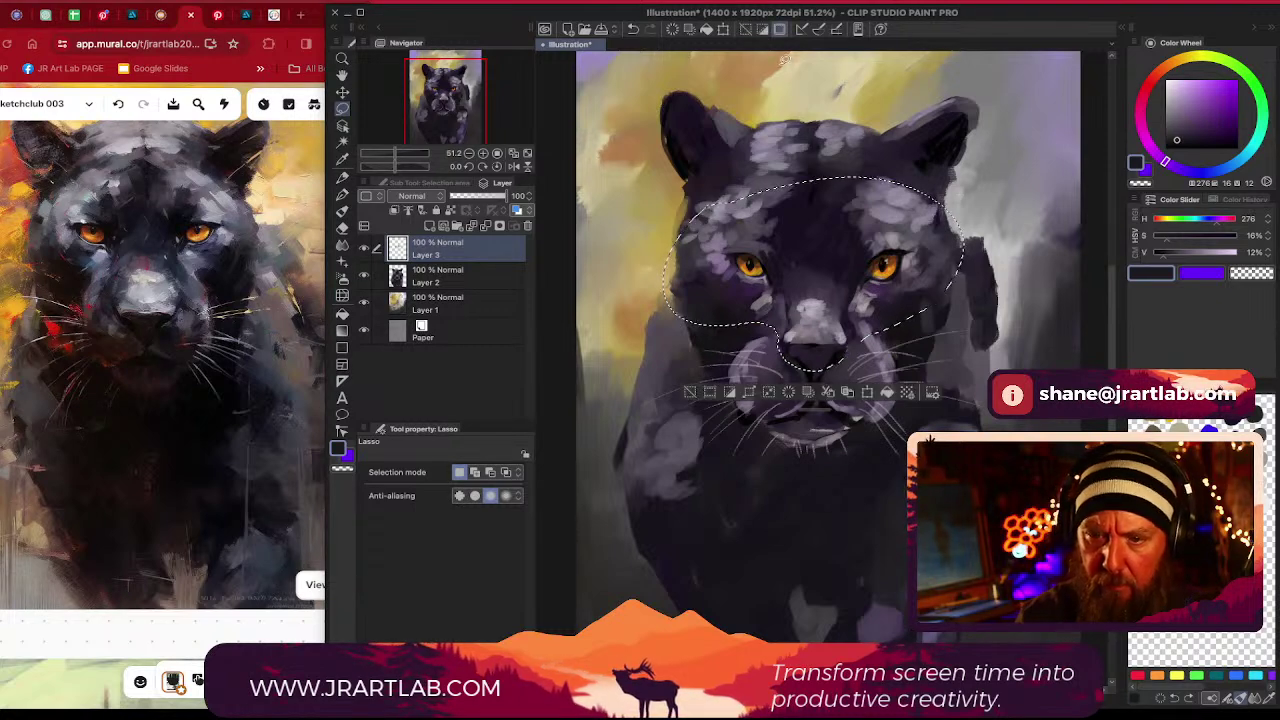
left_click(116, 1)
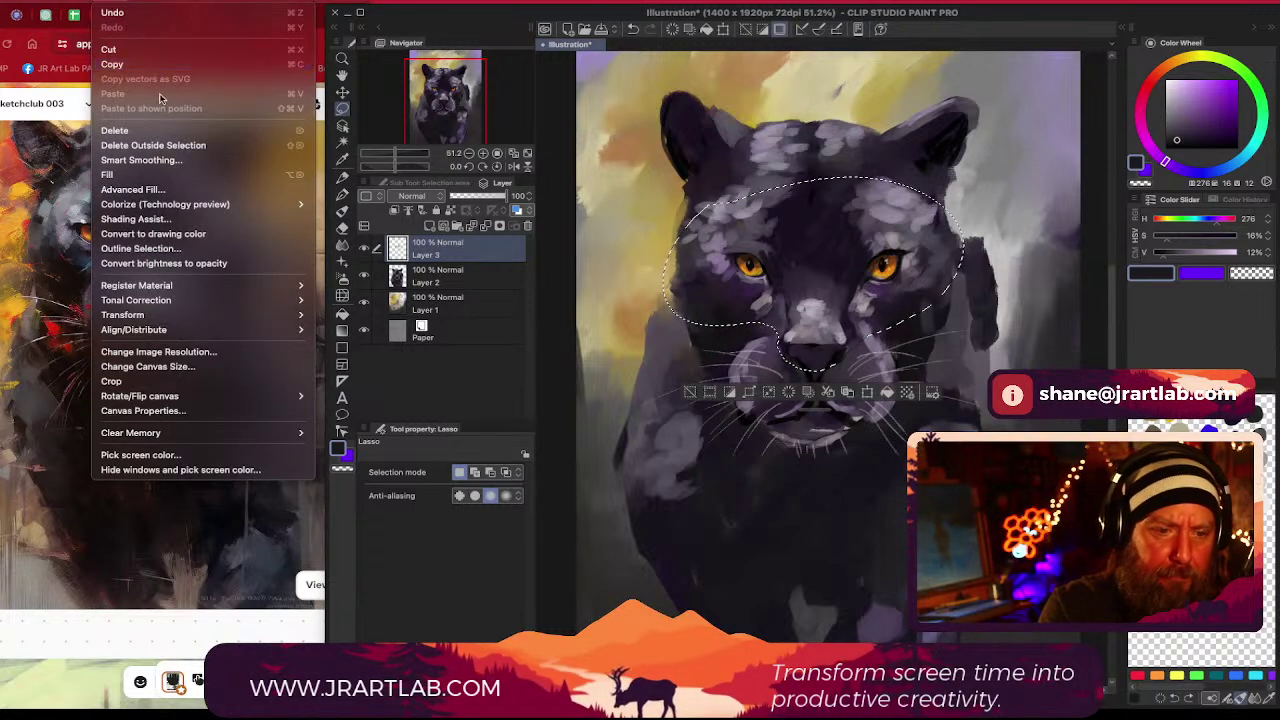
left_click(181, 50)
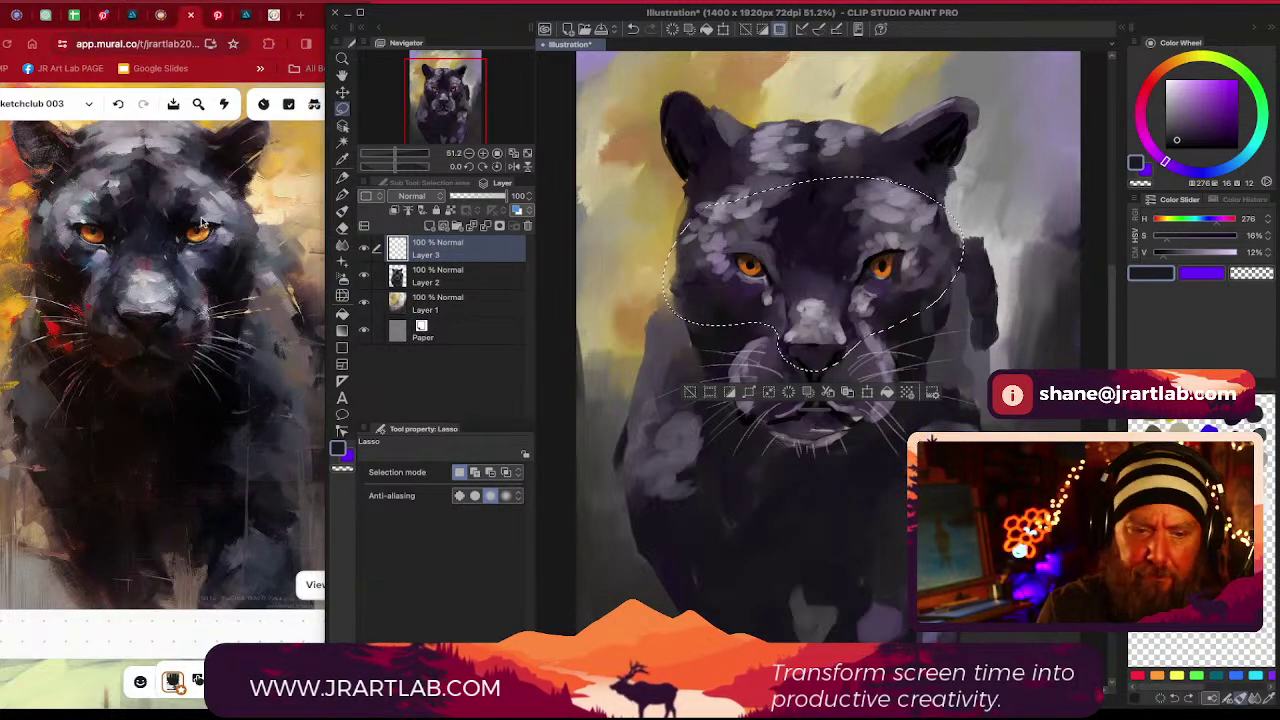
Paste the cut eye artwork onto its own layer above Layer 2, deselect it, and compare the pasted layer and Layer 3 by toggling their visibility
left_click(462, 283)
left_click(115, 4)
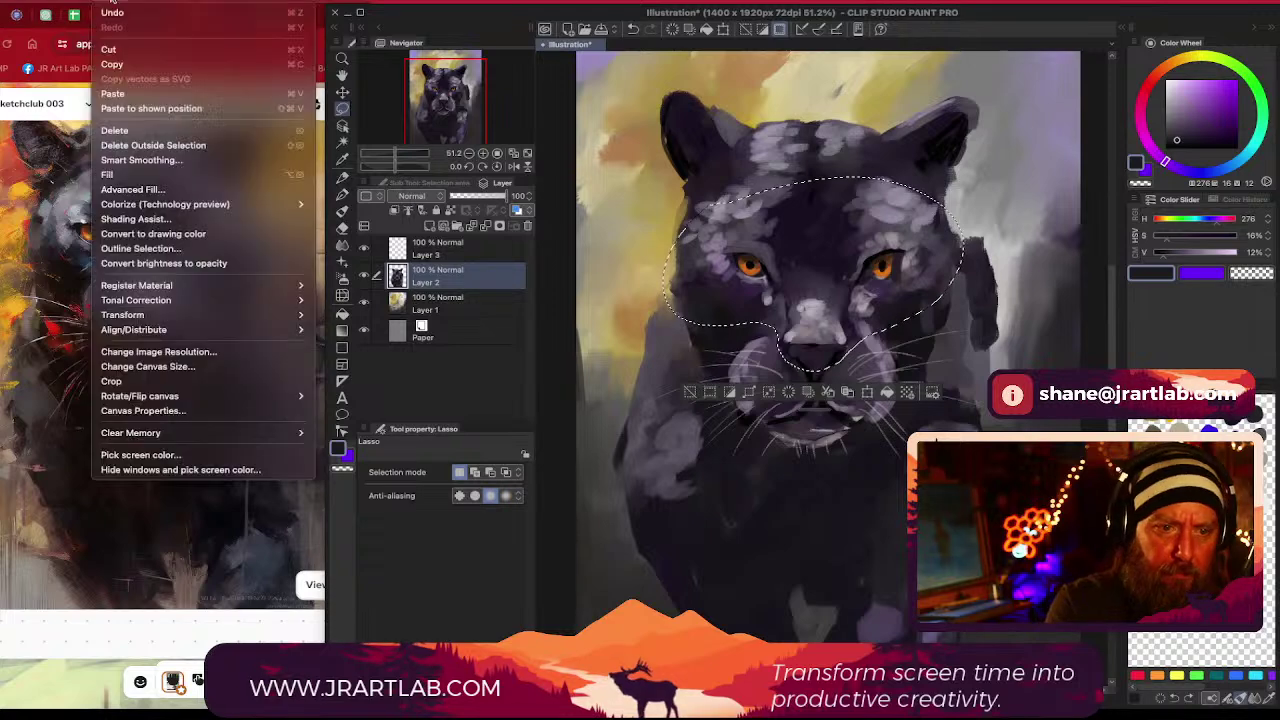
left_click(151, 95)
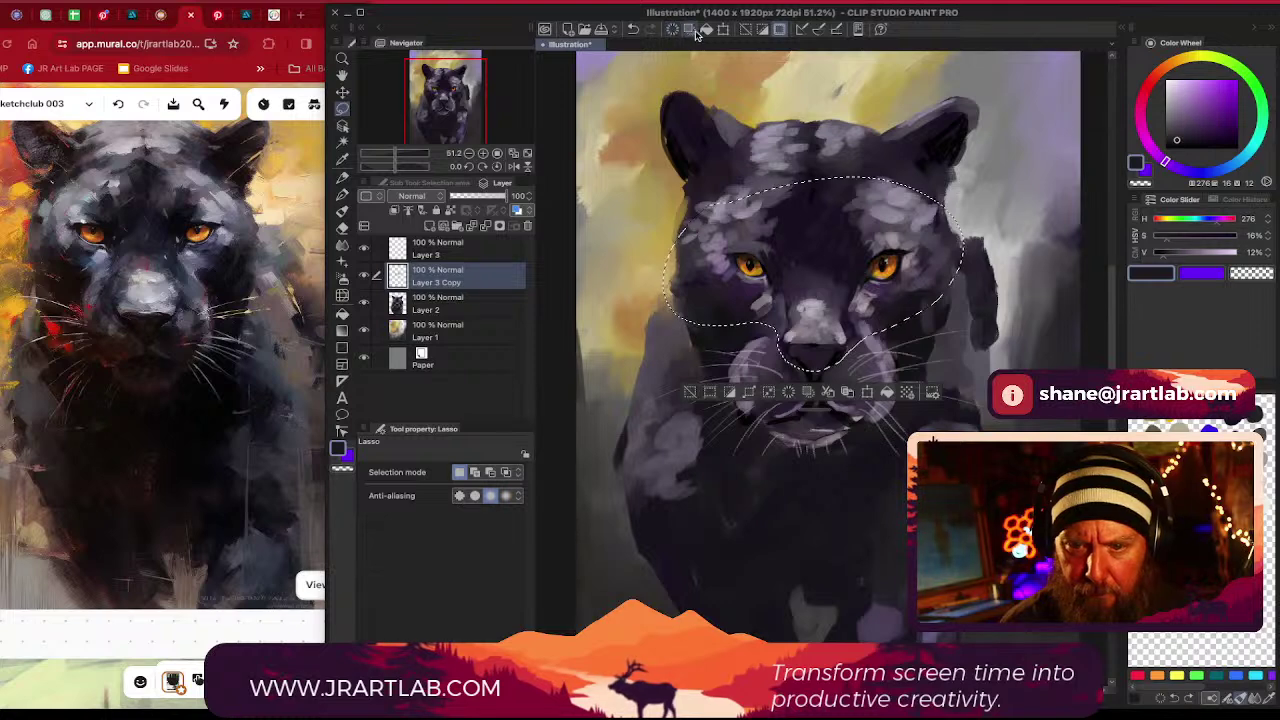
left_click(746, 30)
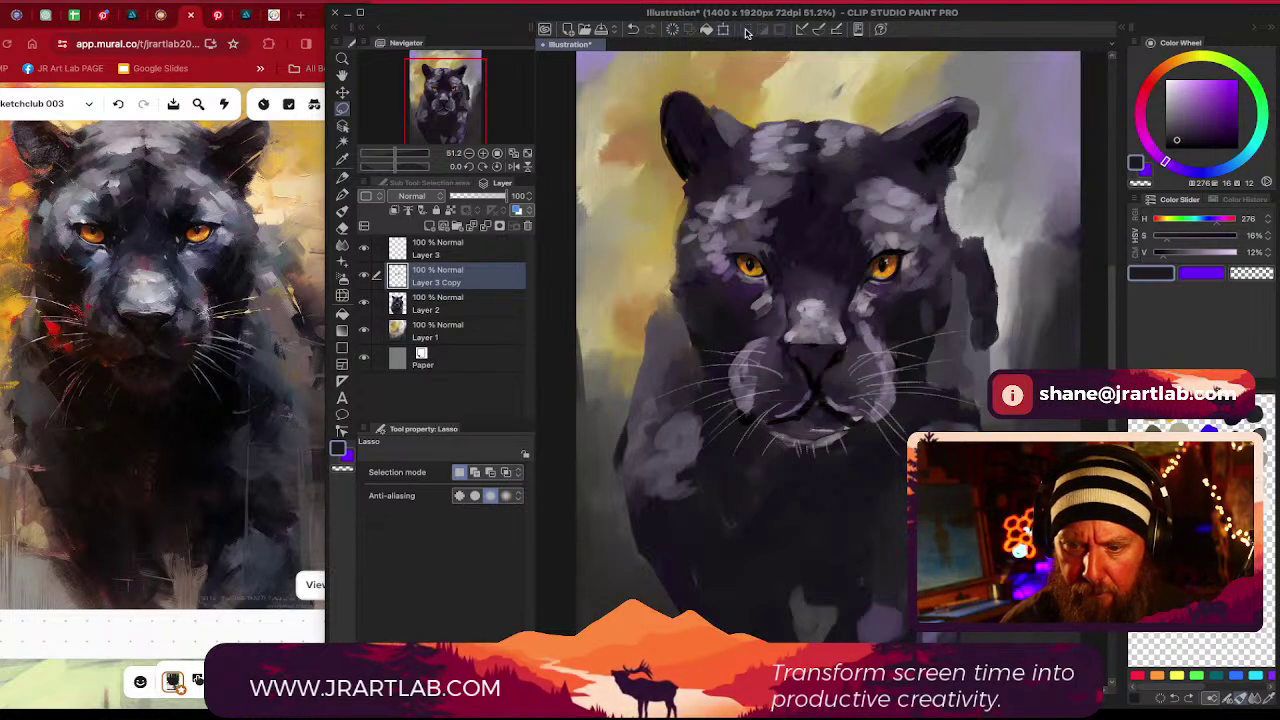
left_click(366, 276)
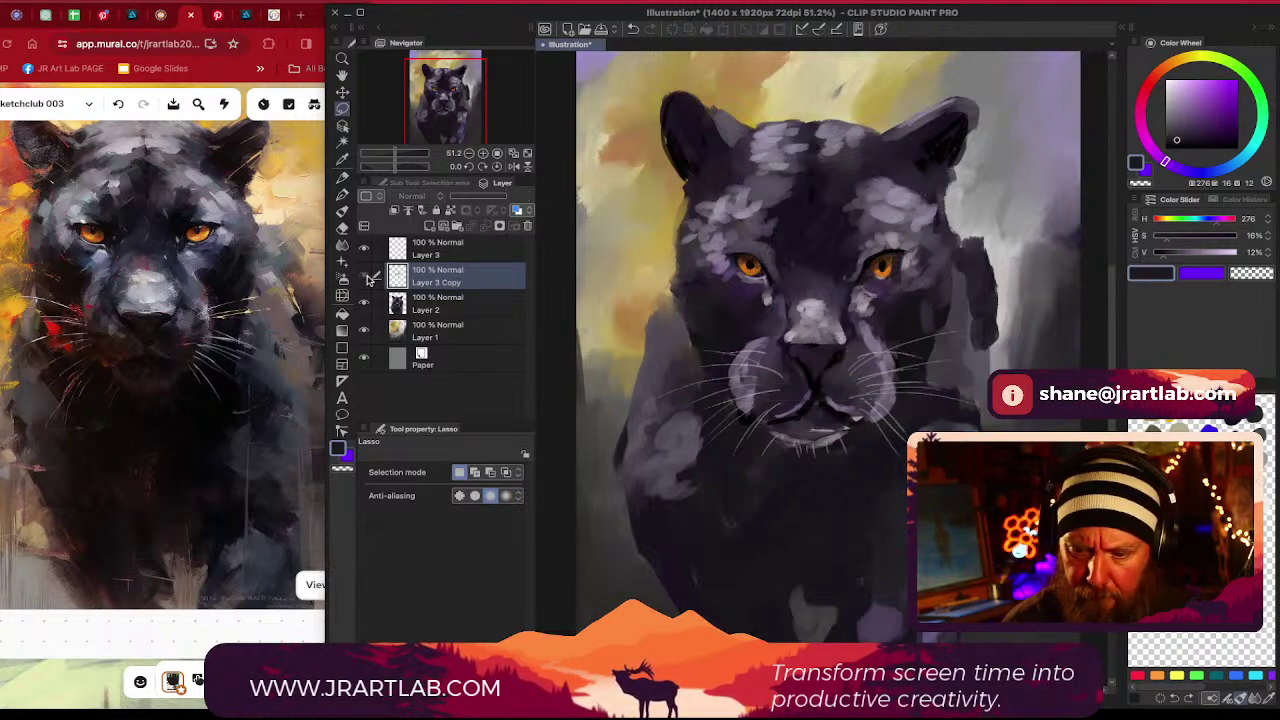
left_click(366, 276)
left_click(366, 249)
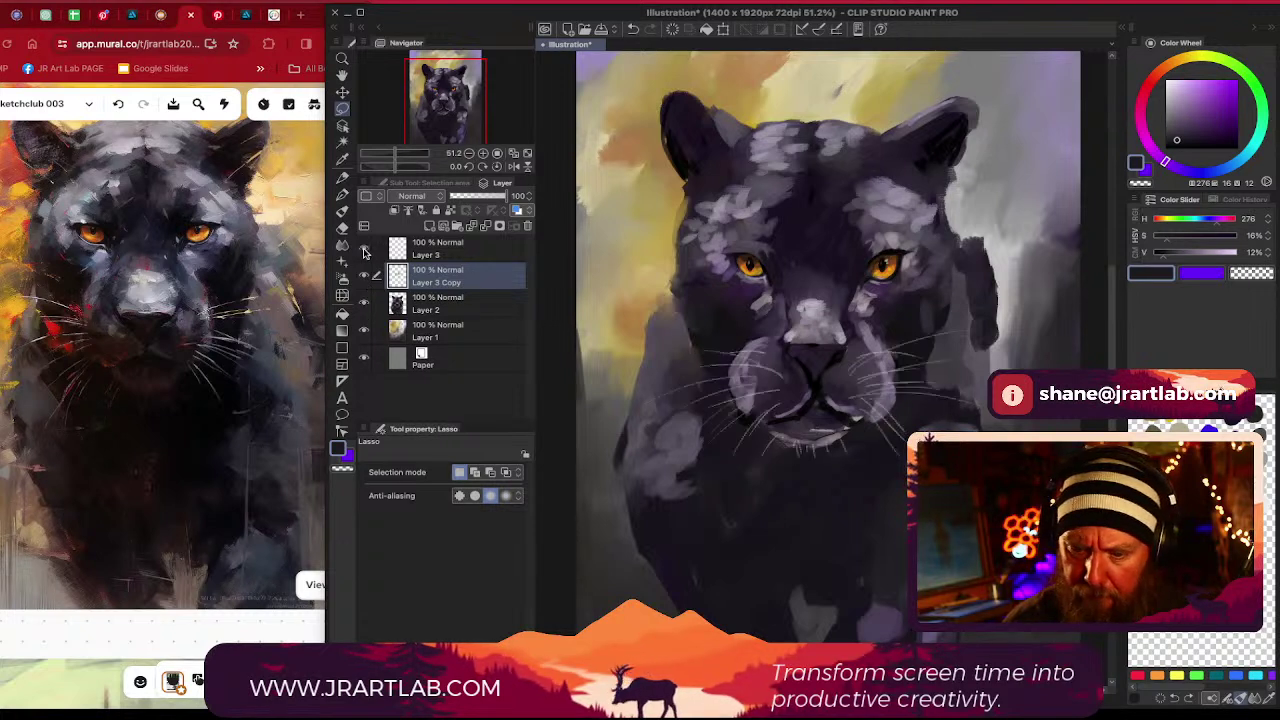
left_click(365, 249)
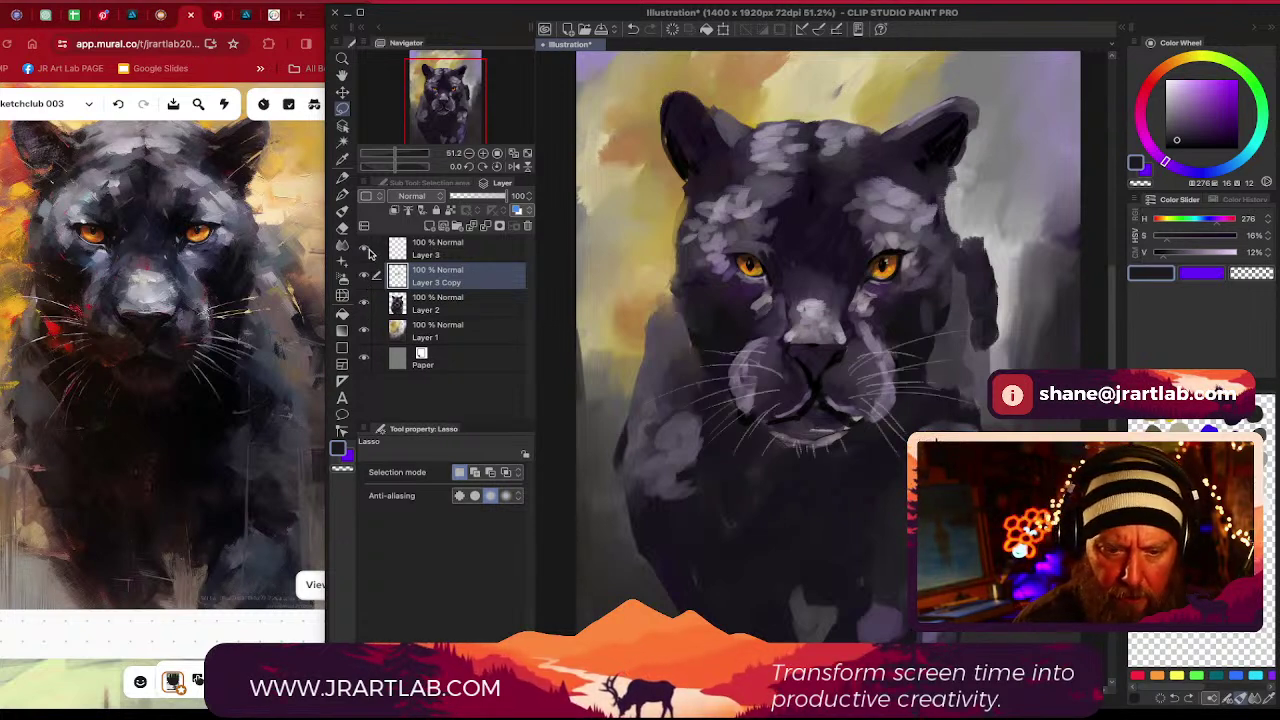
left_click(366, 250)
left_click(366, 250)
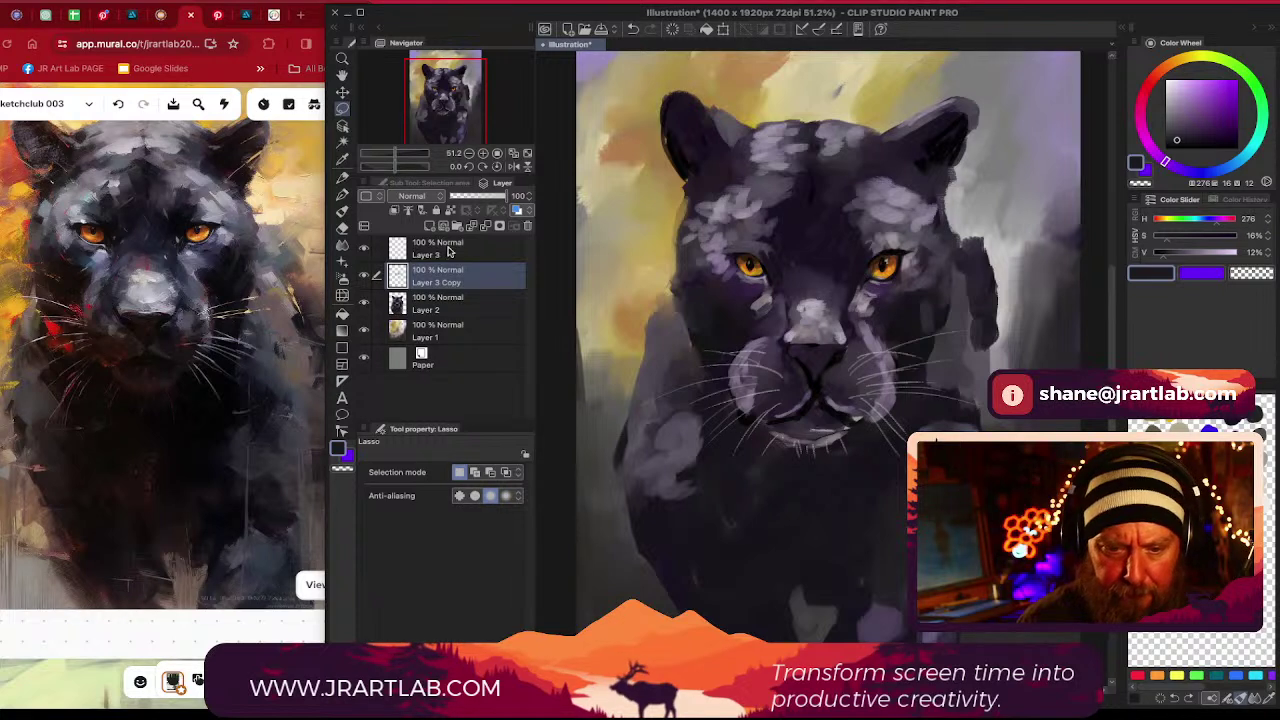
Rename the whisker layer, Layer 3, as "wisk"
left_click(449, 253)
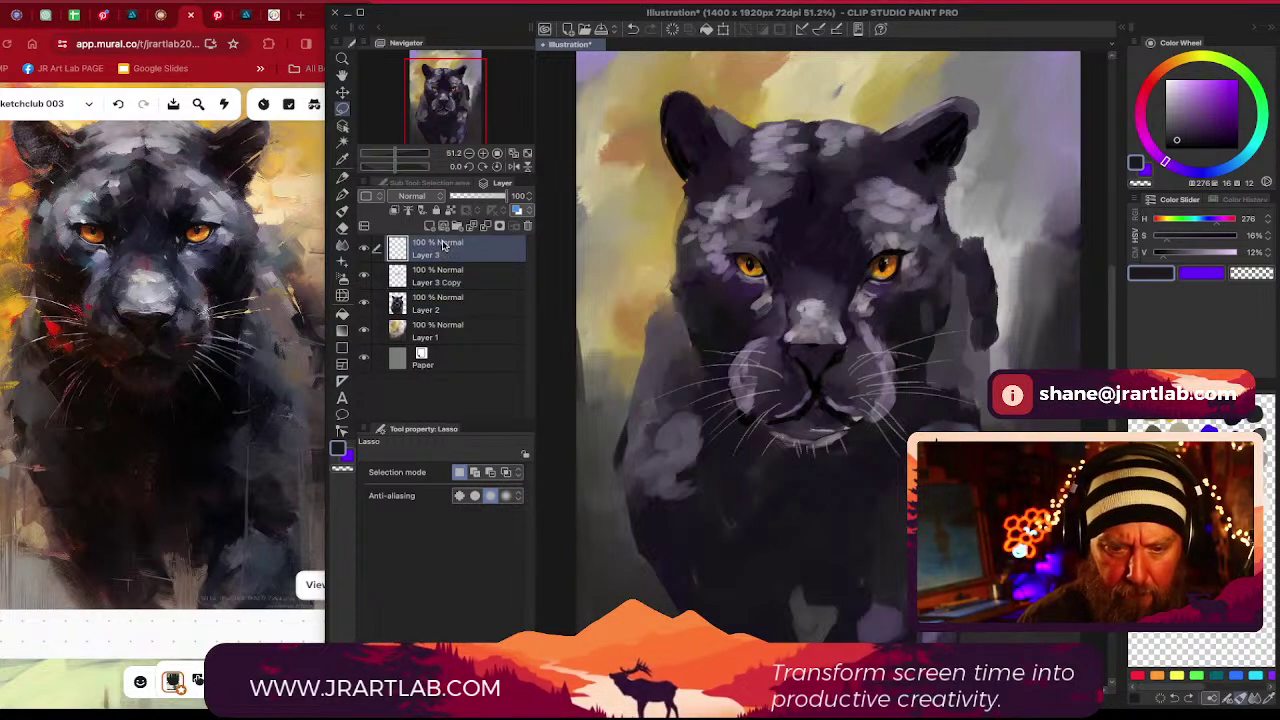
double_click(425, 256)
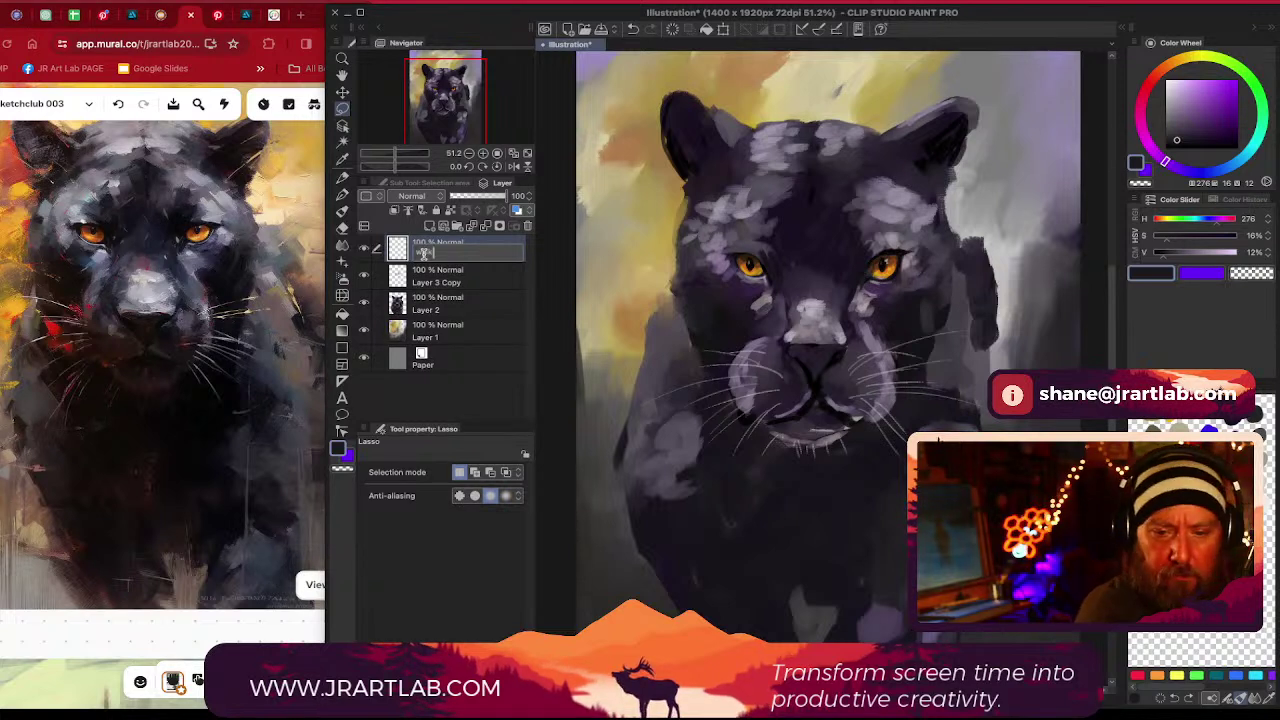
type("wisk")
key("Return")
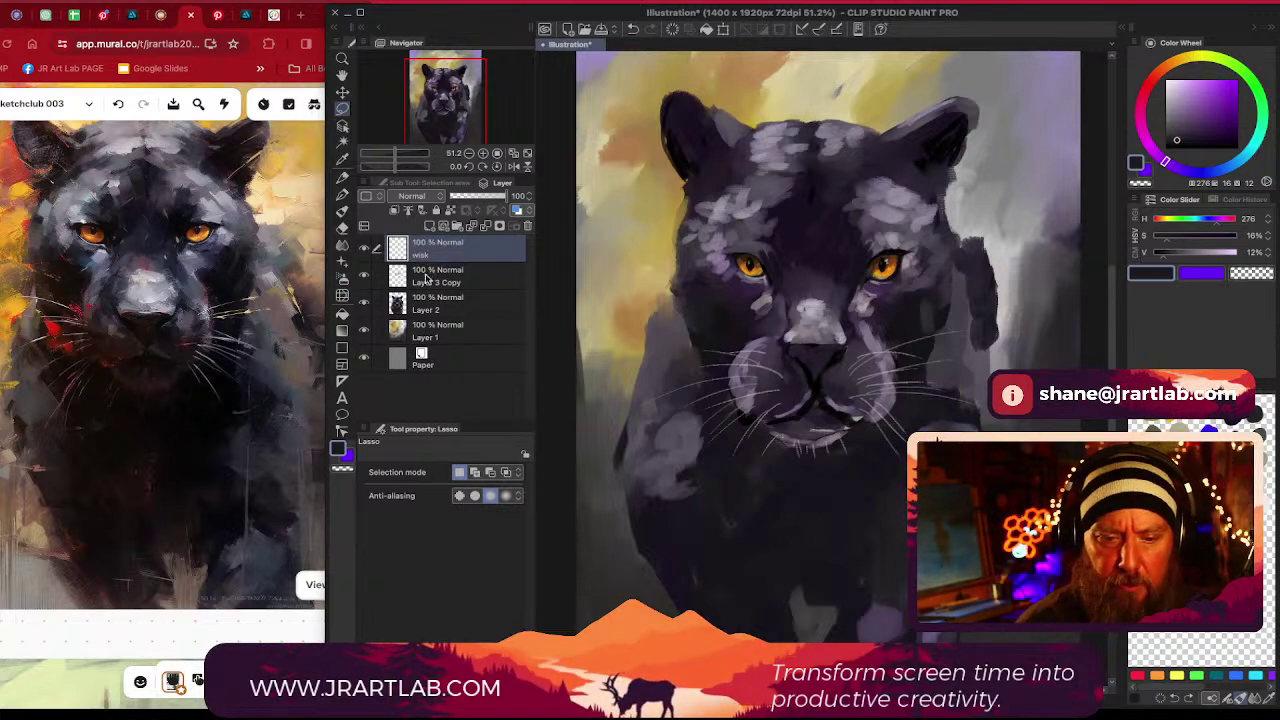
Merge the pasted eye artwork on Layer 3 Copy into Layer 2 below it
left_click(425, 280)
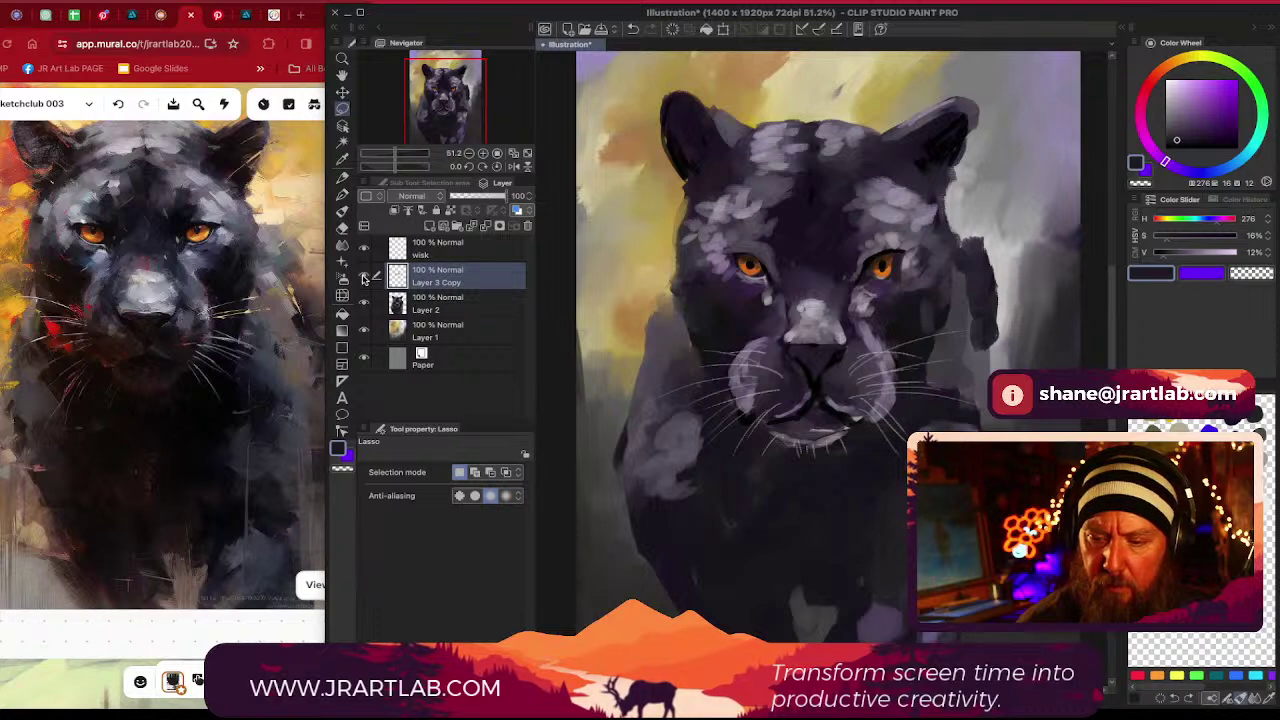
right_click(432, 271)
mouse_move(526, 430)
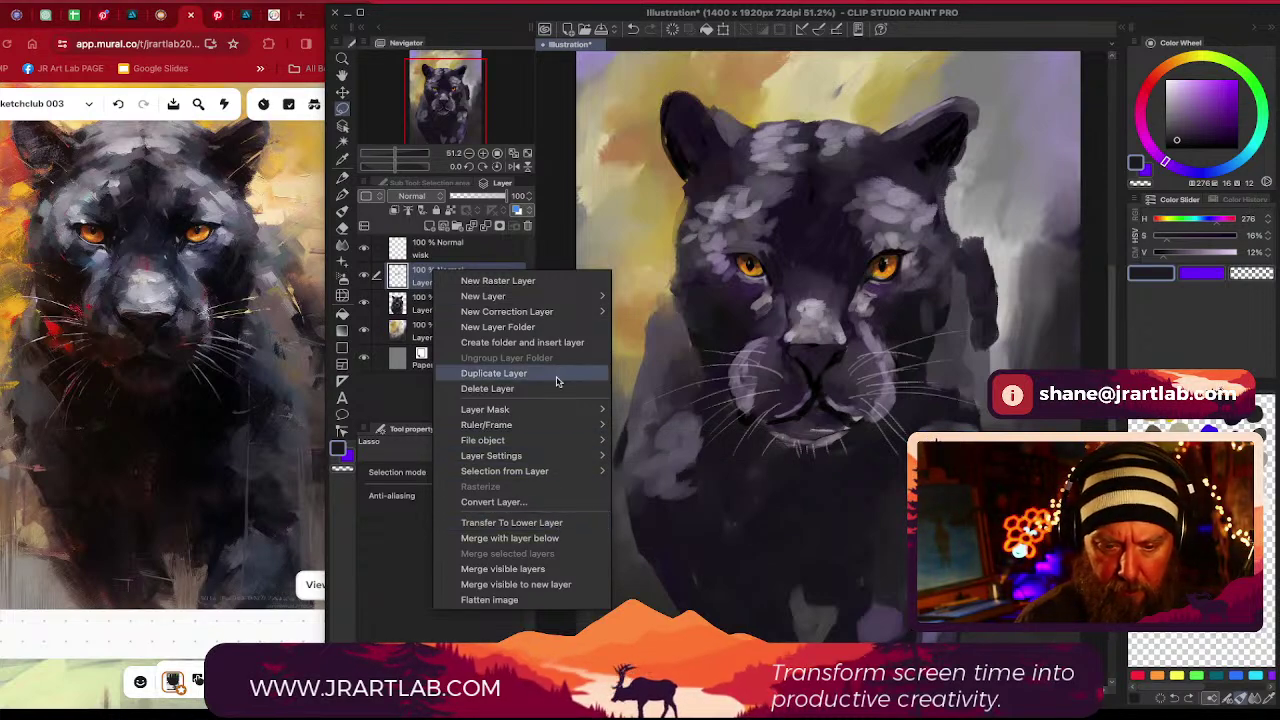
mouse_move(556, 457)
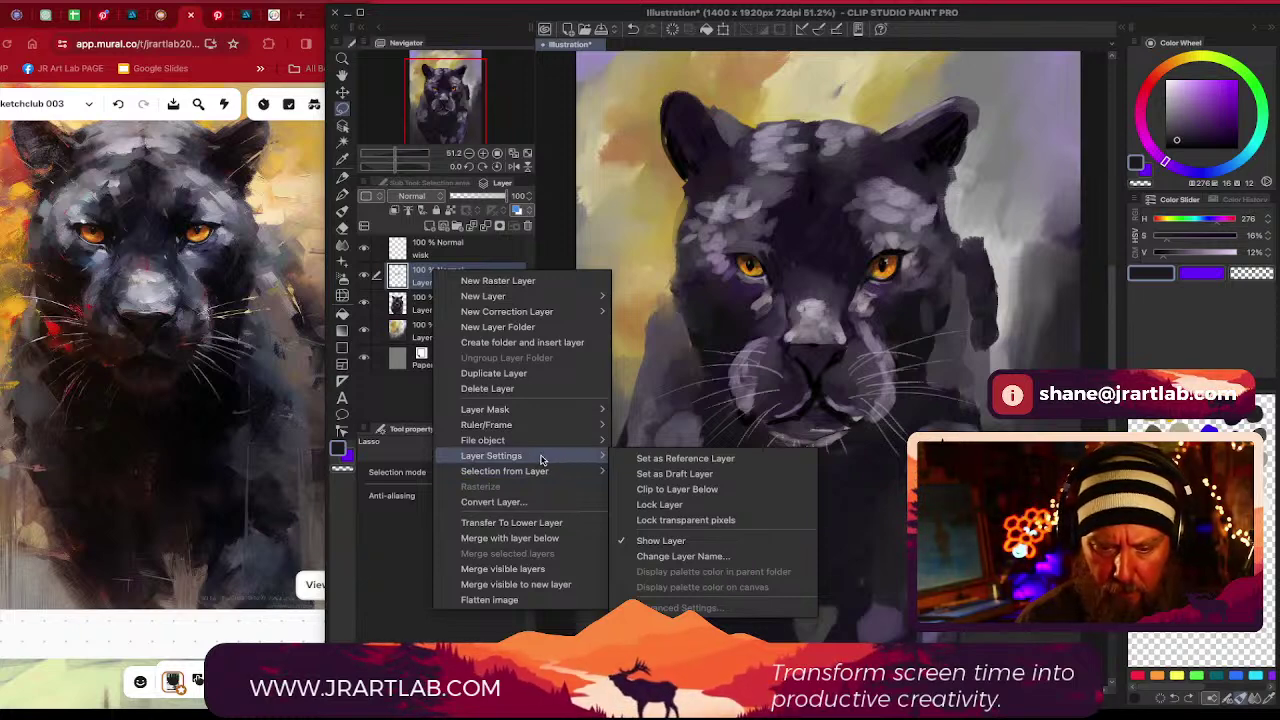
left_click(527, 538)
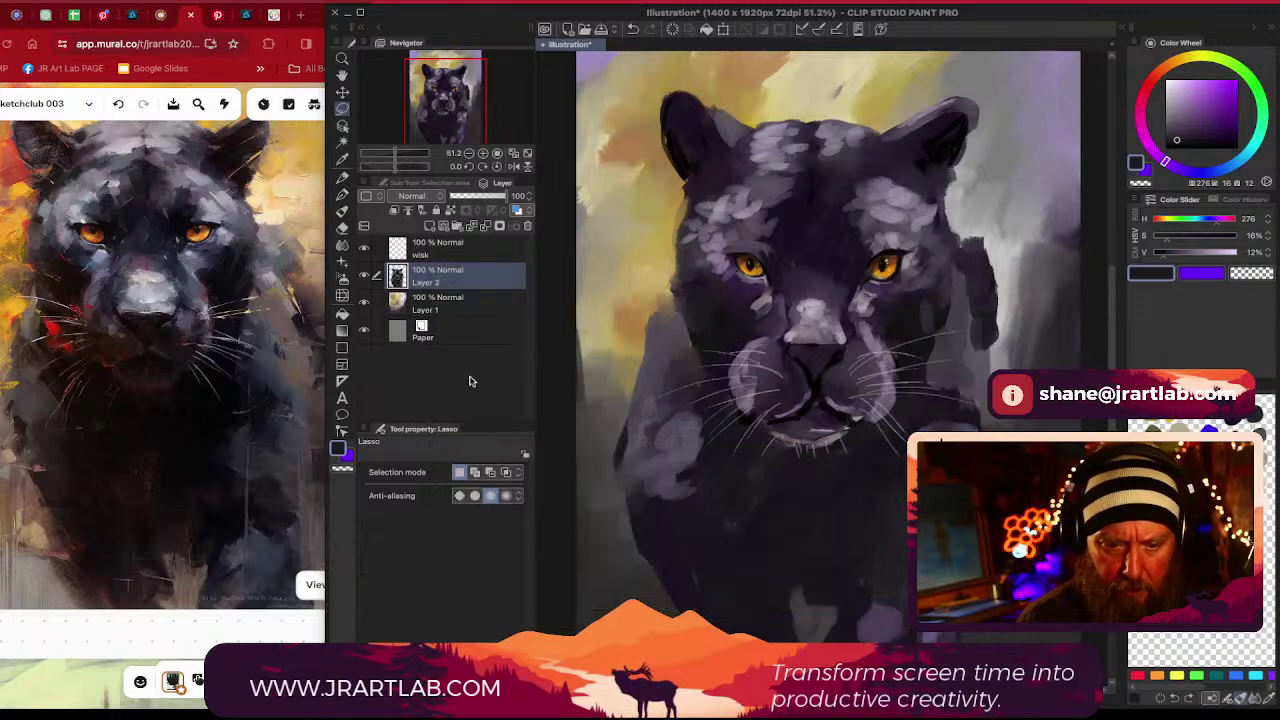
Add a Hue/Saturation/Luminosity correction layer above background Layer 1 and try hue shifts of -142, -168 and 140
left_click(479, 310)
right_click(479, 308)
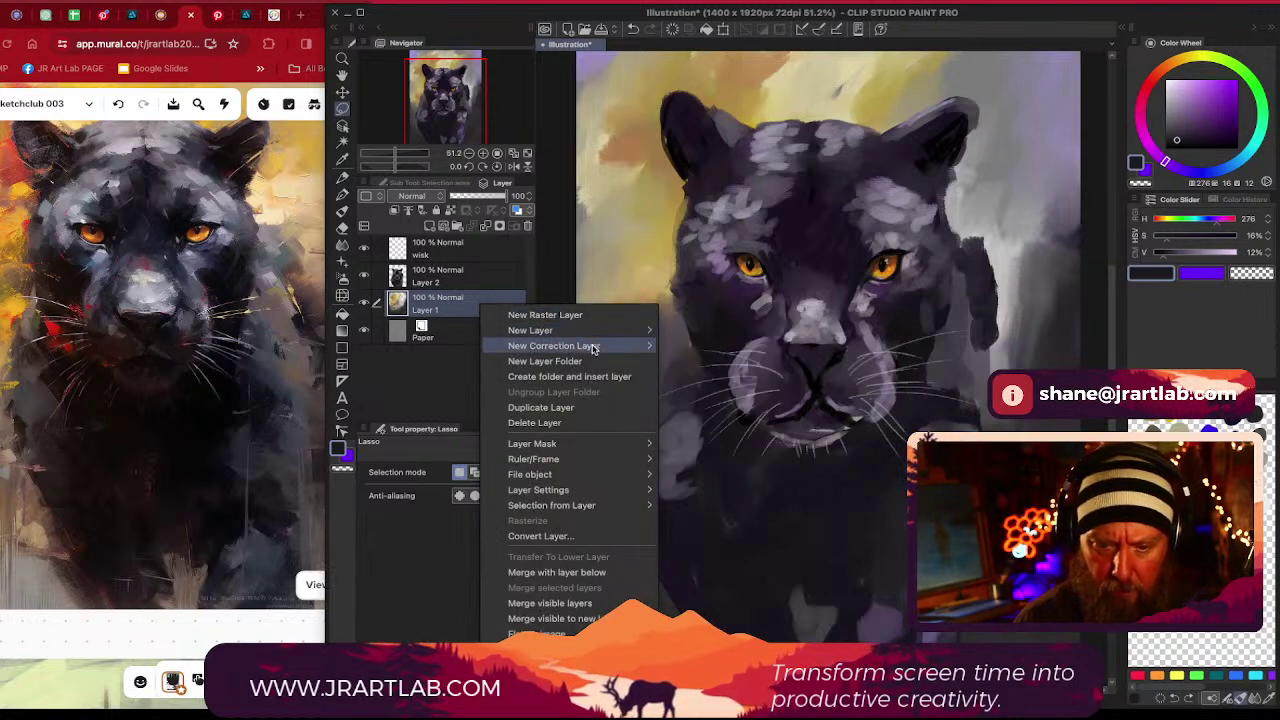
mouse_move(597, 348)
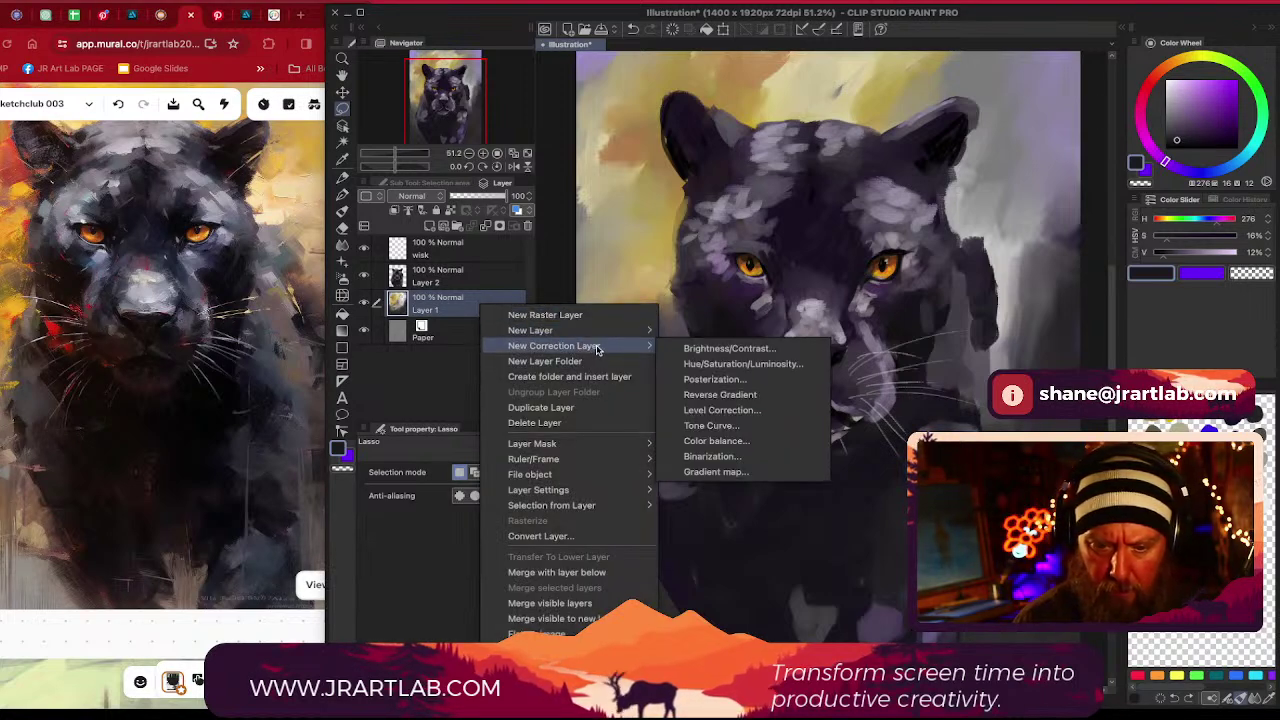
left_click(720, 366)
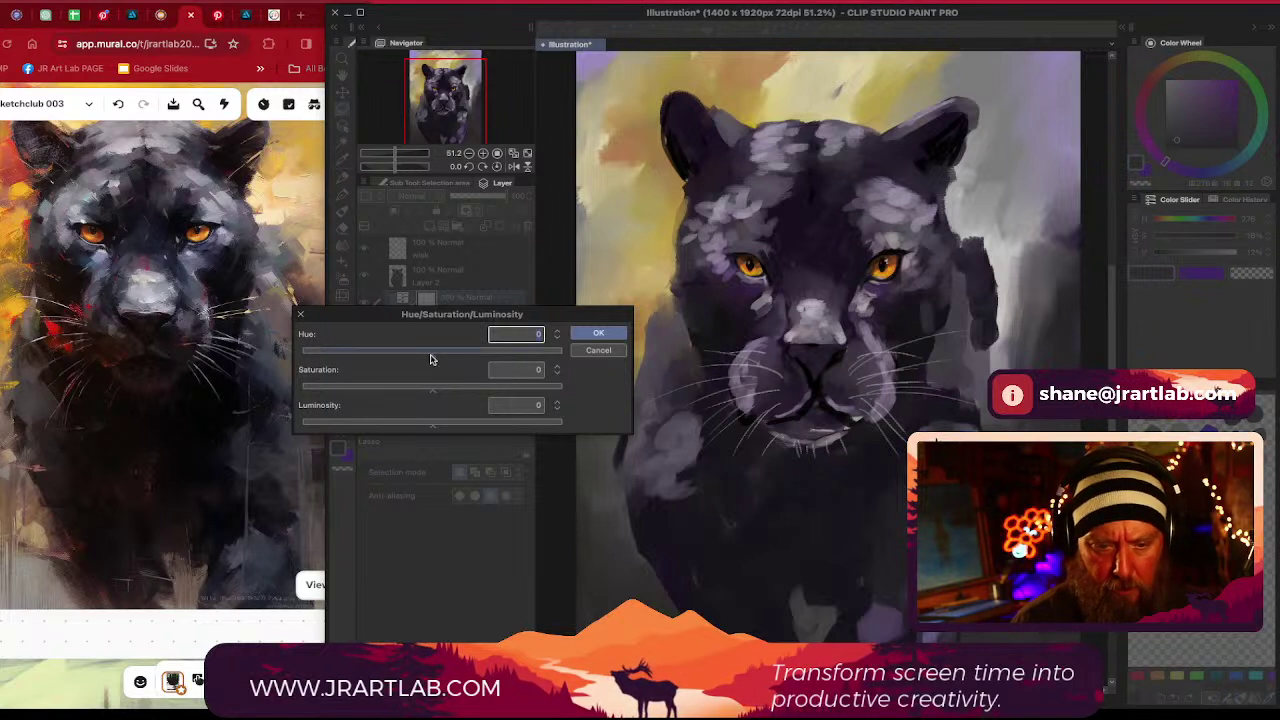
left_click_drag(429, 359, 331, 358)
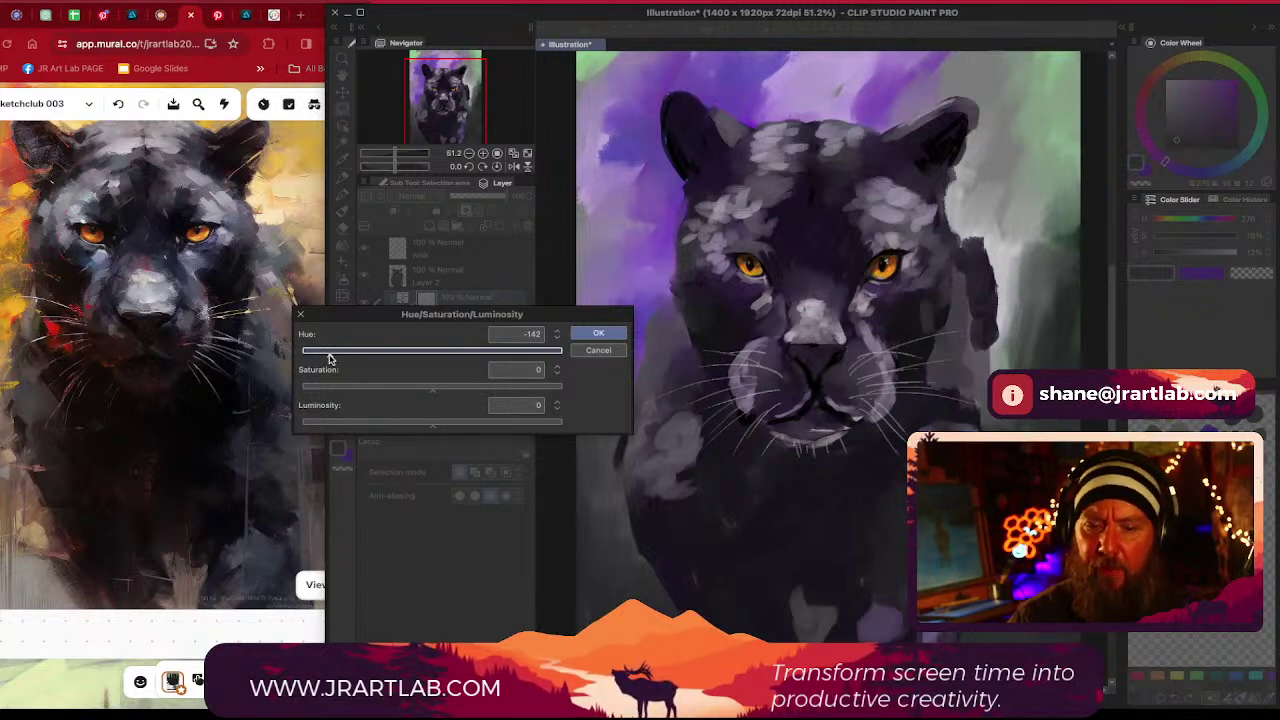
left_click_drag(328, 359, 312, 359)
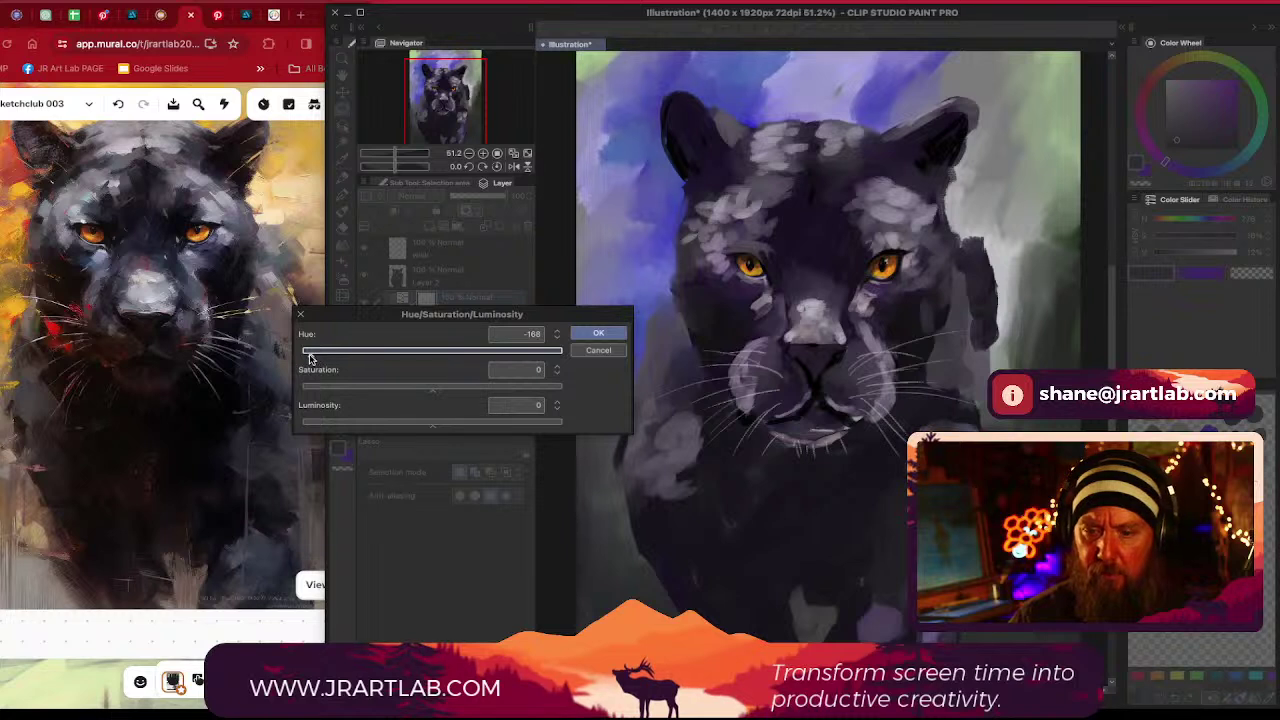
left_click_drag(310, 358, 533, 358)
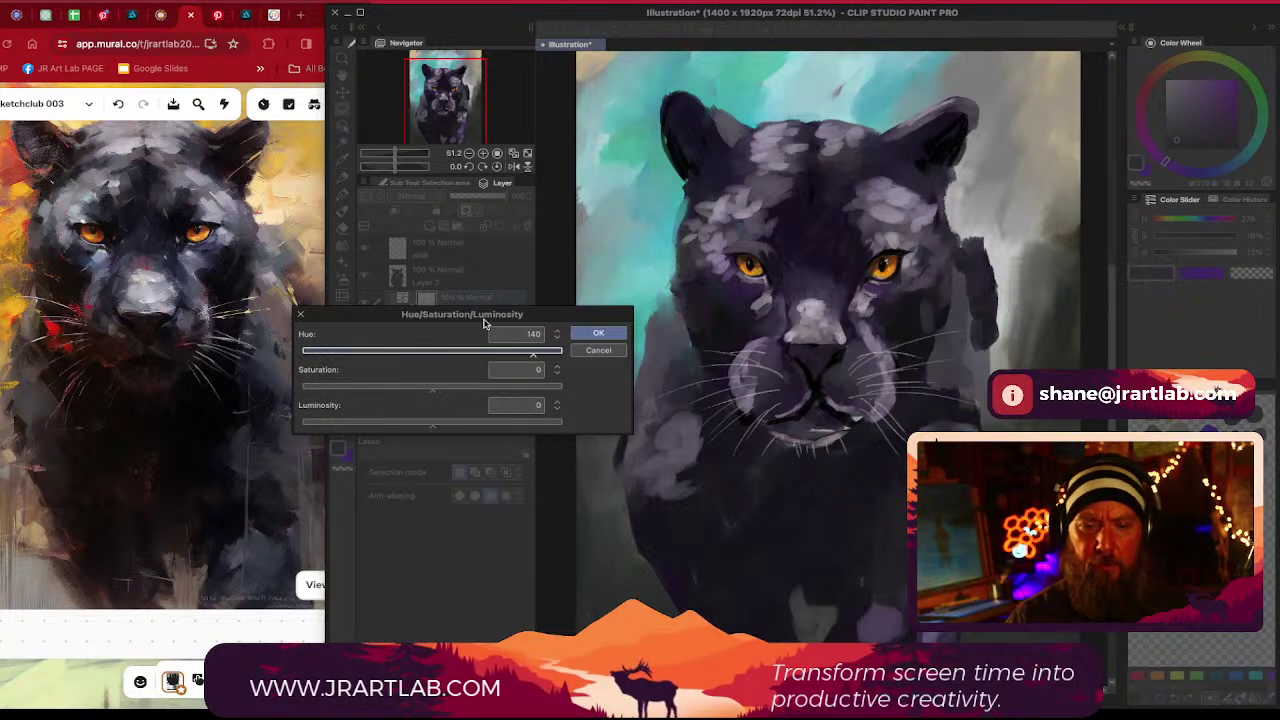
Set the correction layer's saturation to 29 and hue to about -141 for a purple and green background, and apply it
left_click_drag(486, 322, 220, 118)
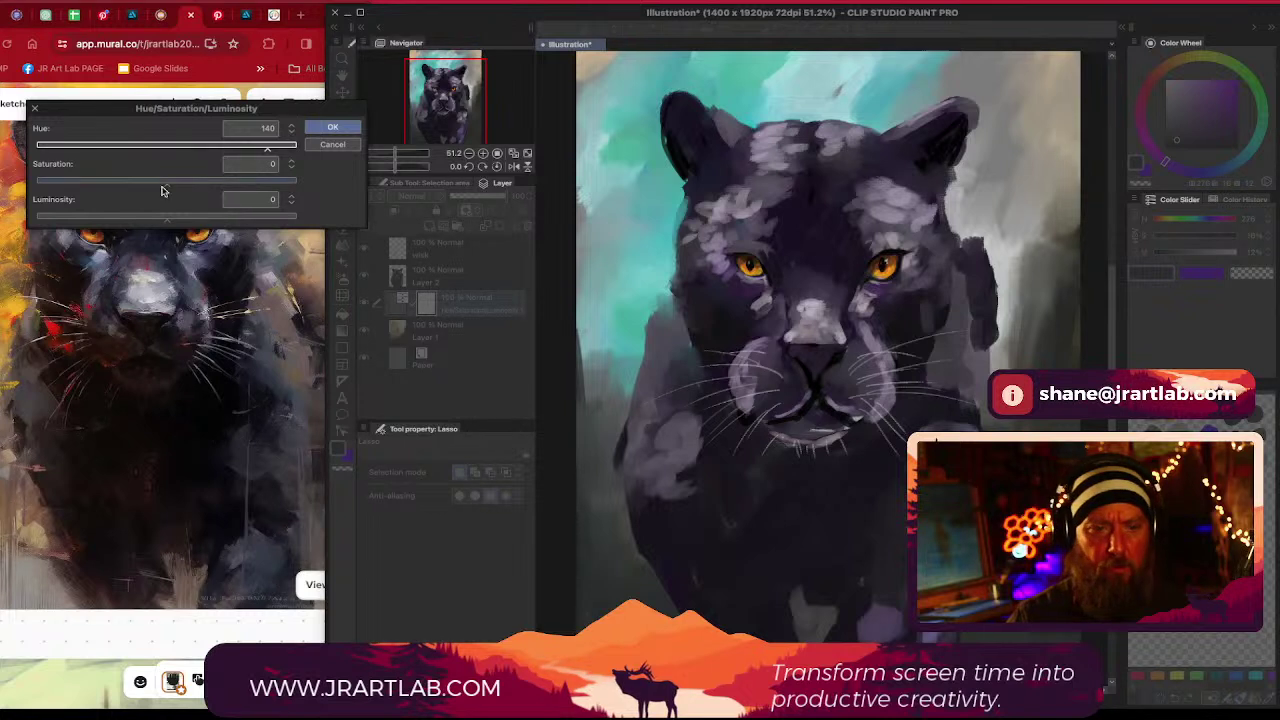
left_click_drag(166, 191, 207, 190)
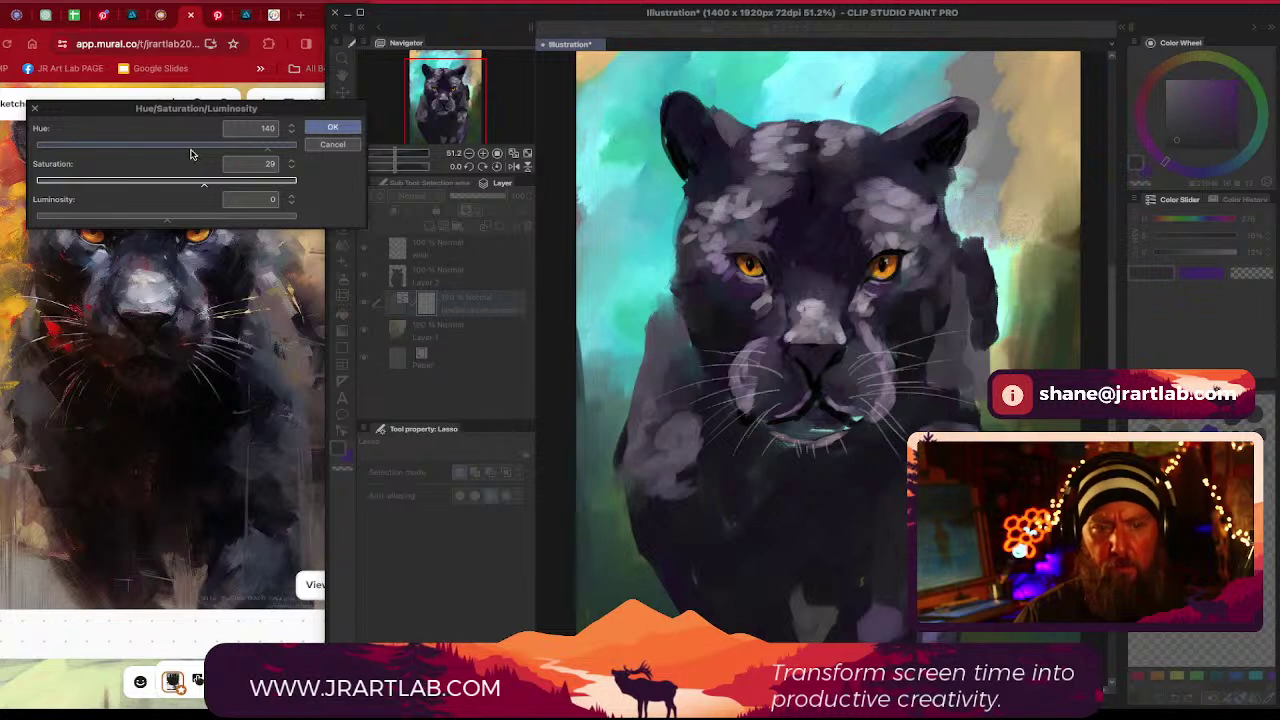
left_click_drag(267, 150, 74, 153)
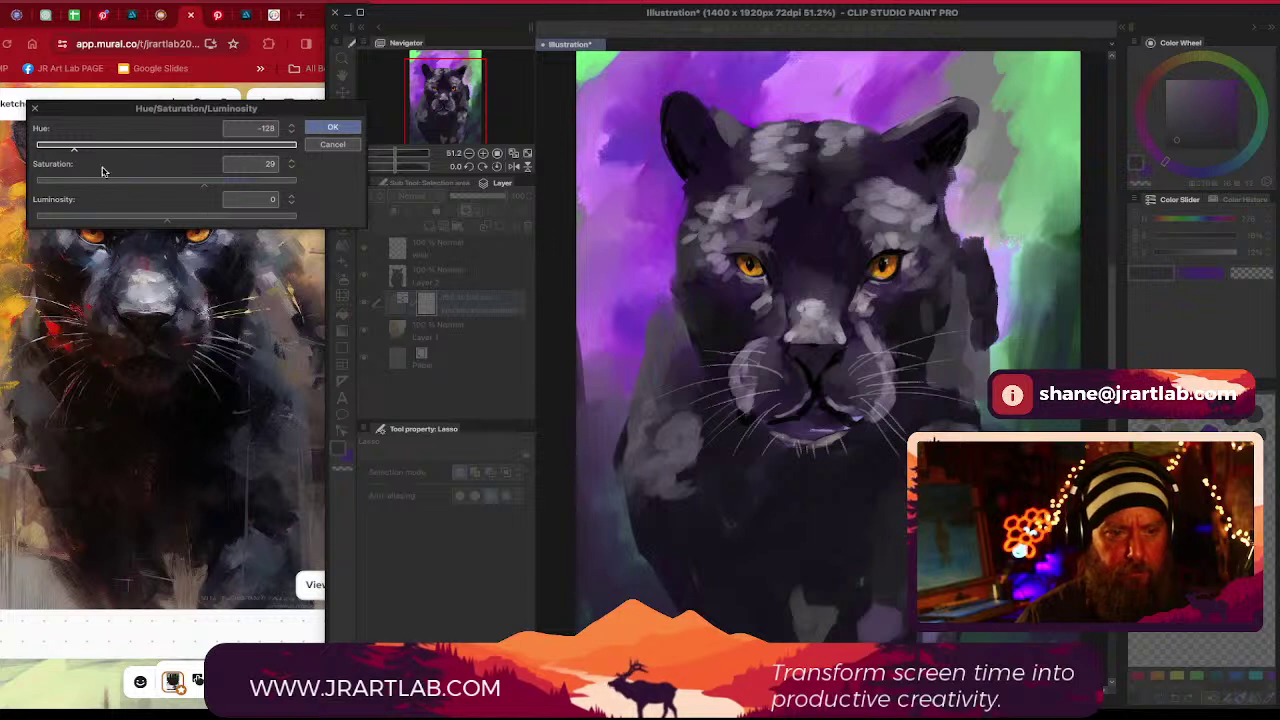
left_click_drag(71, 152, 55, 153)
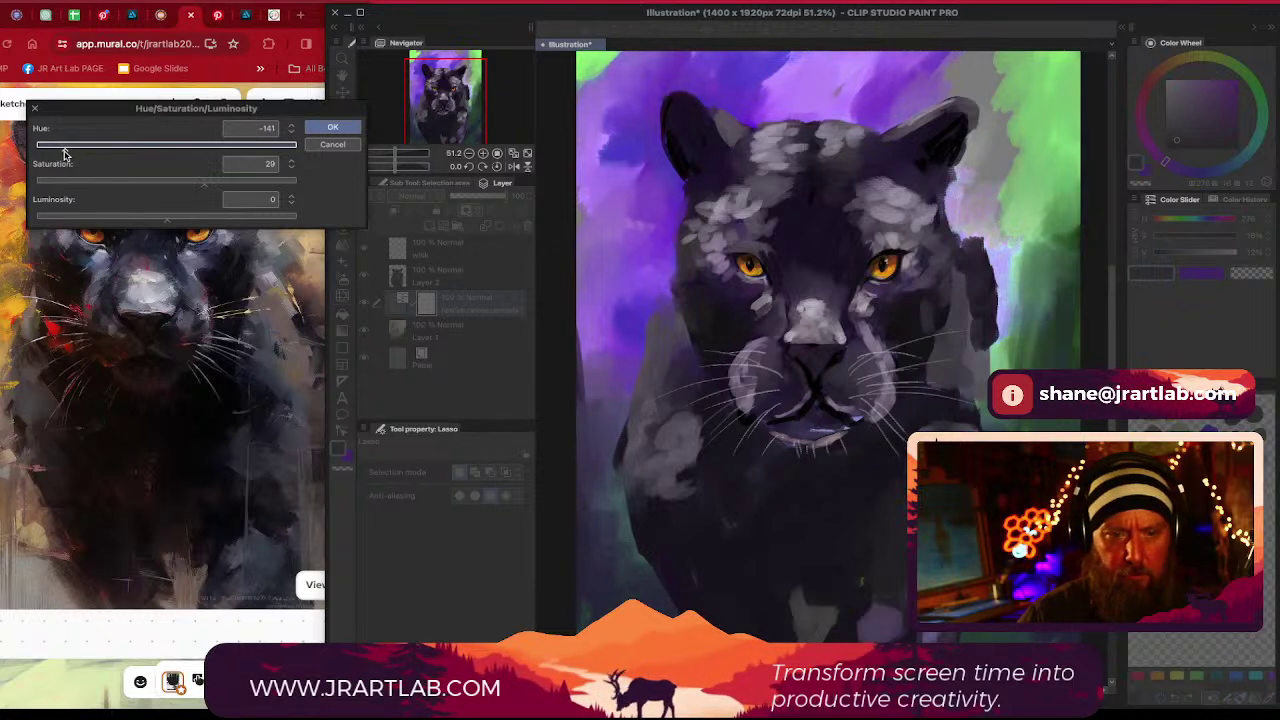
left_click(324, 131)
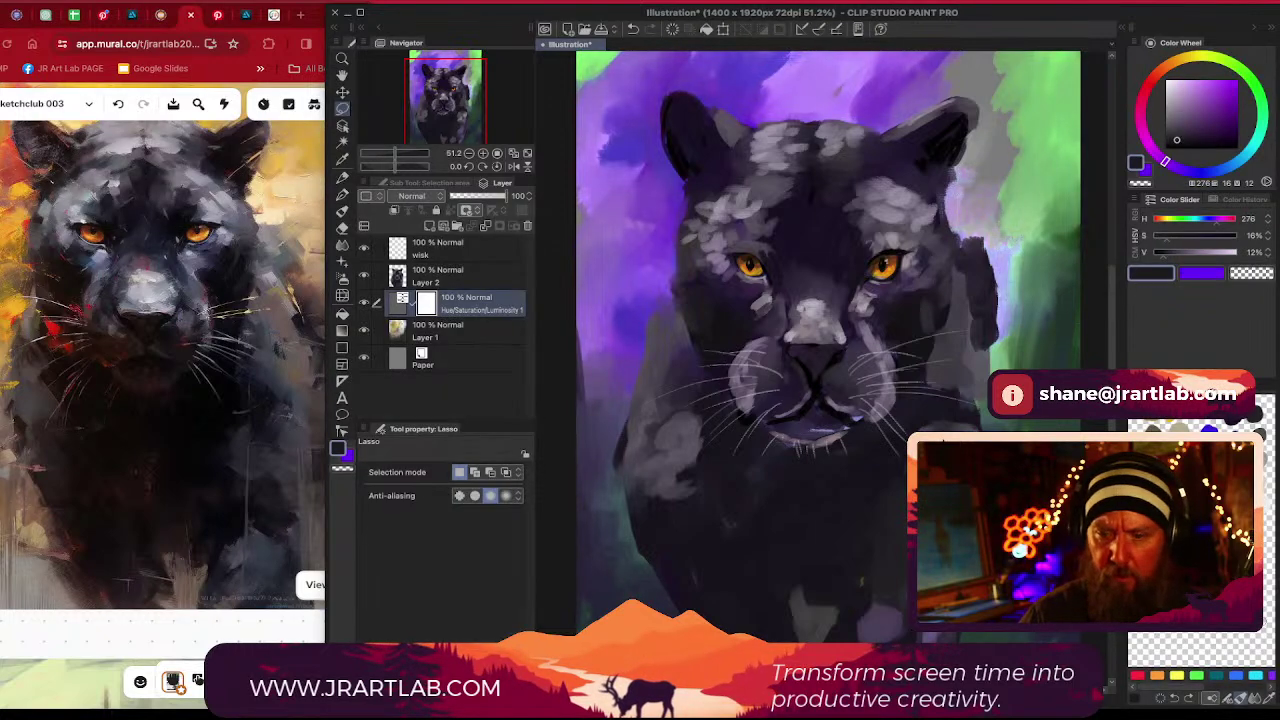
Merge the Hue/Saturation/Luminosity correction layer into background Layer 1
scroll(929, 368, "down", 2)
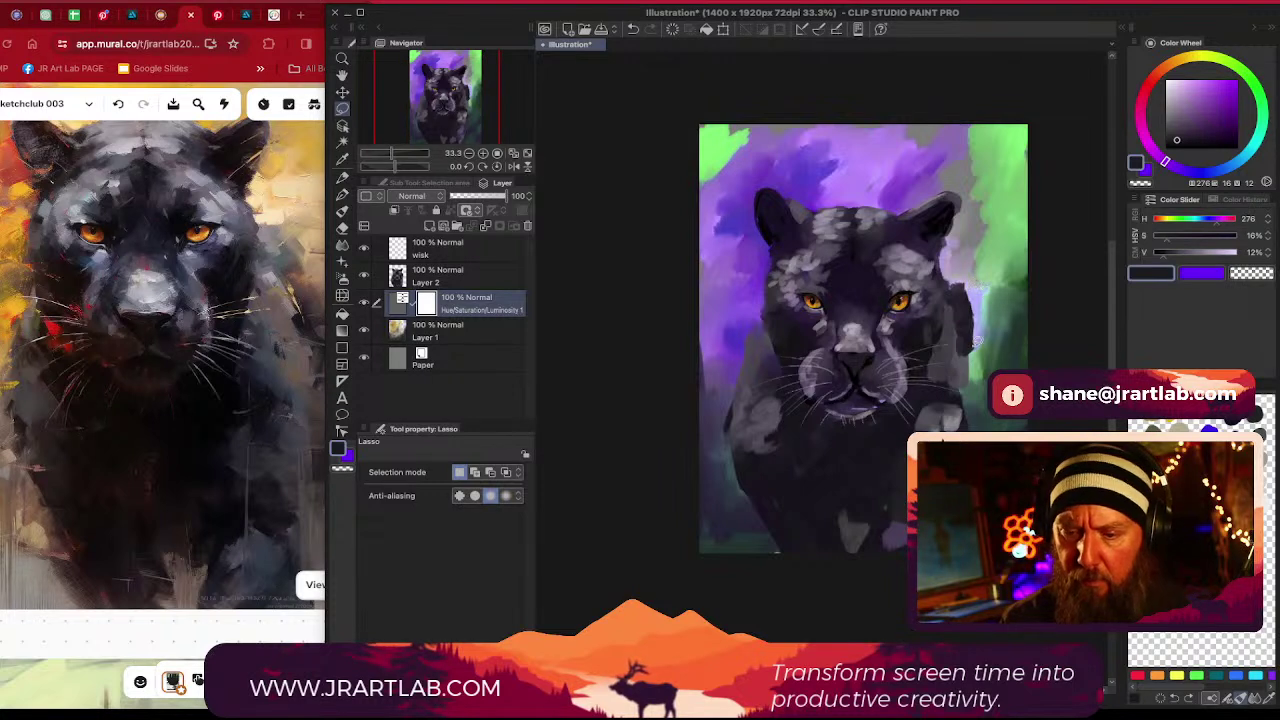
left_click_drag(909, 320, 898, 344)
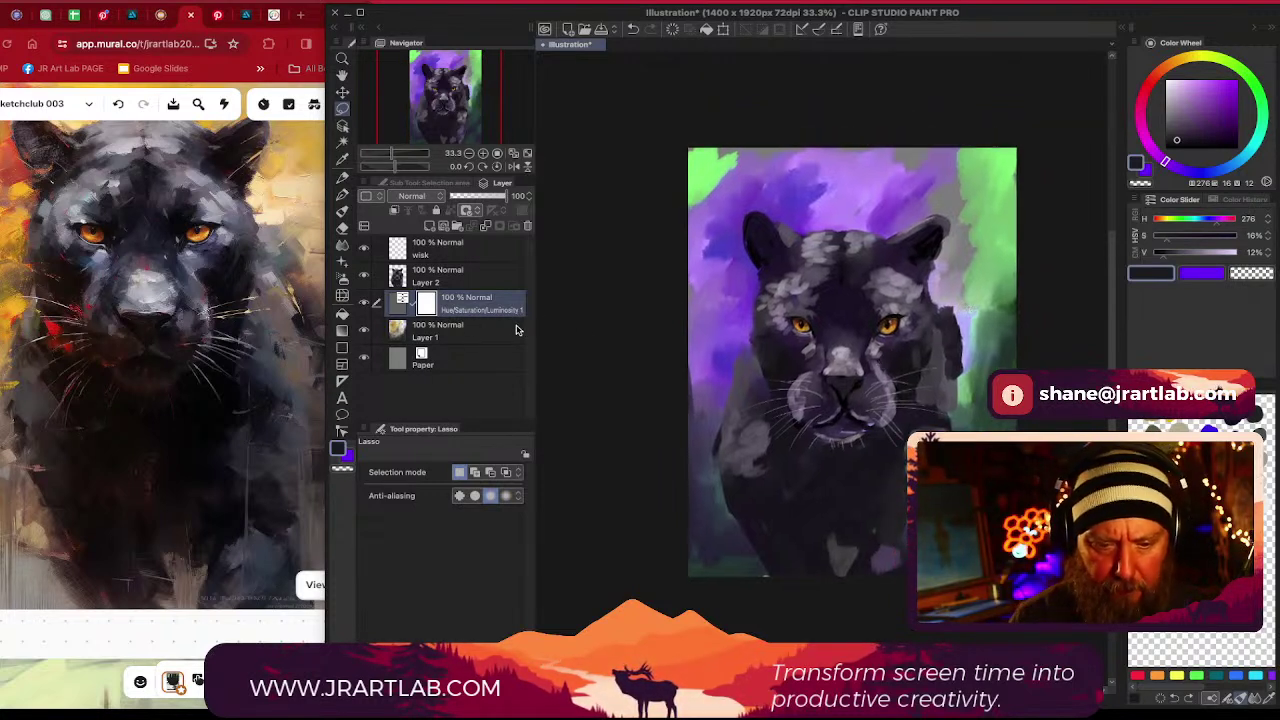
right_click(489, 309)
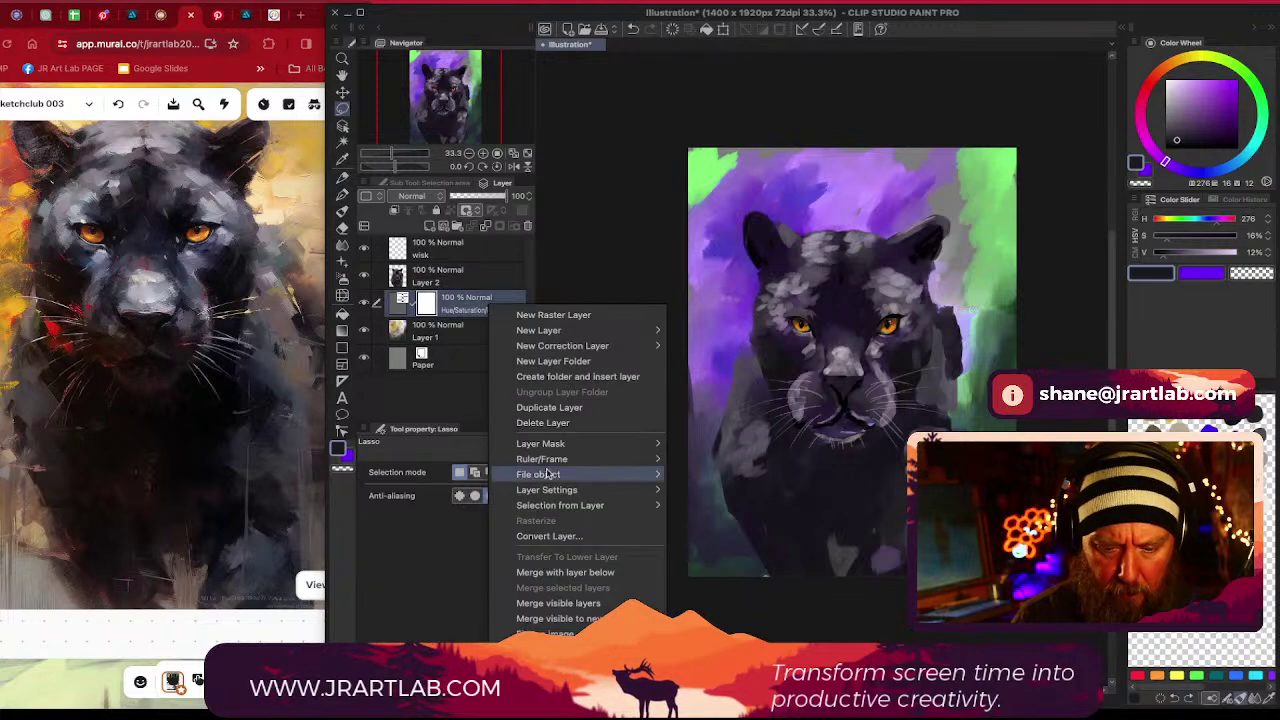
left_click(593, 572)
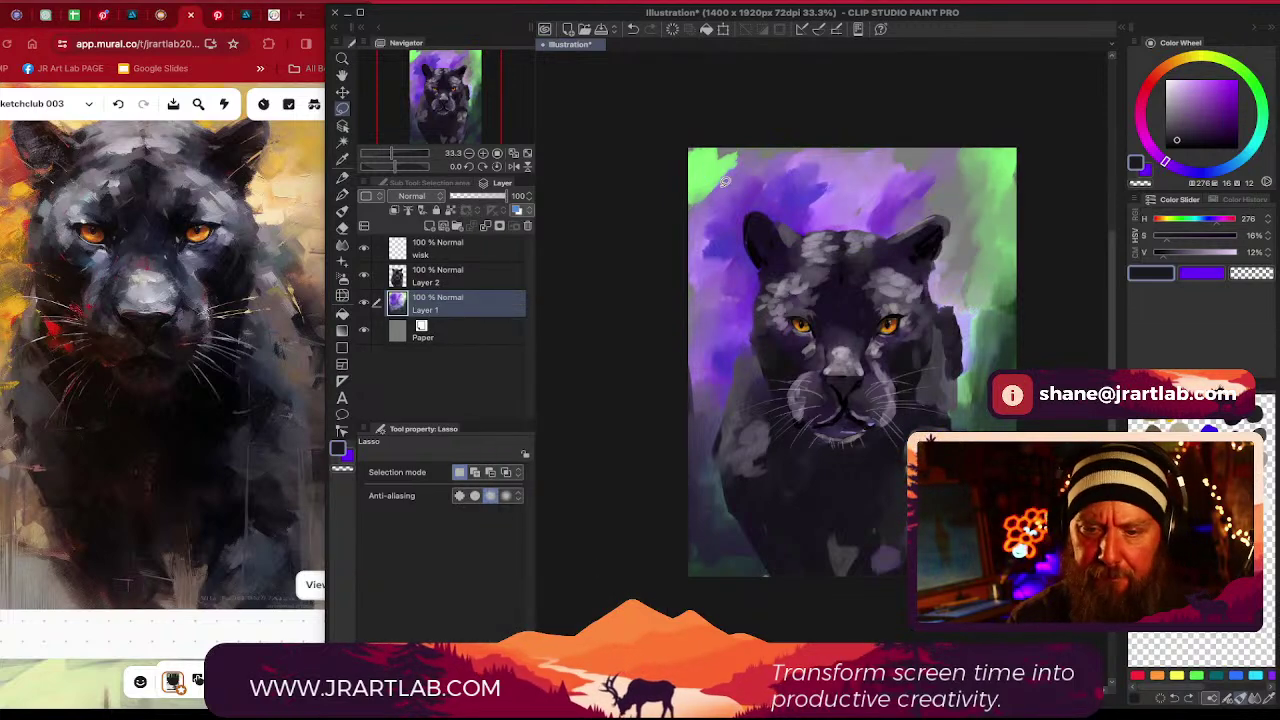
With the Oil paint brush at size 60, cover the green upper-left background corner in sampled purple H 264, S 51%, V 76%
left_click_drag(750, 227, 734, 266)
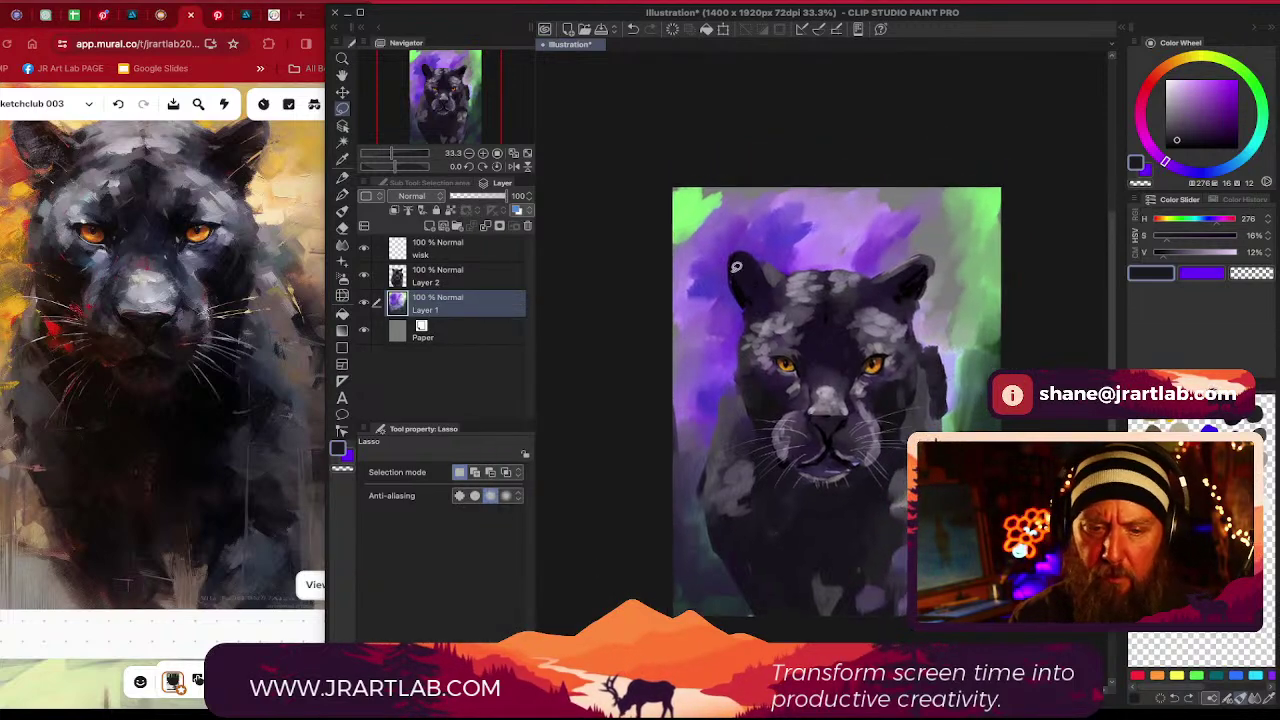
left_click(342, 178)
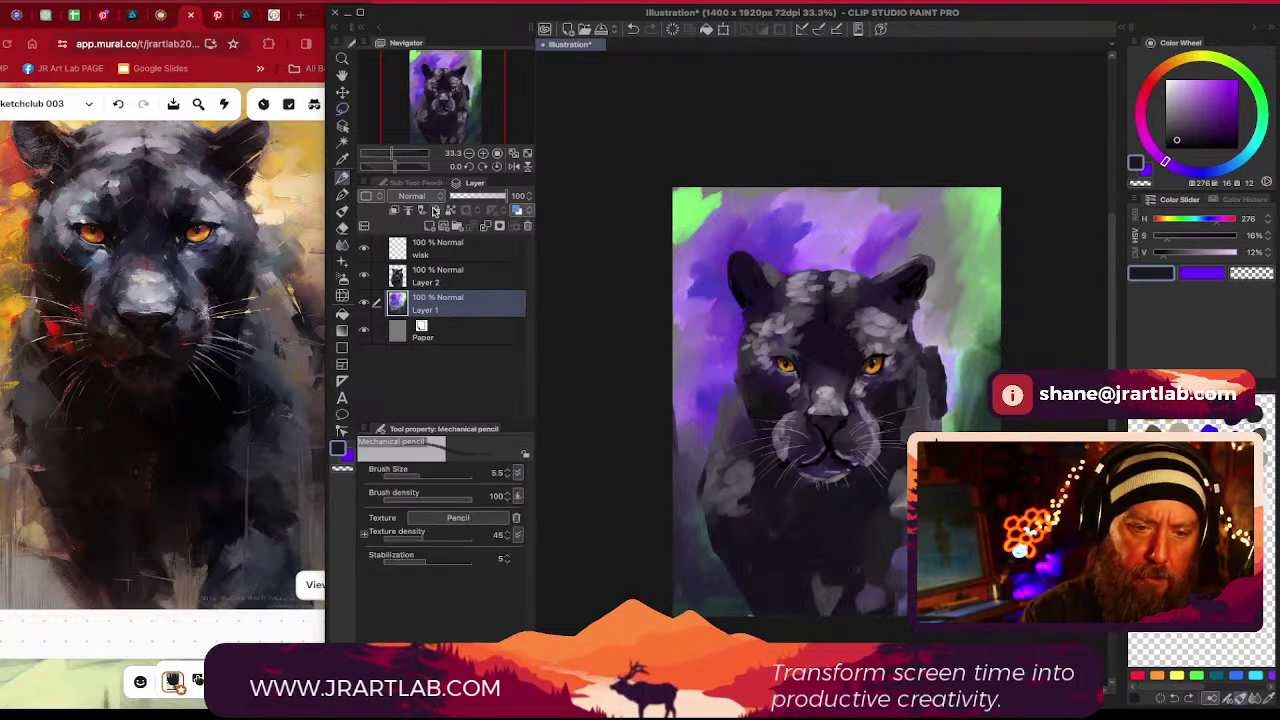
left_click(345, 211)
left_click(729, 223, "shift")
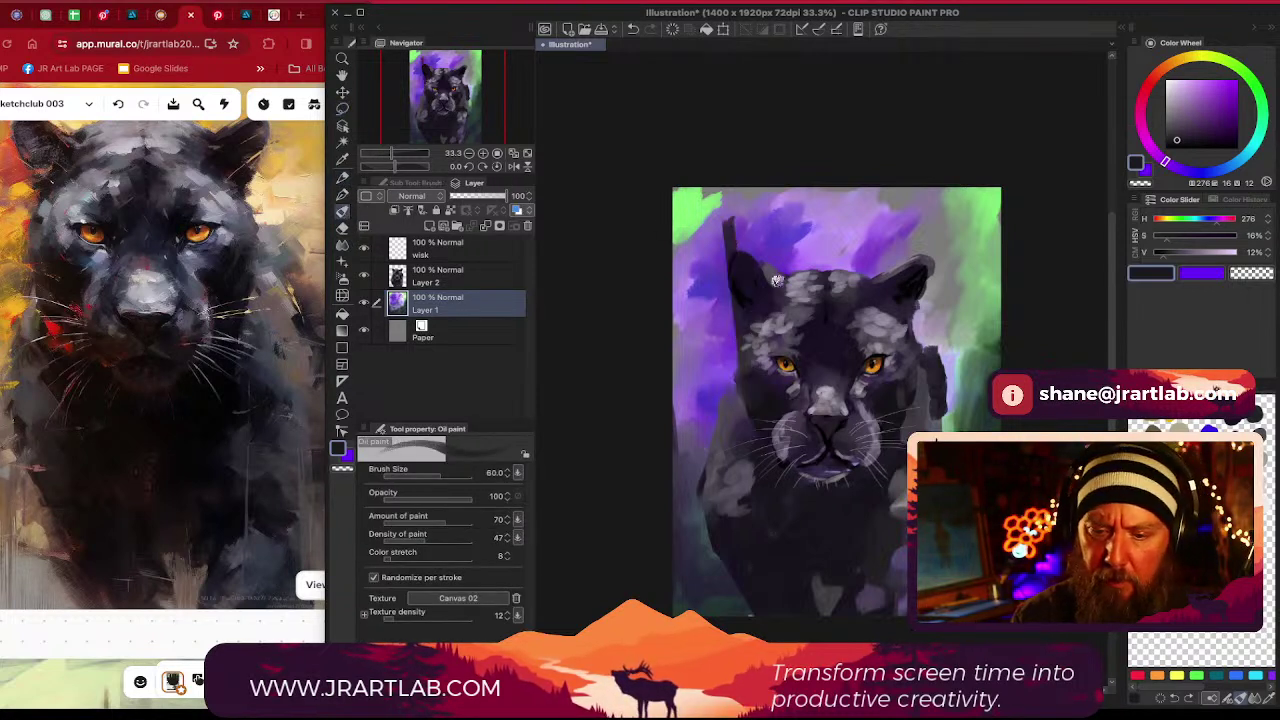
key("super+z")
left_click(728, 221, "alt")
mouse_move(715, 211)
left_mouse_down()
mouse_move(673, 238)
mouse_move(717, 206)
mouse_move(708, 191)
mouse_move(676, 200)
mouse_move(684, 182)
mouse_move(673, 220)
mouse_move(710, 200)
left_mouse_up()
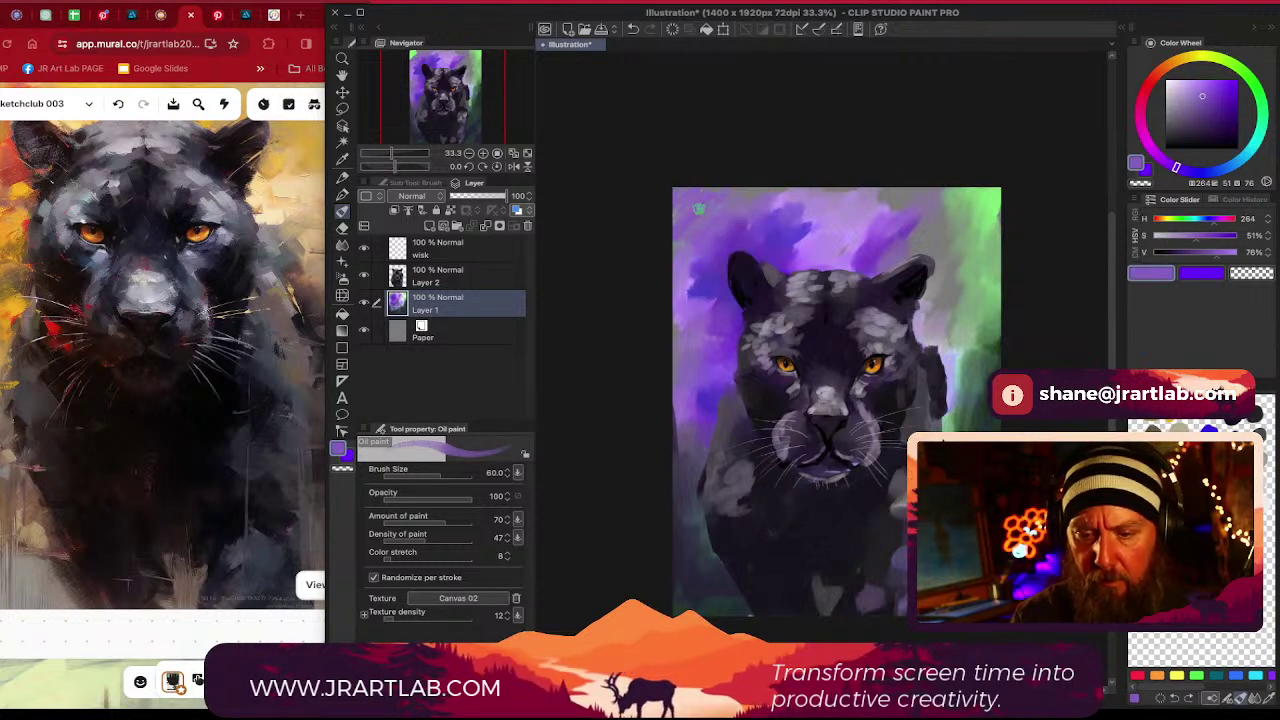
Blend sampled light purple H 268, S 31%, V 80% into the upper-left background at brush size 30
left_click(801, 193, "alt")
key("[")
key("[")
key("[")
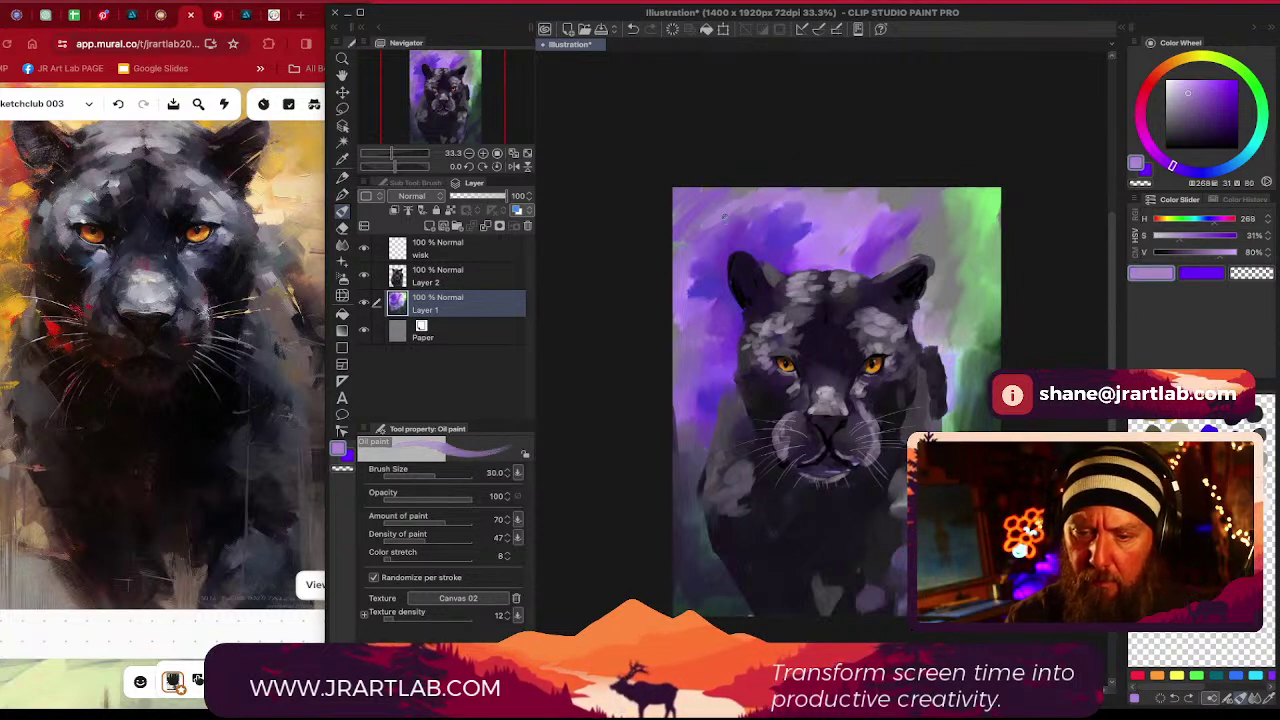
Enlarge the Oil paint brush to 100 and repaint the background right of the panther with sampled green H 119, S 38%, V 76%
key("]")
key("]")
key("]")
key("]")
key("]")
key("]")
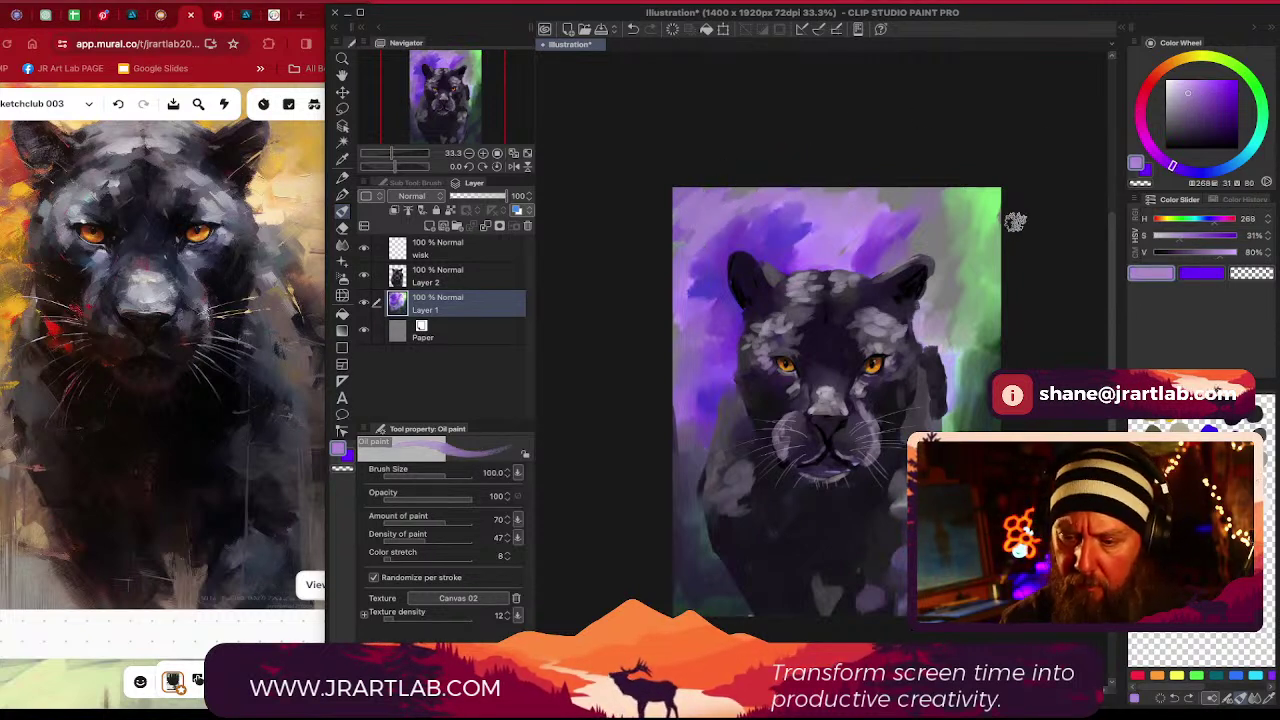
left_click_drag(996, 266, 988, 265)
left_click(985, 292, "alt")
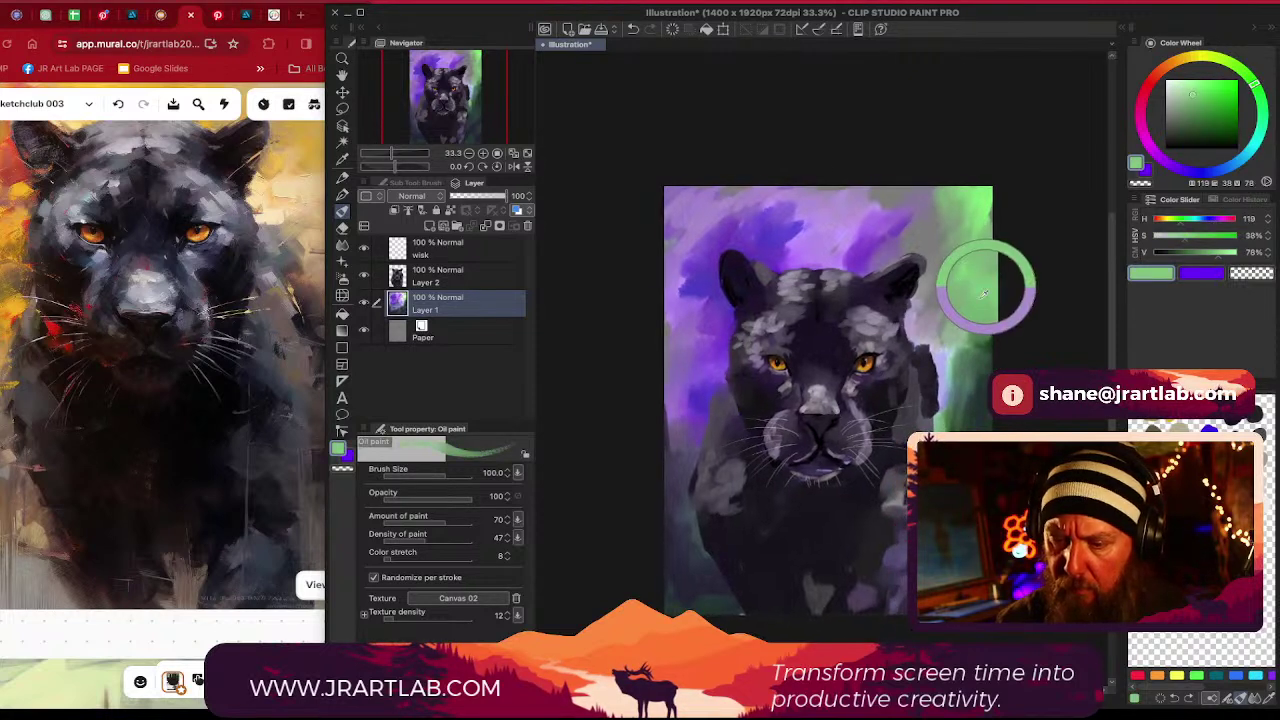
mouse_move(948, 322)
left_mouse_down()
mouse_move(938, 418)
mouse_move(950, 422)
mouse_move(973, 382)
mouse_move(958, 391)
mouse_move(969, 357)
mouse_move(949, 388)
mouse_move(972, 412)
left_mouse_up()
Paint the dark lower background with sampled teals and blues, plus dark green H 157, S 32%, V 22%, and check the reference image
left_click(960, 462, "alt")
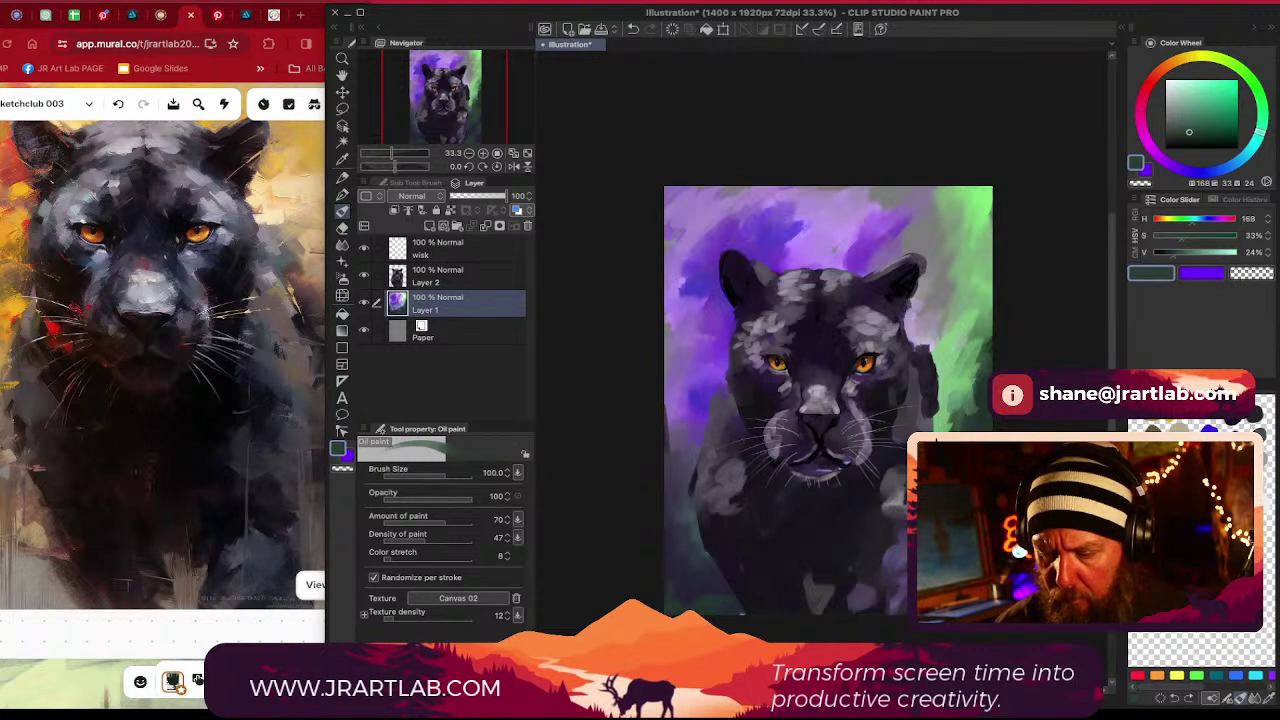
left_click(960, 480, "alt")
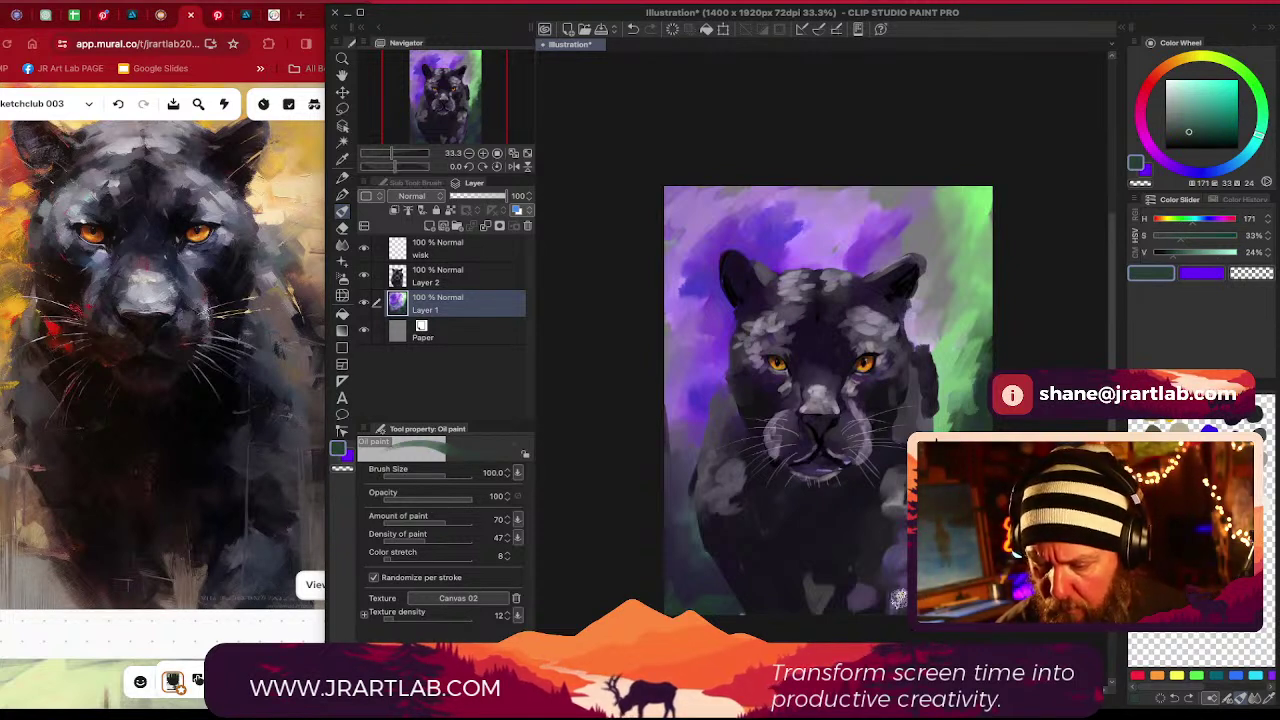
left_click(940, 590, "alt")
left_click(700, 578, "alt")
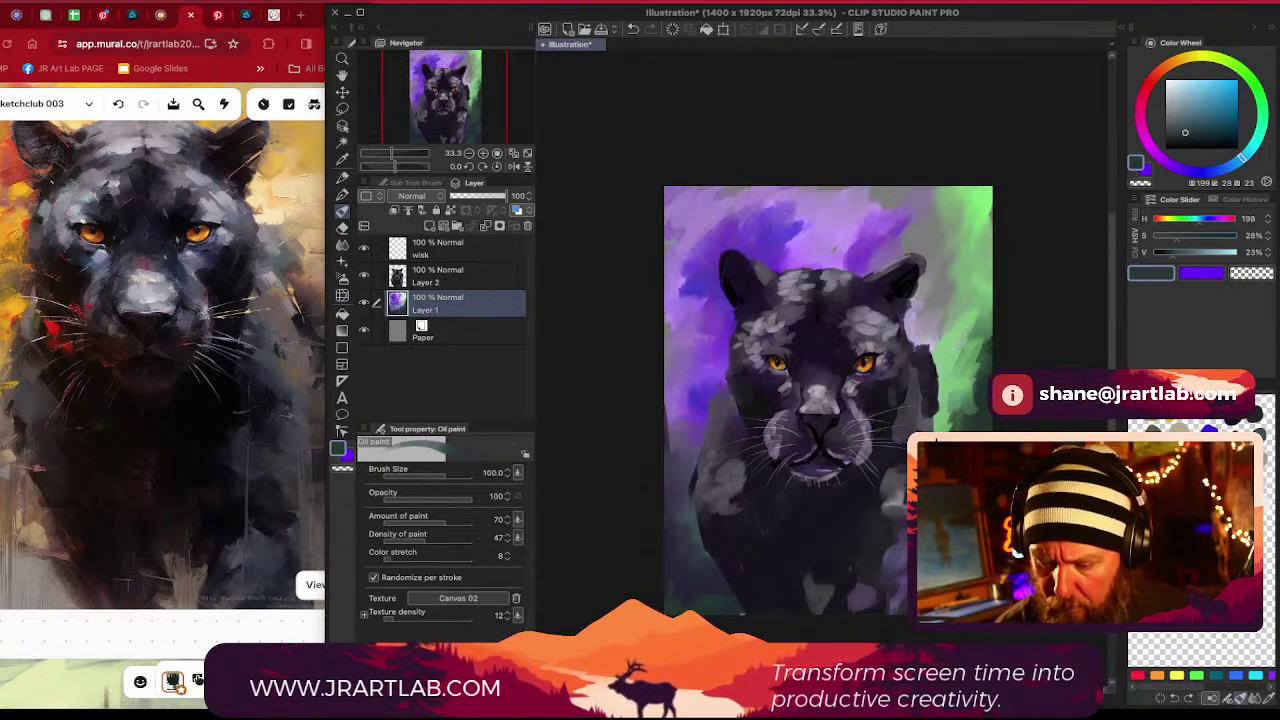
left_click(692, 588, "alt")
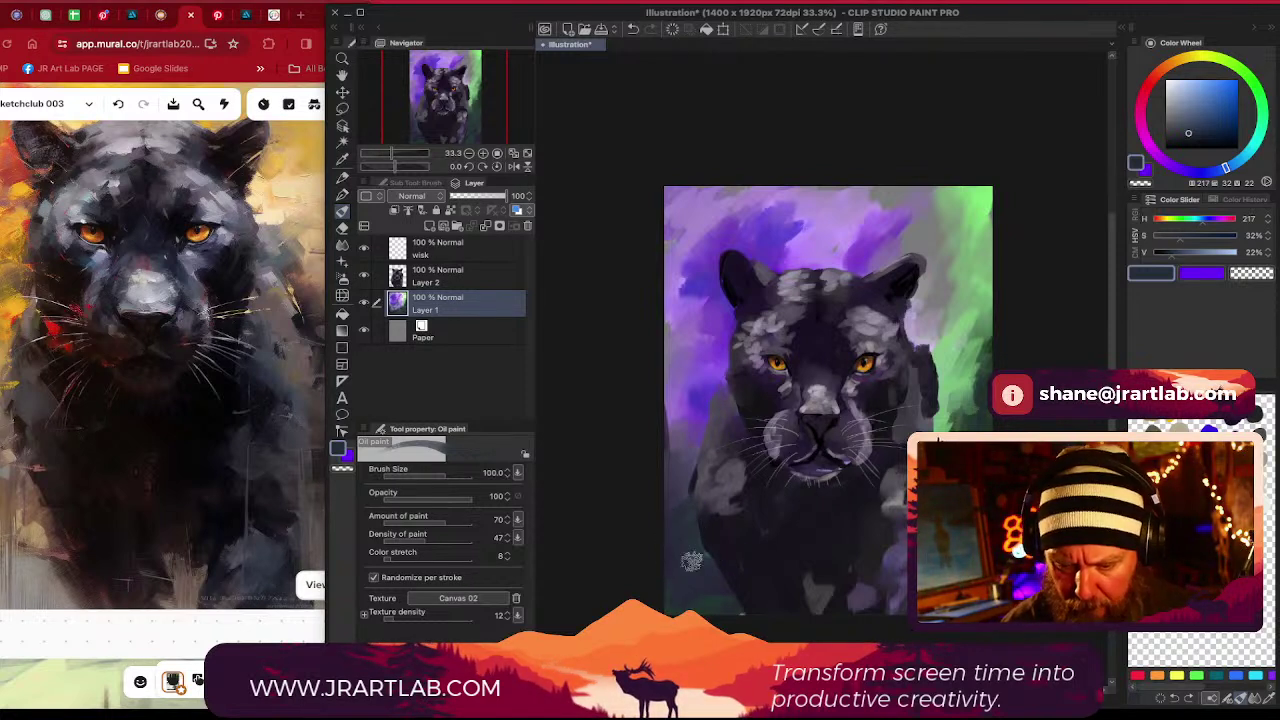
left_click(1262, 121)
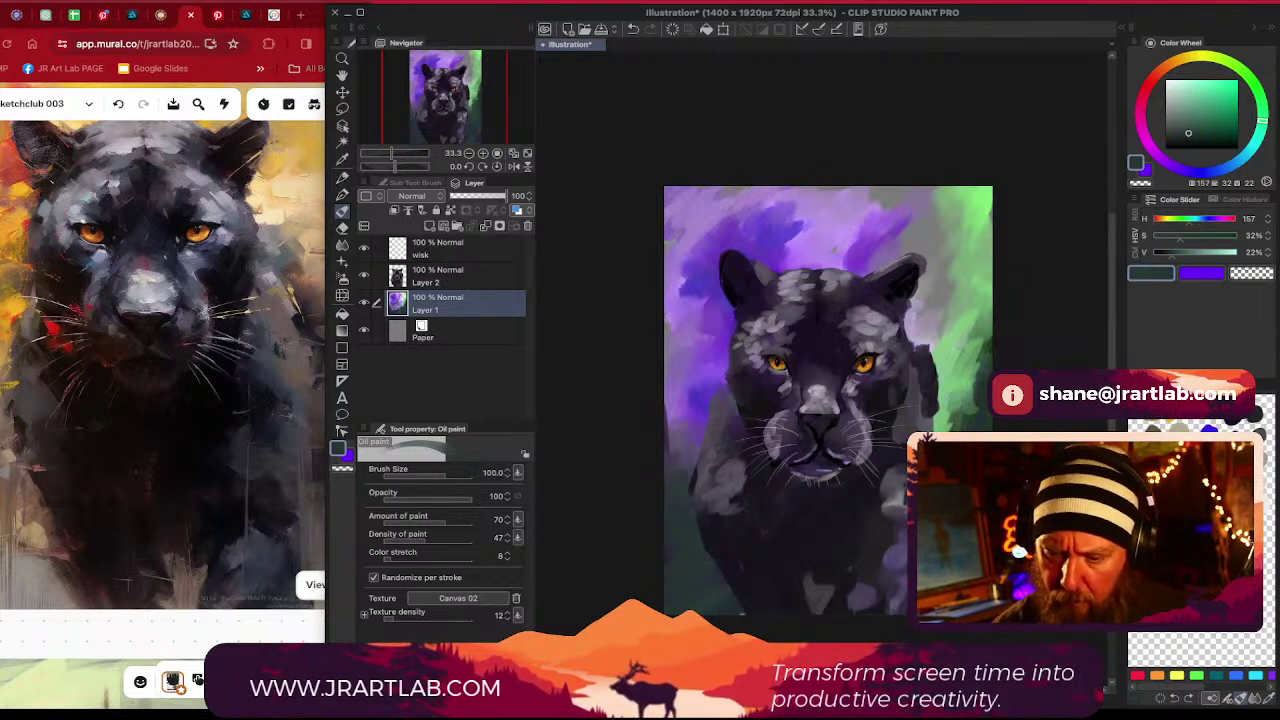
left_click(211, 360)
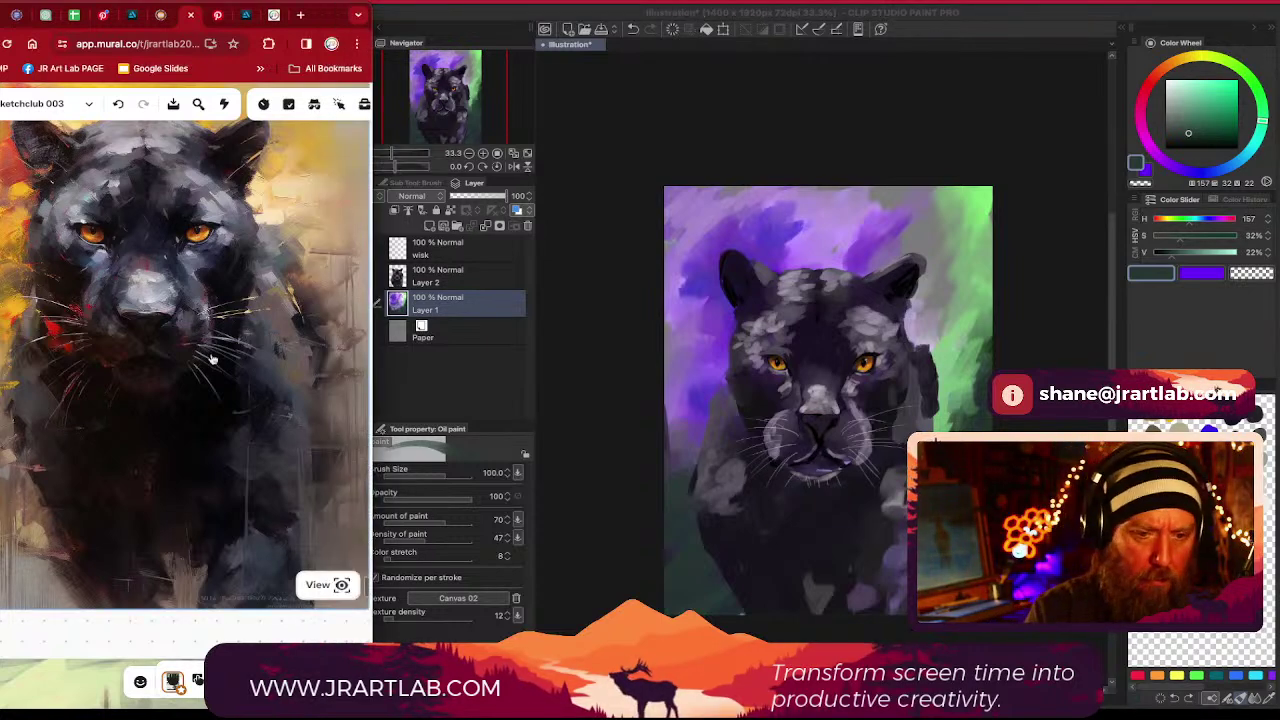
Bring the whole panther reference painting into view beside the canvas and compare the two
left_click(820, 376)
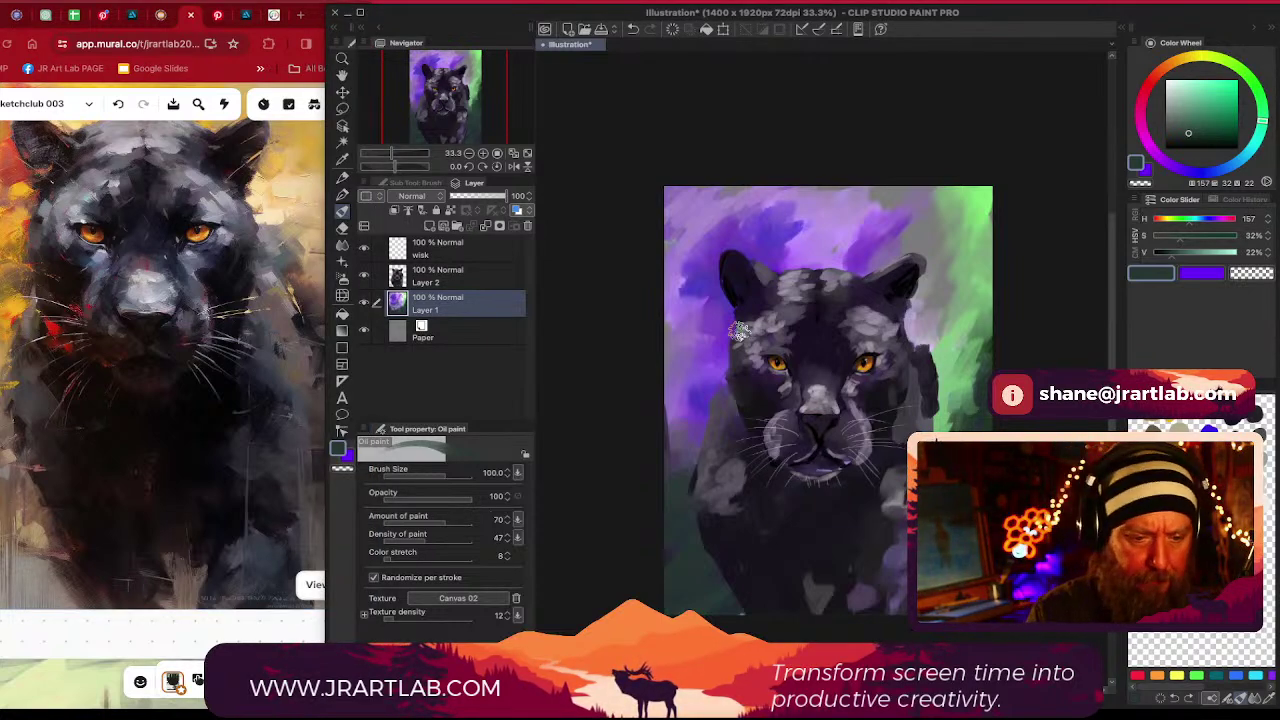
left_click_drag(326, 585, 367, 585)
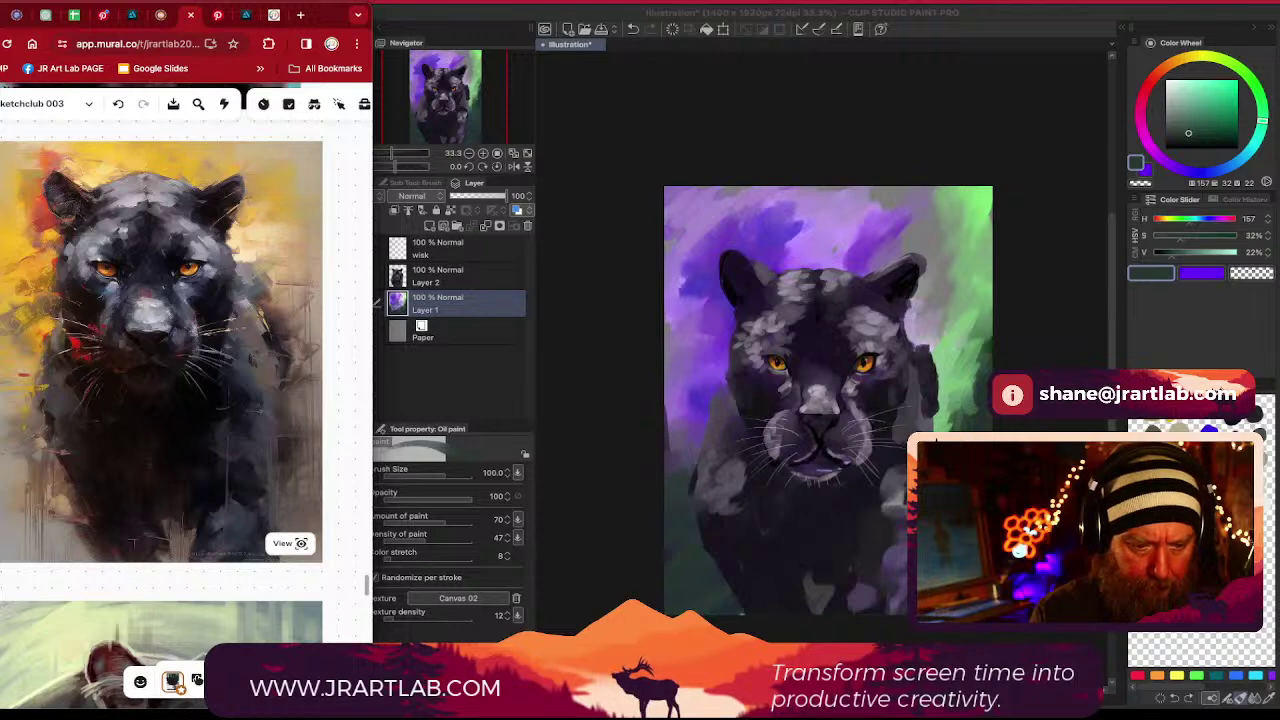
left_click_drag(349, 406, 379, 439)
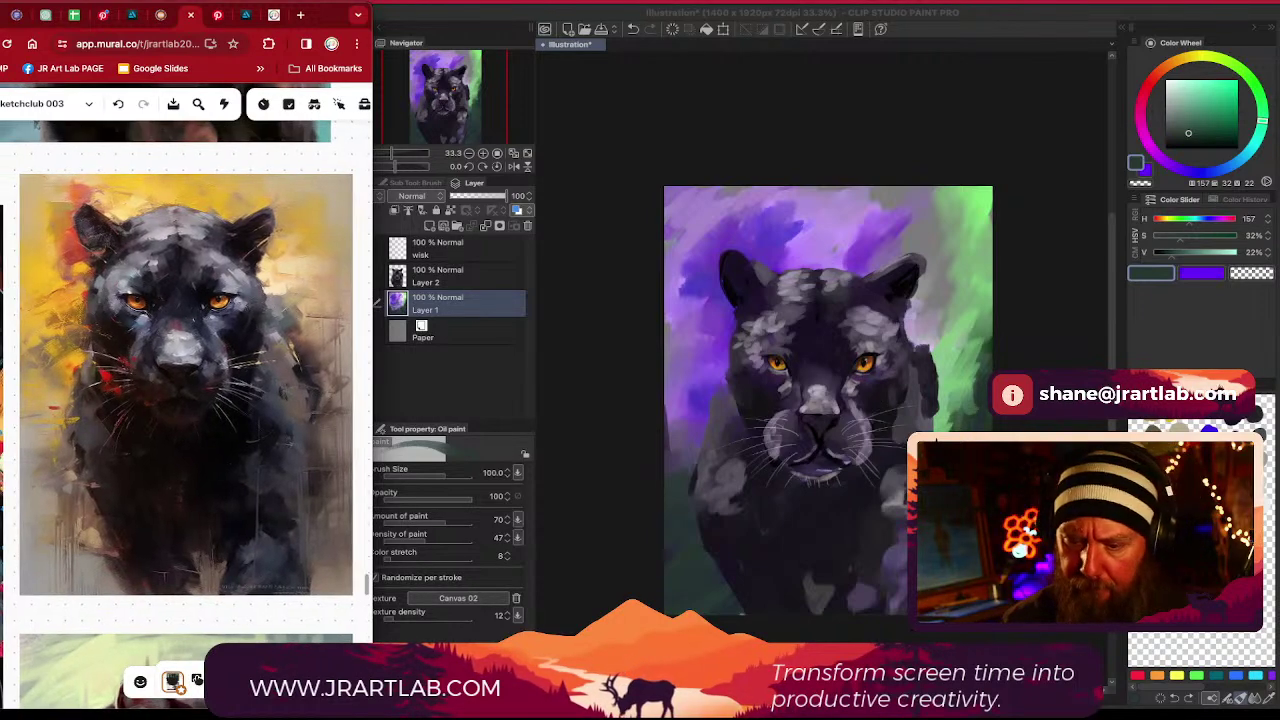
left_click(944, 404)
left_click_drag(944, 404, 978, 418)
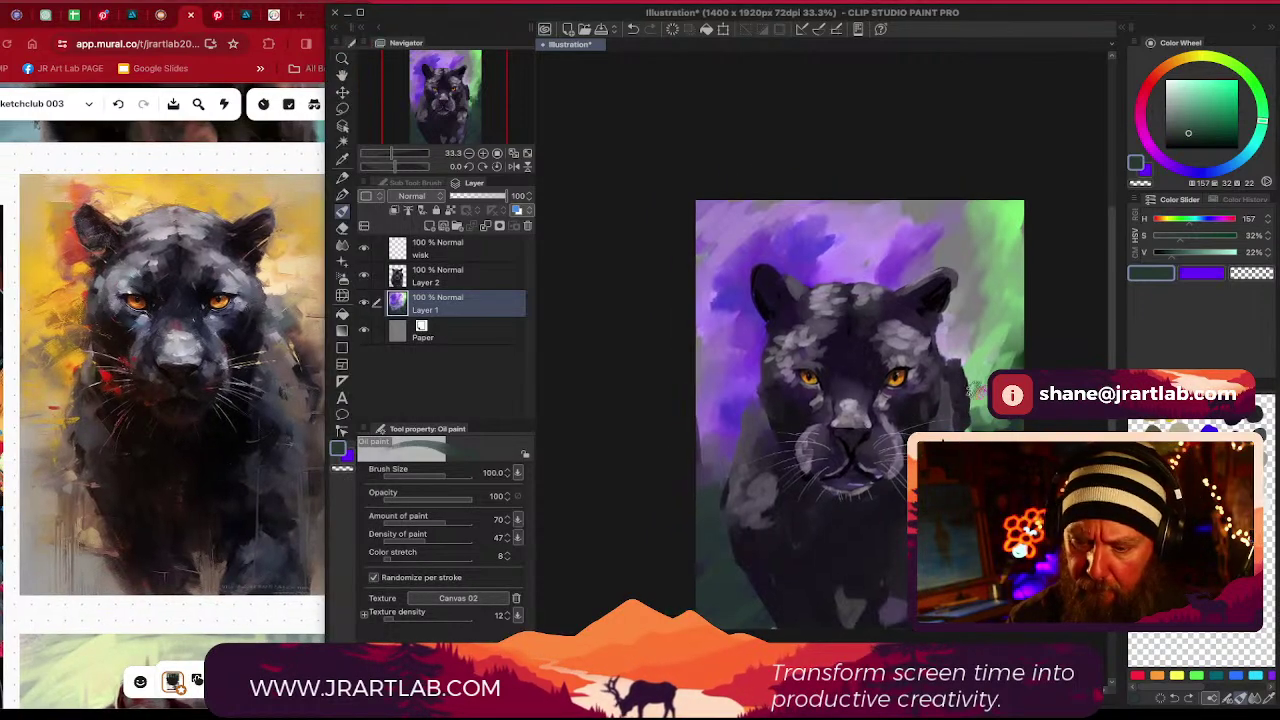
On Layer 2, paint ragged dark fur along both cheeks with the Oil paint brush at size 30, sampling purple H 276, S 39%, V 15%
left_click(447, 276)
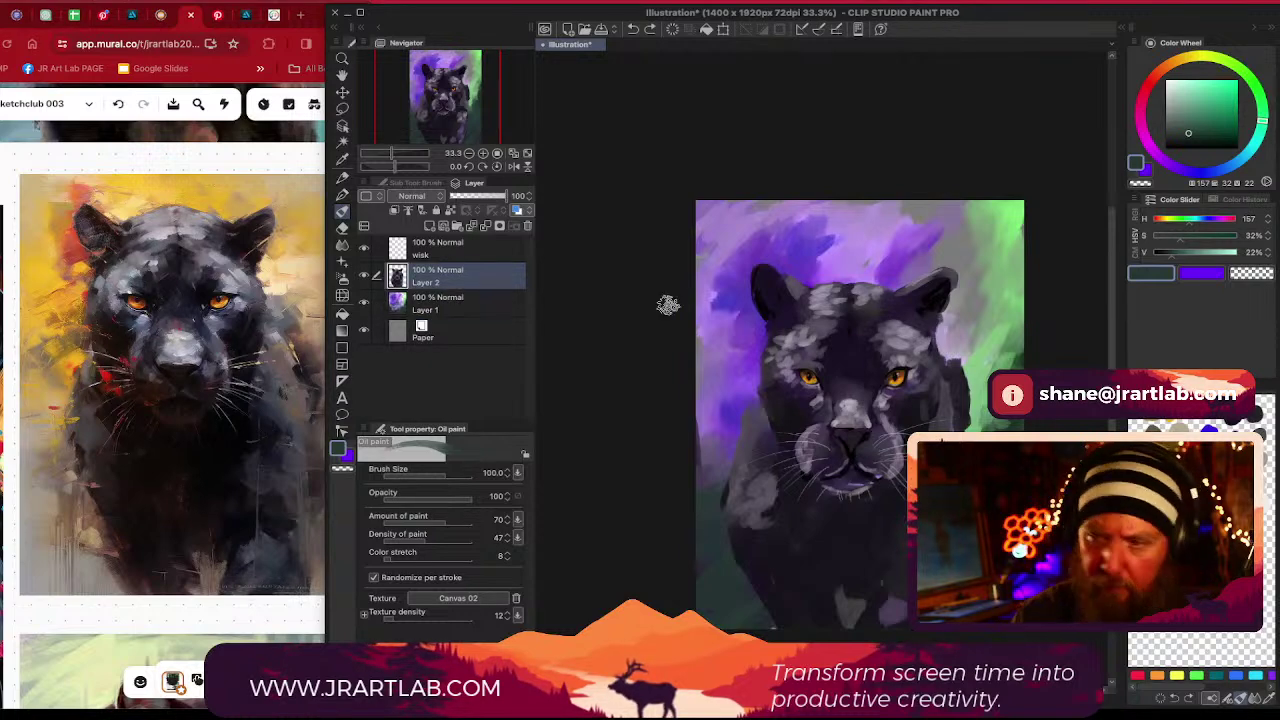
scroll(877, 417, "up", 2)
scroll(877, 417, "down", 3)
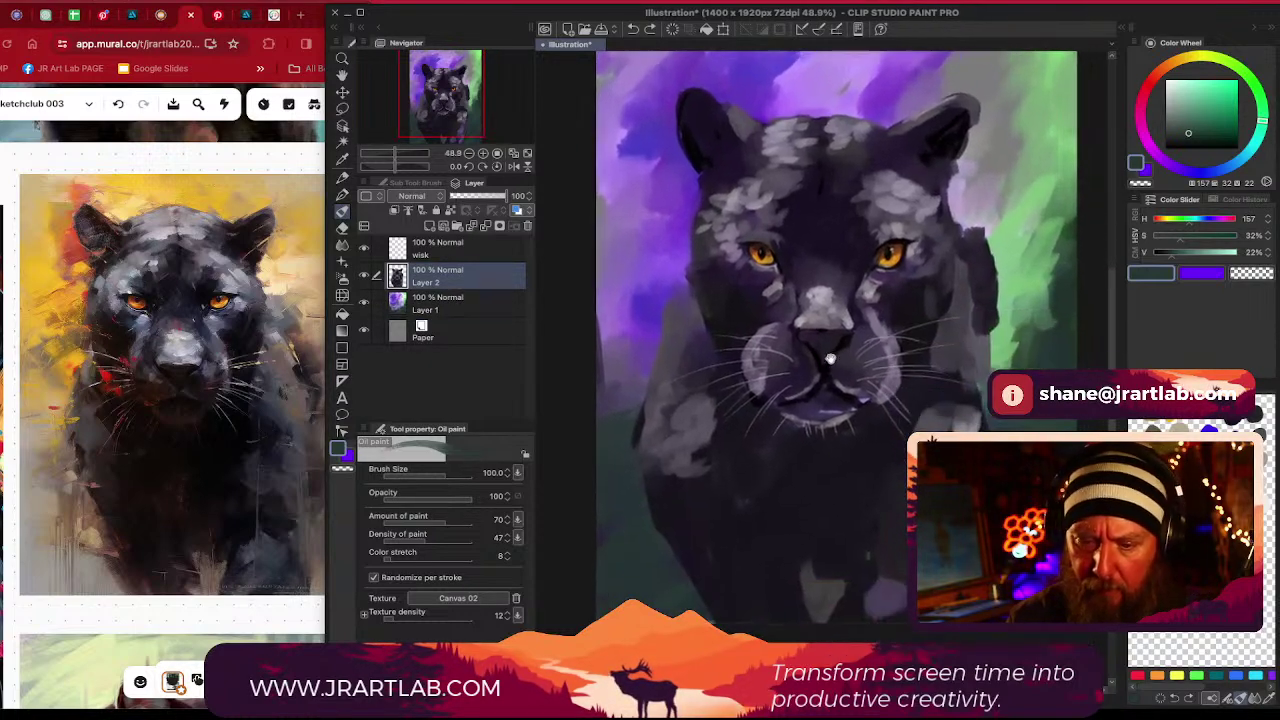
left_click(704, 280, "alt")
left_click_drag(702, 274, 708, 336)
key("bracketleft")
key("bracketleft")
key("bracketleft")
key("bracketleft")
key("bracketleft")
key("bracketleft")
mouse_move(930, 303)
left_mouse_down()
mouse_move(953, 284)
mouse_move(948, 257)
mouse_move(953, 302)
mouse_move(935, 324)
left_mouse_up()
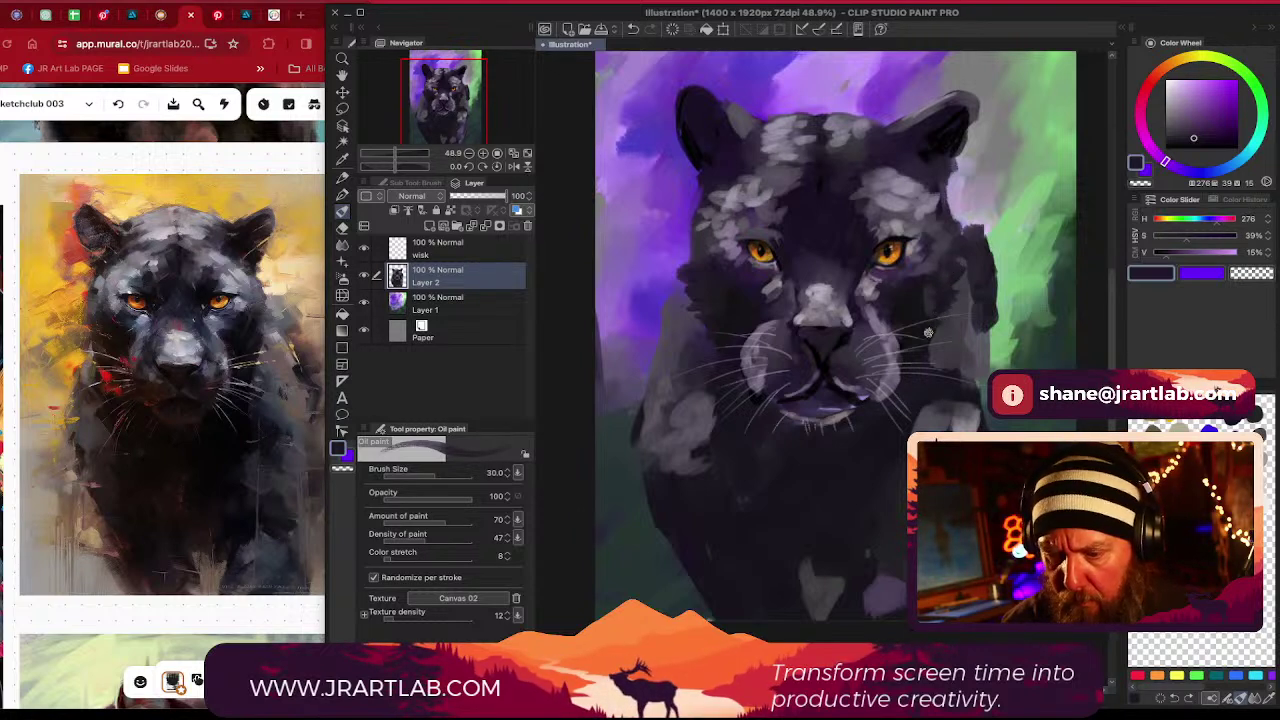
left_click(698, 256, "alt")
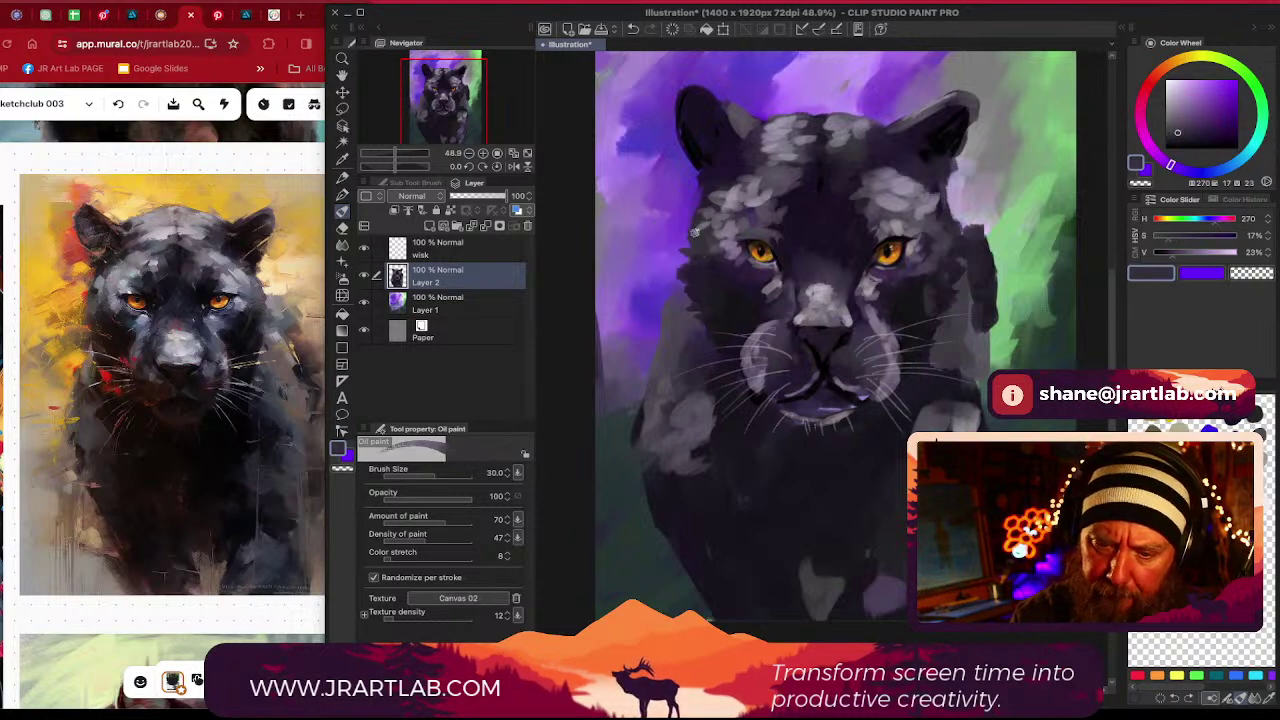
scroll(920, 410, "down", 3)
left_click_drag(920, 410, 858, 410)
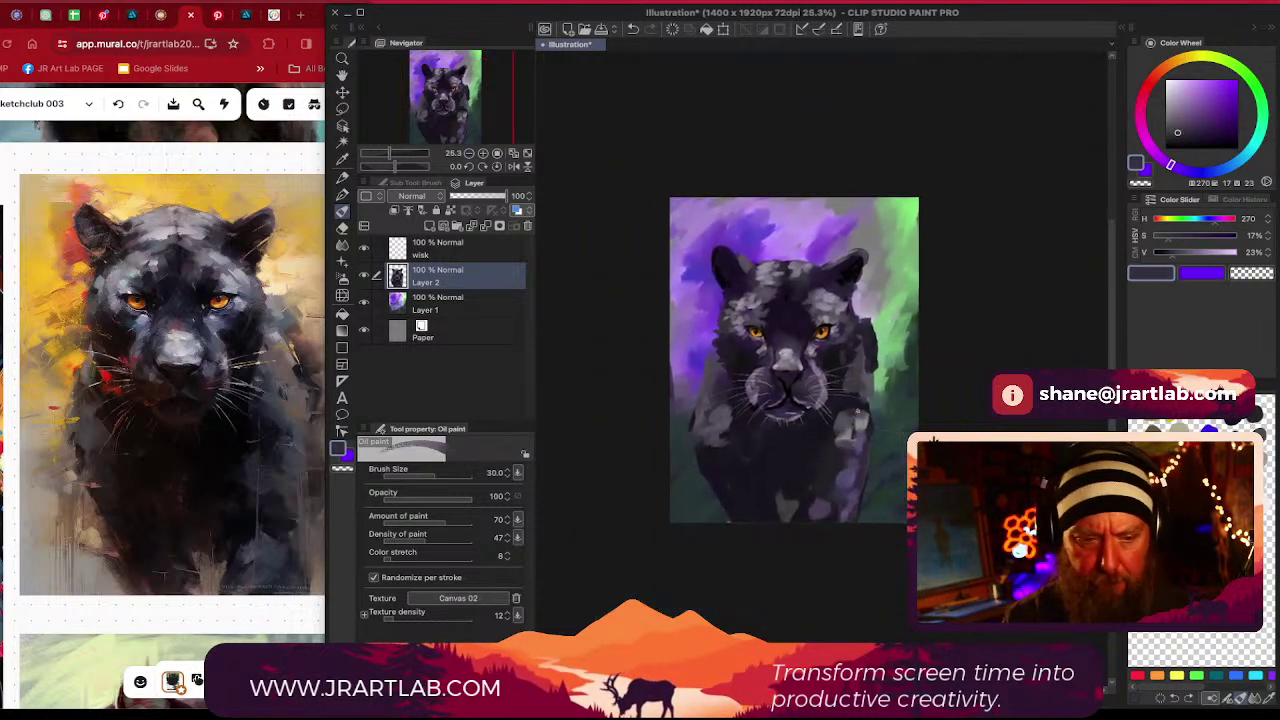
Paint highlights inside both ears with purple-greys H 267, S 13%, V 60% and H 267, S 10%, V 39%
left_click(737, 283, "alt")
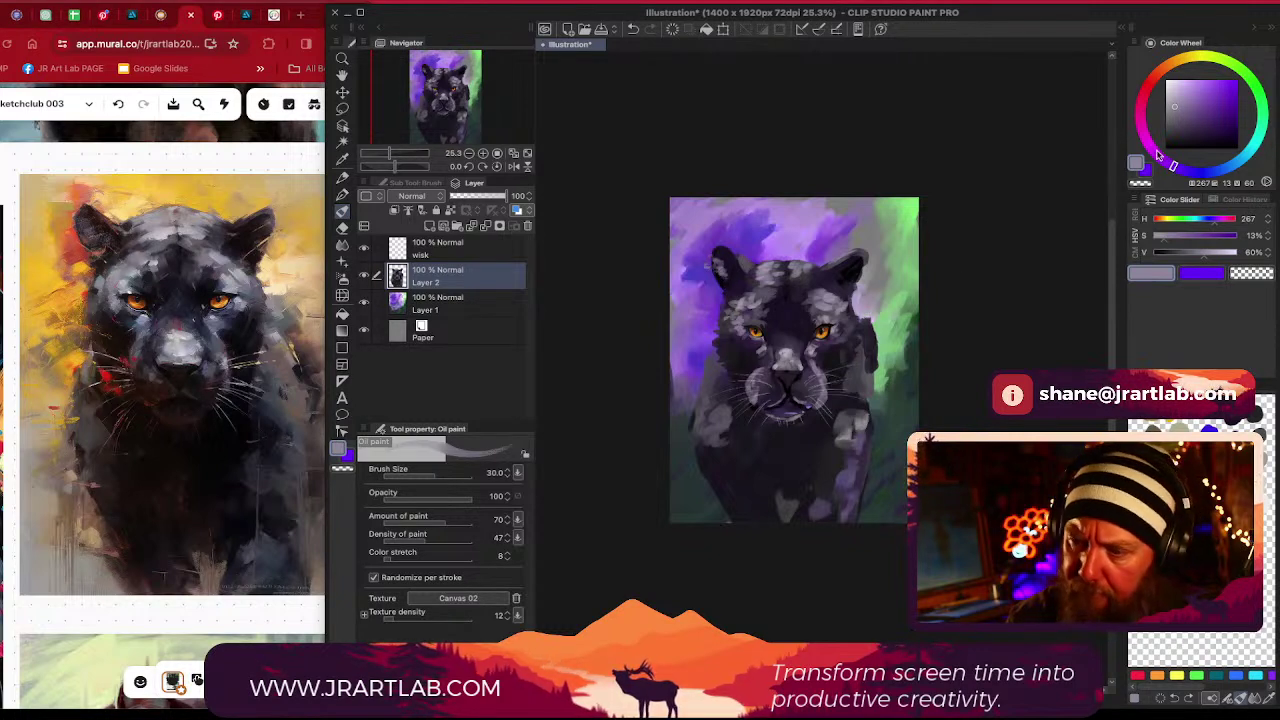
left_click(1172, 121)
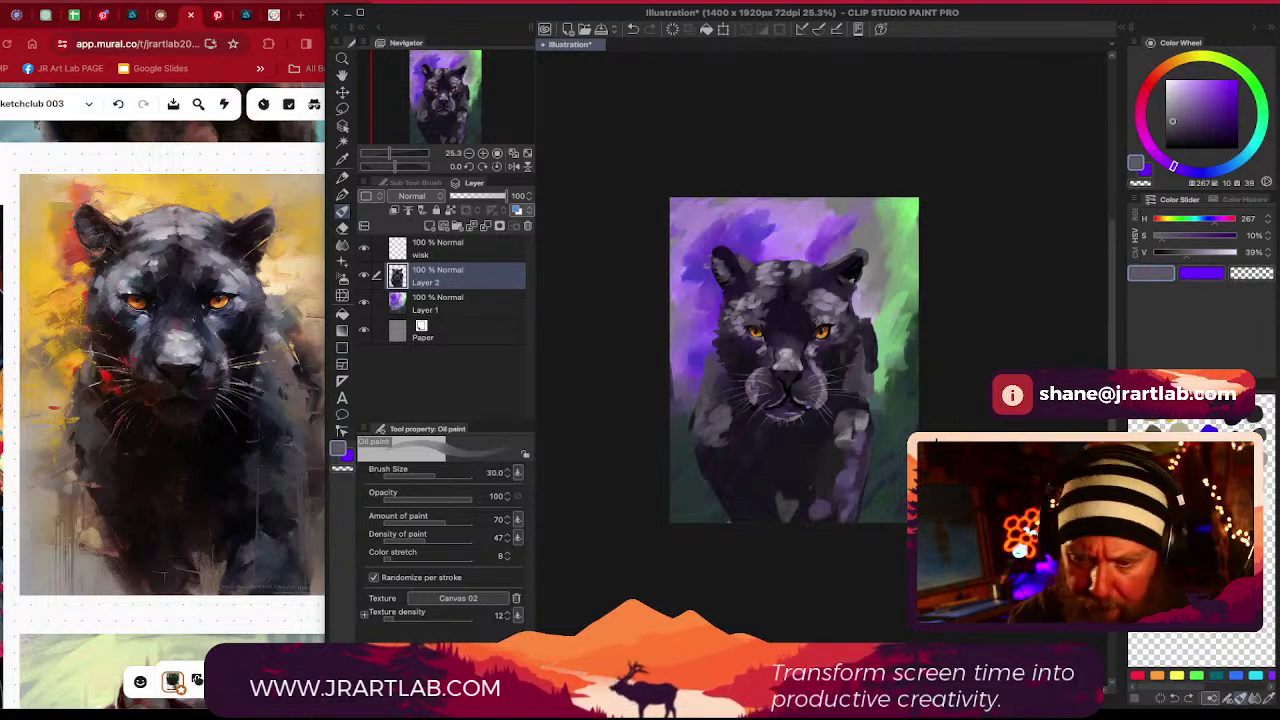
left_click_drag(848, 277, 857, 270)
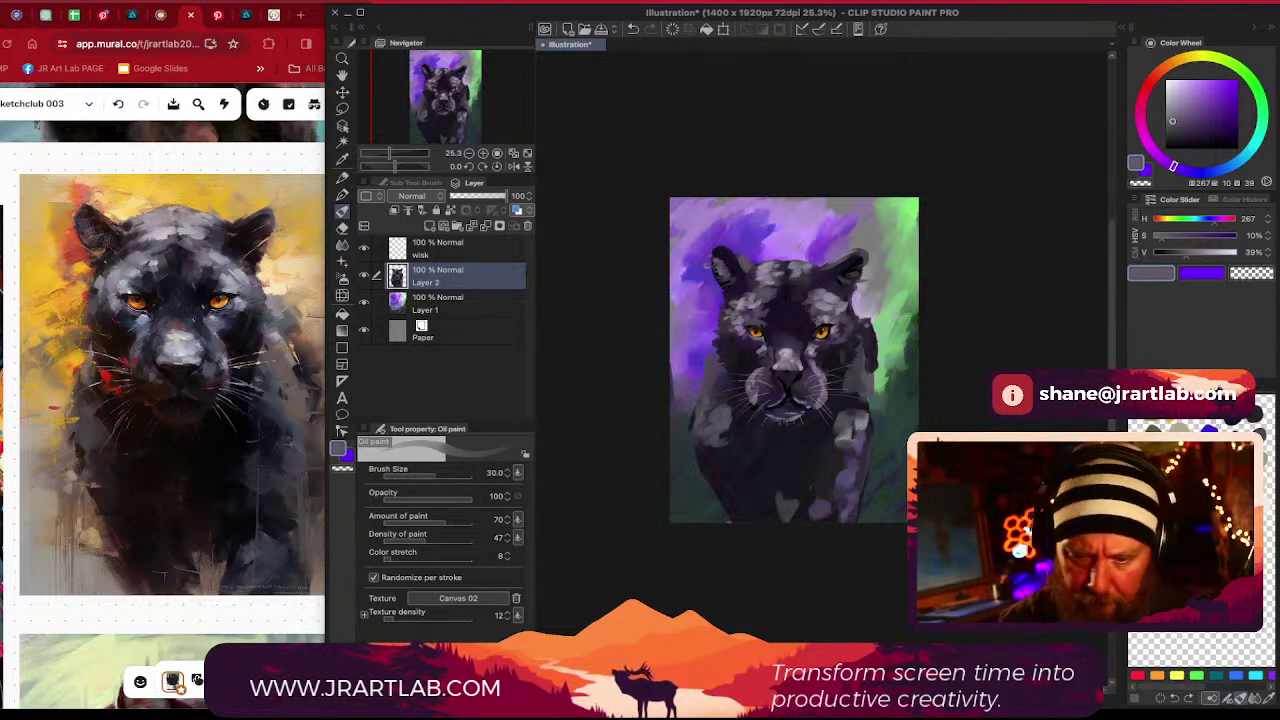
Paint grey highlights on the shoulder right of the head with H 265, S 7%, V 61%, then shade with sampled dark H 274, S 39%, V 14%
left_click(857, 378, "alt")
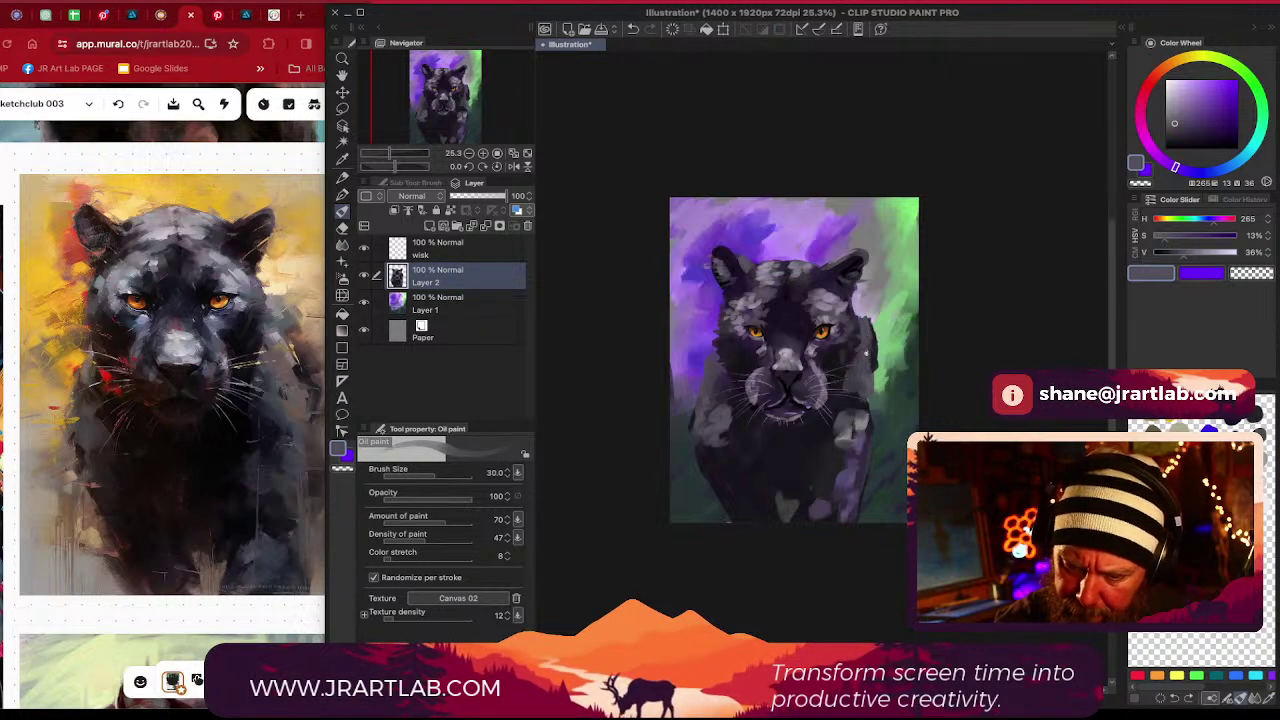
left_click_drag(1177, 117, 1171, 106)
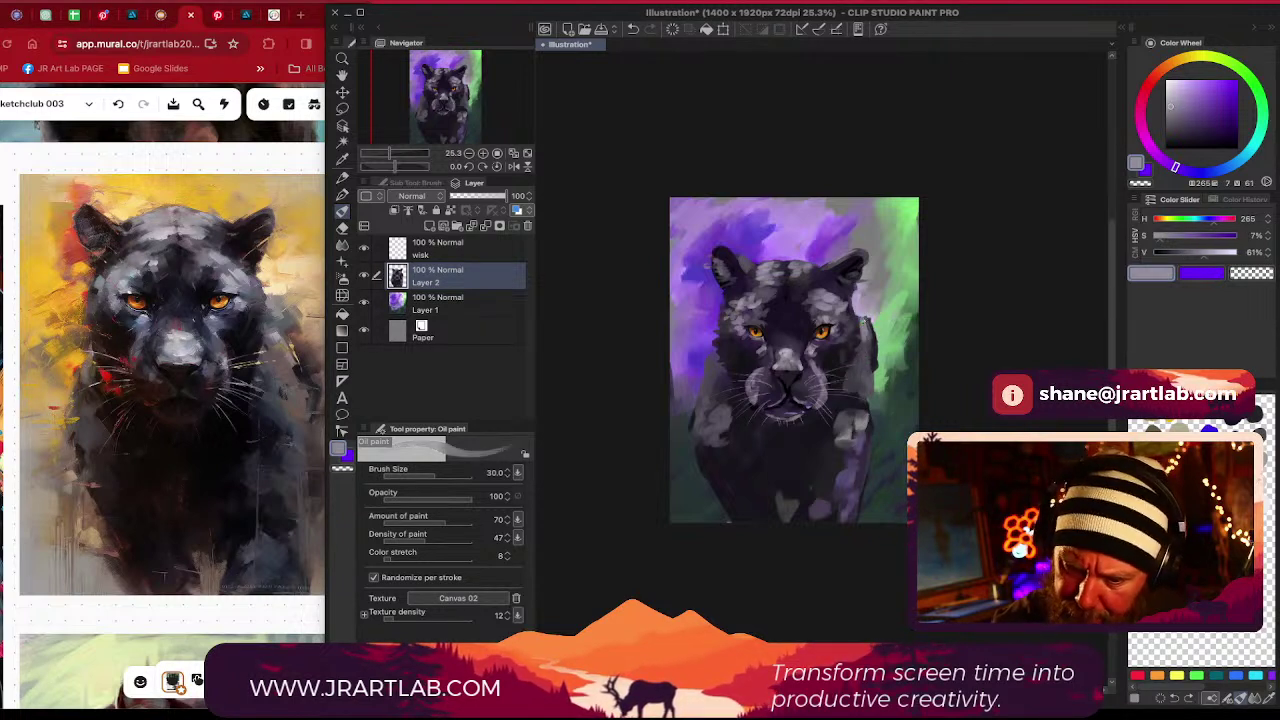
left_click_drag(861, 343, 865, 374)
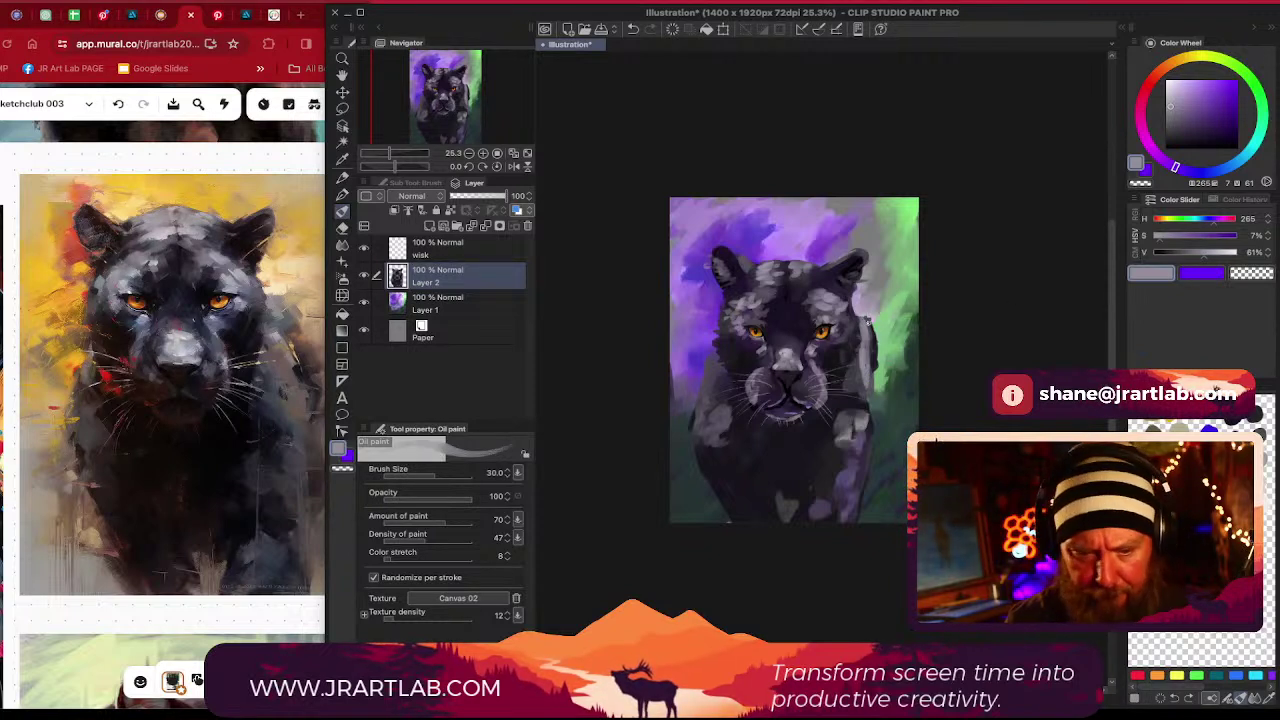
left_click(866, 331, "alt")
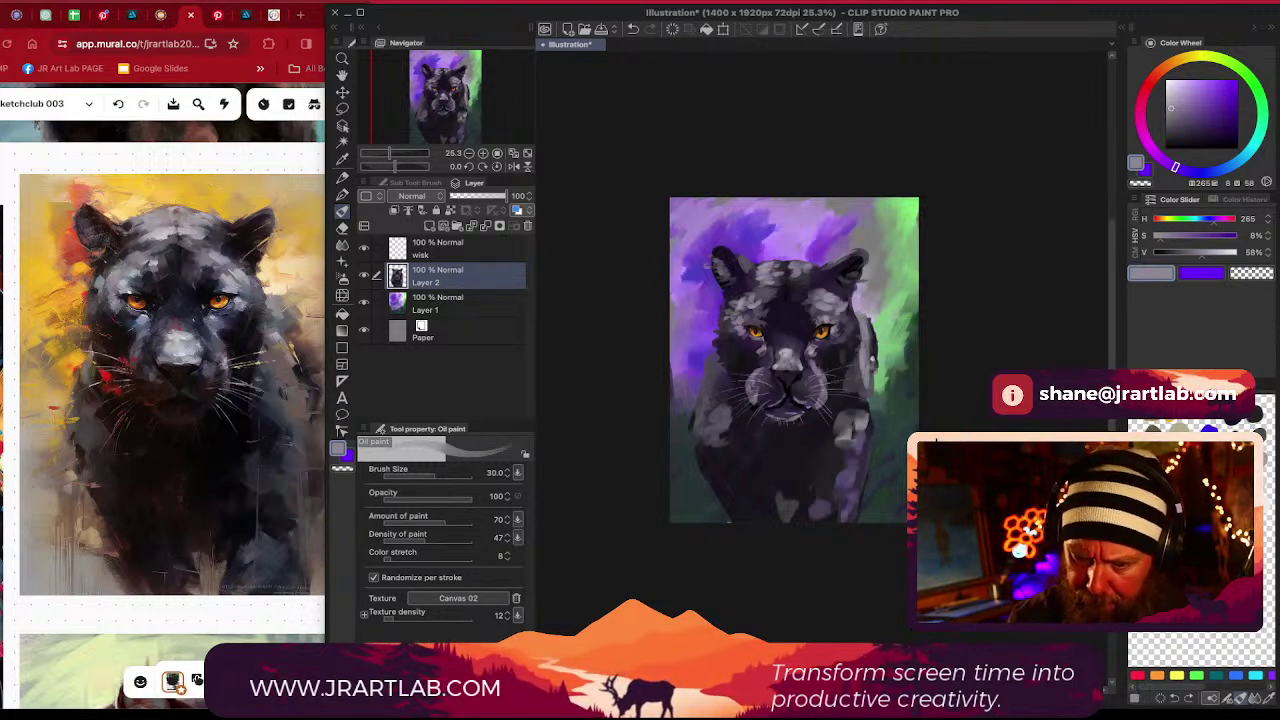
mouse_move(871, 358)
left_mouse_down()
mouse_move(873, 380)
mouse_move(853, 381)
left_mouse_up()
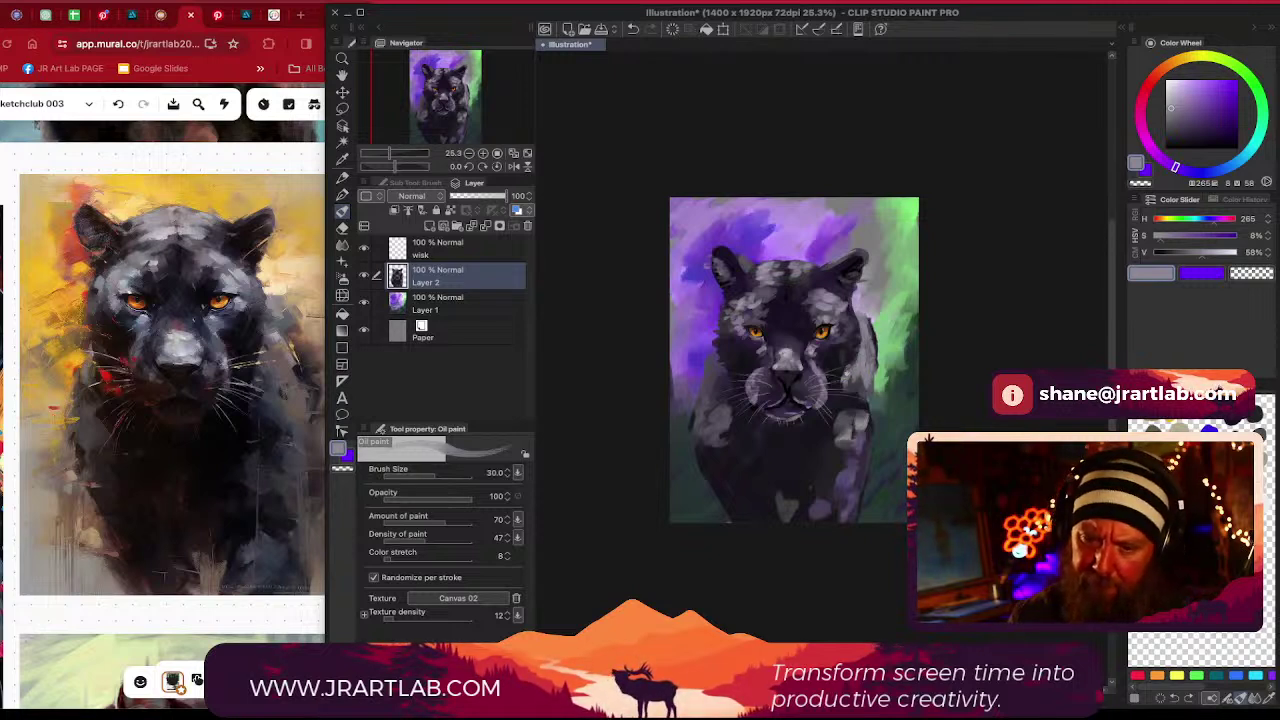
left_click(1178, 117)
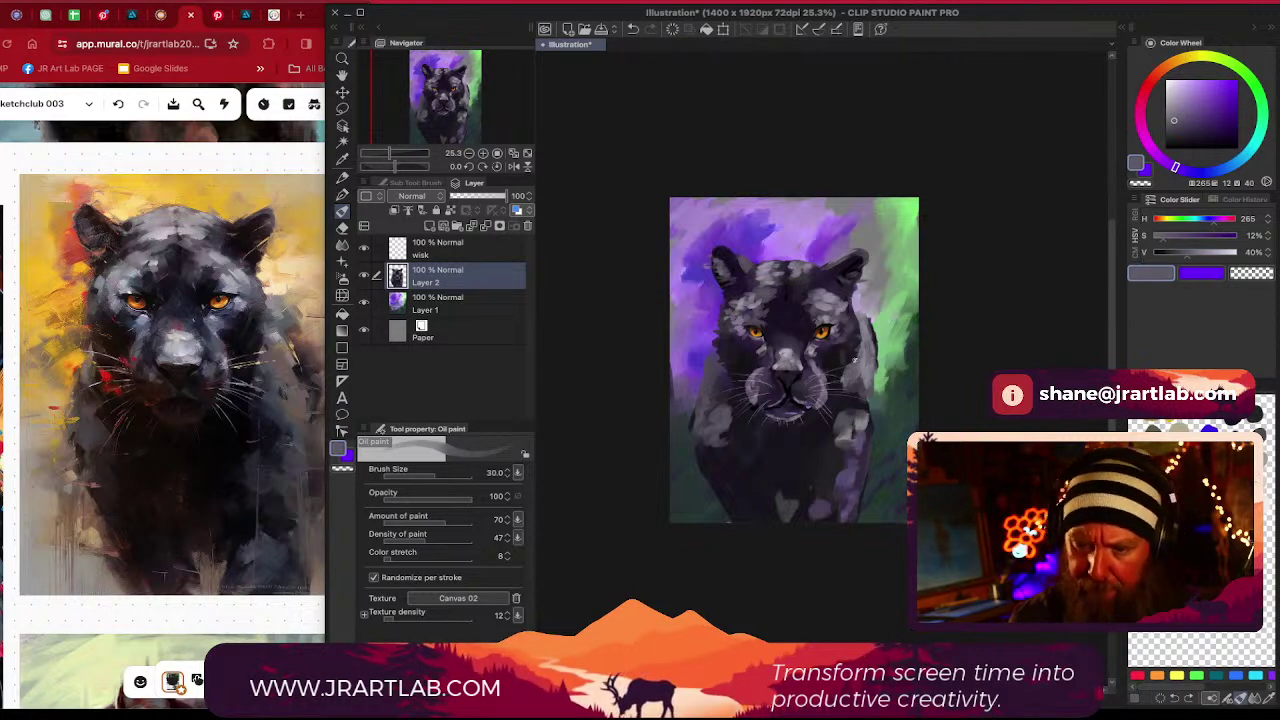
left_click(850, 358, "alt")
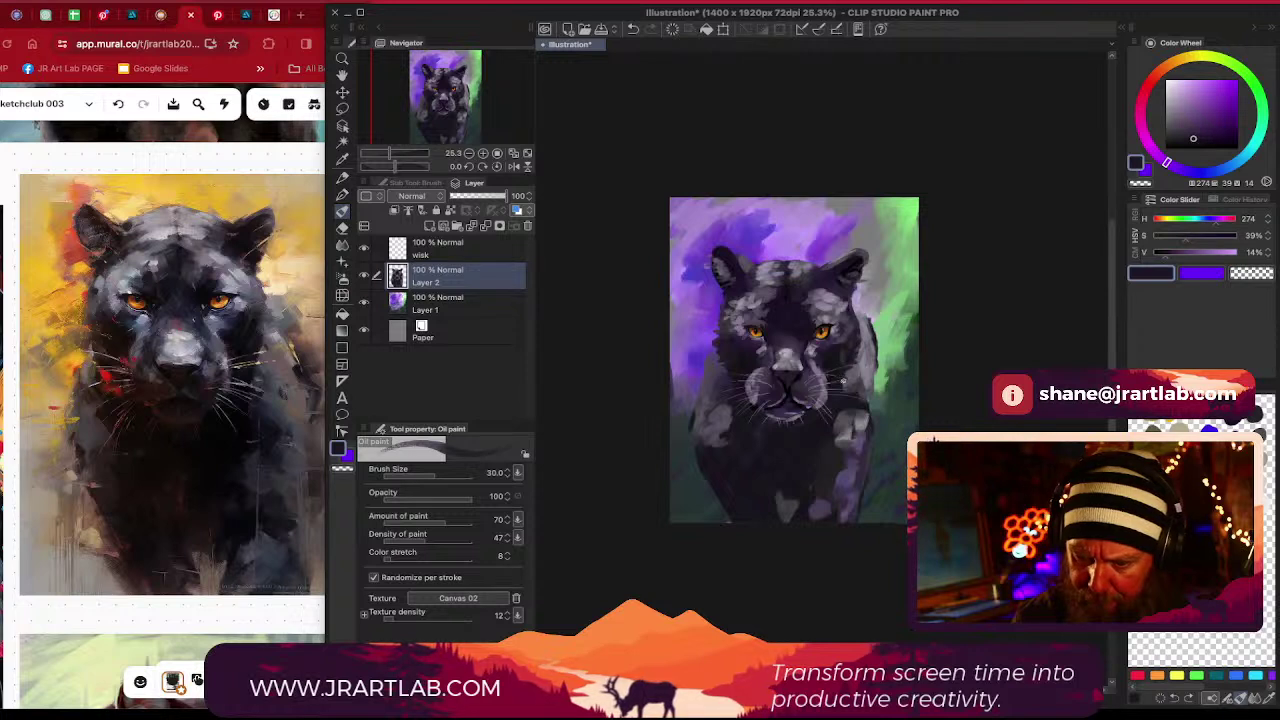
Enlarge the Oil paint brush to 40 and paint highlights on both muzzle pads with light grey H 274, S 9%, V 60%
left_click(786, 321, "alt")
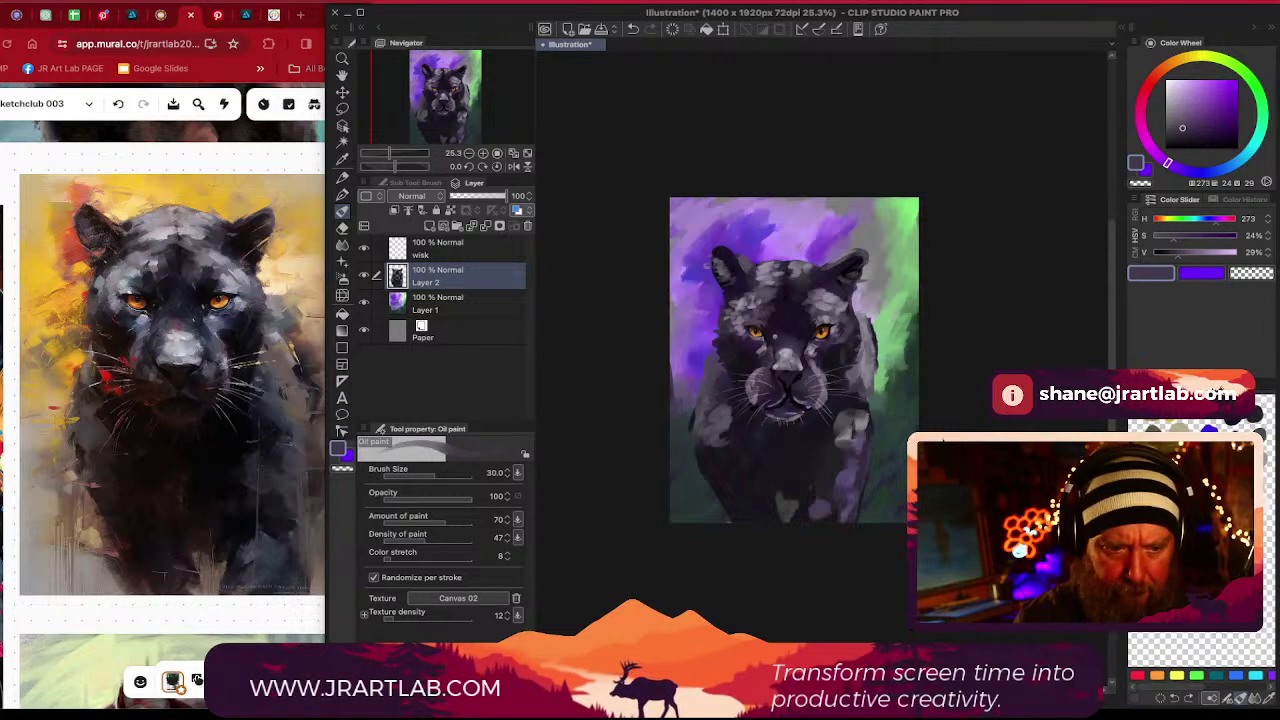
scroll(920, 420, "up", 3)
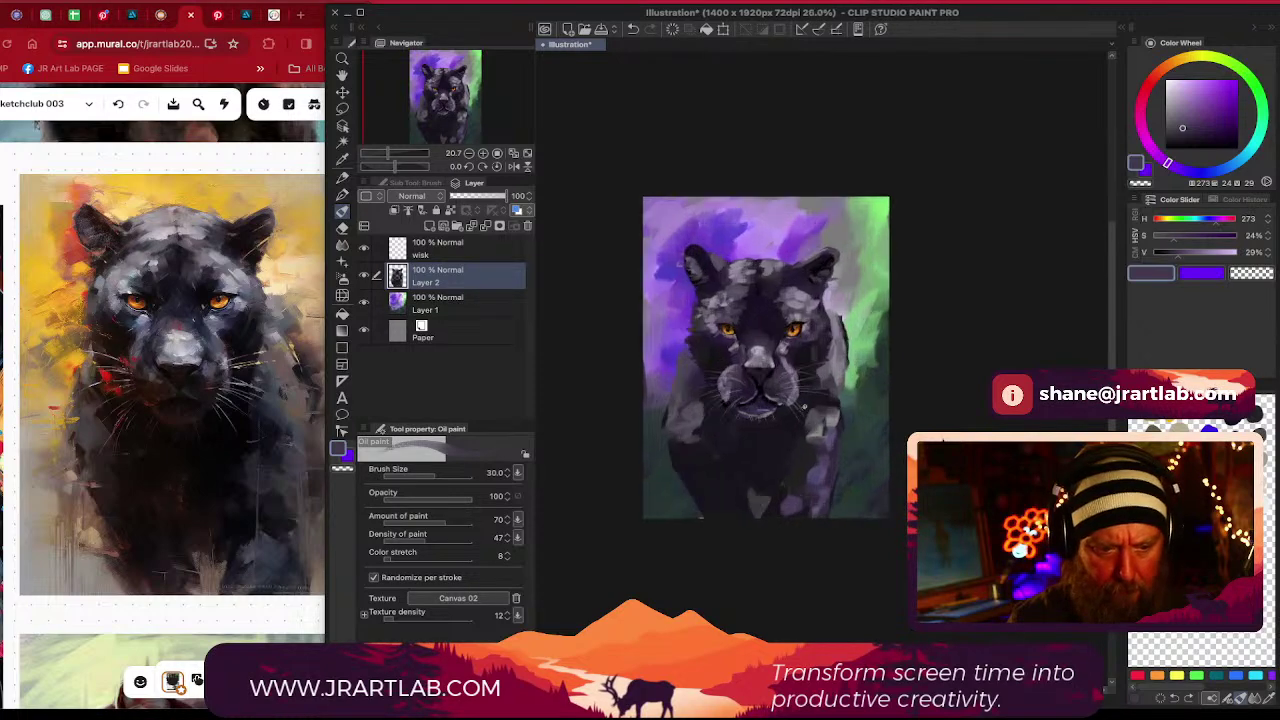
left_click(732, 388, "alt")
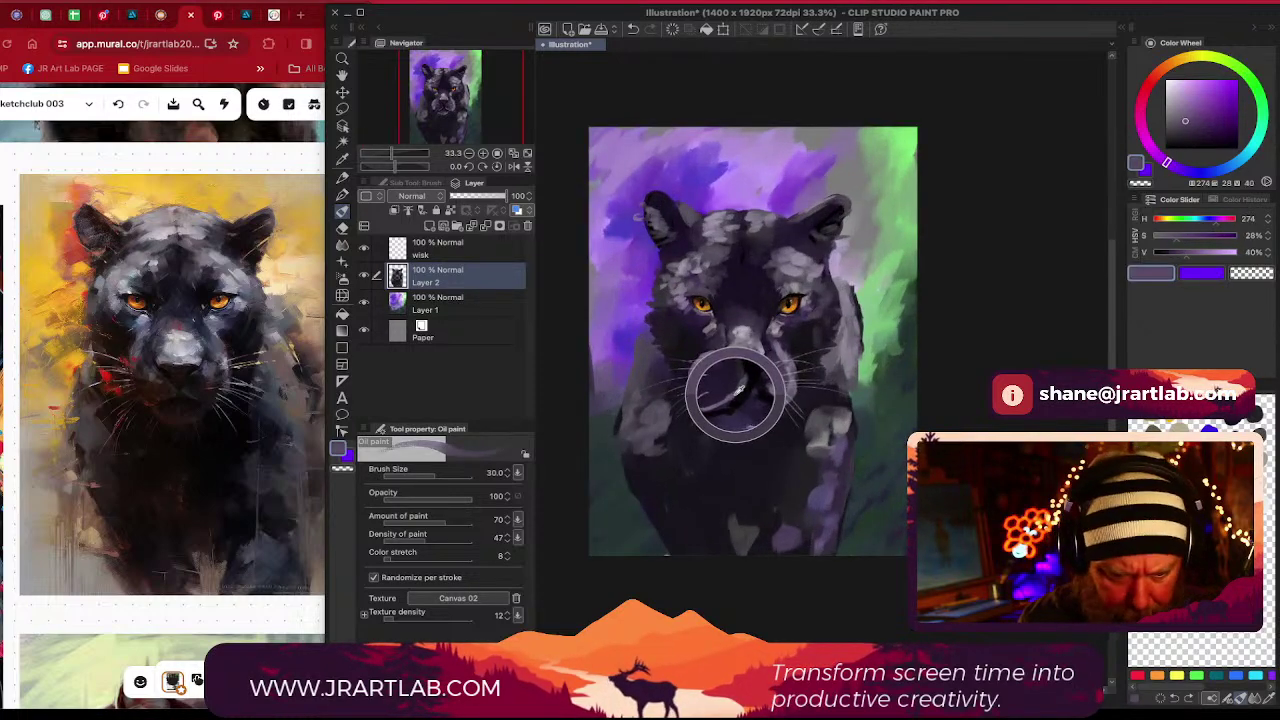
left_click(726, 385, "alt")
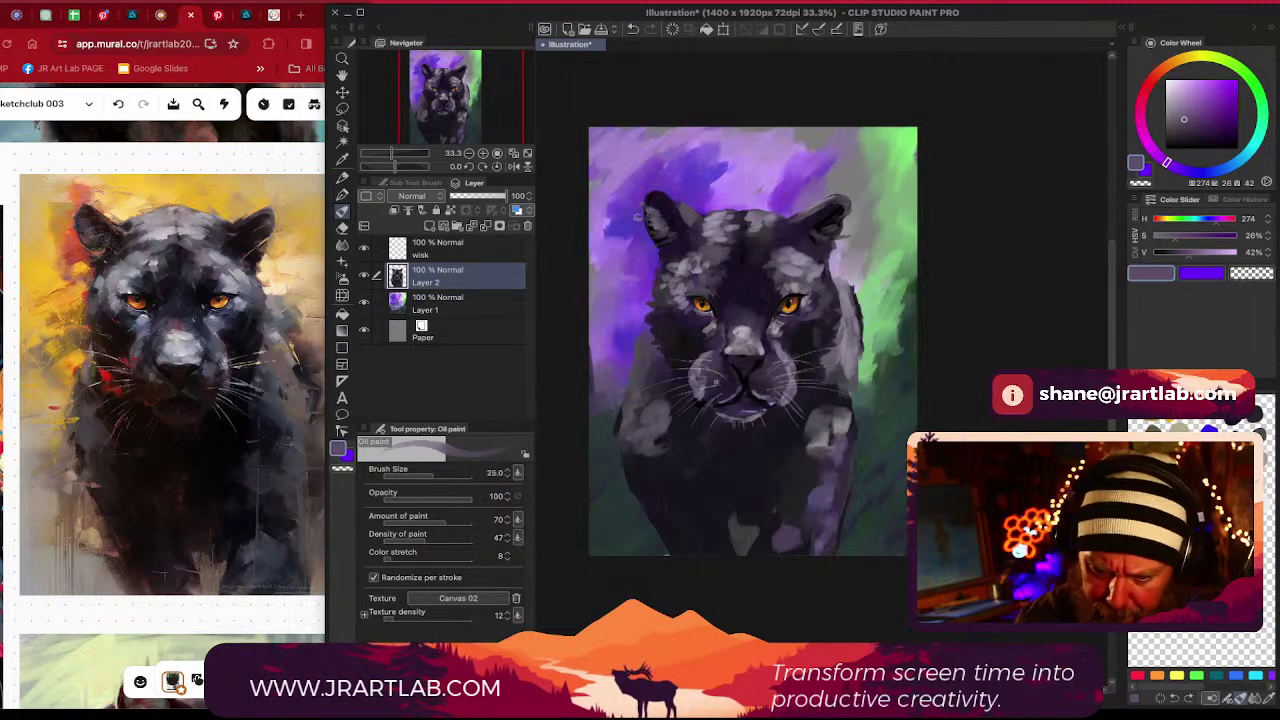
key("bracketright")
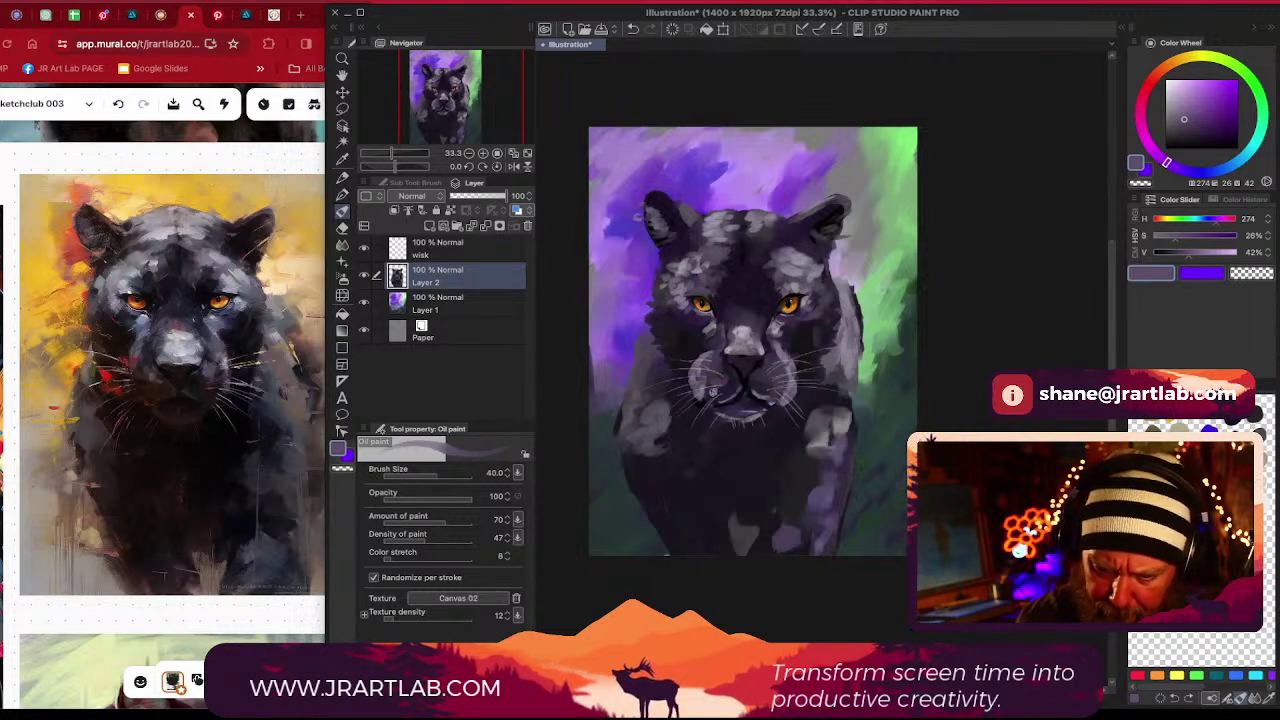
left_click(1172, 102)
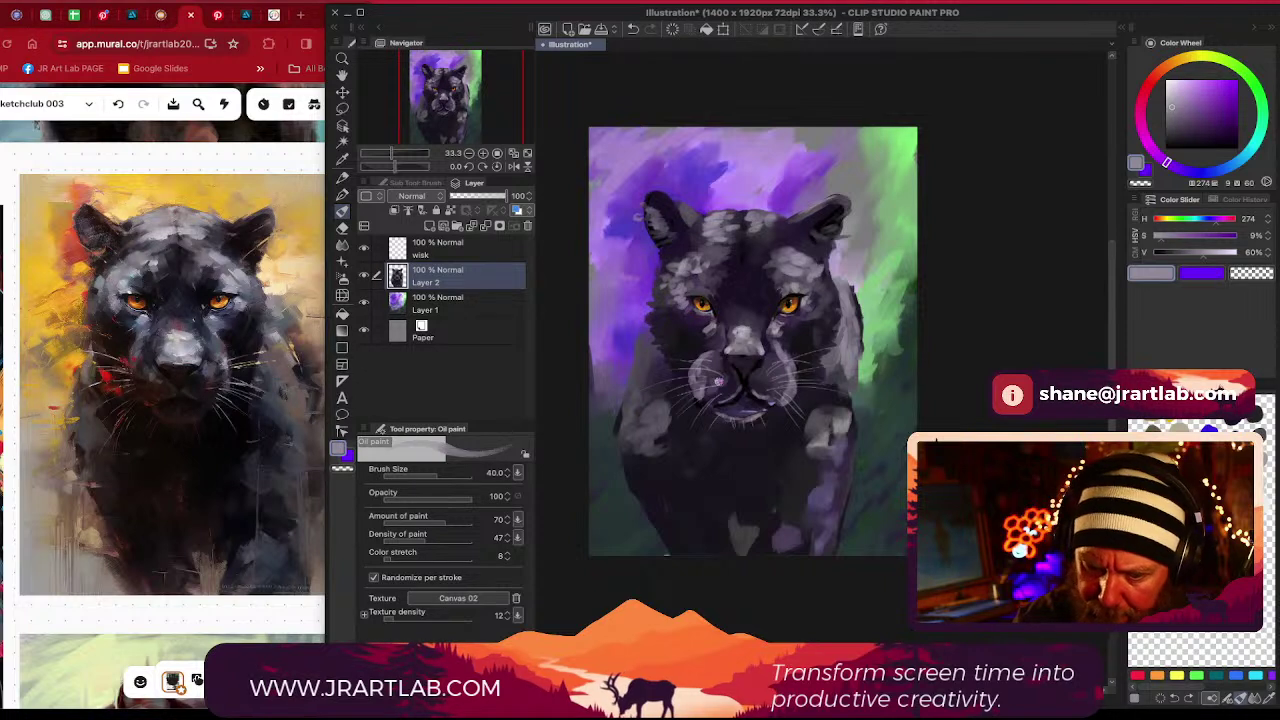
left_click_drag(721, 380, 722, 389)
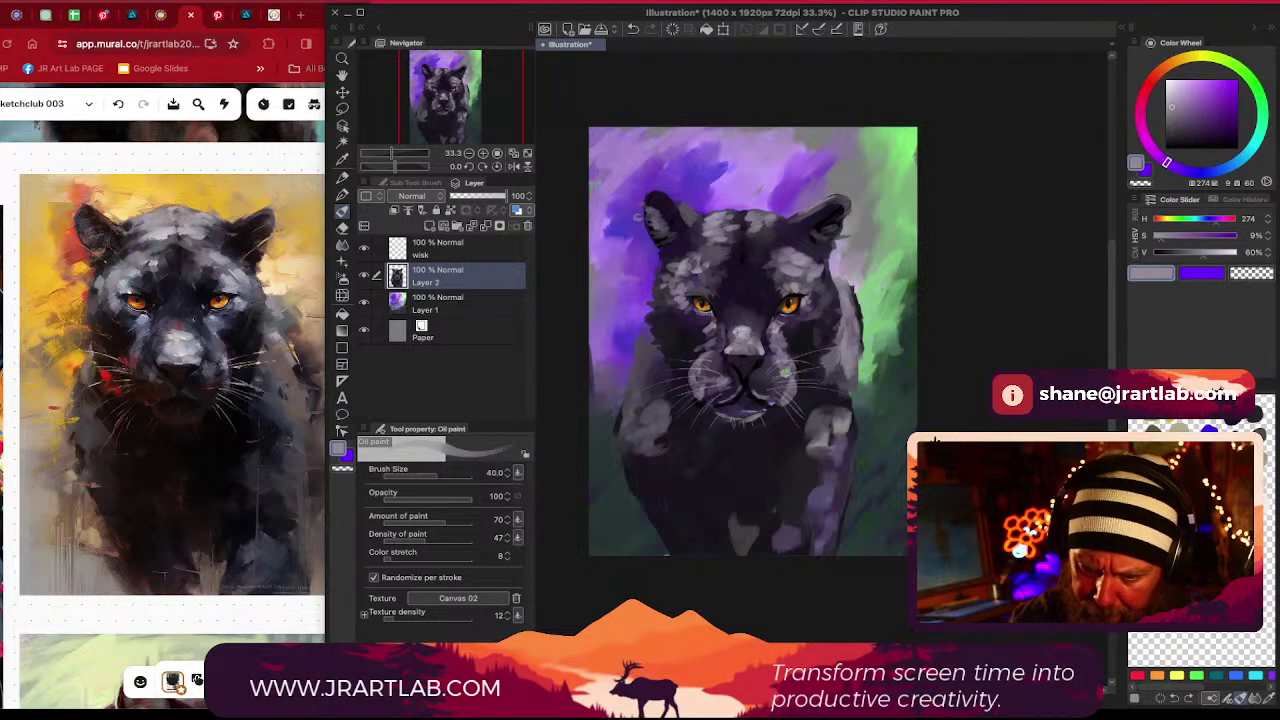
Shade the inner muzzle pads around the mouth with darker greys at H 274, from S 7%, V 34% down to S 8%, V 13%
left_click_drag(1180, 108, 1171, 125)
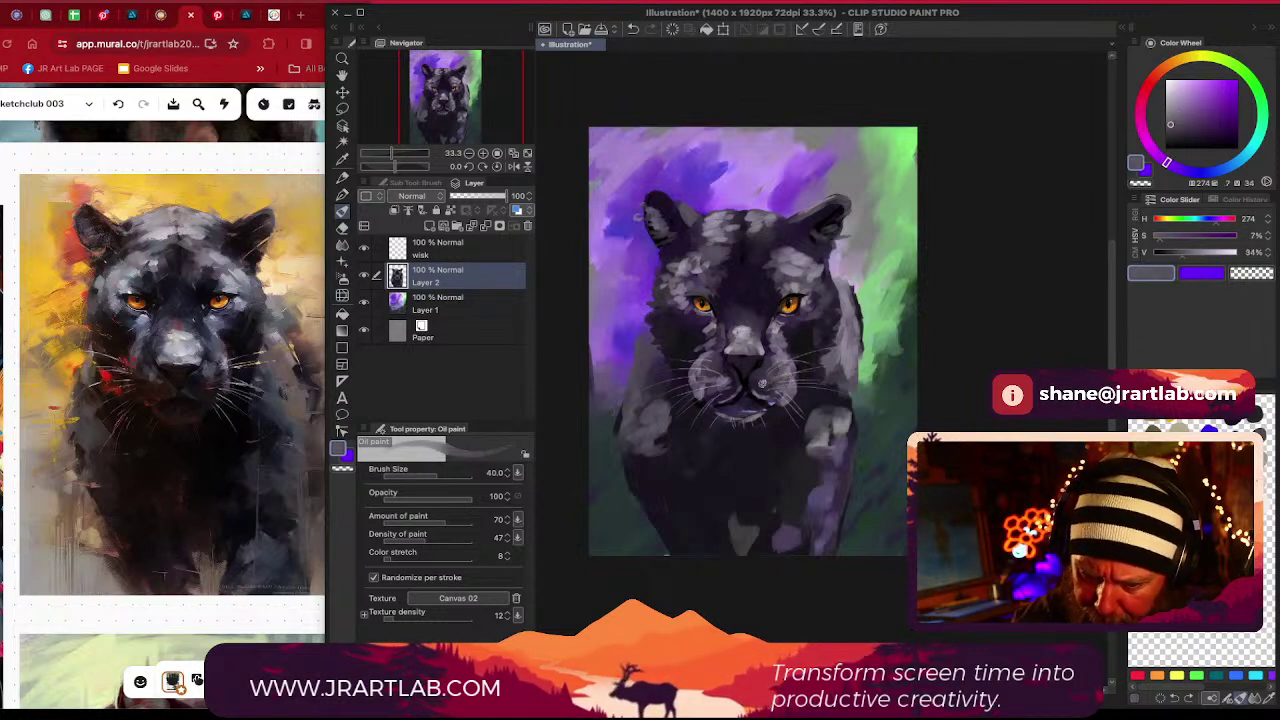
left_click(1172, 130)
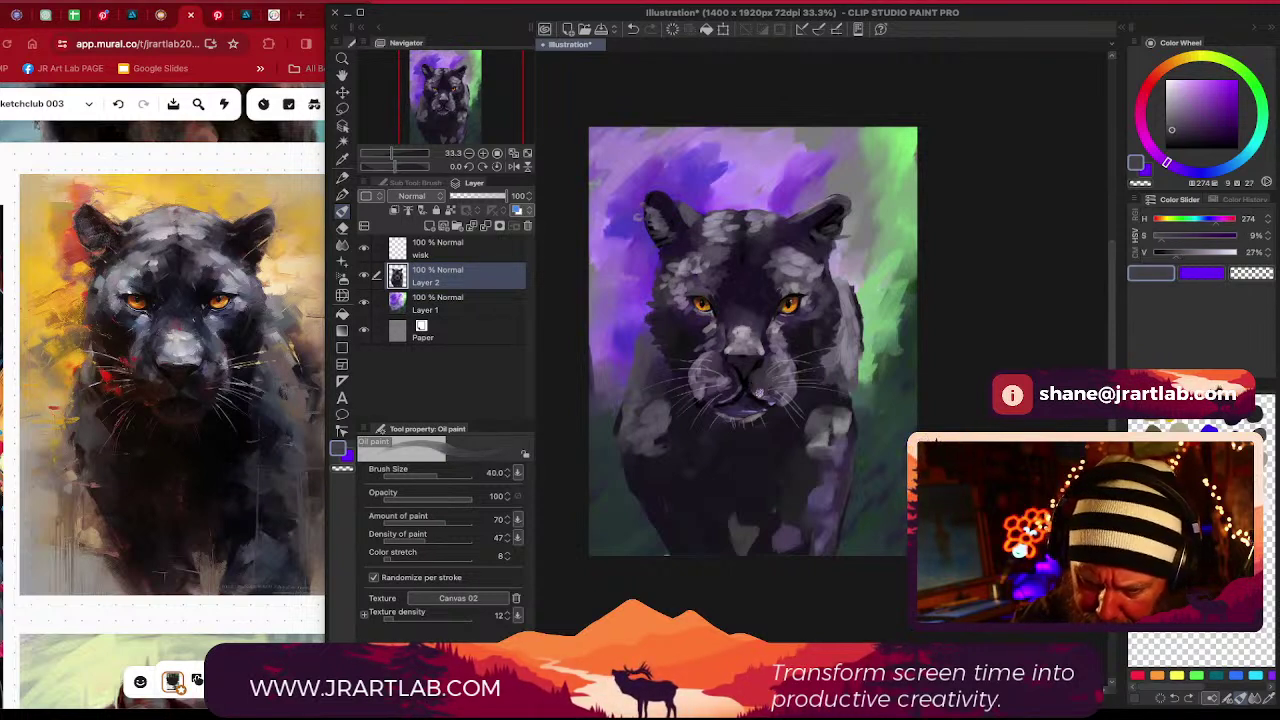
left_click(762, 388, "alt")
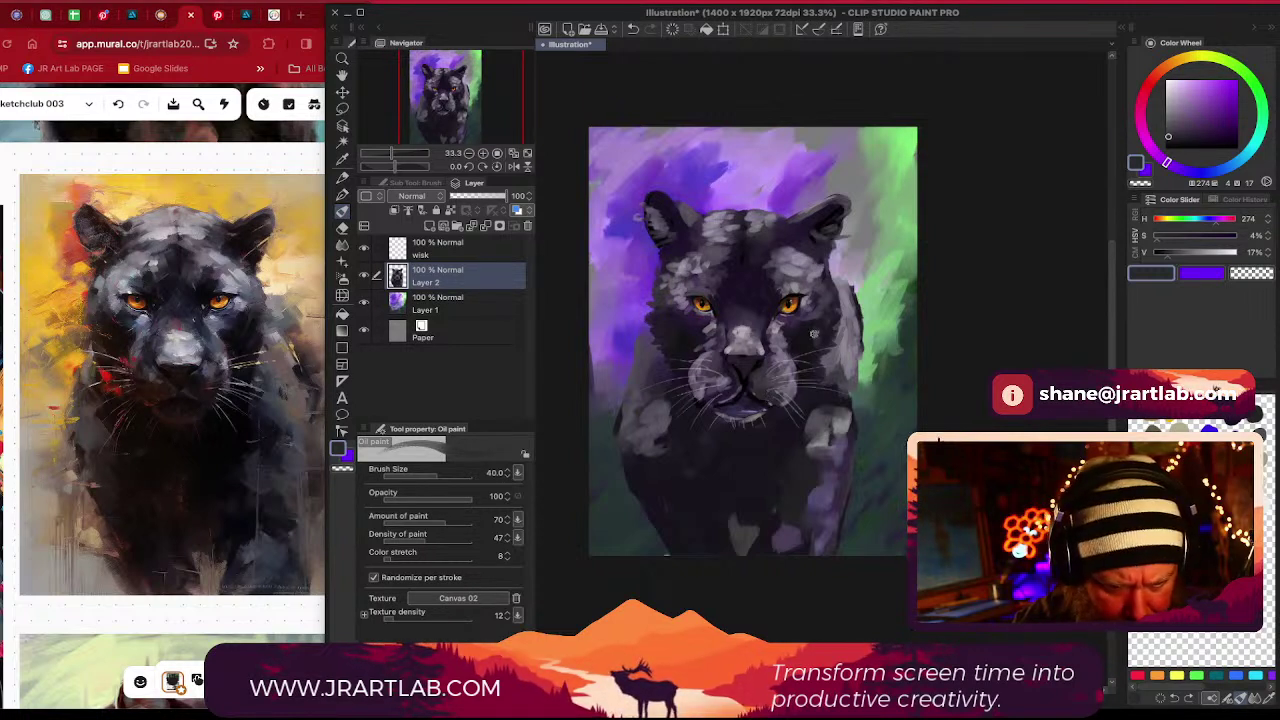
left_click(1172, 139)
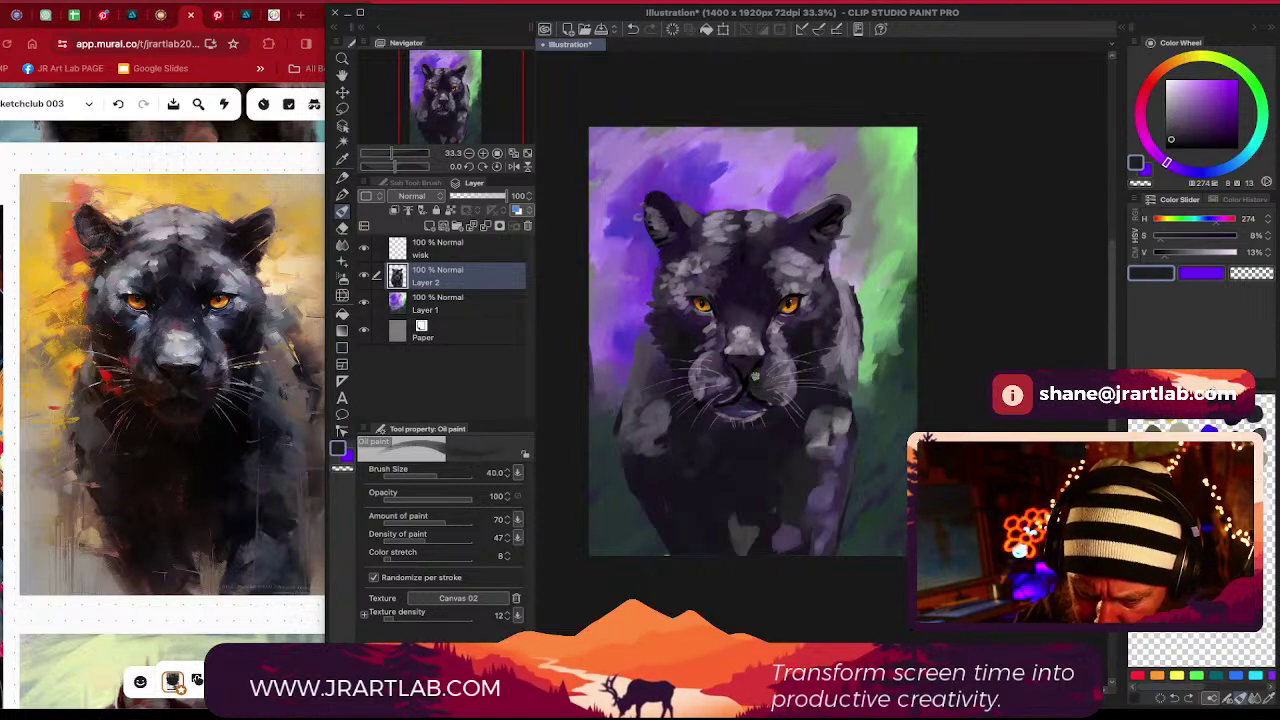
scroll(804, 393, "up", 1)
mouse_move(792, 432)
left_mouse_down()
mouse_move(866, 426)
mouse_move(904, 440)
left_mouse_up()
mouse_move(702, 383)
left_mouse_down()
mouse_move(768, 385)
mouse_move(762, 376)
mouse_move(760, 397)
left_mouse_up()
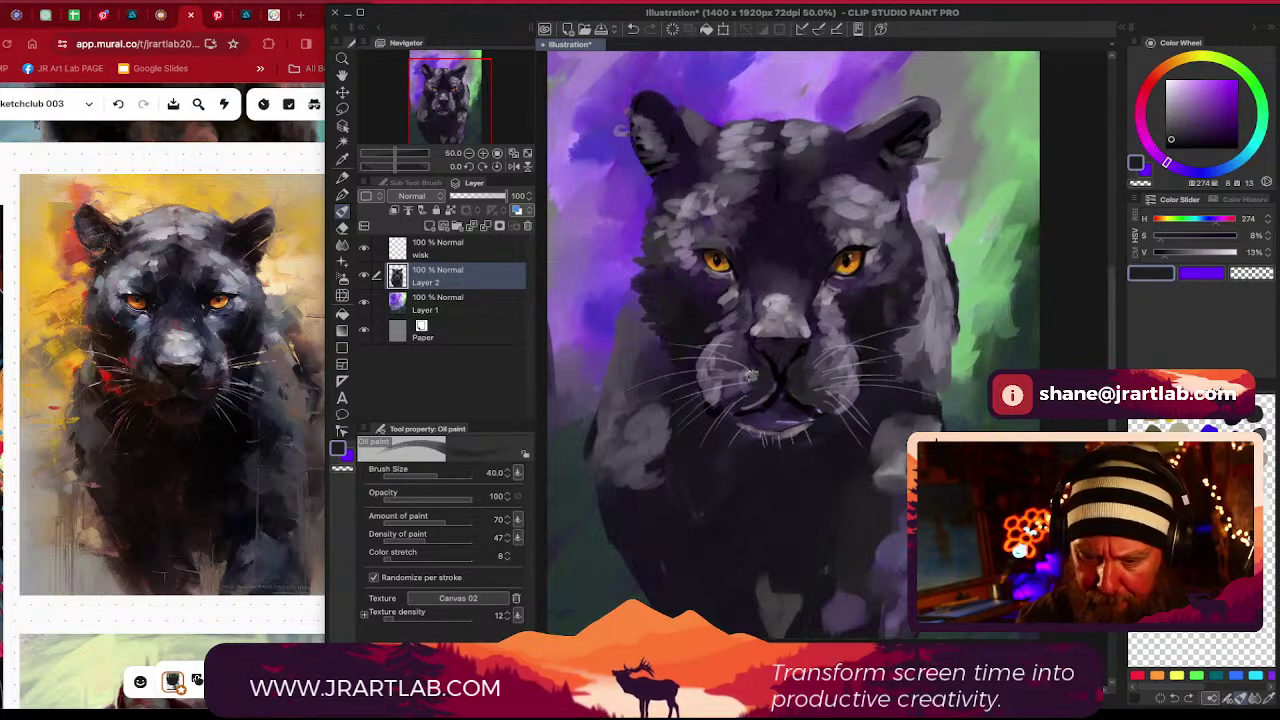
Darken the mouth and the cheeks below both eyes with near-black H 274, S 8%, V 7%
left_click(343, 211)
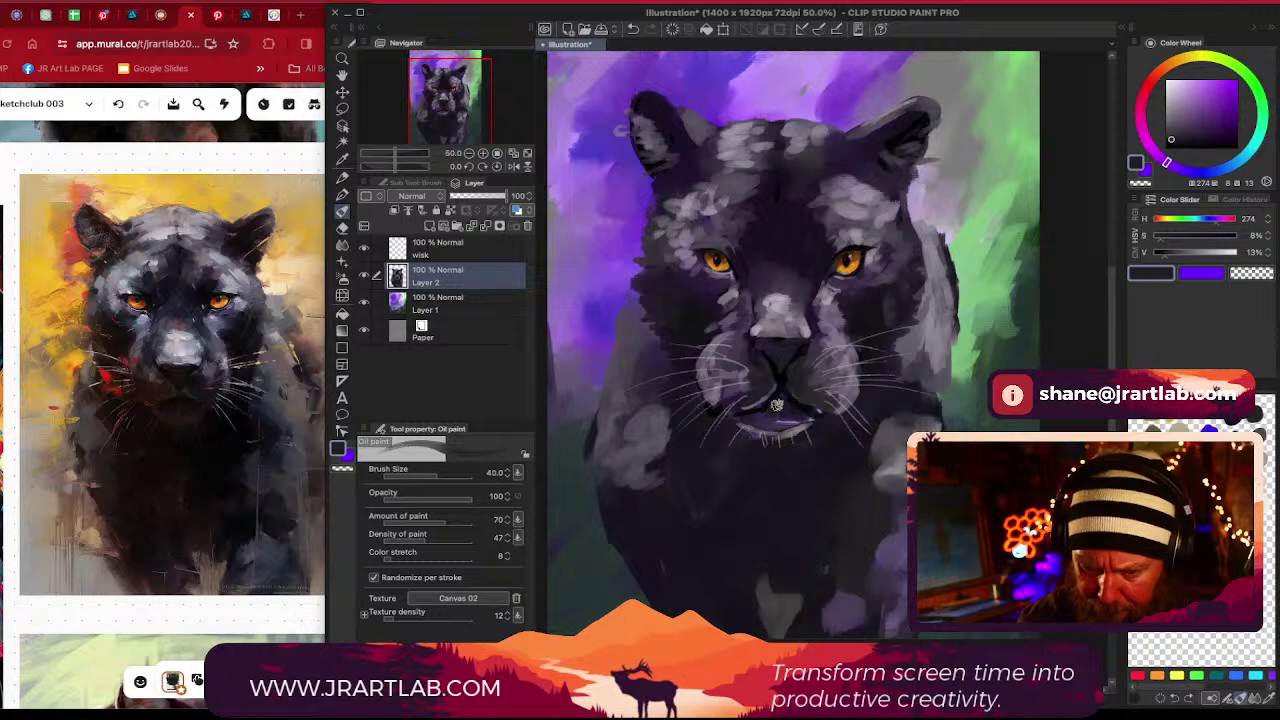
left_click(1160, 253)
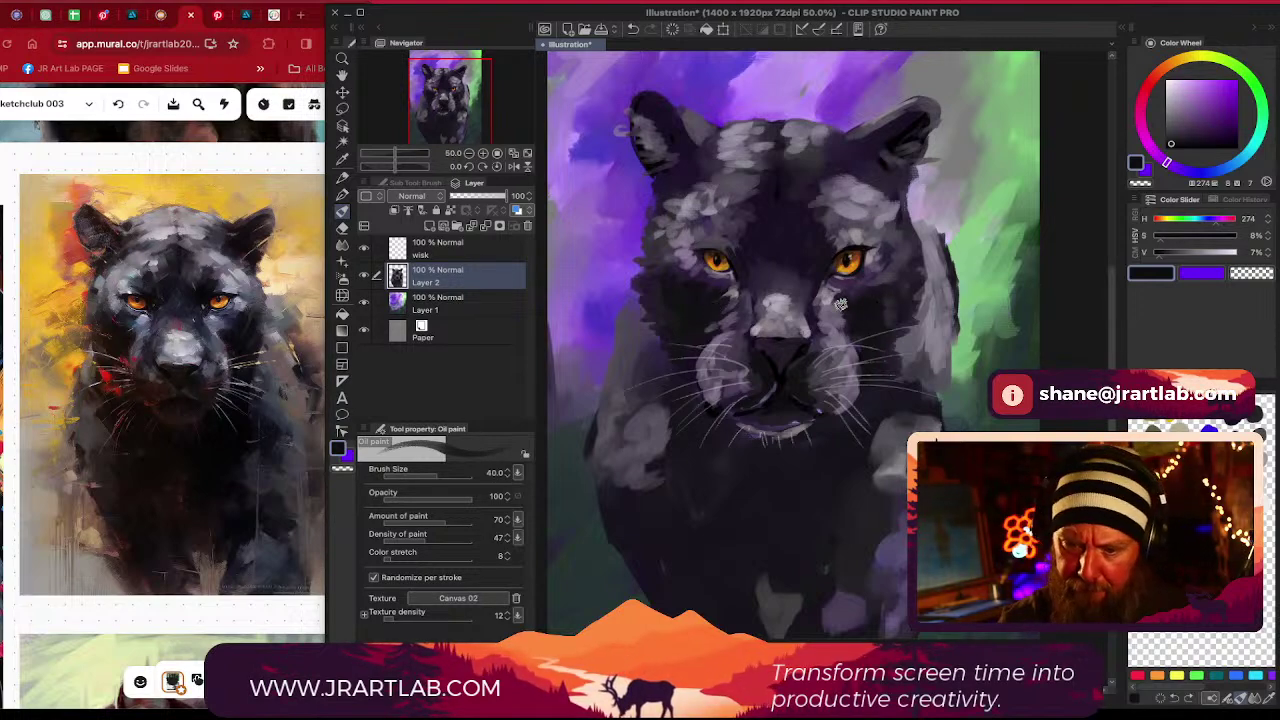
left_click_drag(840, 304, 833, 316)
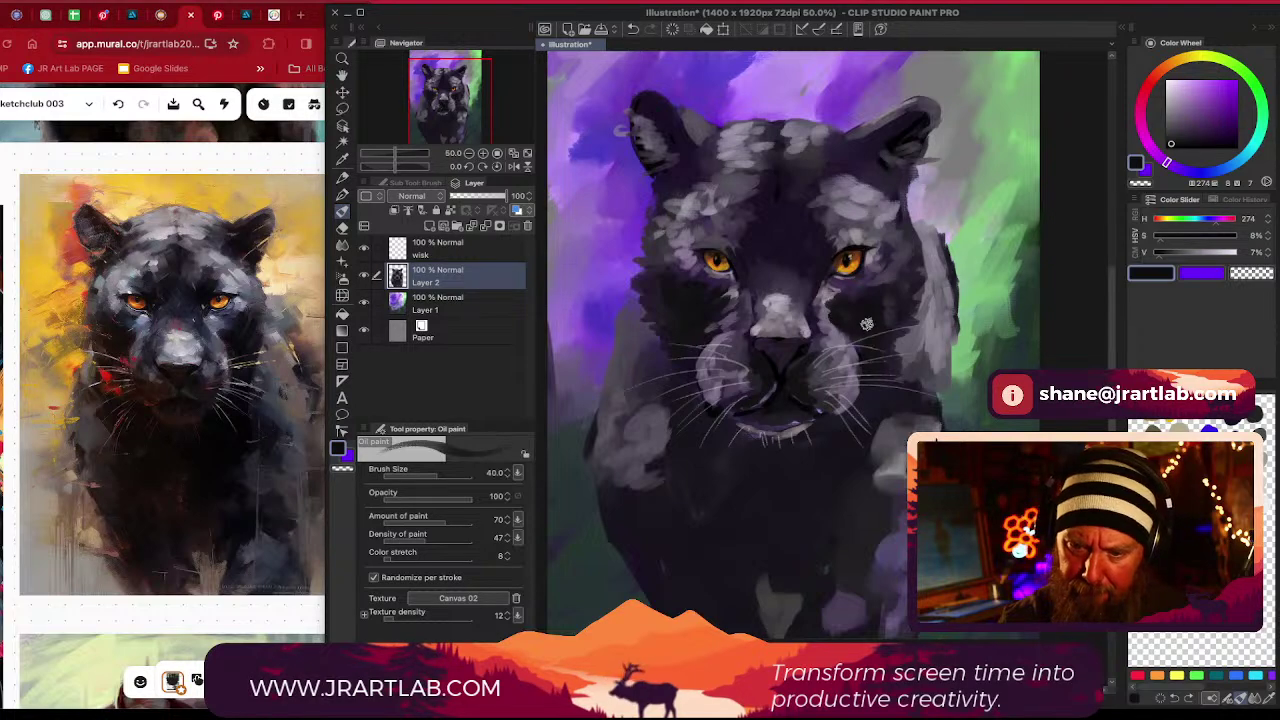
left_click_drag(887, 280, 890, 278)
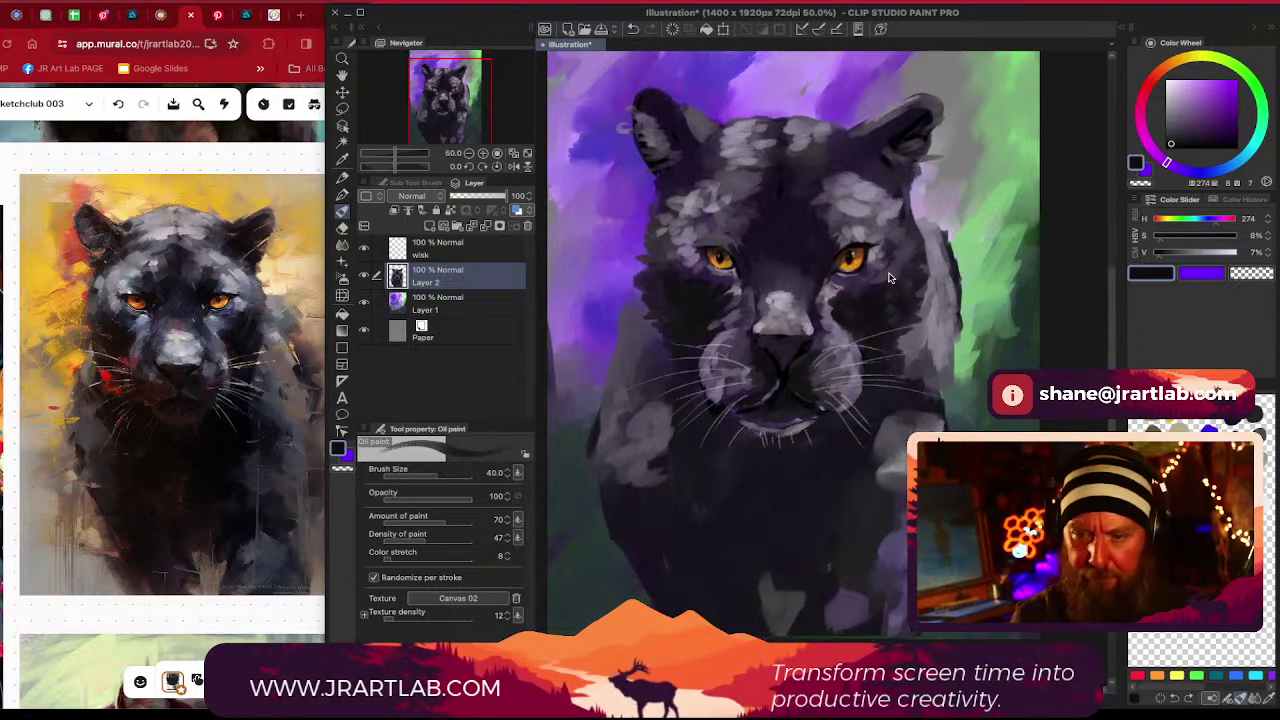
Undo the last stroke, sample the fur beside the panther's eye, and paint mid-grey fur highlights with H 272, S 13%, V 44%
key("super+z")
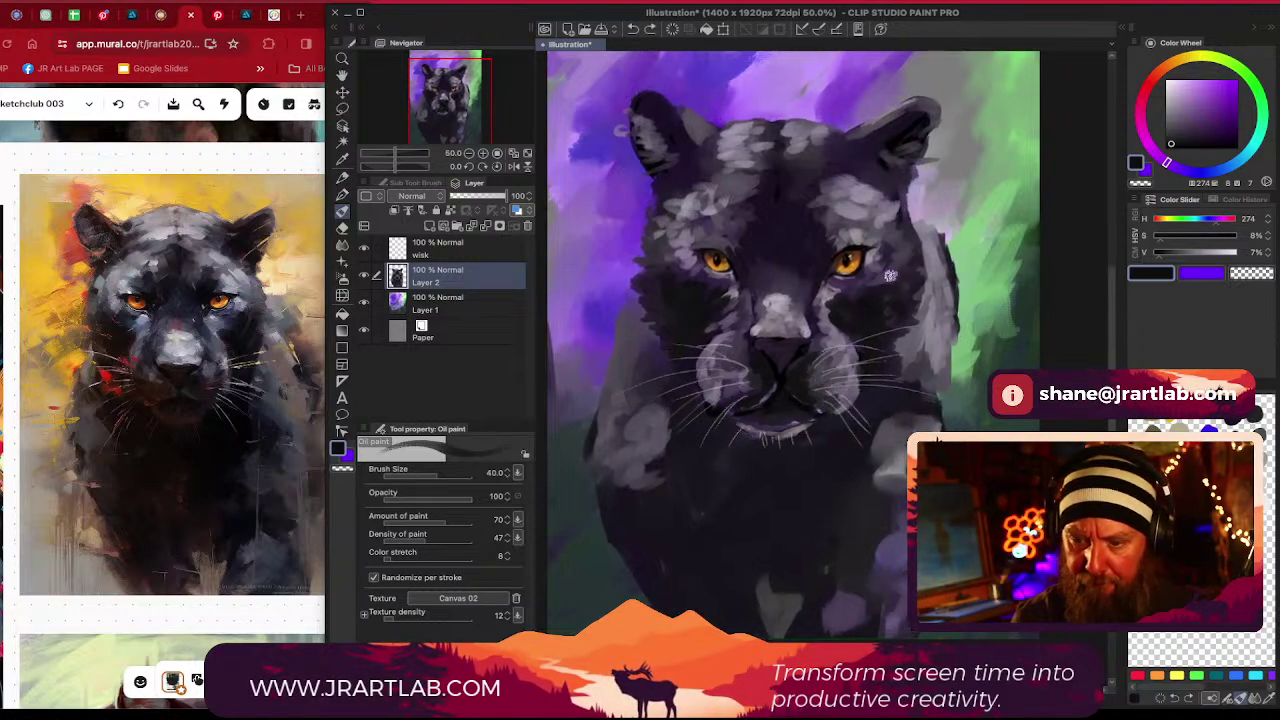
left_click(887, 272, "alt")
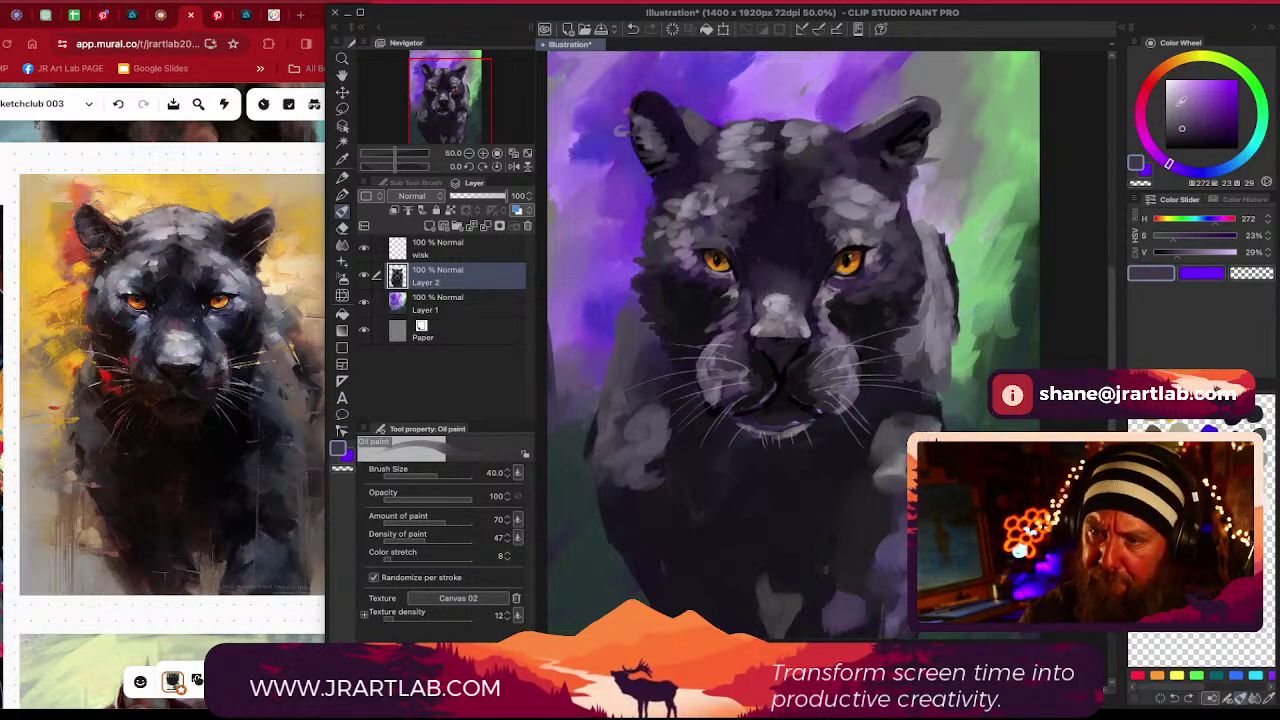
left_click(1174, 118)
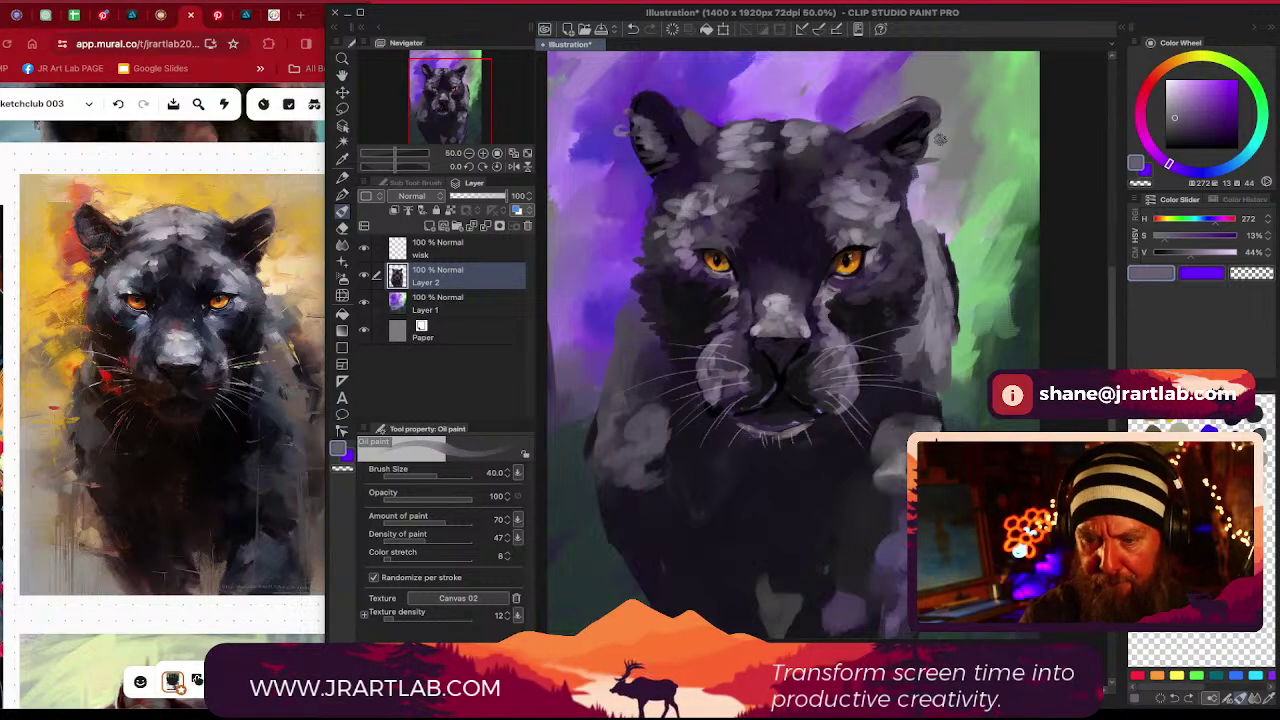
Shade the brow and nose bridge between the eyes with near-black H 272, S 1%, V 6% and sampled purples around H 270
scroll(930, 410, "down", 5)
left_click_drag(938, 366, 868, 346)
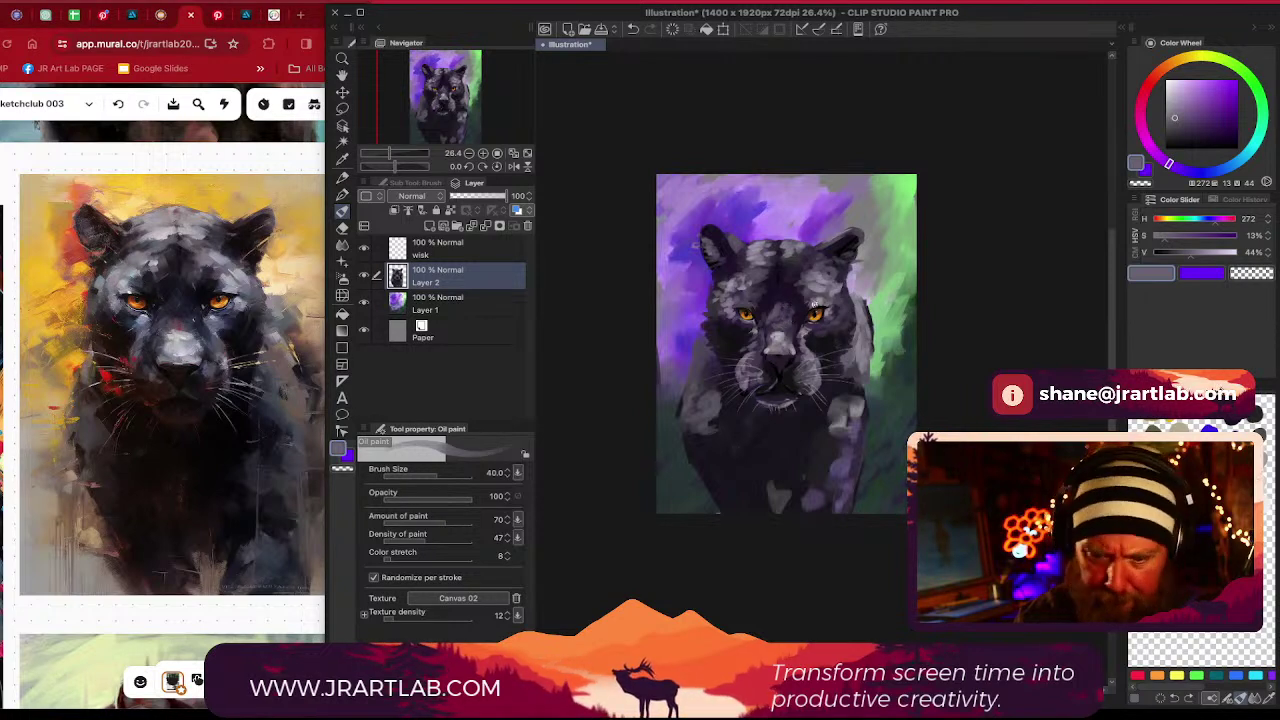
left_click_drag(1191, 121, 1166, 143)
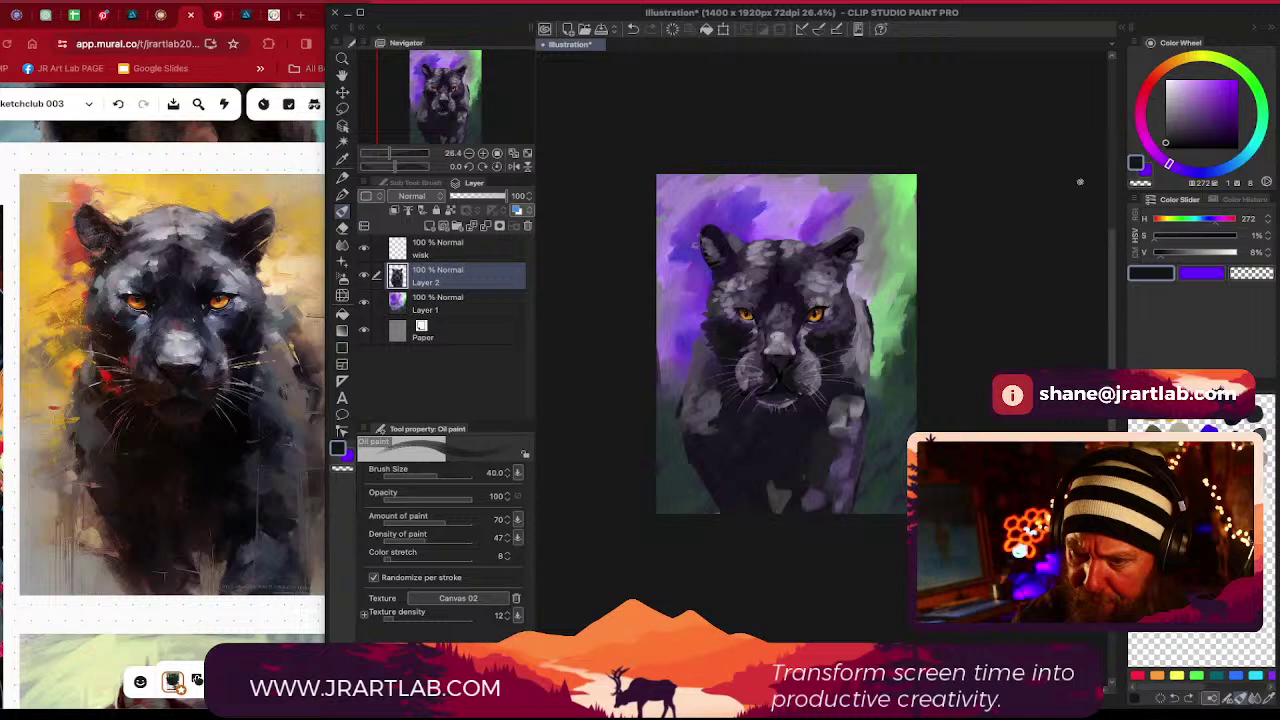
left_click(765, 303, "alt")
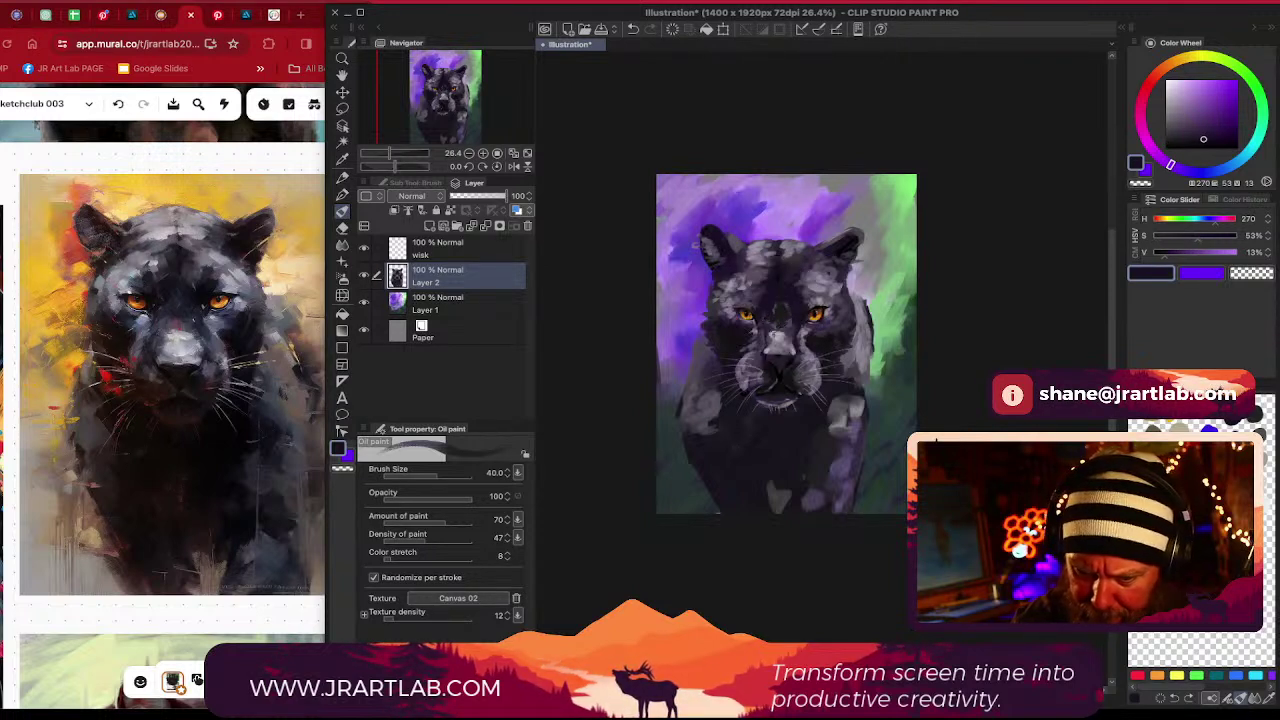
left_click(776, 325, "alt")
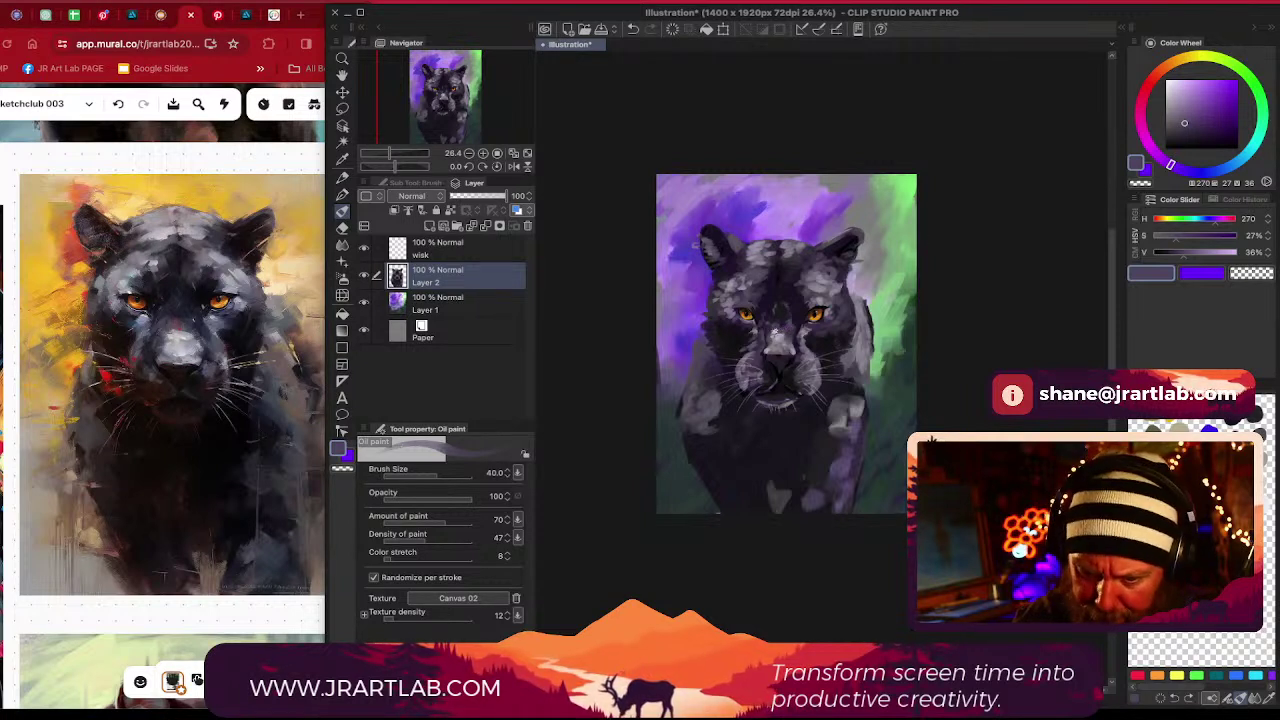
left_click(782, 331, "alt")
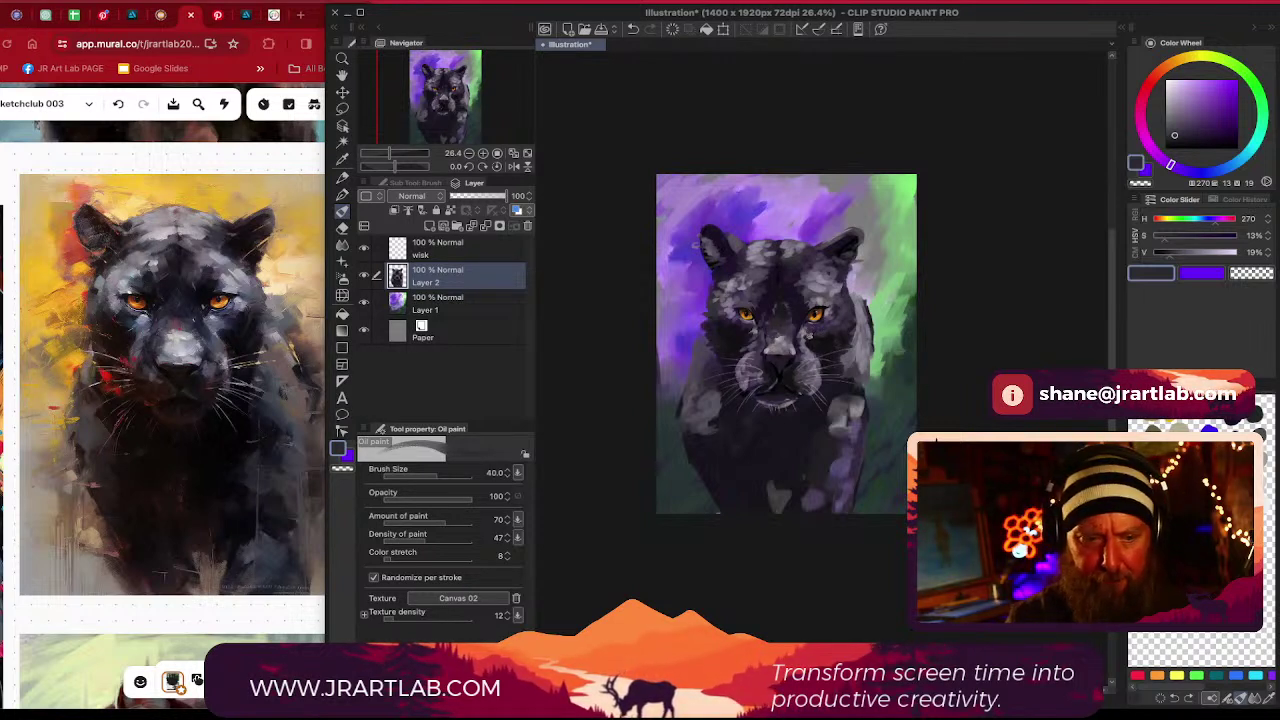
Paint bright fur highlights on the cheeks beside and below the eyes with light grey H 306, S 2%, V 77%
left_click(818, 330, "alt")
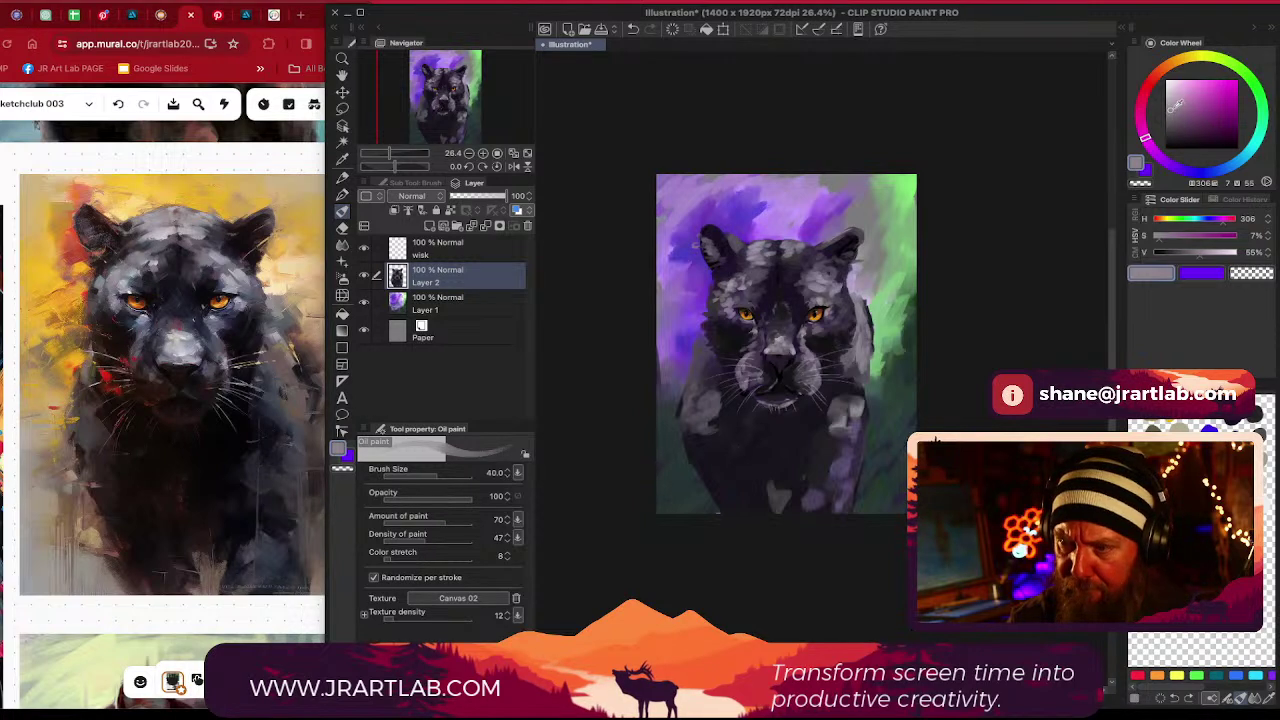
left_click(1173, 88)
left_click(1165, 95)
left_click(819, 325)
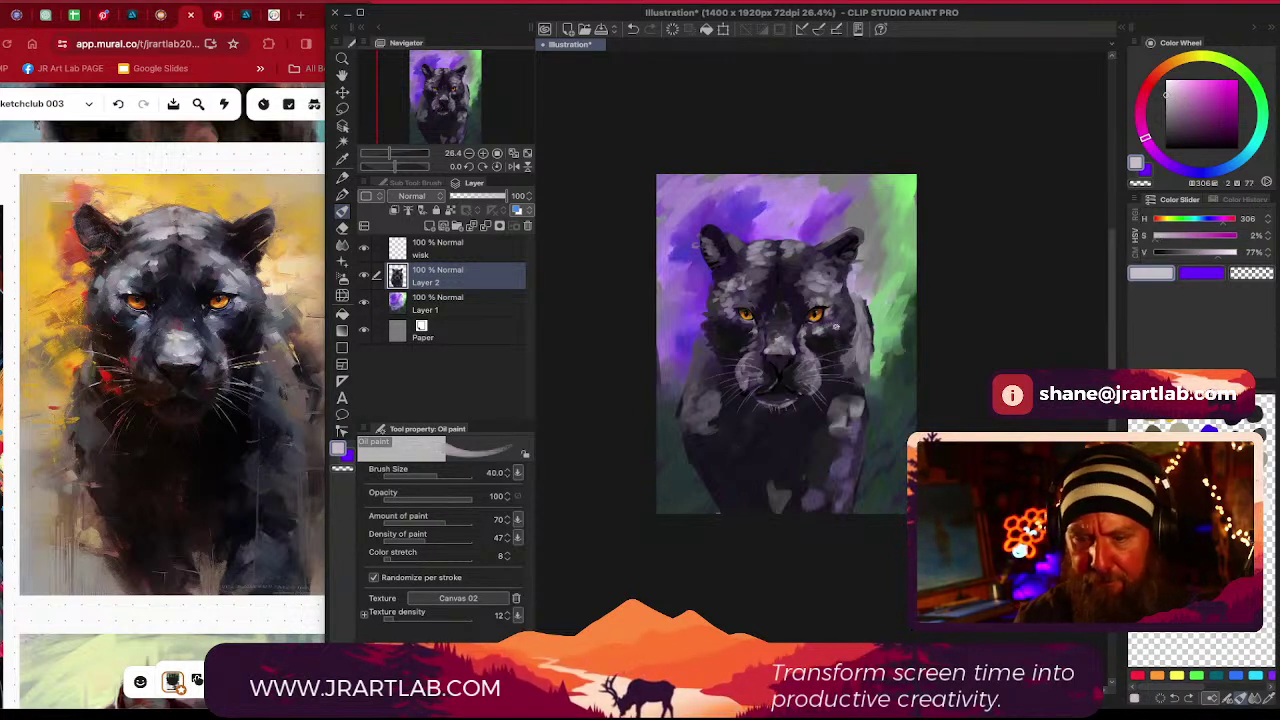
left_click(843, 334)
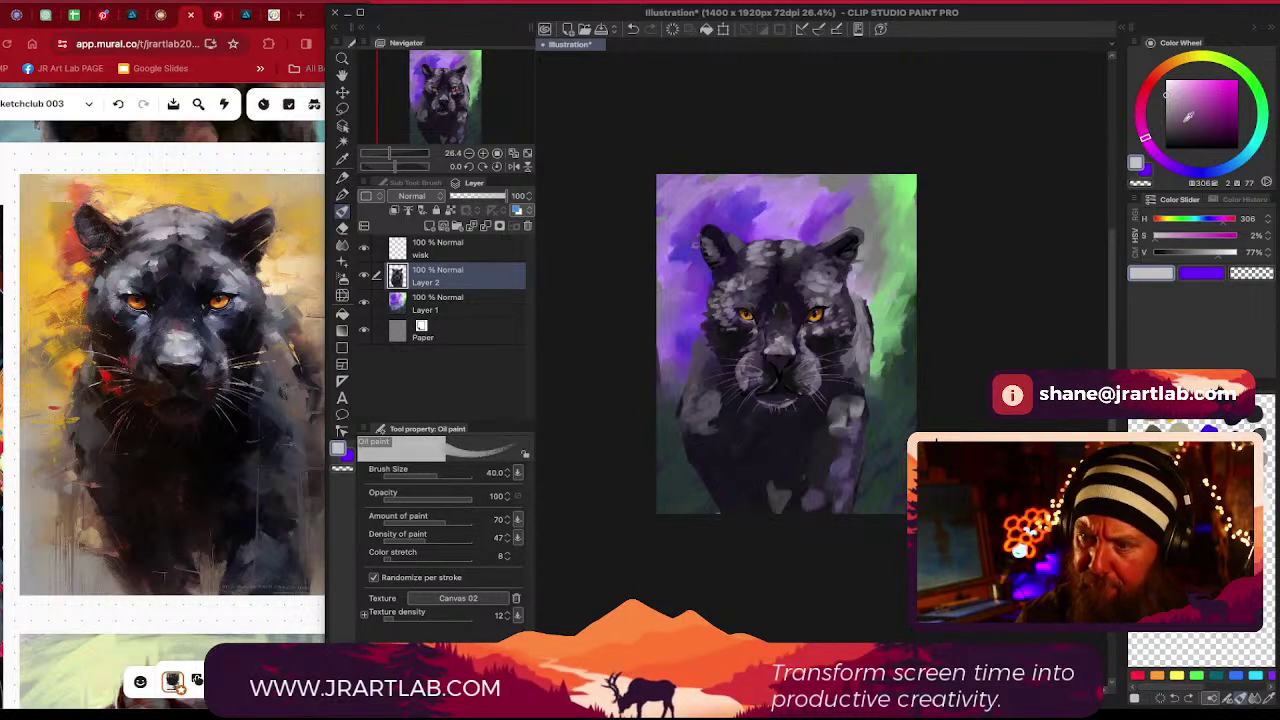
Add mid-grey fur strokes at H 306, S 2%, V 44% to the cheeks and shade the muzzle with dark H 276, S 11%, V 18%
left_click(1166, 118)
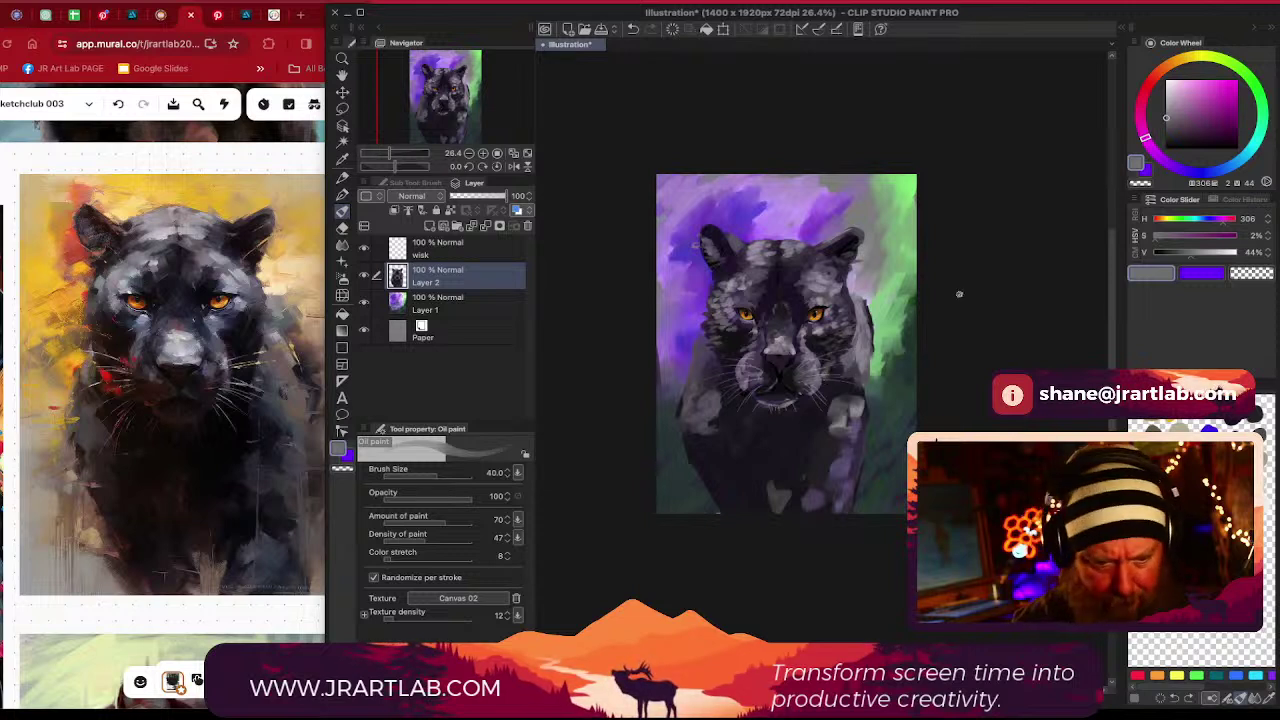
left_click_drag(808, 378, 799, 392)
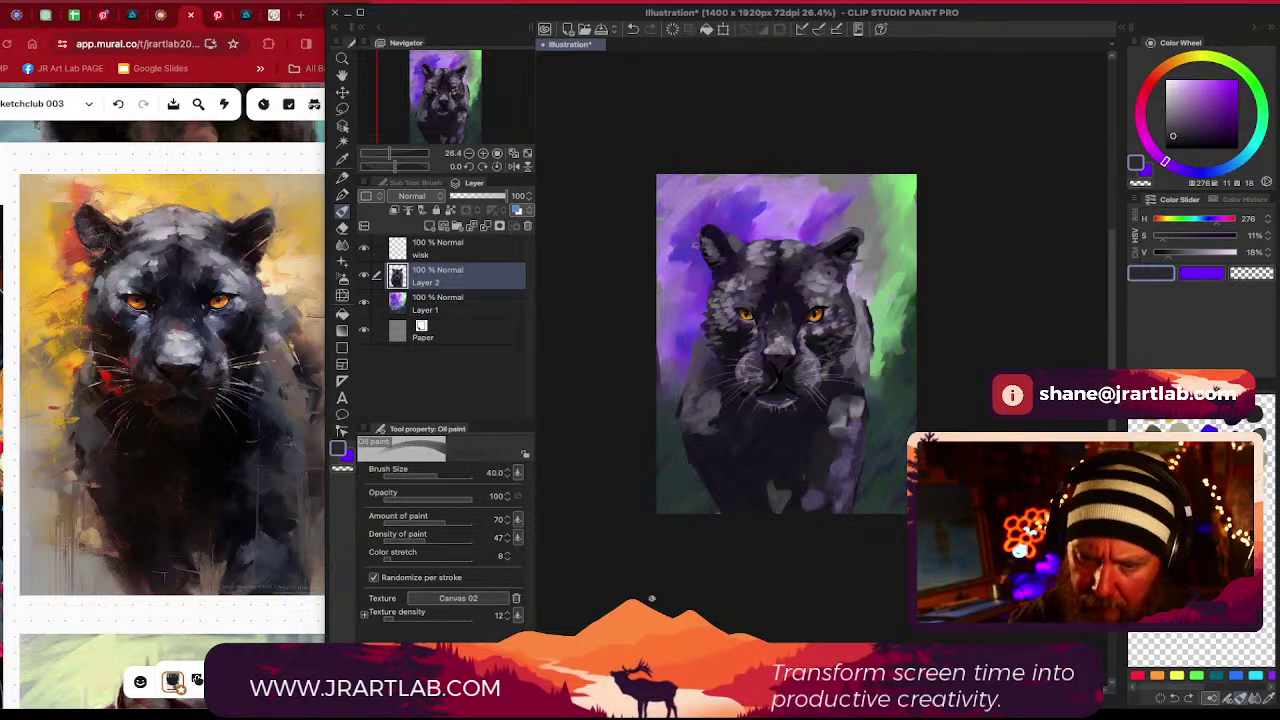
key("ctrl+s")
mouse_move(830, 396)
left_mouse_down()
mouse_move(803, 448)
mouse_move(828, 499)
left_mouse_up()
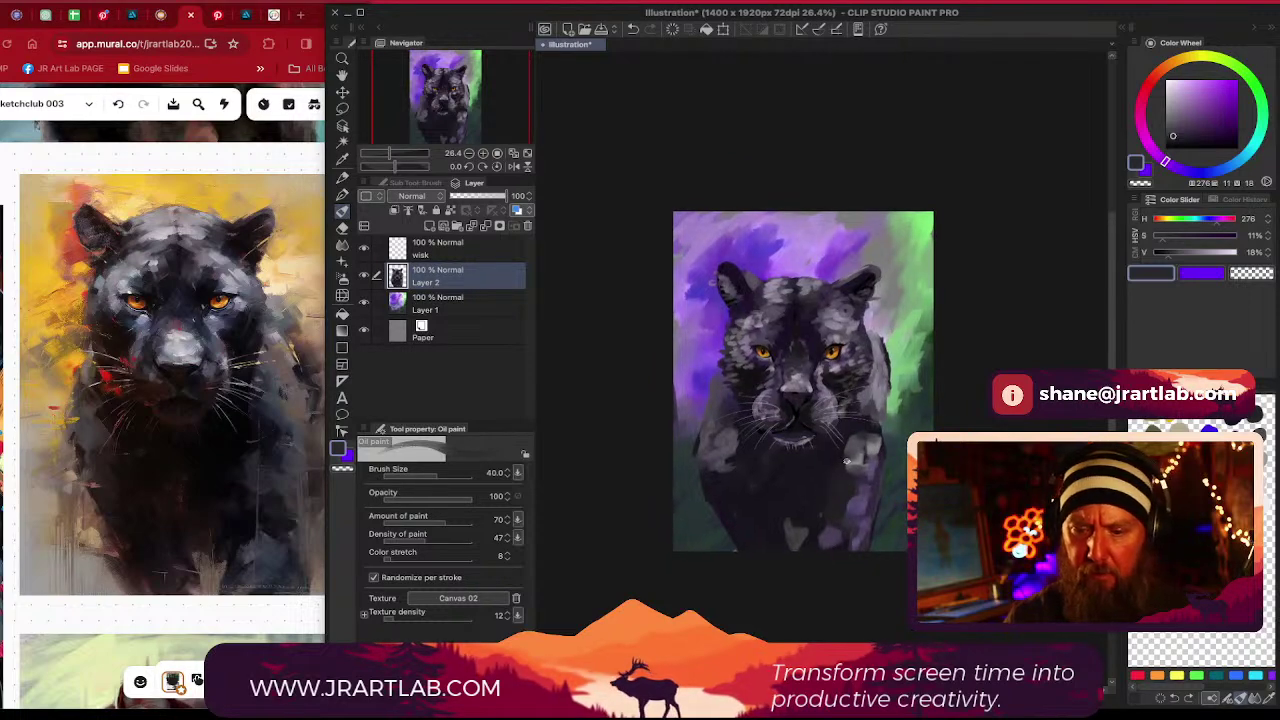
Blend the fur strokes across the panther's face on Layer 2 with the Painterly blender at size 40
scroll(874, 376, "up", 4)
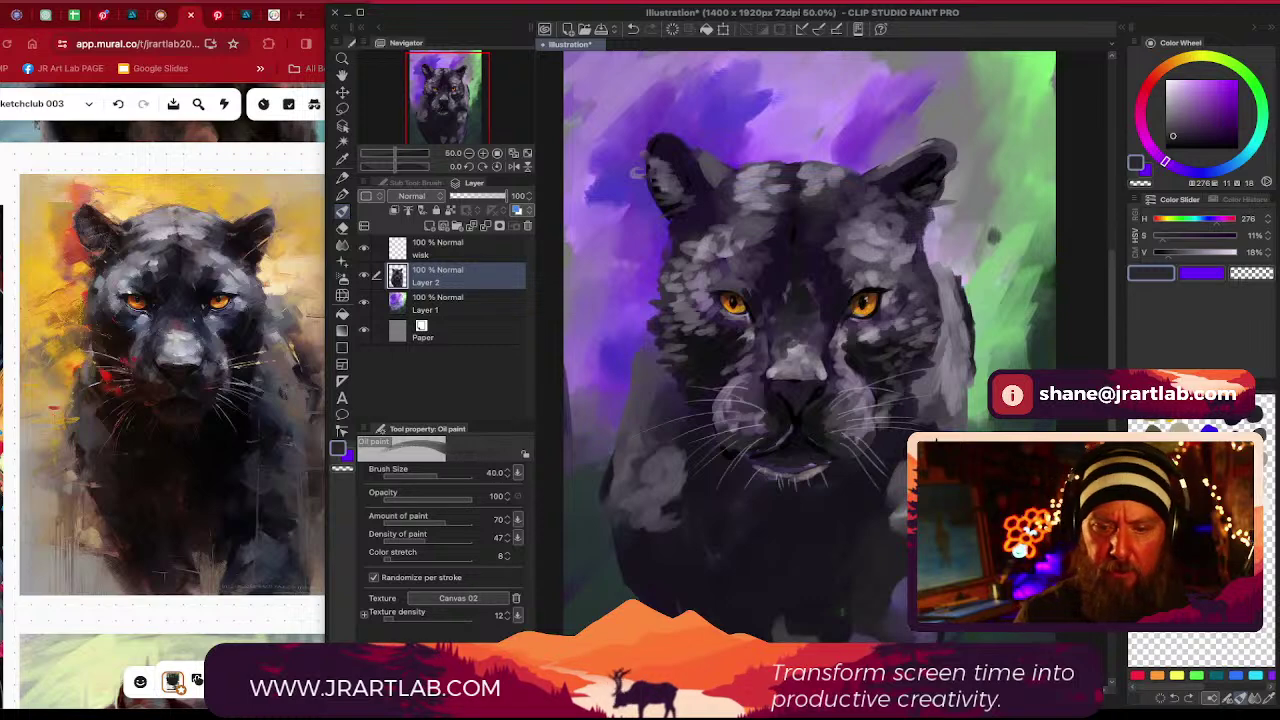
scroll(950, 329, "down", 3)
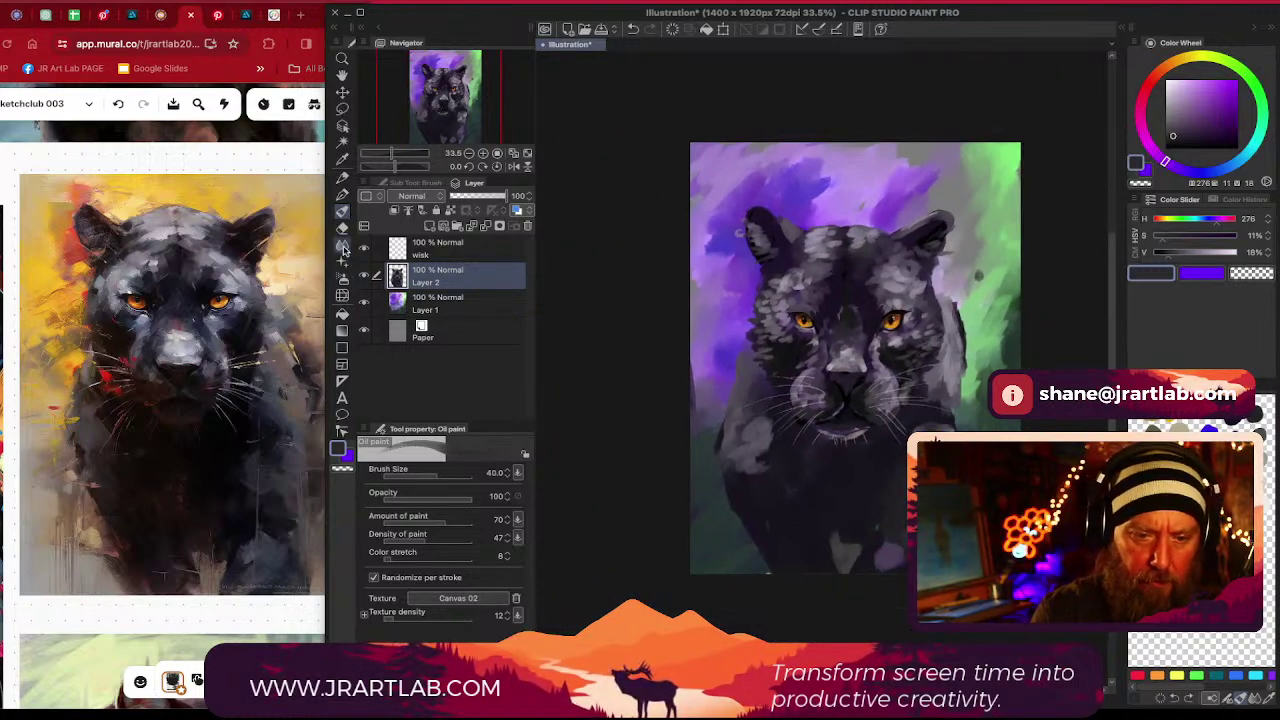
left_click(343, 247)
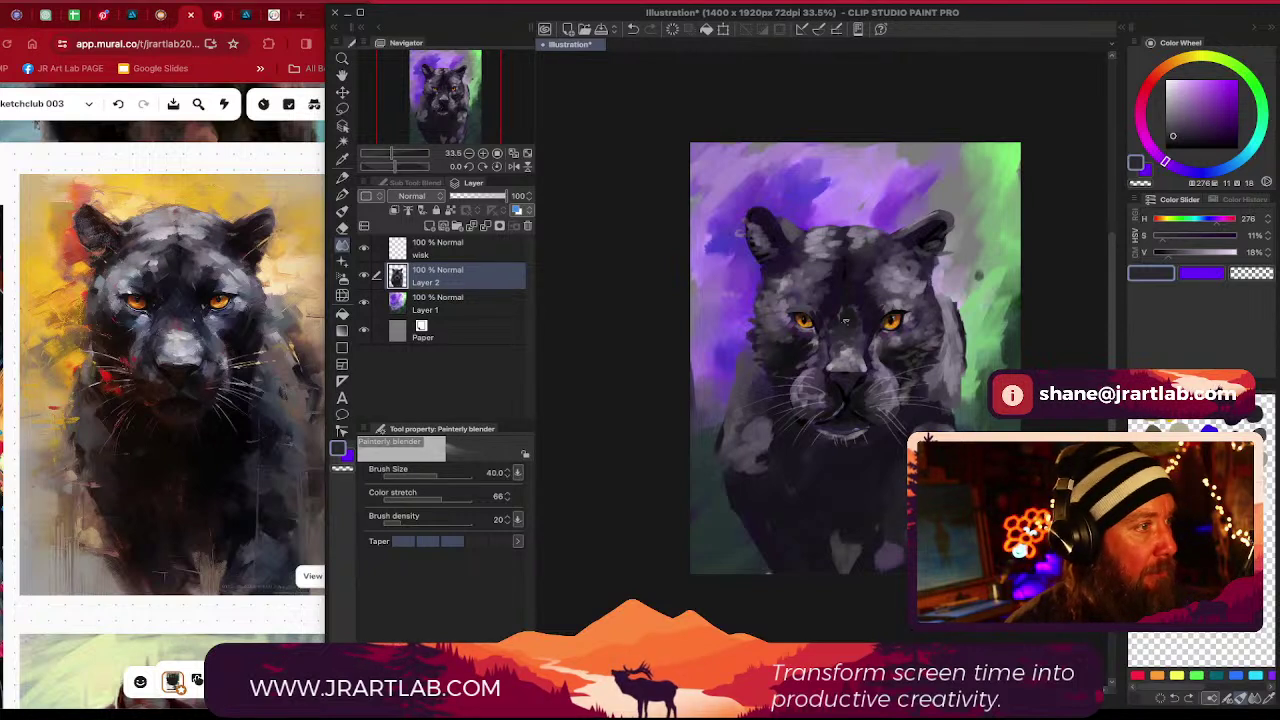
Enlarge the Painterly blender to 200 and smooth the purple and green background strokes on Layer 1
scroll(845, 319, "down", 3)
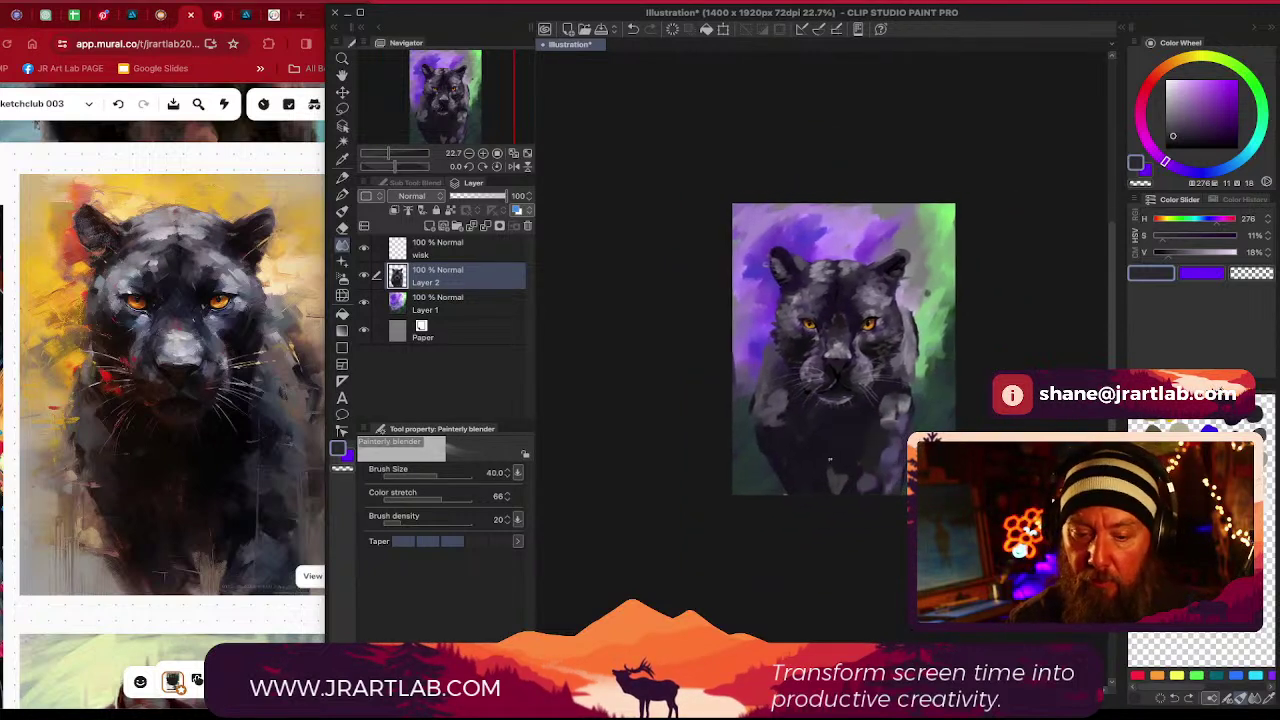
left_click_drag(901, 470, 889, 485)
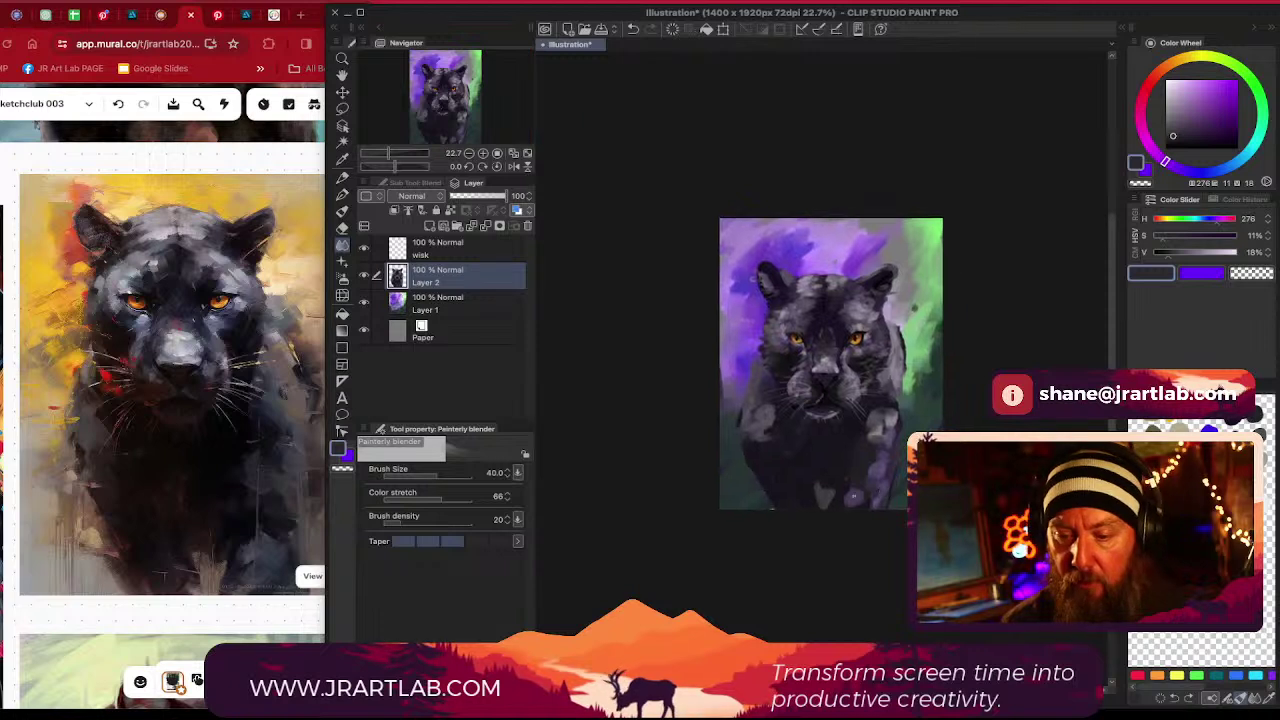
left_click(433, 302)
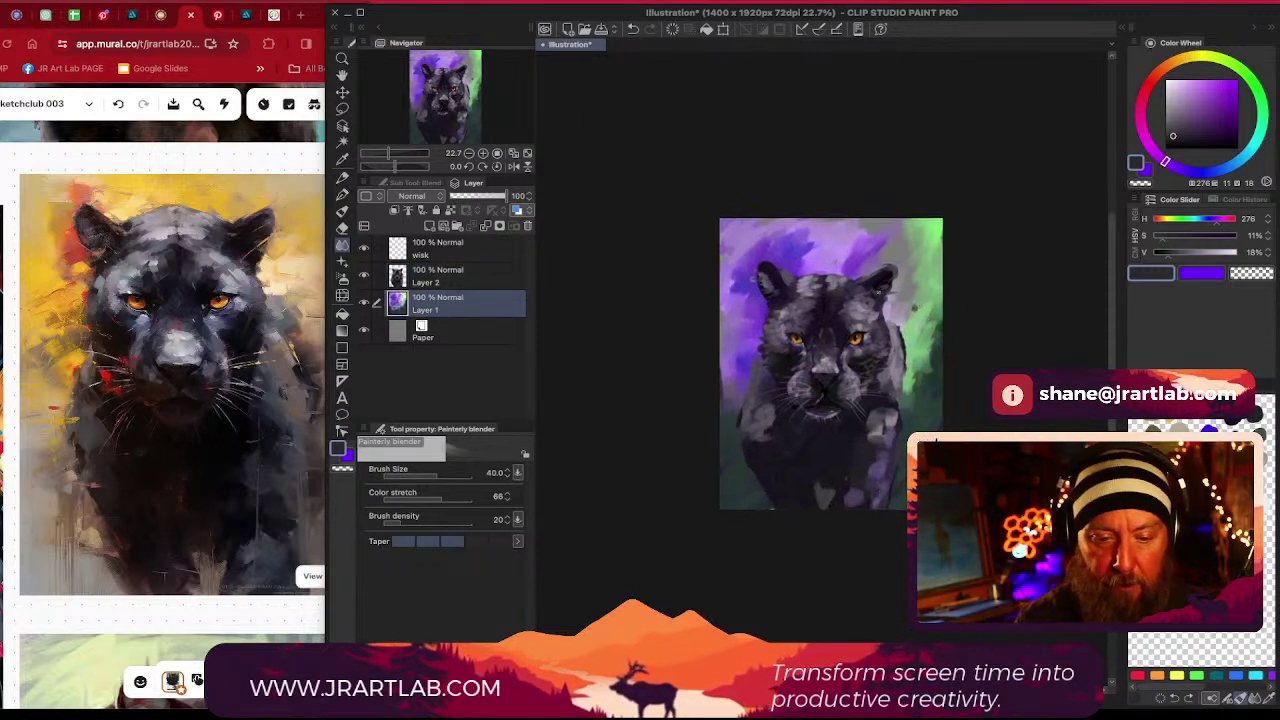
left_click(914, 306, "alt")
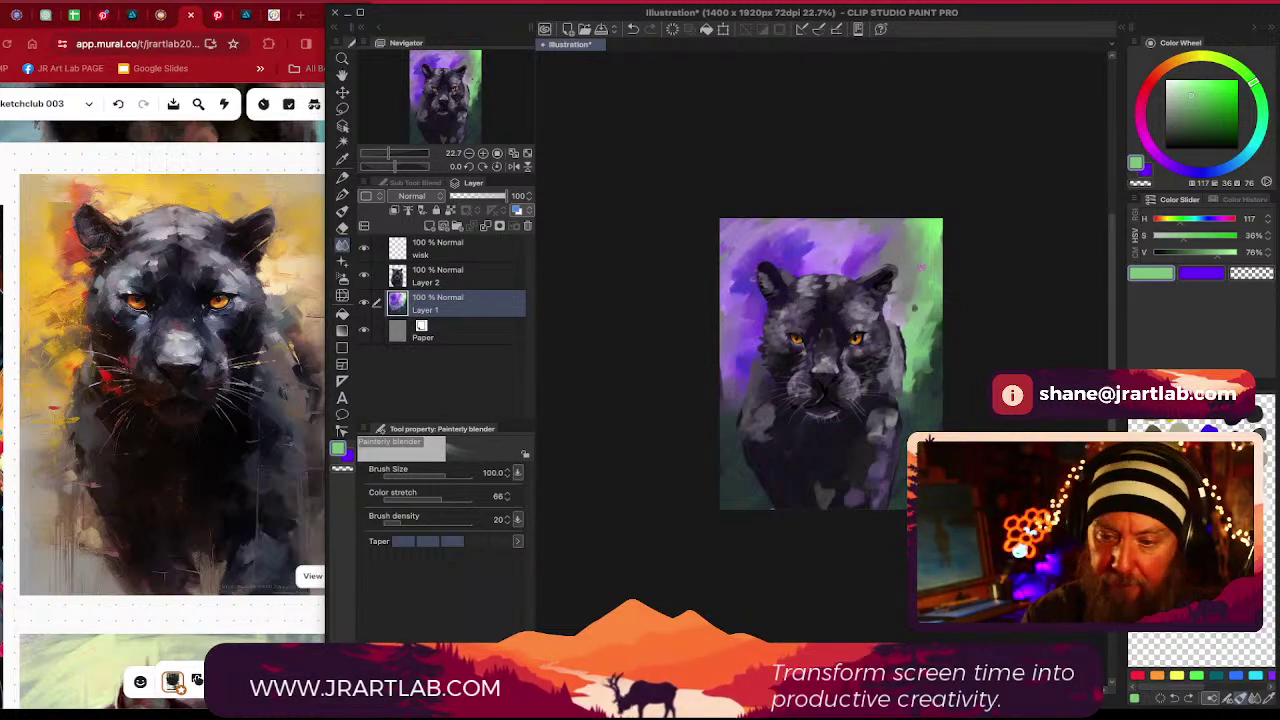
key("]")
key("]")
key("bracketright")
key("bracketright")
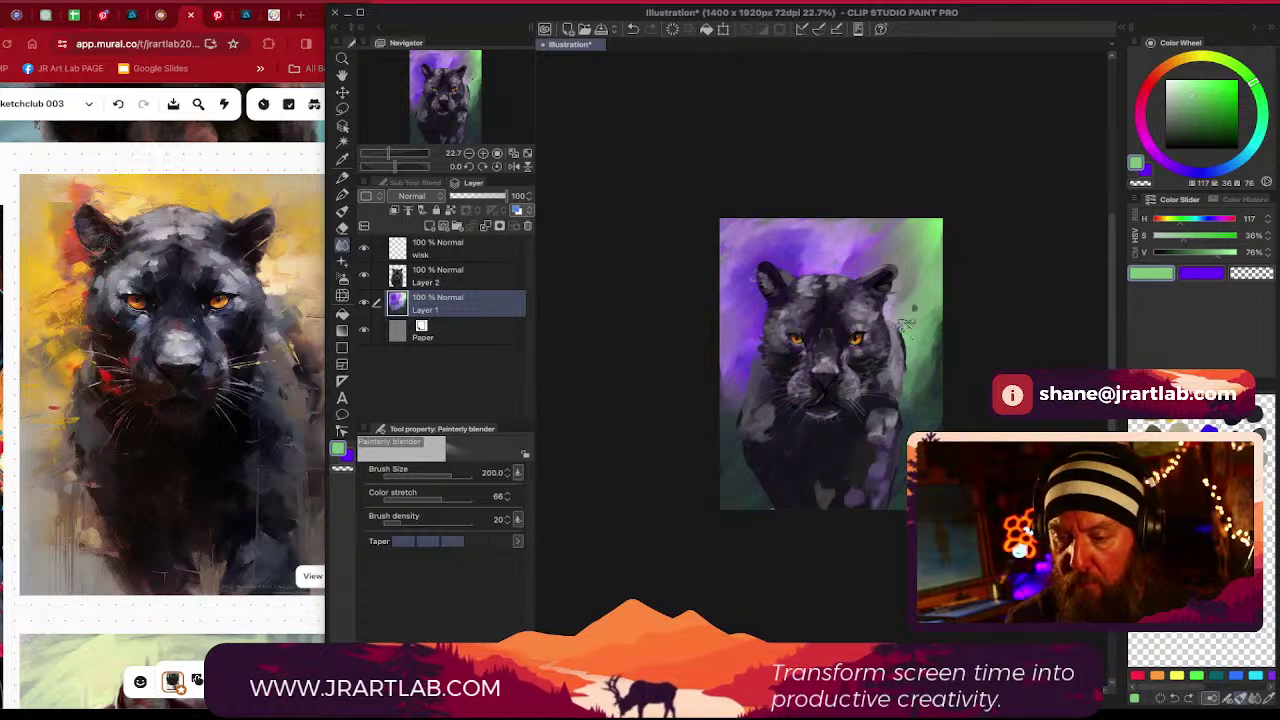
Erase the stray dark spot over the green background from Layer 2 with the Kneaded eraser, and undo the last change on Layer 1
left_click(451, 277)
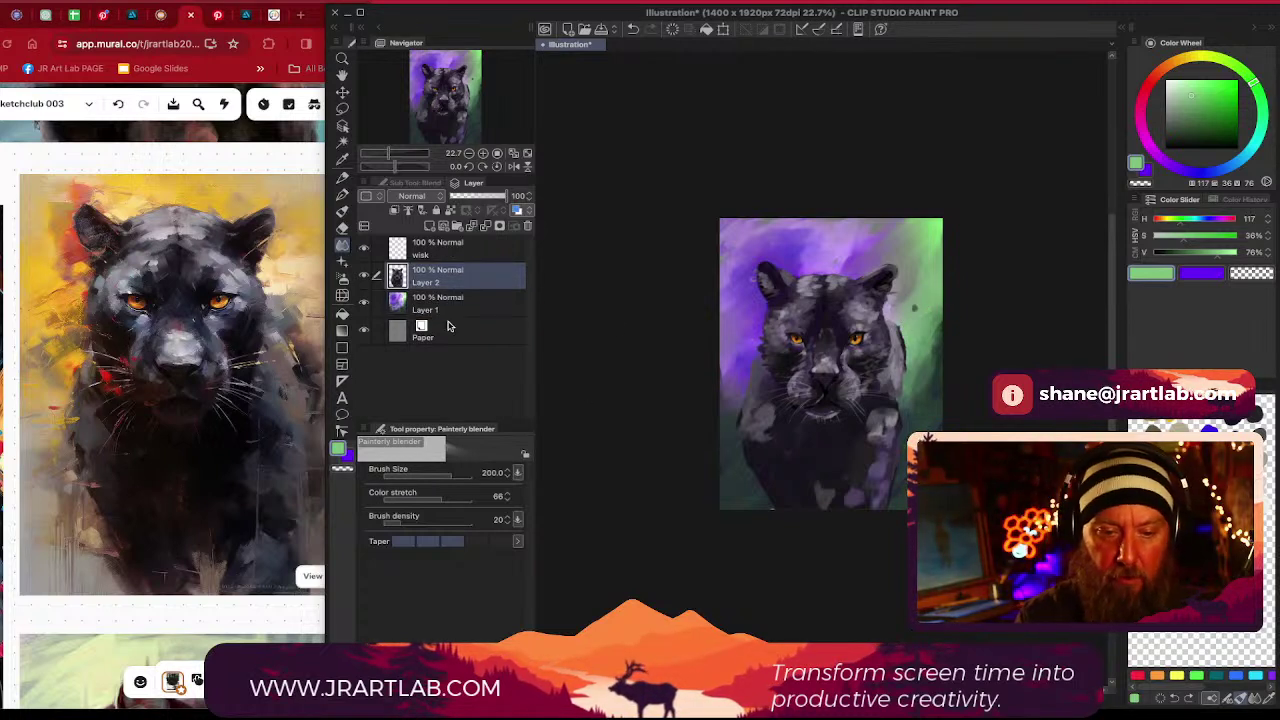
left_click(342, 228)
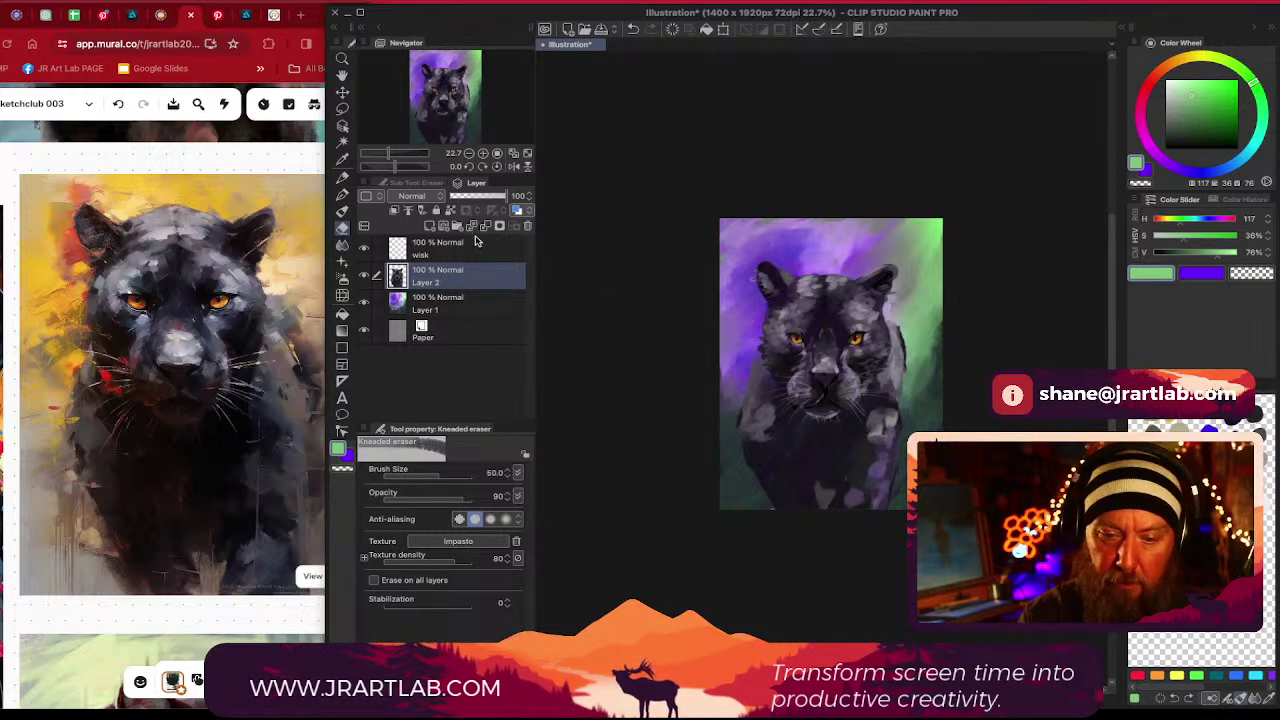
left_click(470, 303)
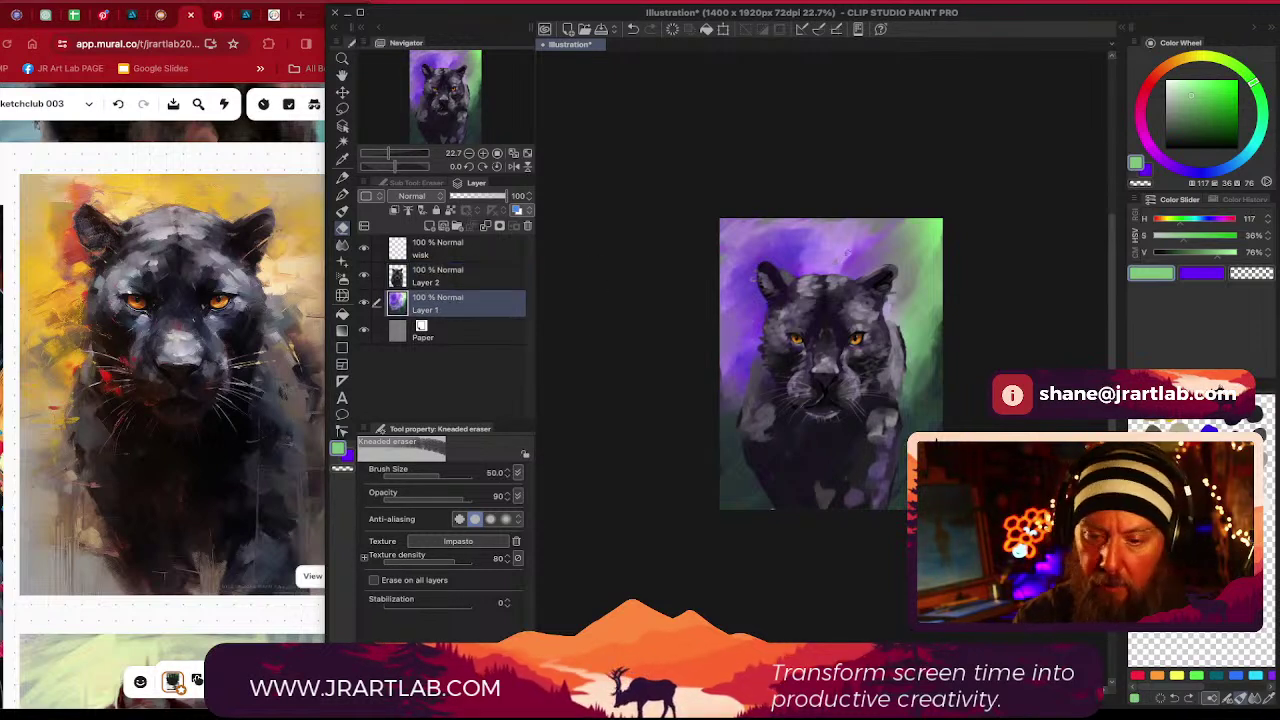
key("ctrl+z")
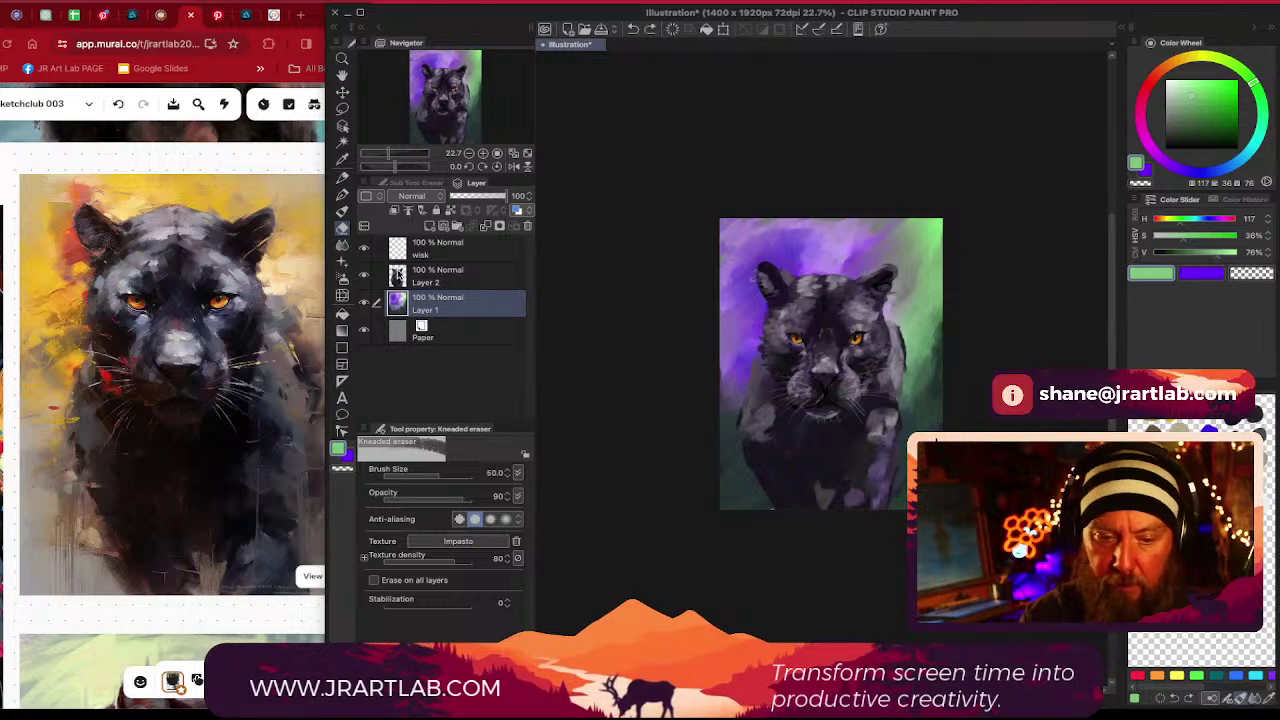
Continue blending the Layer 1 background around the panther's head with the Painterly blender at size 200
left_click(342, 245)
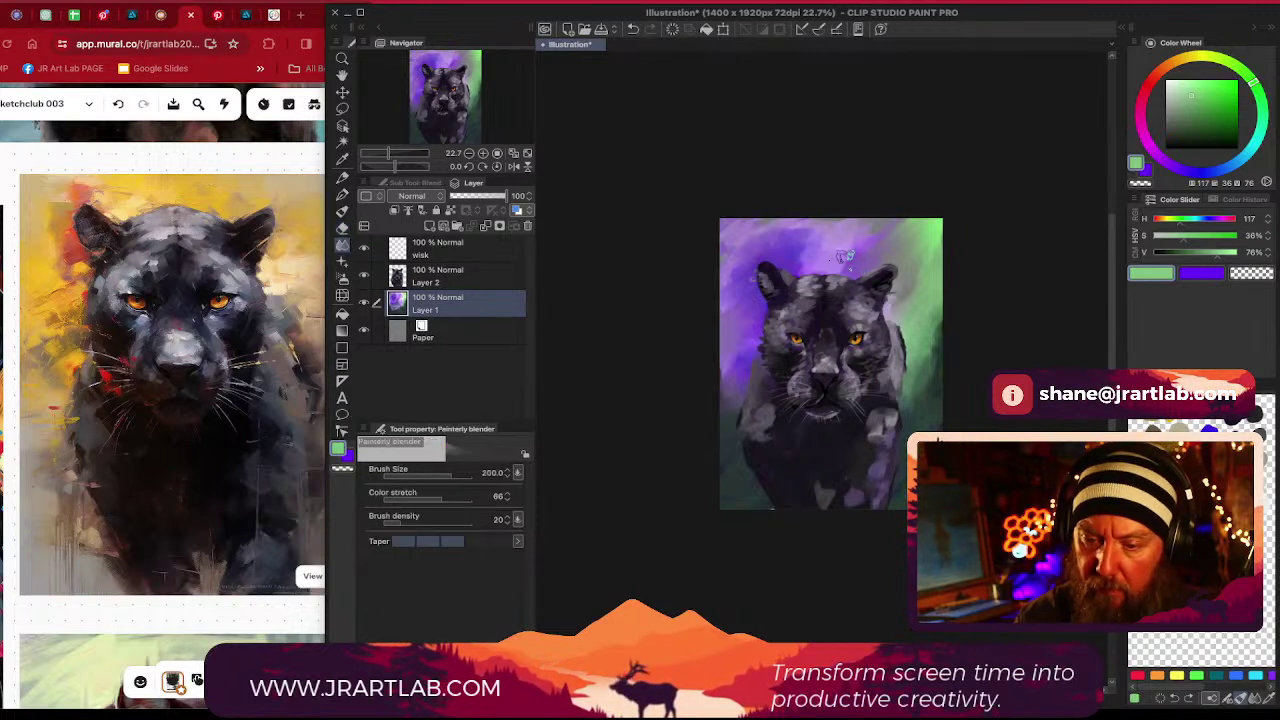
scroll(930, 412, "up", 3)
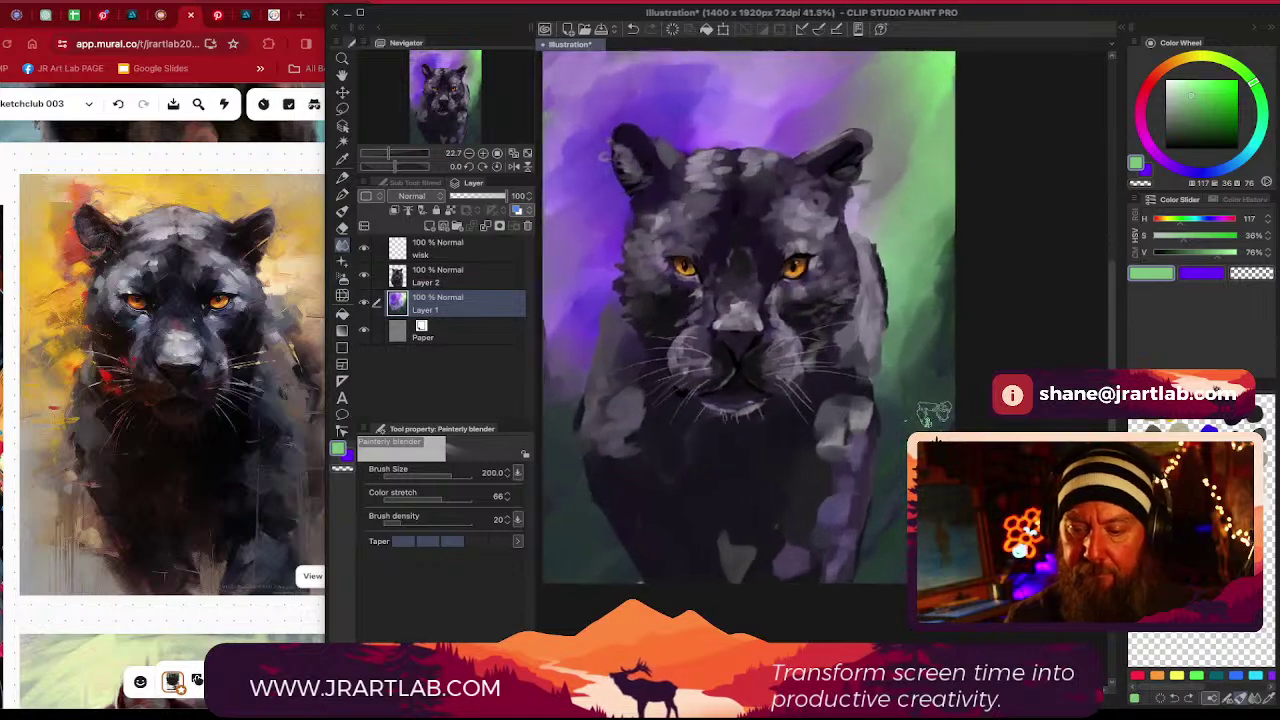
scroll(934, 412, "up", 1)
left_click_drag(791, 382, 896, 507)
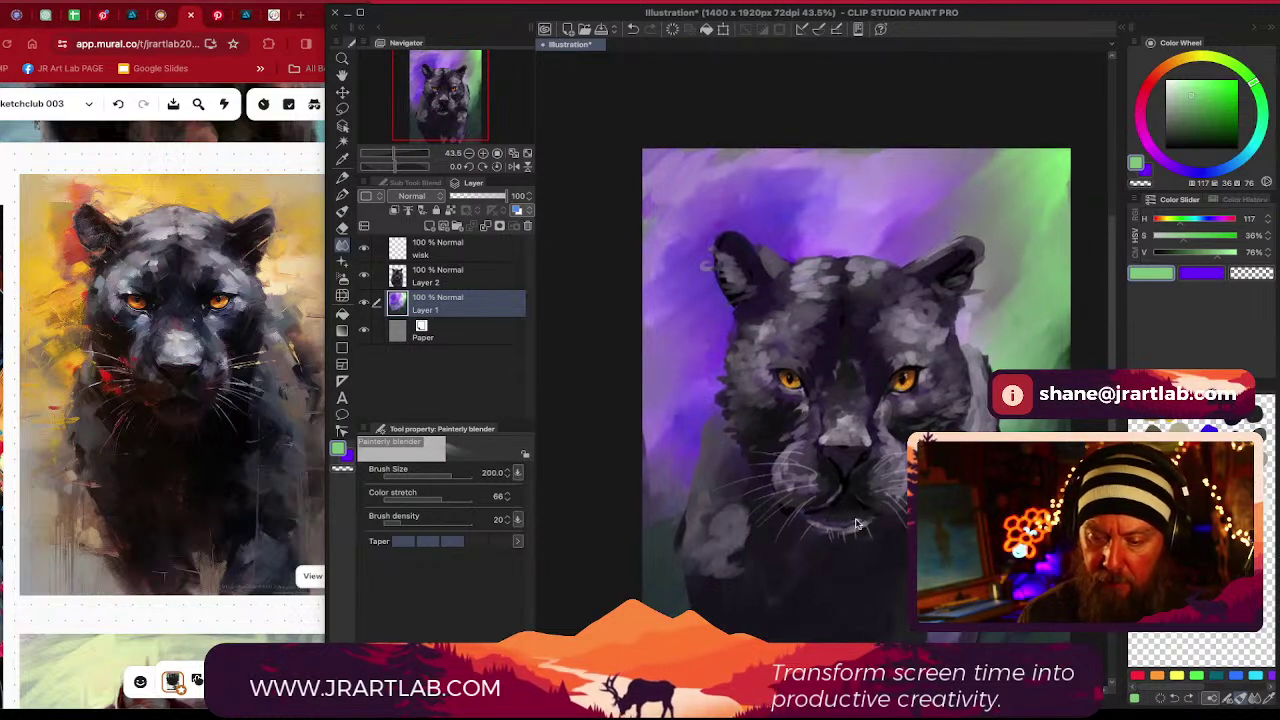
Blend the brow and forehead fur on Layer 2 with the Painterly blender, reducing the brush size to 120
left_click(452, 284)
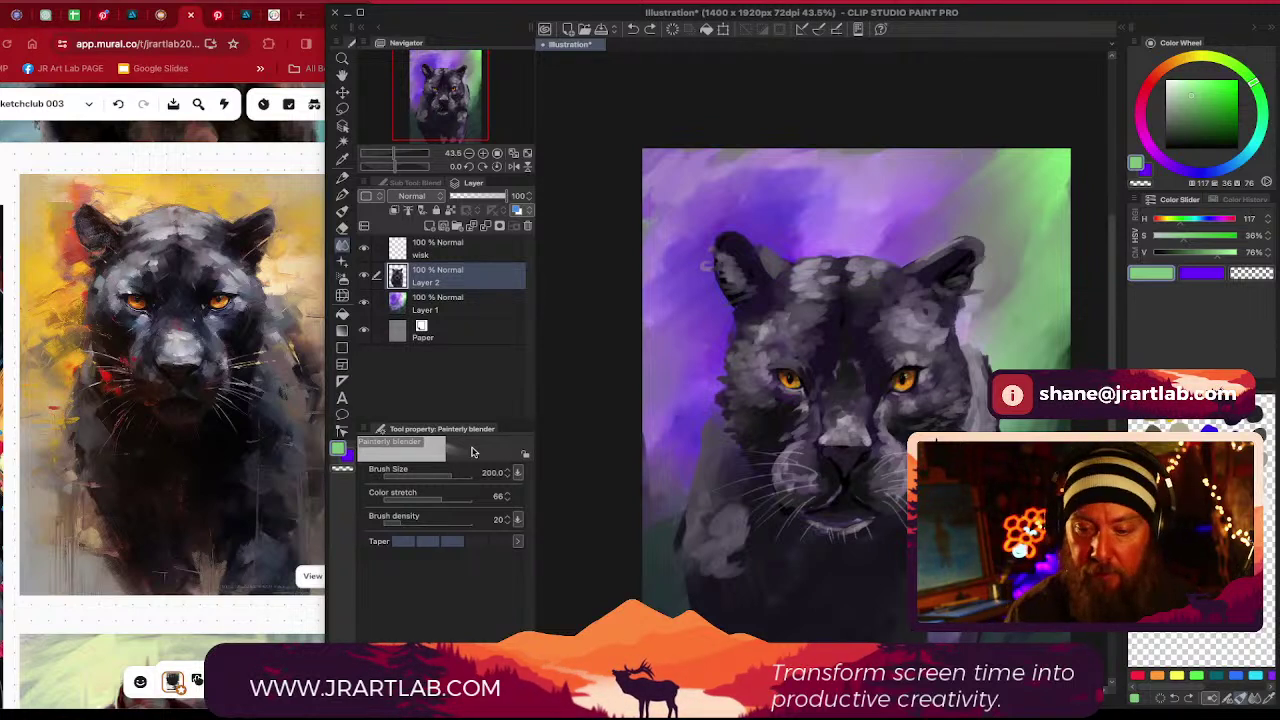
left_click_drag(893, 400, 858, 346)
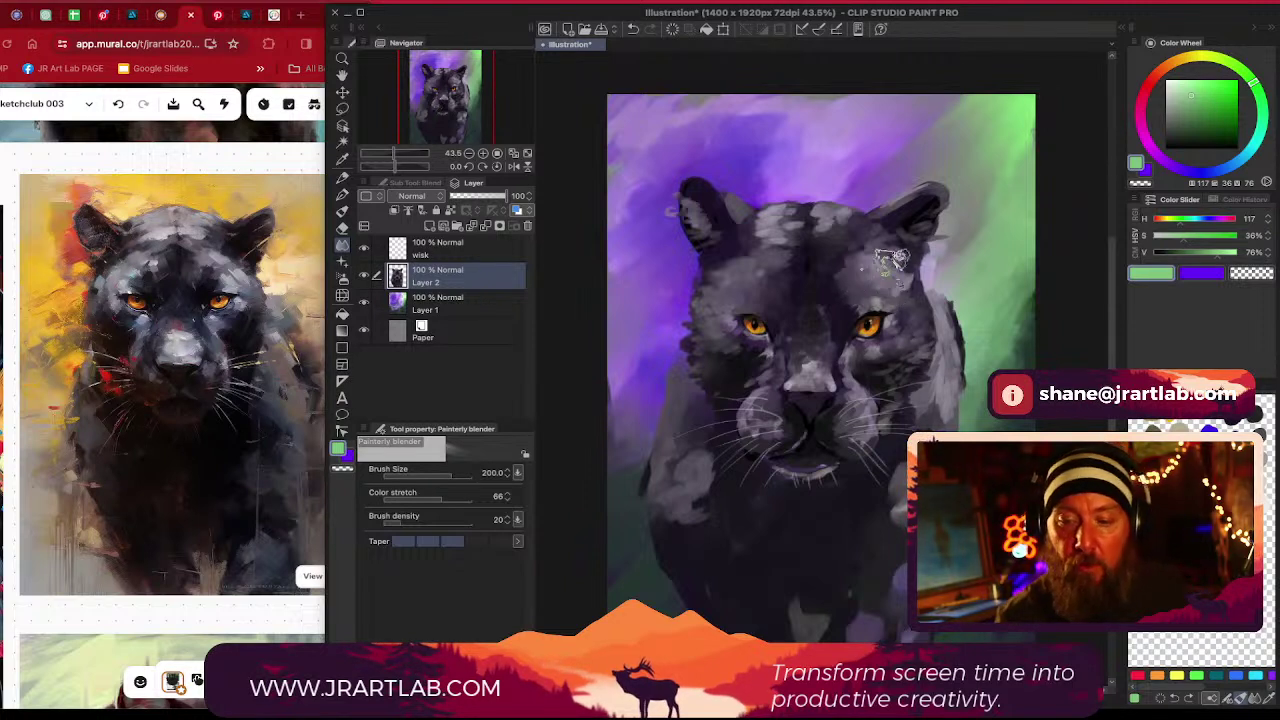
key("bracketleft")
key("bracketleft")
key("bracketleft")
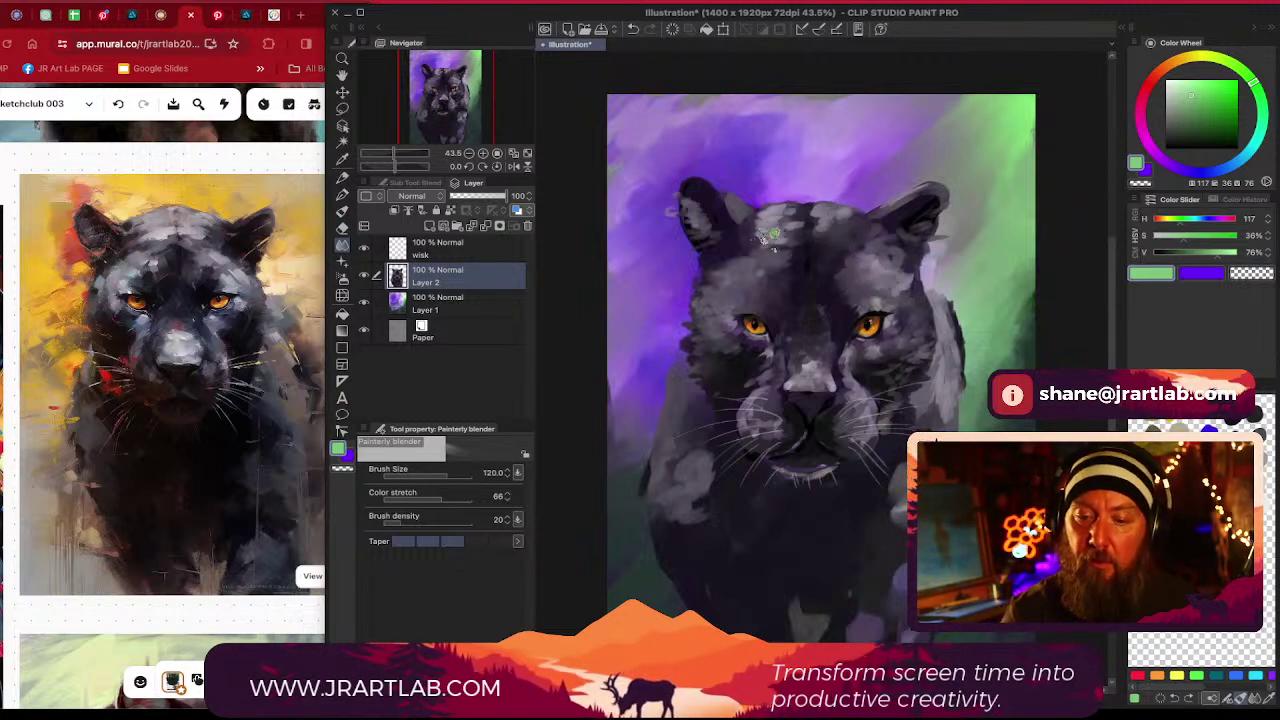